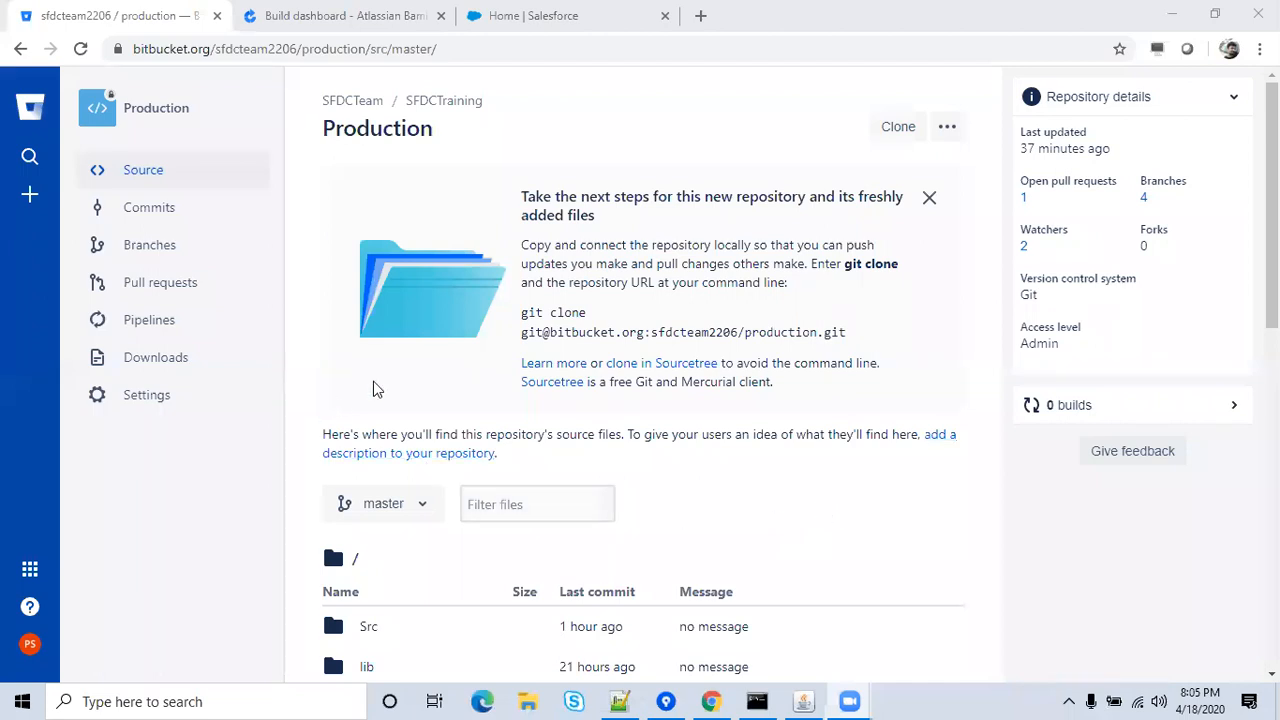
From the Bamboo Projects list, start a new project via Create > Create project.
click(340, 16)
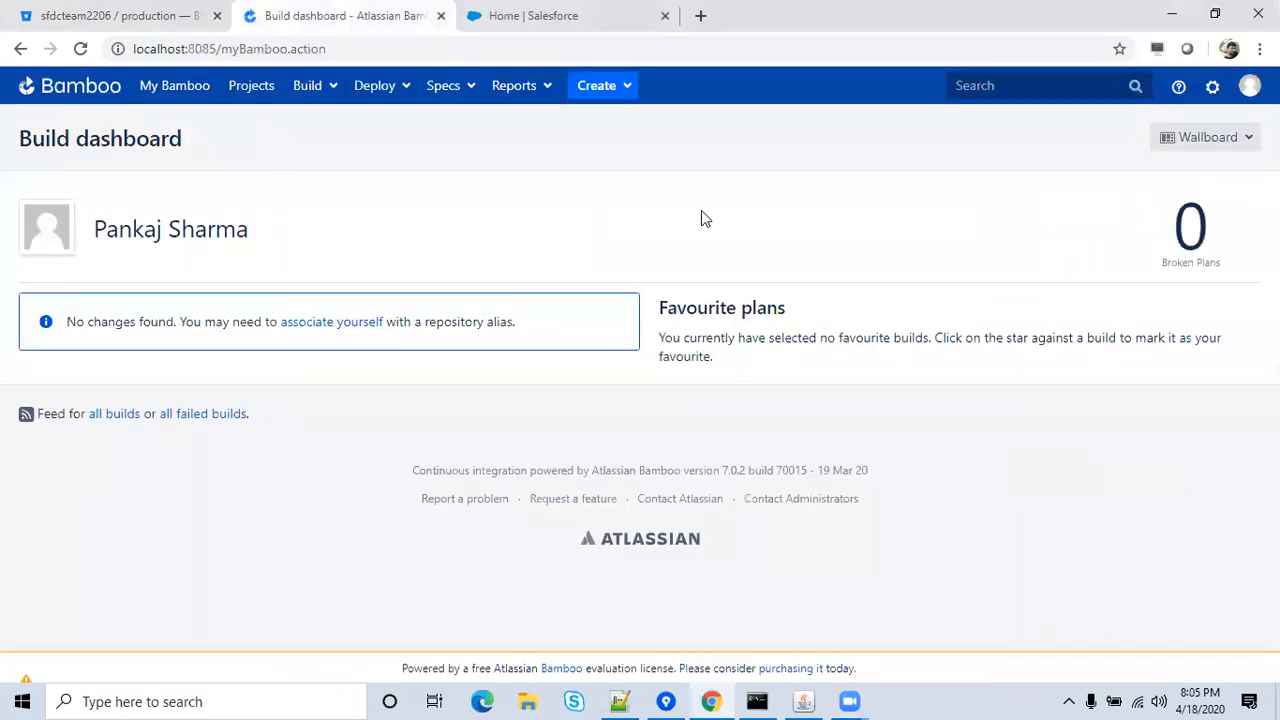
click(231, 85)
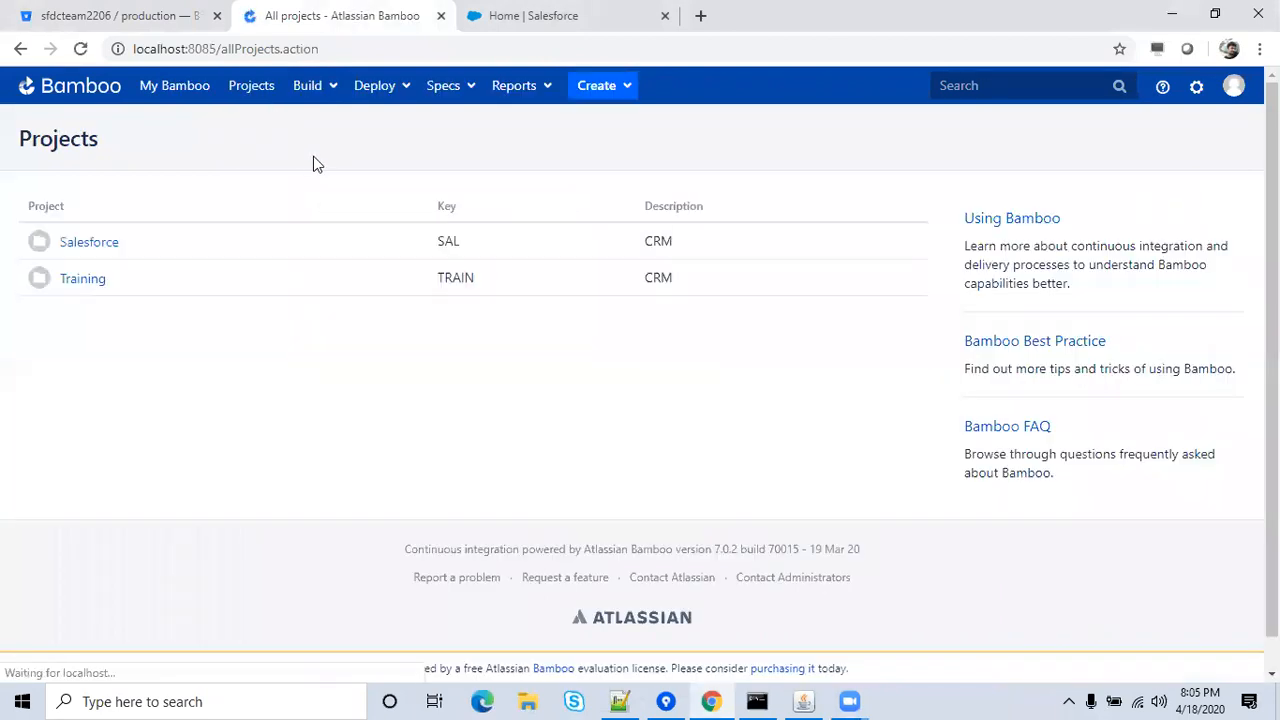
click(617, 97)
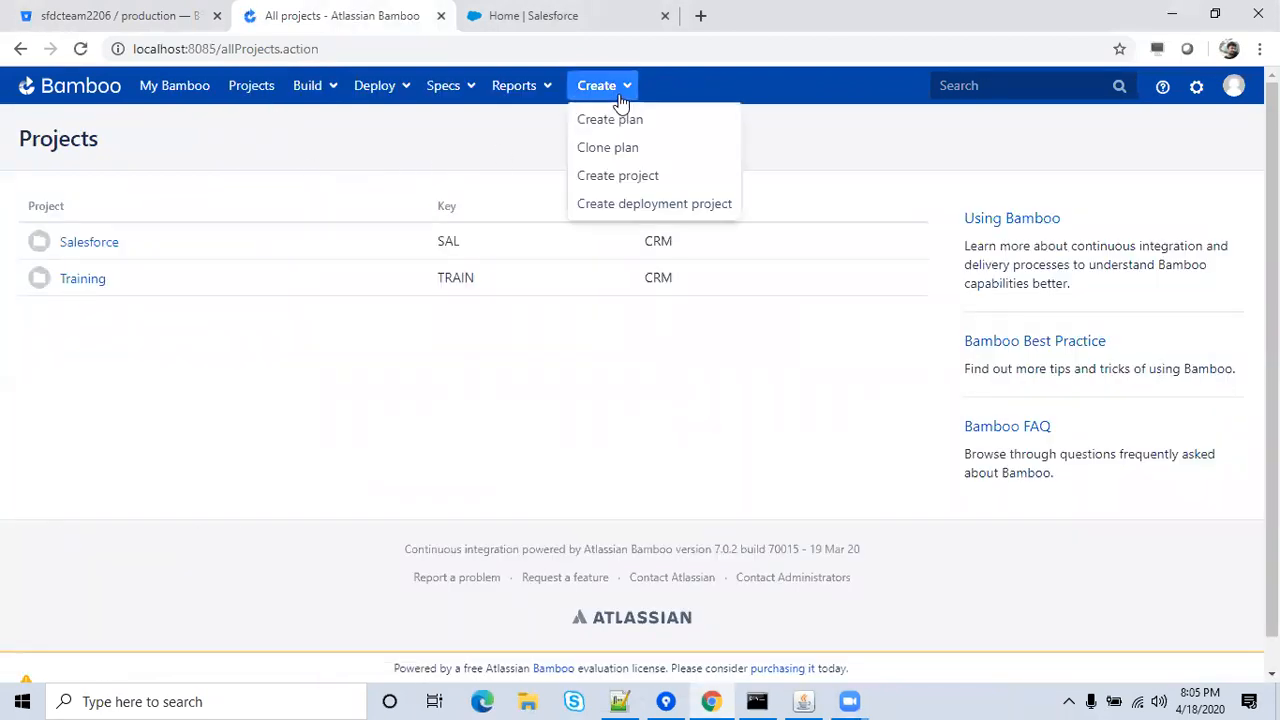
click(614, 180)
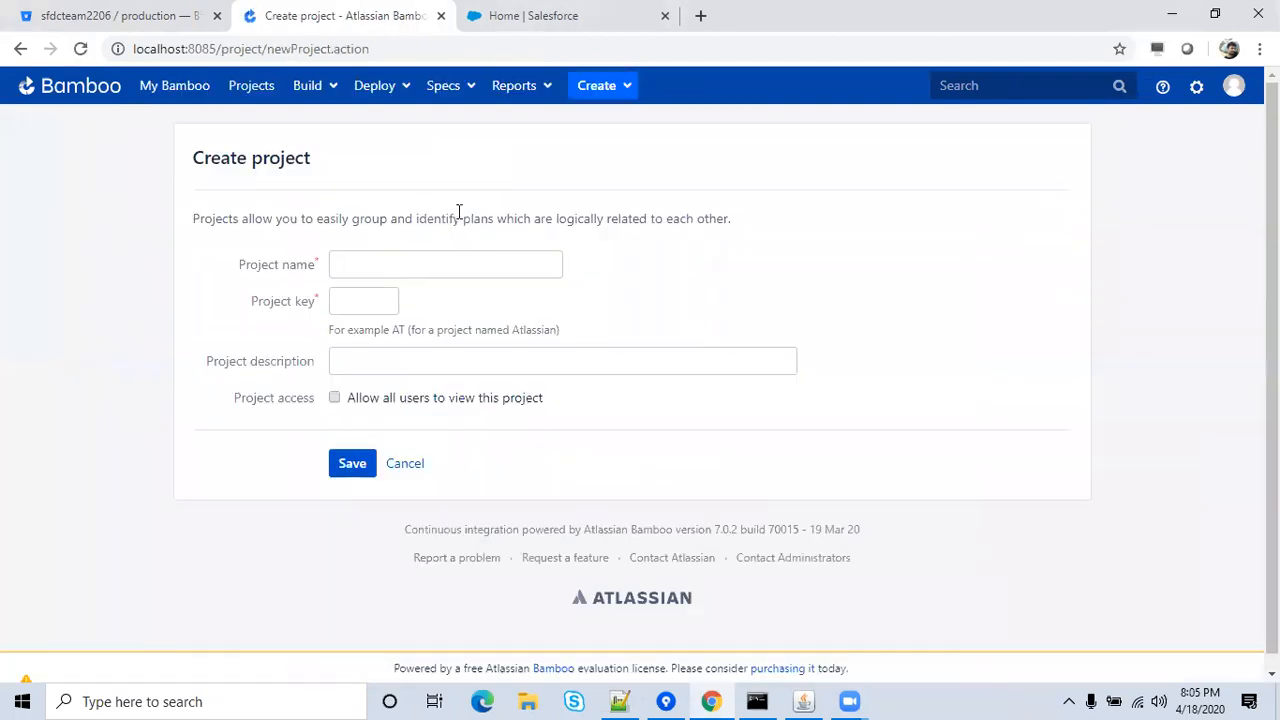
Save project 'SFDC Training' with key ST and description CRM, viewable by all users.
click(425, 267)
key(Down)
key(Down)
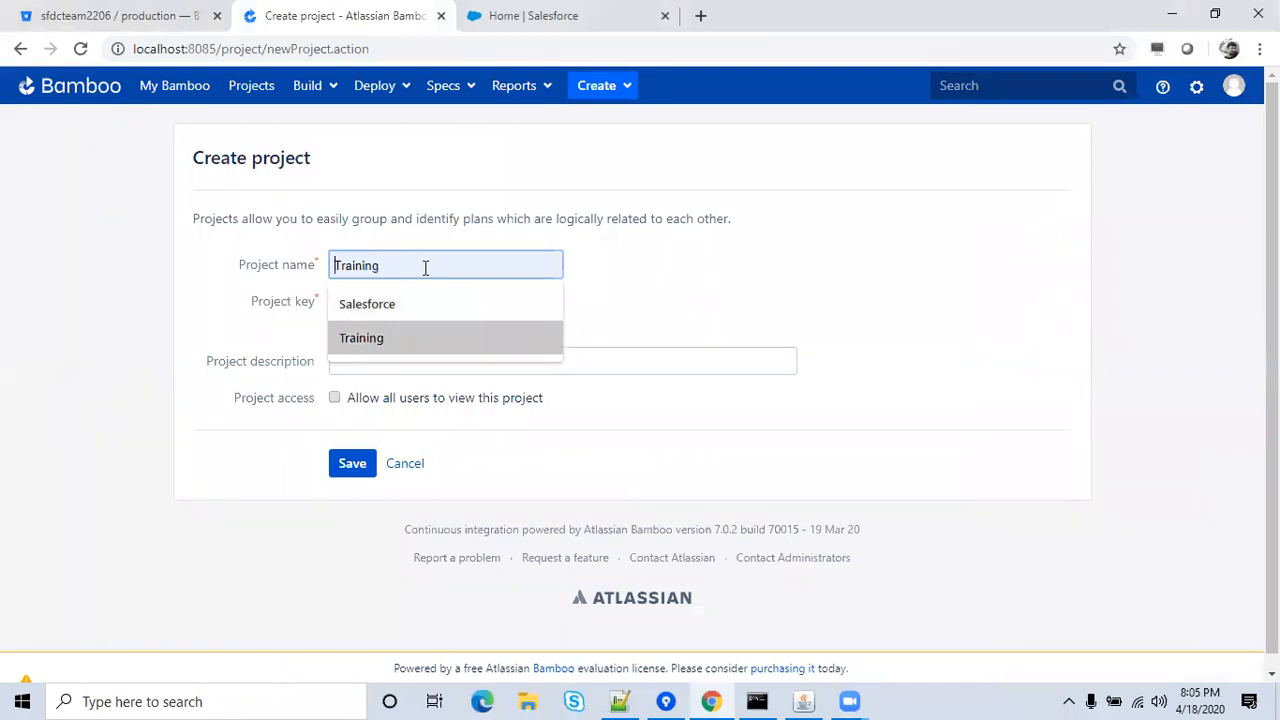
text(SFD)
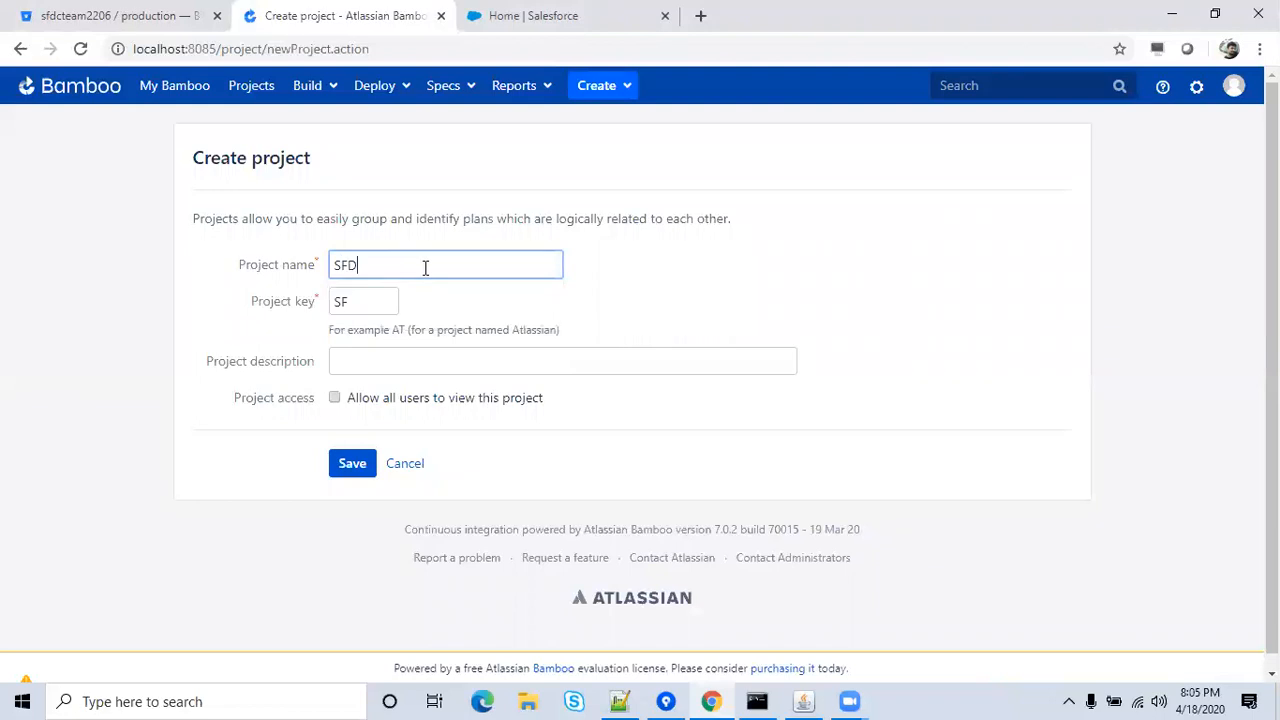
text(C Training)
click(471, 314)
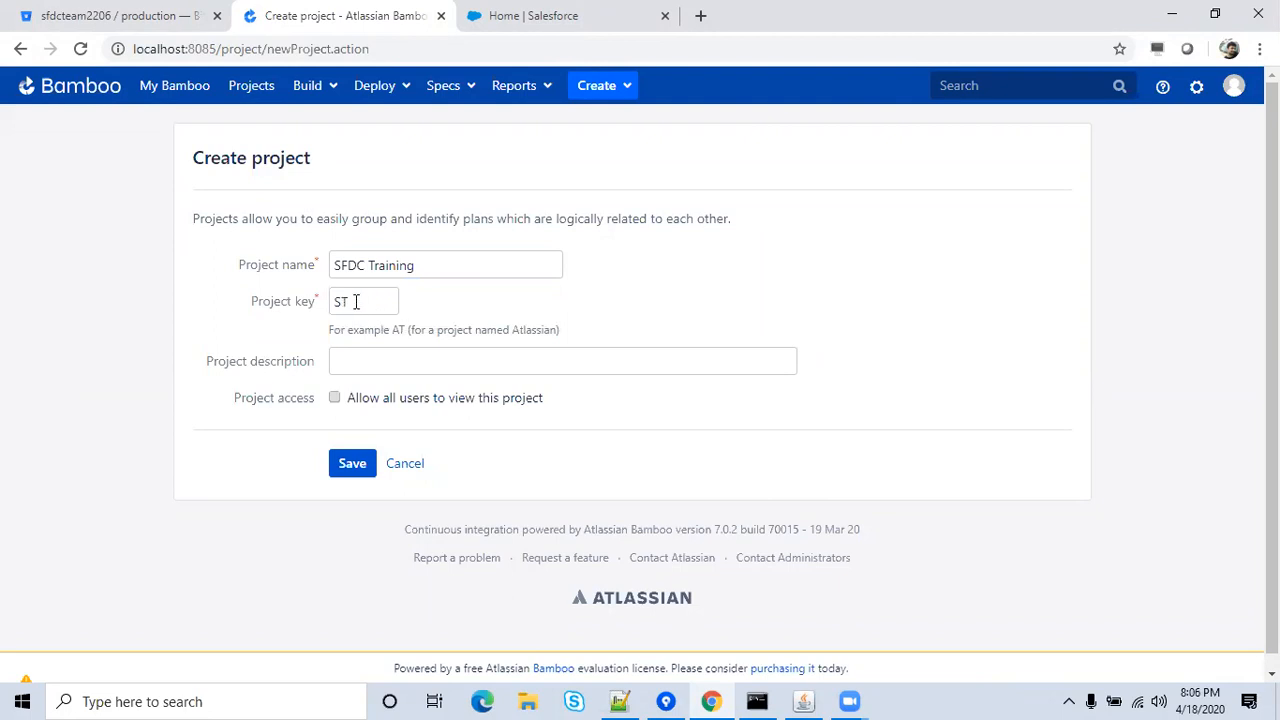
click(378, 360)
click(358, 399)
click(336, 400)
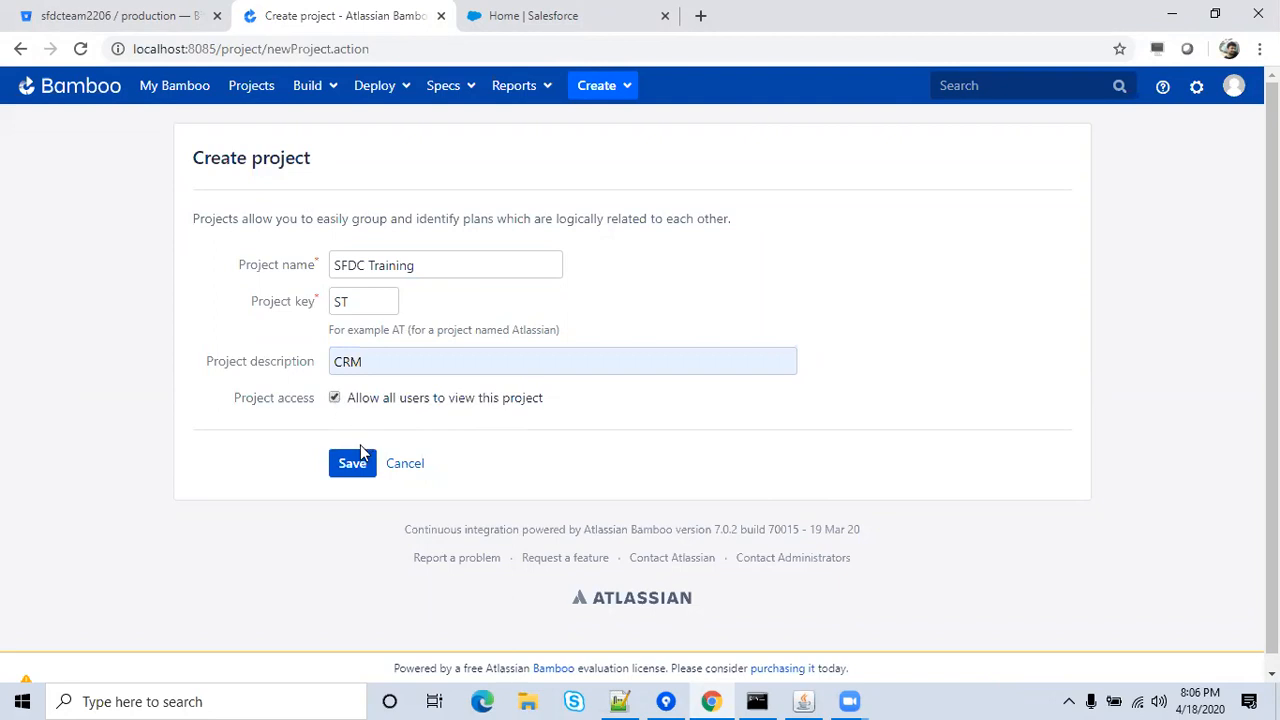
click(350, 465)
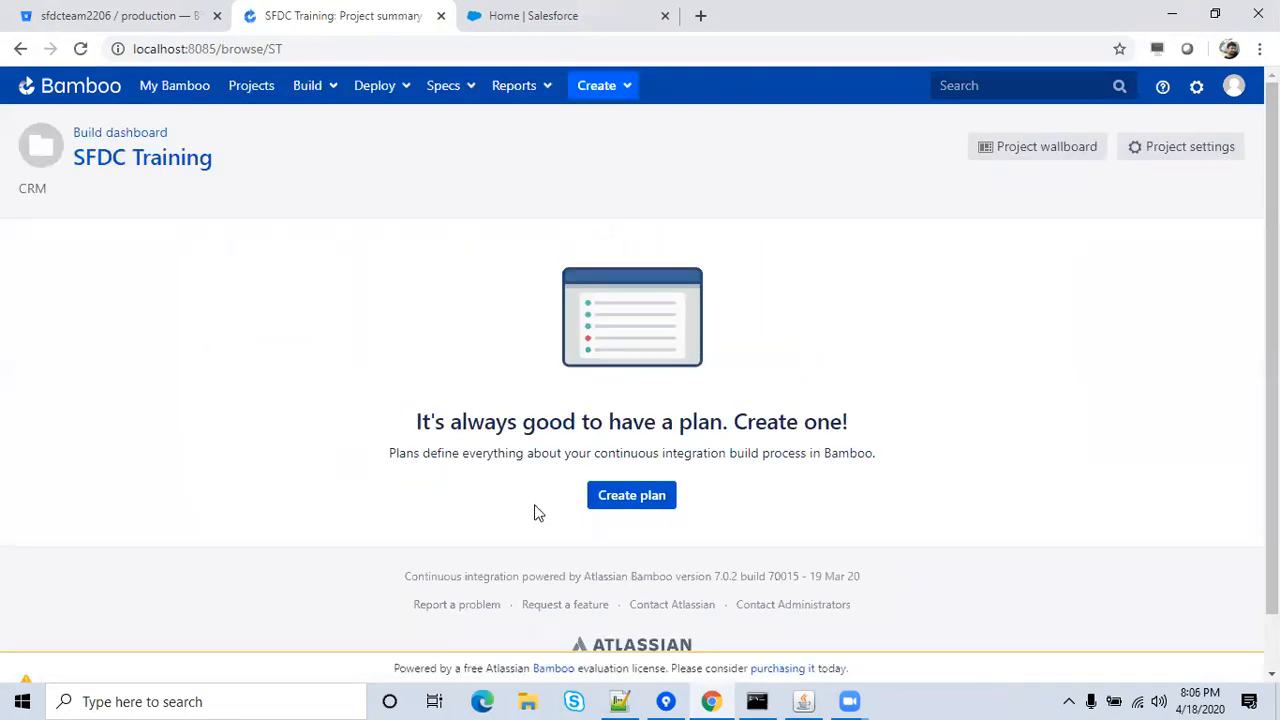
Start a new plan in SFDC Training named 'CICD Training' with key CT.
click(640, 503)
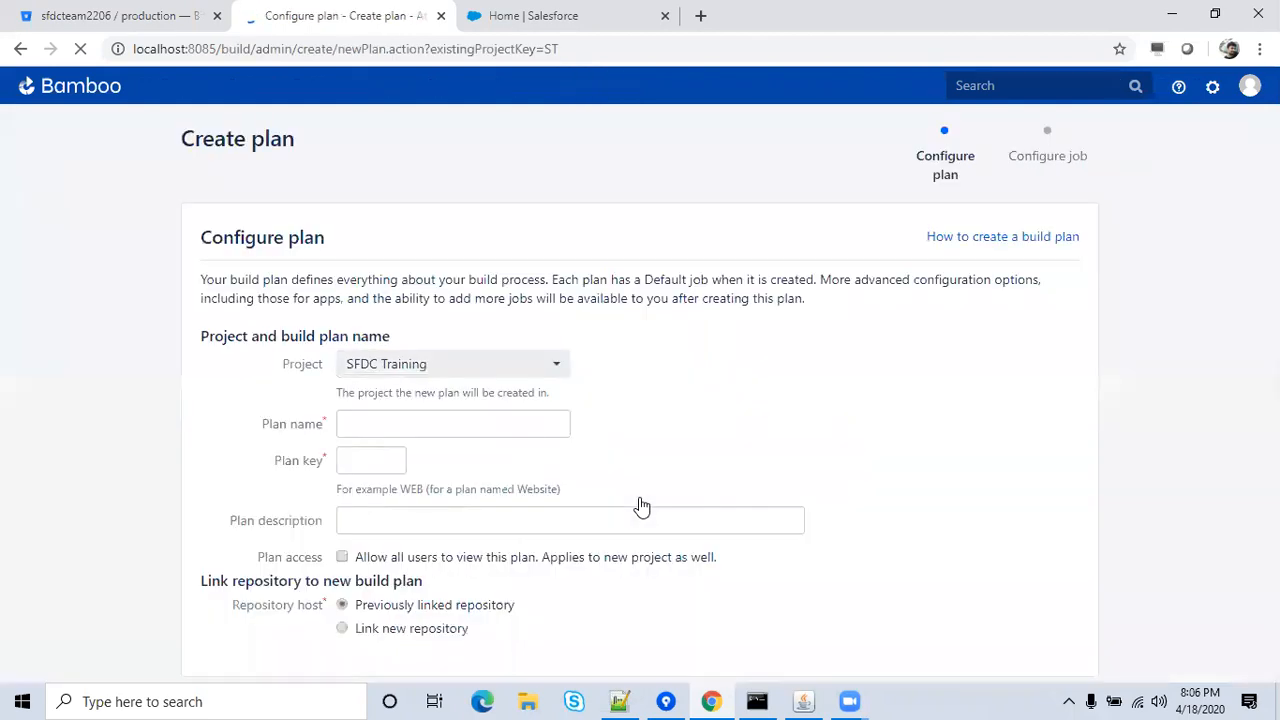
click(517, 422)
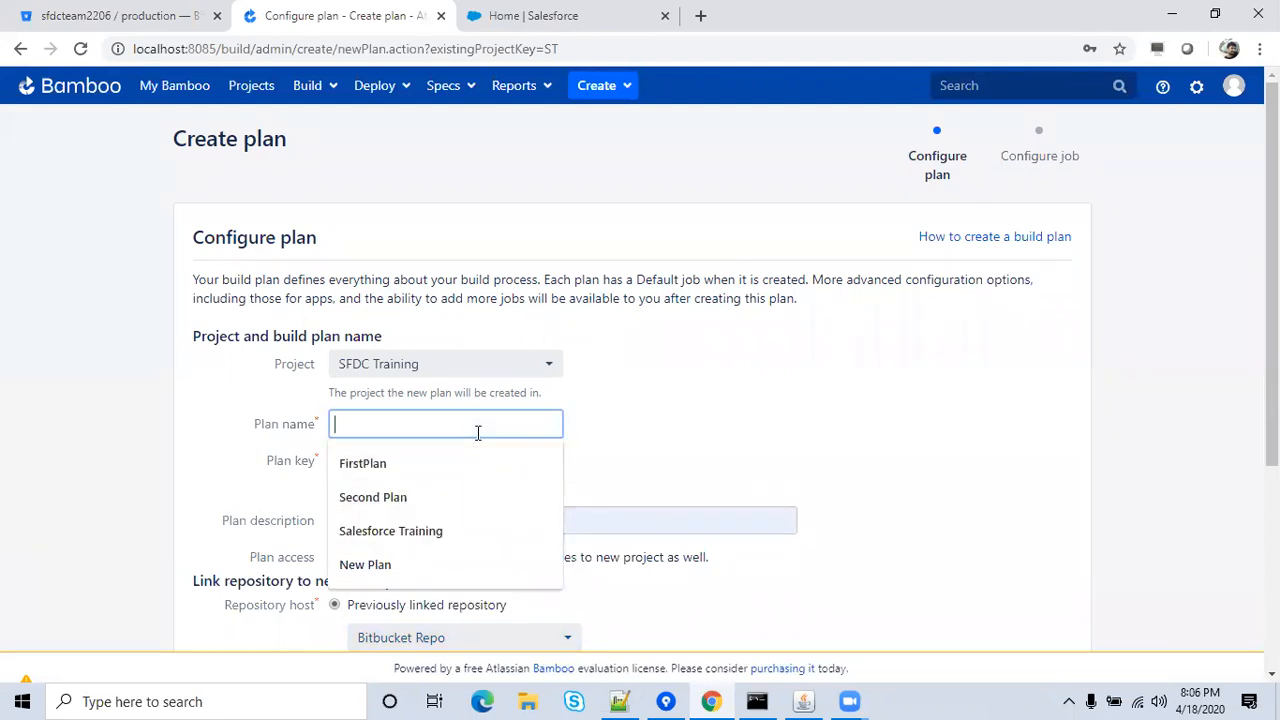
text(Training)
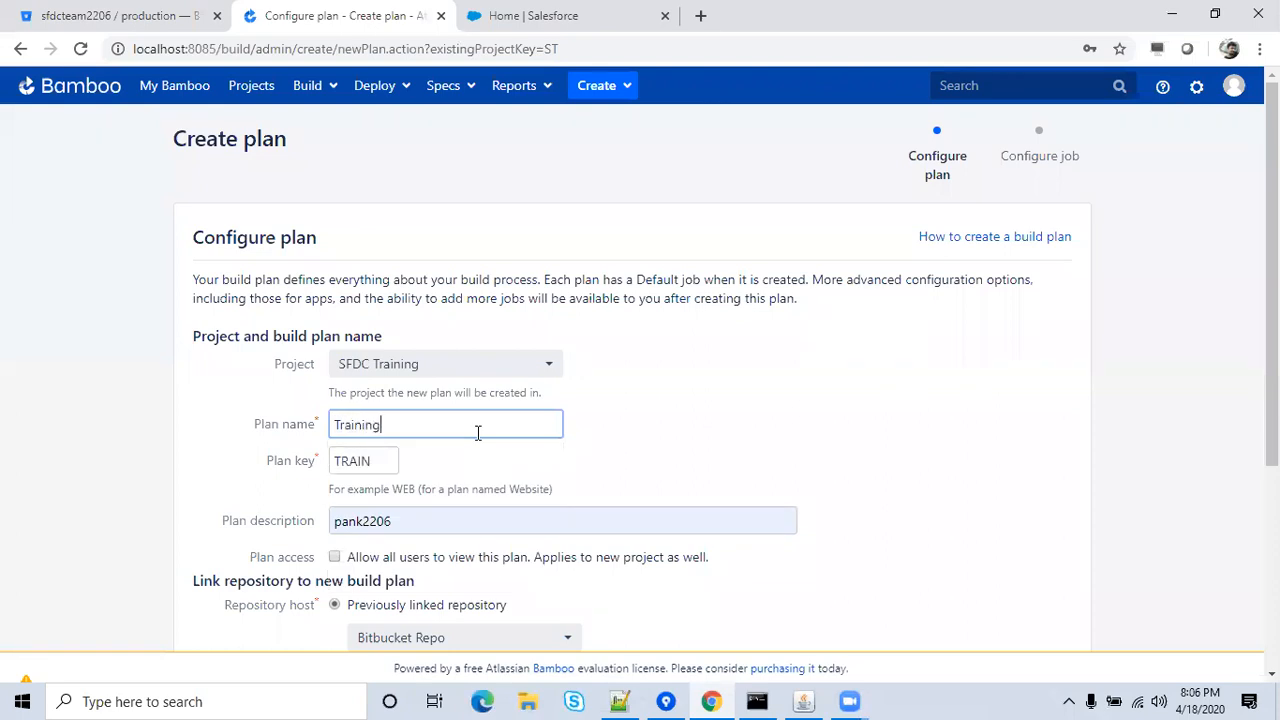
key(BackSpace)
key(BackSpace)
key(BackSpace)
key(BackSpace)
key(BackSpace)
key(BackSpace)
key(BackSpace)
key(BackSpace)
text(CICD)
key(Left)
key(Left)
key(Left)
text(Tra)
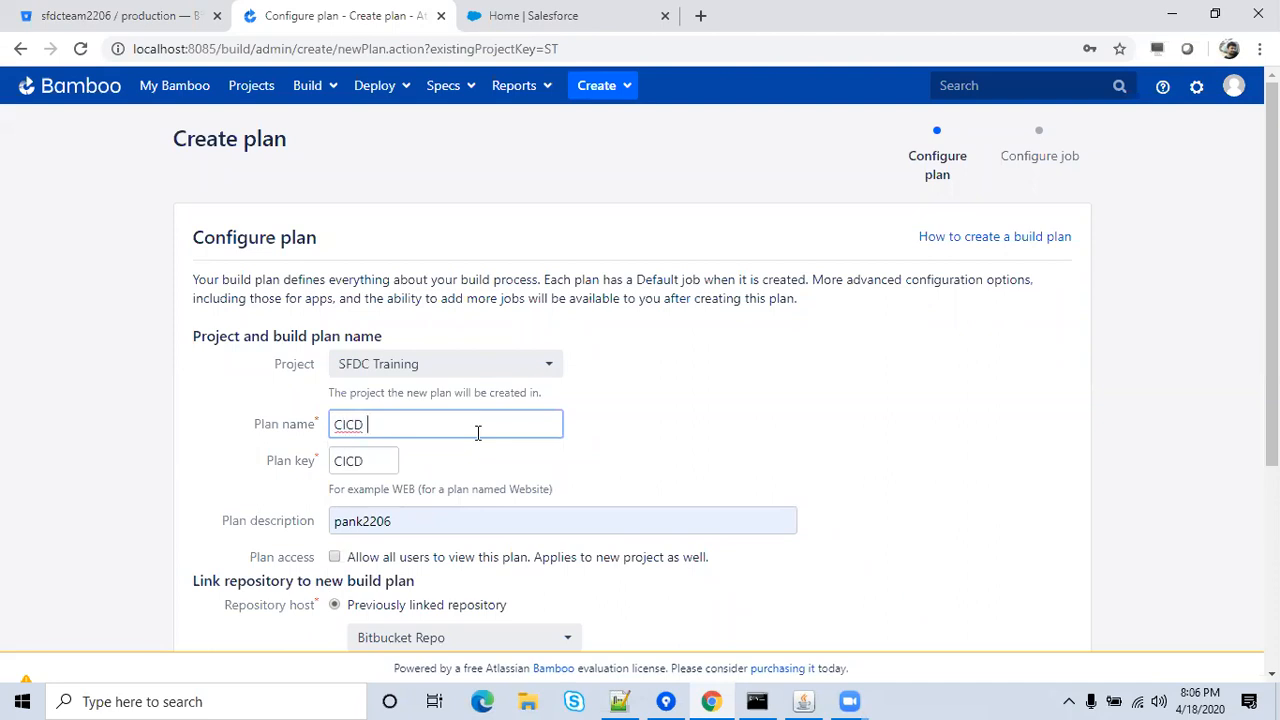
text(ining)
click(528, 466)
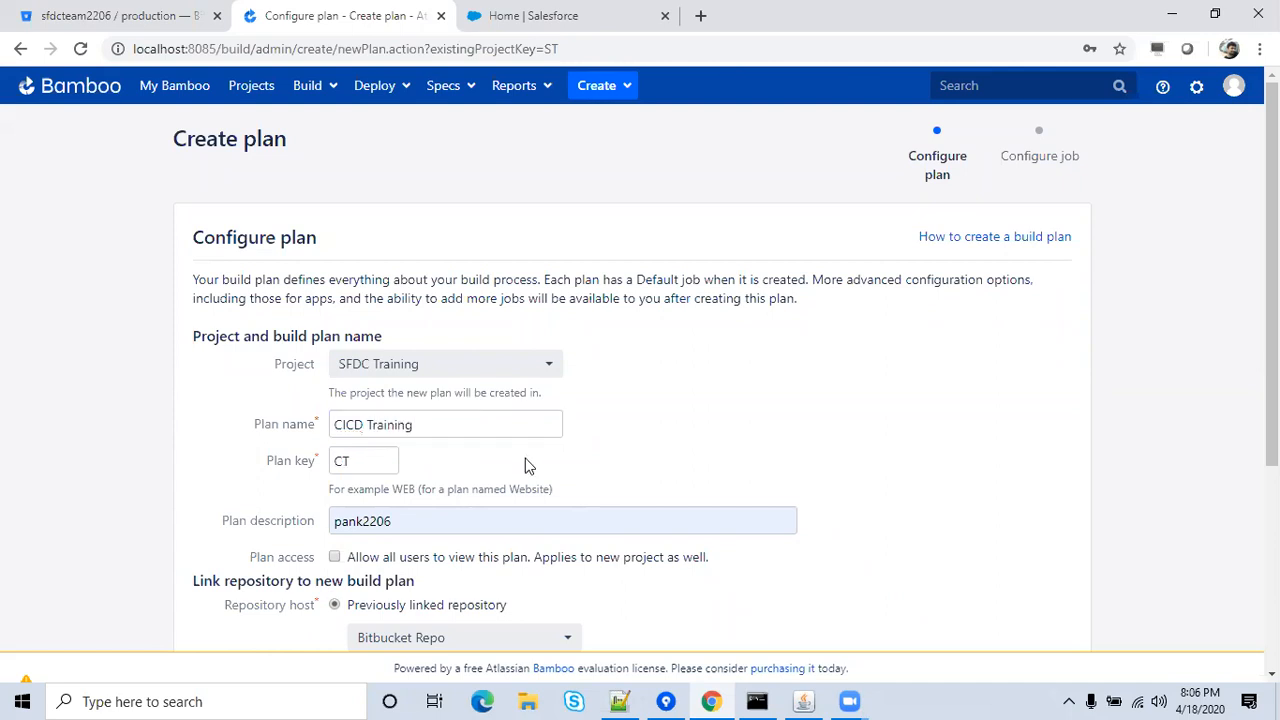
Give the plan the description 'Salesforce Development' and let all users view it.
click(555, 510)
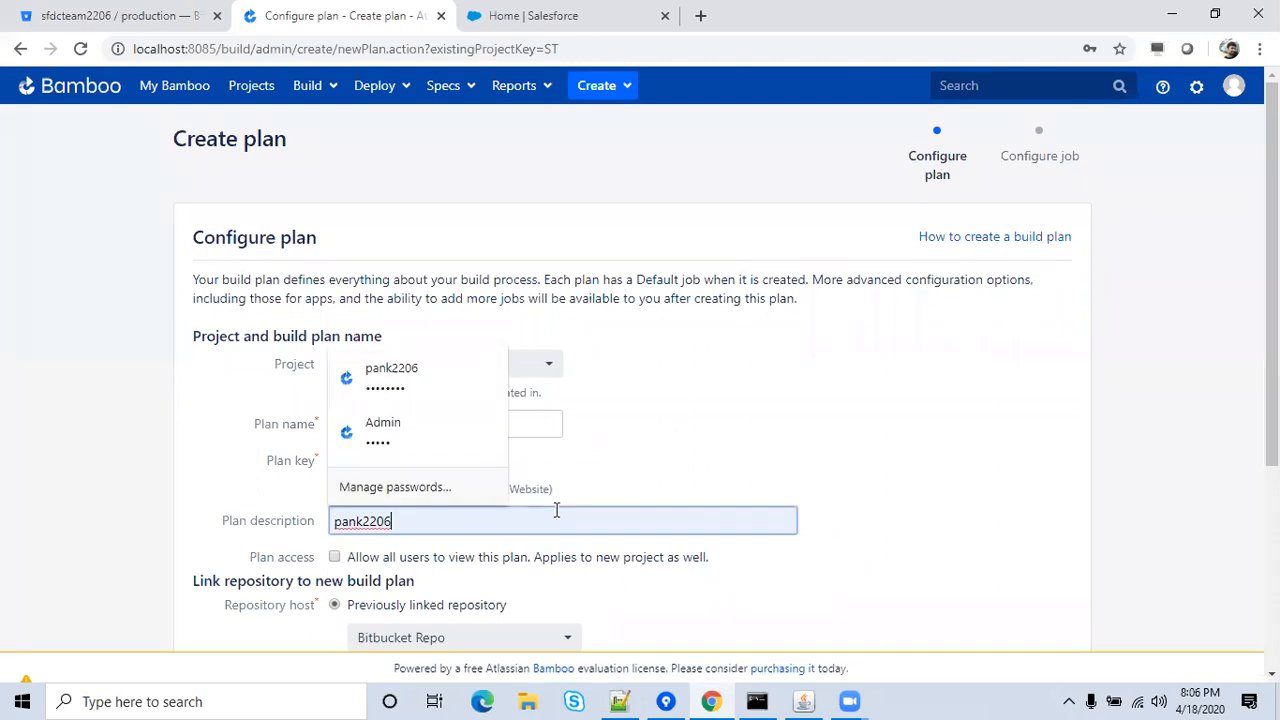
key(BackSpace)
key(BackSpace)
key(BackSpace)
key(BackSpace)
key(BackSpace)
key(BackSpace)
key(BackSpace)
key(BackSpace)
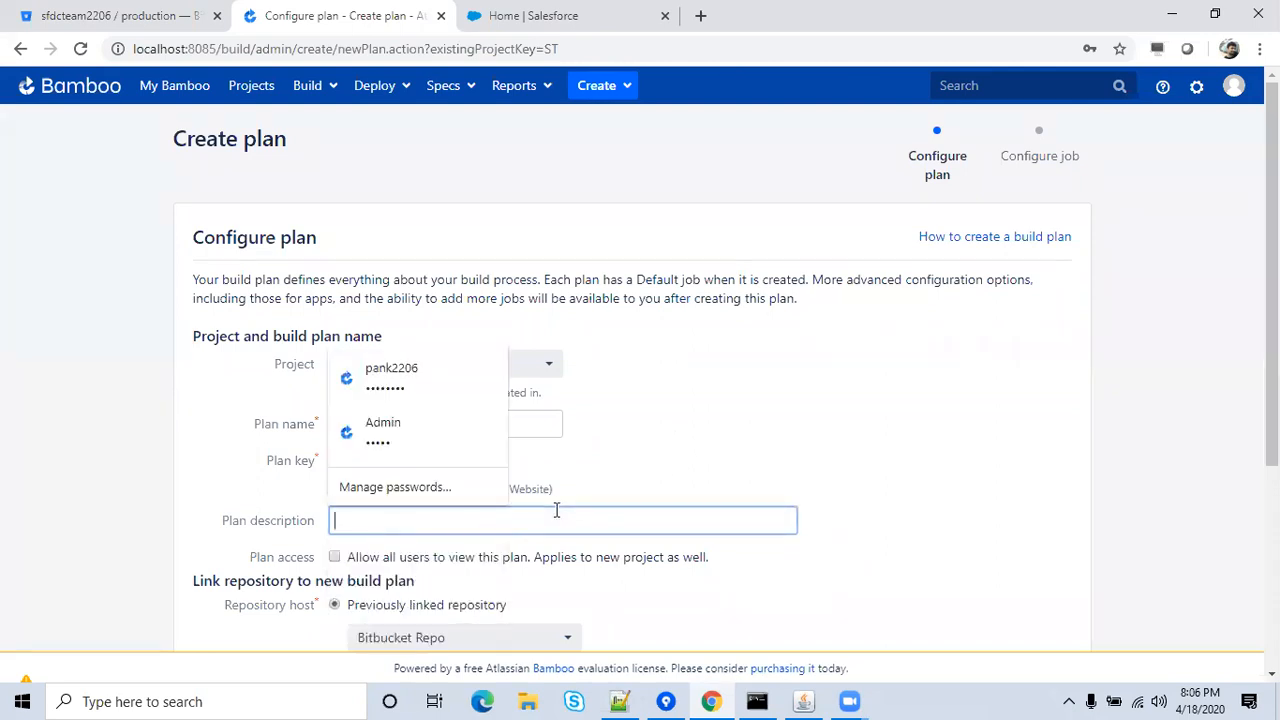
text(Sa)
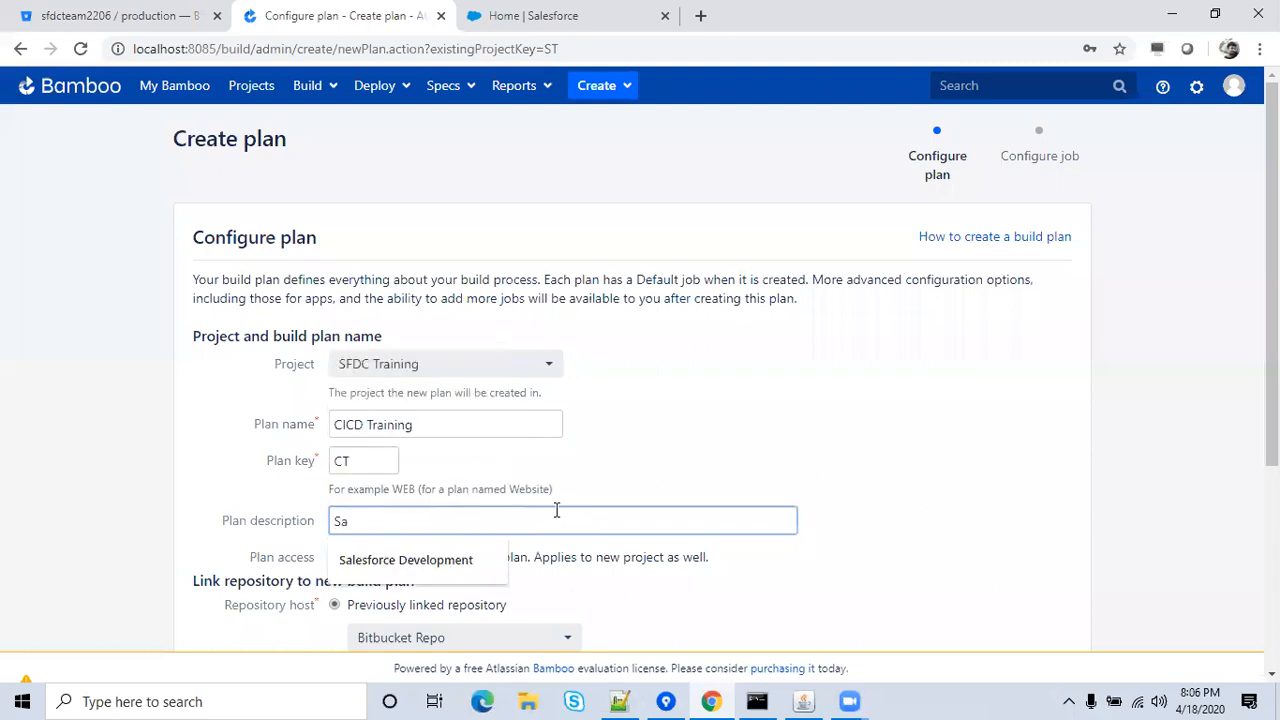
key(Down)
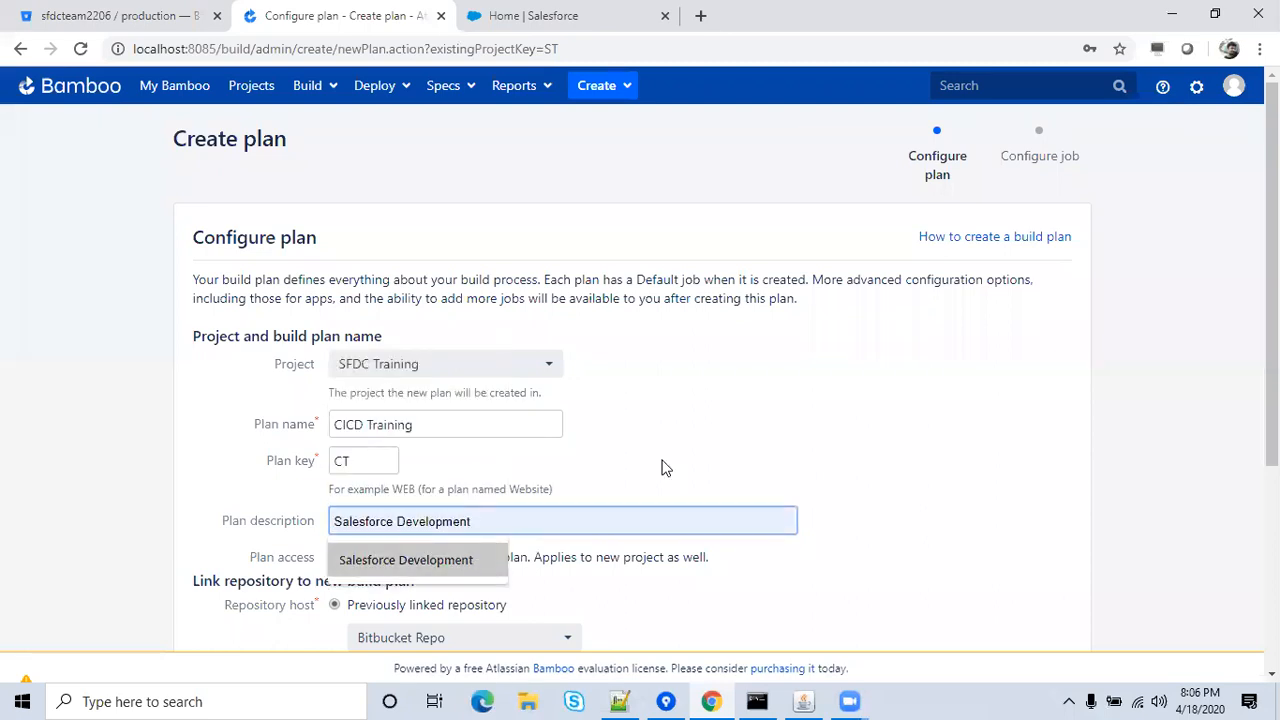
click(666, 468)
click(544, 526)
click(472, 561)
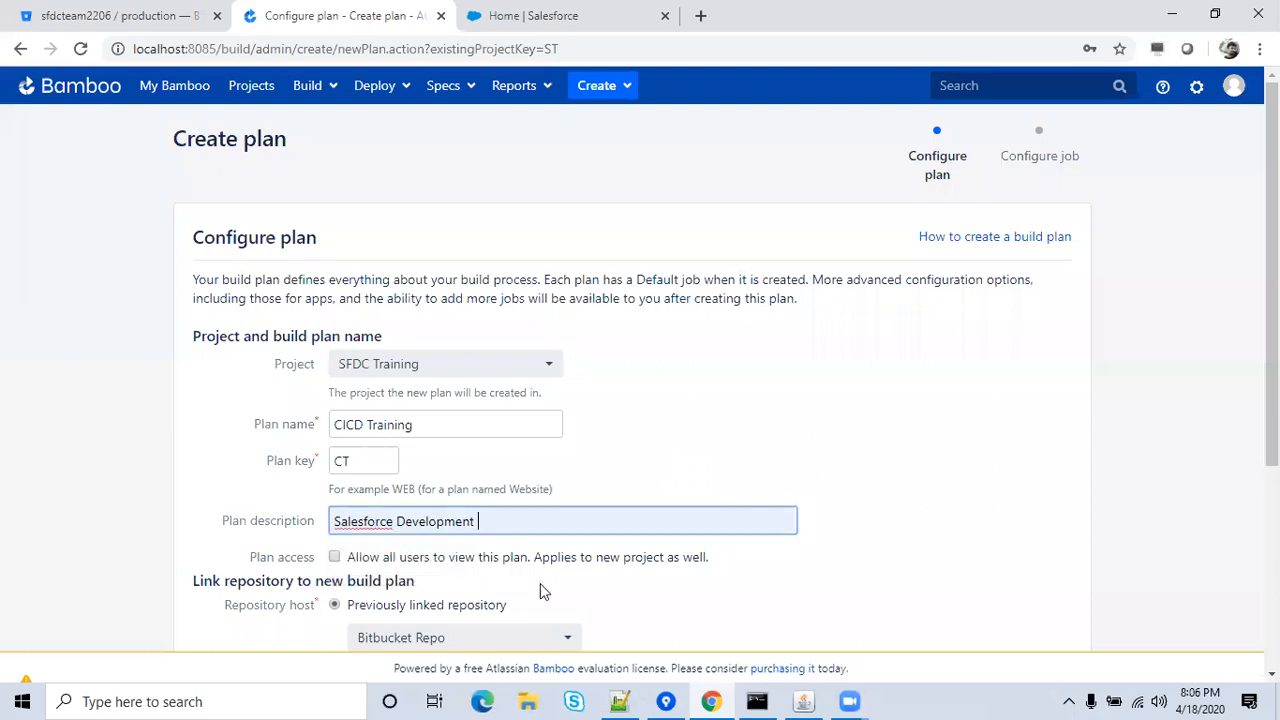
click(335, 558)
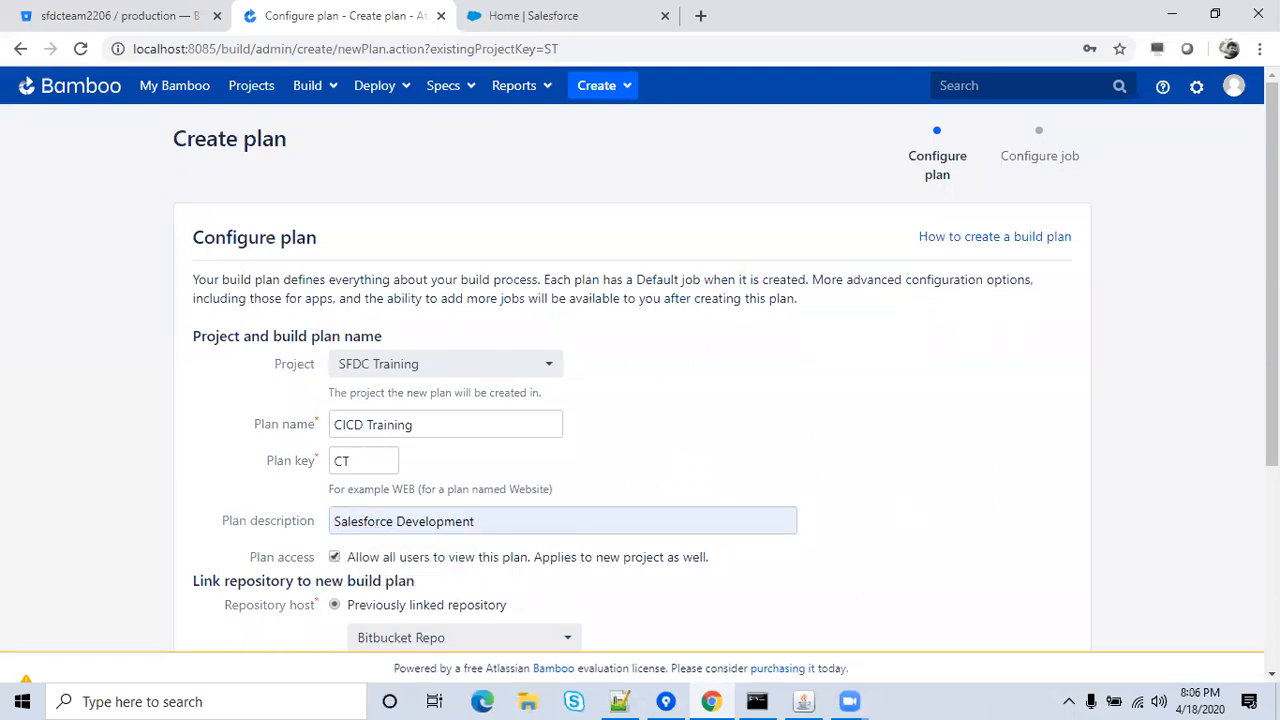
scroll(1270, 300, down, 3)
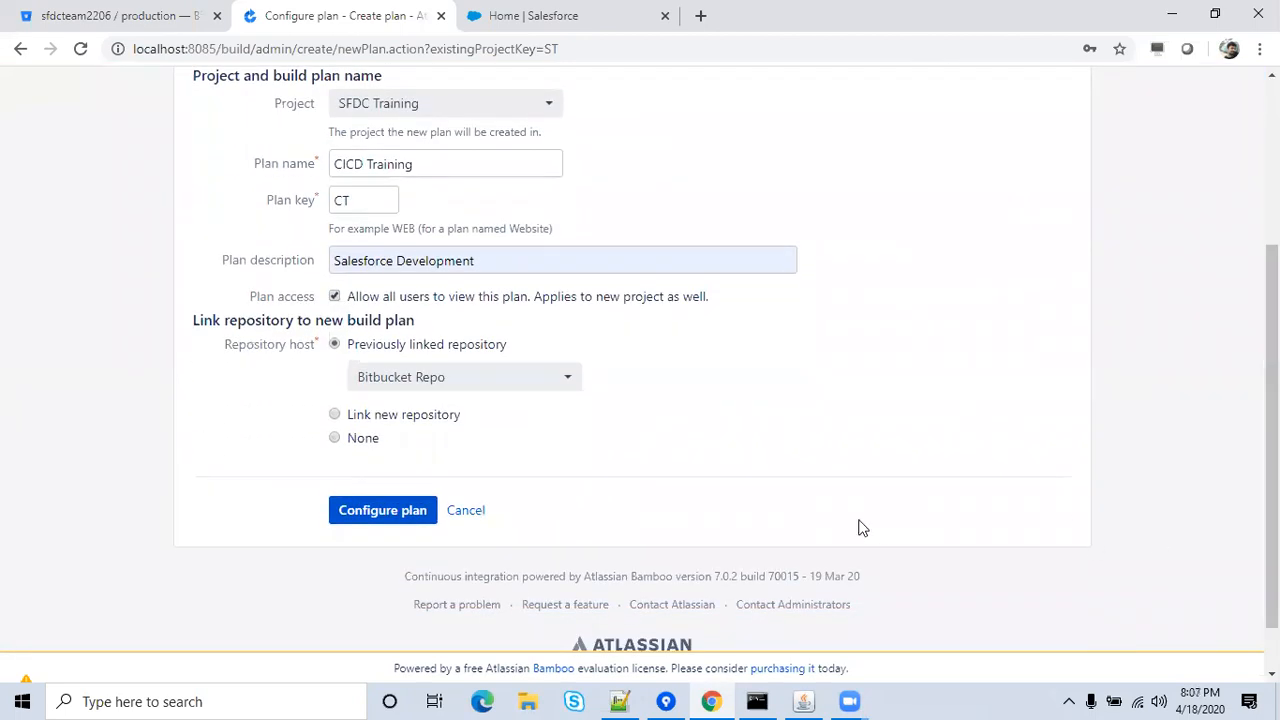
Link a new Git repository to the plan named 'Bitbucket Branch'.
click(335, 415)
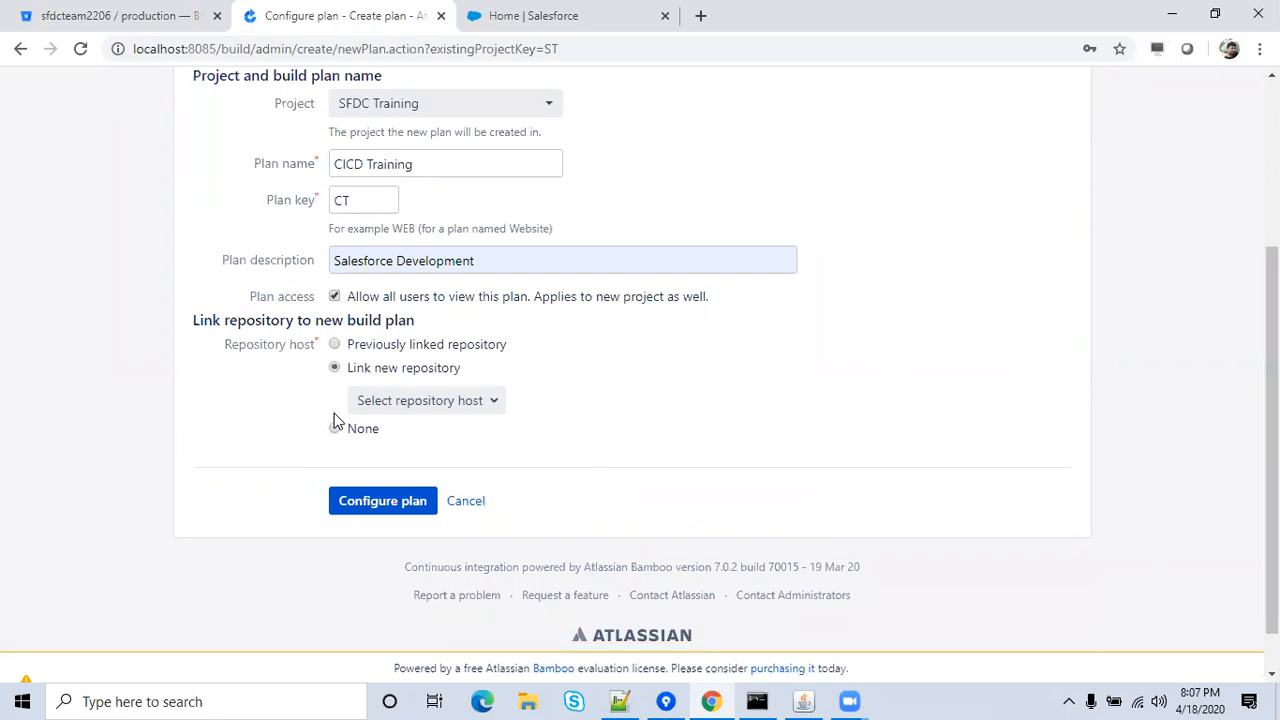
click(444, 406)
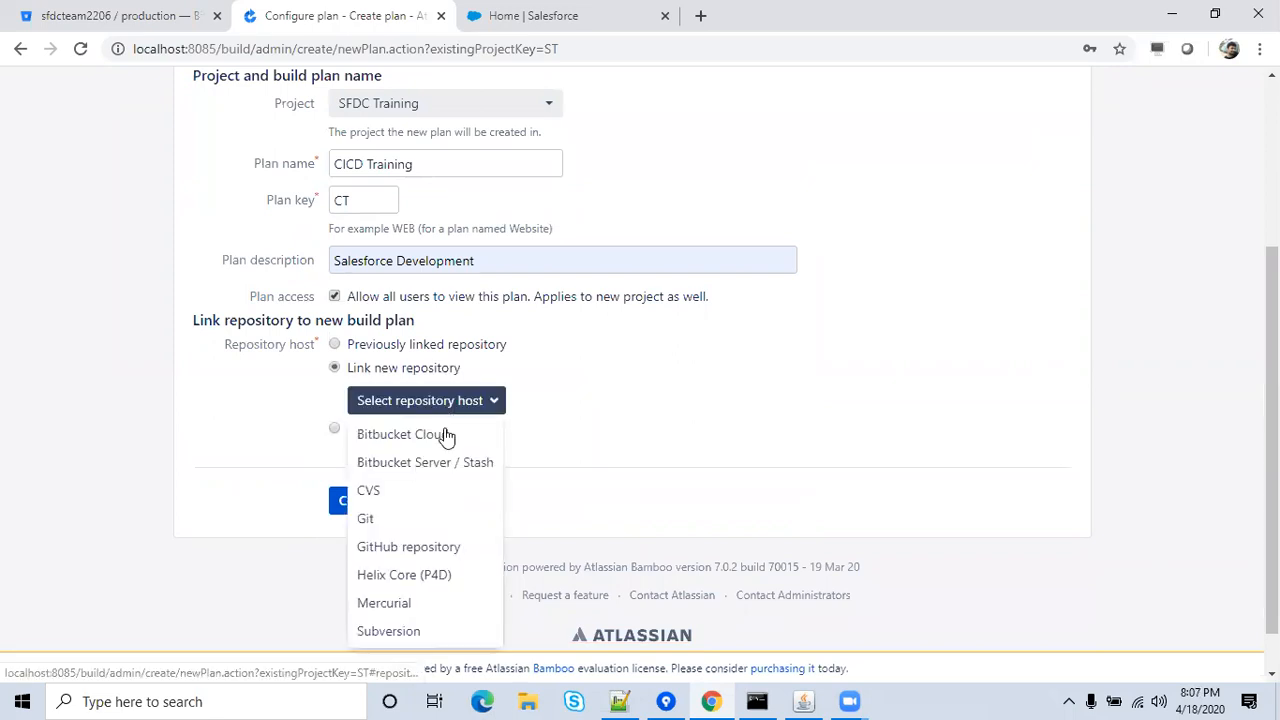
click(391, 519)
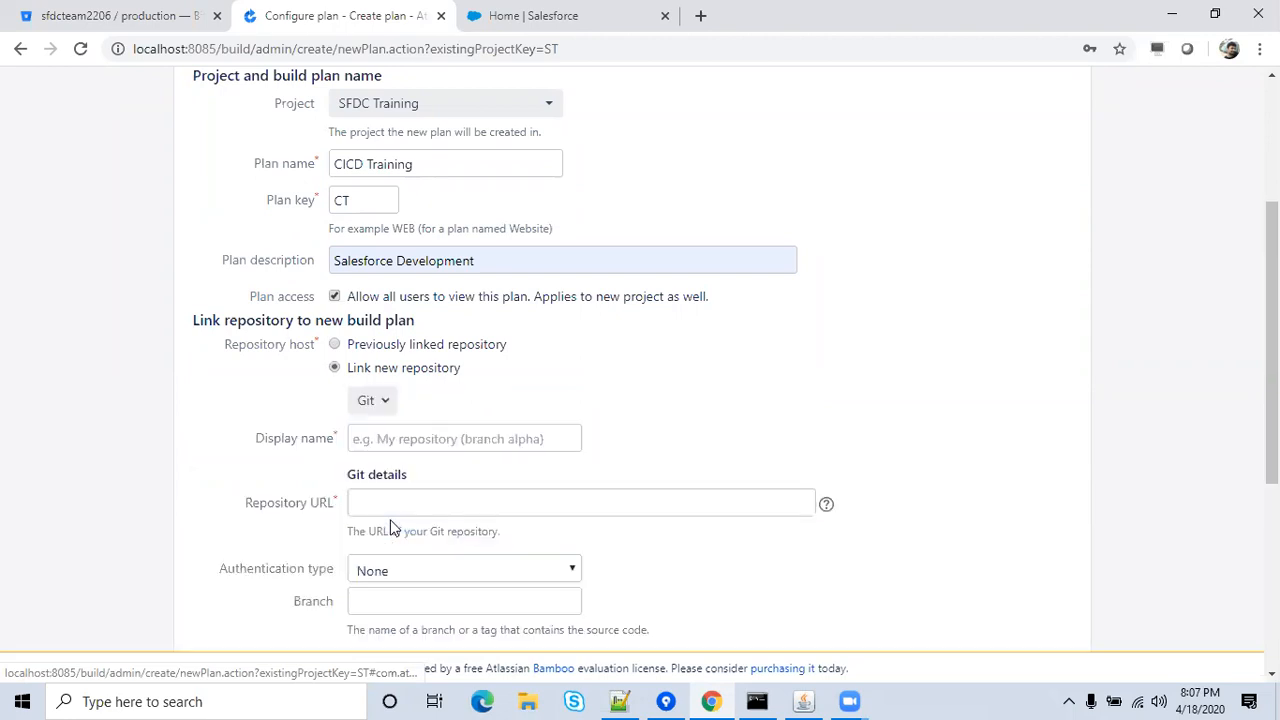
click(464, 440)
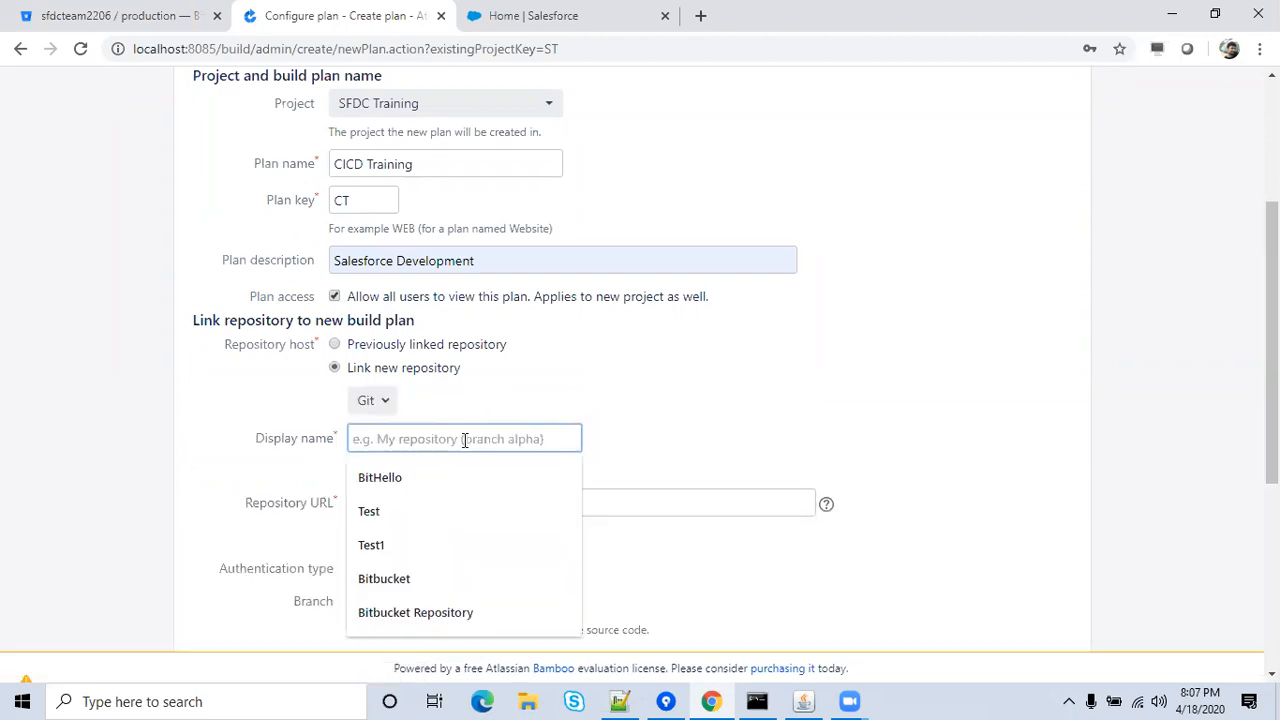
text(Bi)
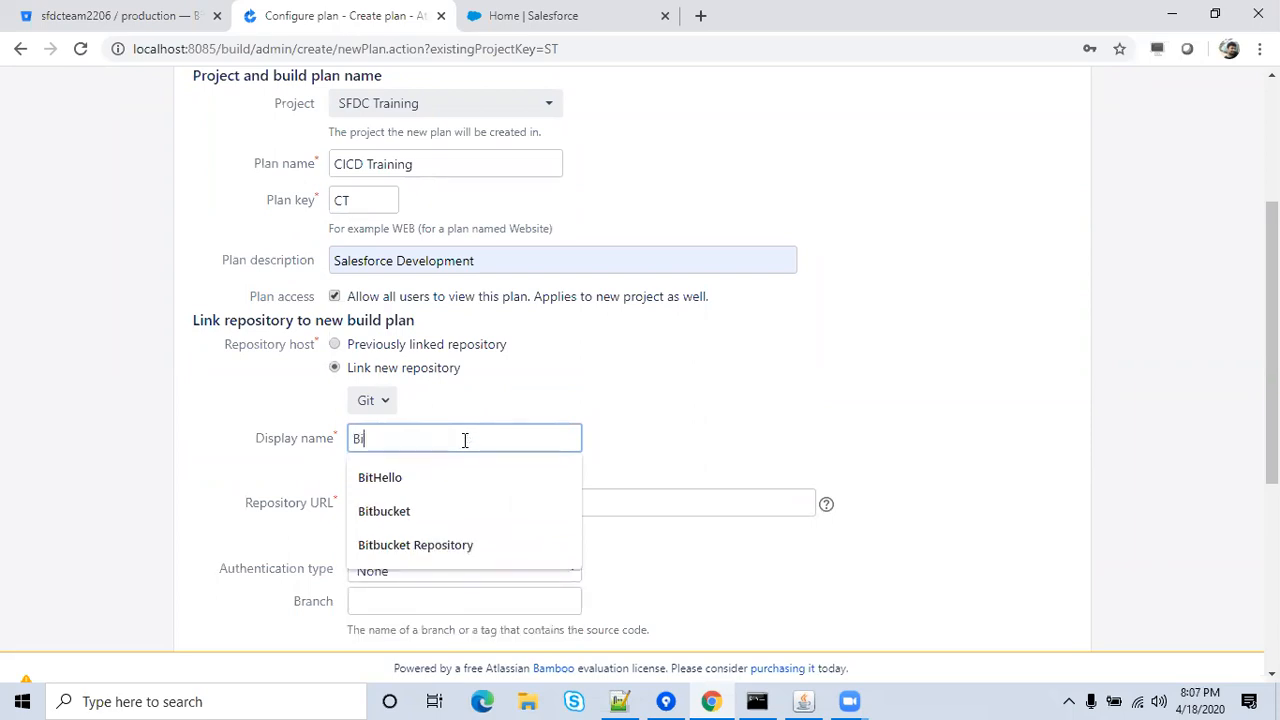
text(tbu)
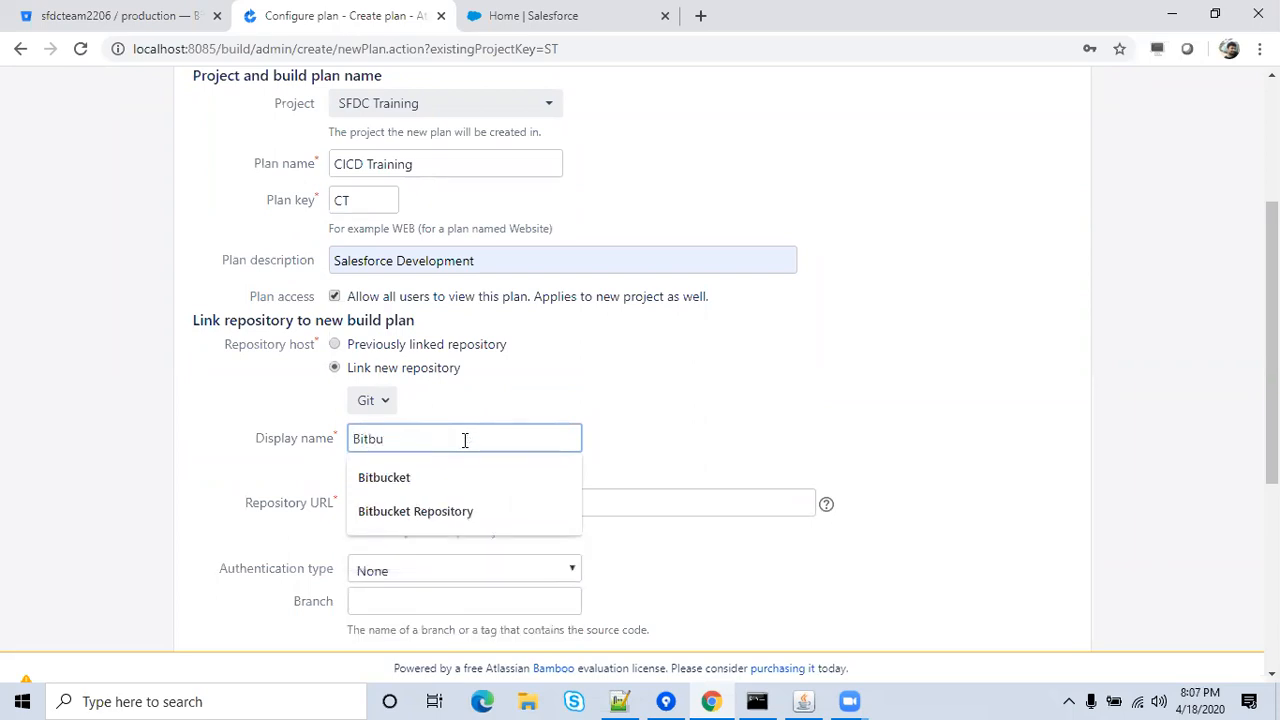
text(cket Bra)
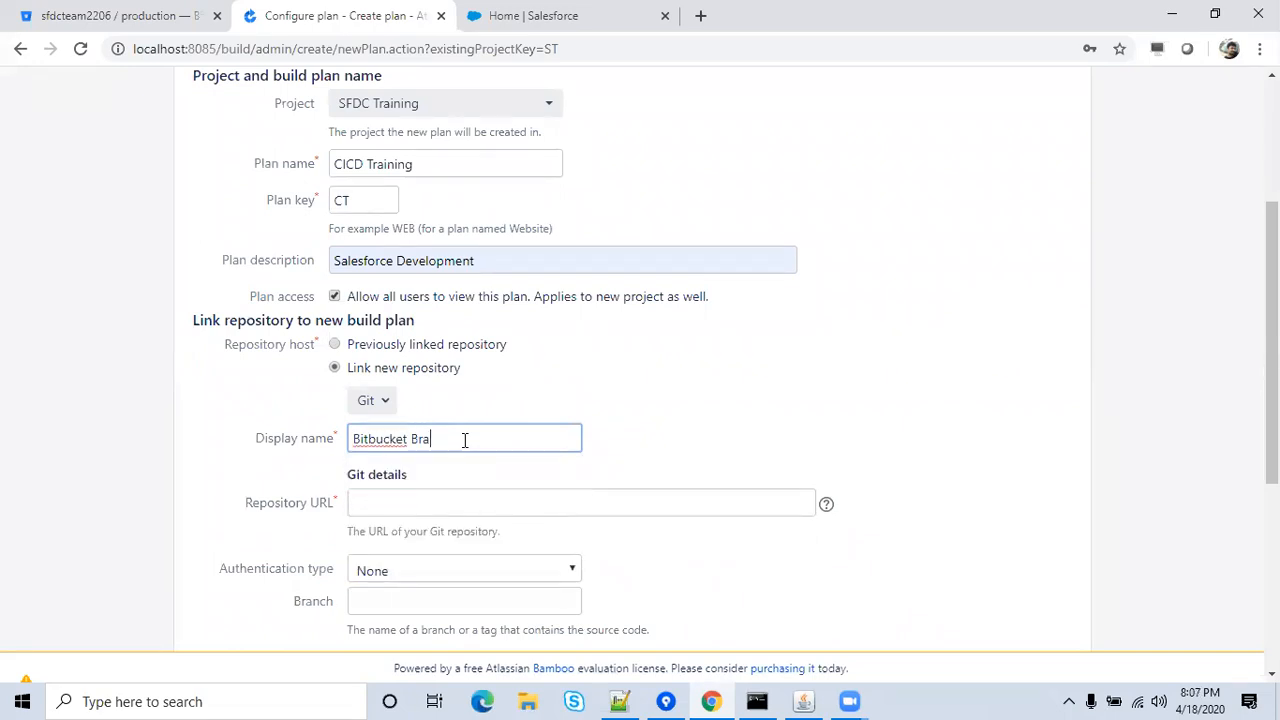
text(nch)
click(639, 450)
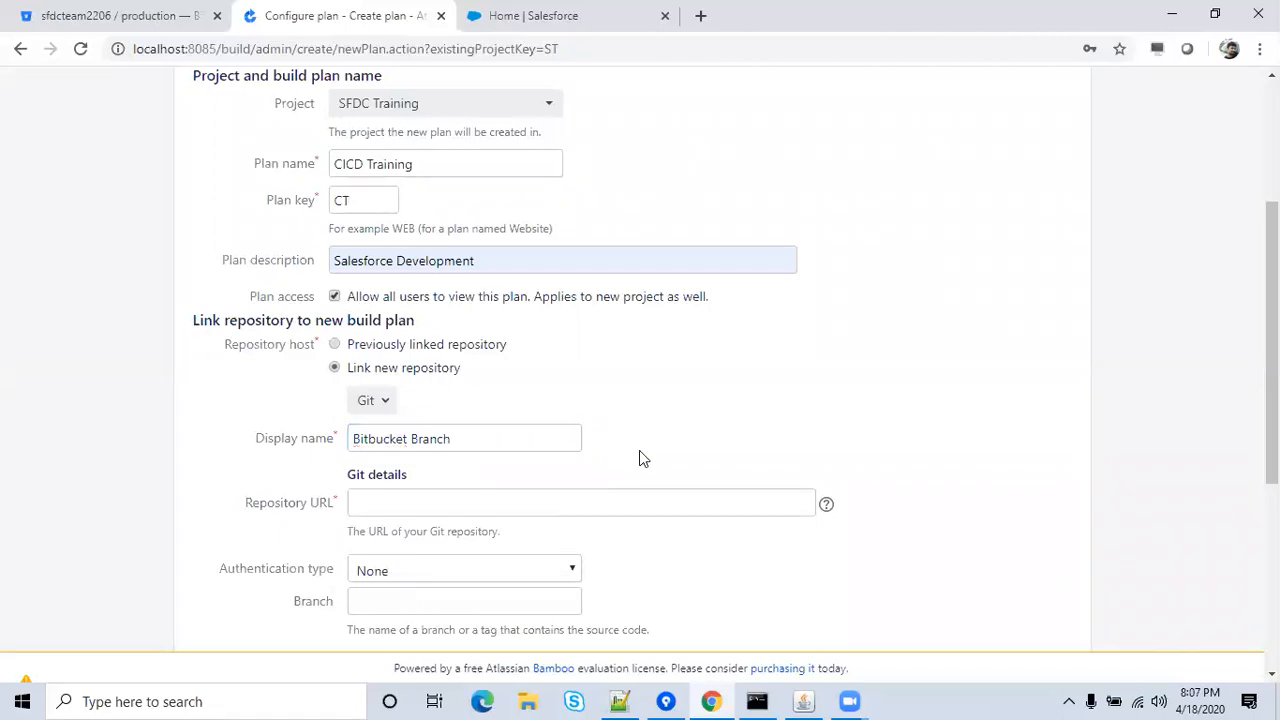
Copy the Bitbucket repository page address for the repository URL.
click(549, 504)
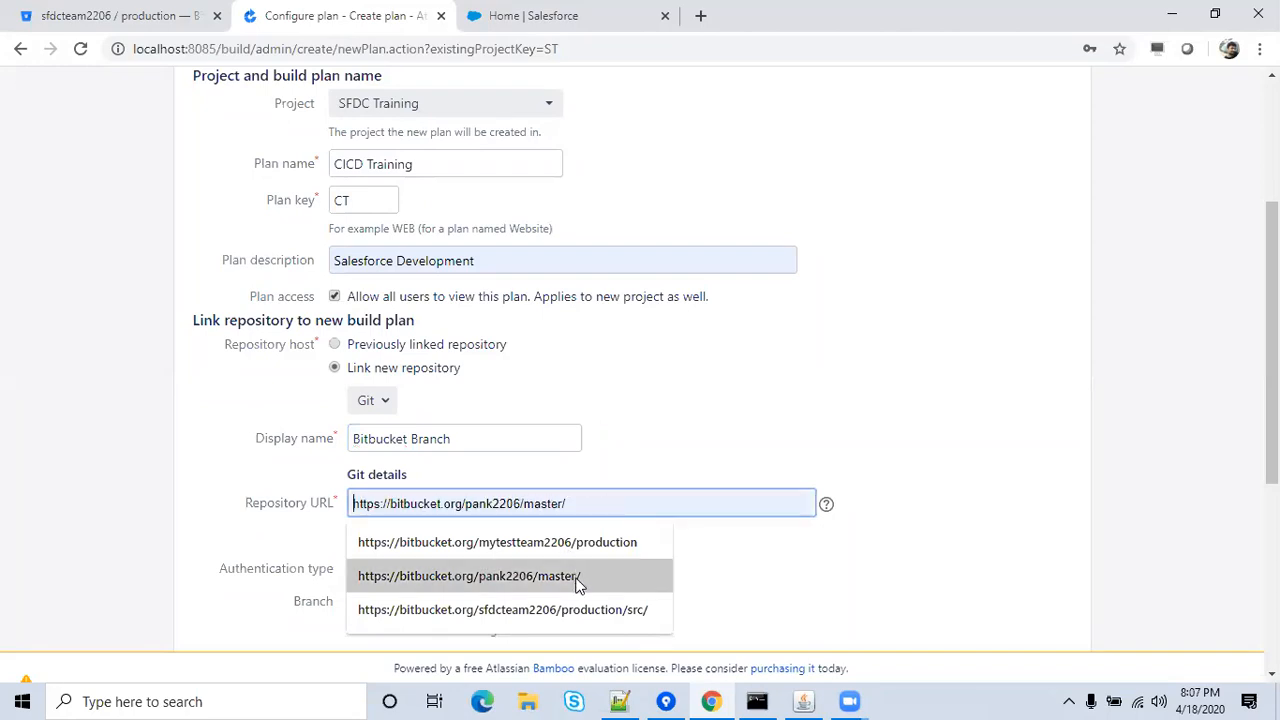
click(703, 410)
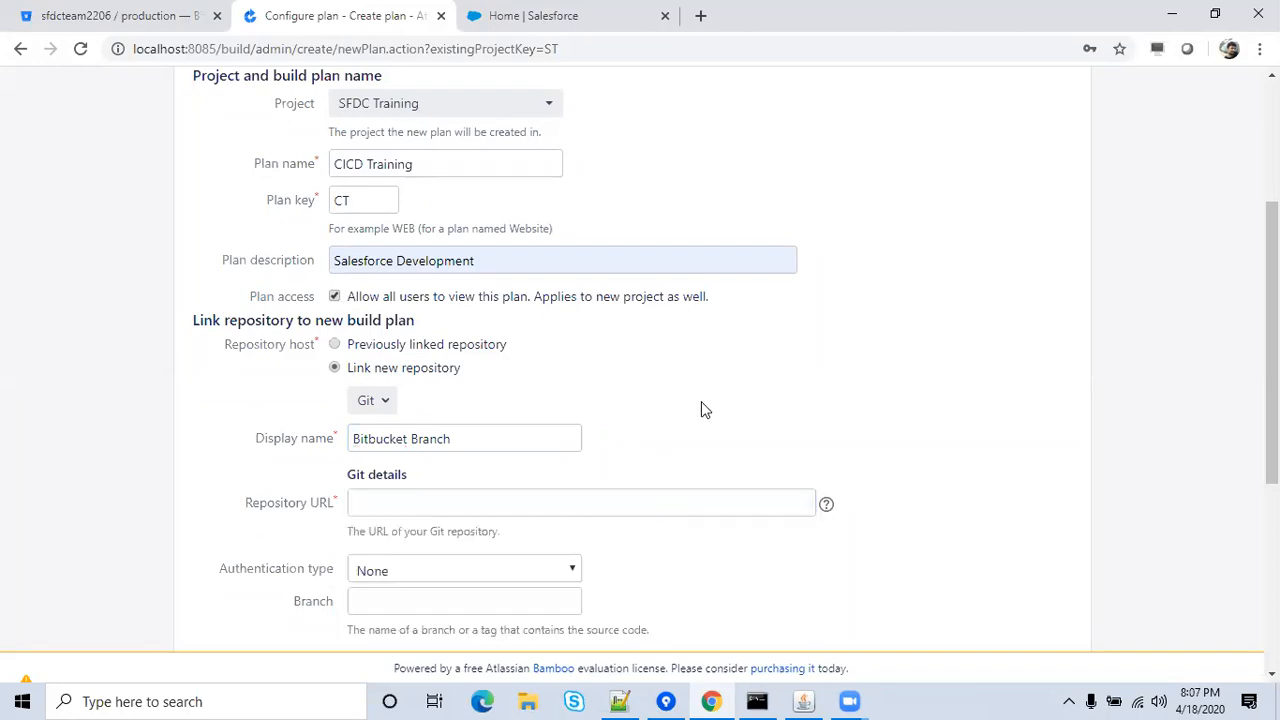
click(115, 15)
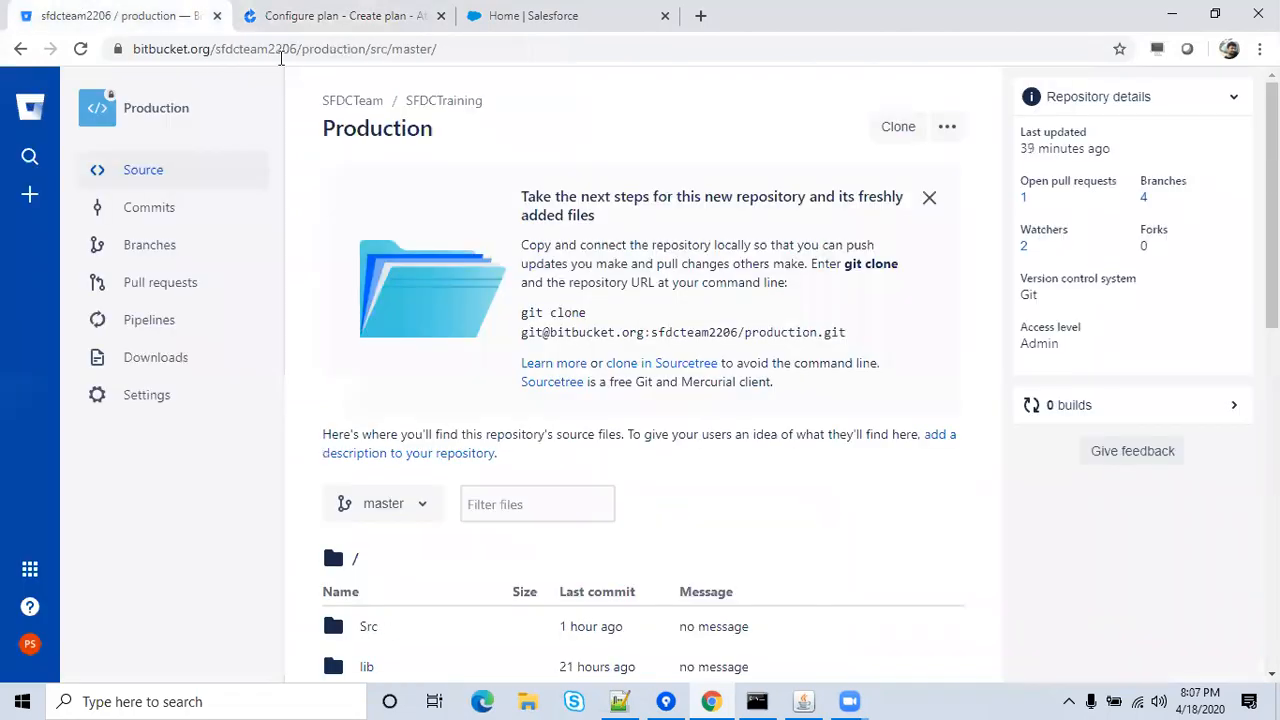
click(457, 50)
key(ctrl+c)
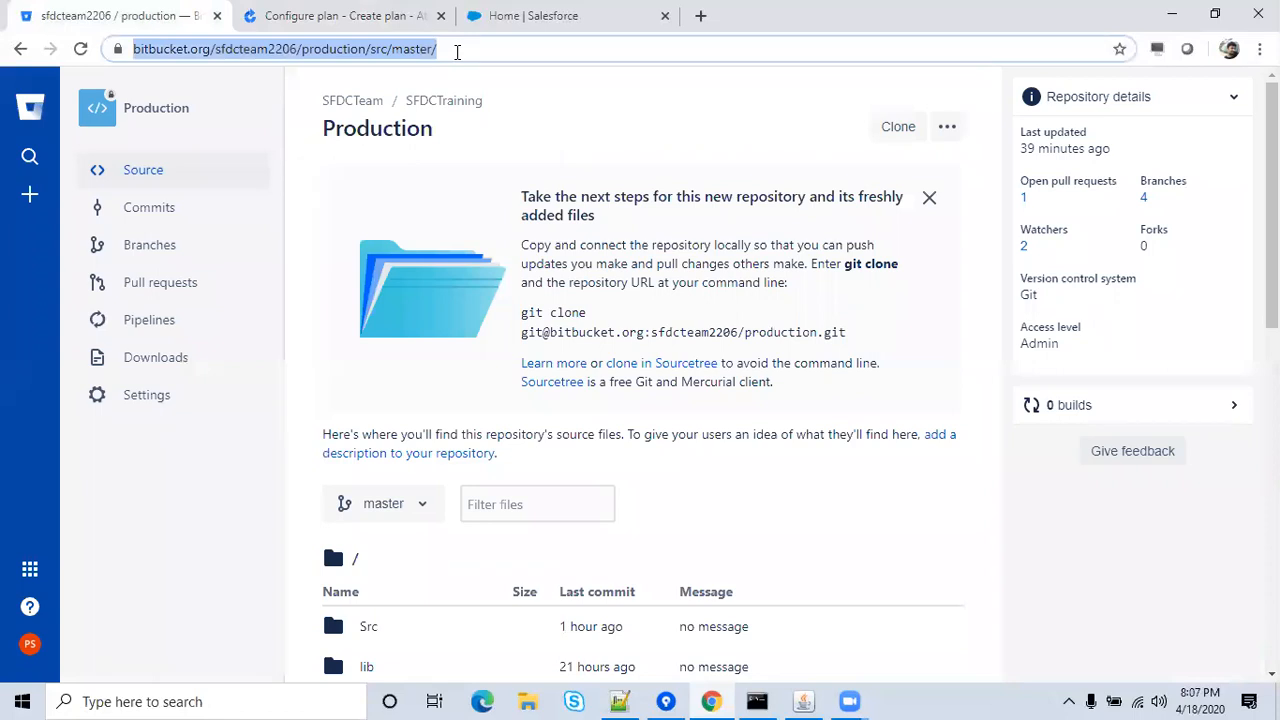
click(365, 15)
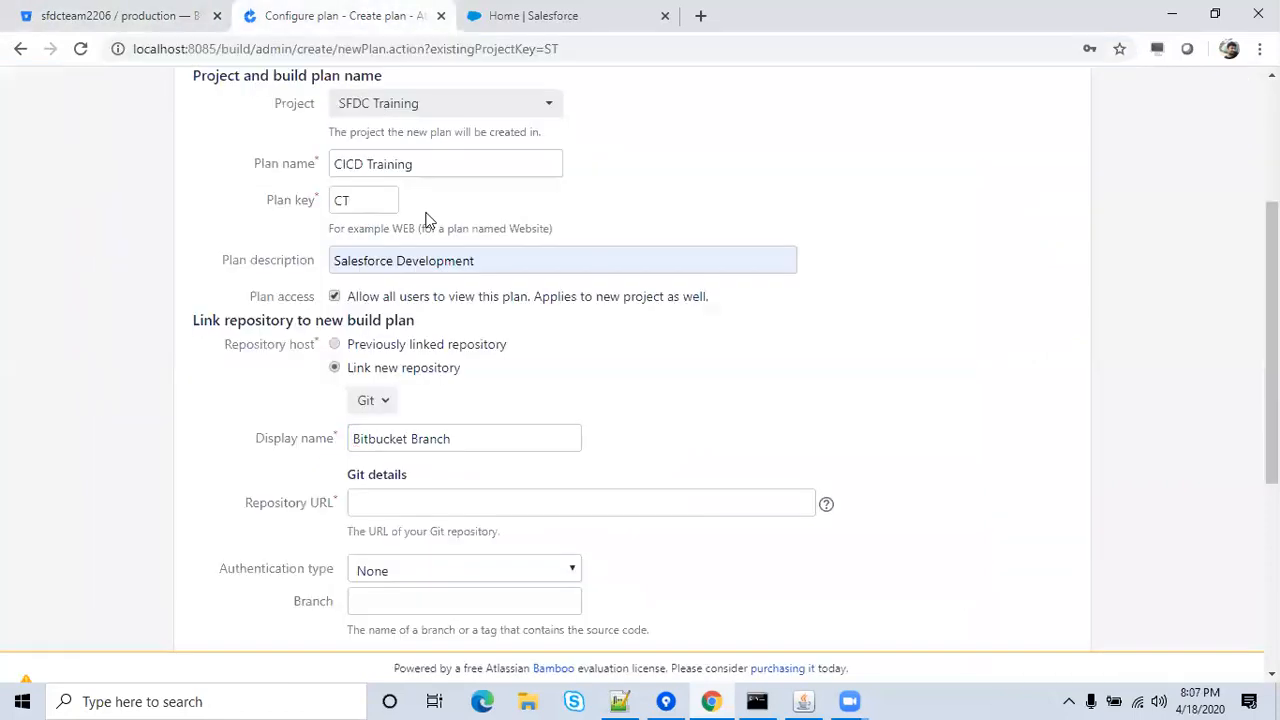
Paste the Bitbucket address as the repository URL, trimmed to /src, with username-and-password authentication.
click(535, 497)
key(ctrl+v)
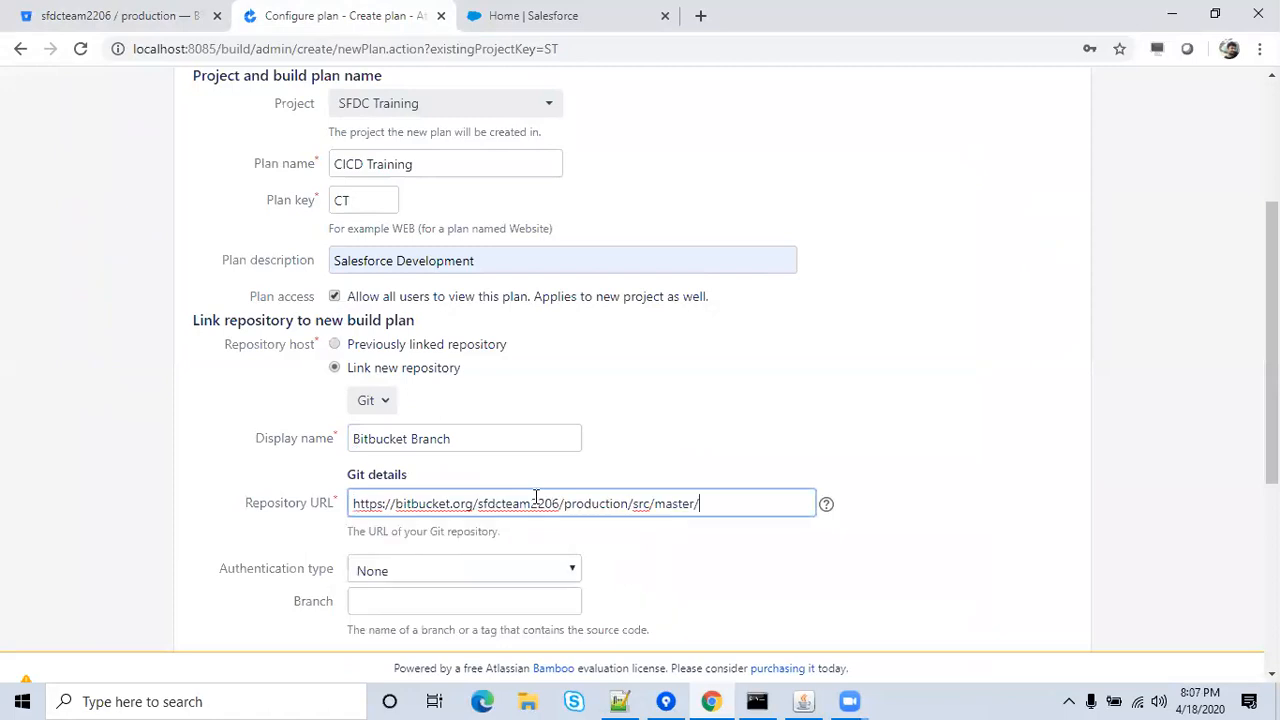
key(BackSpace)
key(BackSpace)
key(BackSpace)
key(BackSpace)
key(BackSpace)
click(740, 436)
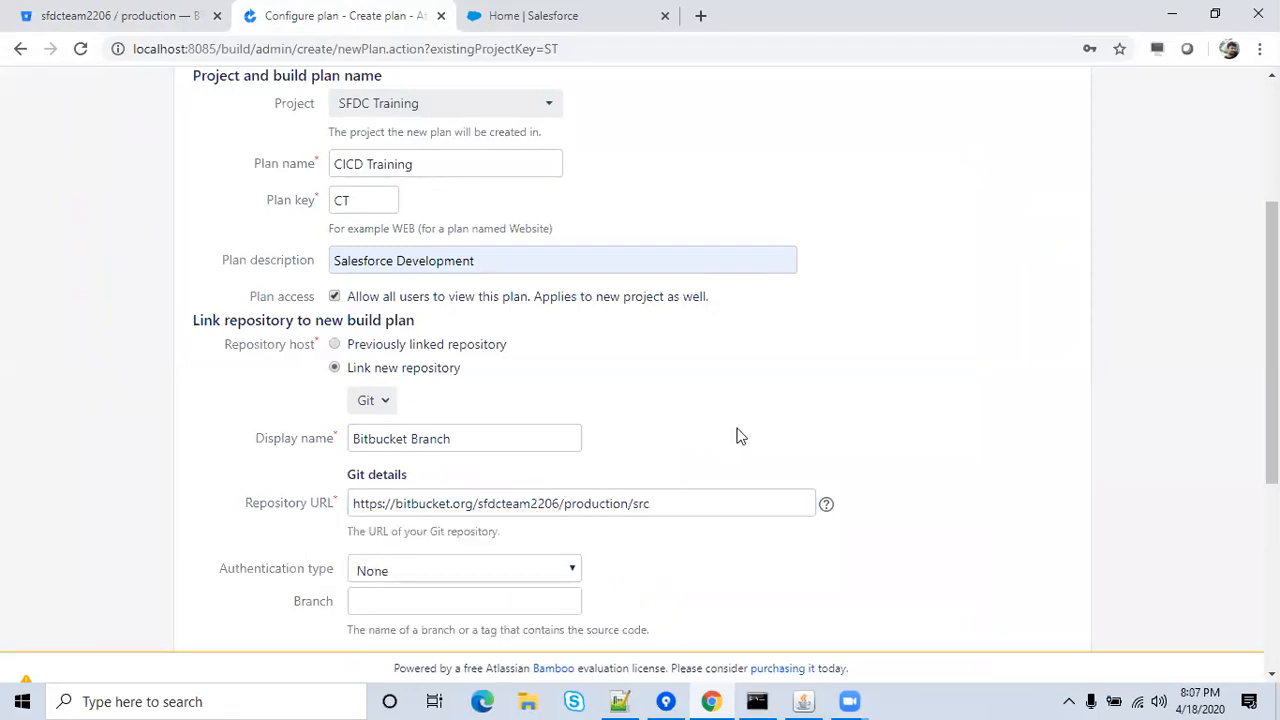
click(504, 567)
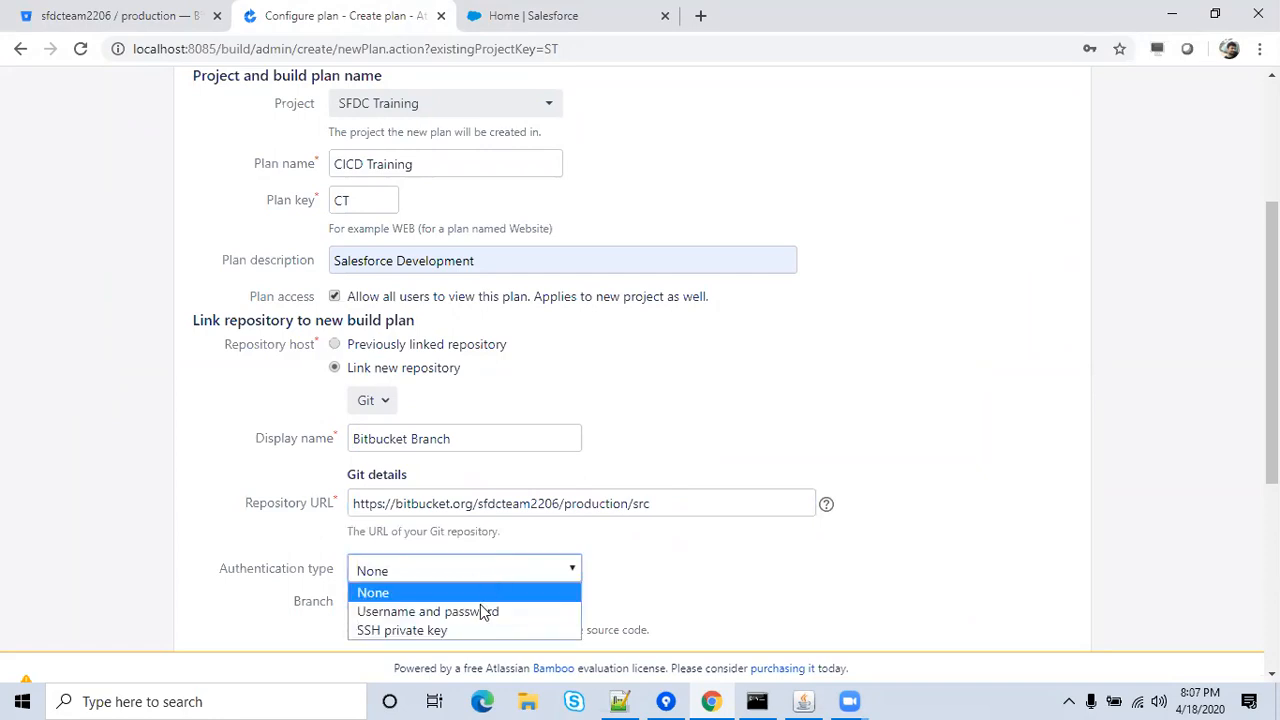
click(480, 606)
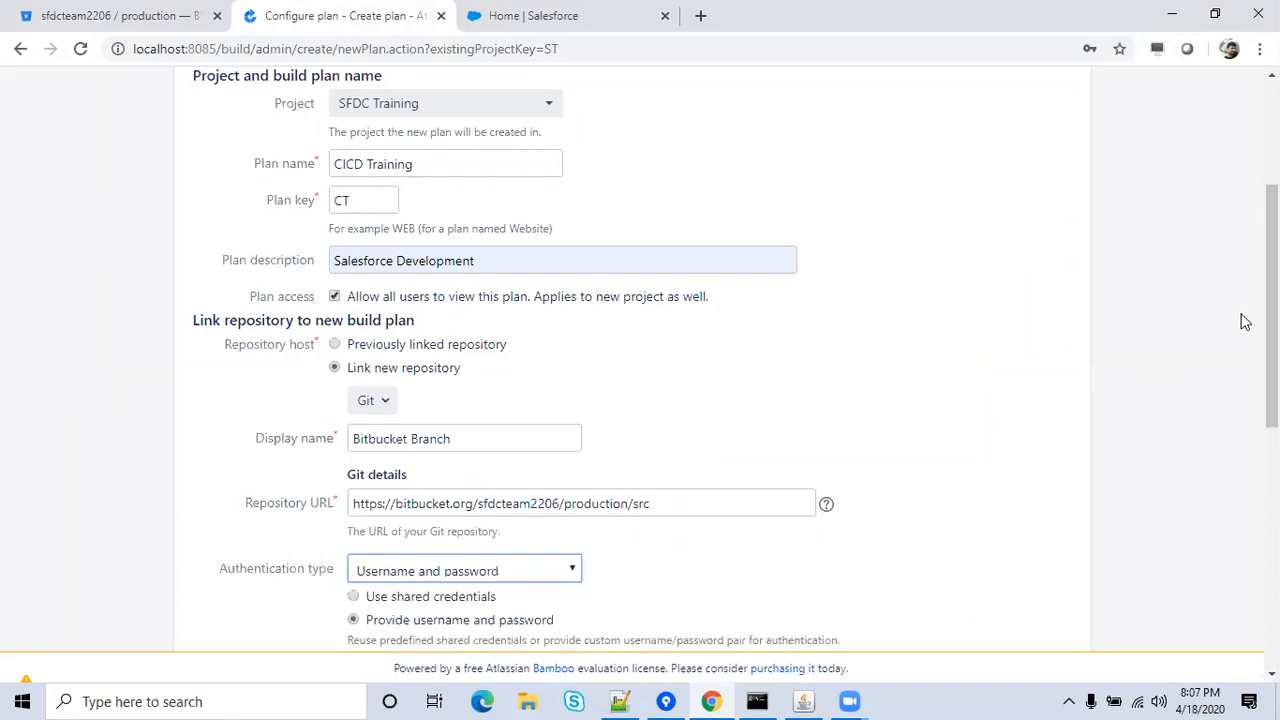
Fill in the repository username and password.
drag(1272, 322, 1272, 428)
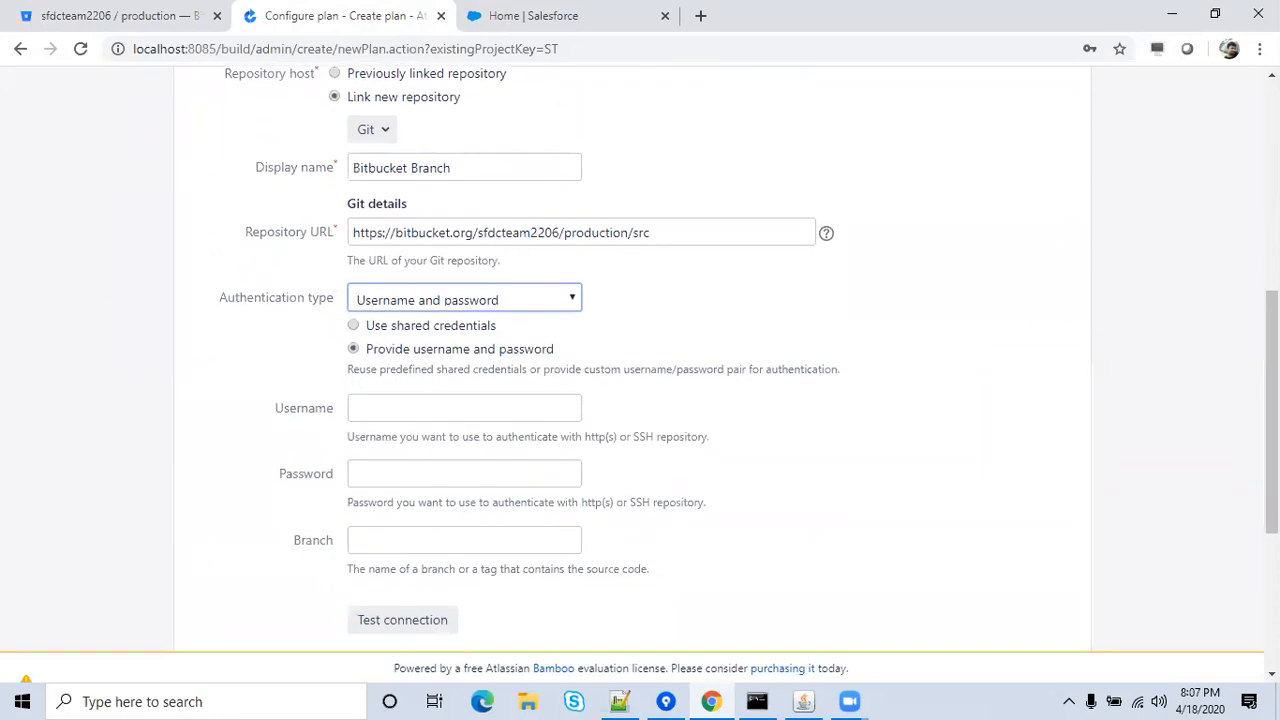
click(521, 408)
click(497, 448)
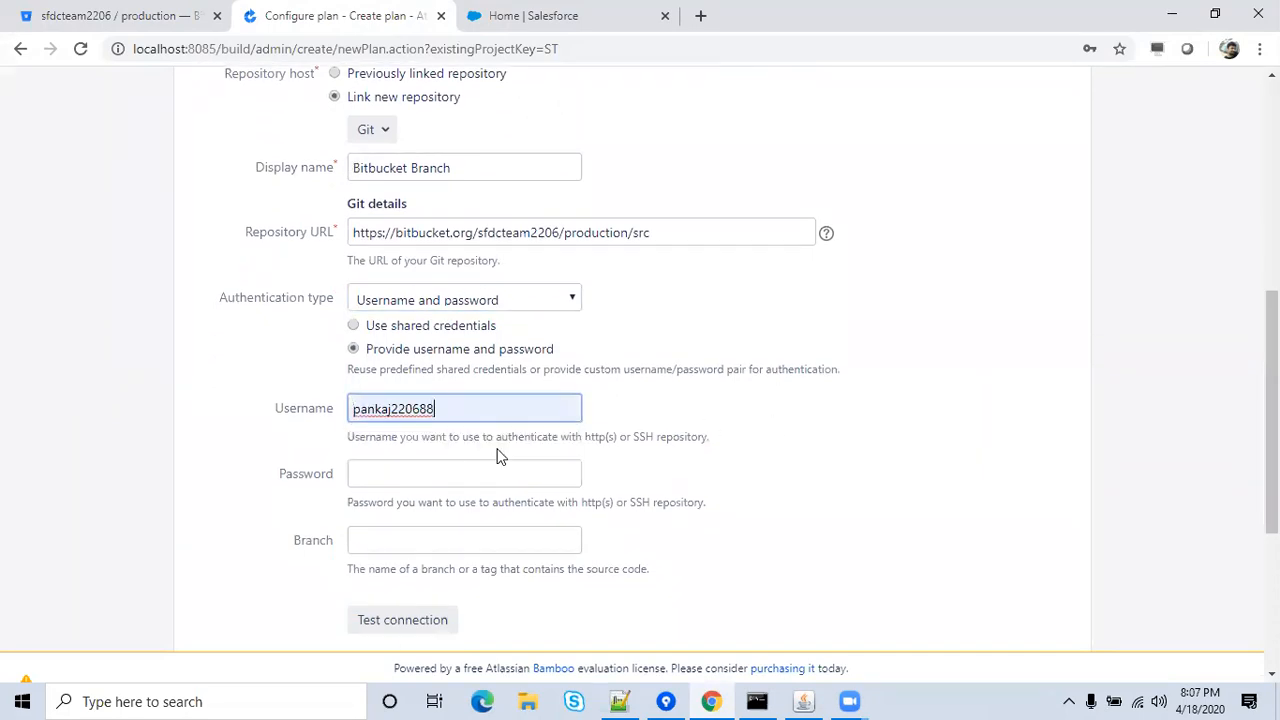
click(466, 476)
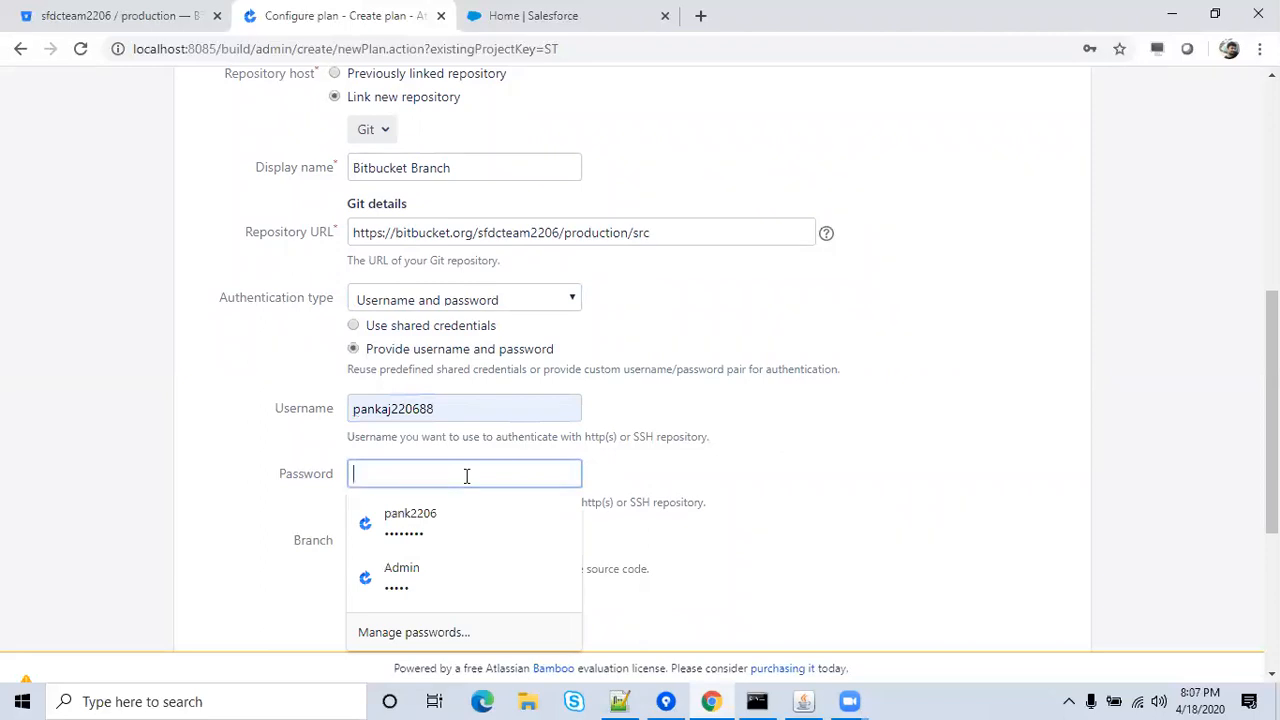
text(•••••••)
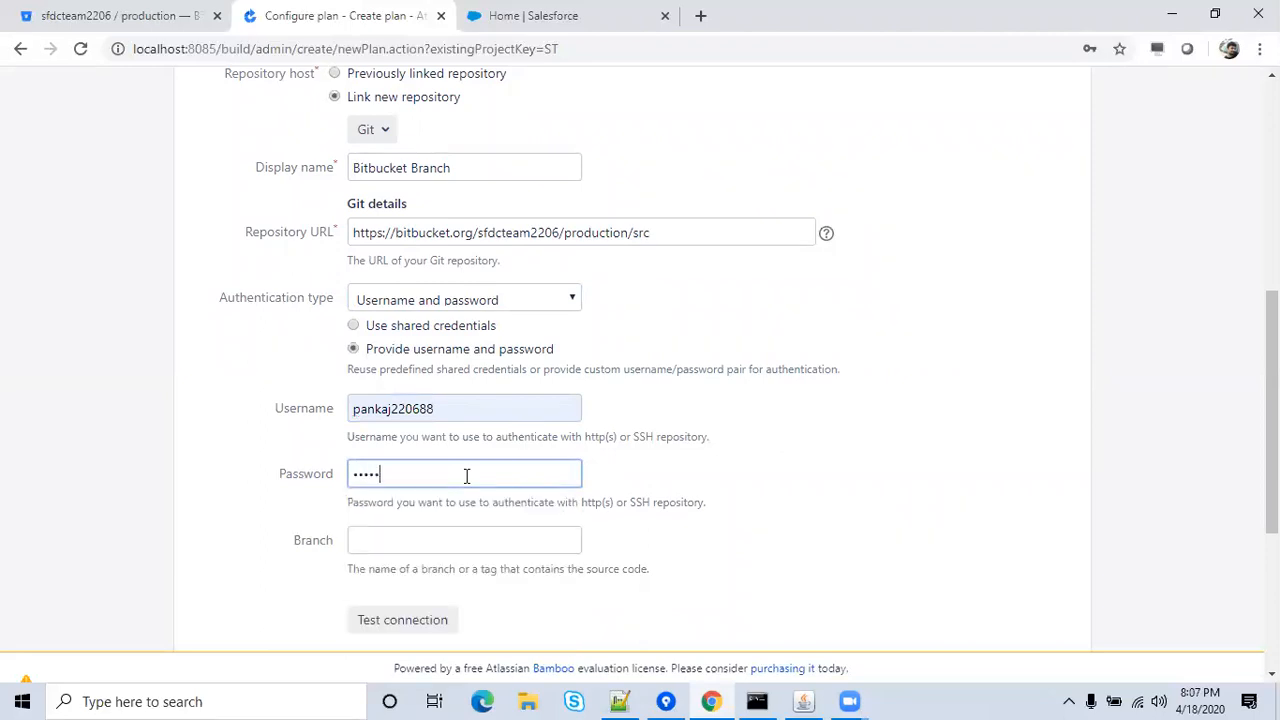
Set the branch to Dev, test the connection successfully, and submit the plan configuration.
click(442, 543)
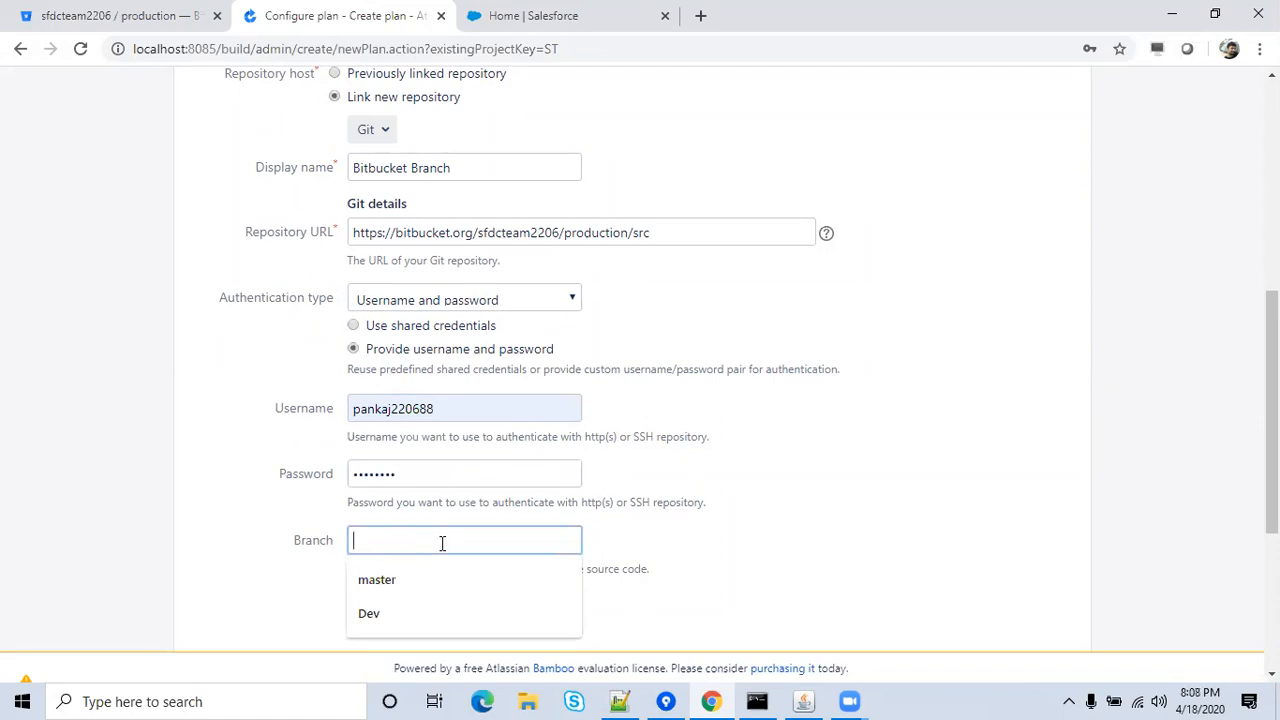
click(377, 615)
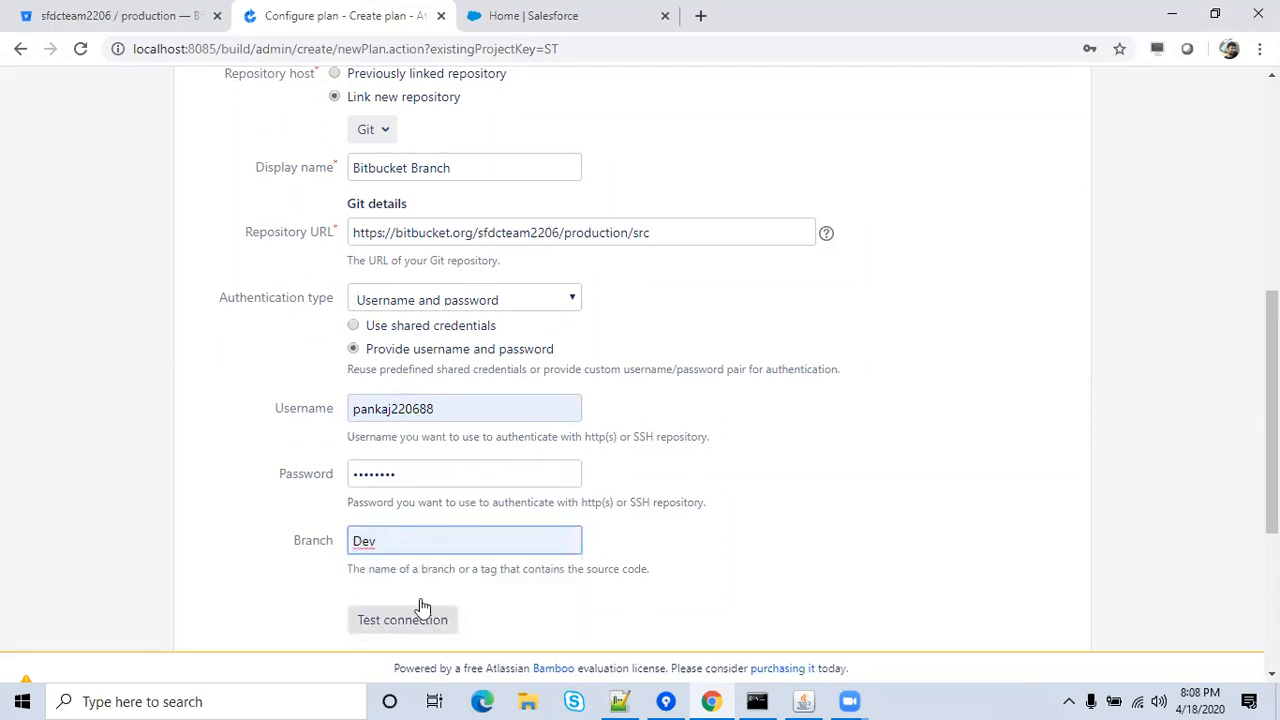
click(699, 566)
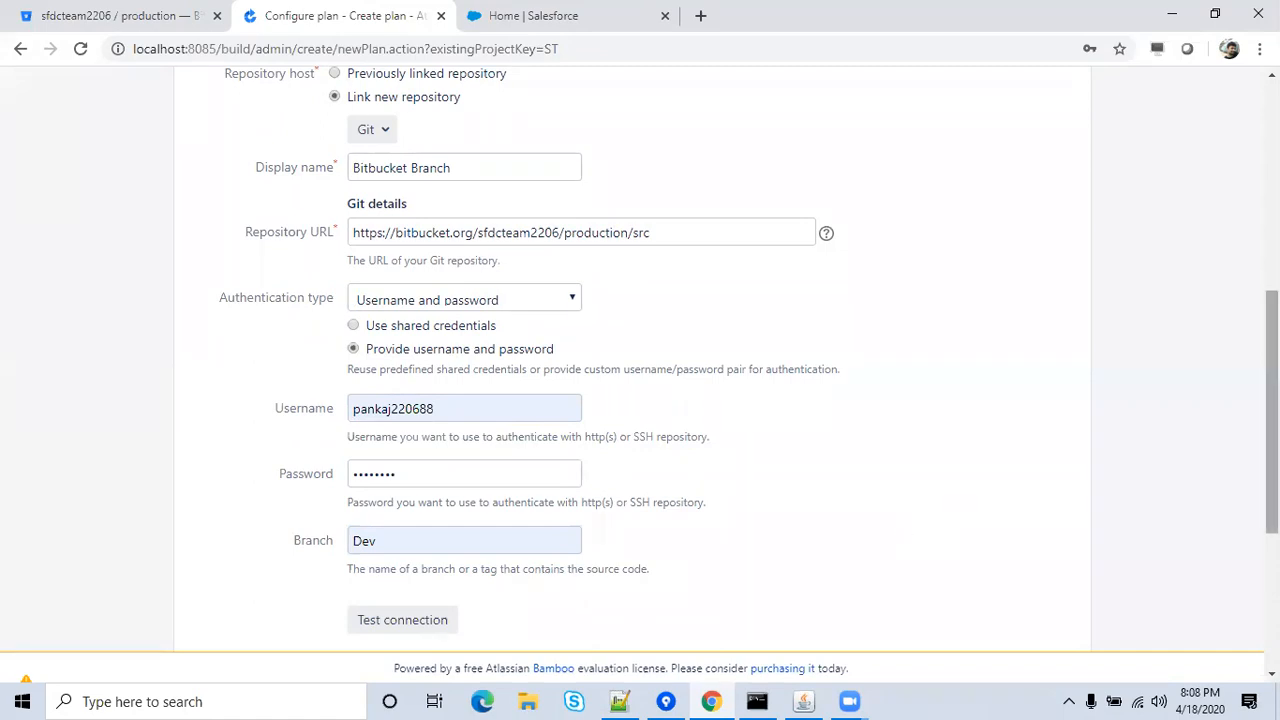
scroll(1271, 420, down, 3)
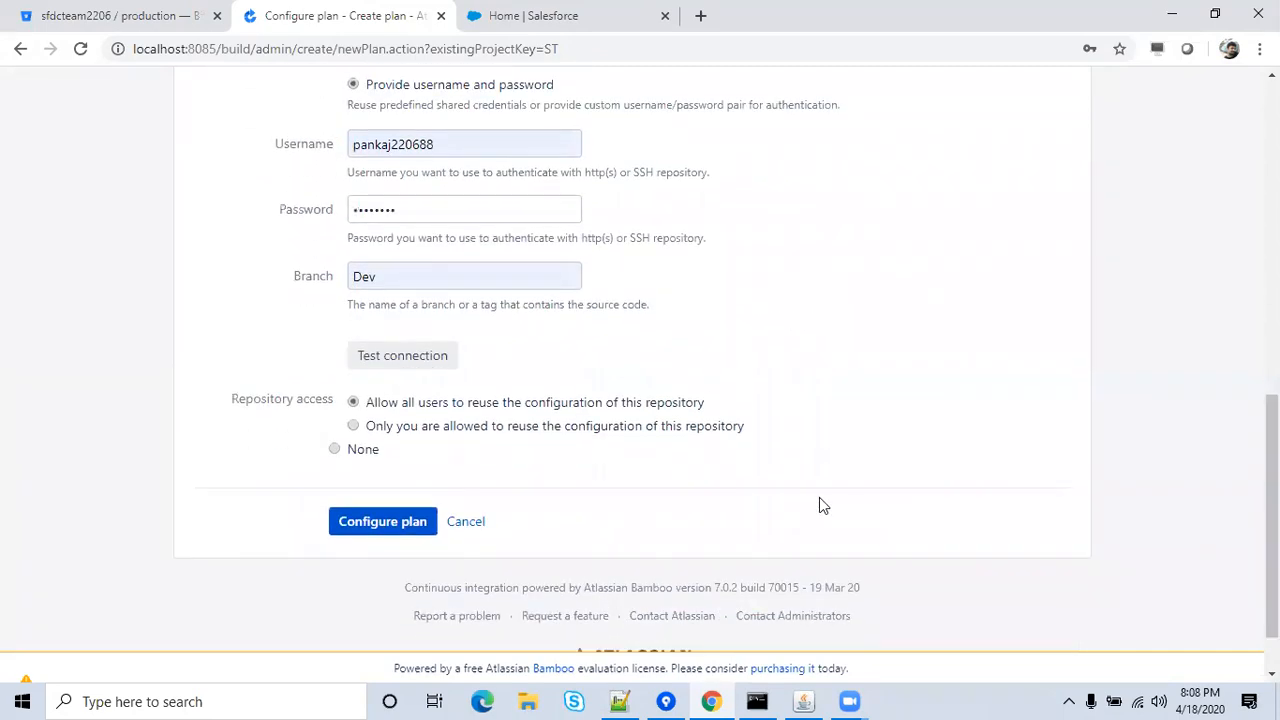
click(414, 358)
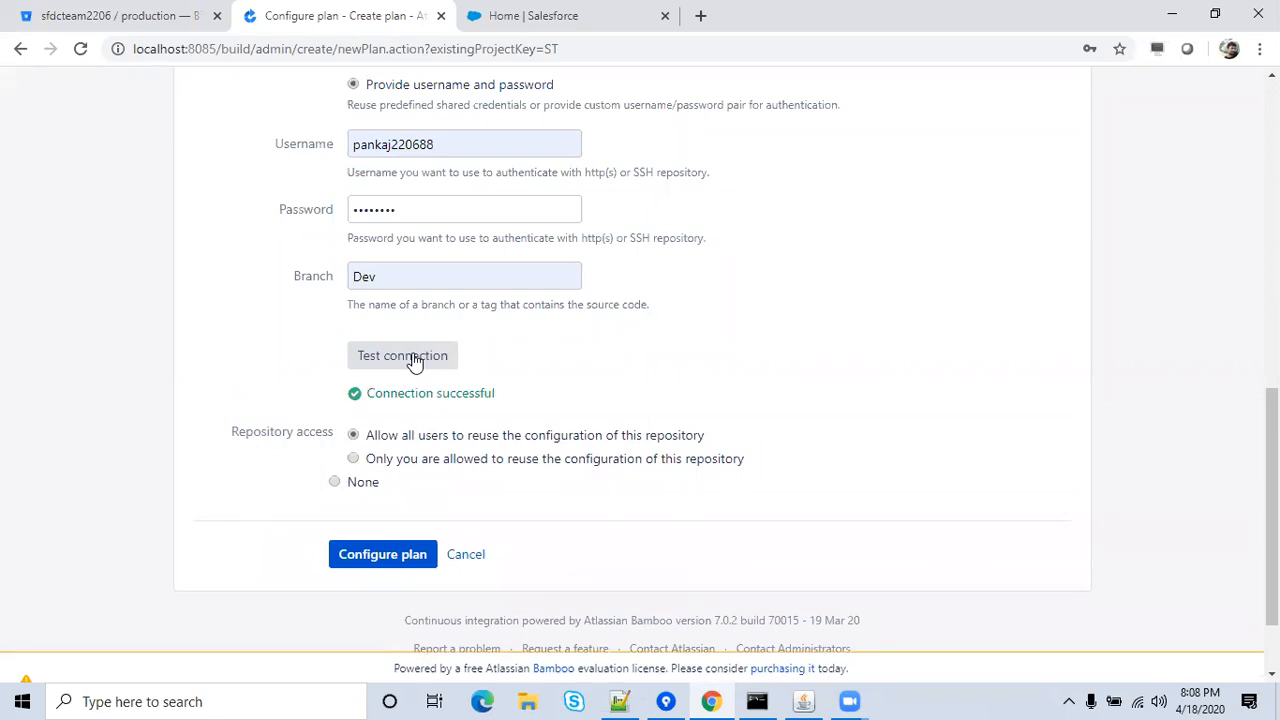
click(358, 556)
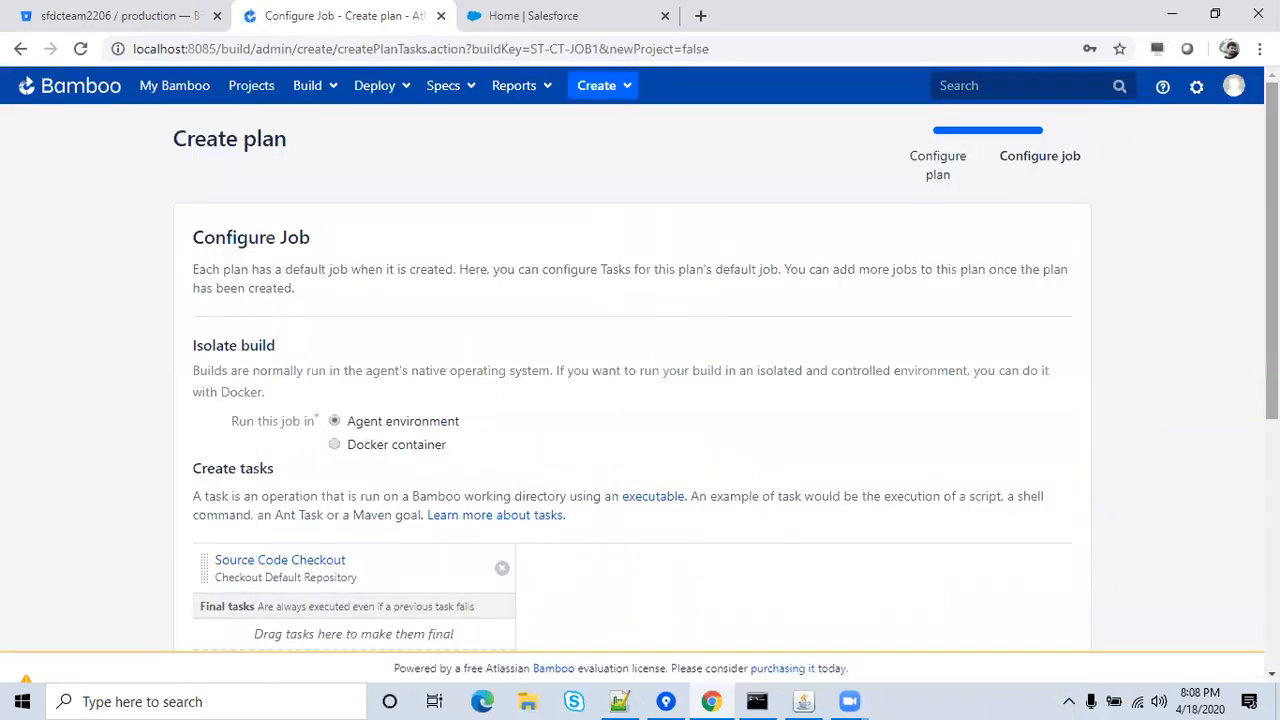
Keep the default Source Code Checkout task and scroll down to create the CICD Training plan.
drag(1271, 334, 1271, 450)
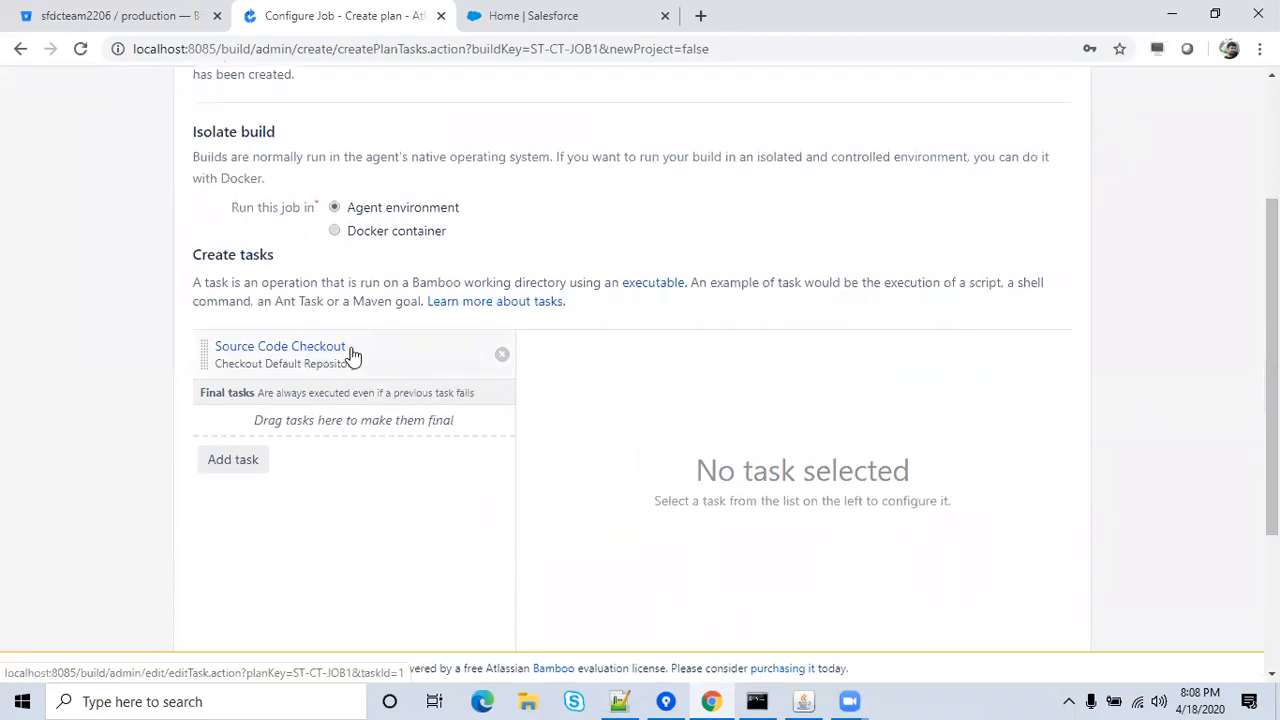
drag(1271, 400, 1271, 509)
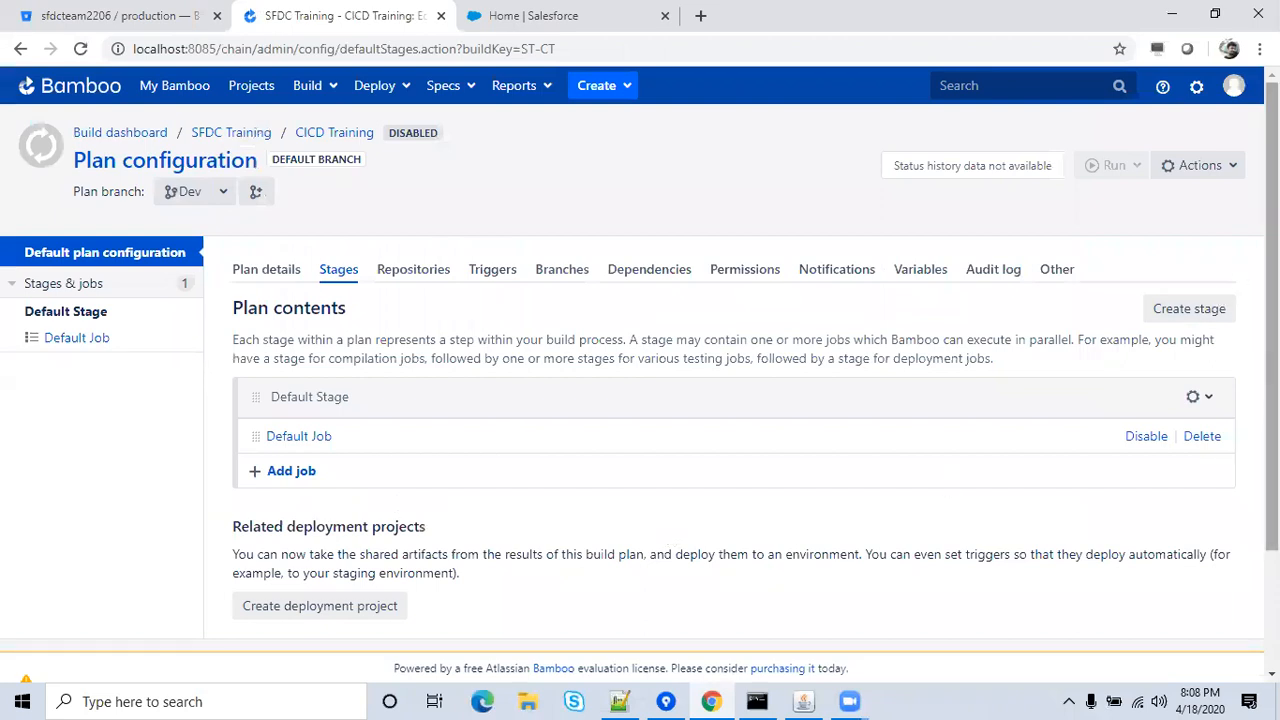
Enable the CICD Training plan and manually run Build #1 on branch Dev.
scroll(1272, 300, down, 3)
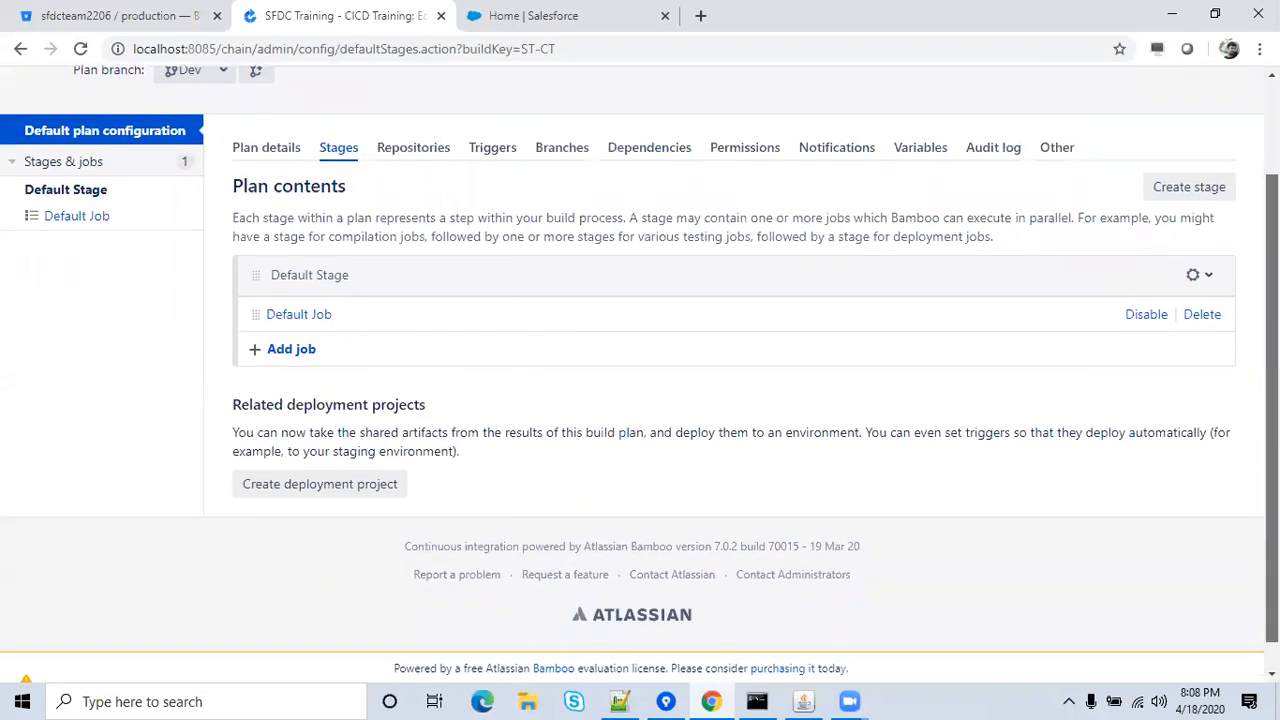
scroll(1272, 300, up, 3)
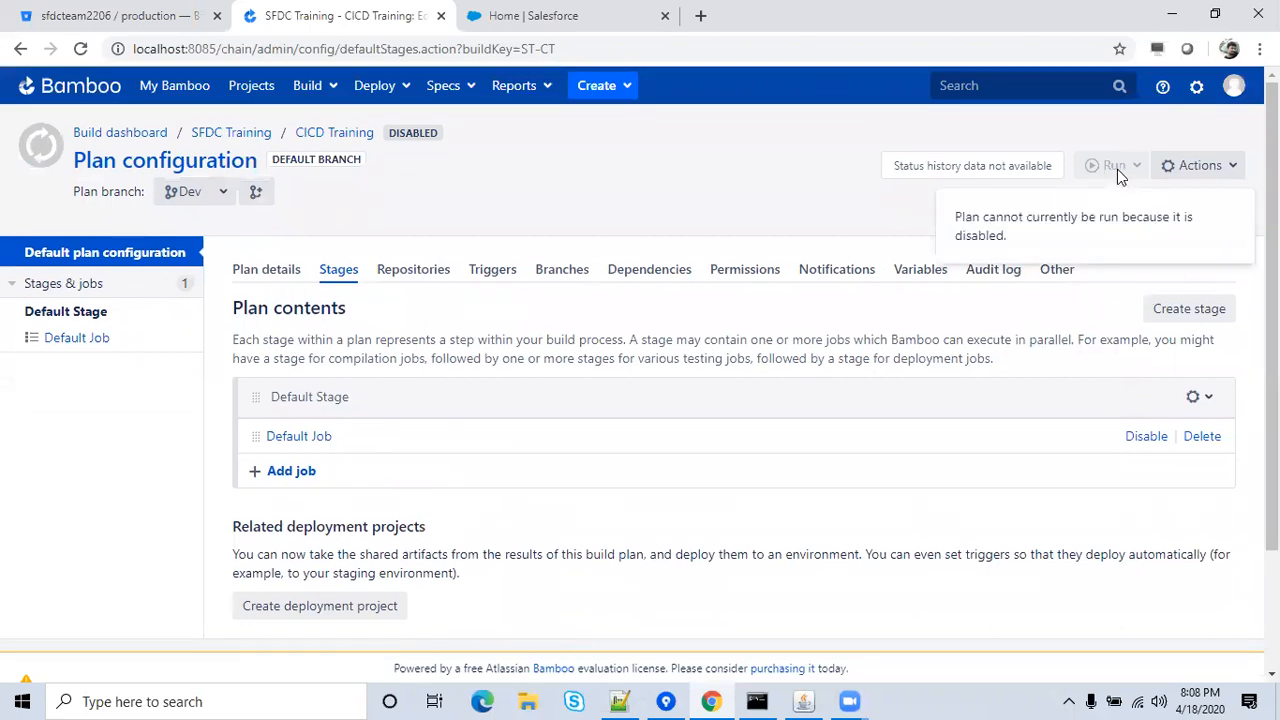
click(1190, 166)
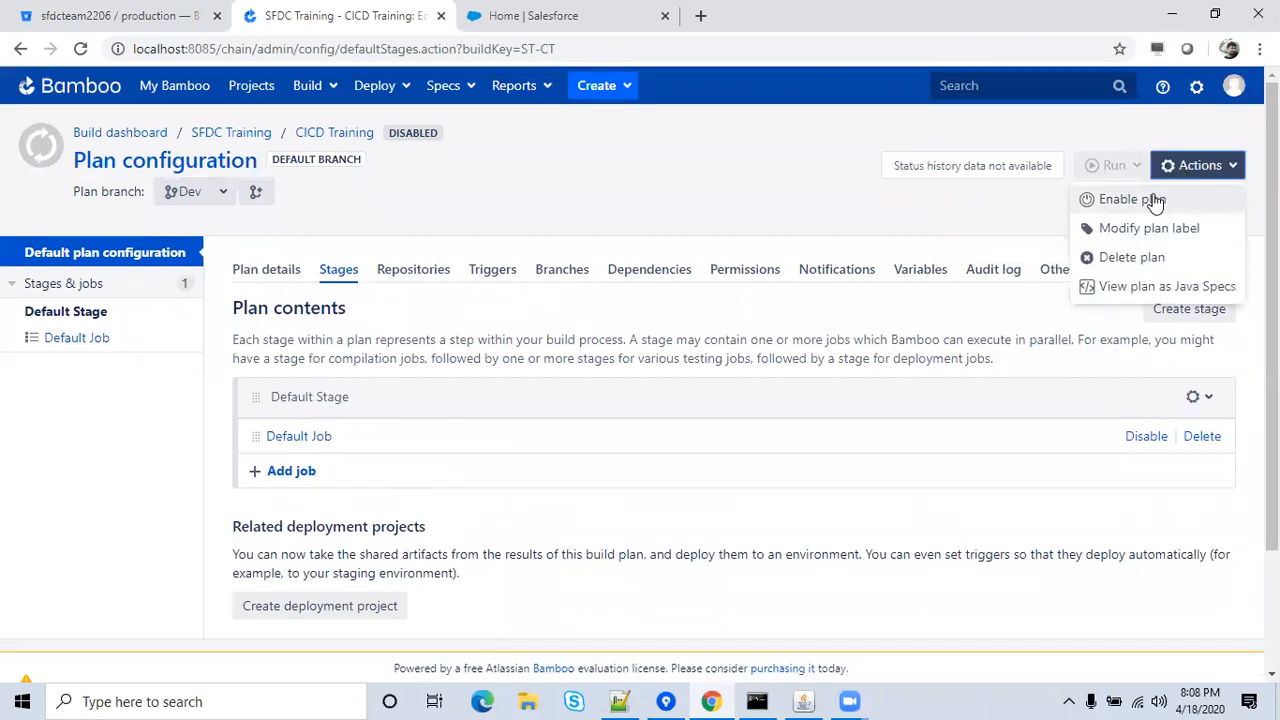
click(1155, 201)
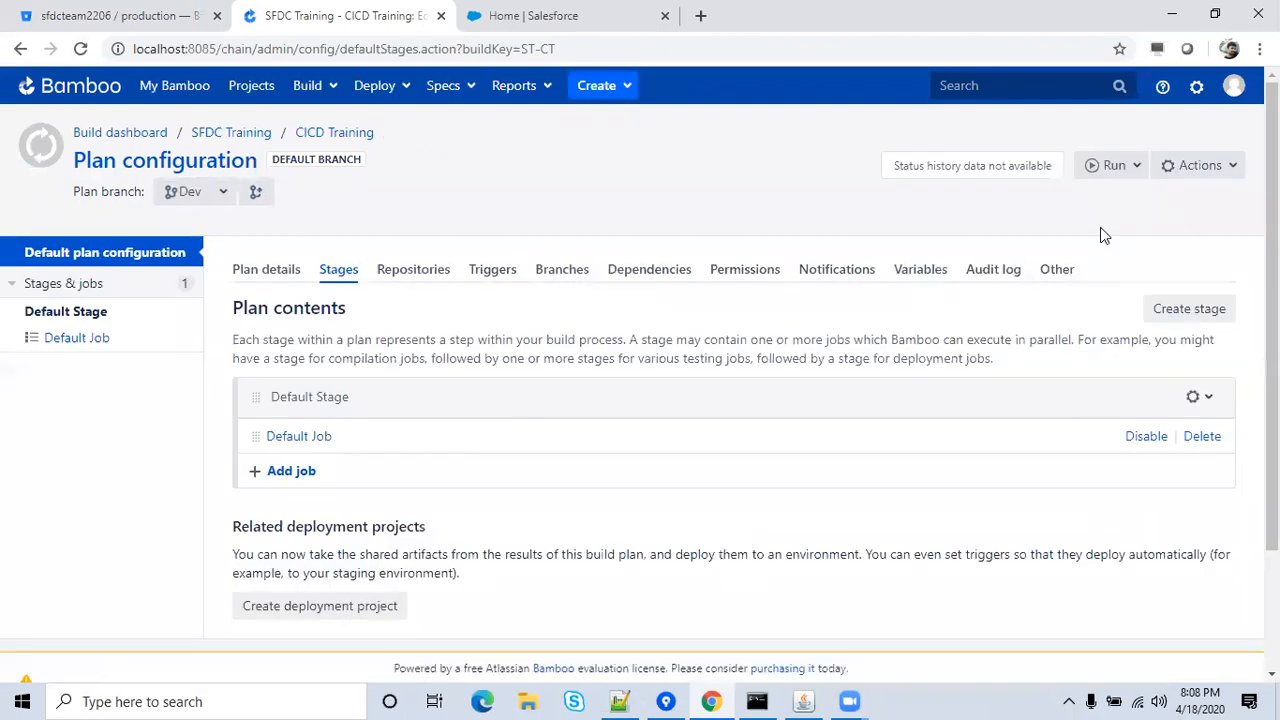
click(1116, 180)
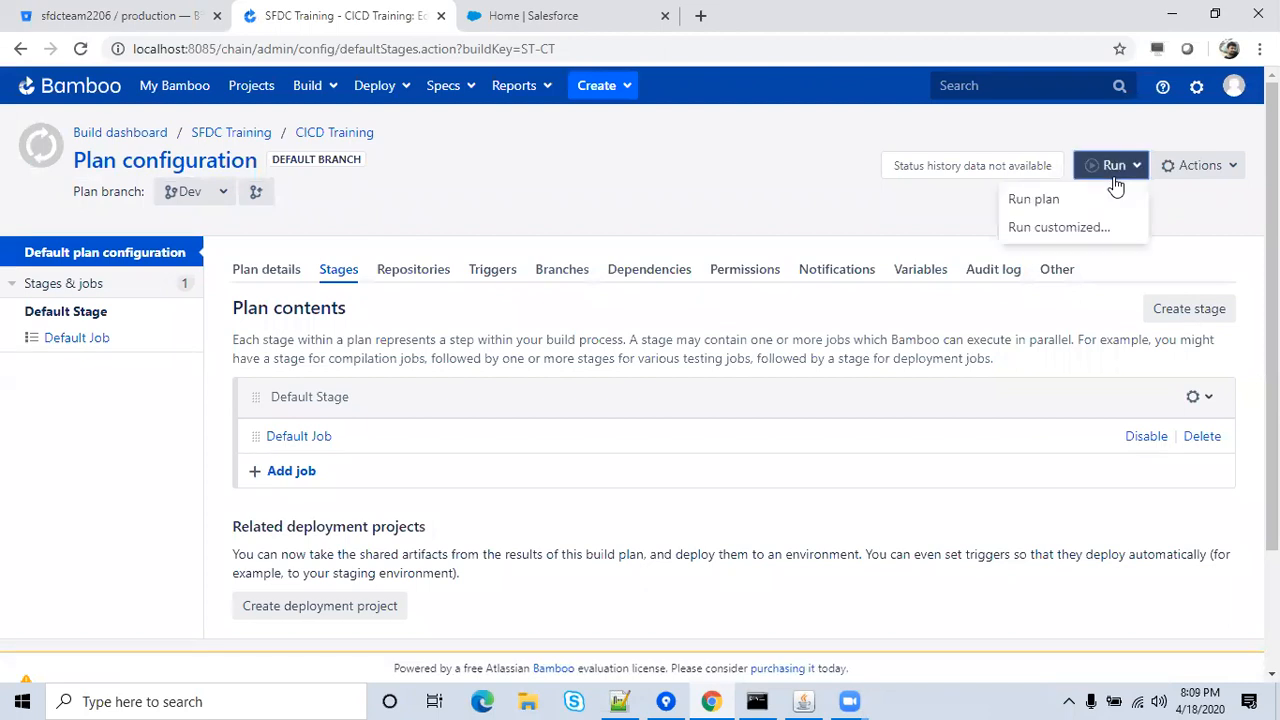
click(1074, 200)
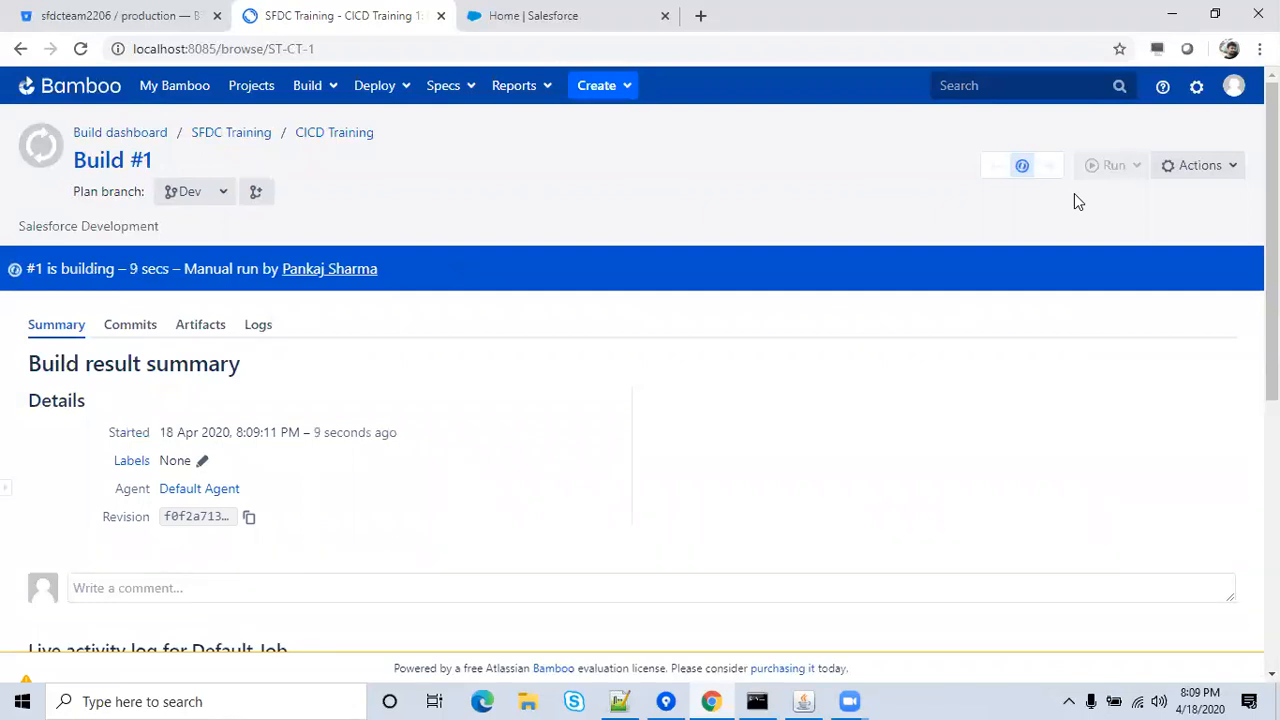
Scroll through failed Build #1 to read the Checkout Default Repository error summary and log.
mouse_move(1020, 174)
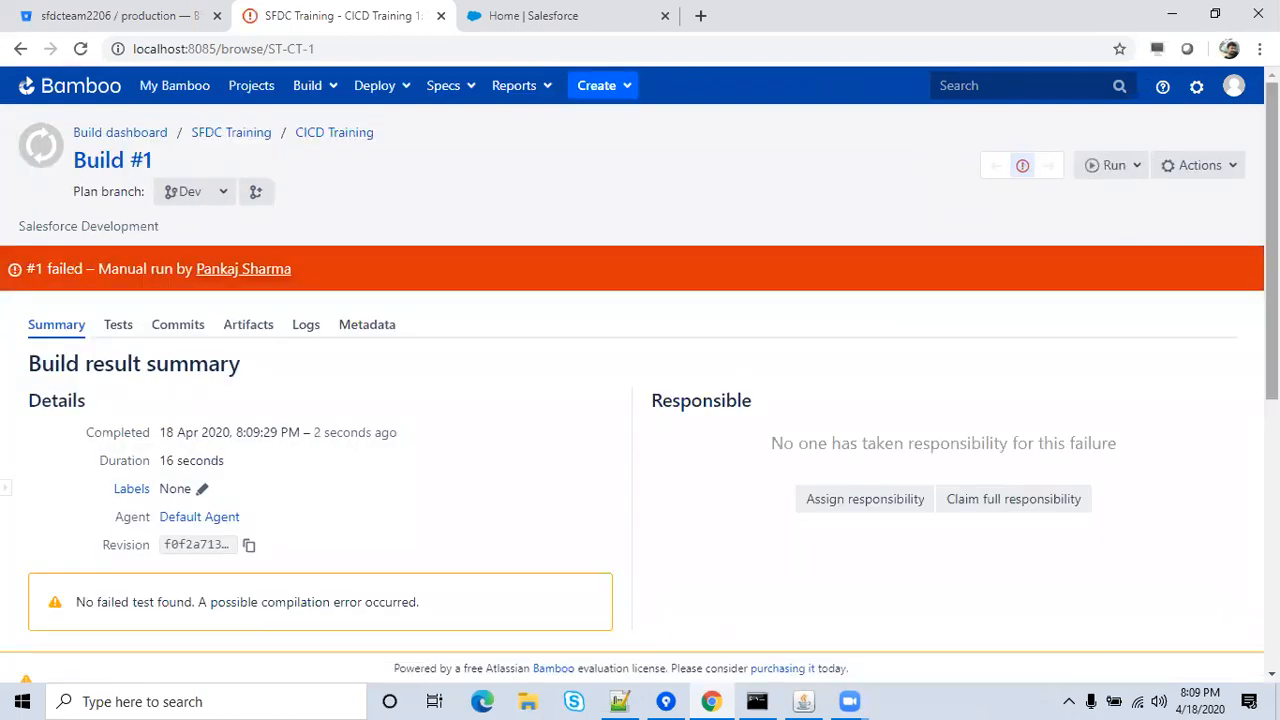
scroll(640, 360, down, 2)
scroll(1246, 372, down, 1)
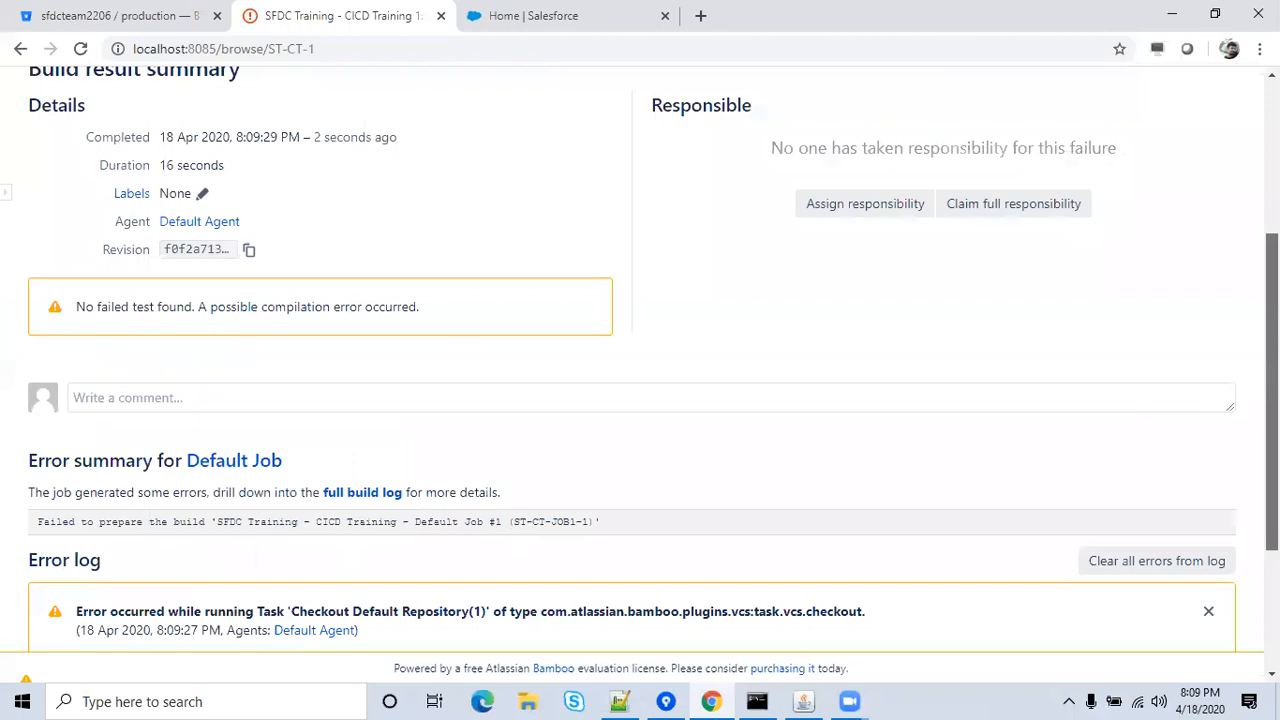
scroll(1272, 400, down, 2)
scroll(1246, 391, up, 4)
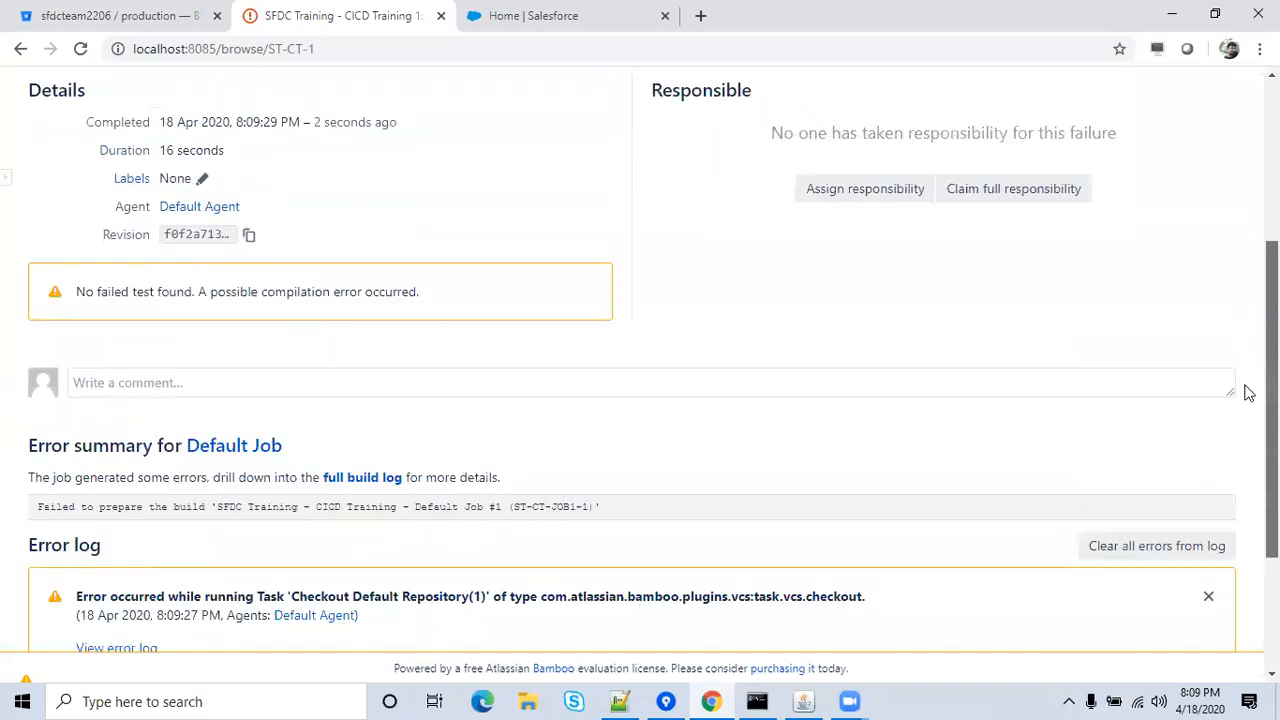
scroll(1240, 260, up, 1)
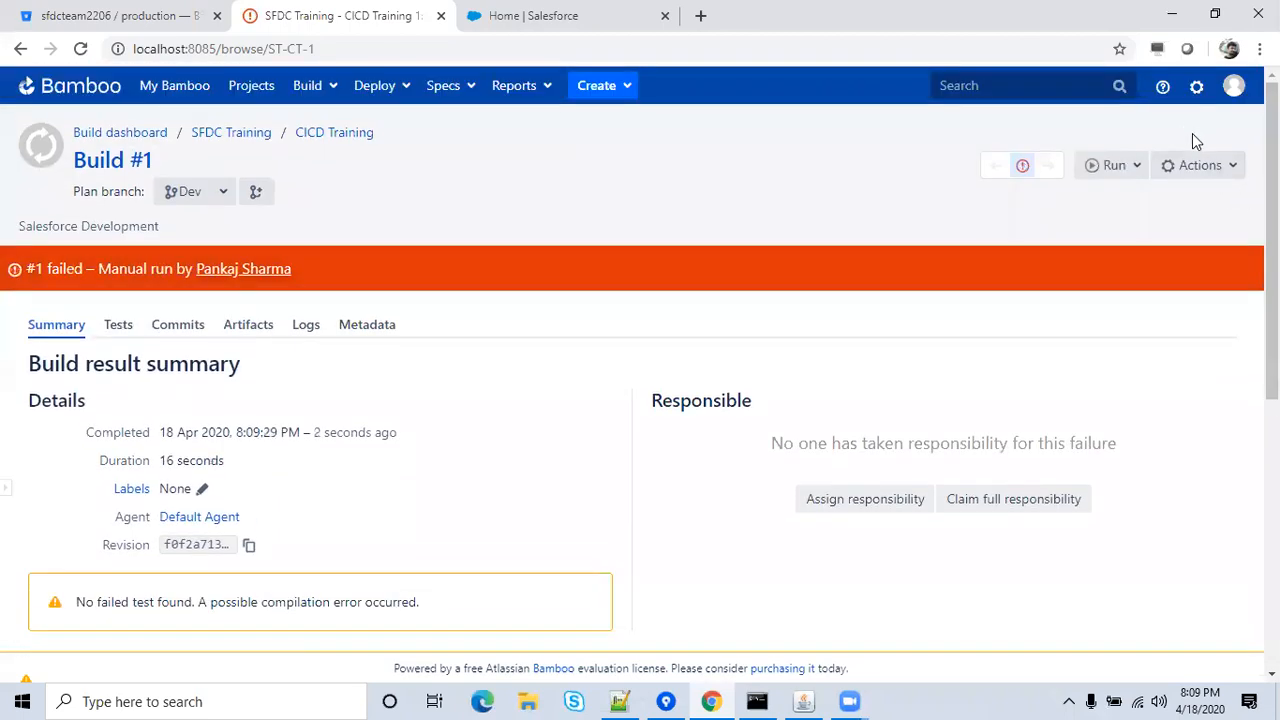
Open the Global variables page from the Bamboo administration menu.
click(1193, 88)
mouse_move(1162, 87)
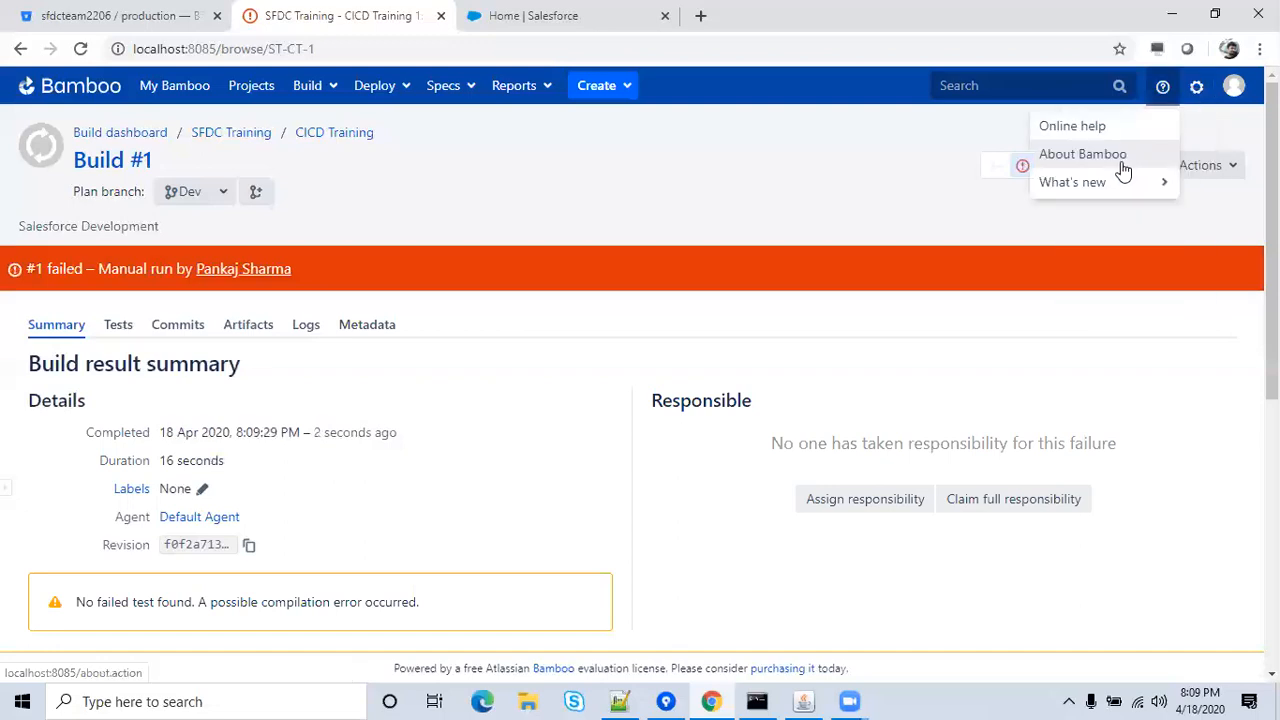
mouse_move(1199, 96)
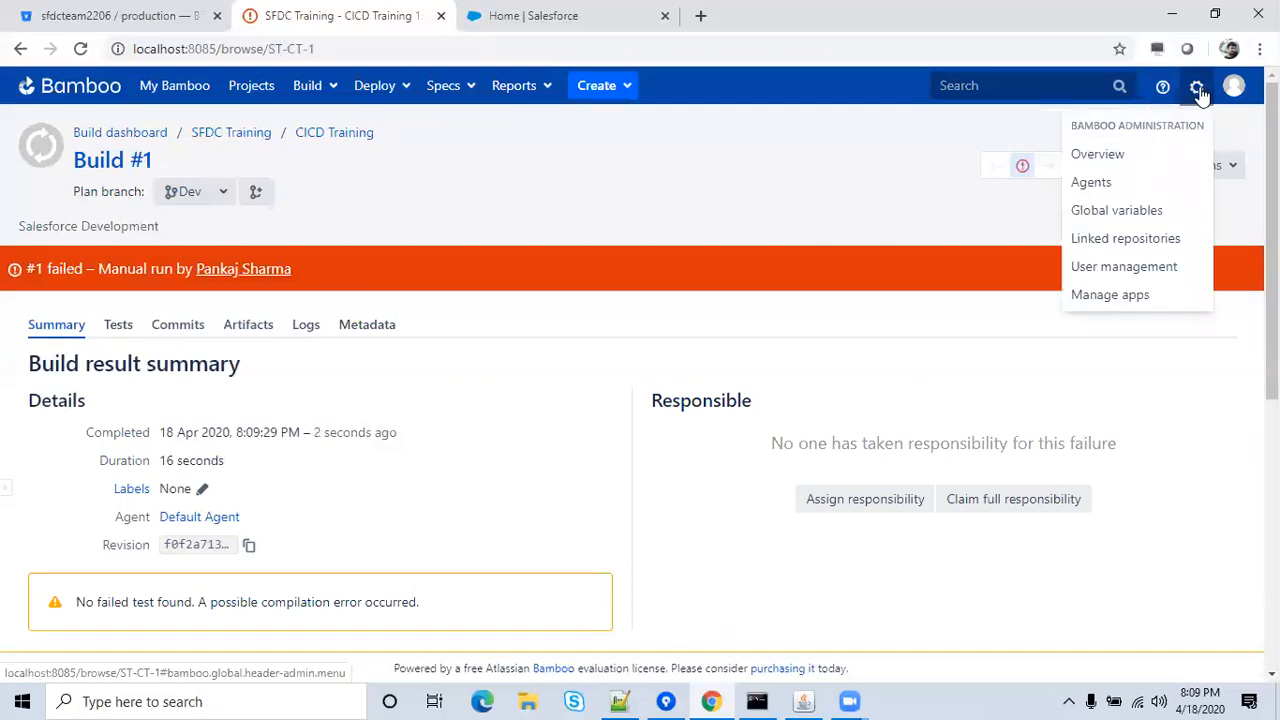
click(1149, 225)
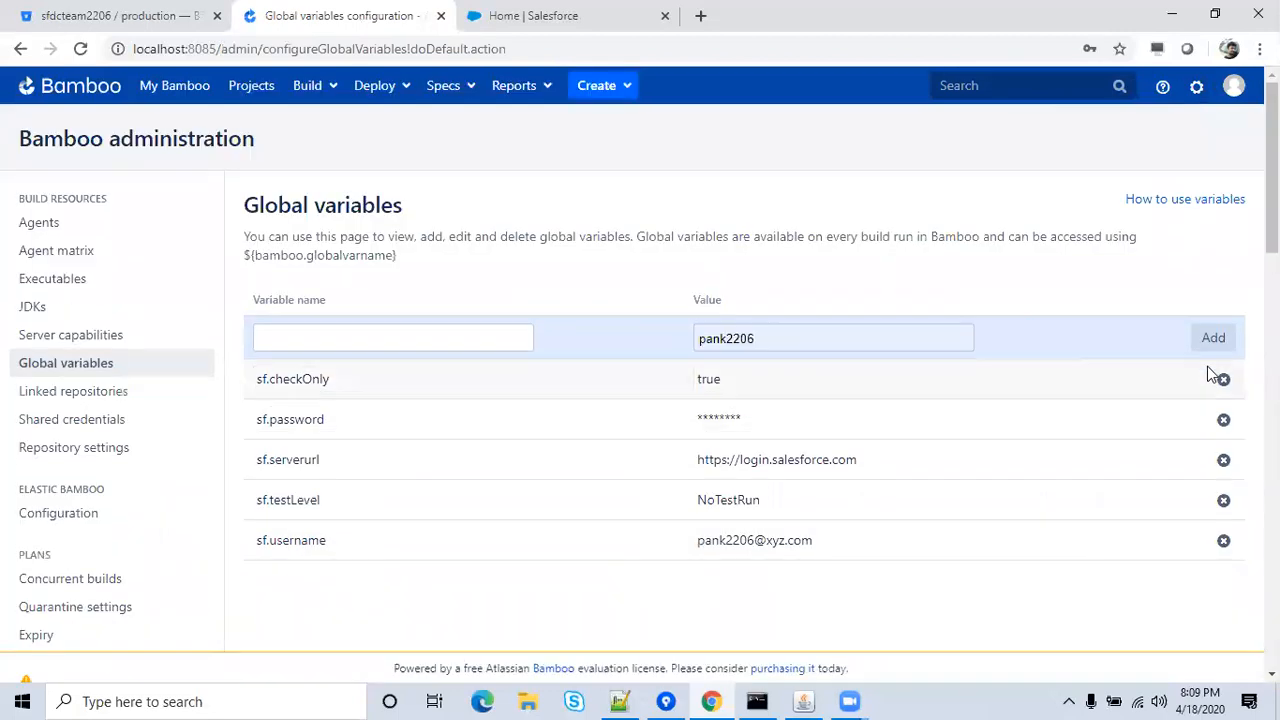
Delete sf.checkOnly, sf.password, sf.serverurl, sf.testLevel and sf.username global variables.
click(1222, 380)
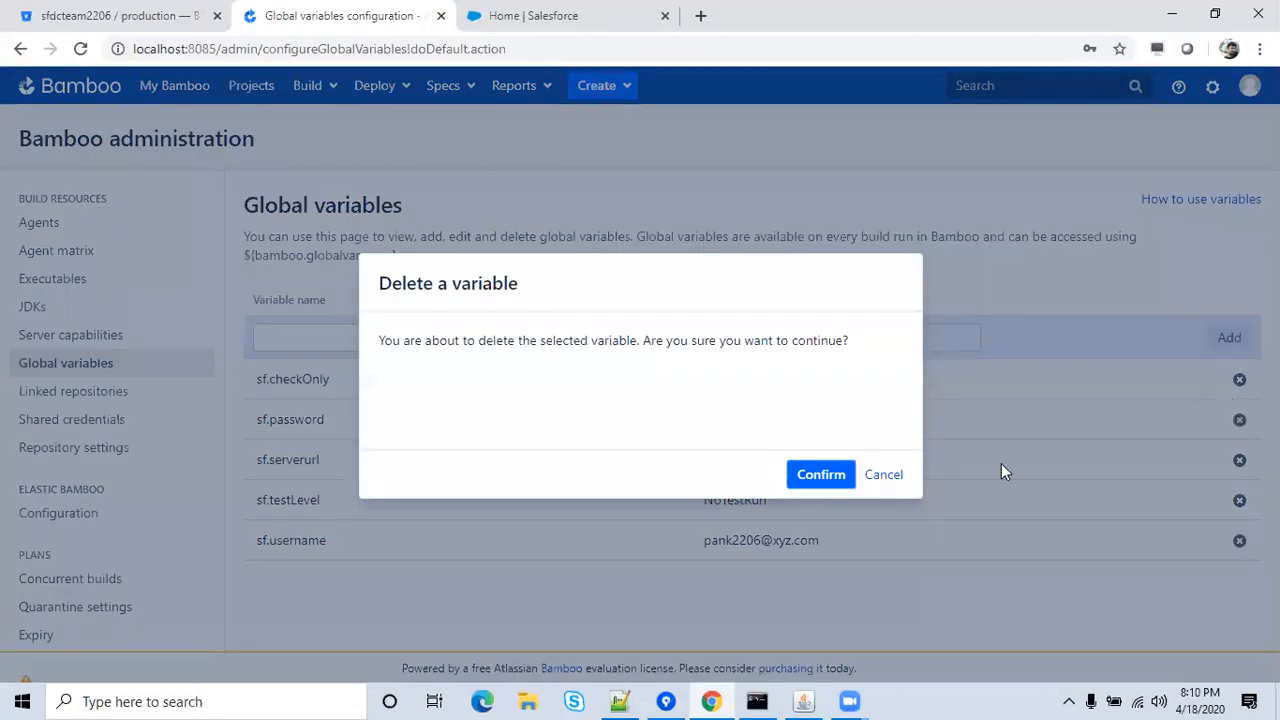
click(836, 472)
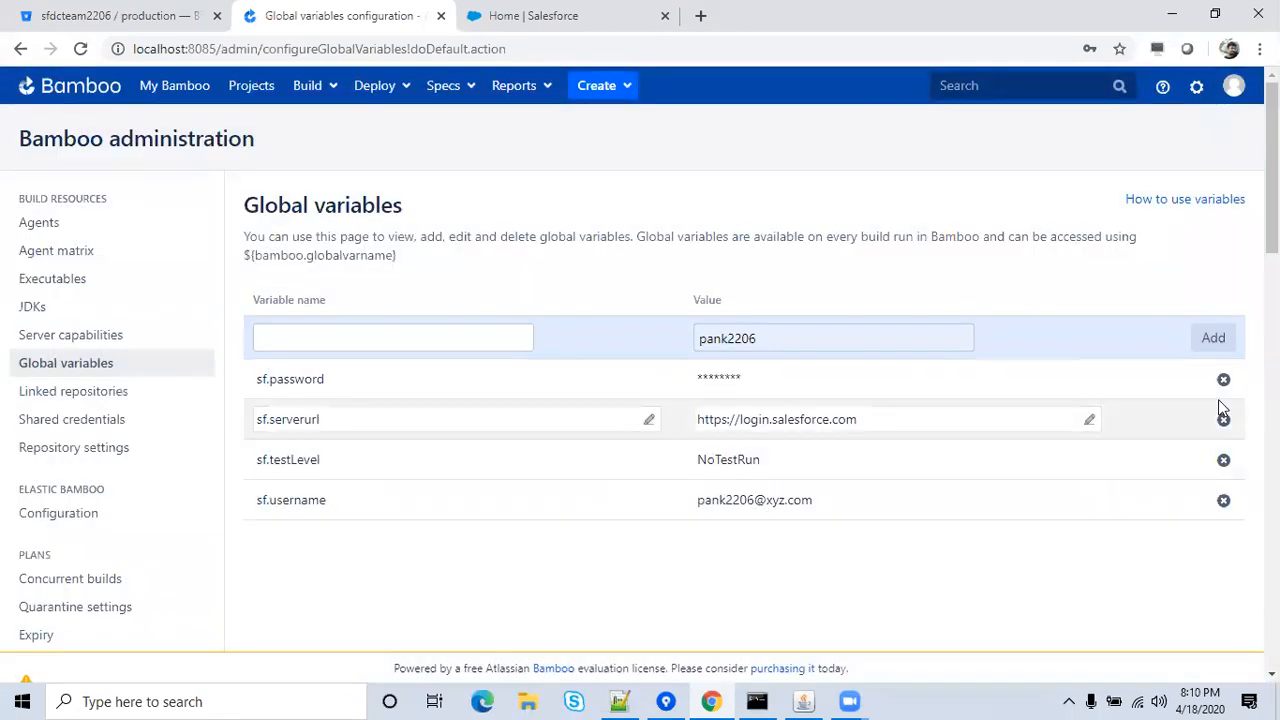
click(1223, 381)
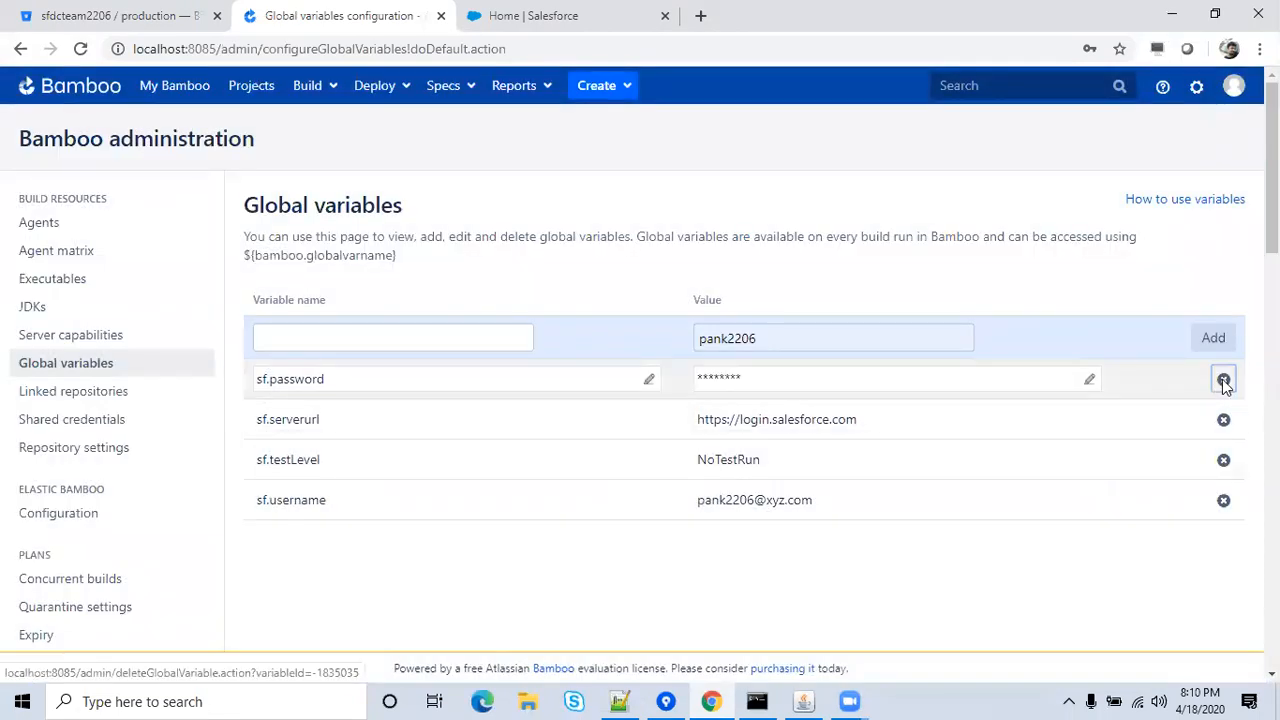
click(829, 478)
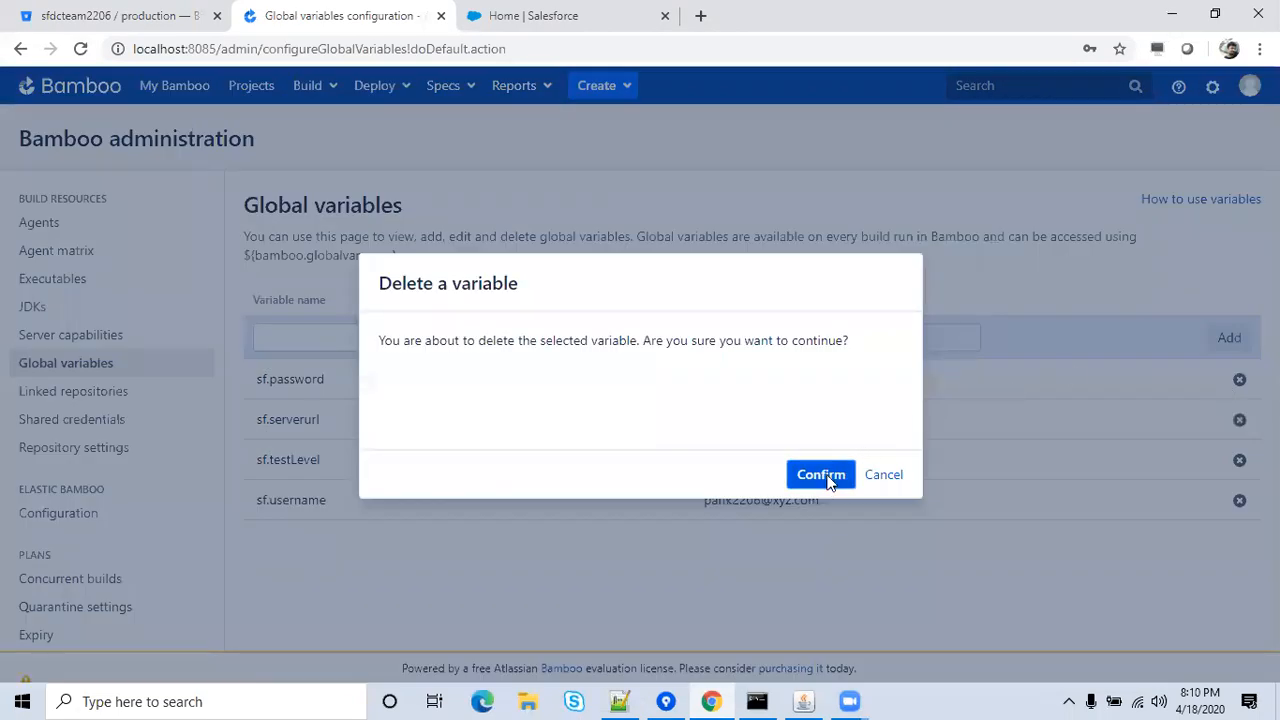
click(1223, 380)
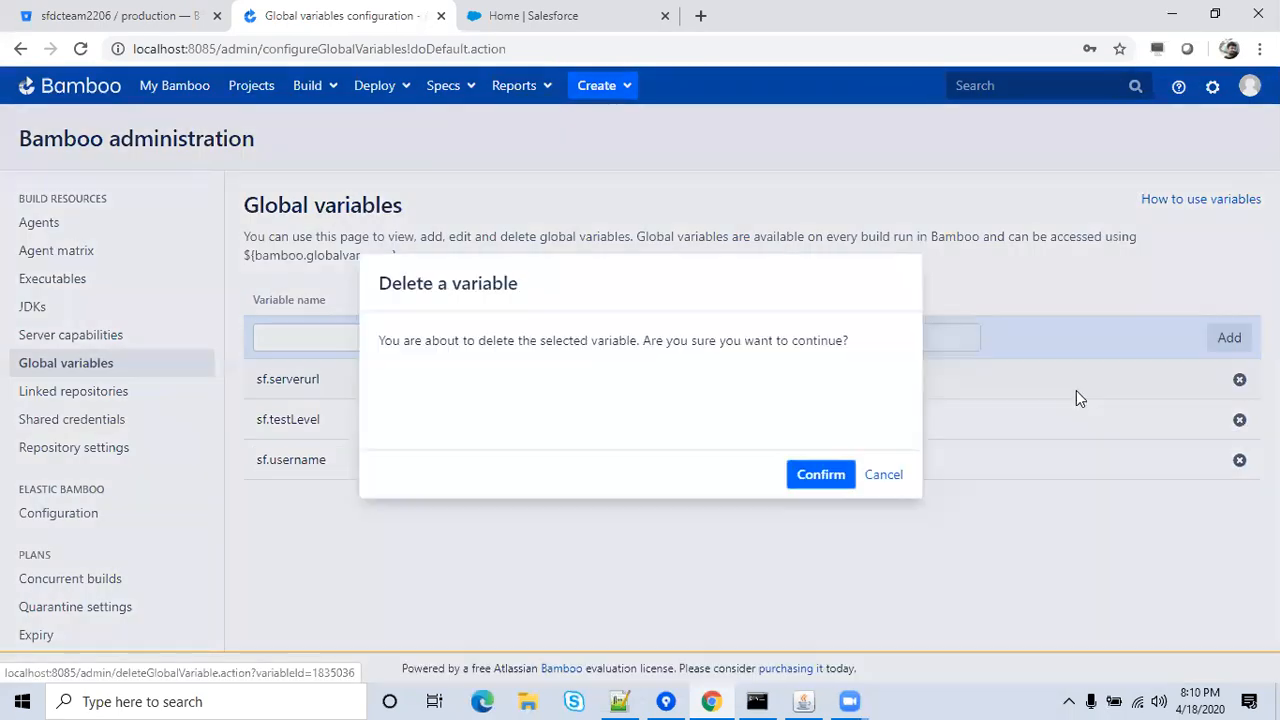
click(815, 478)
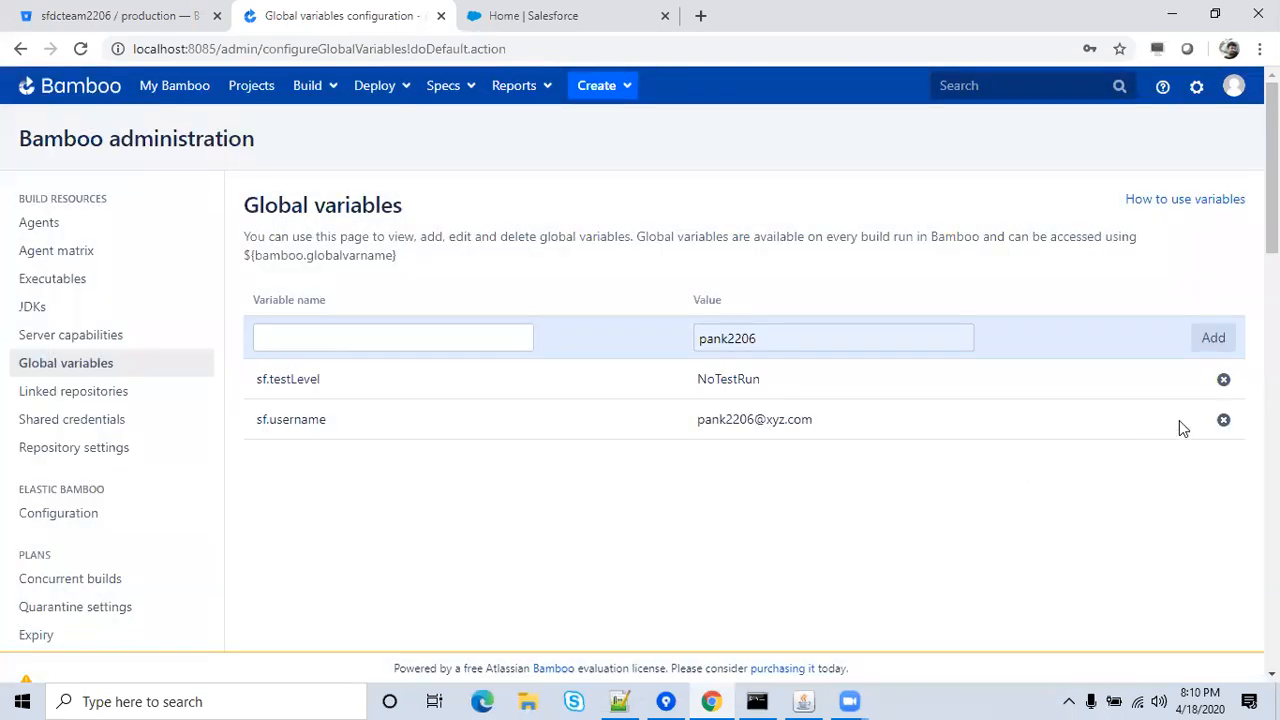
click(1223, 381)
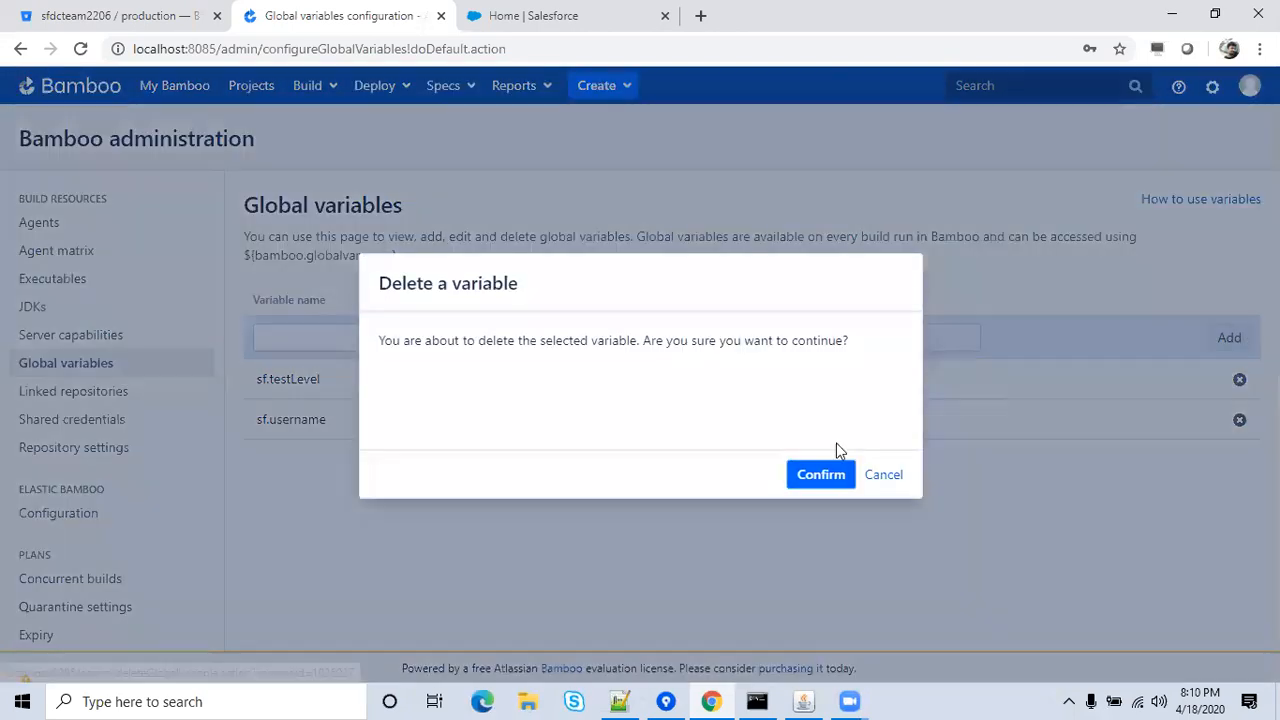
click(816, 472)
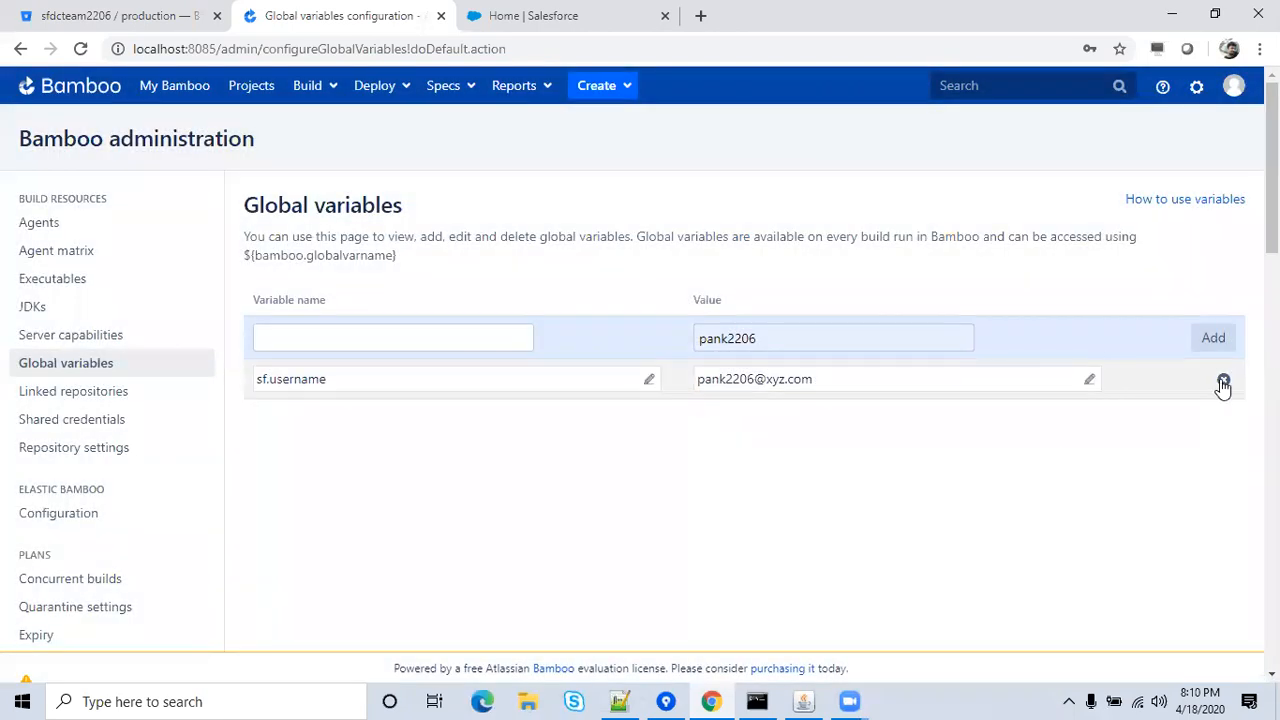
click(1224, 380)
click(842, 476)
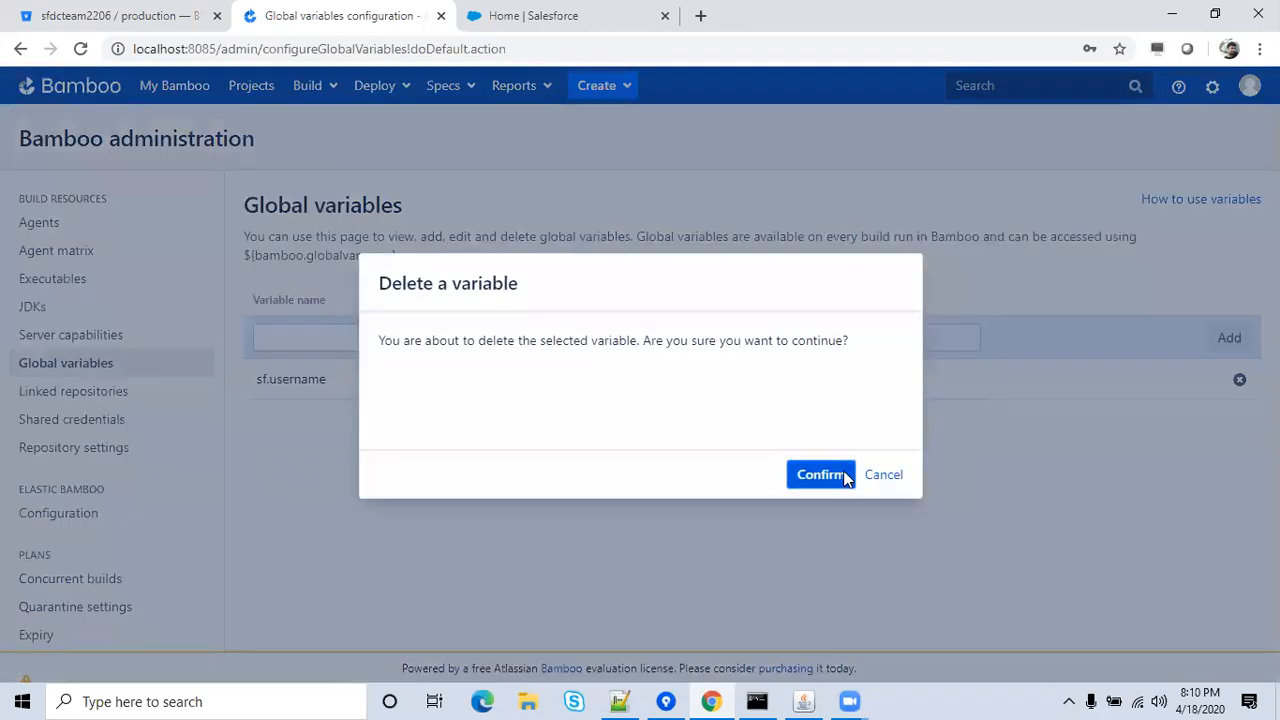
click(242, 88)
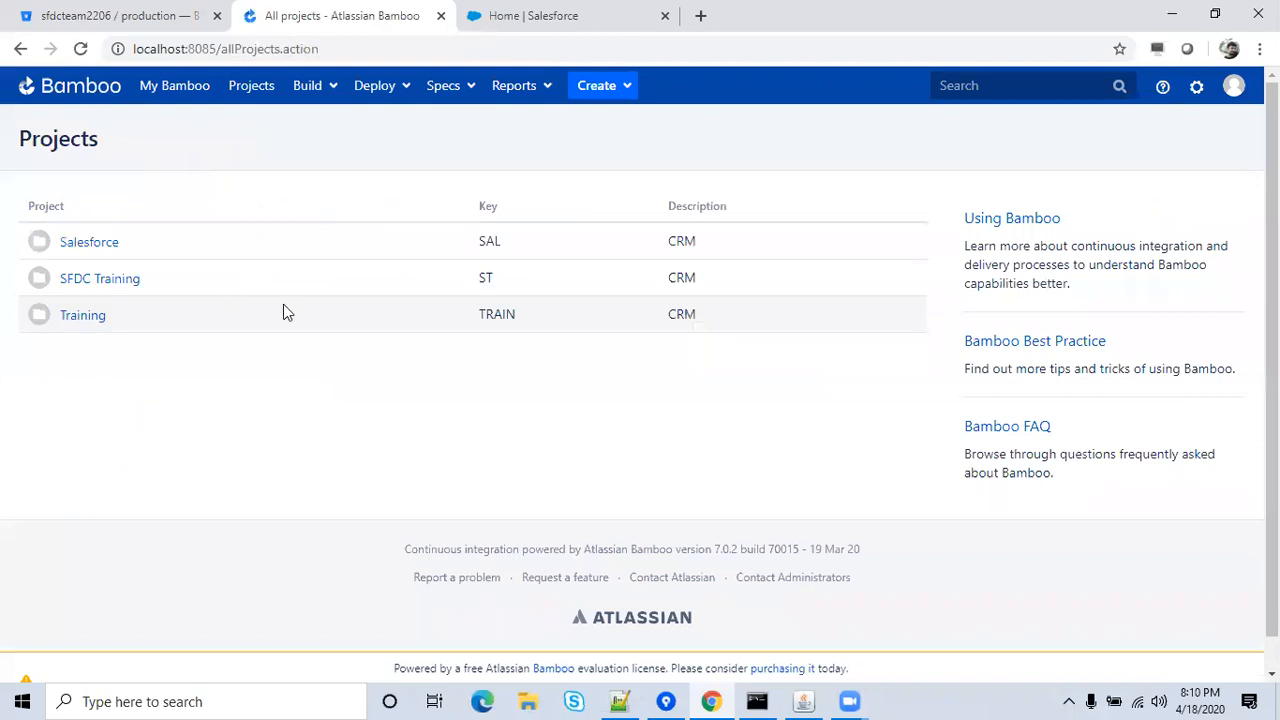
Rerun CICD Training from the SFDC Training project and open failed build #2's results.
click(88, 284)
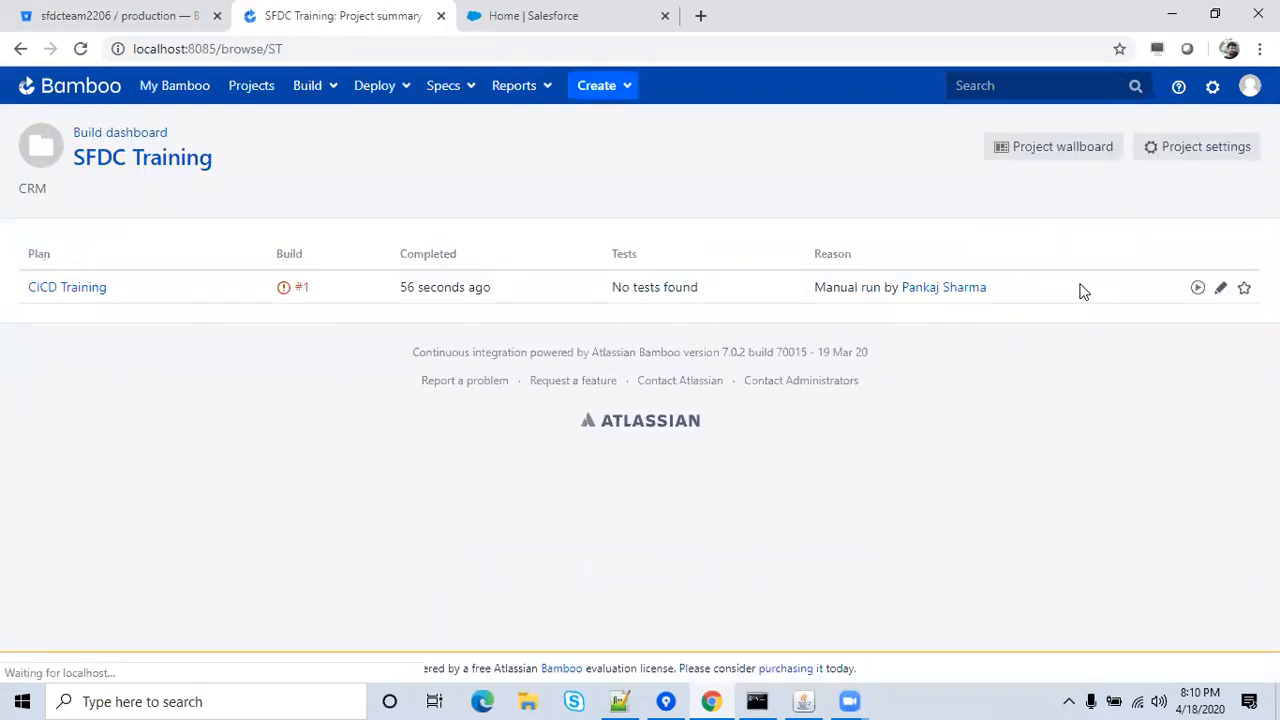
click(1198, 290)
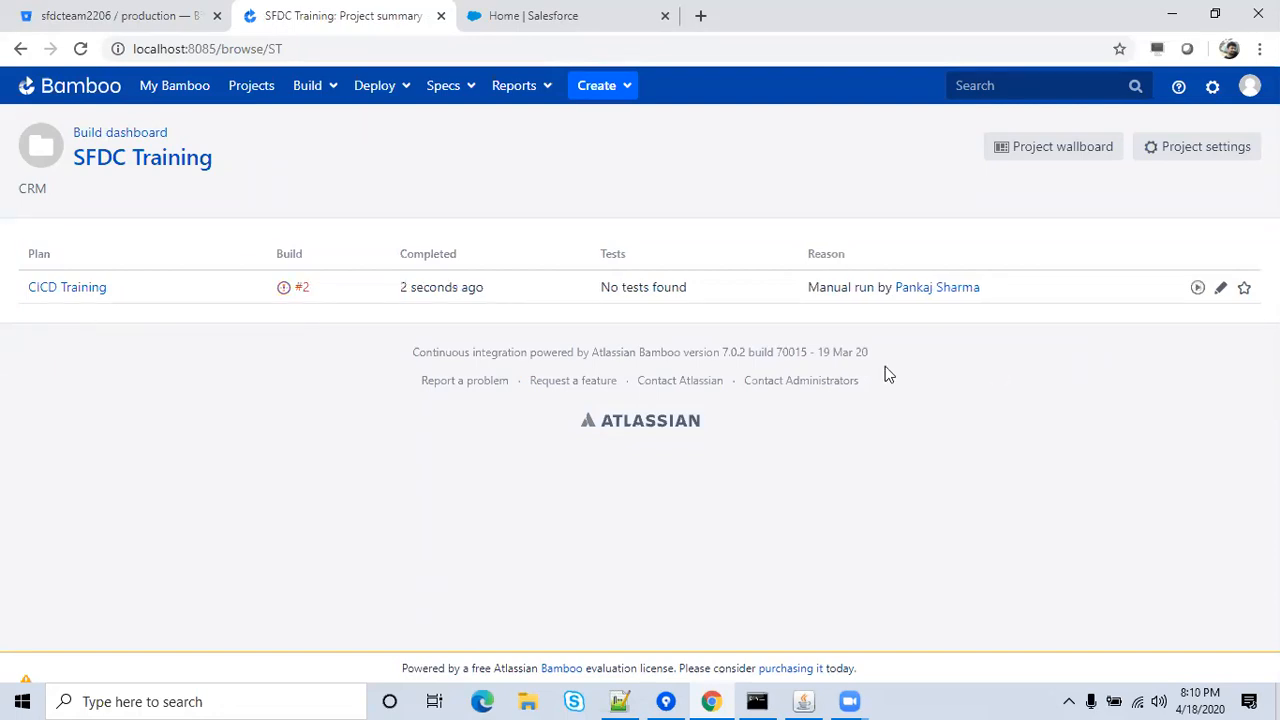
click(304, 290)
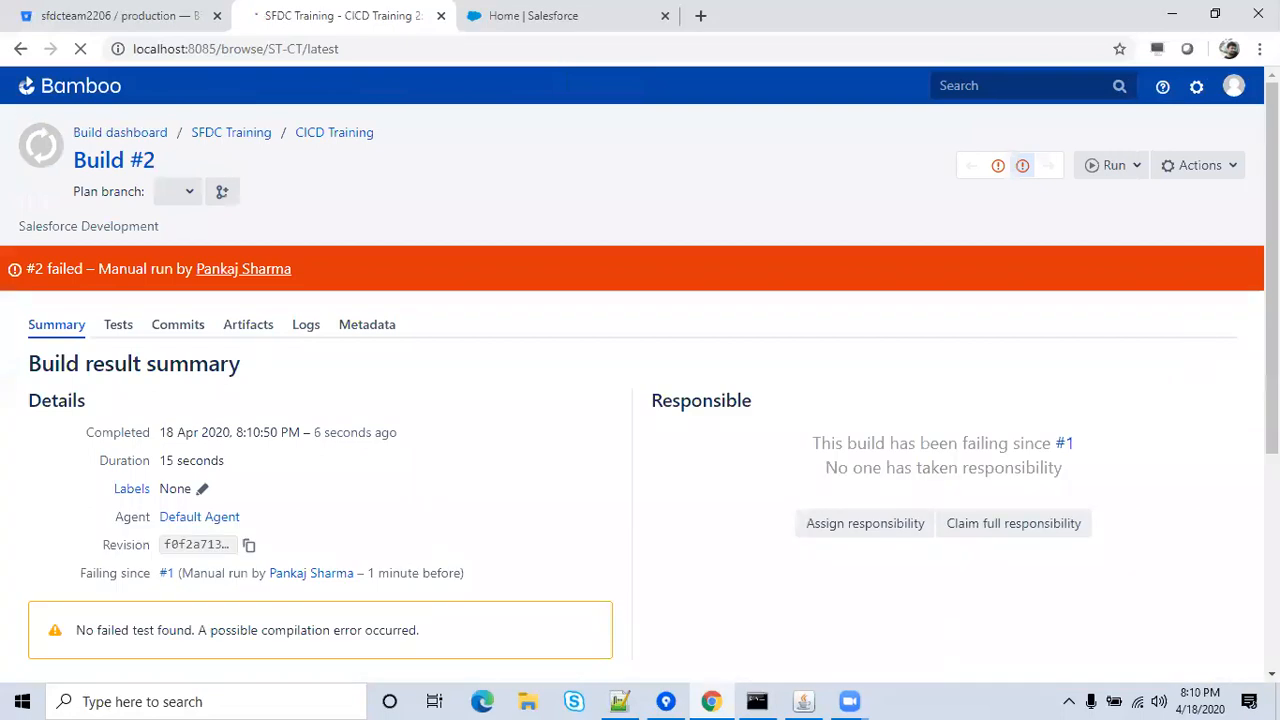
Review the build #2 summary, then open its full raw job log from the Logs tab.
scroll(1247, 445, down, 4)
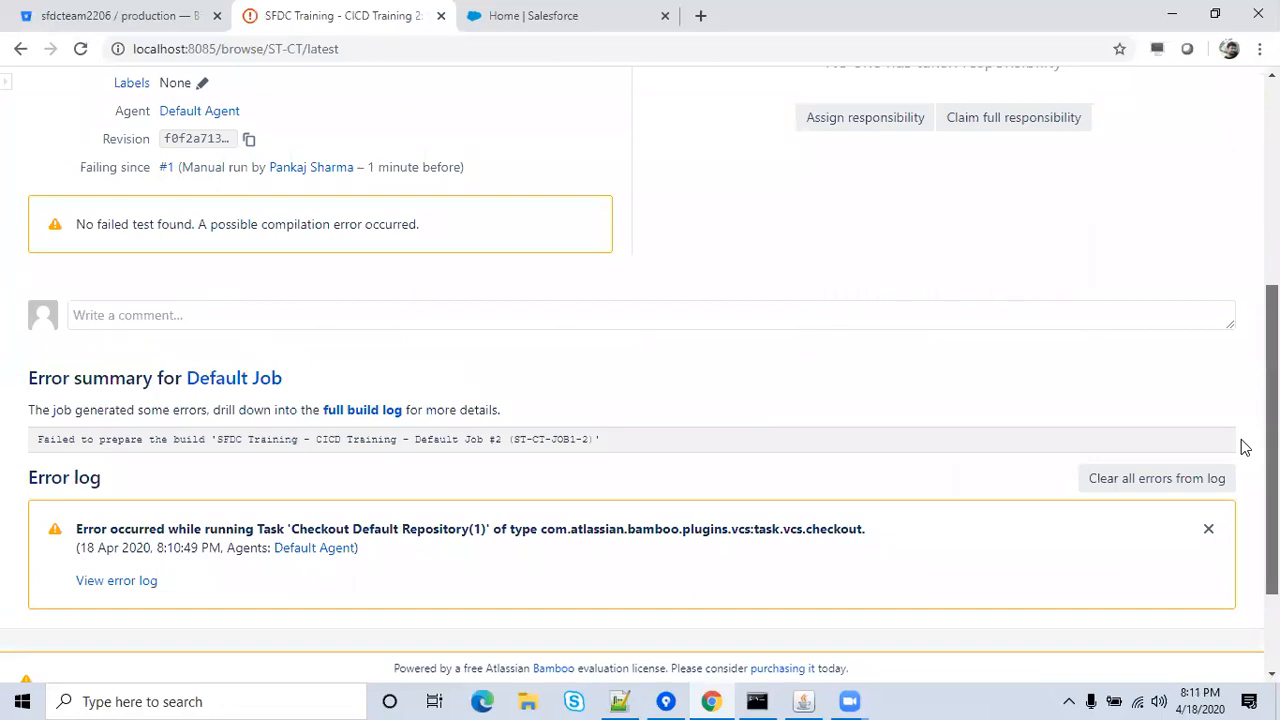
scroll(1240, 452, down, 1)
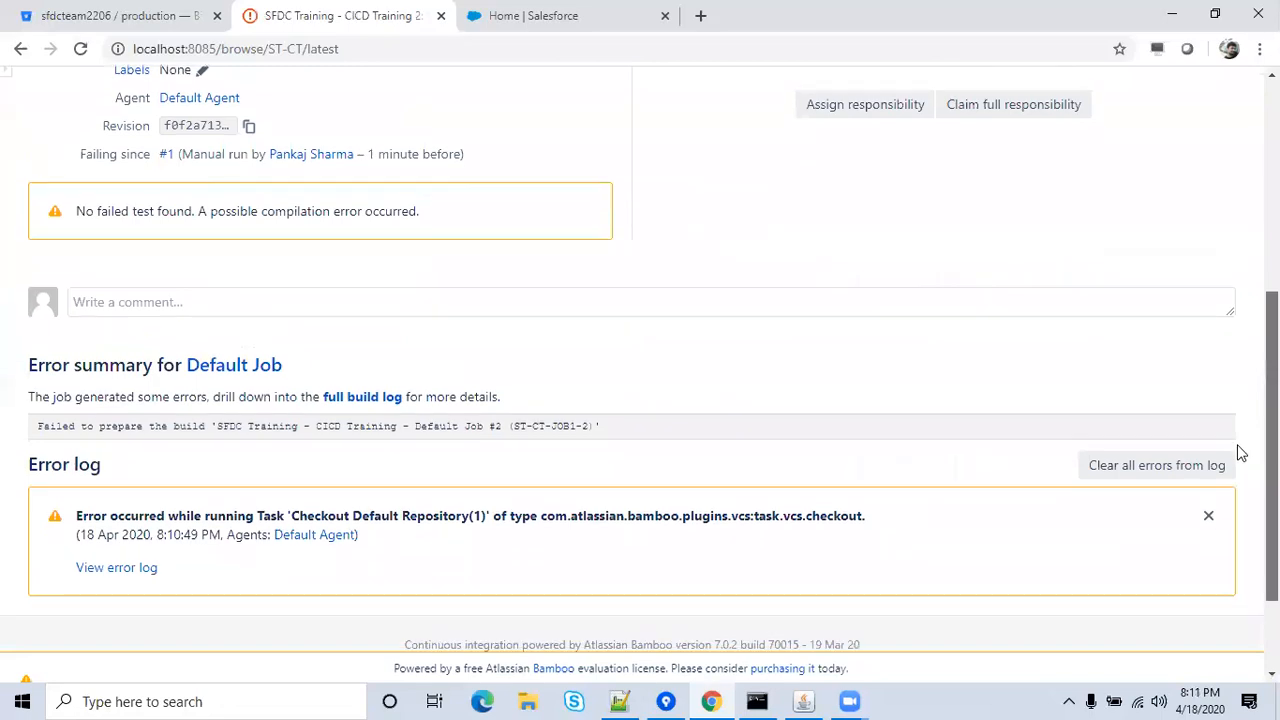
scroll(1240, 452, down, 1)
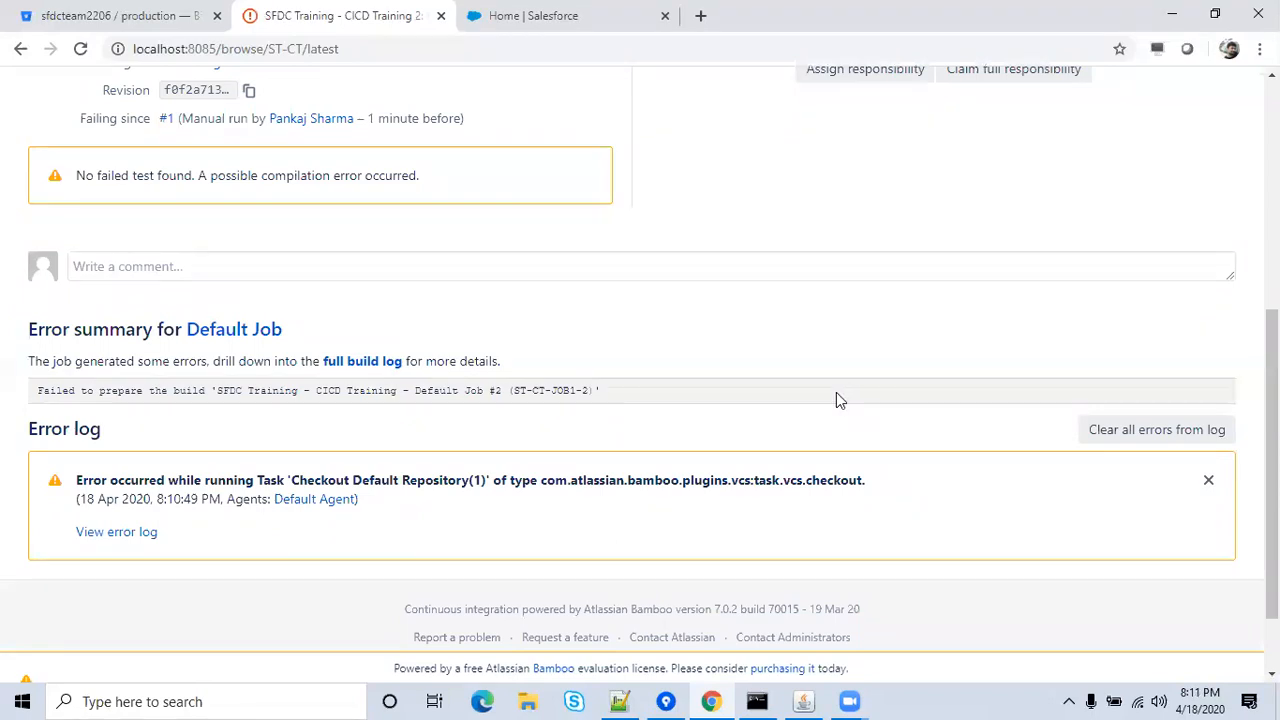
scroll(723, 300, up, 5)
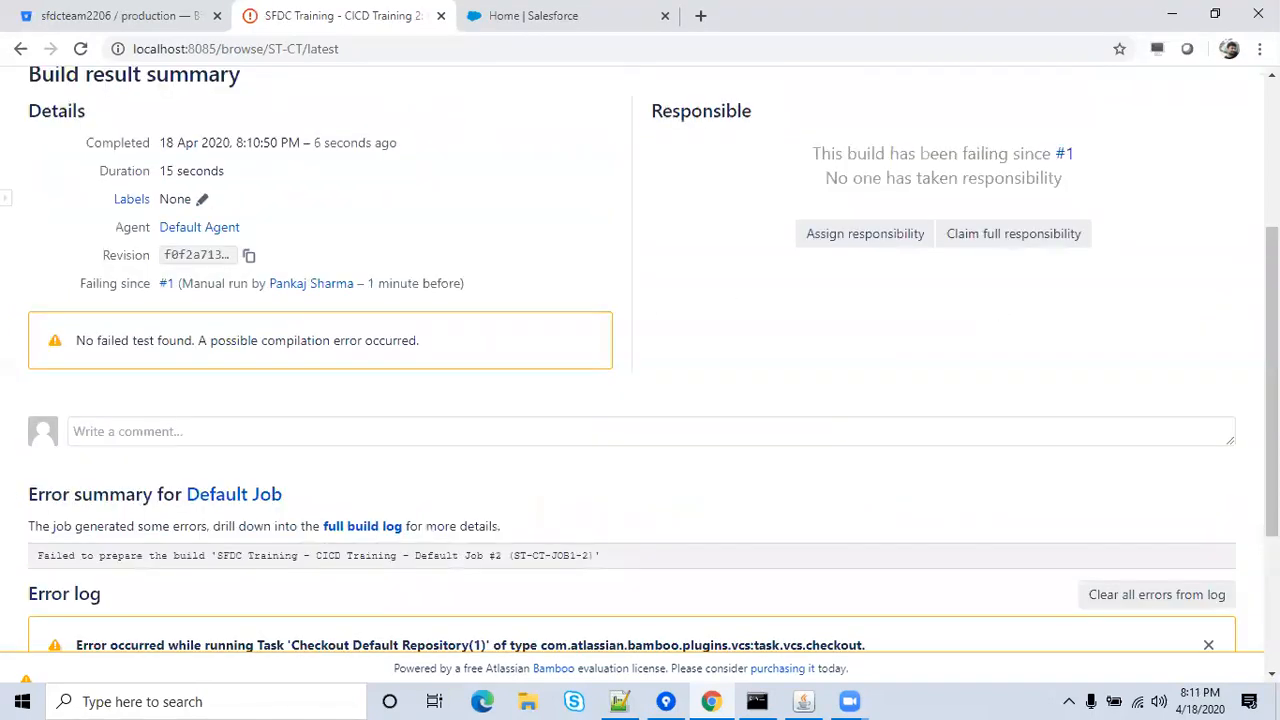
click(303, 328)
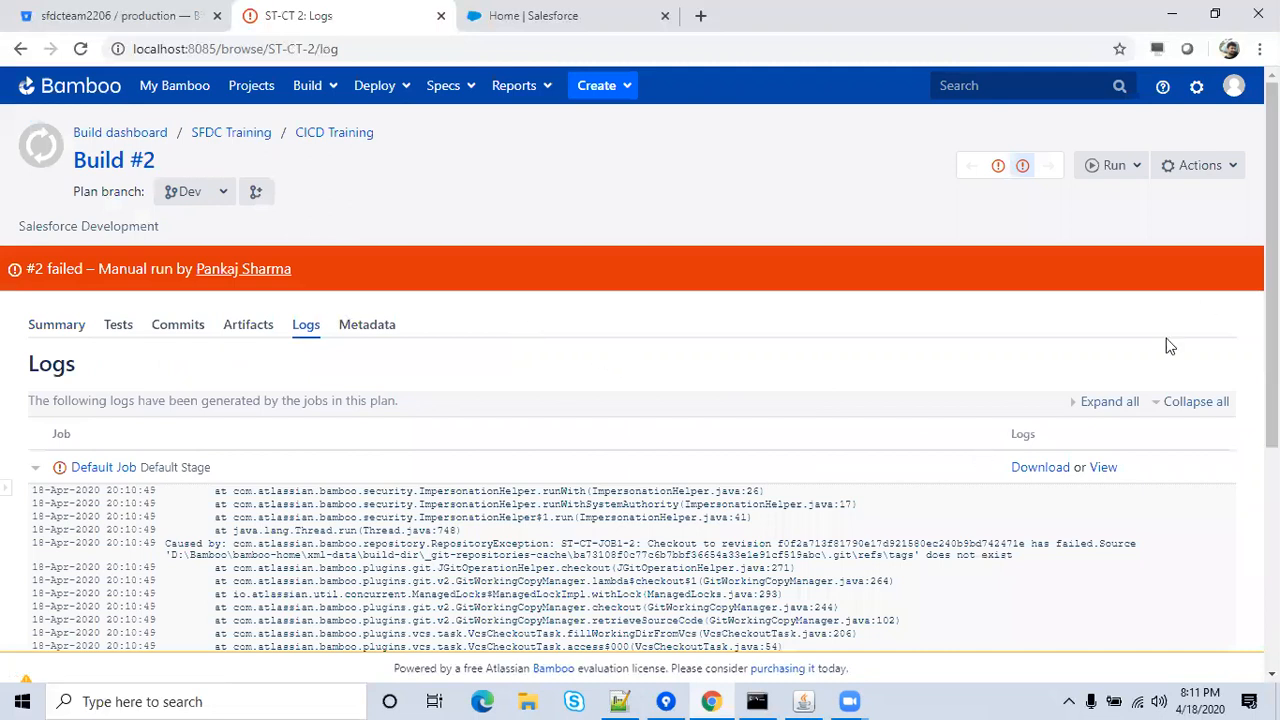
click(1050, 468)
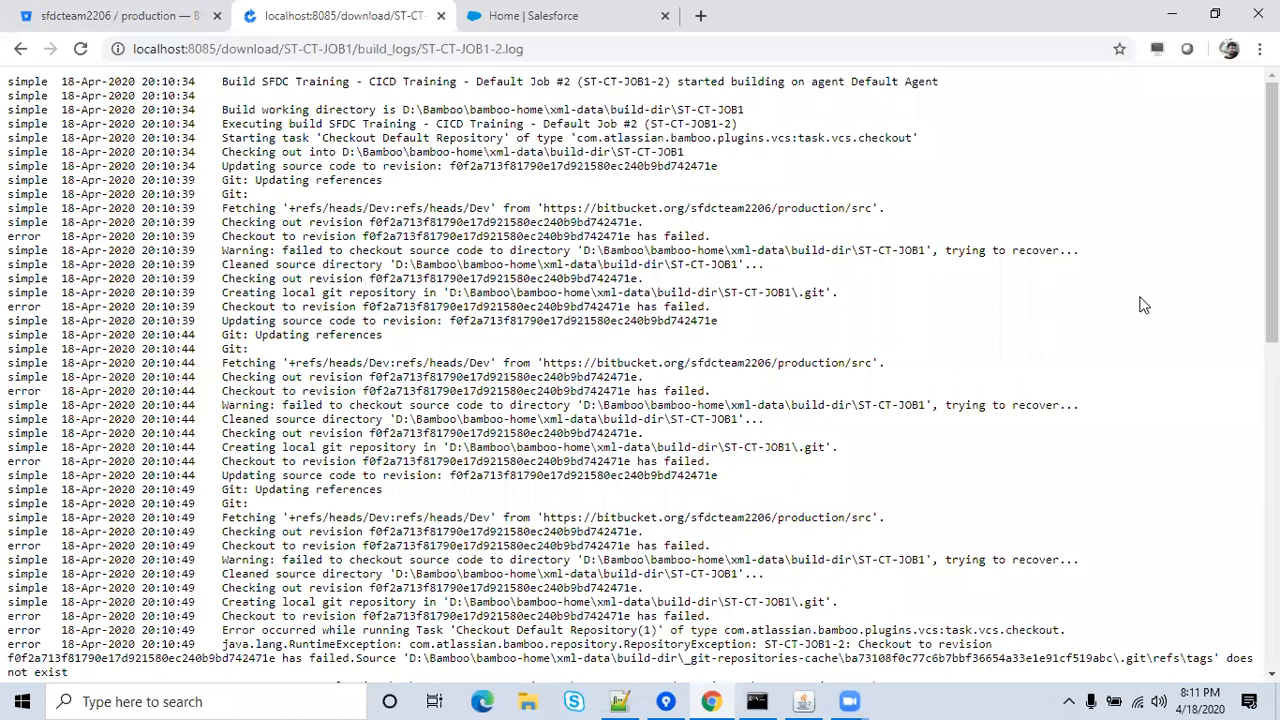
Read the raw log's refs\tags checkout errors, then bring up This PC in File Explorer.
scroll(1272, 250, down, 3)
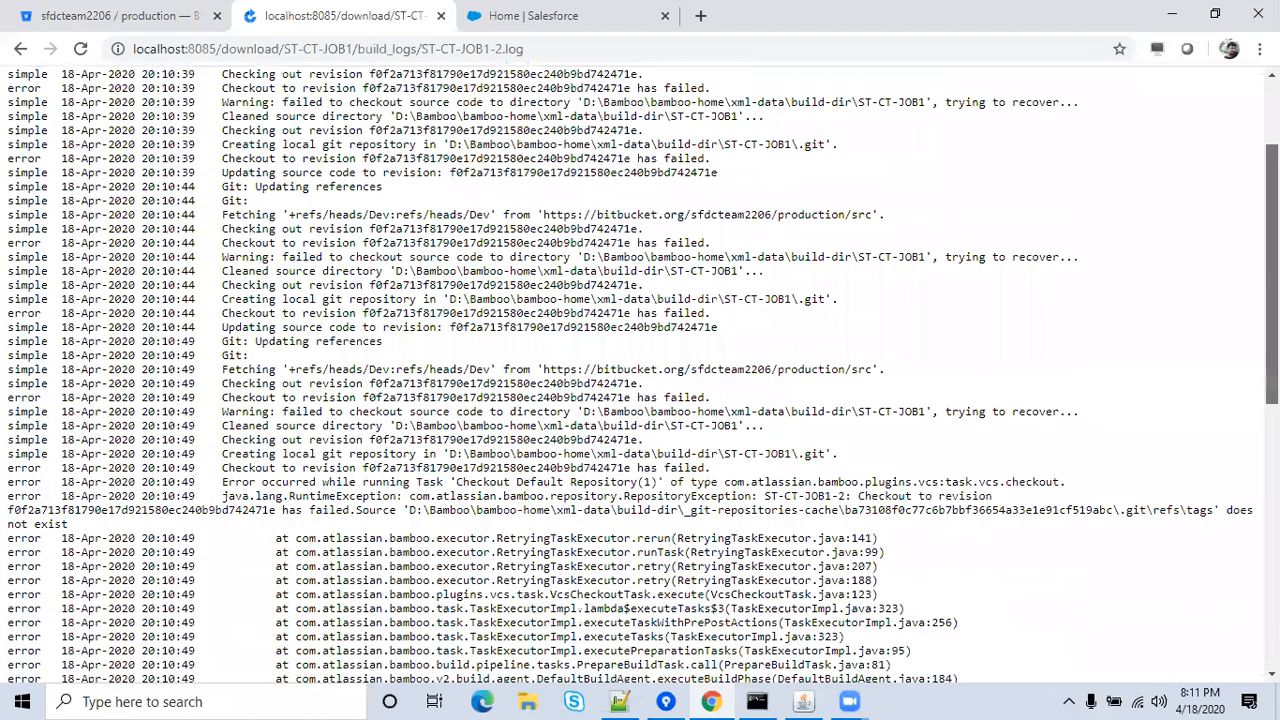
scroll(1247, 410, down, 3)
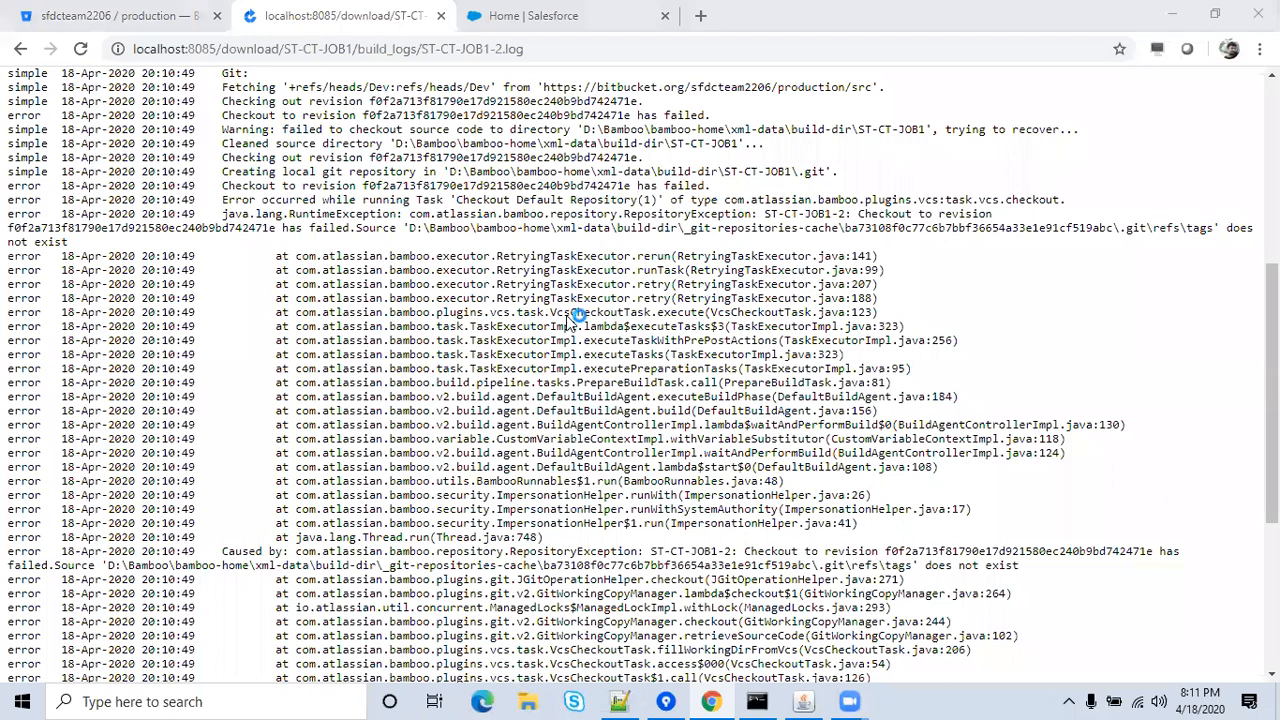
click(173, 406)
Inspect D:\Bamboo\bamboo-home\xml-data\build-dir\ST-CT-JOB1, which holds only .git, then close Explorer.
double_click(549, 377)
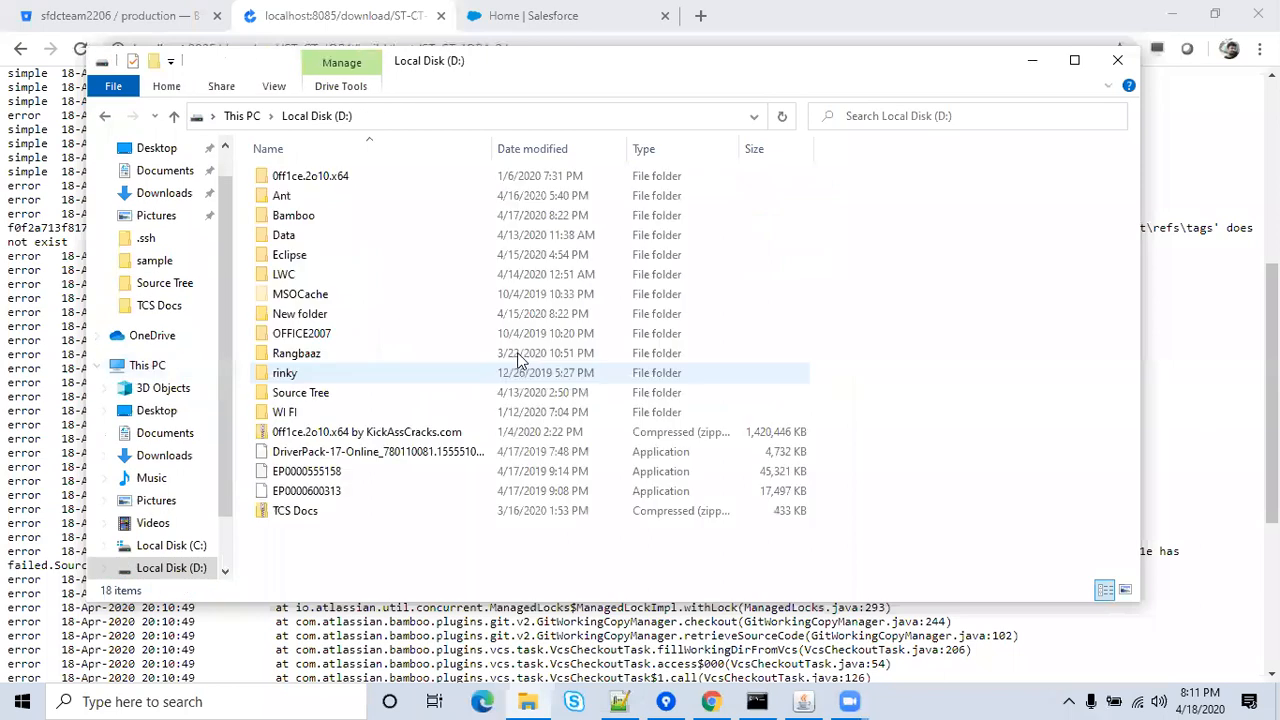
double_click(287, 218)
double_click(322, 216)
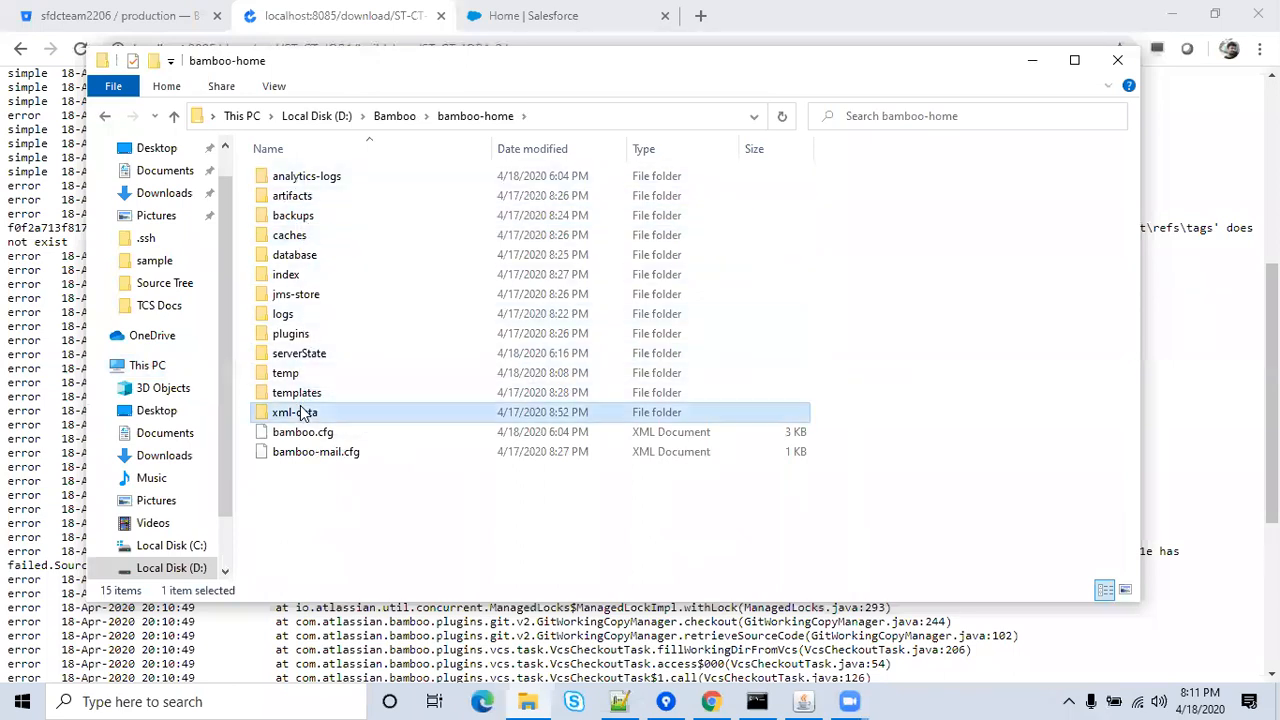
double_click(301, 412)
double_click(309, 178)
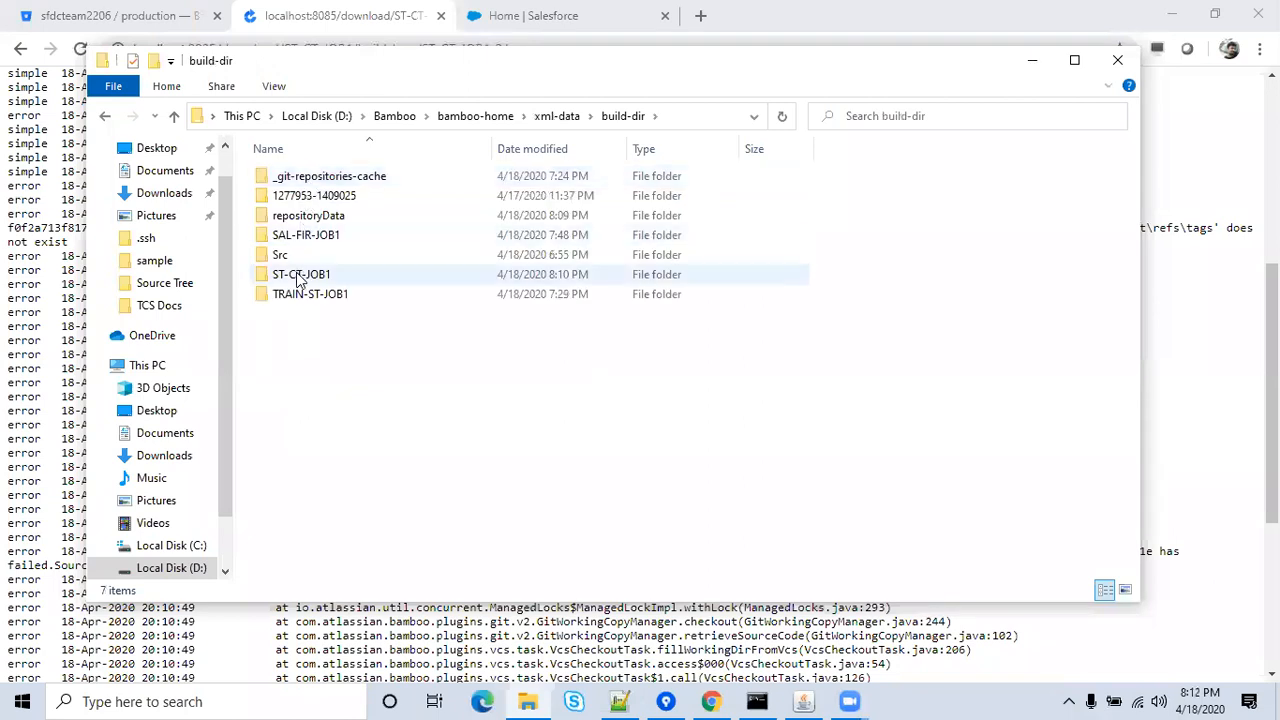
double_click(297, 280)
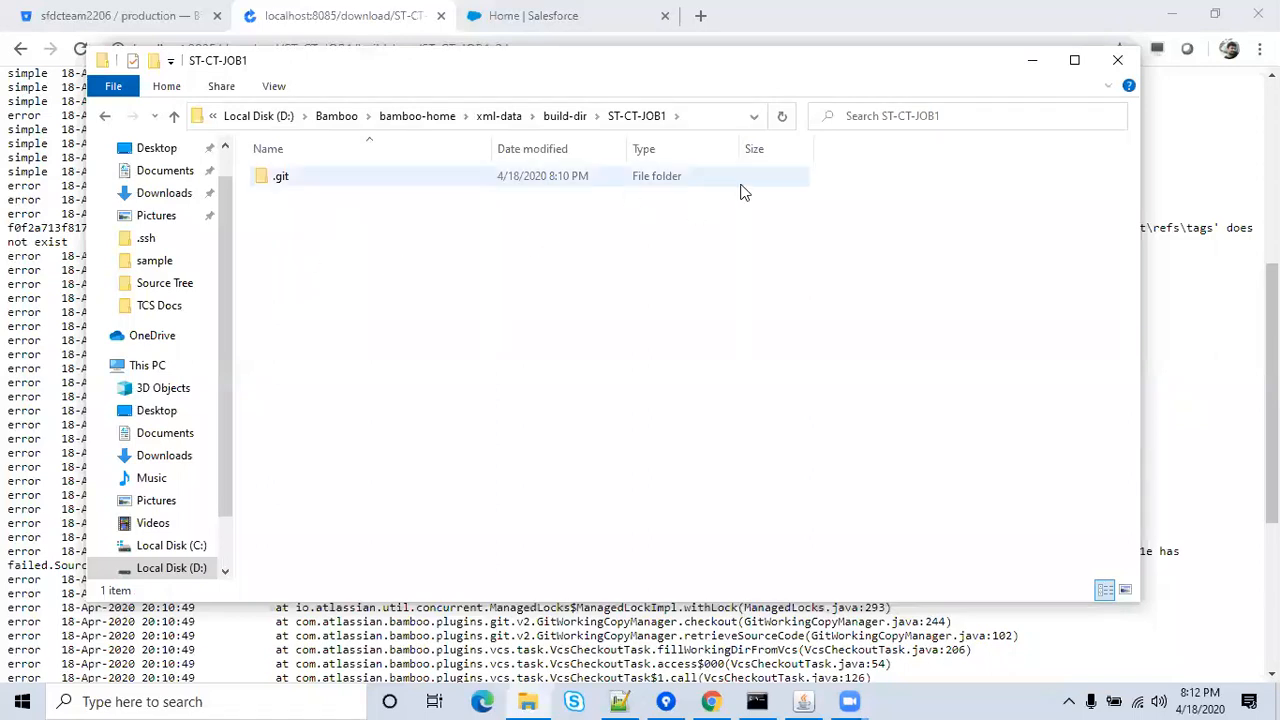
click(1117, 60)
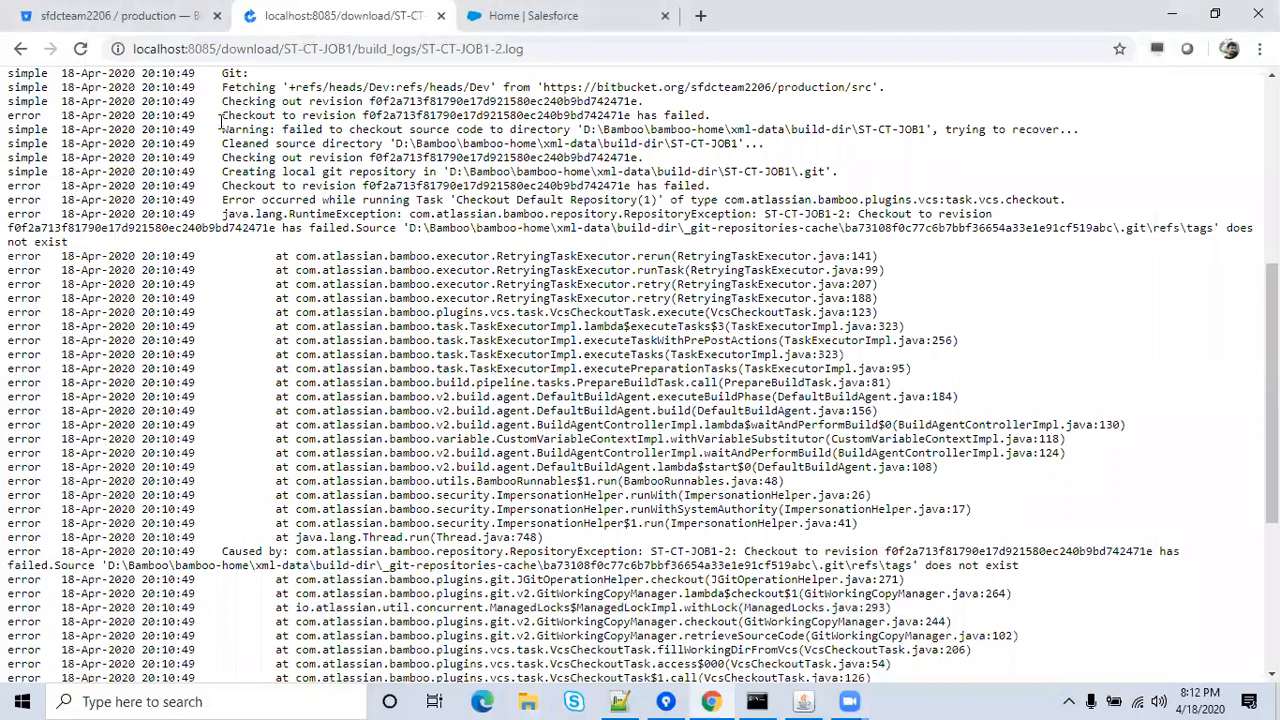
Return to build #2's Logs page, then show the Bitbucket Production repository's master source.
click(20, 48)
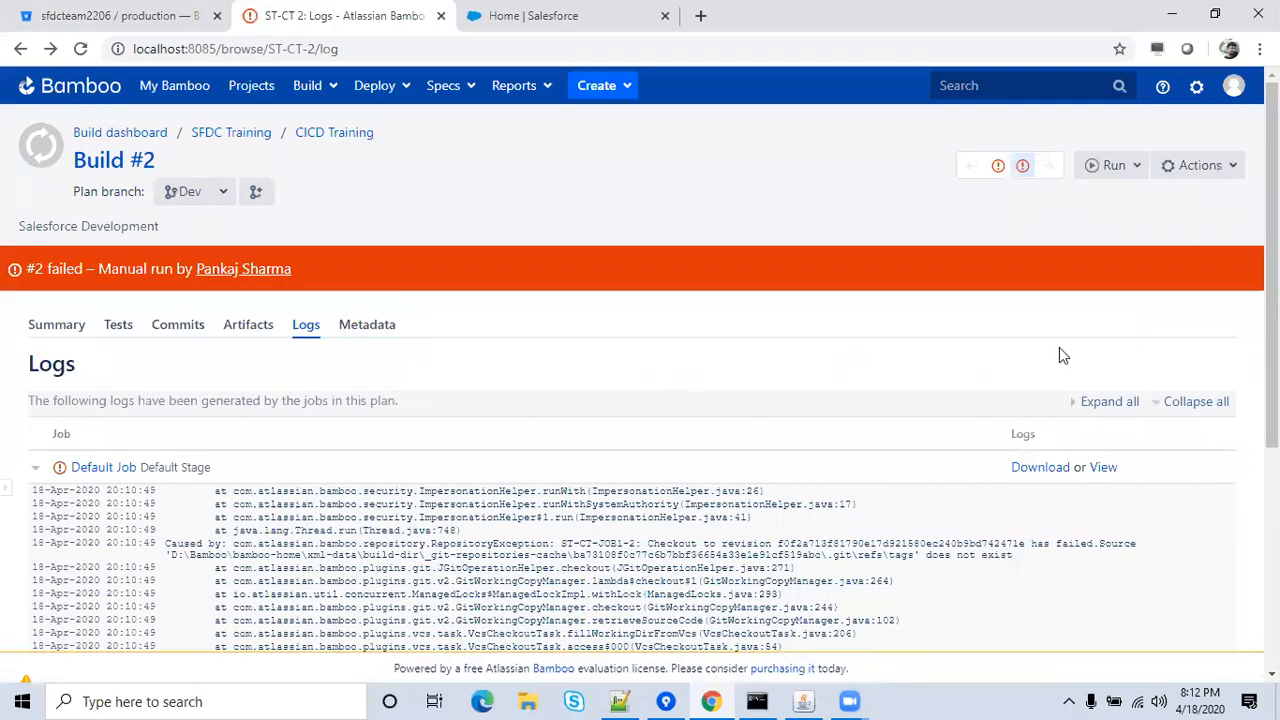
click(115, 15)
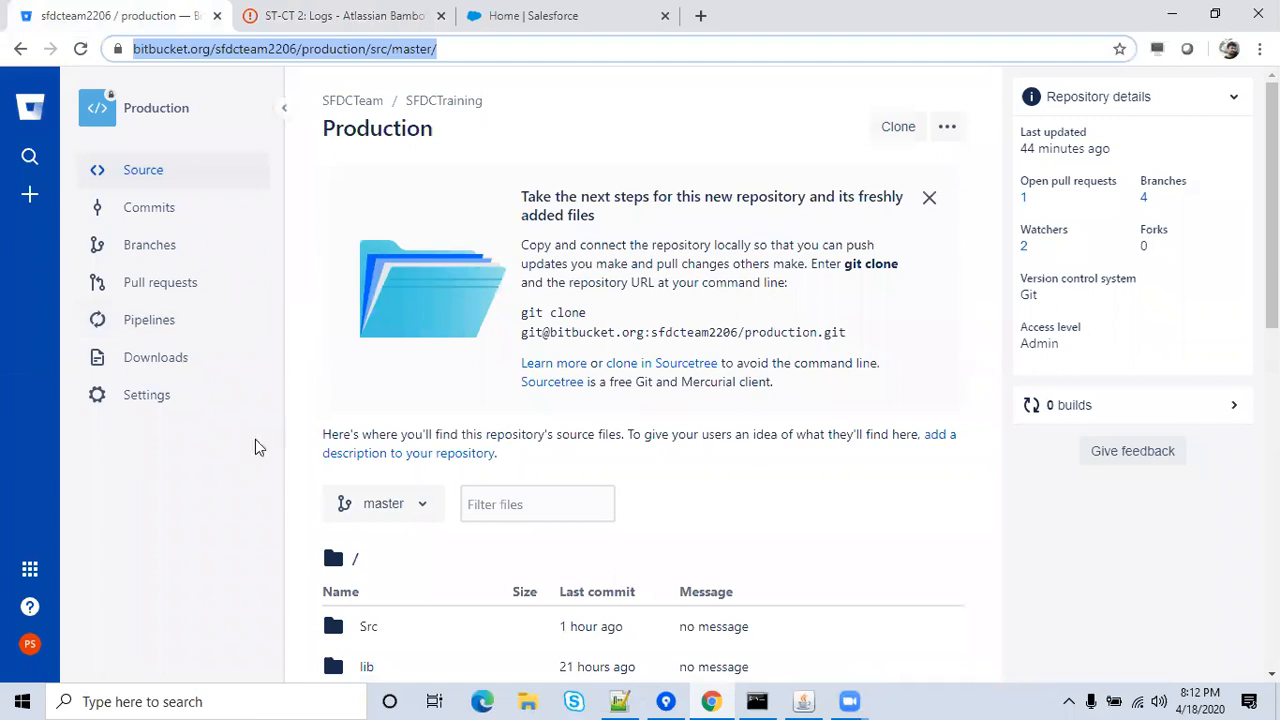
View the Production repository's Dev branch files, then return to Bamboo's Build #2 logs.
click(413, 510)
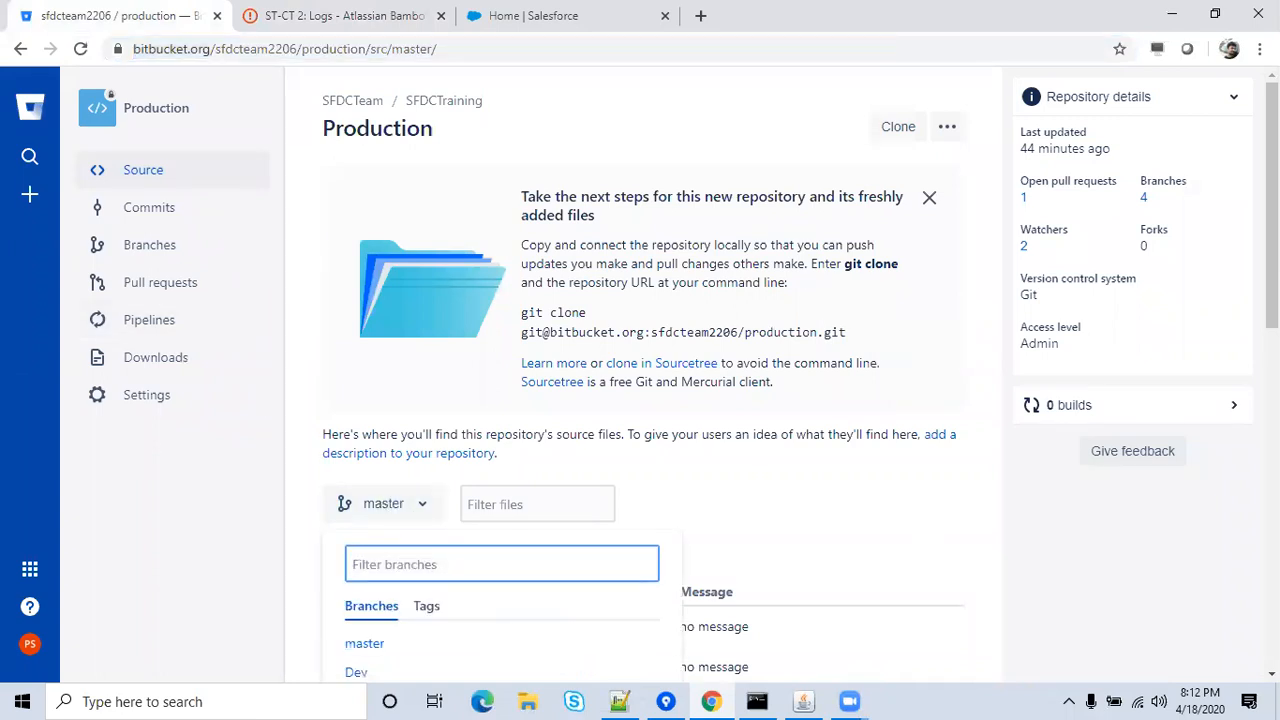
scroll(712, 424, down, 3)
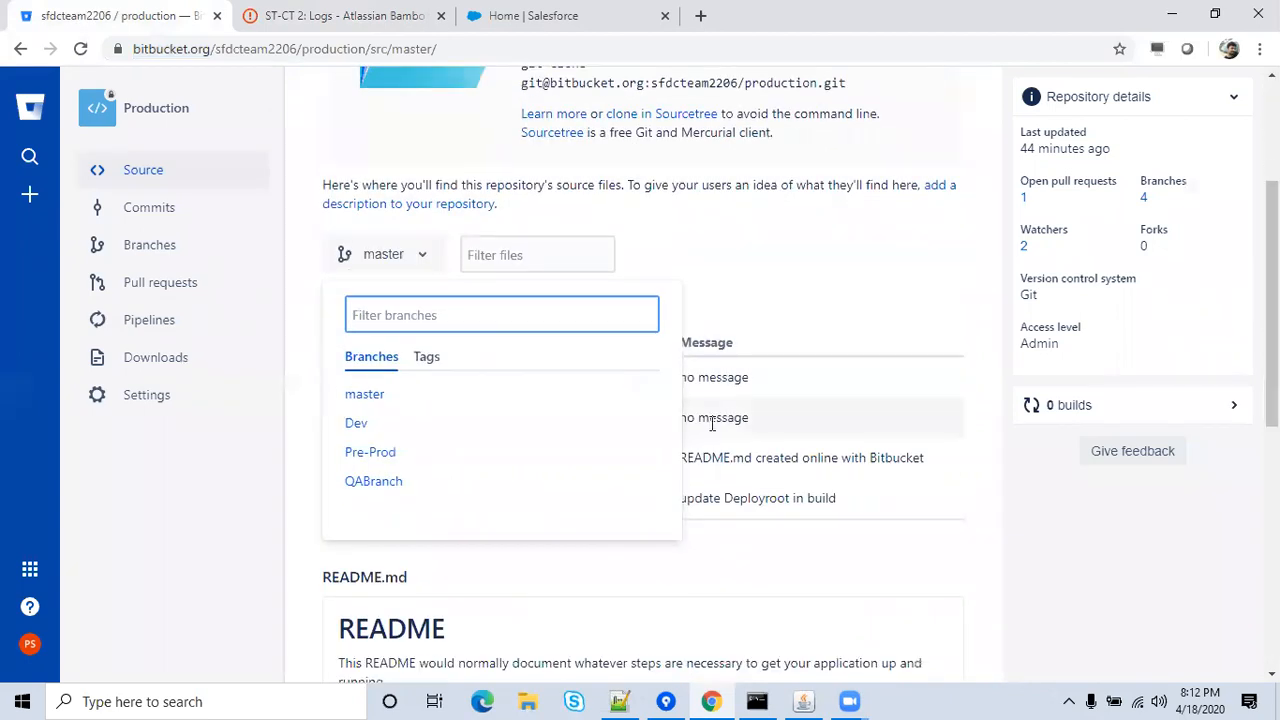
click(360, 424)
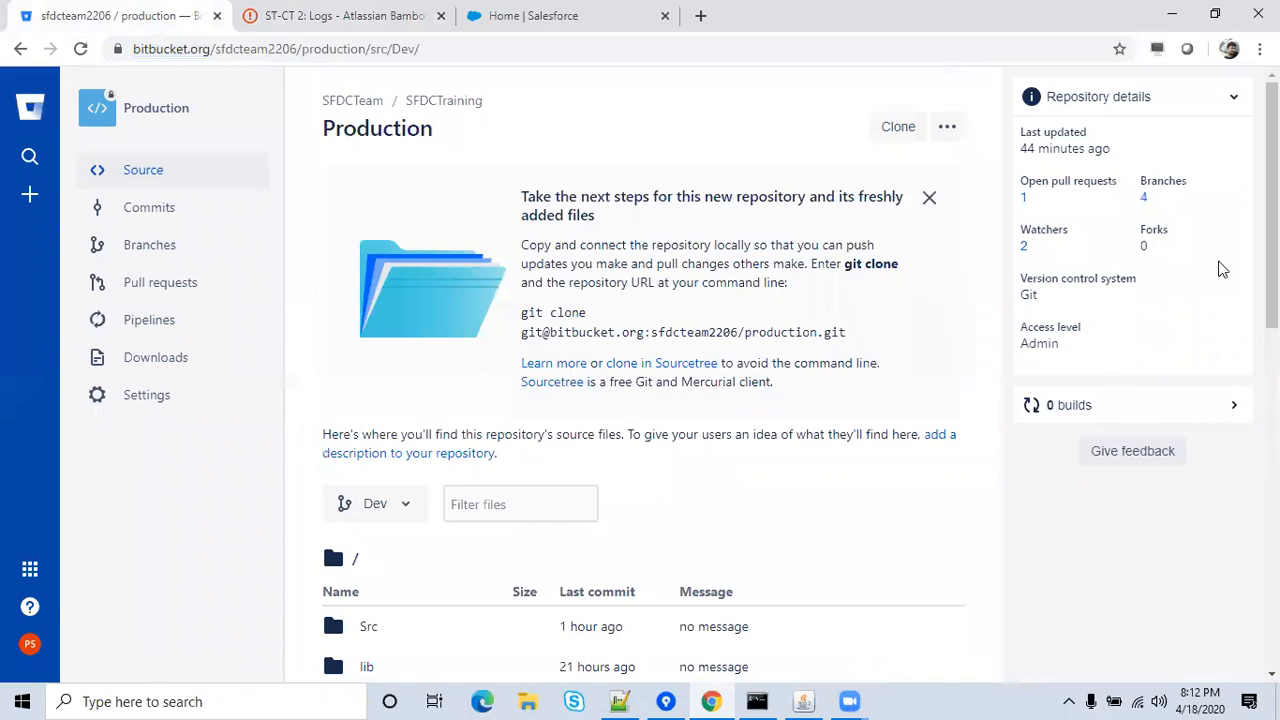
scroll(1272, 270, down, 2)
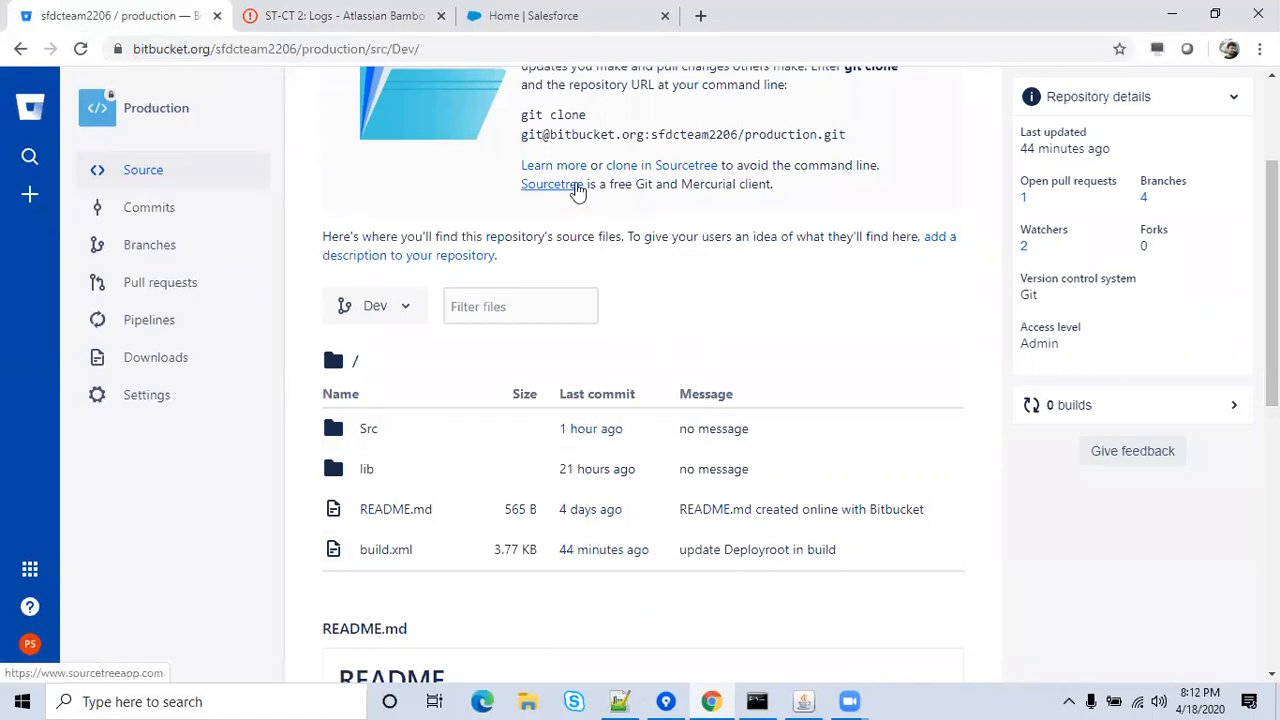
click(371, 15)
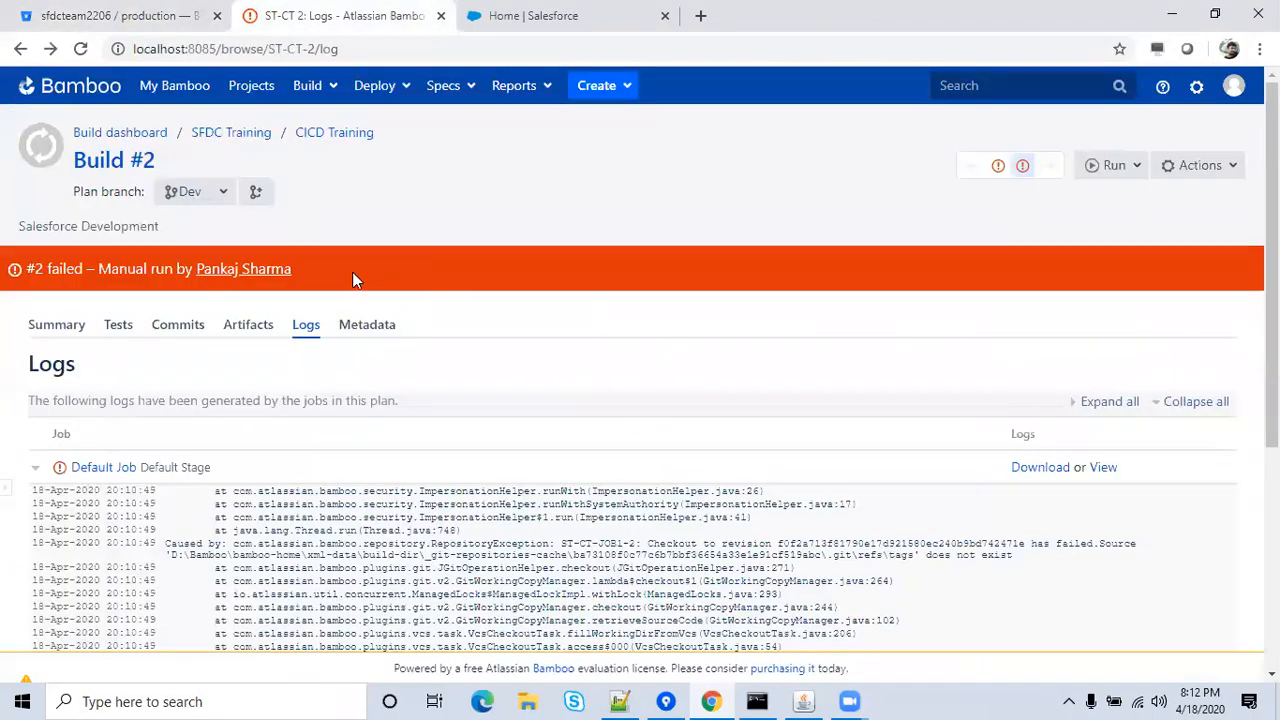
click(1218, 172)
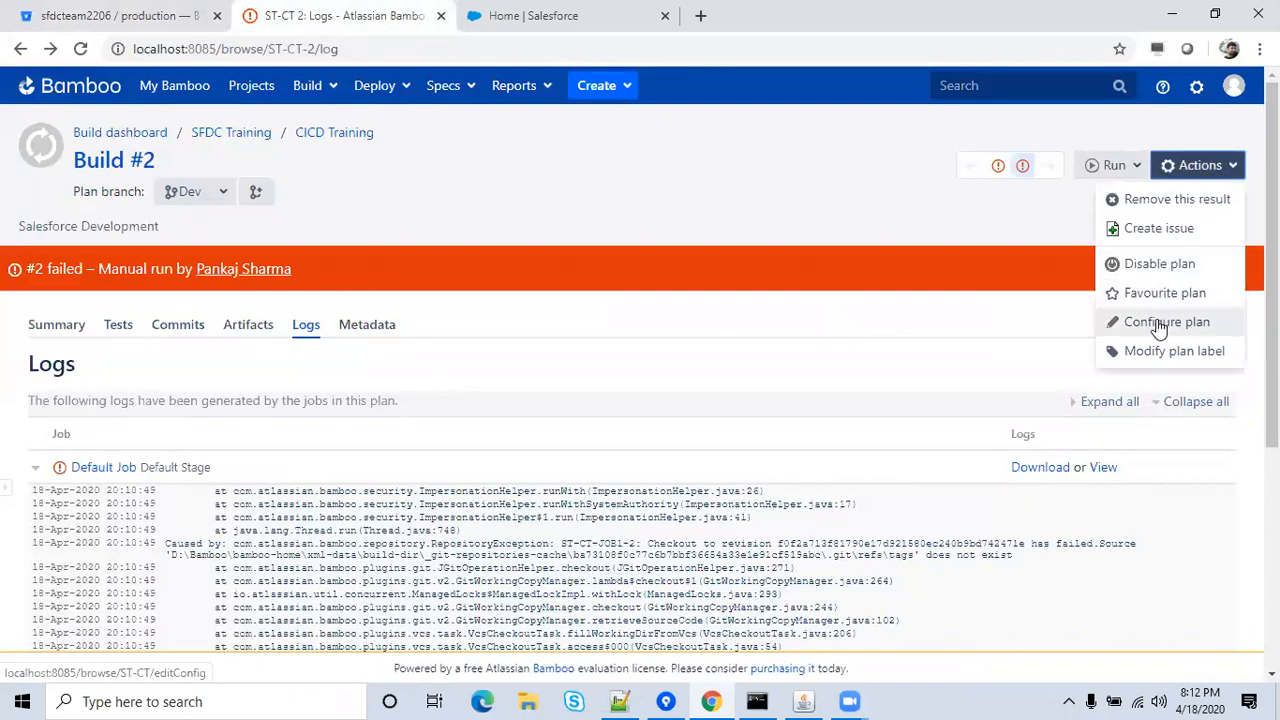
Keep Bitbucket Branch as the Default Job's Source Code Checkout repository and save the task.
click(1159, 326)
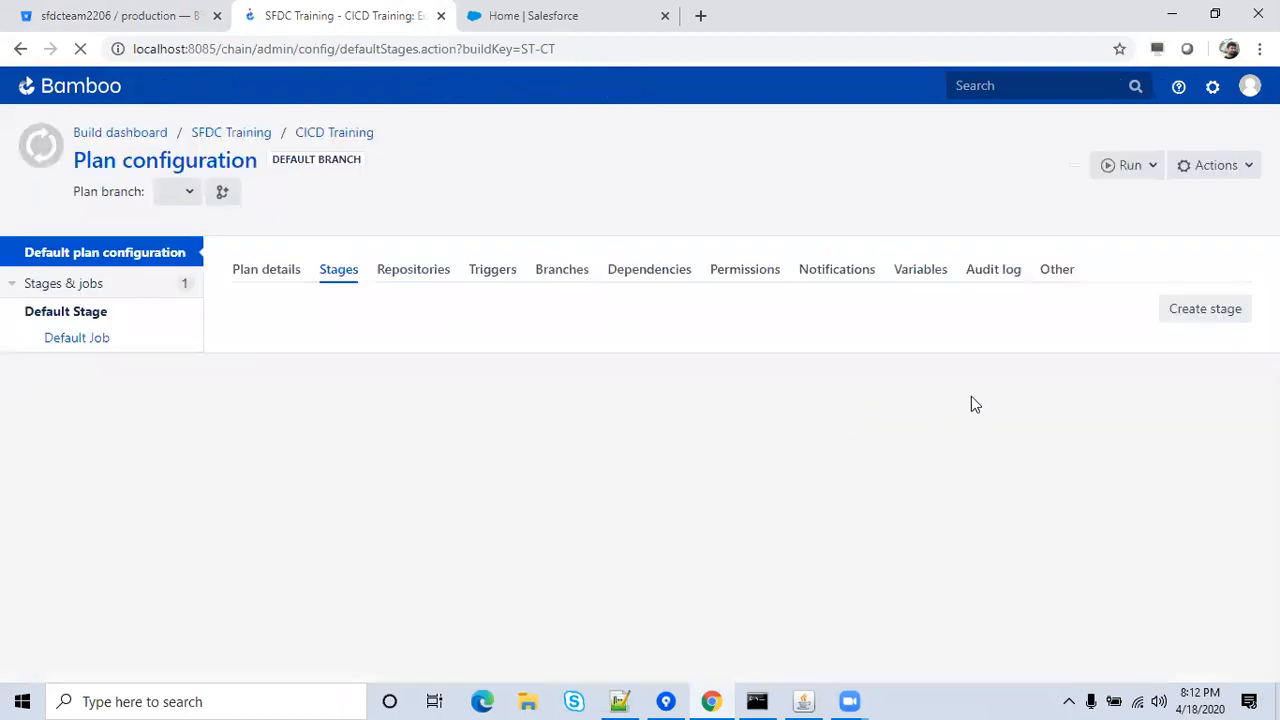
click(316, 440)
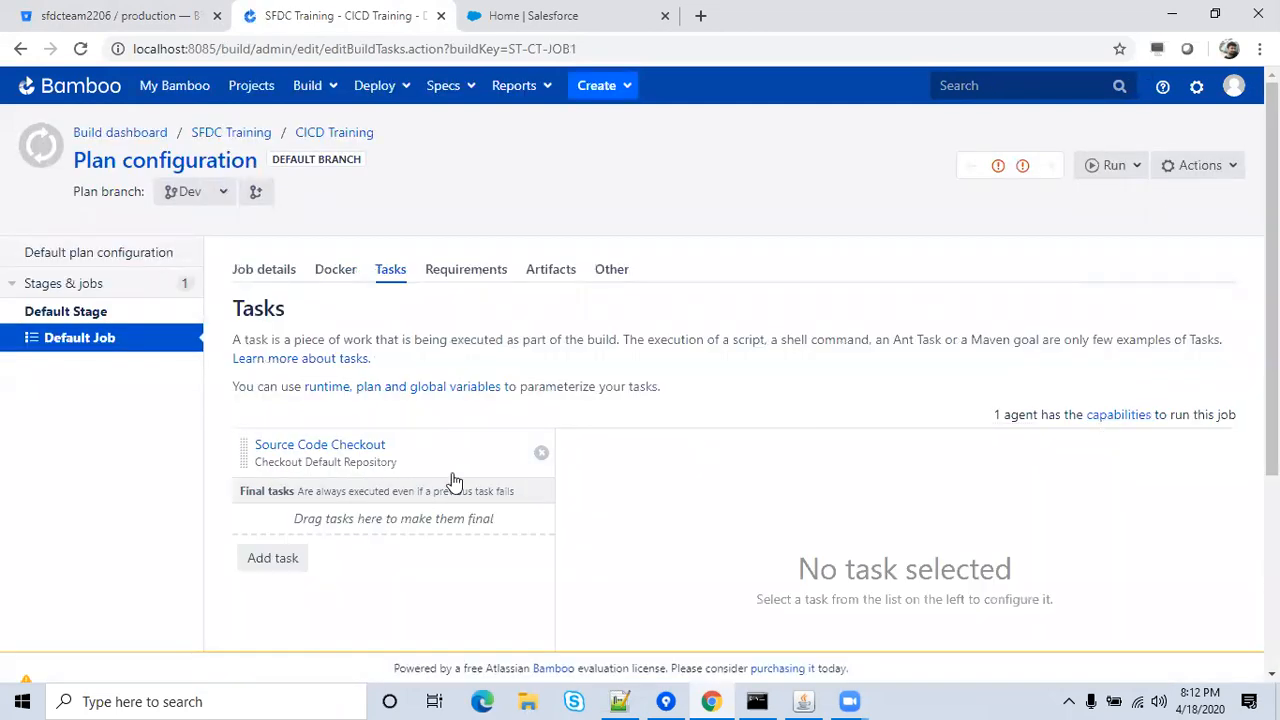
click(408, 458)
scroll(640, 360, down, 3)
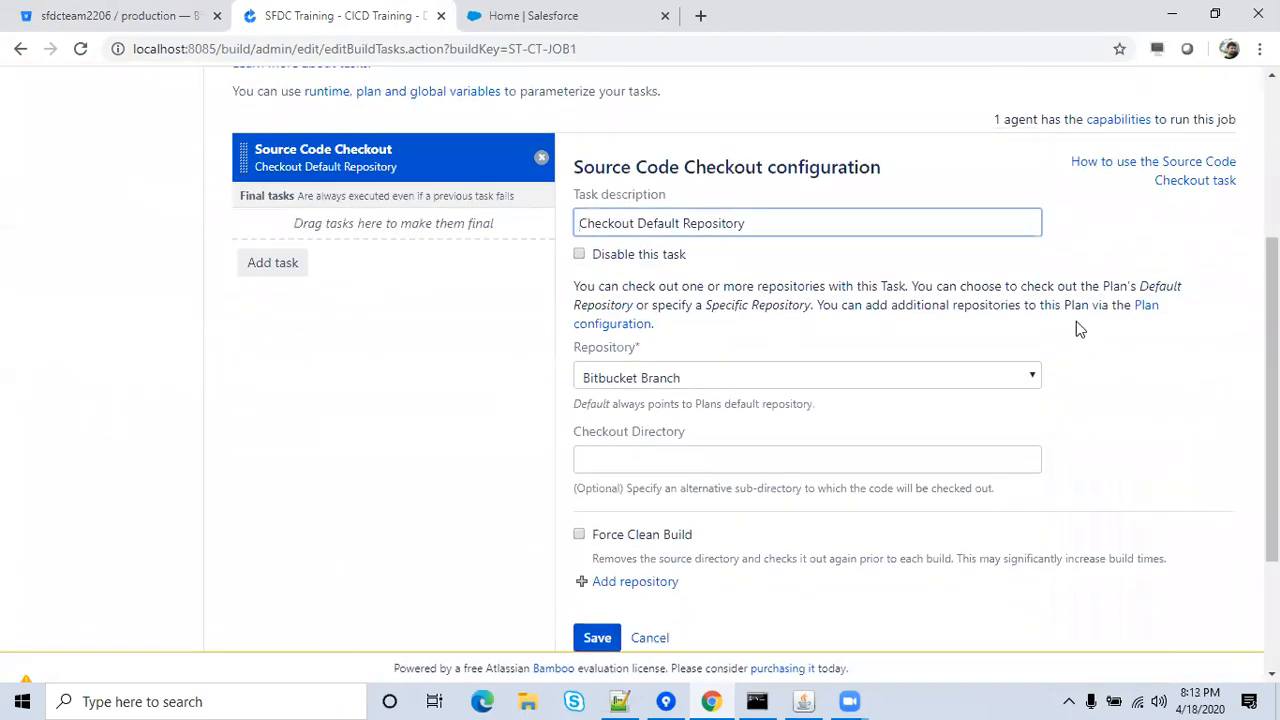
click(1025, 375)
click(1025, 375)
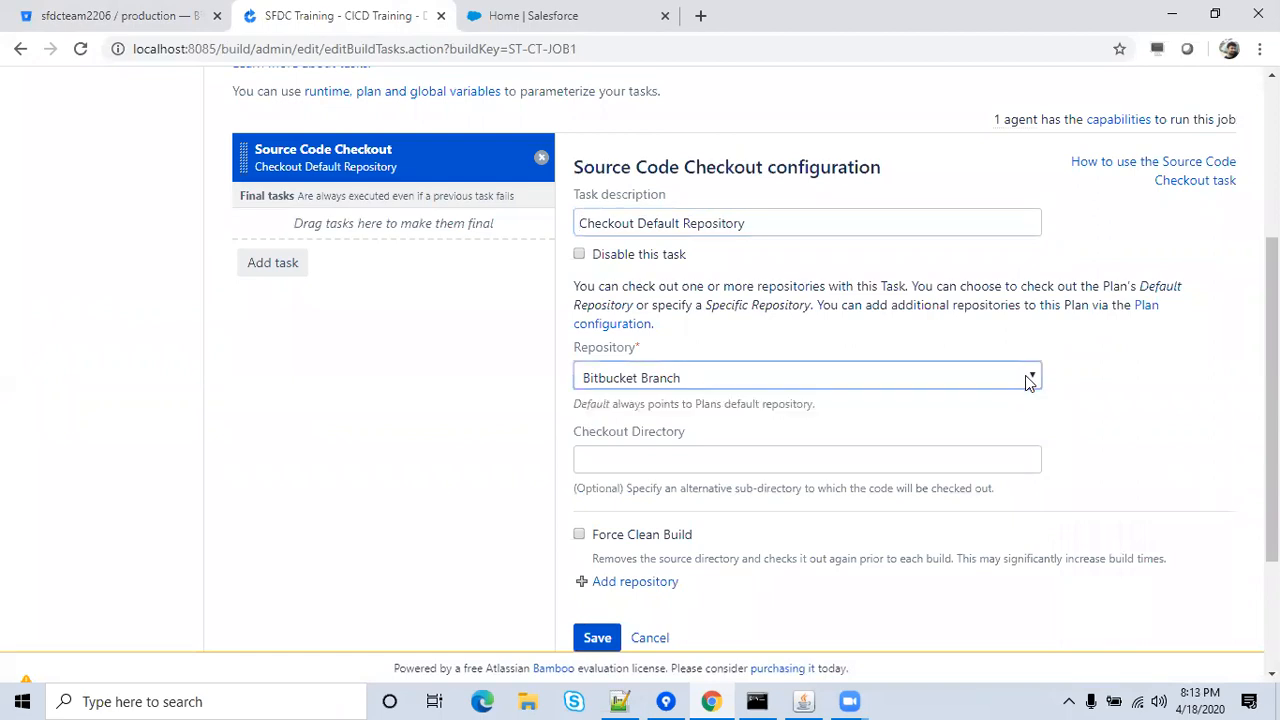
scroll(1130, 400, down, 1)
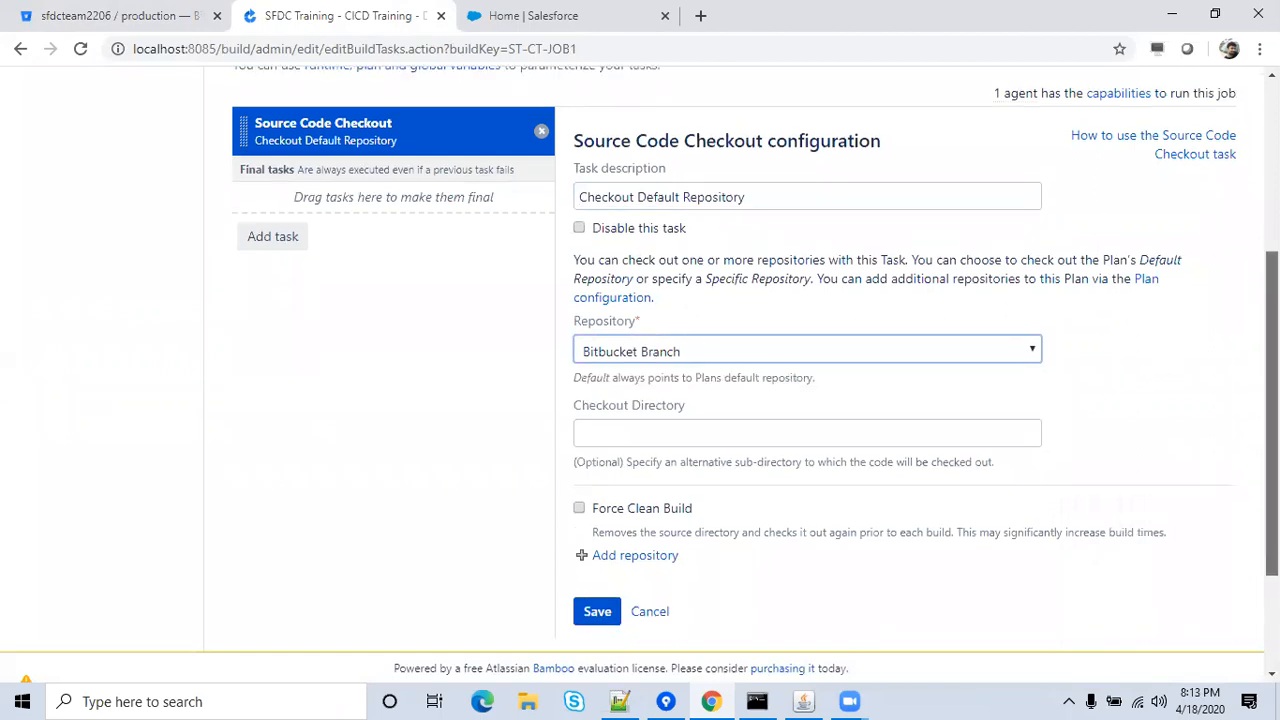
click(592, 556)
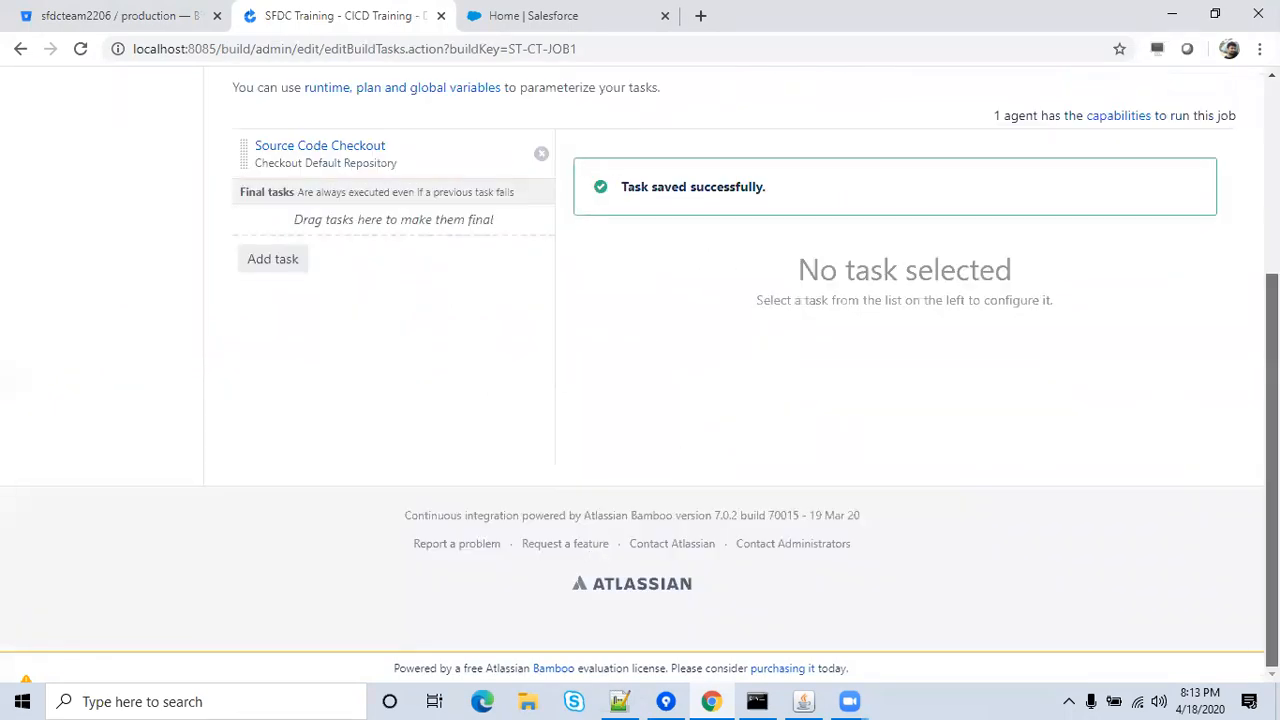
scroll(640, 360, up, 5)
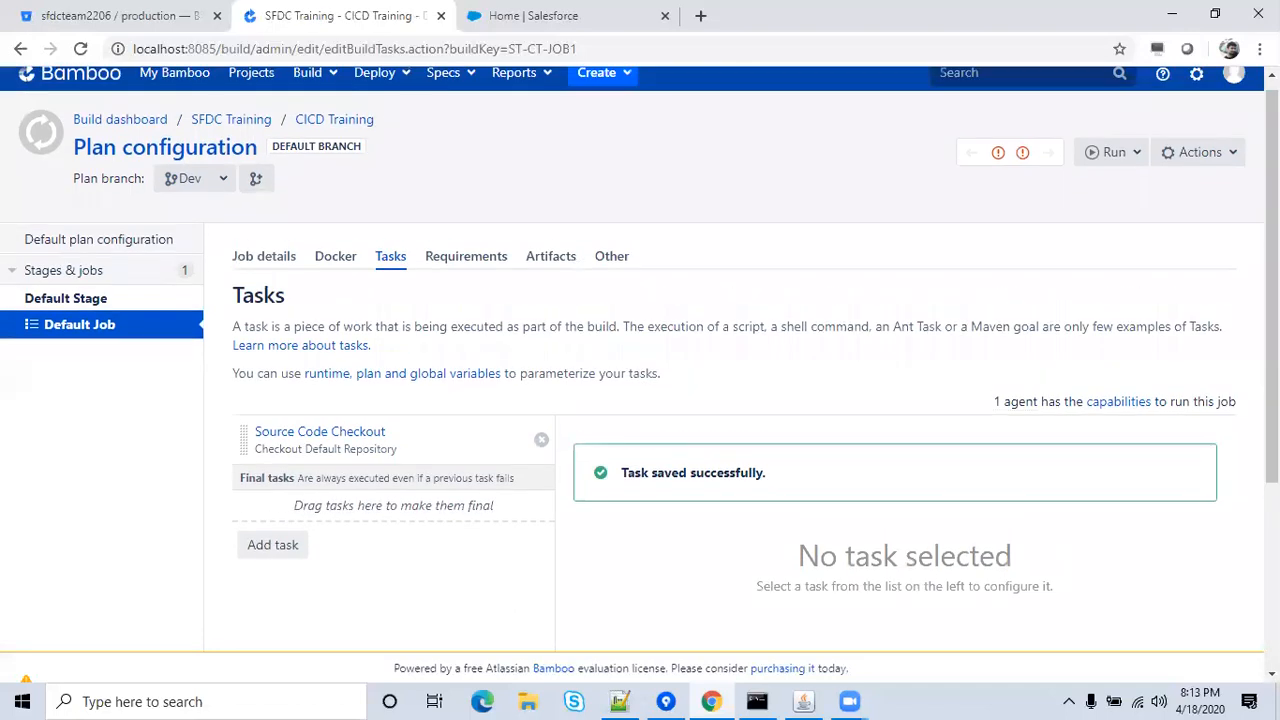
Run CICD Training as build #3, which fails after 18 seconds, then view the Build dashboard.
click(1112, 152)
click(1034, 187)
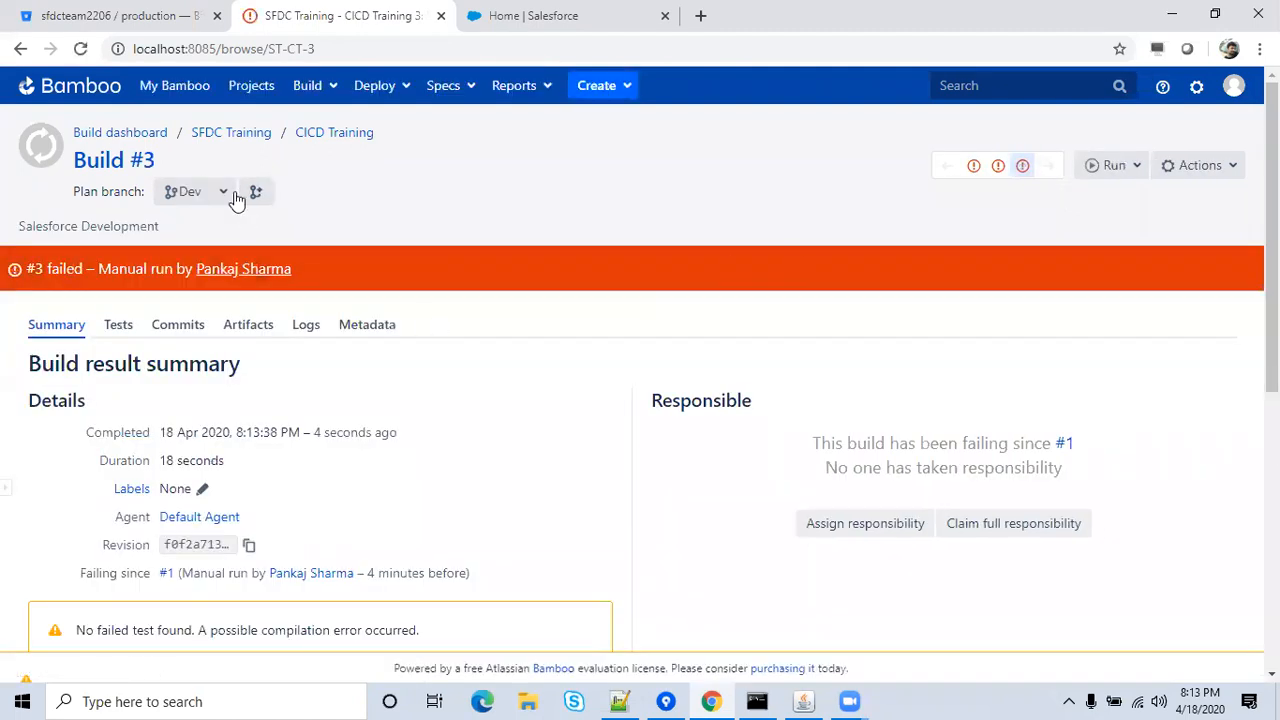
click(135, 136)
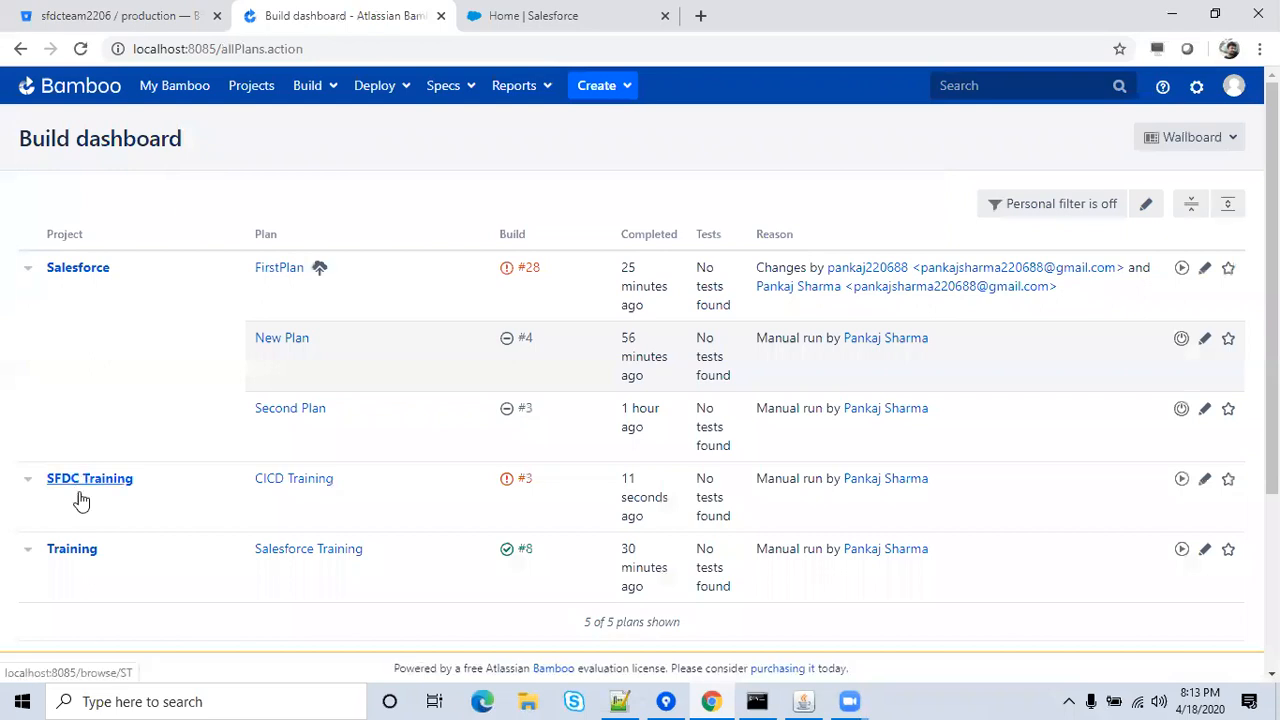
Open the Salesforce Training plan's configuration in the Training project and show its Default Job tasks.
click(72, 556)
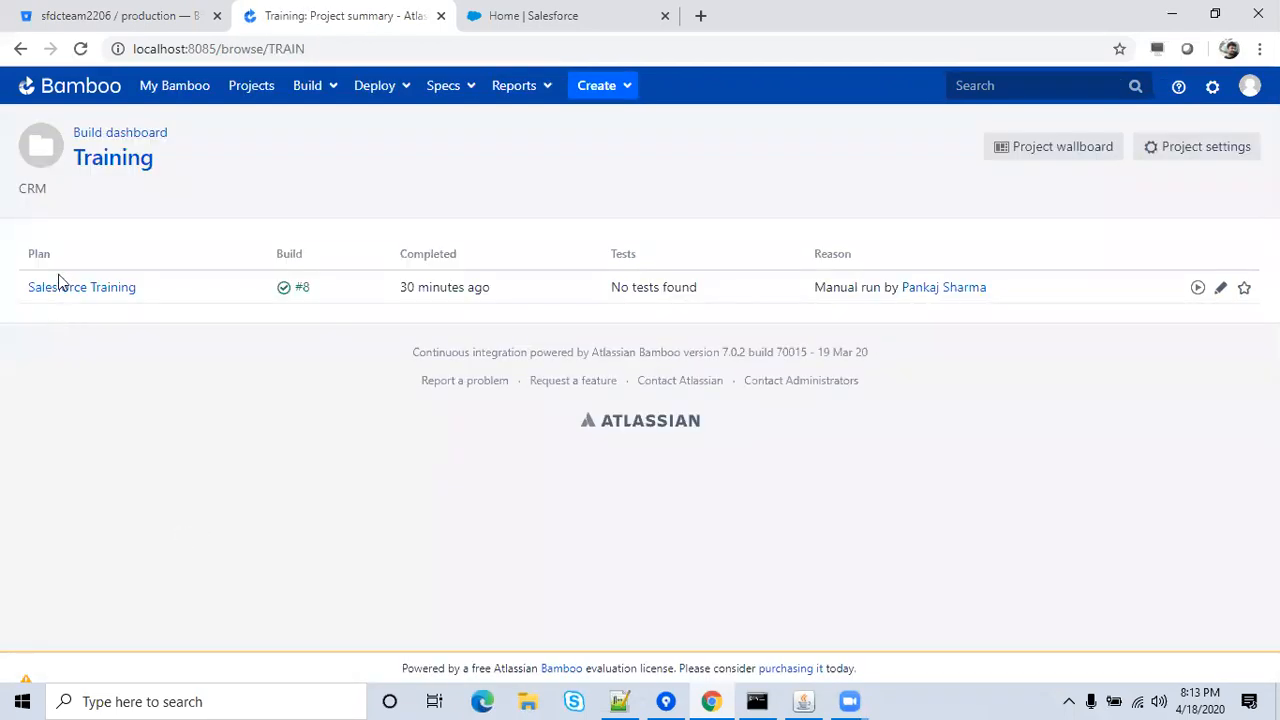
click(60, 287)
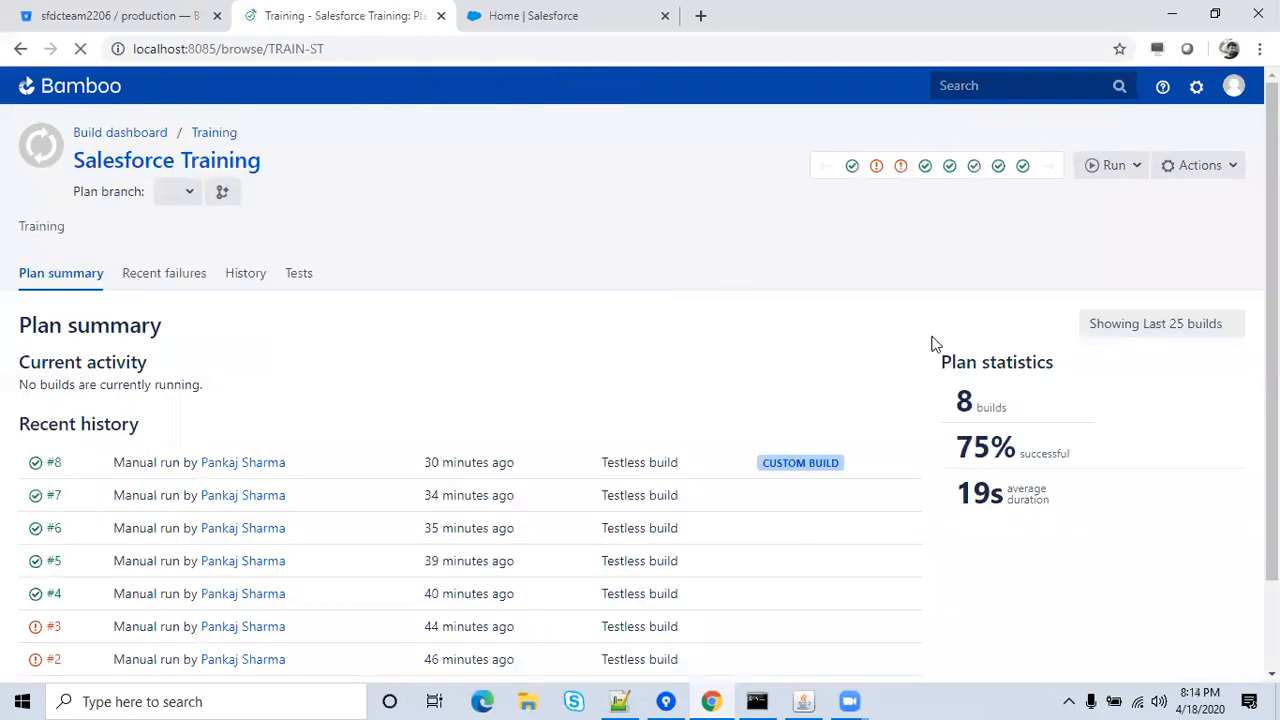
click(1190, 166)
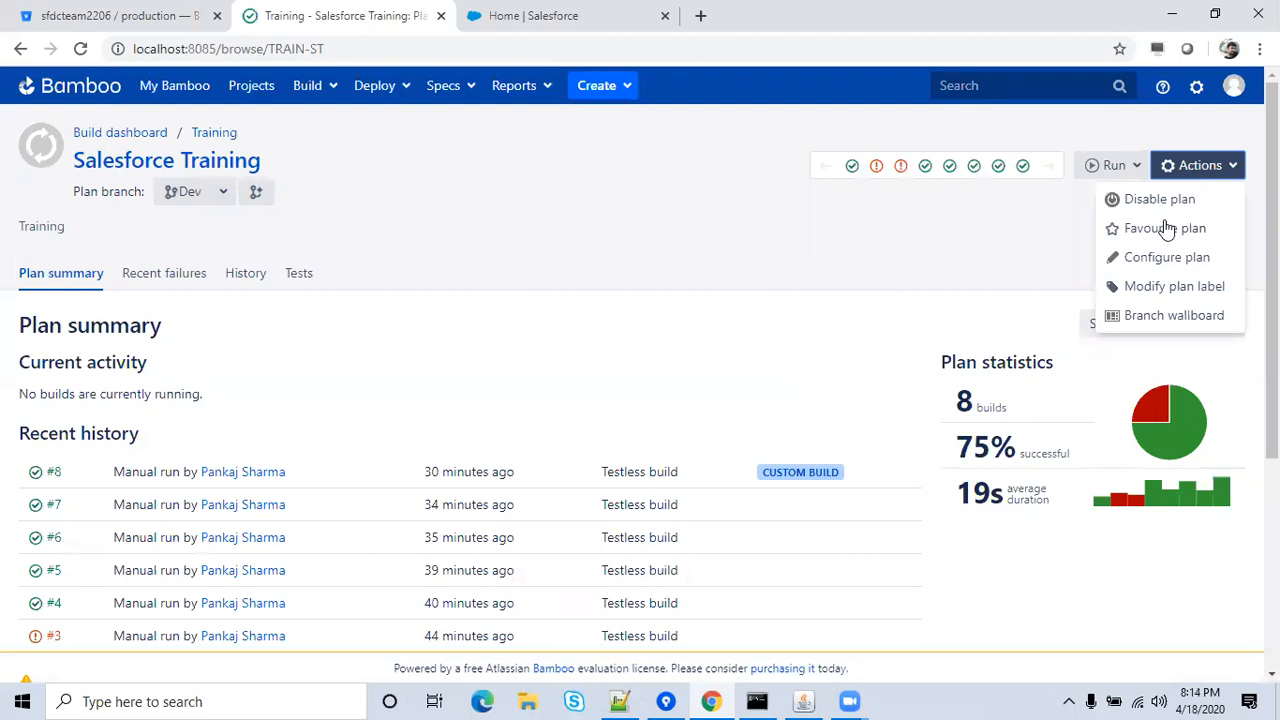
click(1150, 262)
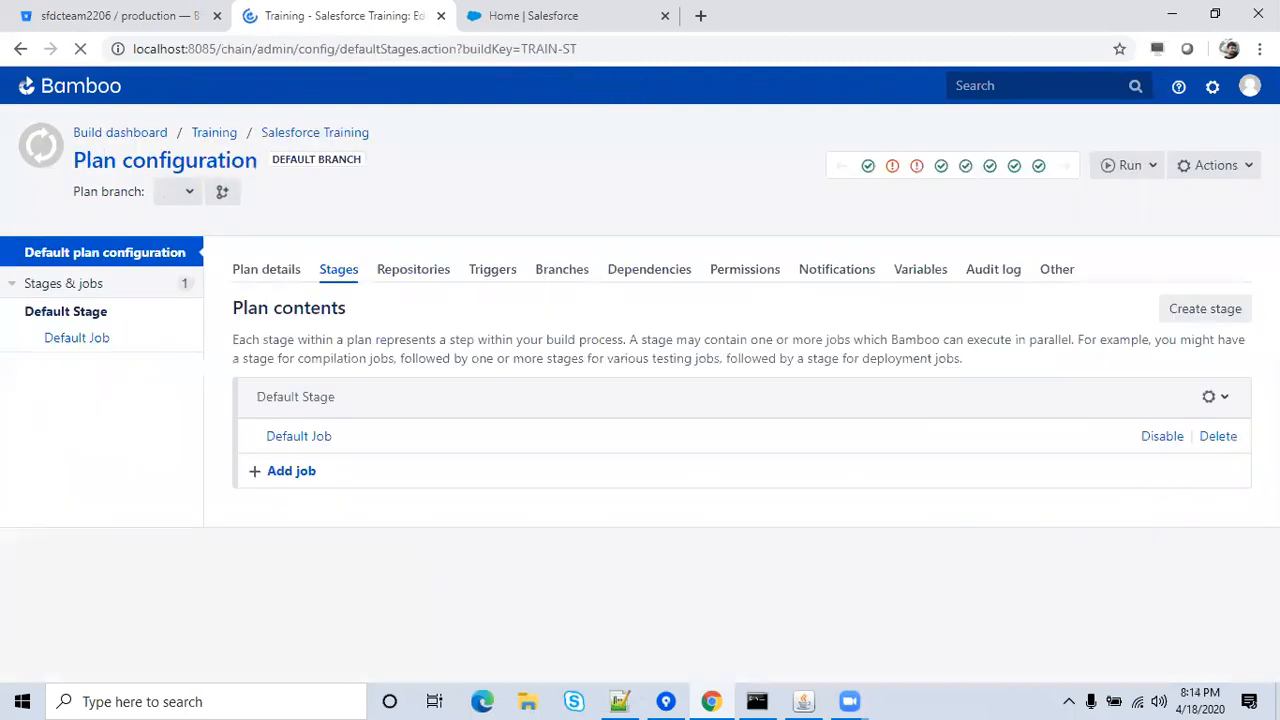
scroll(956, 360, down, 2)
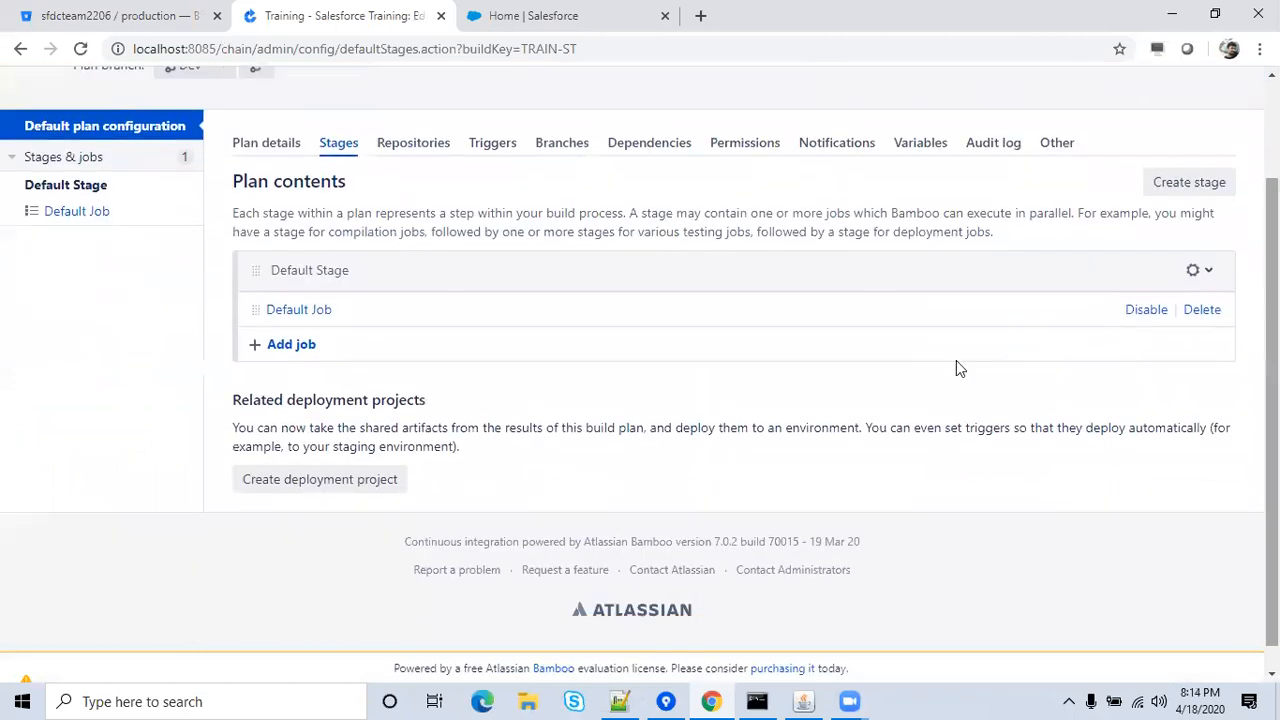
click(278, 312)
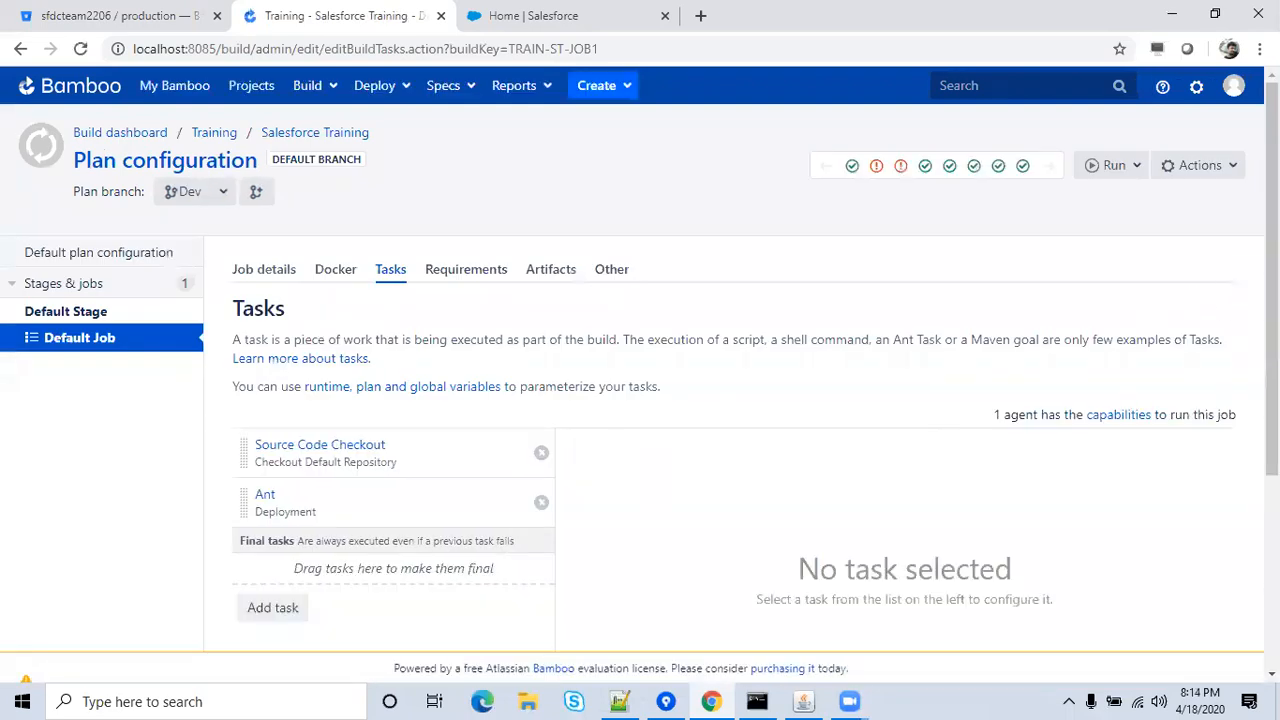
Delete the Ant task from the Salesforce Training Default Job.
scroll(914, 371, down, 2)
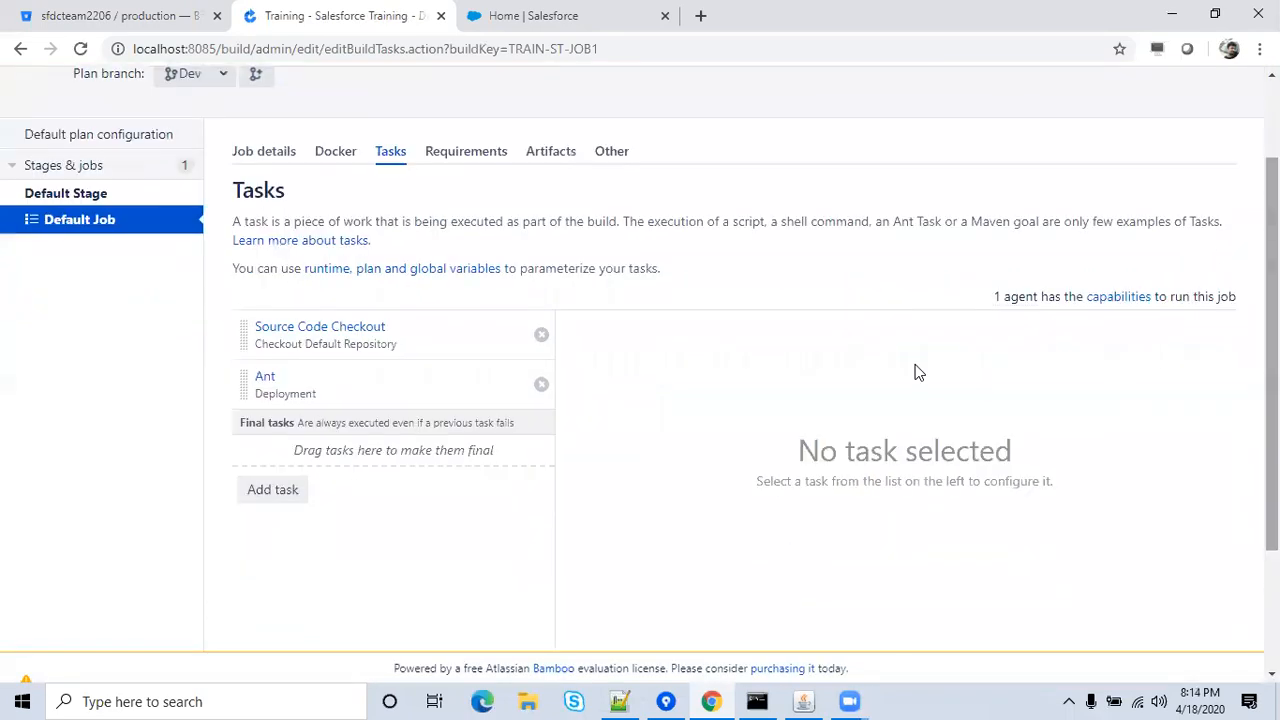
click(543, 385)
click(778, 448)
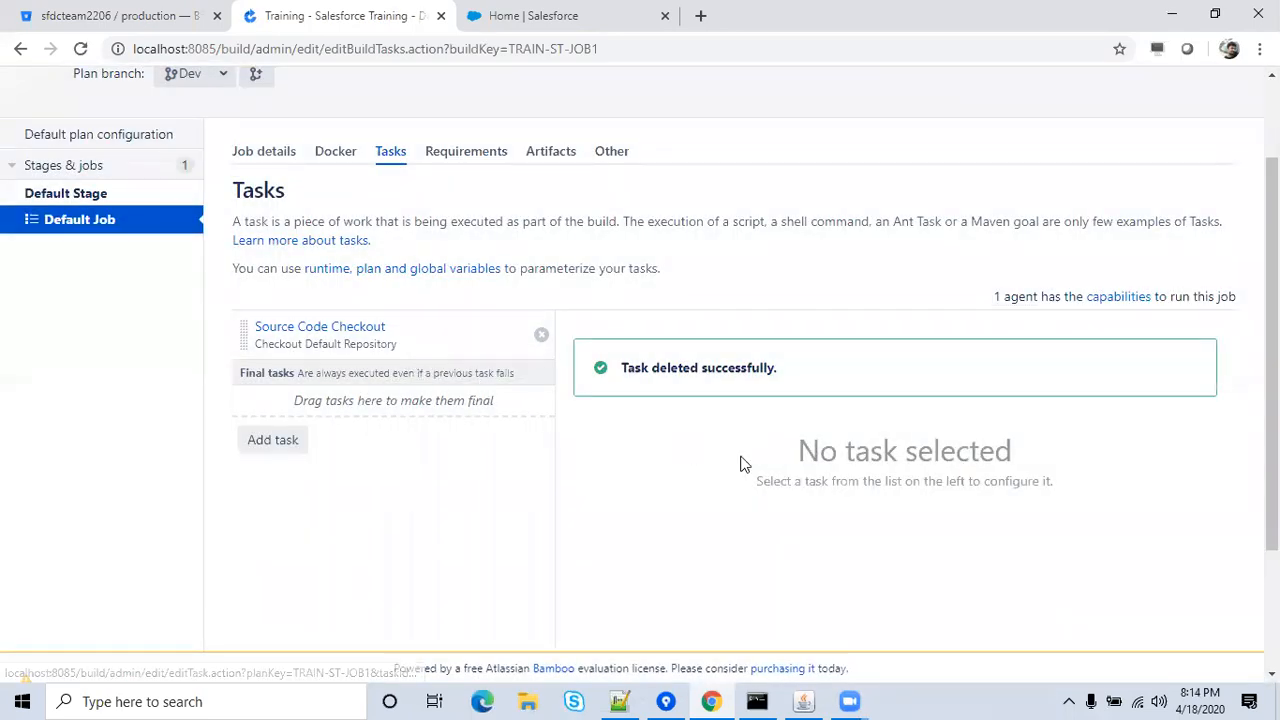
Run the Salesforce Training plan, producing successful build #9 on branch Dev in 10 seconds.
scroll(1110, 188, up, 2)
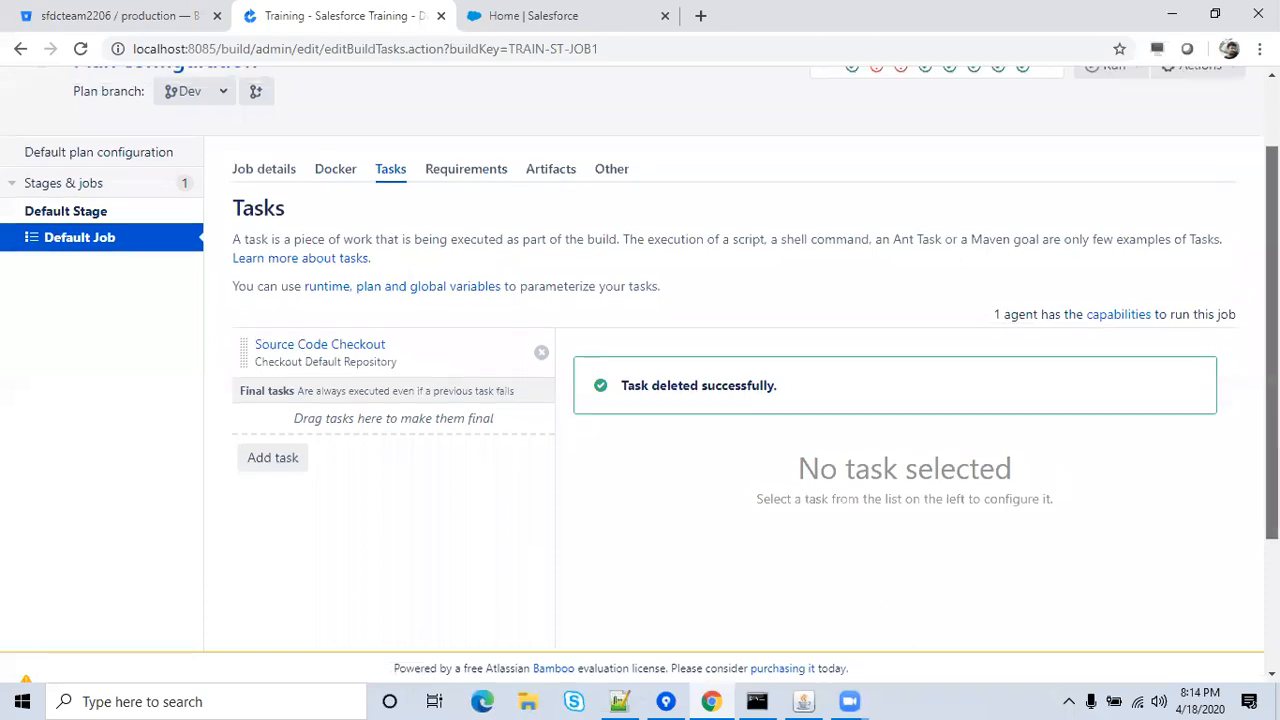
click(1112, 167)
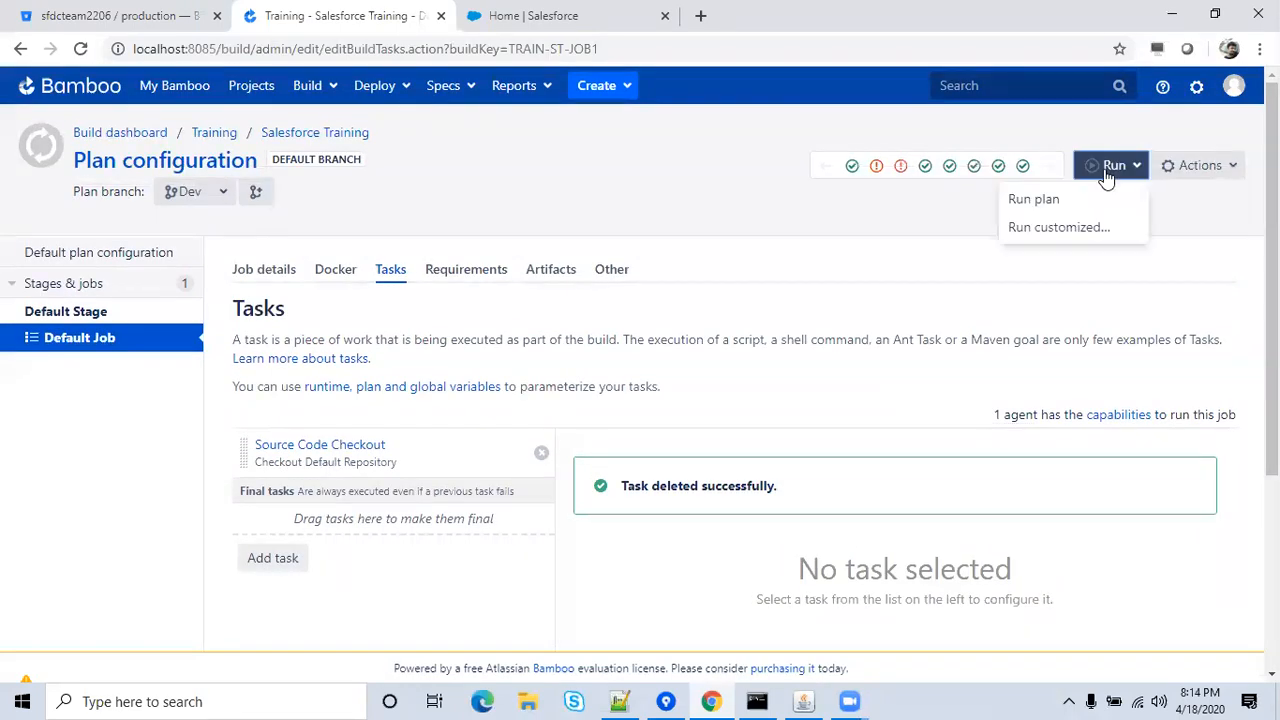
click(1036, 200)
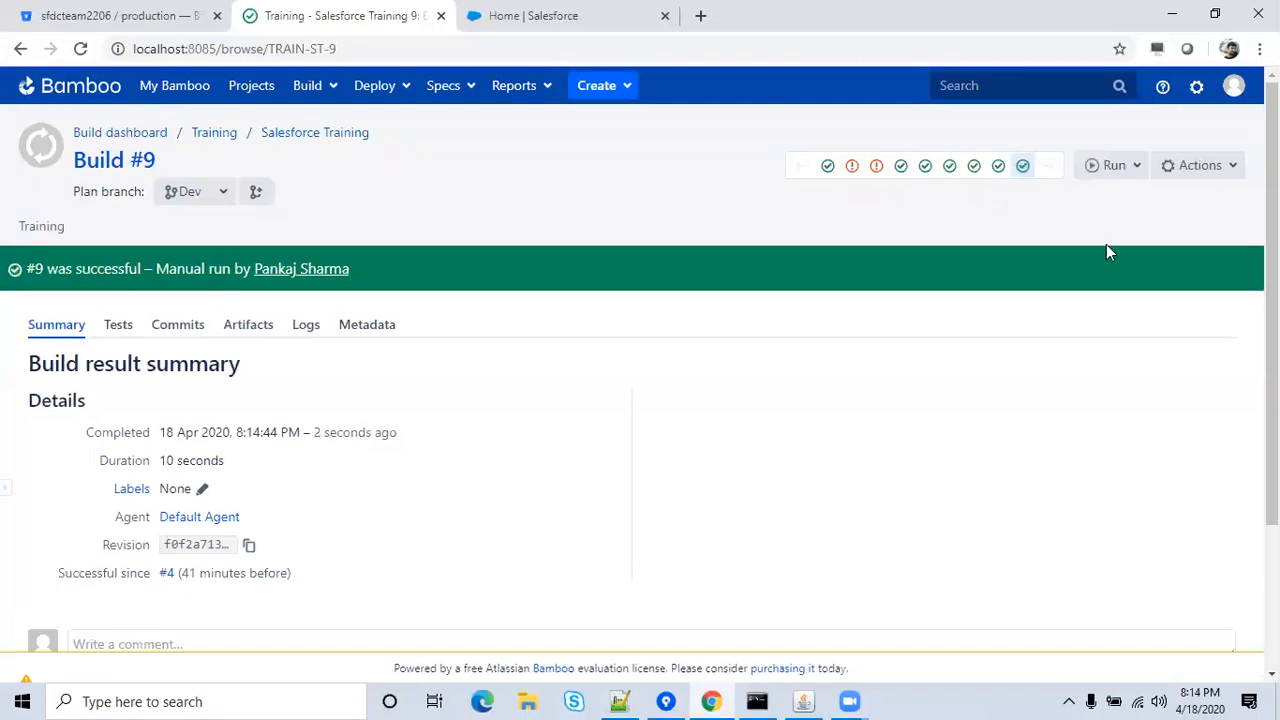
Check build #9's raw log showing a successful checkout, then open File Explorer with Win+E.
scroll(1272, 300, down, 3)
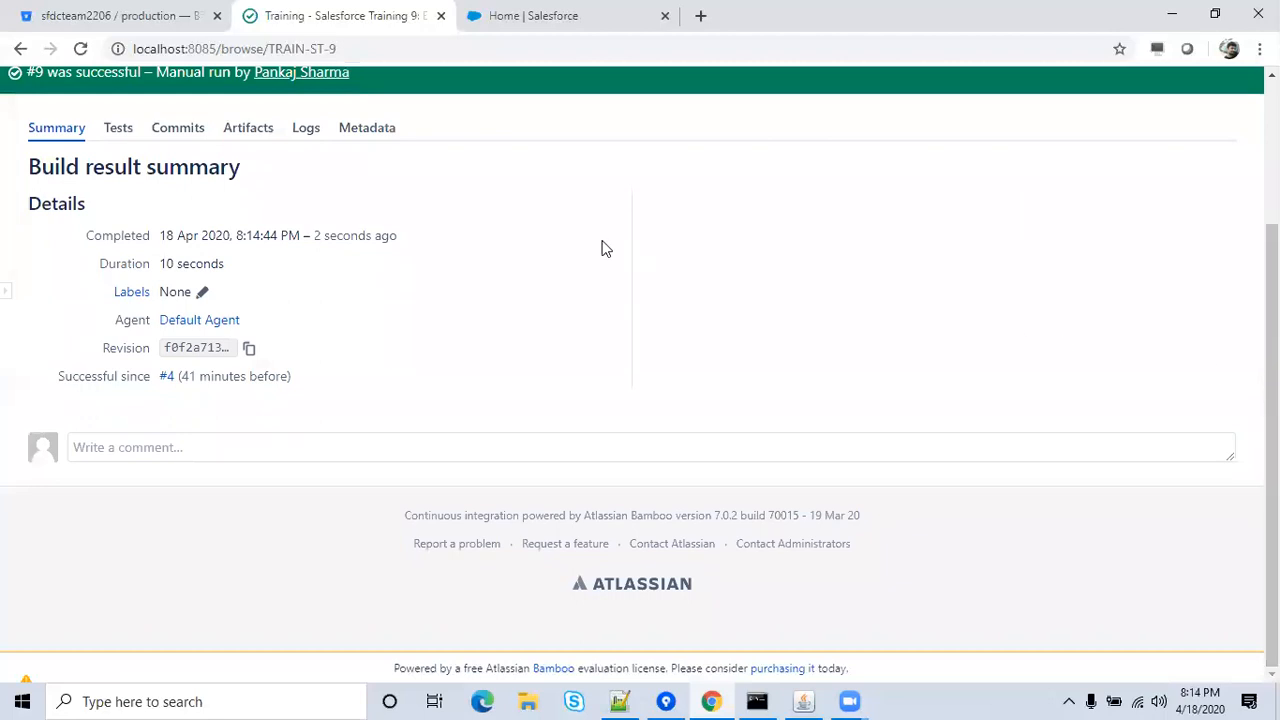
click(306, 130)
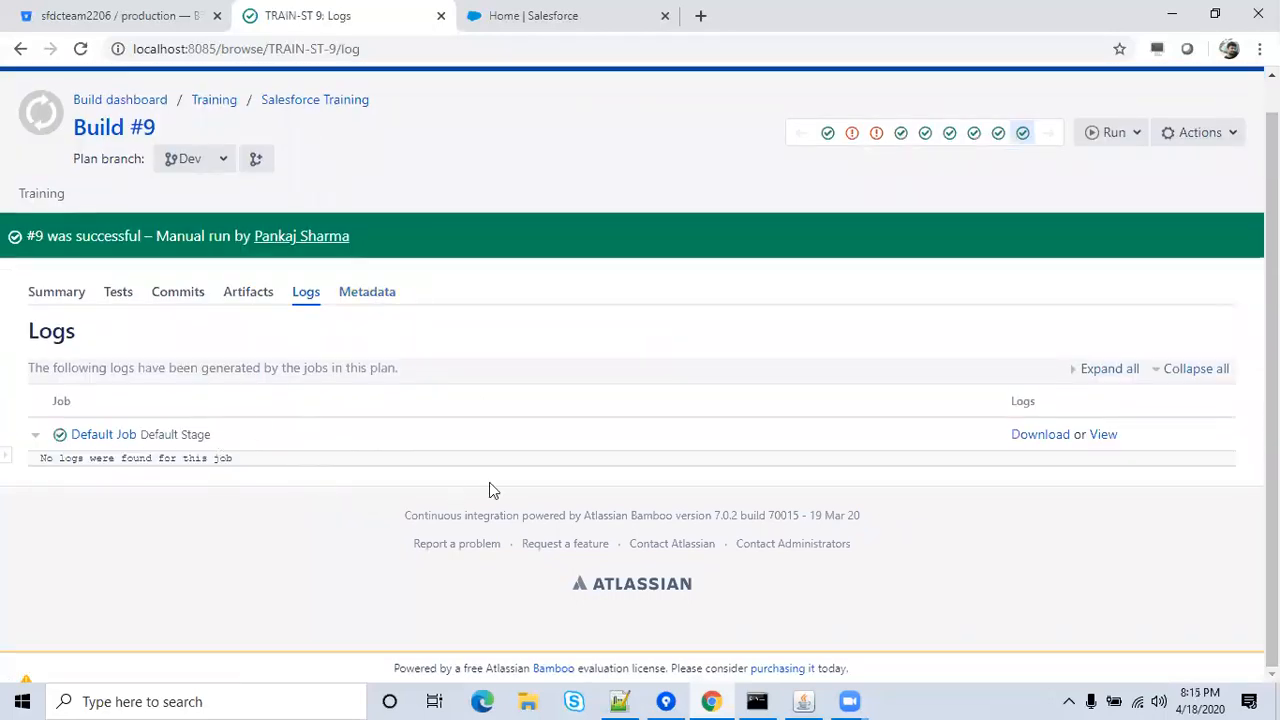
click(1103, 434)
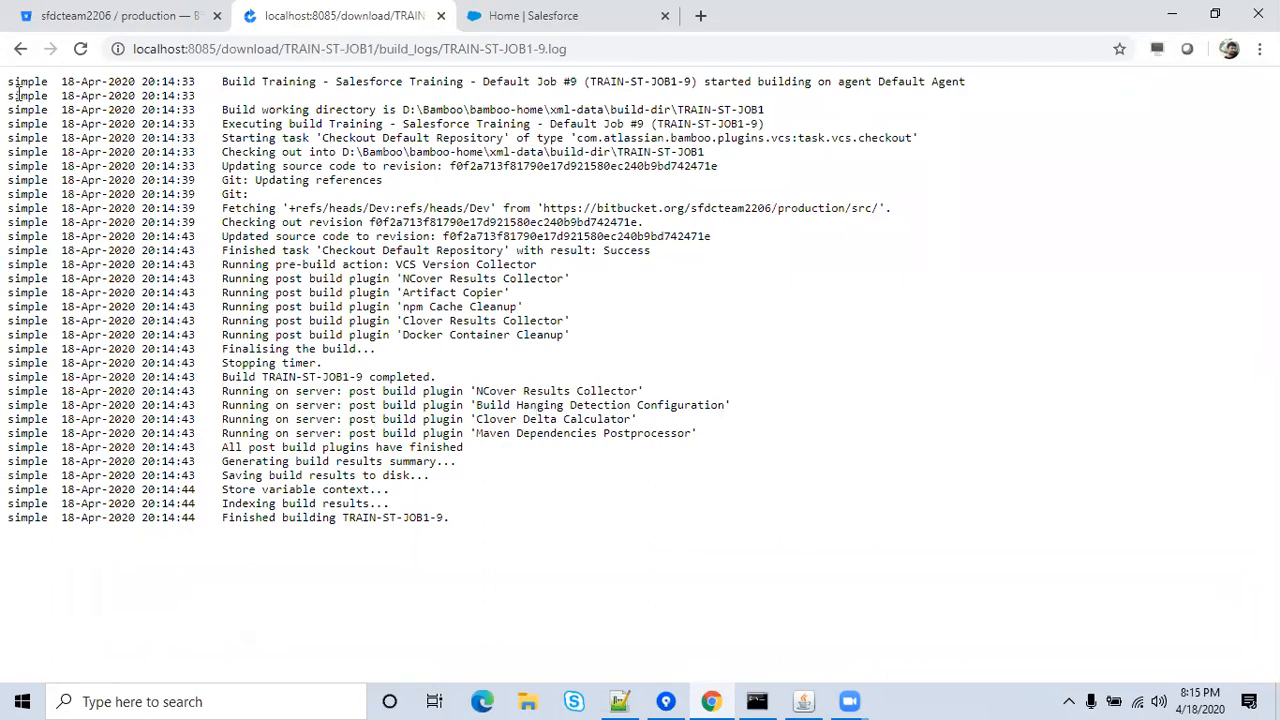
click(19, 52)
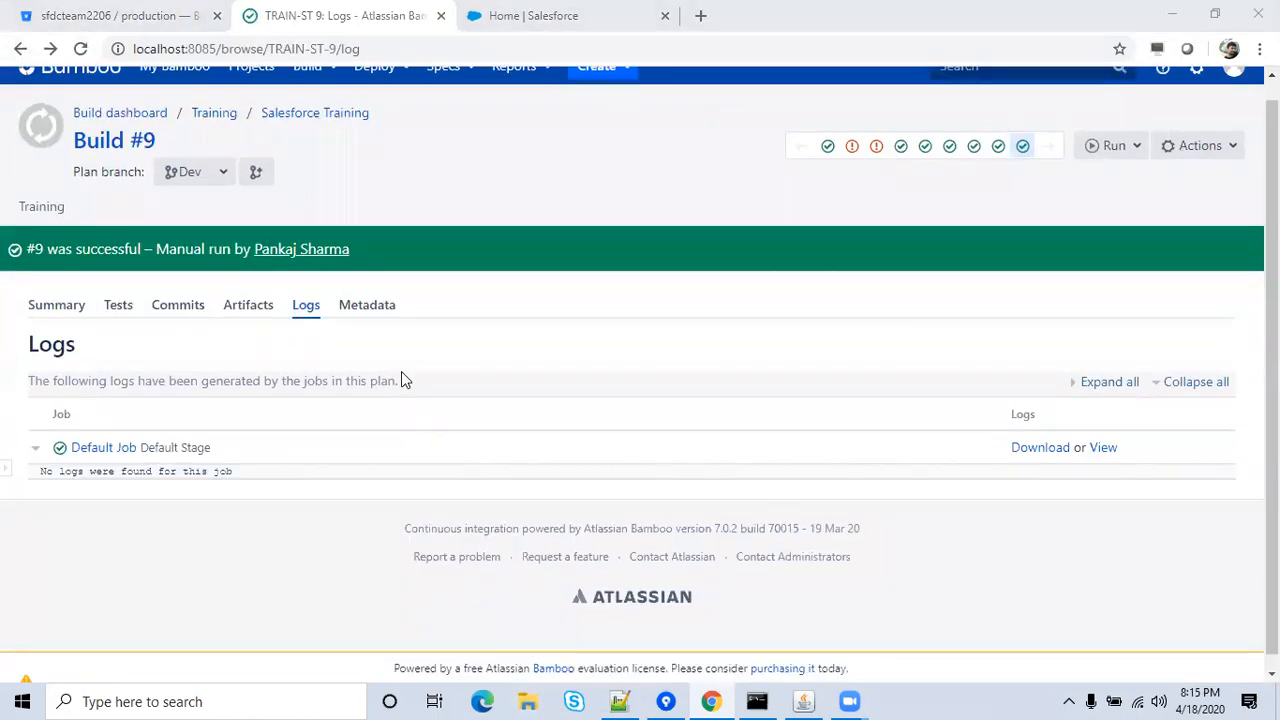
key(super+e)
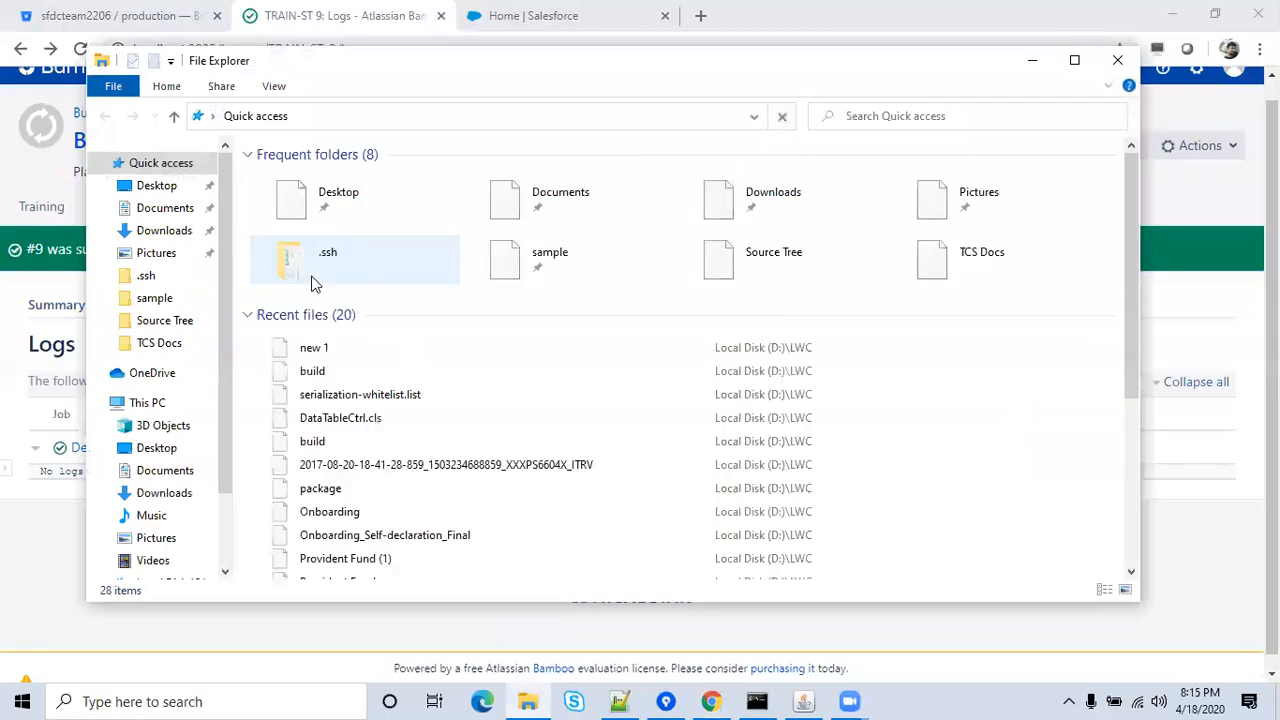
Open D:\Bamboo\bamboo-home\xml-data\build-dir\TRAIN-ST-JOB1, holding .git, lib, Src, build and README.md.
click(140, 404)
click(545, 380)
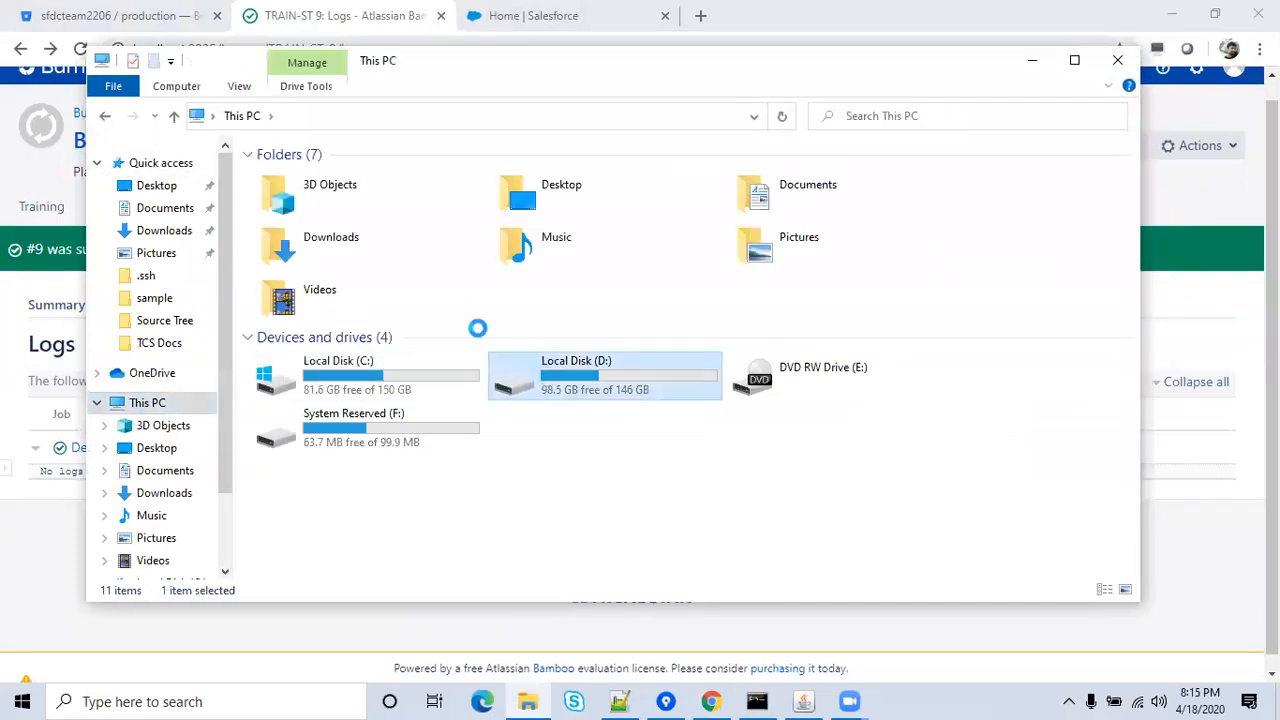
key(Return)
double_click(279, 218)
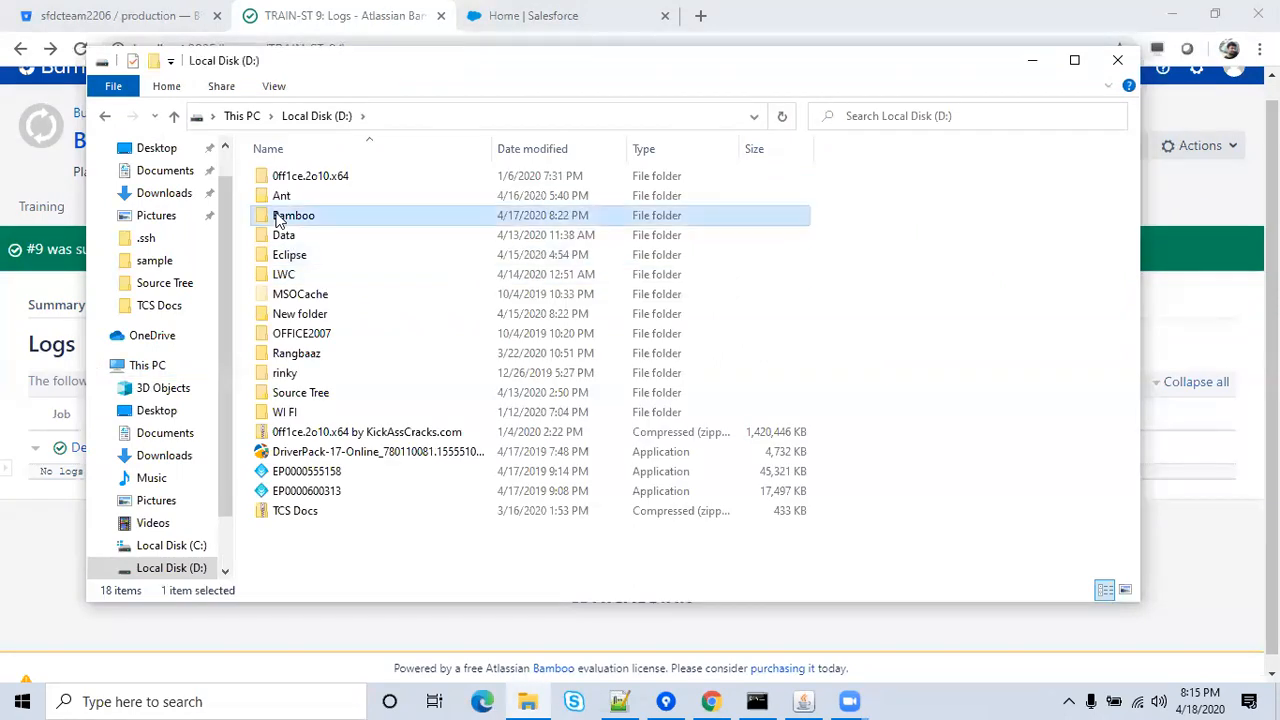
click(316, 218)
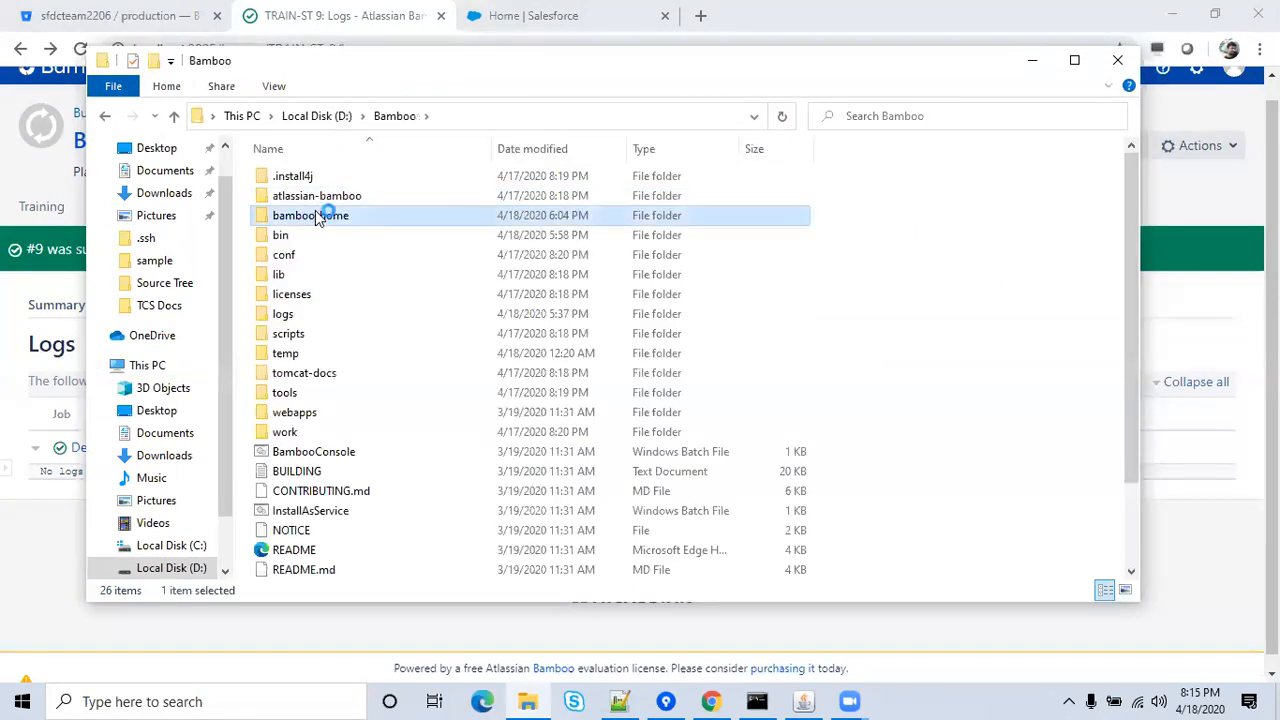
double_click(316, 218)
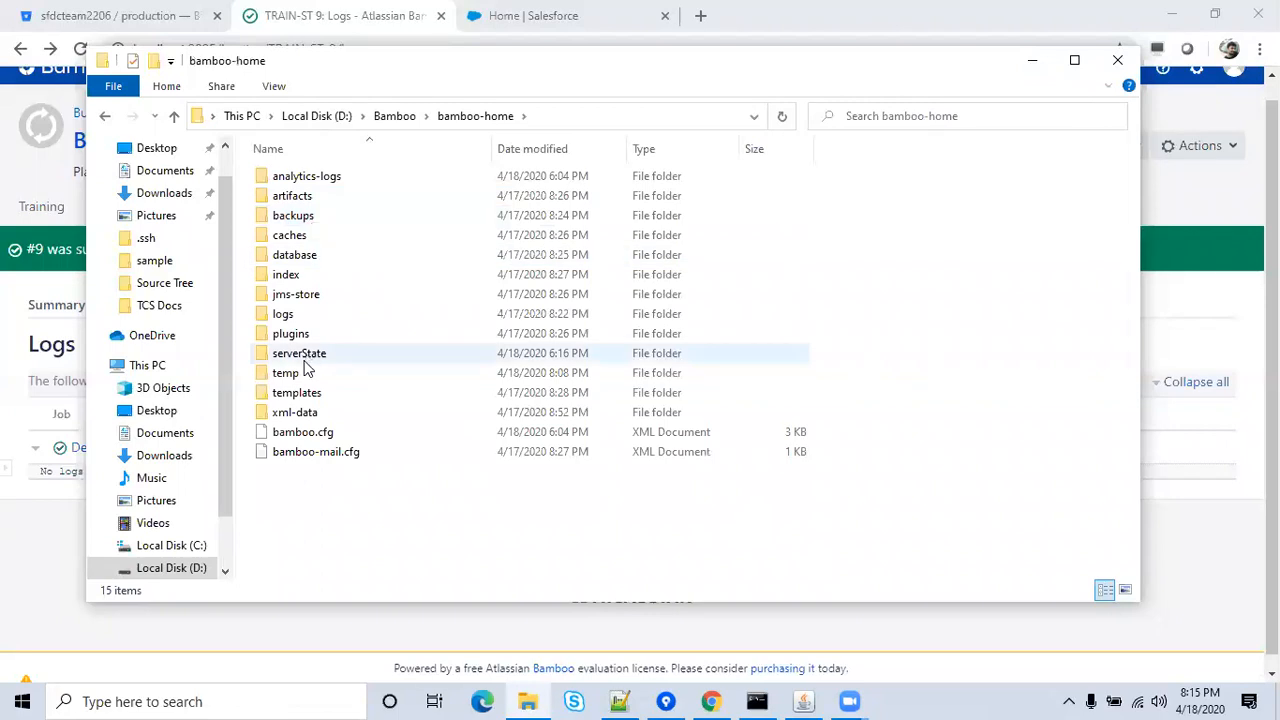
click(304, 410)
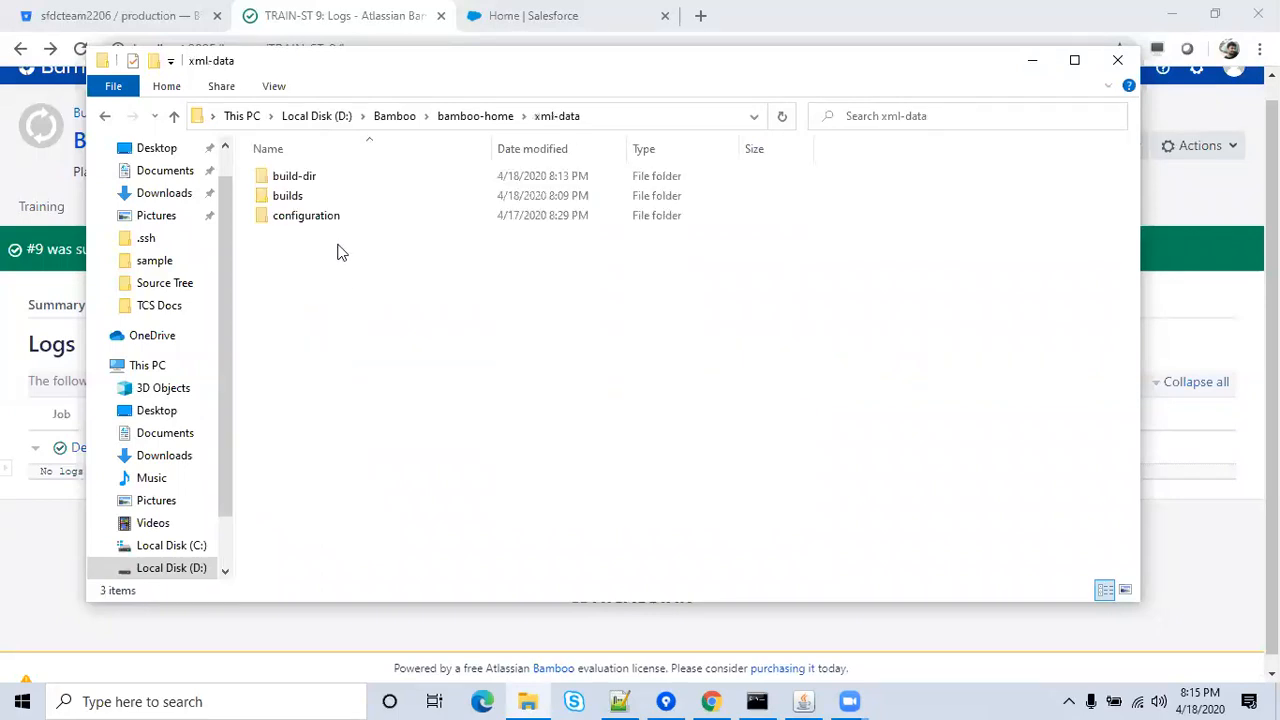
double_click(300, 182)
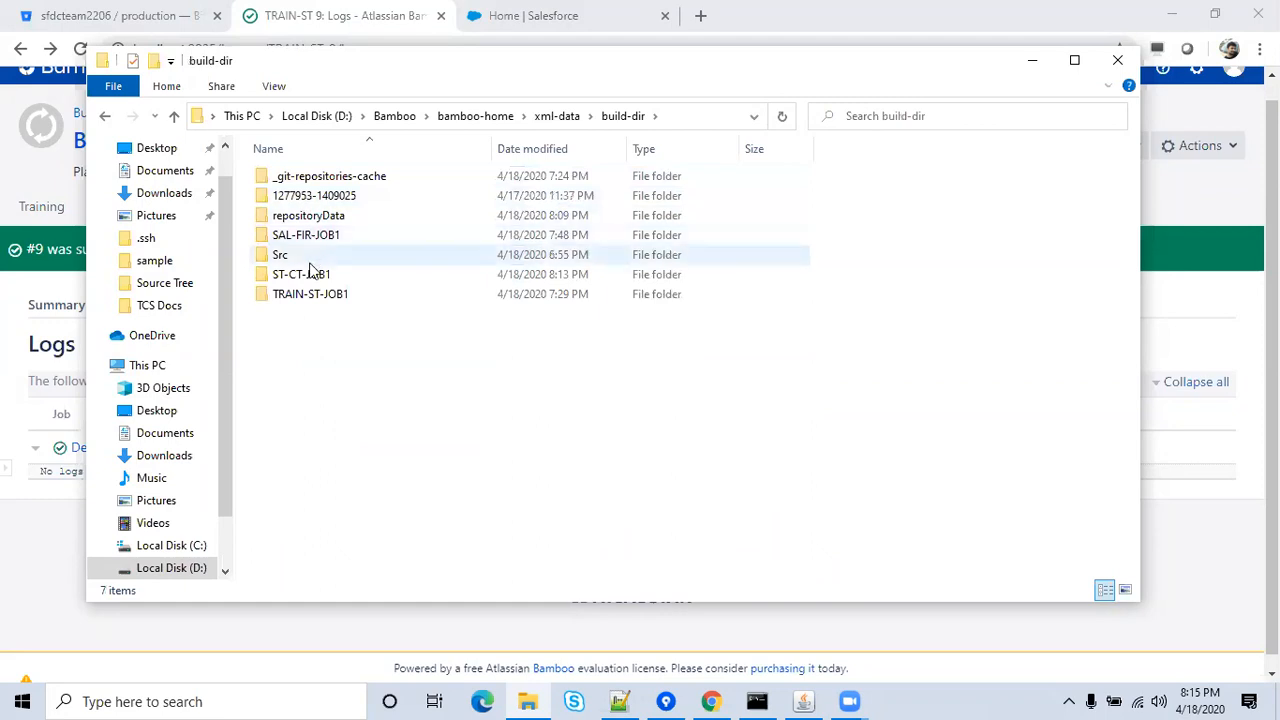
double_click(311, 294)
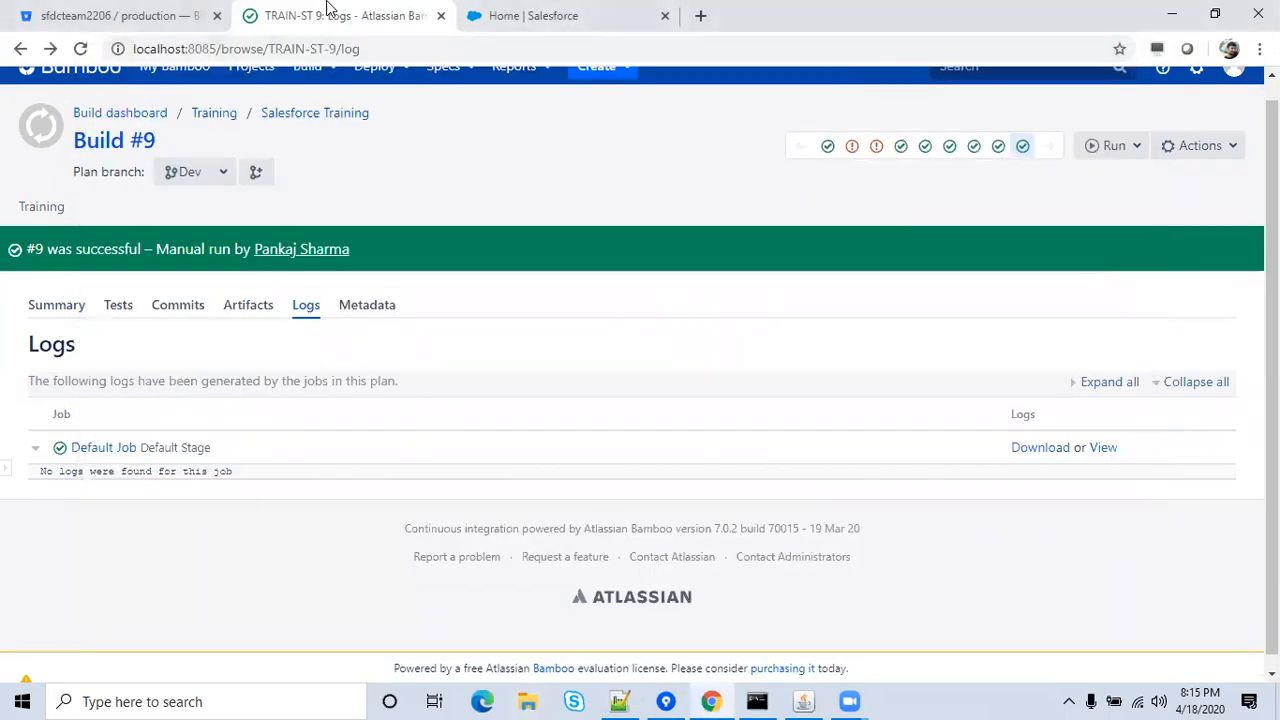
Open the Dev branch's lib folder in Bitbucket's Production repository to see ant-salesforce.jar (22.93 MB).
click(165, 12)
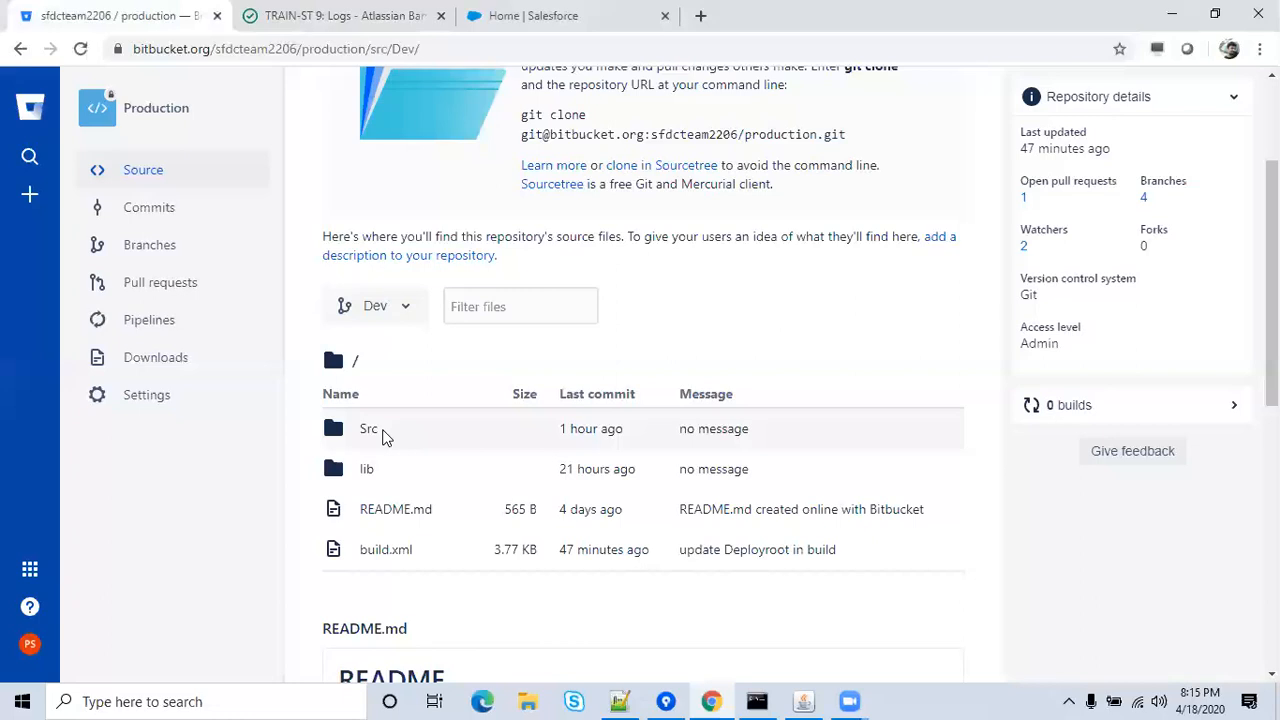
drag(1271, 283, 1271, 341)
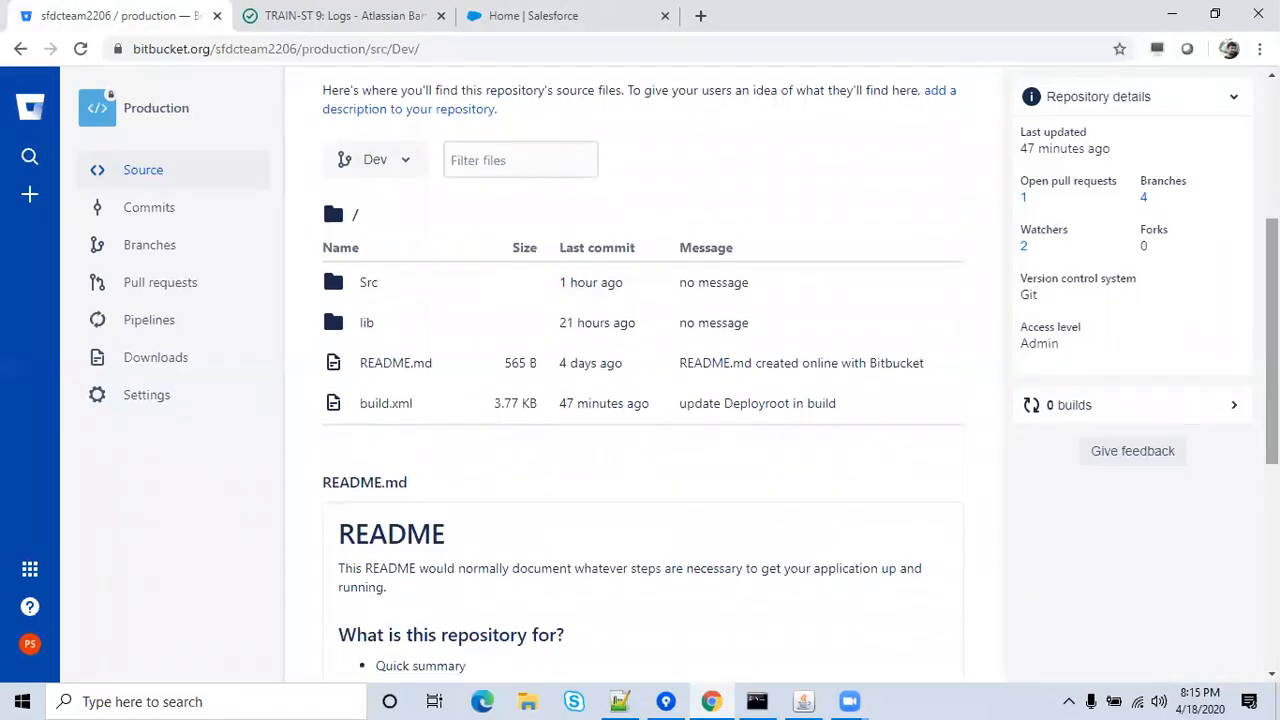
click(367, 326)
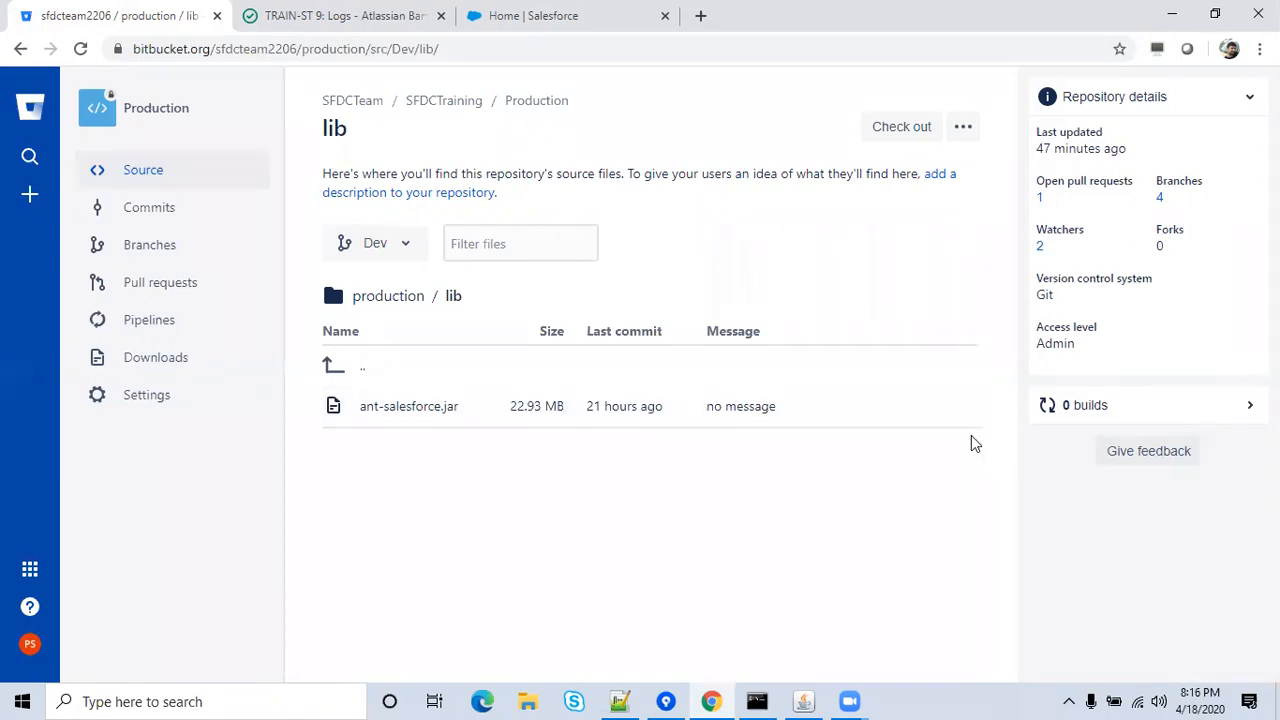
Browse to D:\Ant\salesforce_ant_48.0 in File Explorer.
click(523, 695)
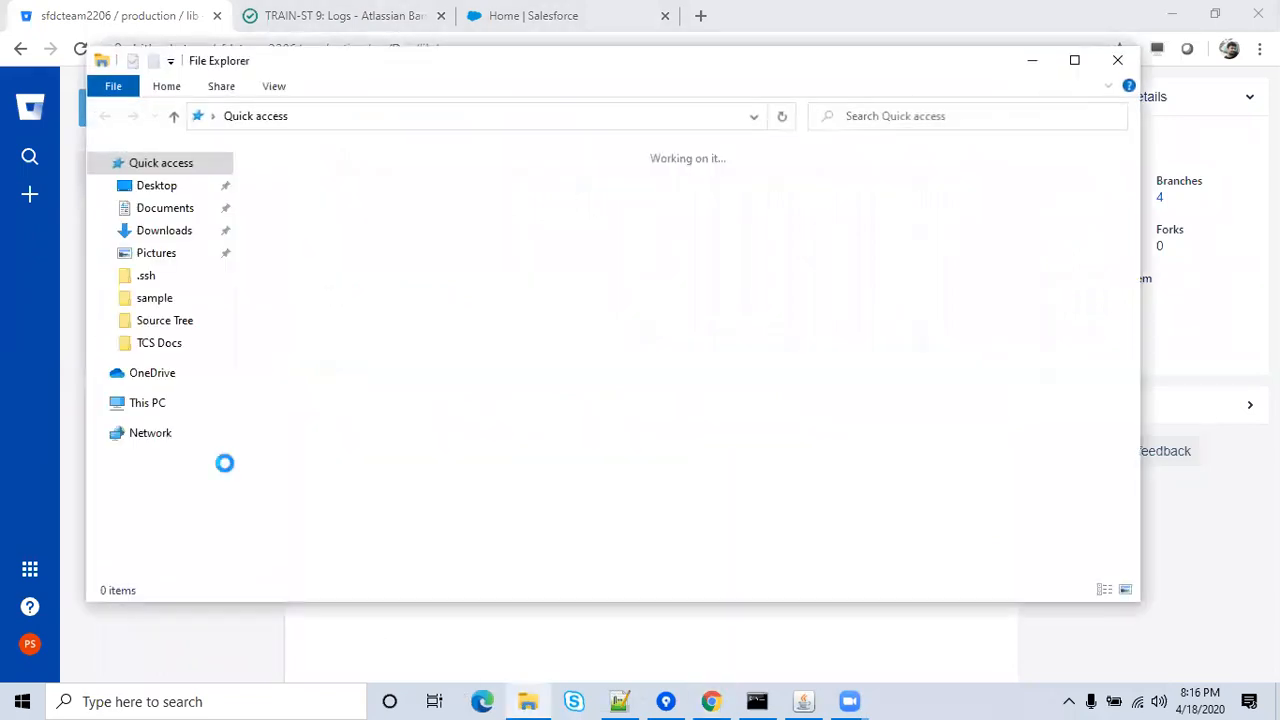
click(146, 402)
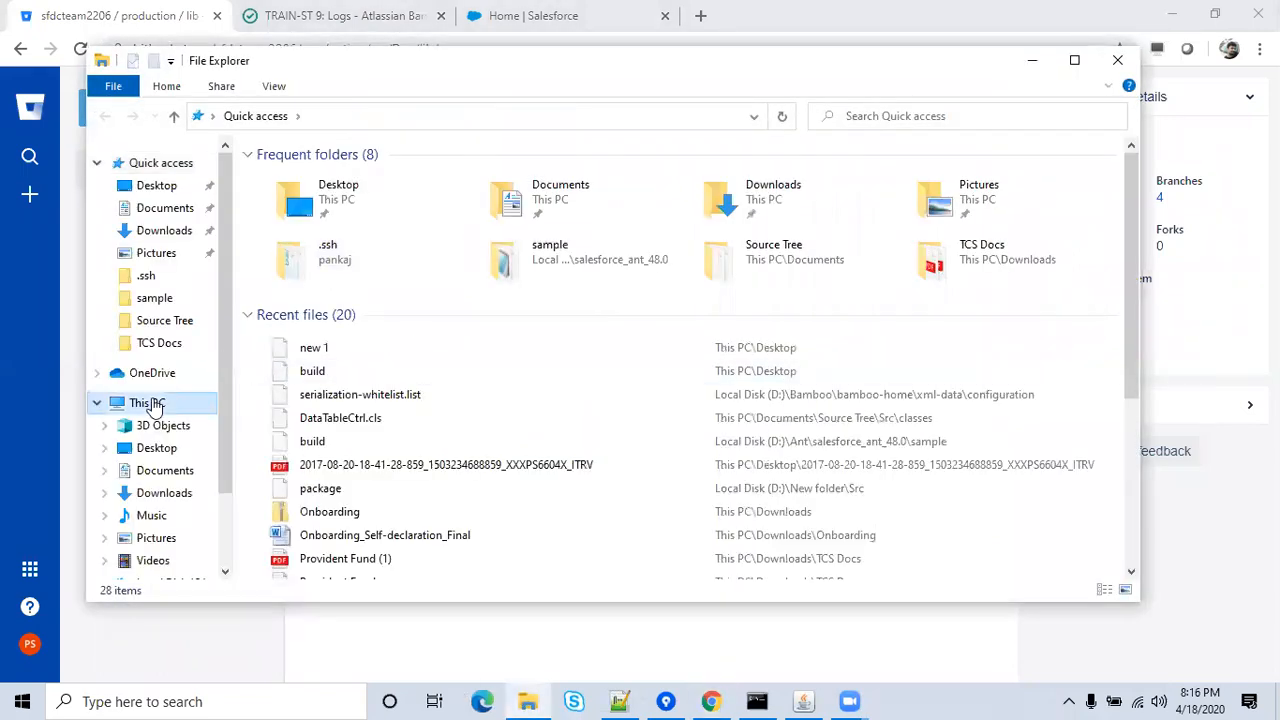
double_click(565, 377)
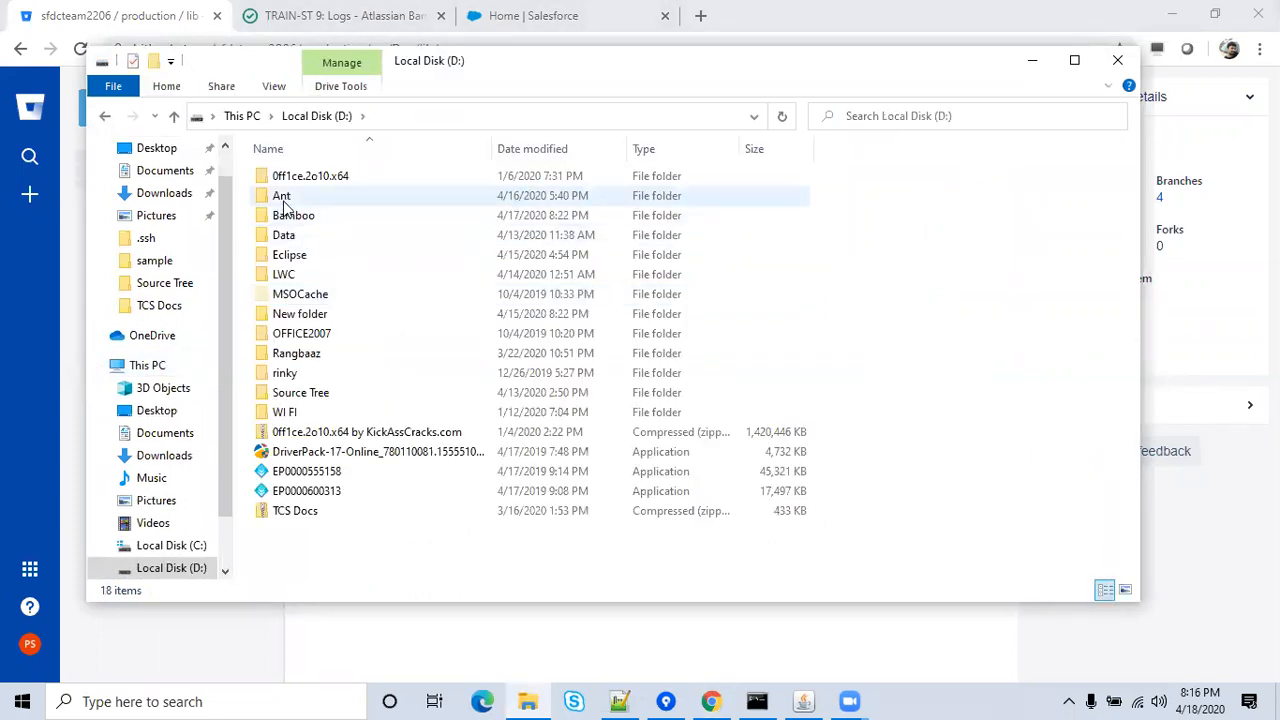
double_click(284, 202)
double_click(308, 200)
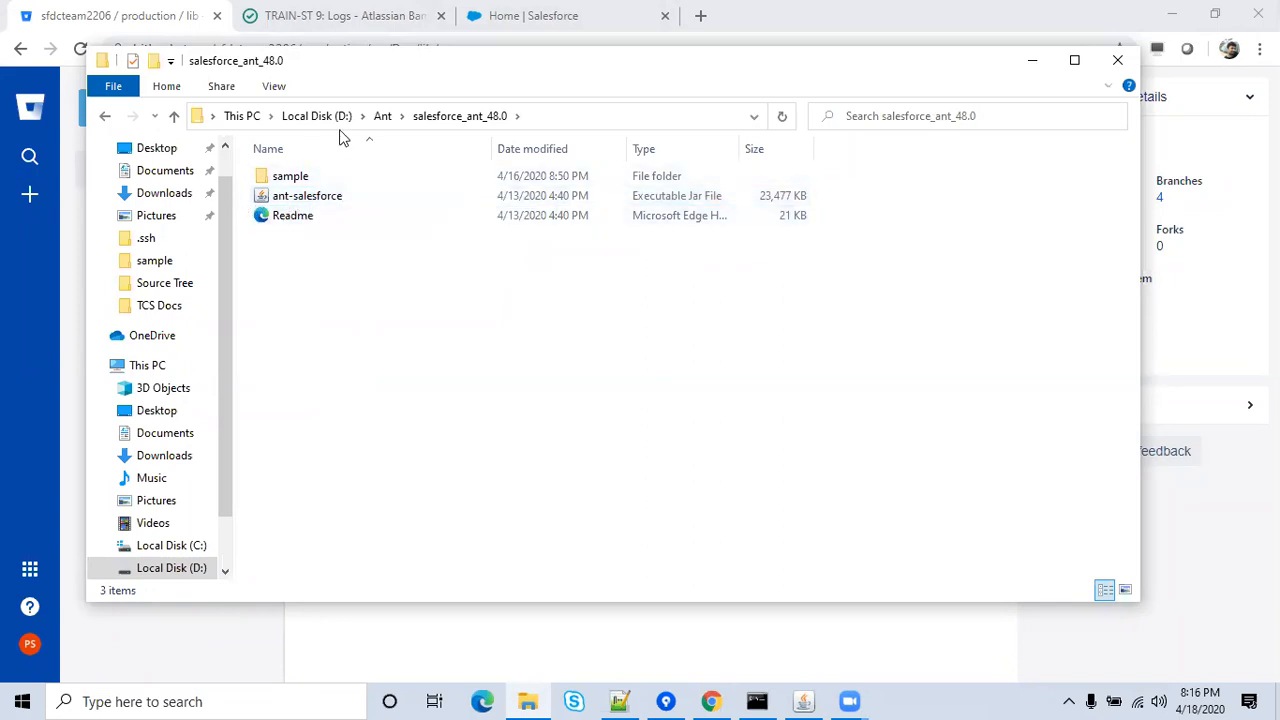
Open the local Documents\Source Tree repository, check its lib folder, and bring up the build file's menu.
click(159, 173)
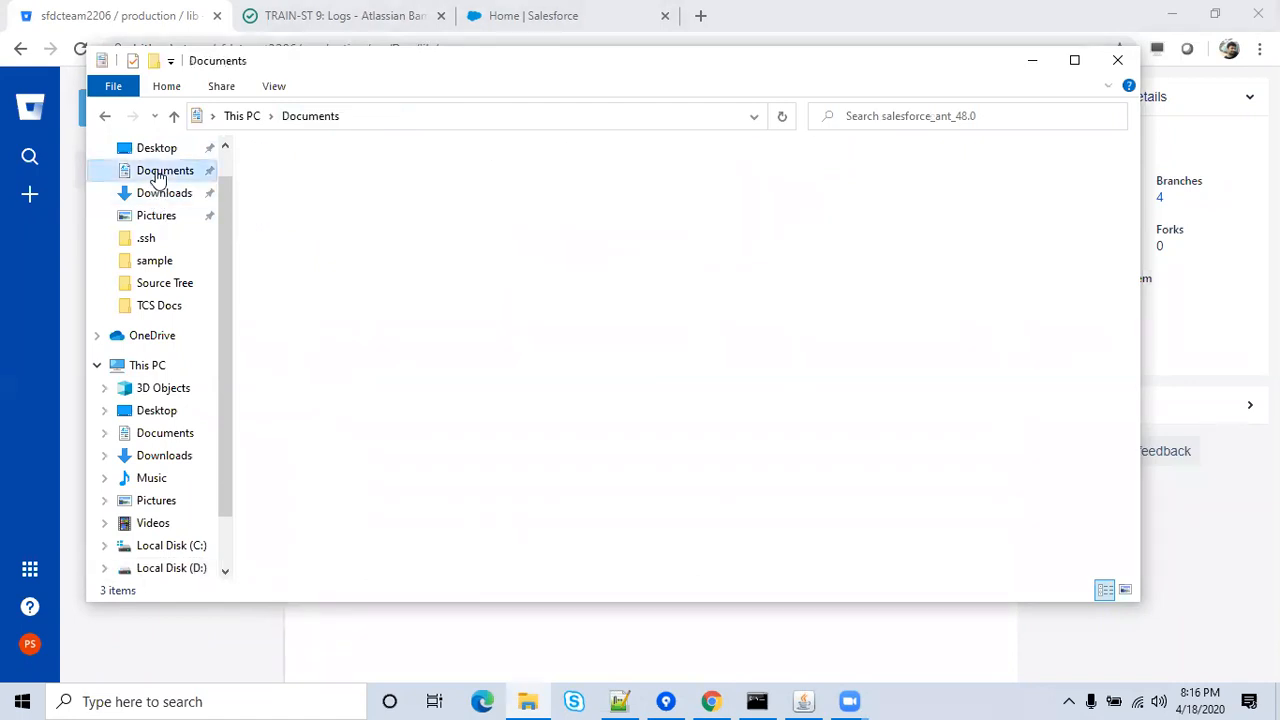
double_click(316, 294)
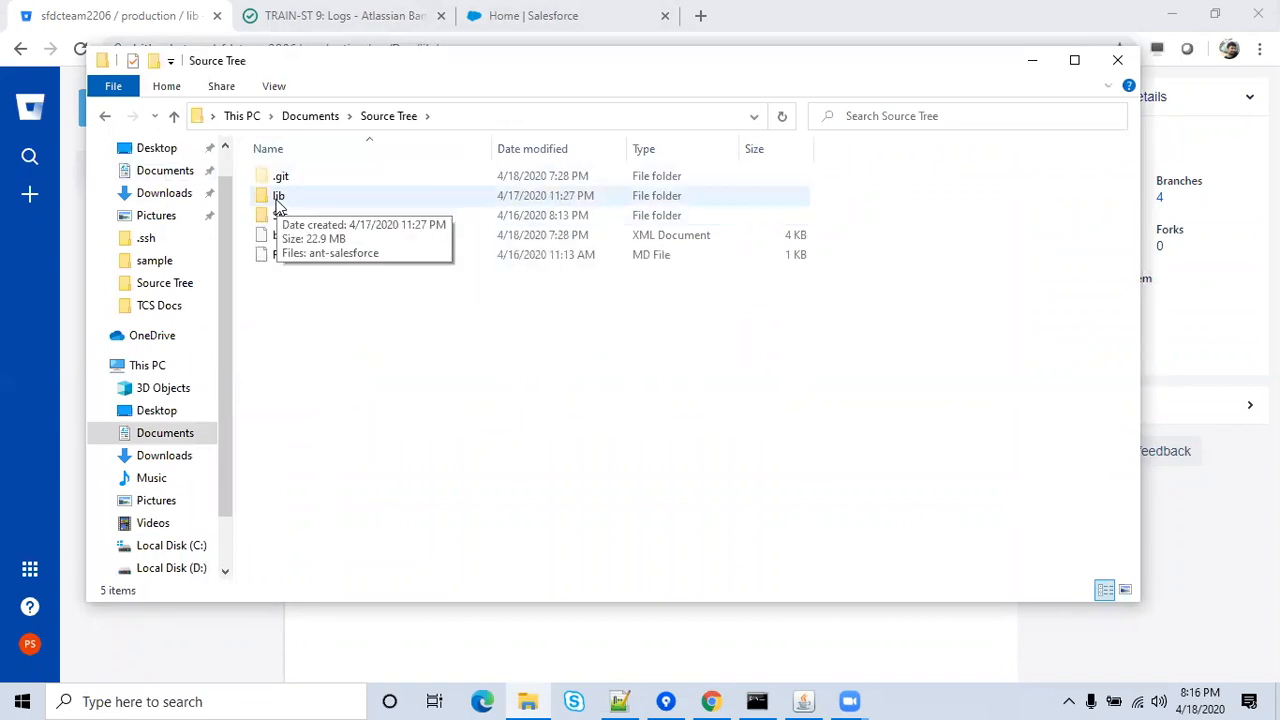
double_click(279, 198)
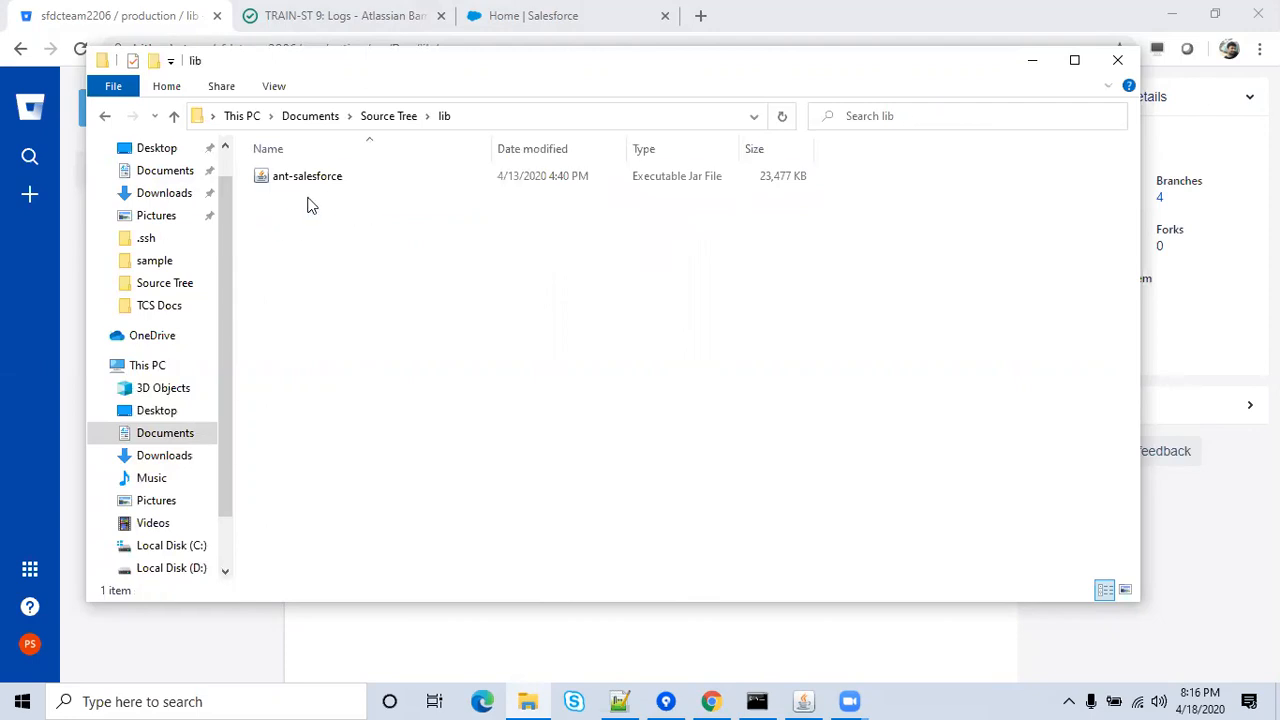
click(390, 116)
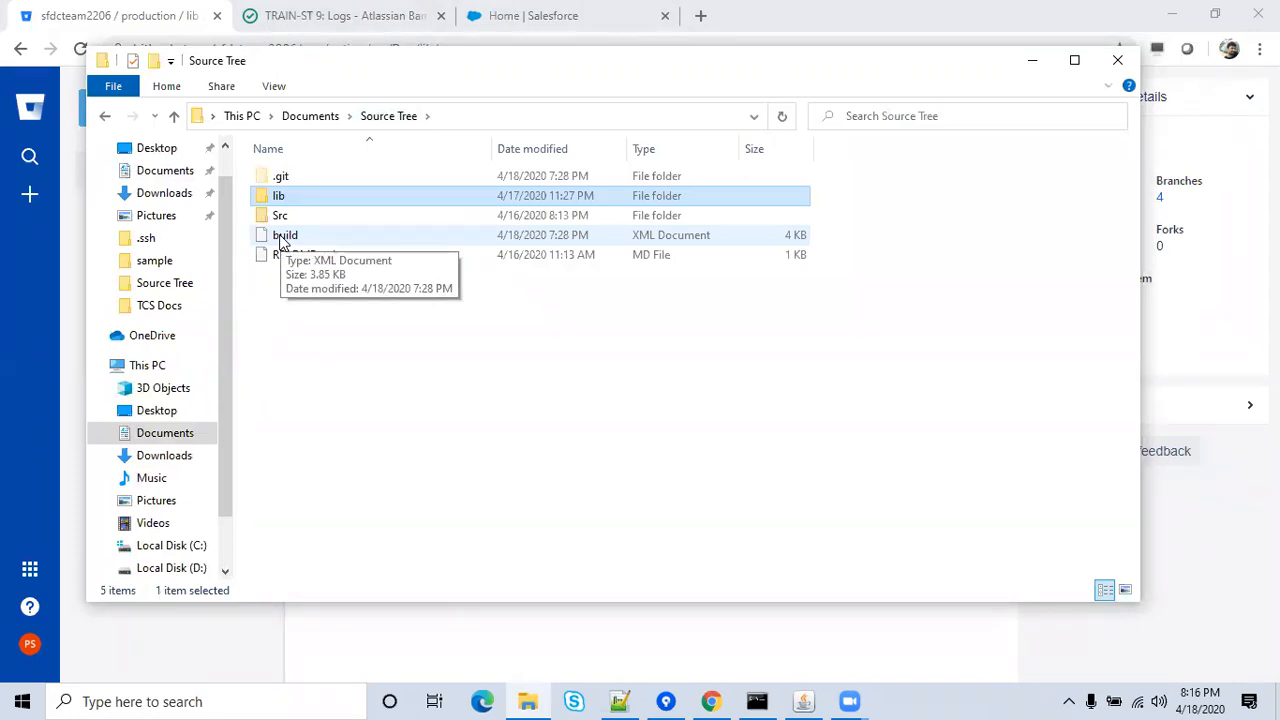
right_click(283, 240)
Open the build file in Notepad++ to view the Ant deploy project, then minimize the editor.
click(340, 290)
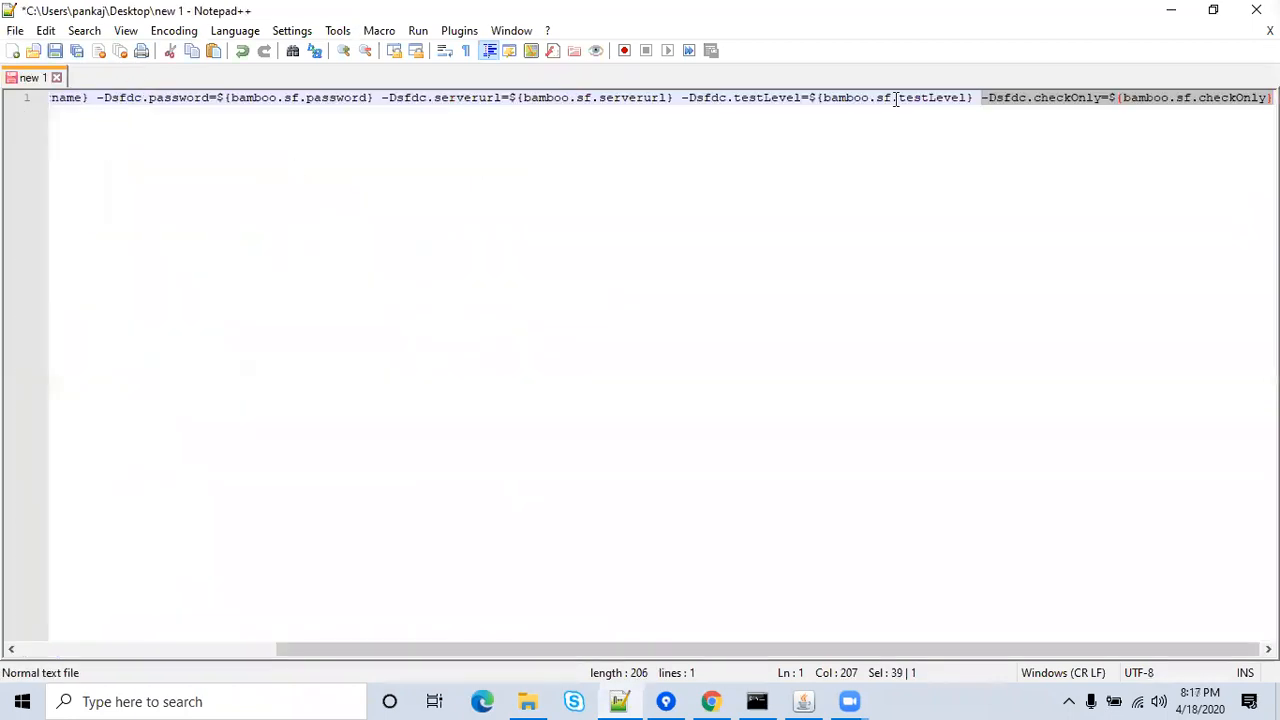
click(1152, 10)
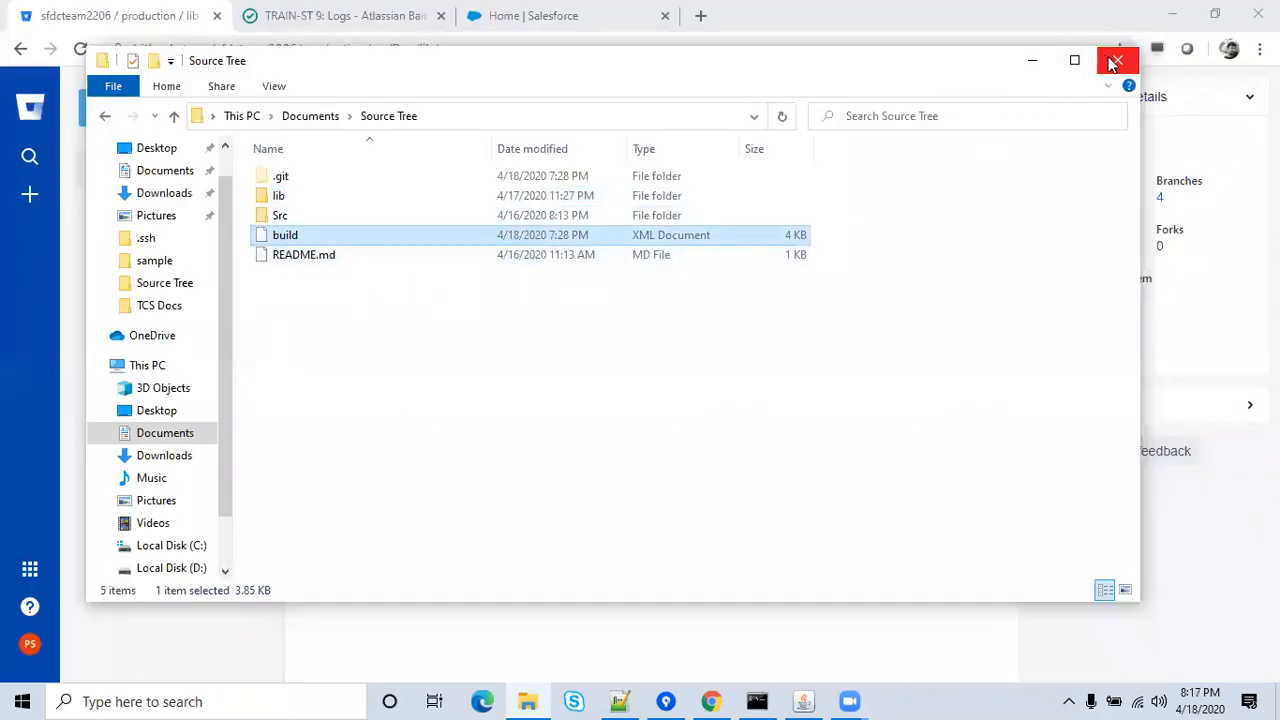
Close Explorer and open the Actions list on Bamboo's TRAIN-ST Build #9 page.
click(1115, 62)
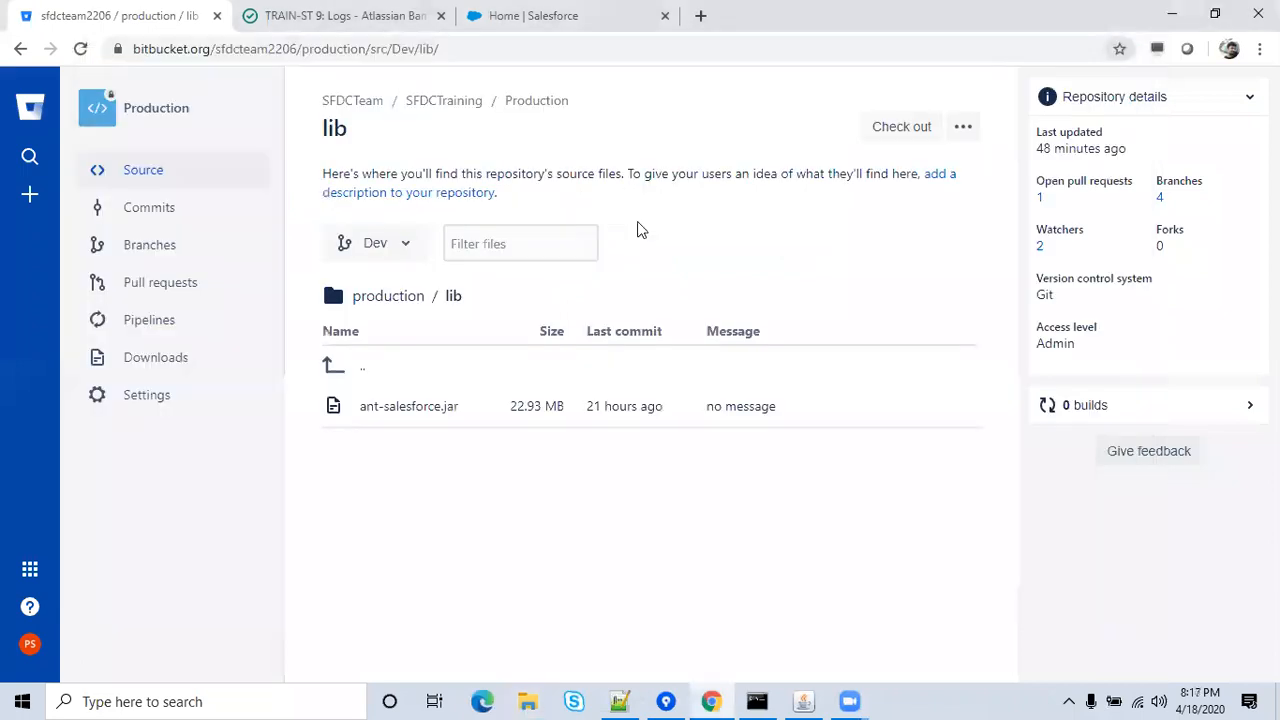
click(378, 10)
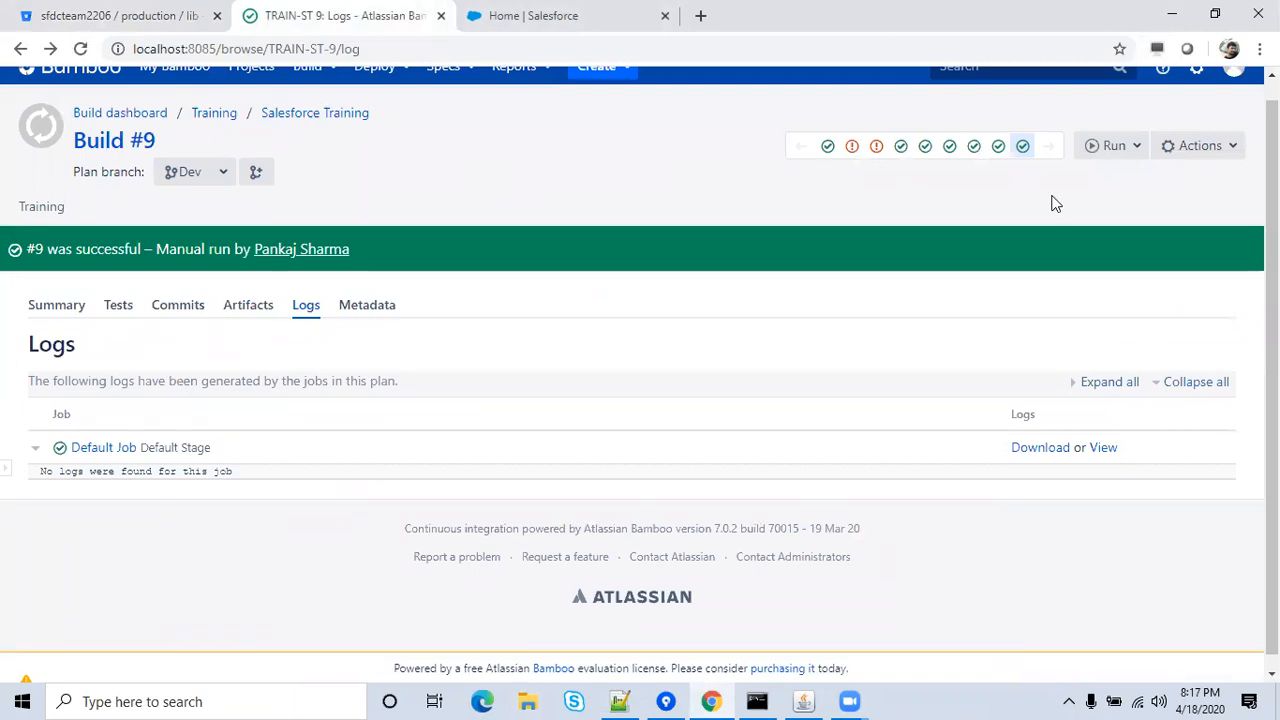
click(1192, 152)
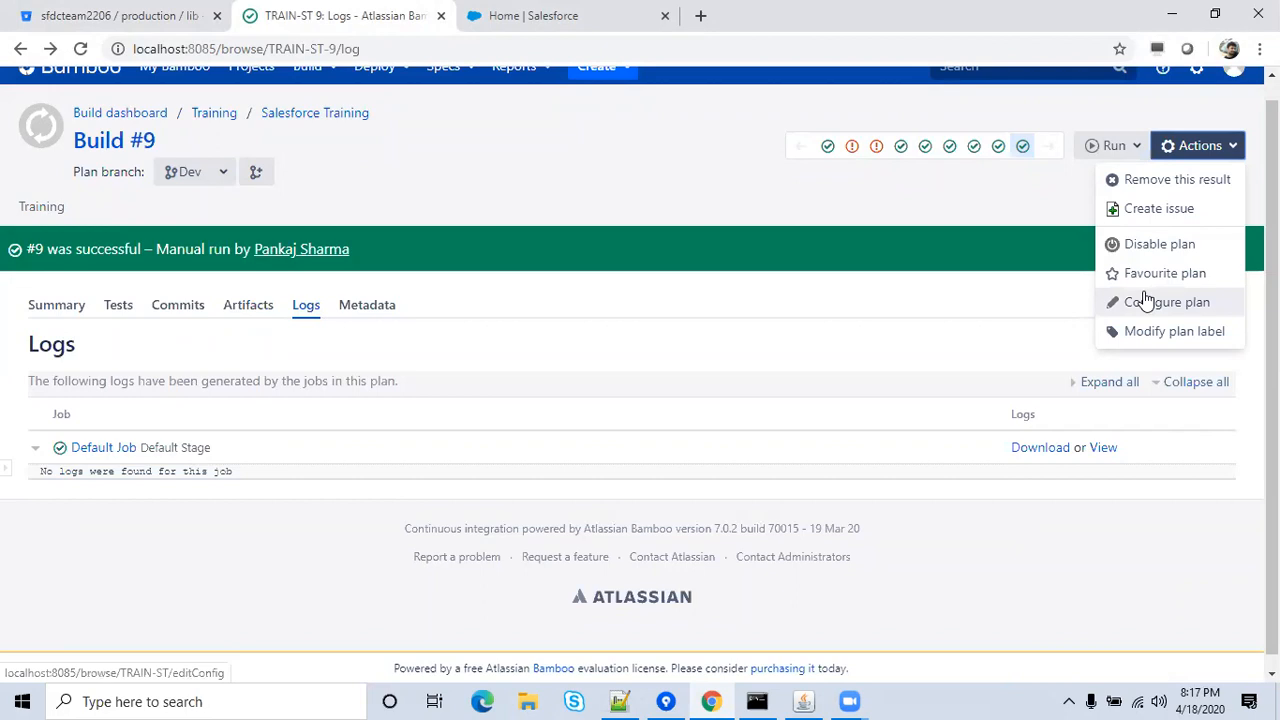
Delete the plan's existing Repository polling trigger on its Triggers configuration and start adding a new trigger.
click(1145, 300)
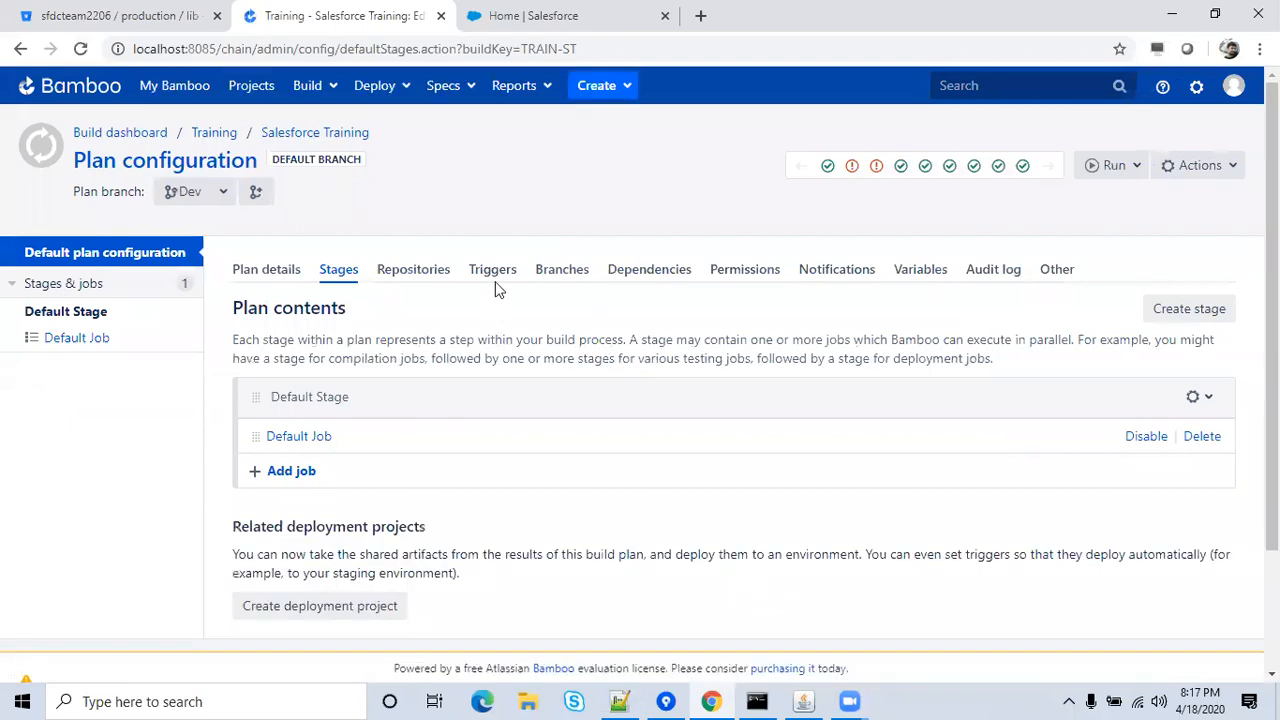
click(492, 270)
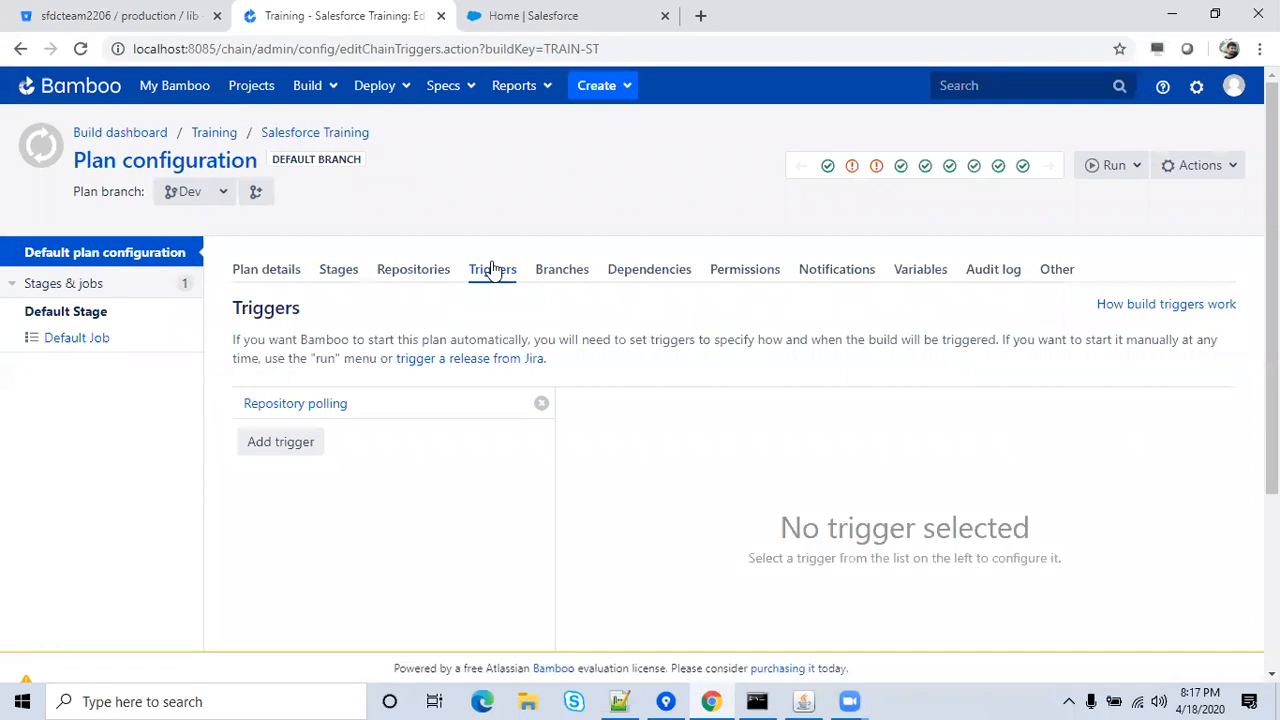
click(305, 410)
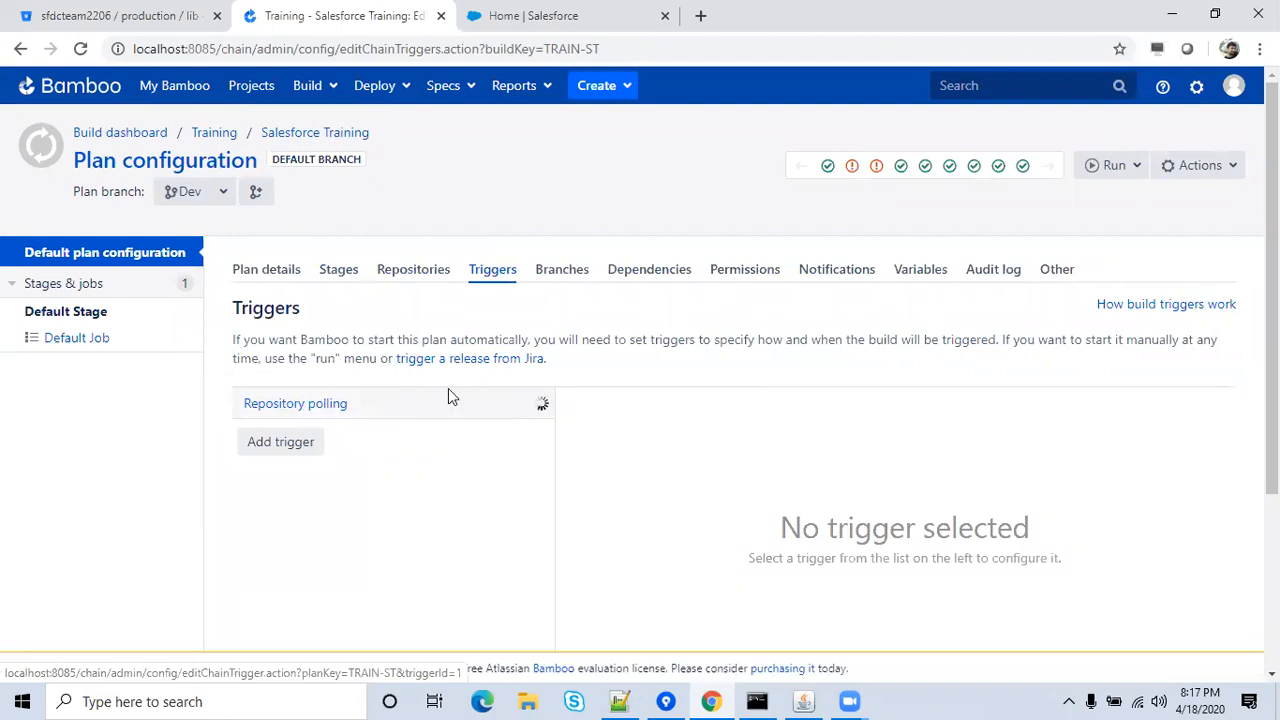
drag(1271, 380, 1271, 498)
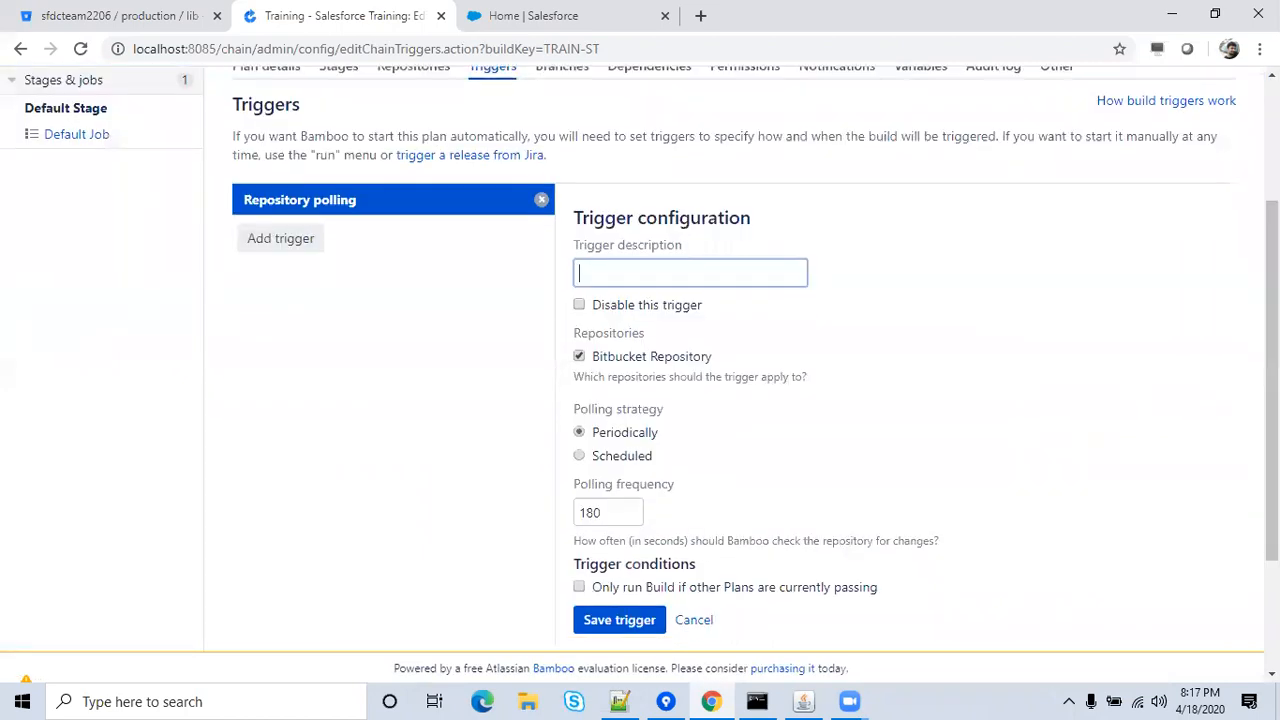
click(541, 201)
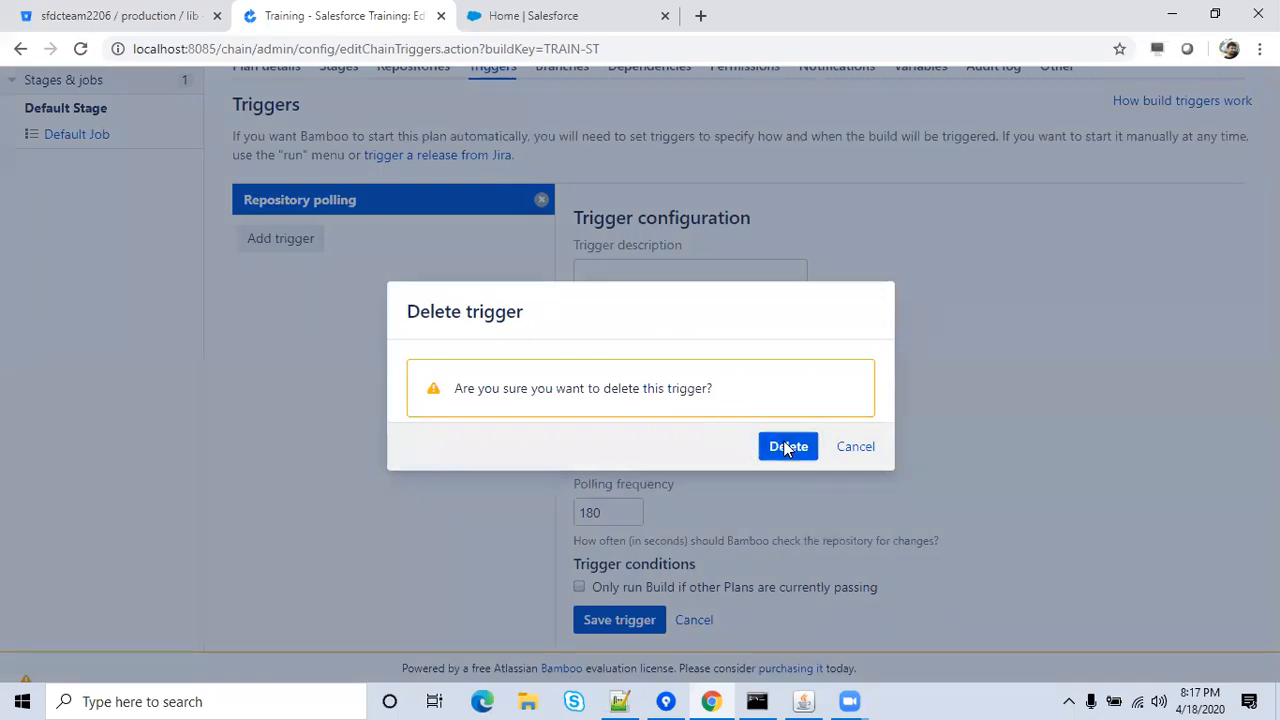
click(786, 447)
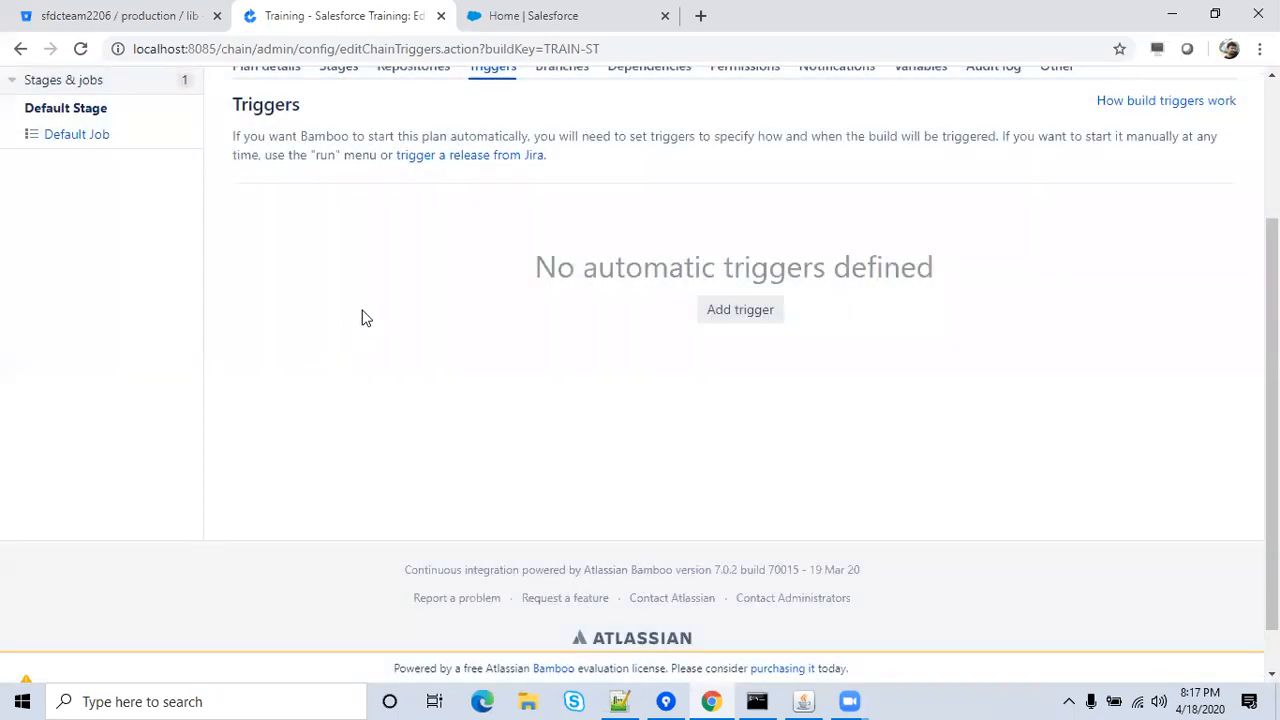
click(717, 309)
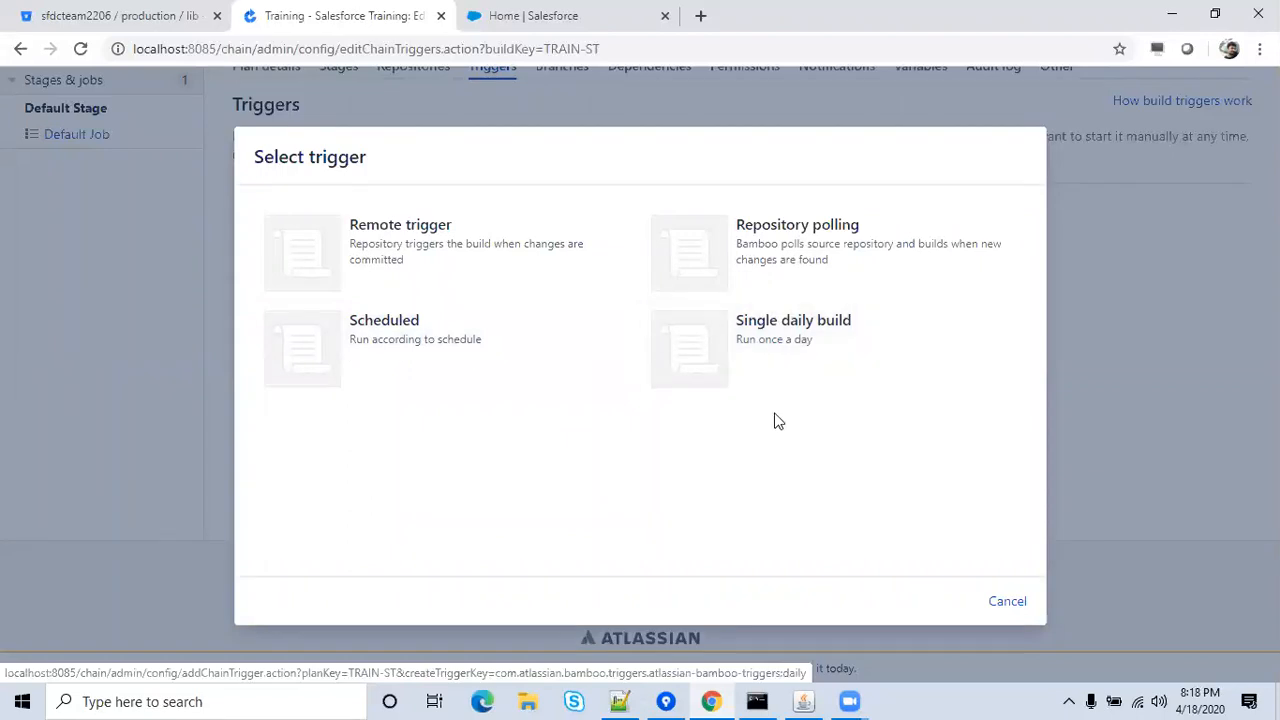
Add and save a Remote trigger described as 'Polling from Repo'.
click(385, 230)
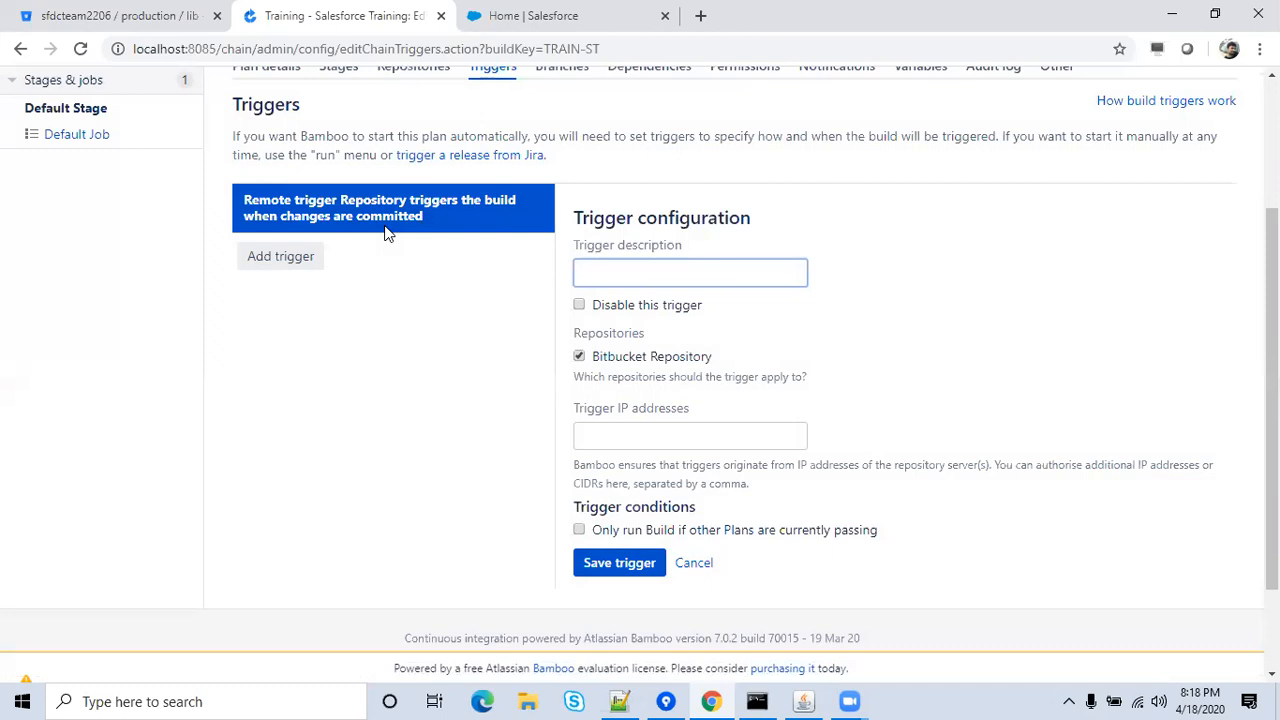
text(Polling from Repo)
click(800, 320)
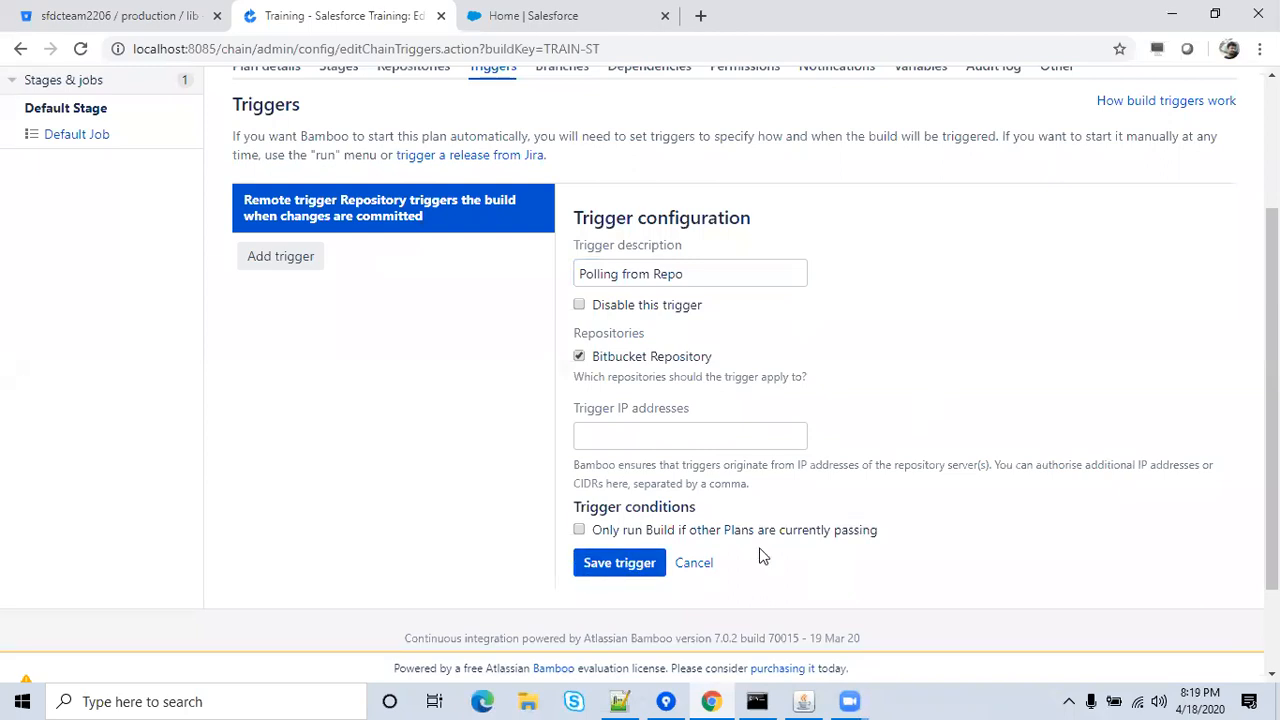
click(622, 564)
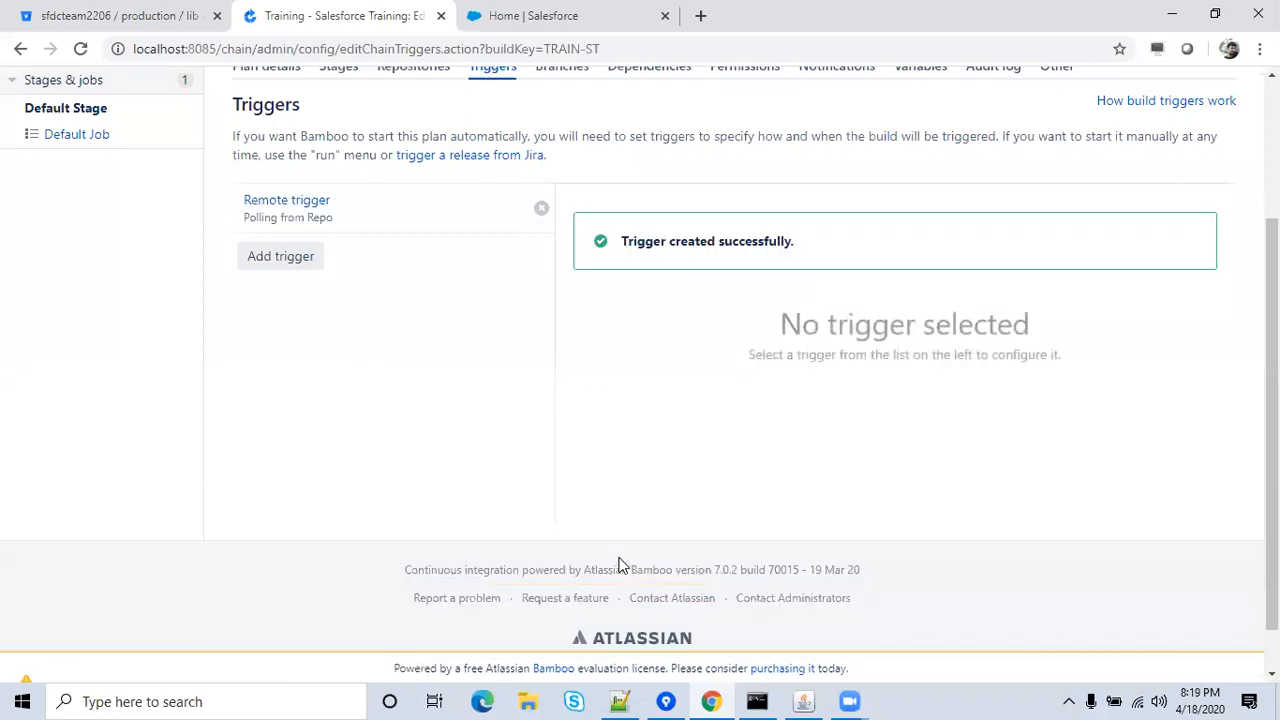
Open a file browser on the Documents folder, then close it again.
drag(1272, 400, 1272, 260)
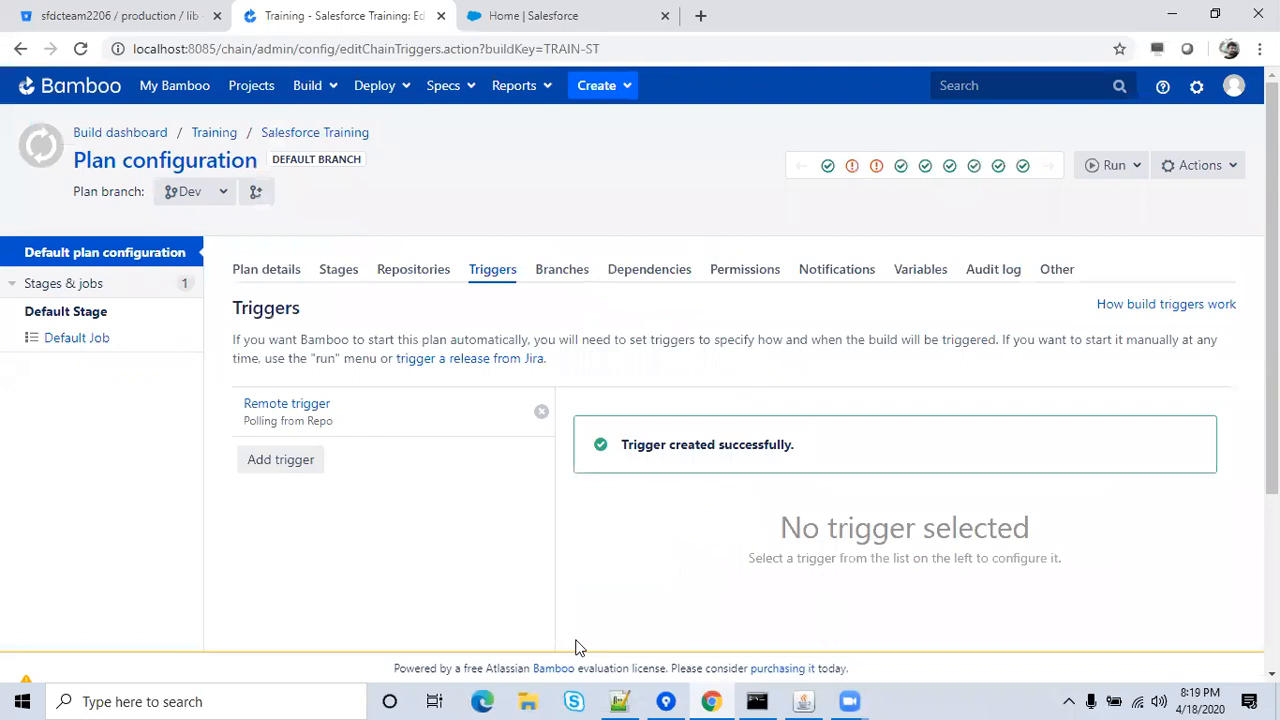
key(super+e)
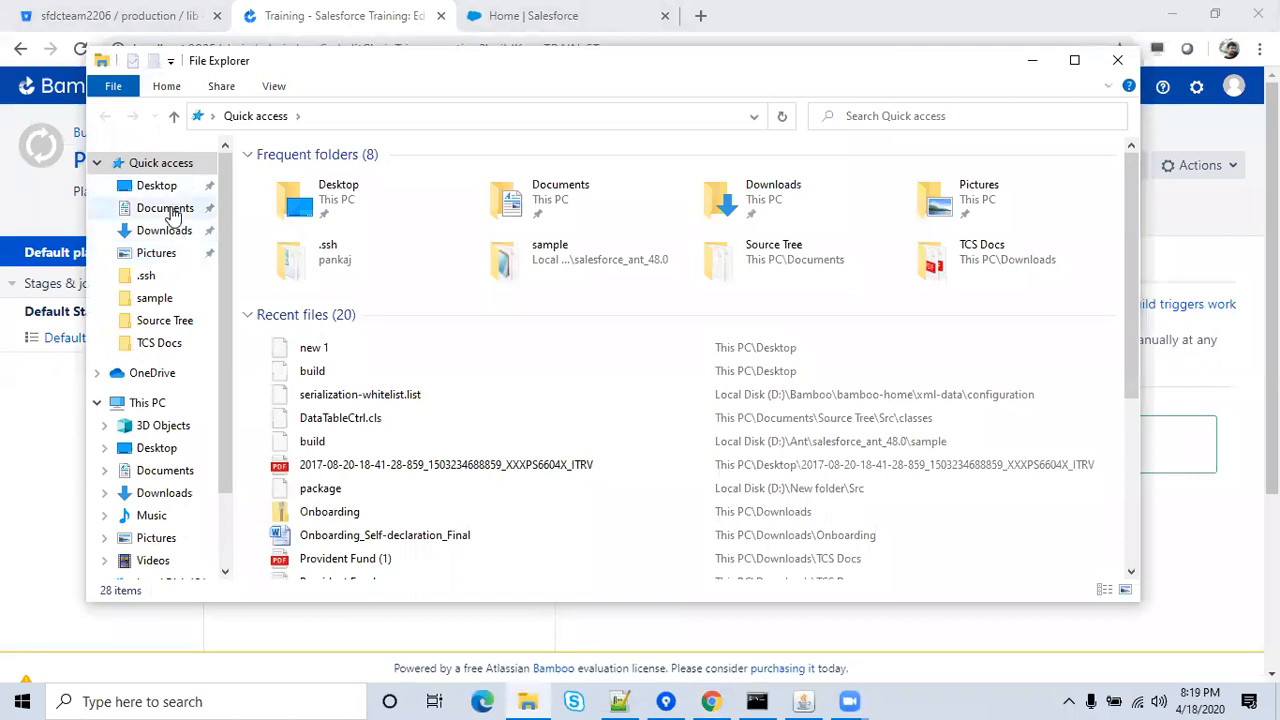
click(170, 210)
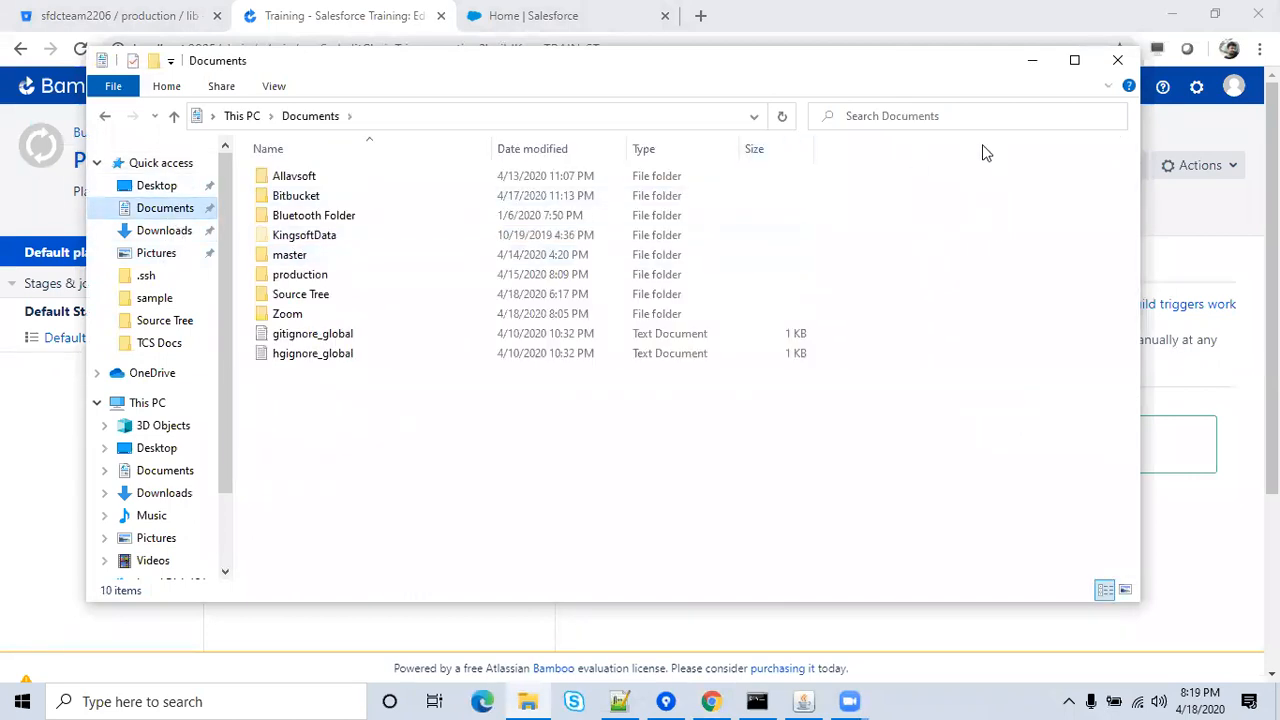
click(1119, 62)
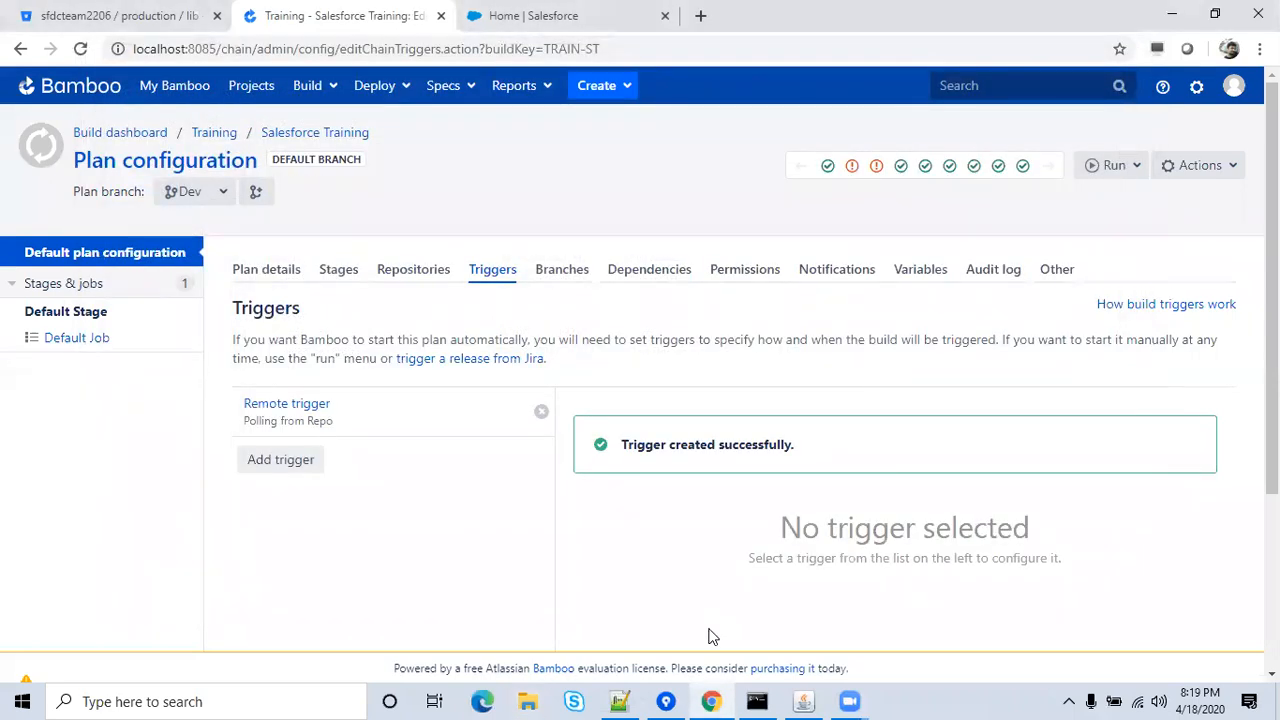
From Sourcetree, open the repository's Src\classes folder and edit ChangePasswordController.cls in Notepad++.
click(666, 702)
click(778, 366)
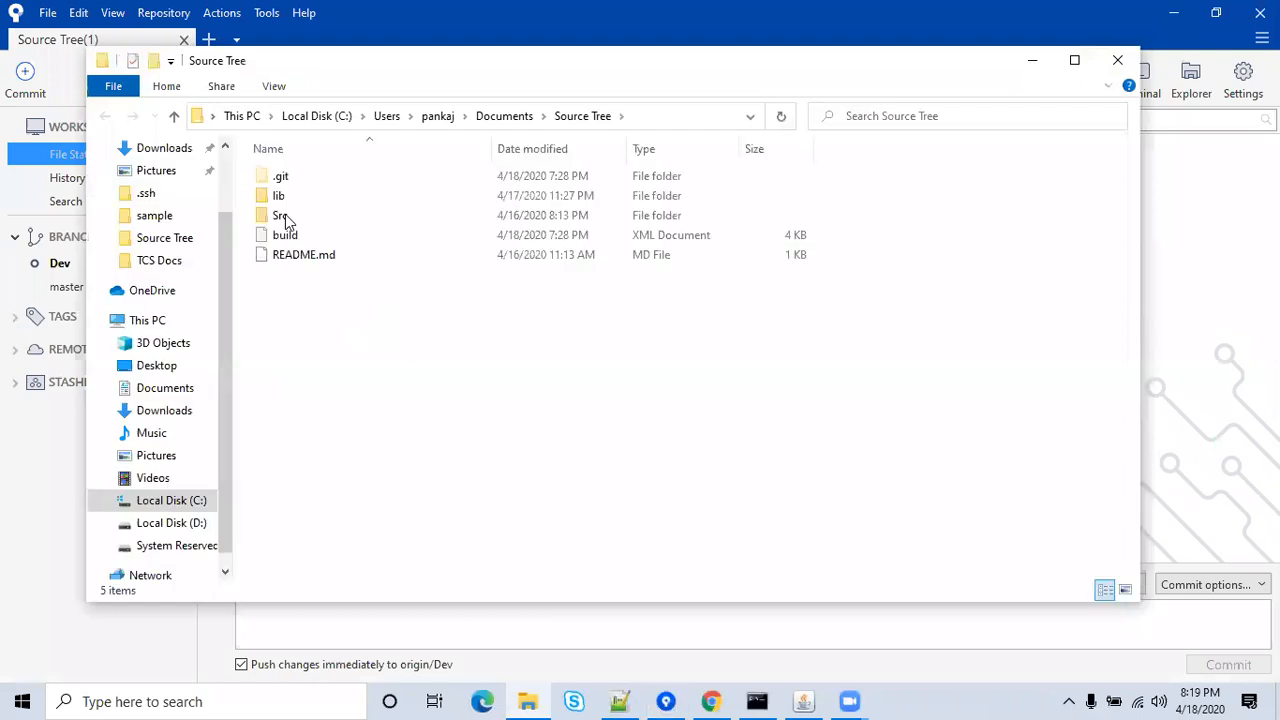
click(284, 216)
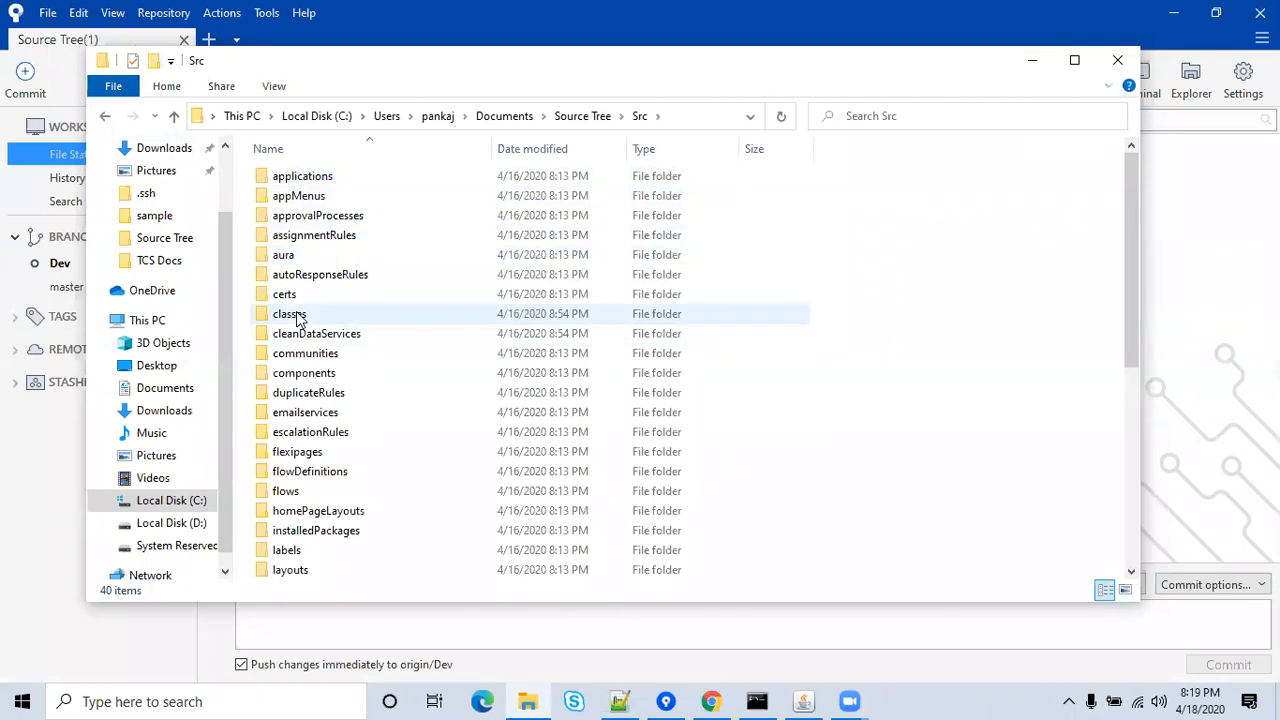
double_click(296, 318)
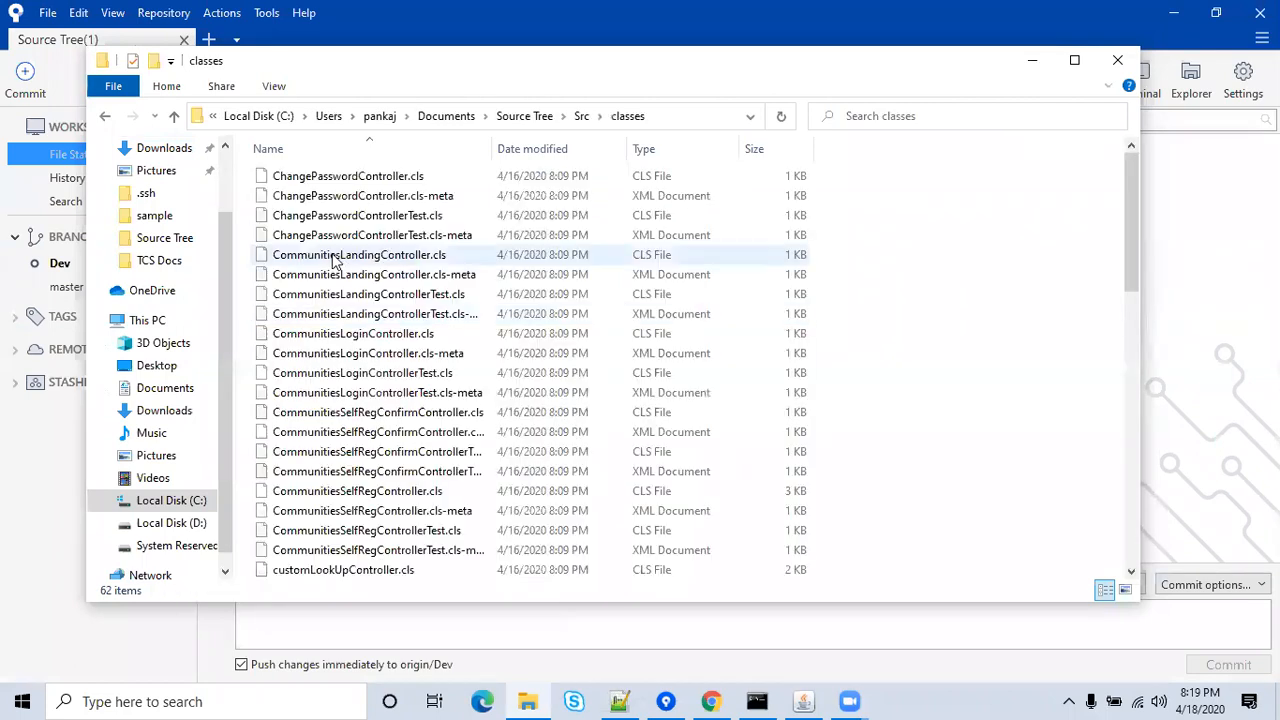
click(370, 178)
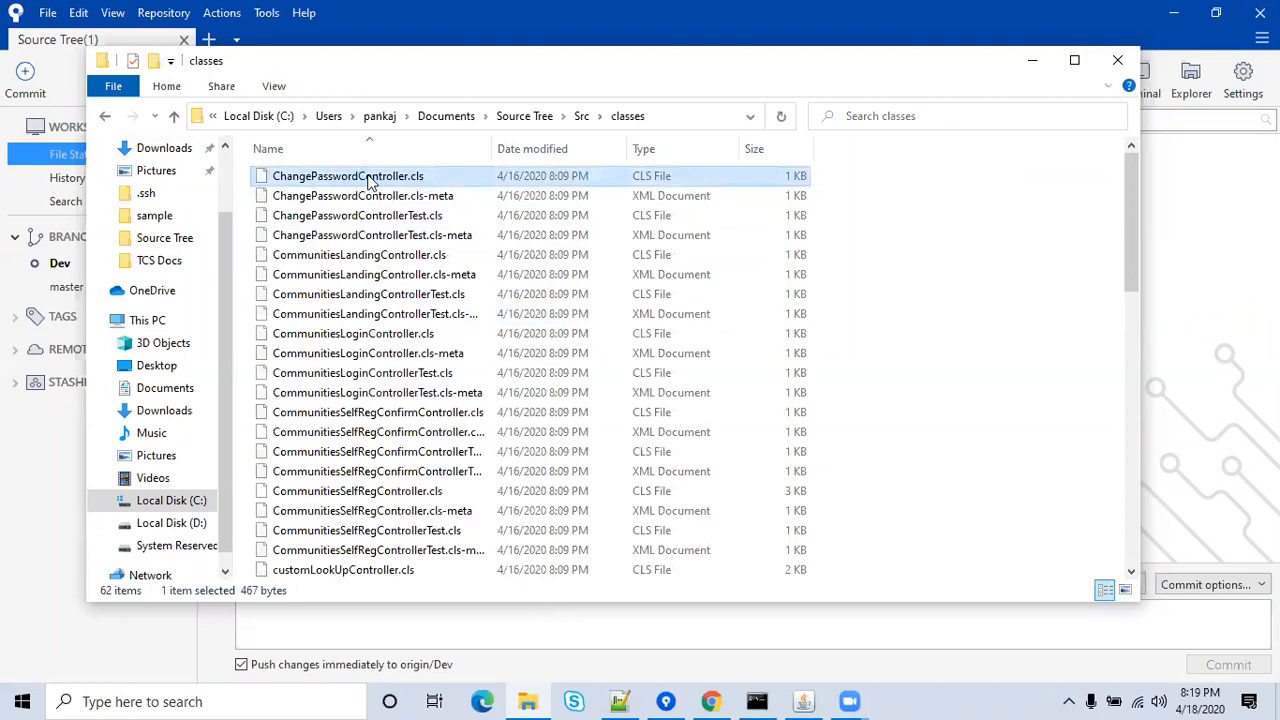
right_click(370, 178)
click(415, 210)
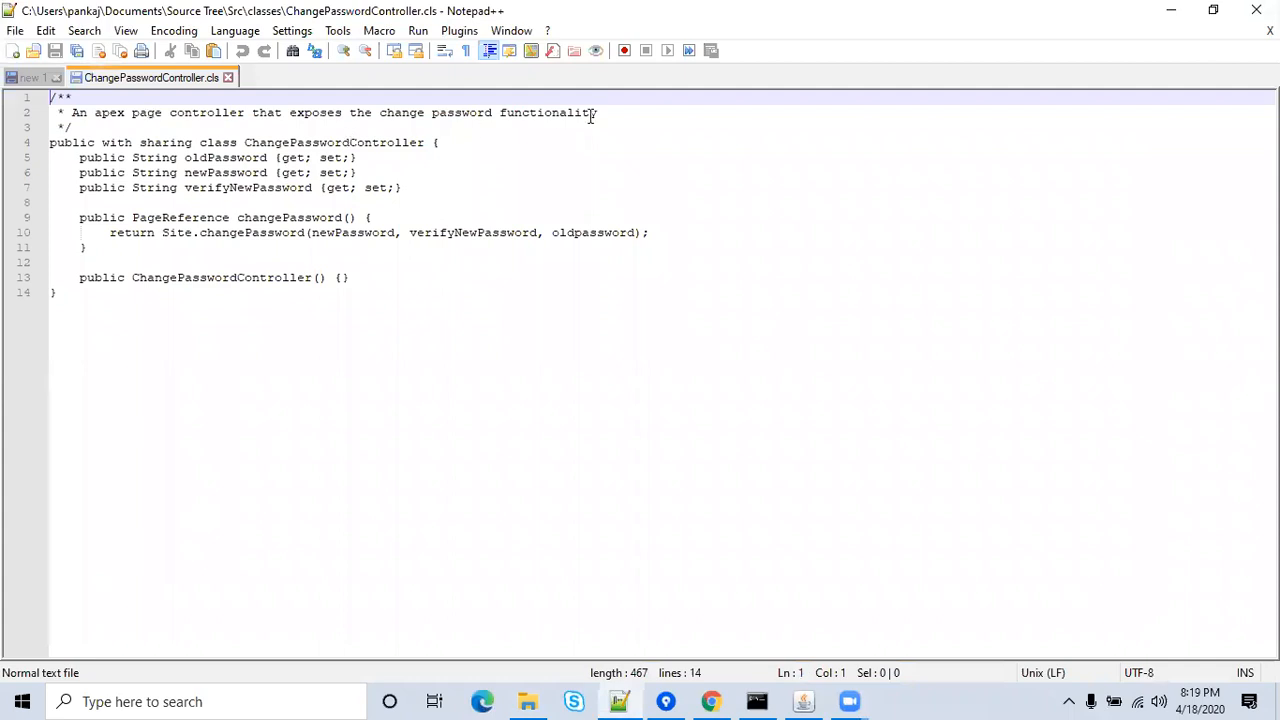
Append 'Test Comments;dshfslhdjcvsbdbs' to line 2 of ChangePasswordController.cls and save it.
click(621, 108)
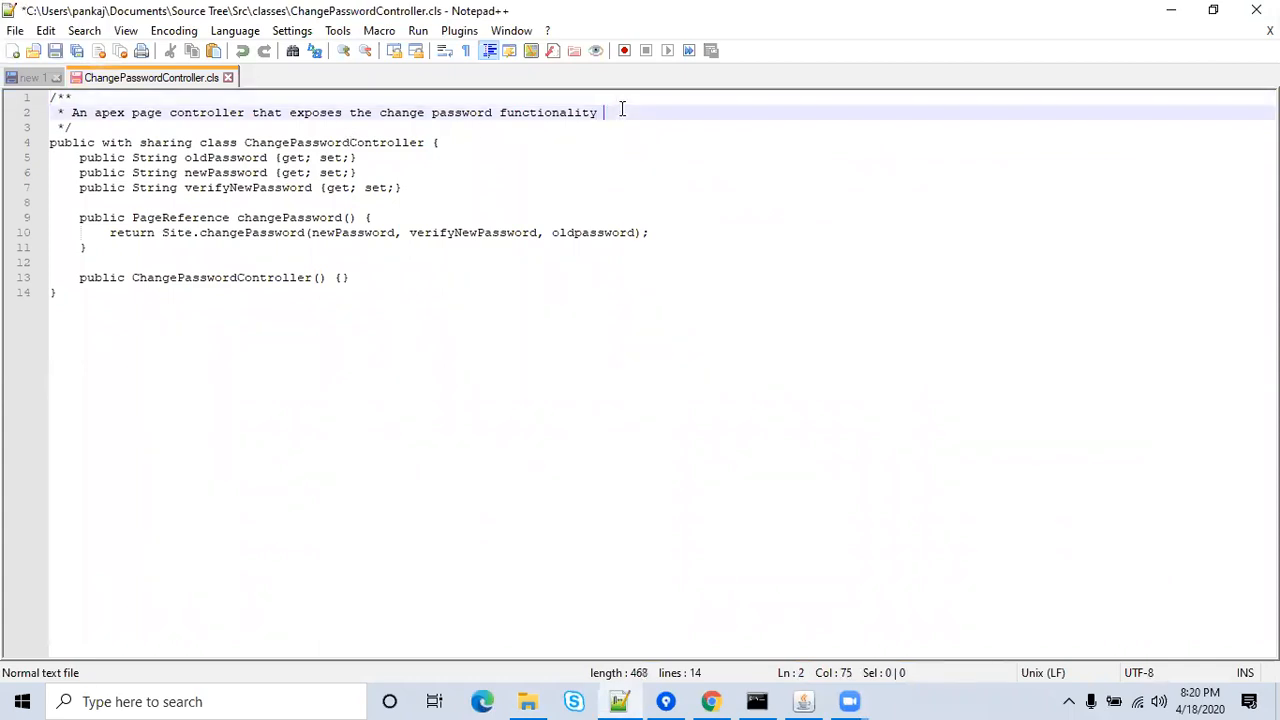
text(Test Comments;)
text(dshfslhdjcvsbdb)
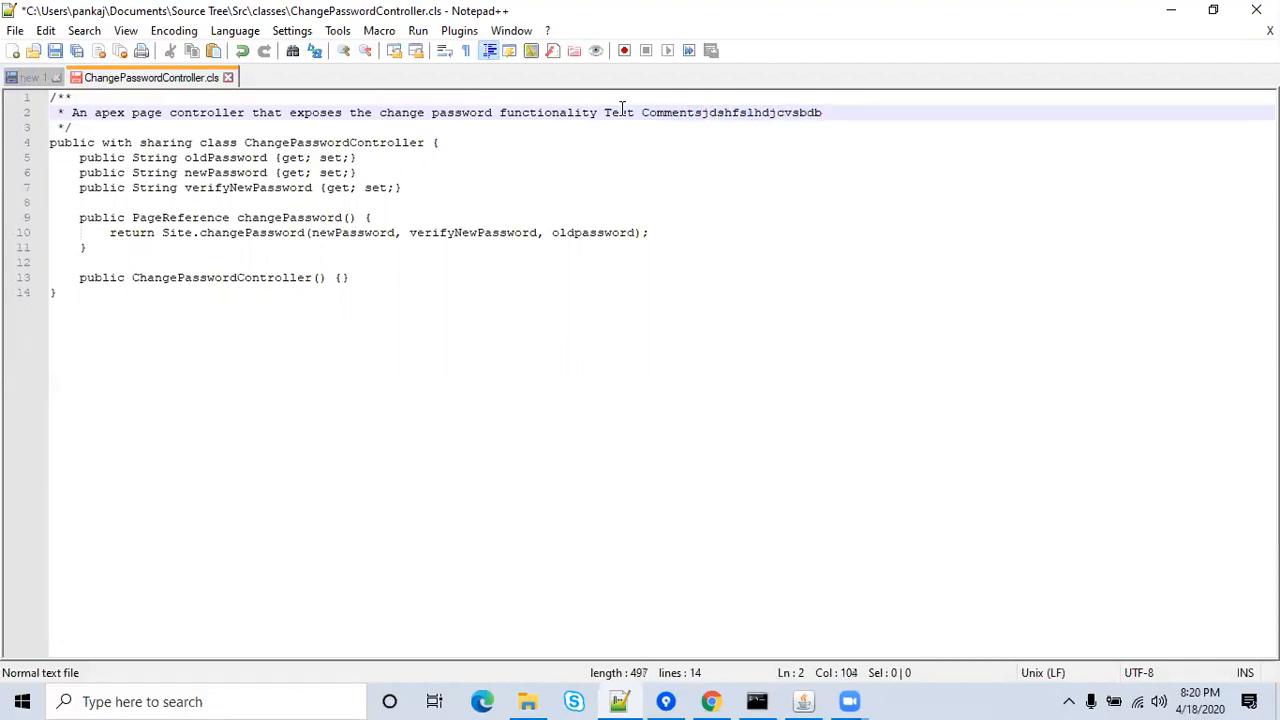
text(s)
click(232, 199)
key(ctrl+s)
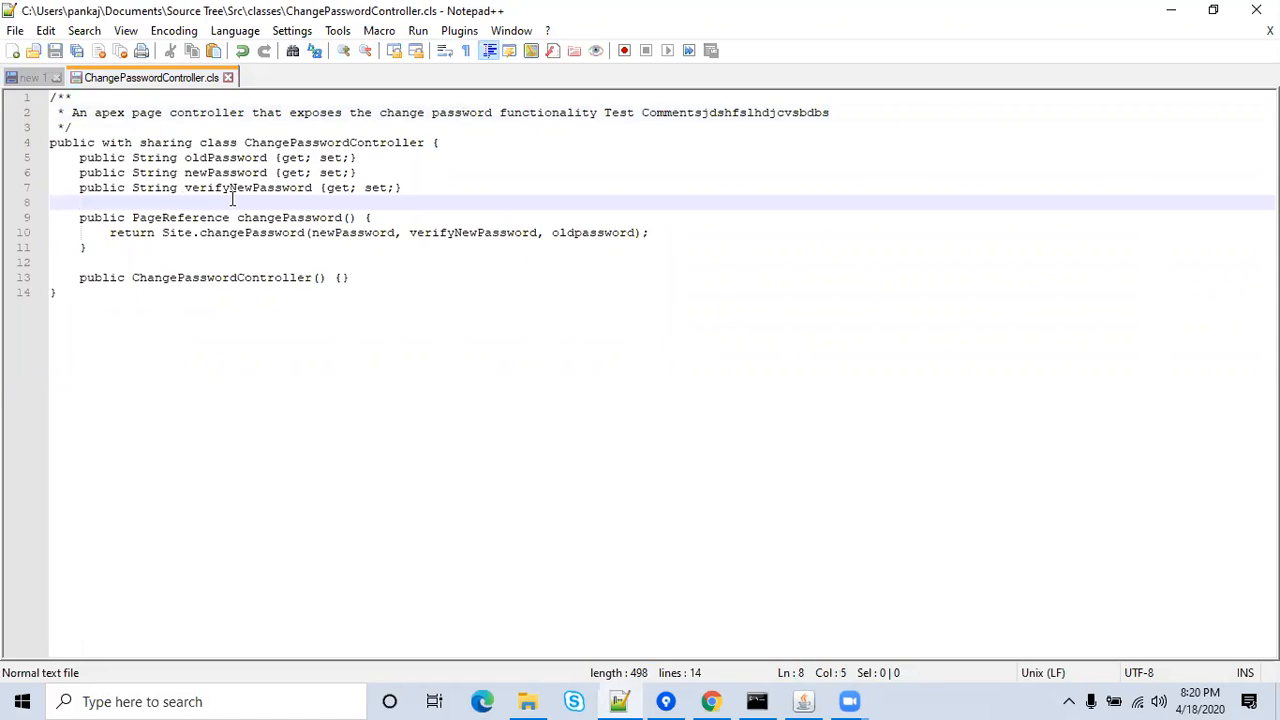
Close the file, minimize Notepad++, and close the classes folder window.
click(228, 77)
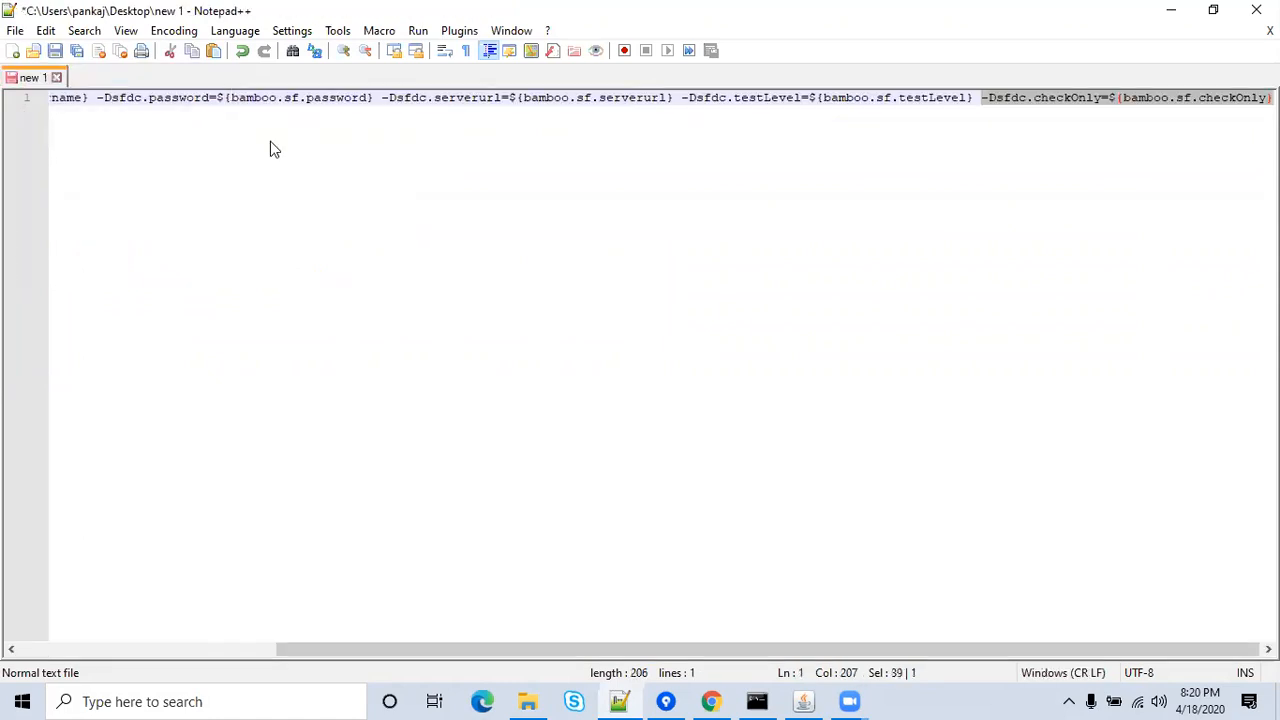
click(1171, 10)
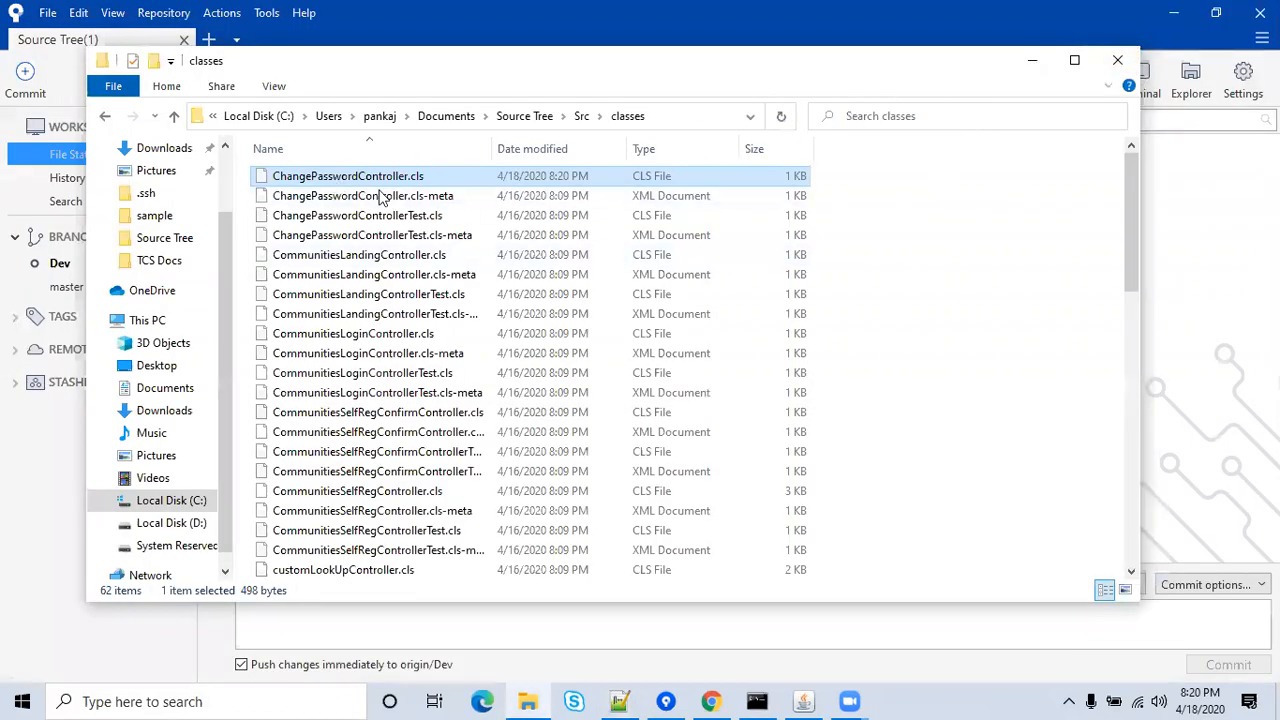
click(1117, 60)
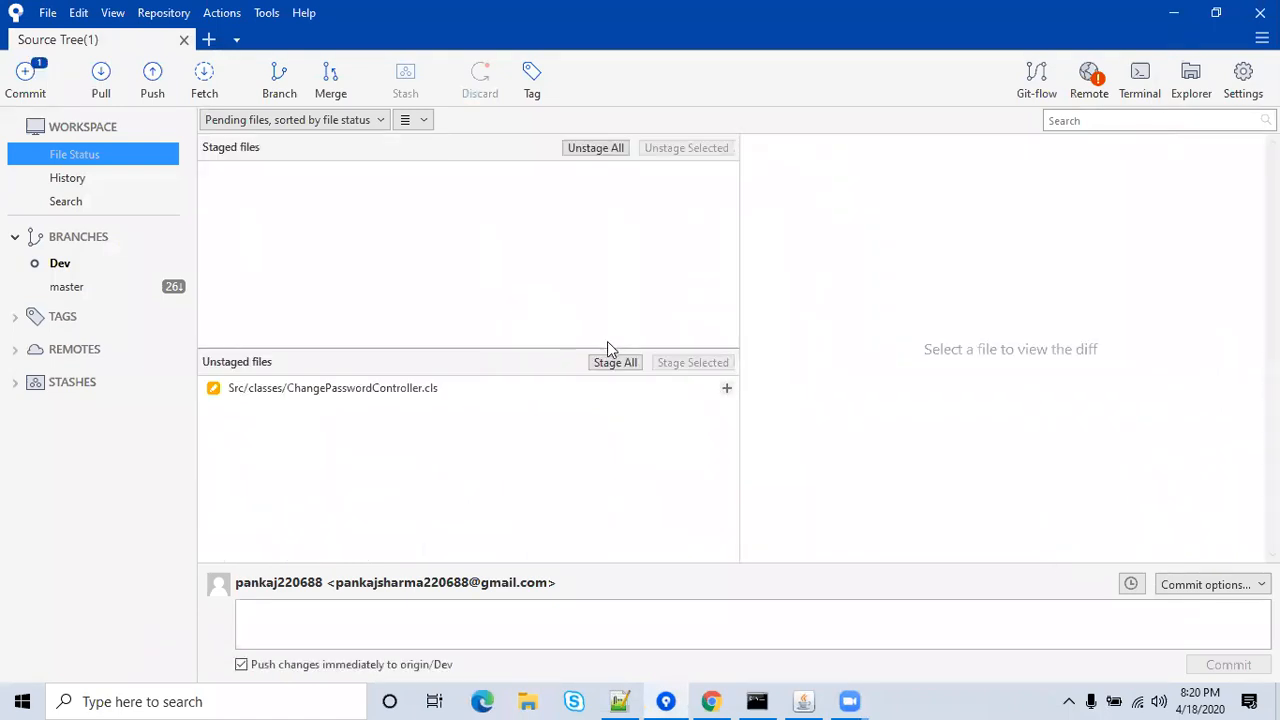
Stage all changes, commit as 'Test Pulling by triggers' with push to origin/Dev, then minimize Sourcetree.
click(613, 363)
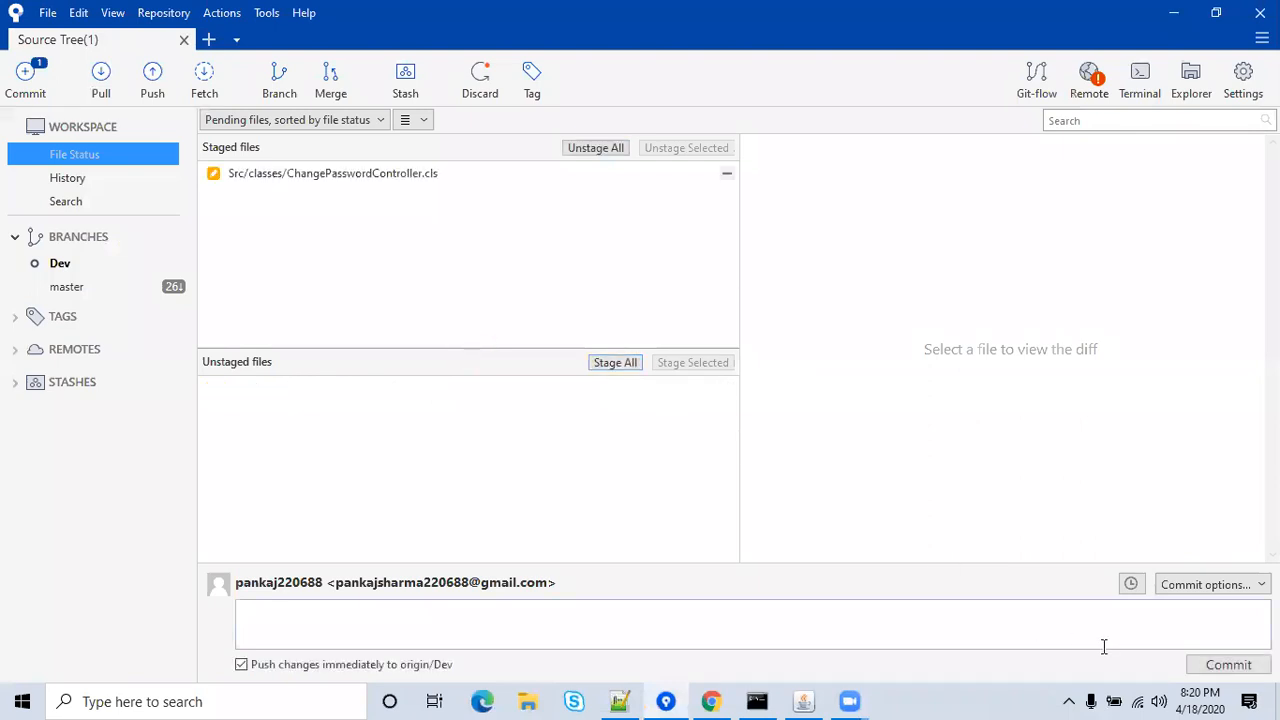
click(1059, 631)
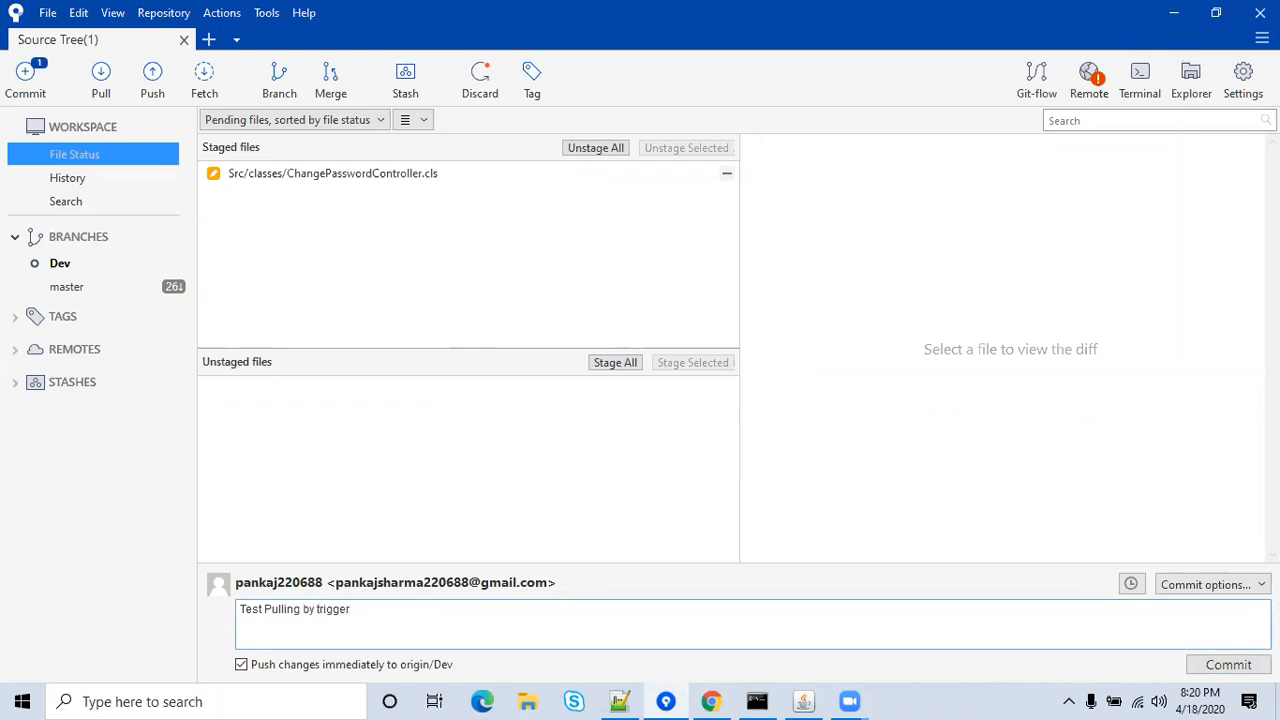
click(1229, 672)
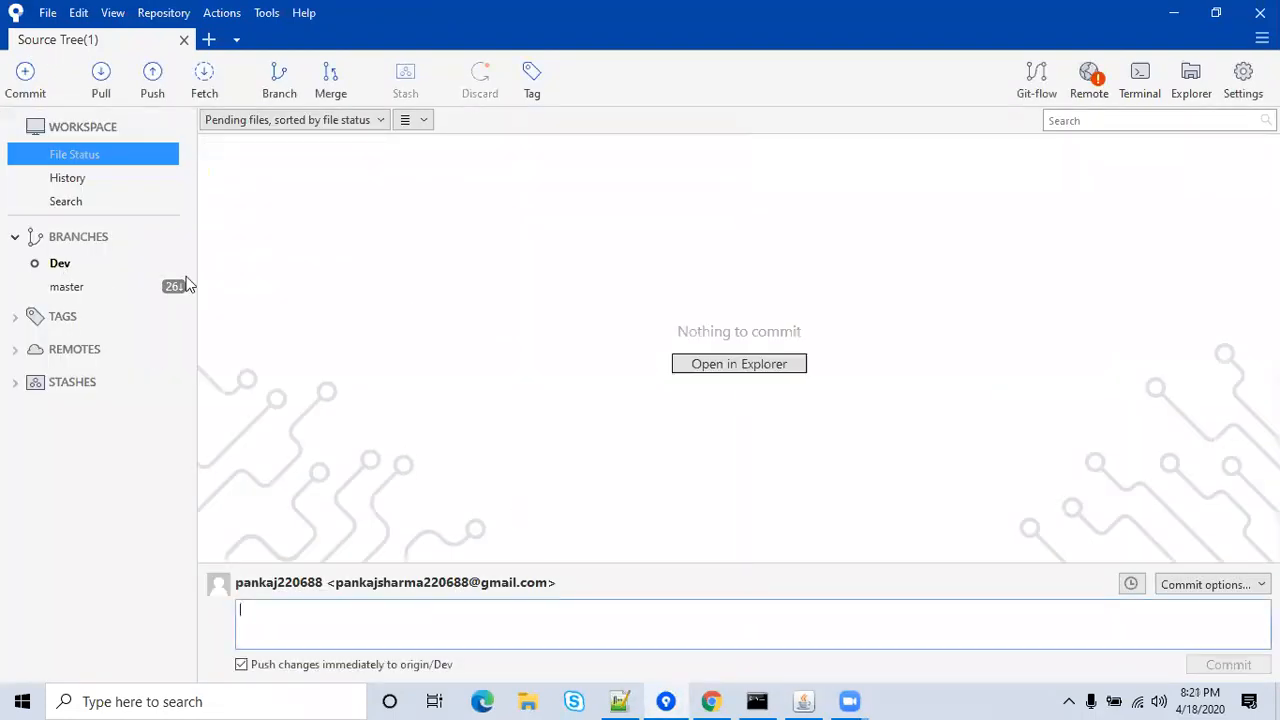
click(1174, 12)
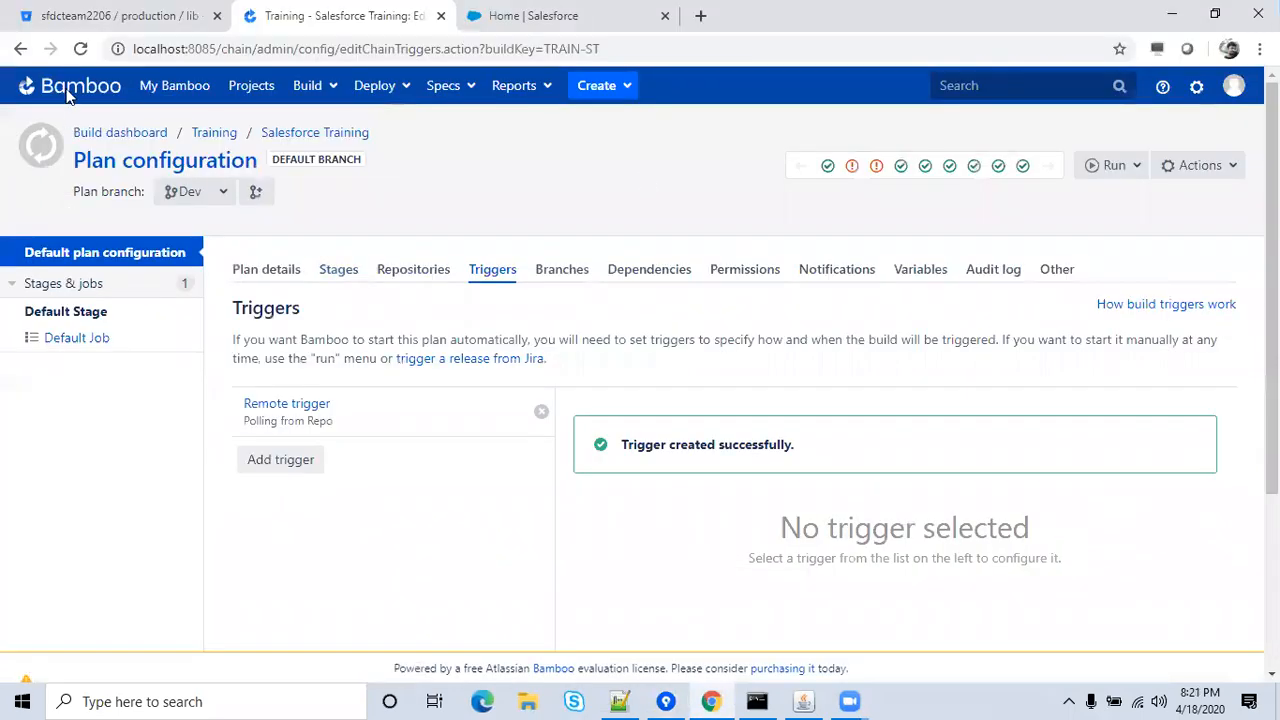
Show the Dev branch's source files in the Bitbucket repository.
click(40, 22)
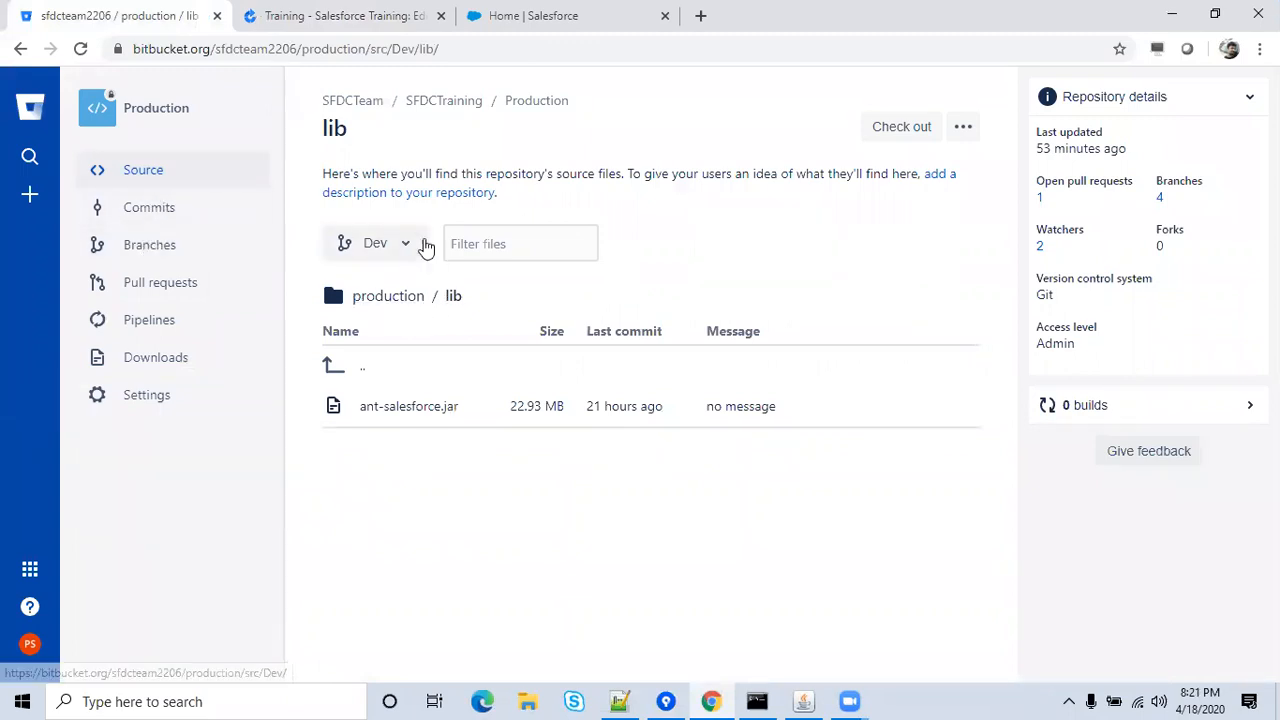
click(157, 172)
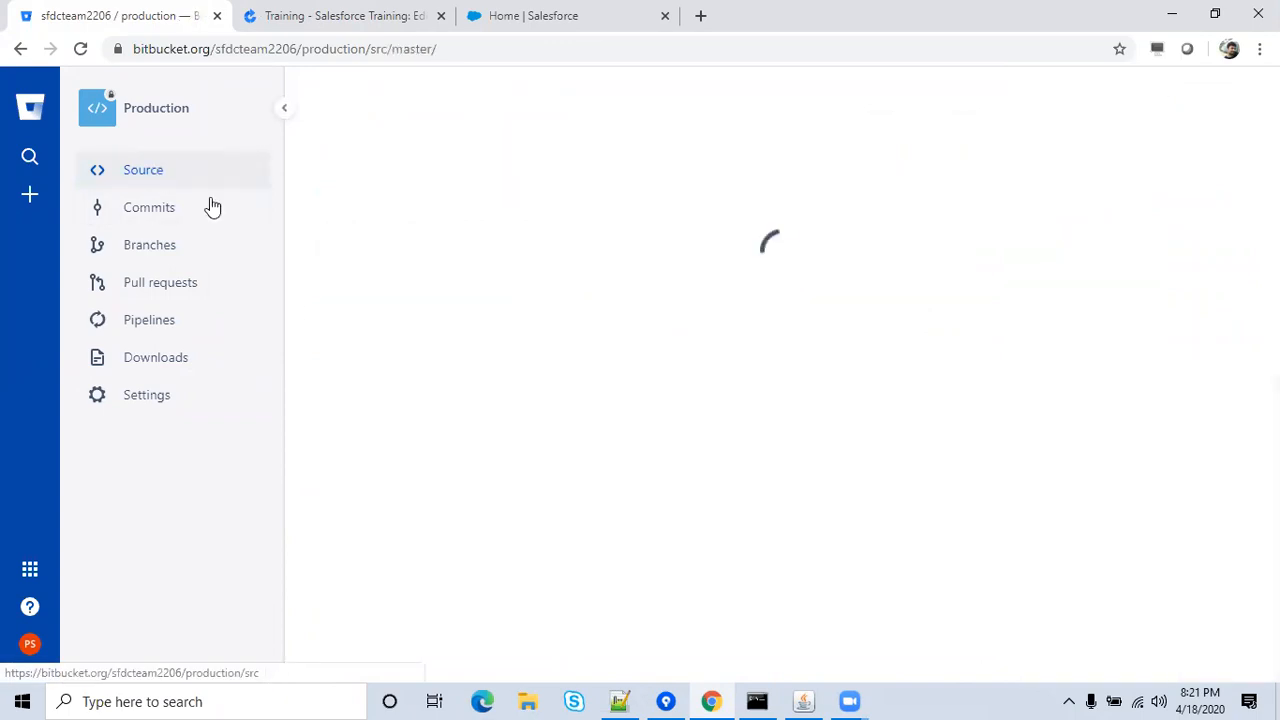
click(420, 510)
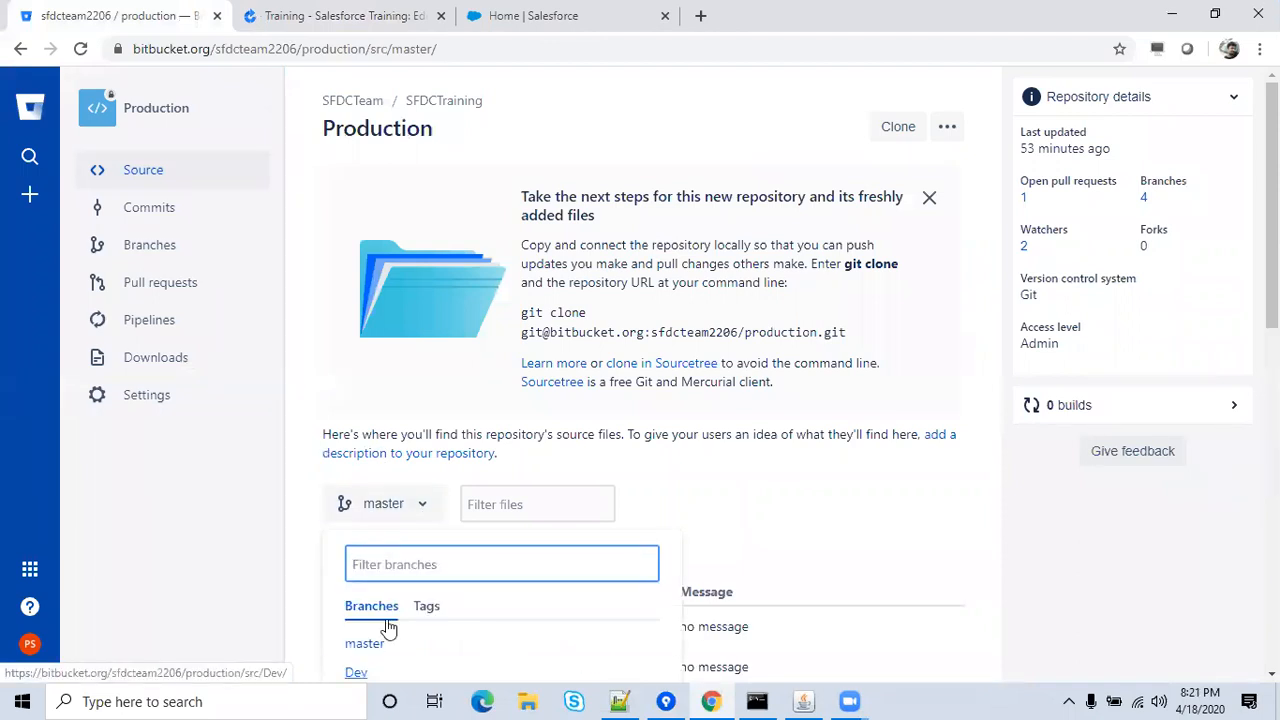
click(356, 672)
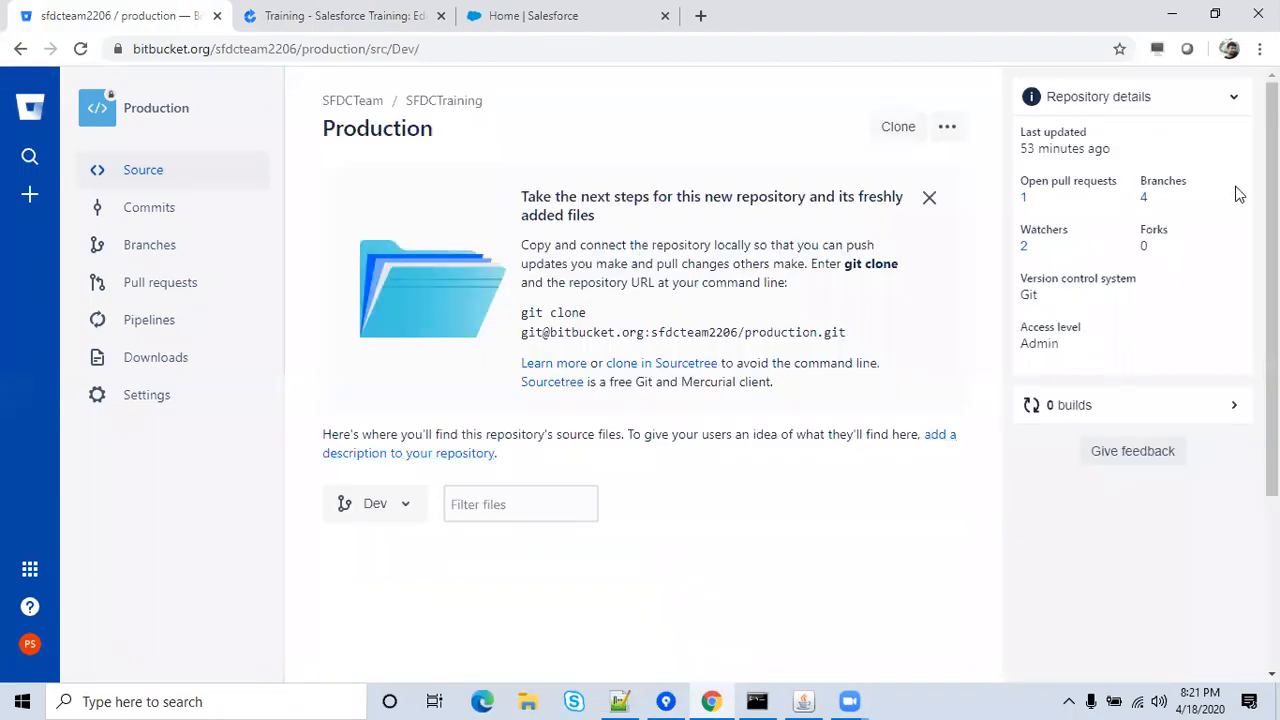
Open Src/classes/ChangePasswordController.cls on Dev and scroll across to read the pushed test comment.
scroll(440, 425, down, 2)
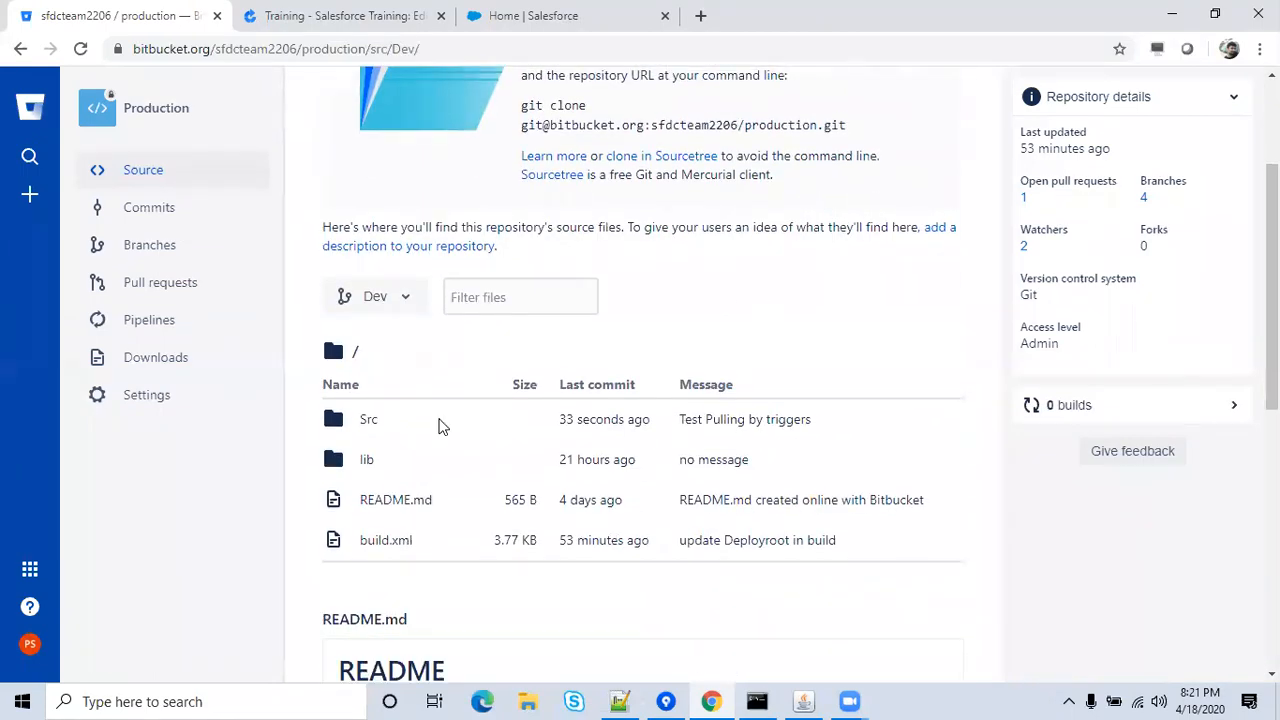
click(366, 423)
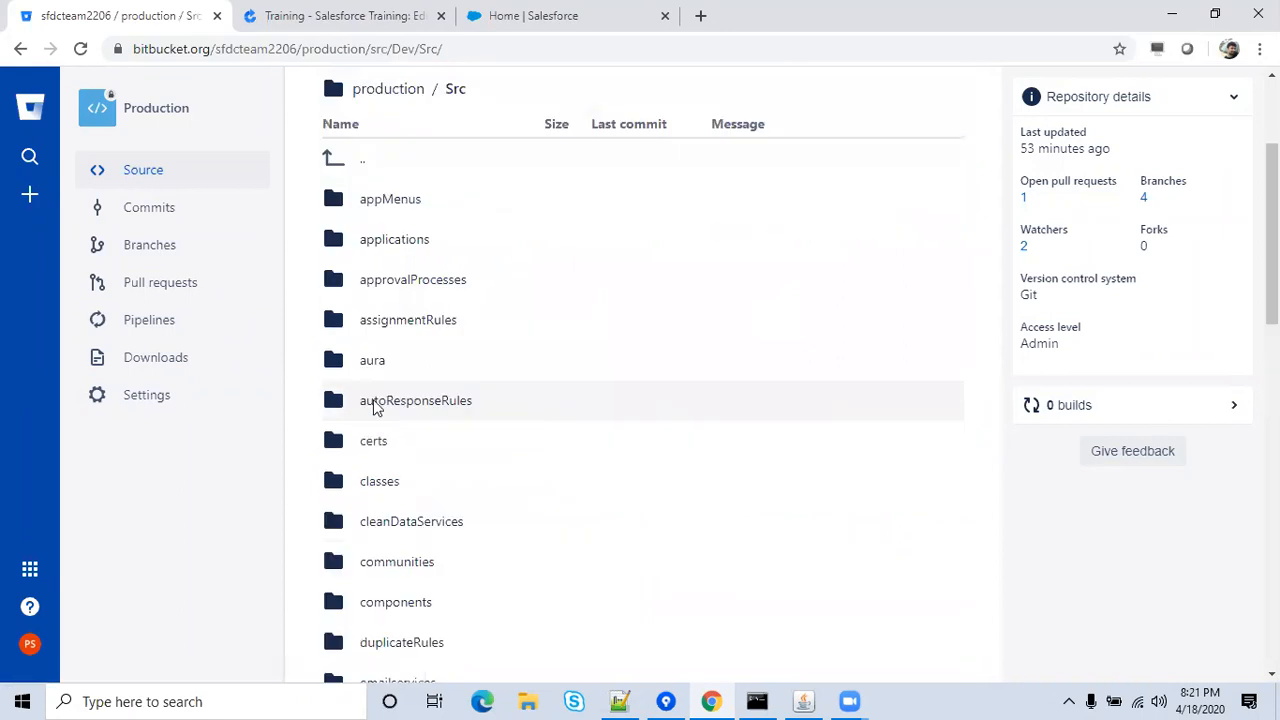
click(369, 485)
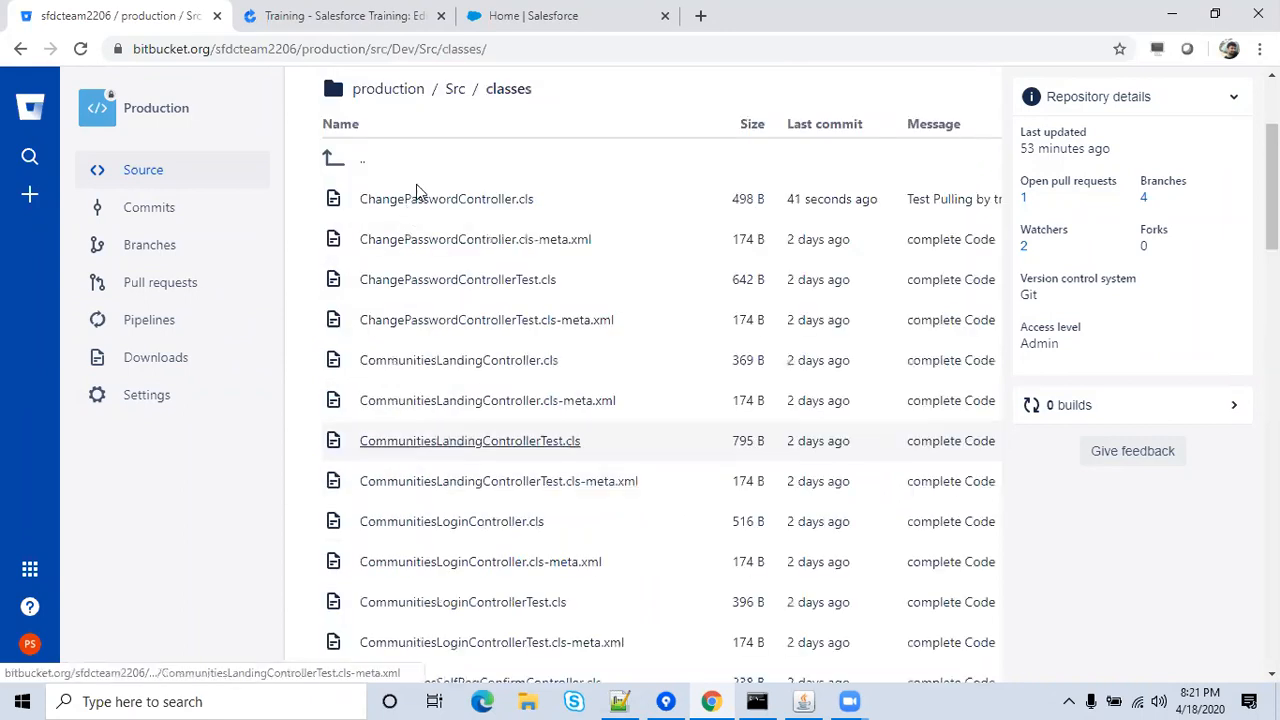
click(418, 208)
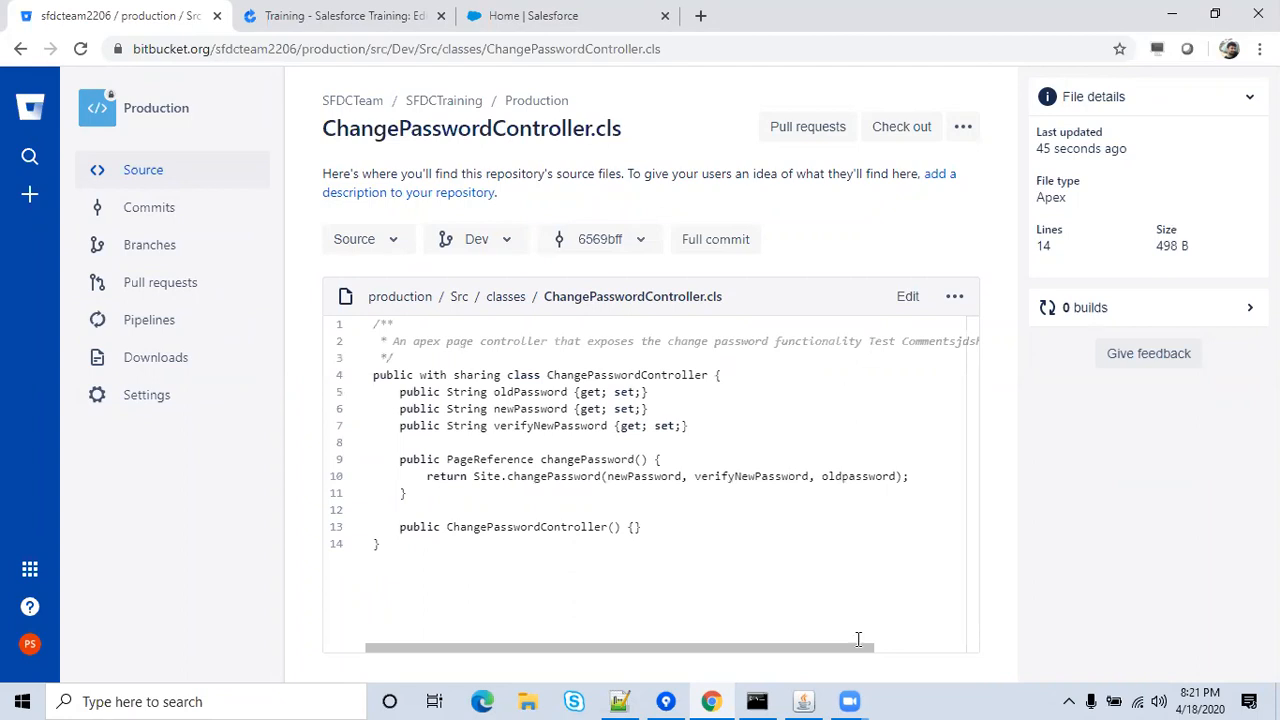
drag(857, 648, 884, 651)
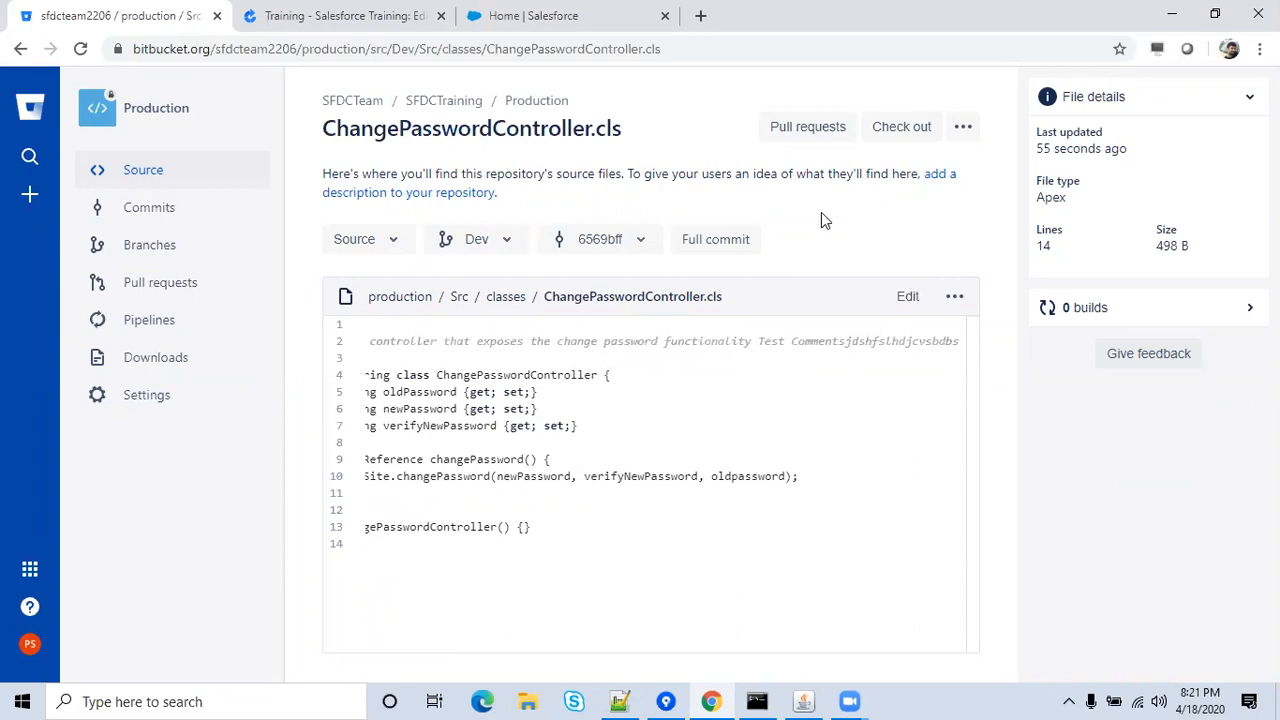
click(575, 18)
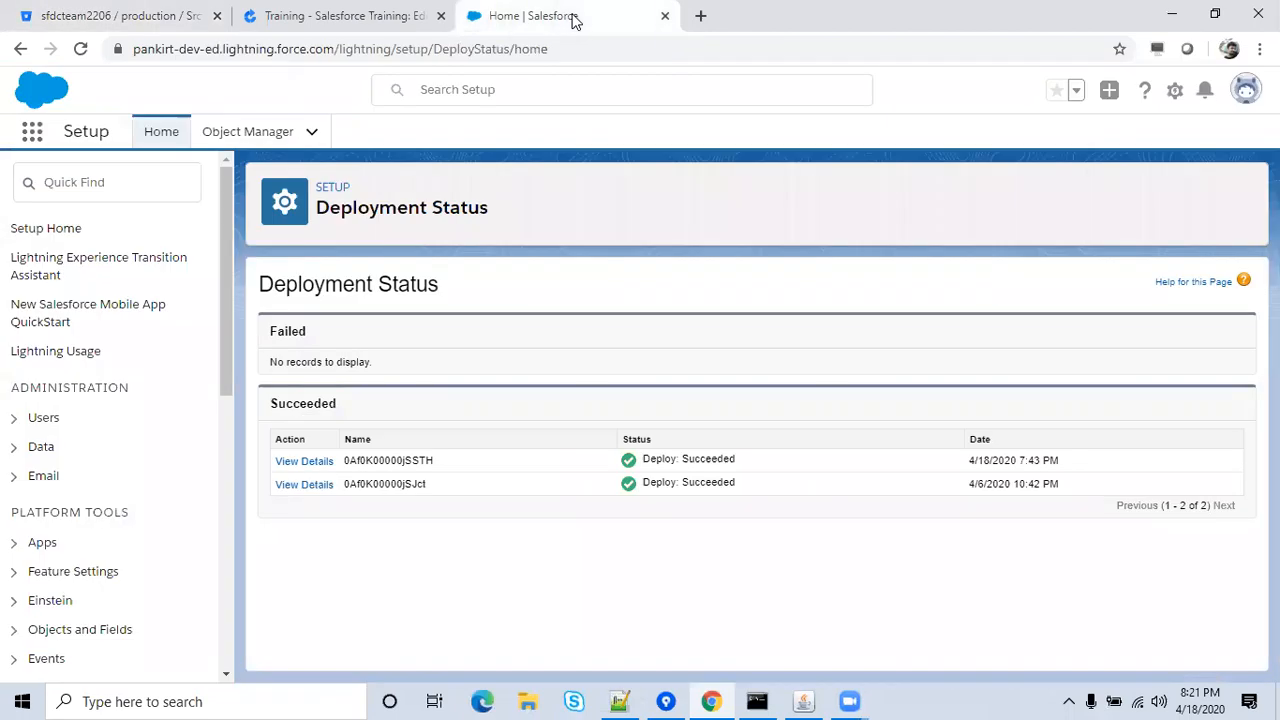
Leave Salesforce's Deployment Status page and return to the Bamboo plan's Triggers page.
click(392, 14)
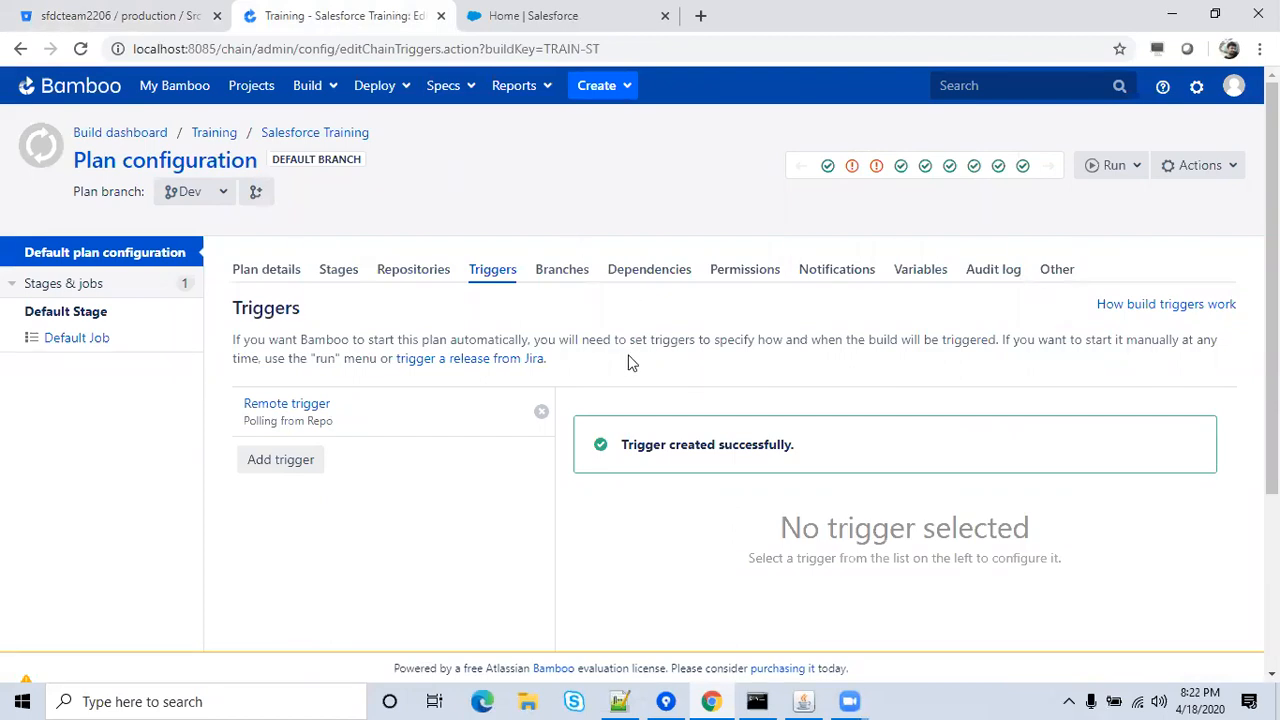
Browse File Explorer to D:\Bamboo\bamboo-home\xml-data\build-dir.
click(531, 700)
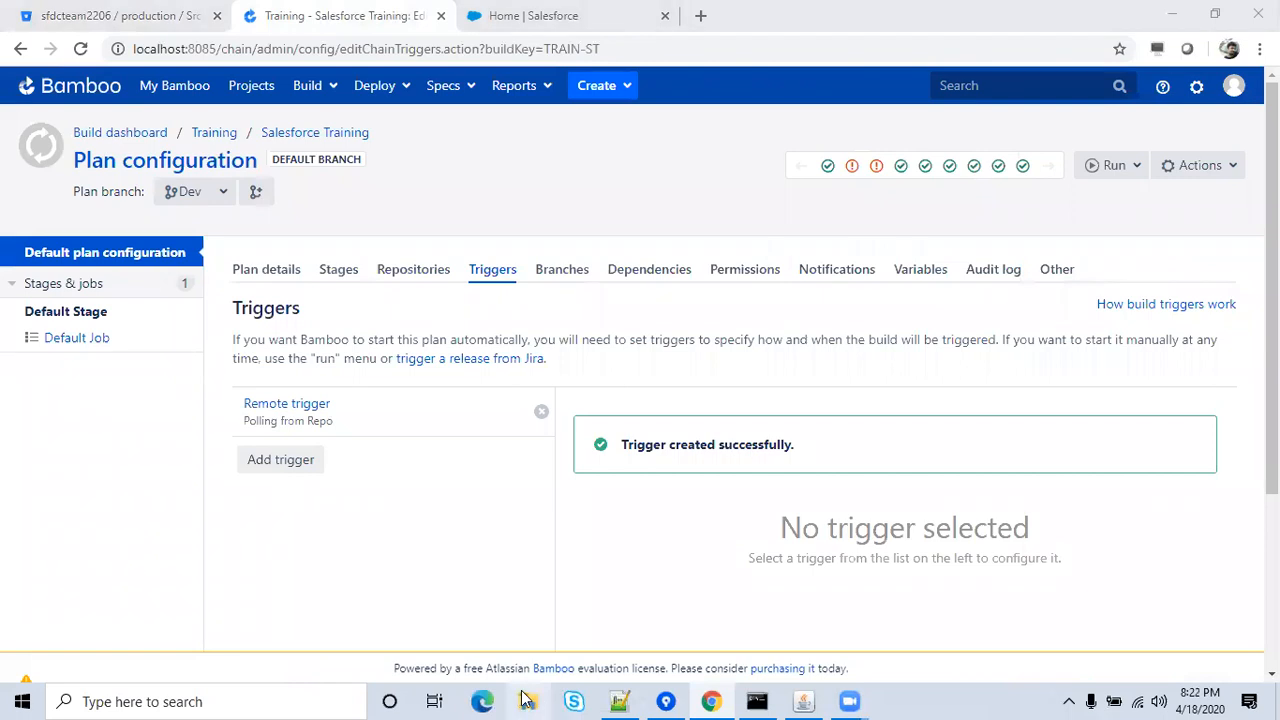
click(527, 700)
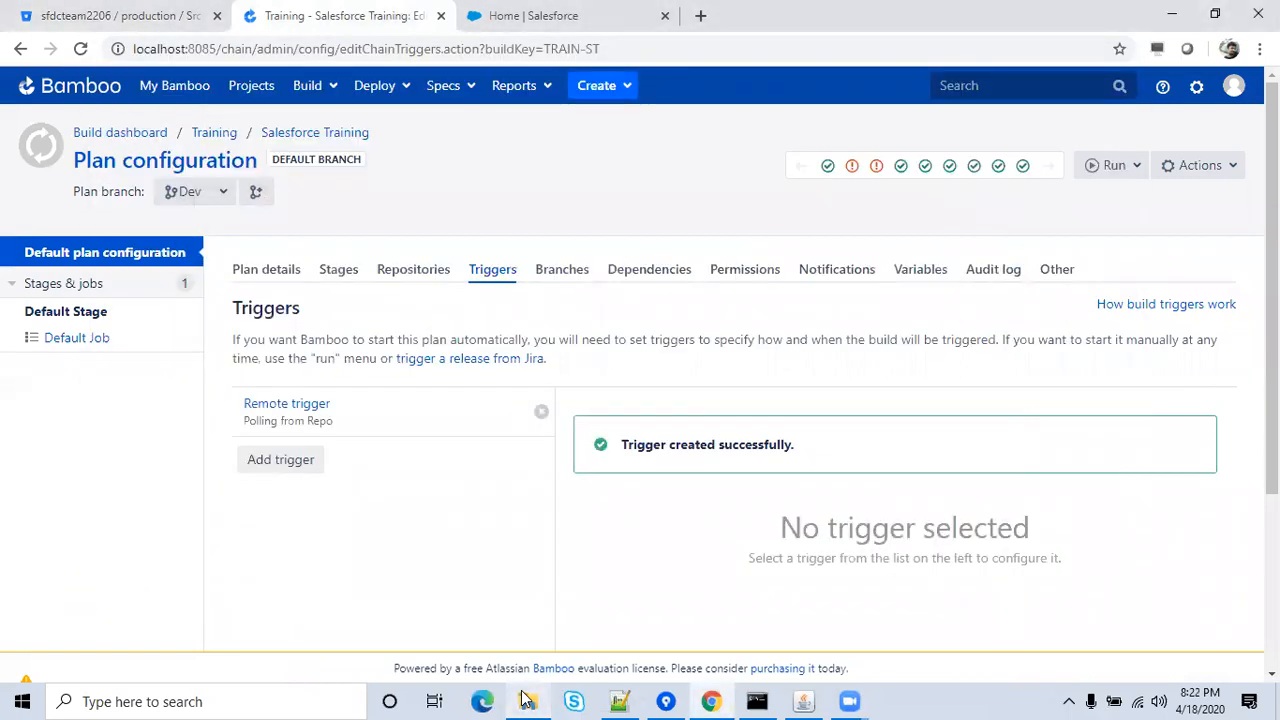
click(527, 700)
click(163, 402)
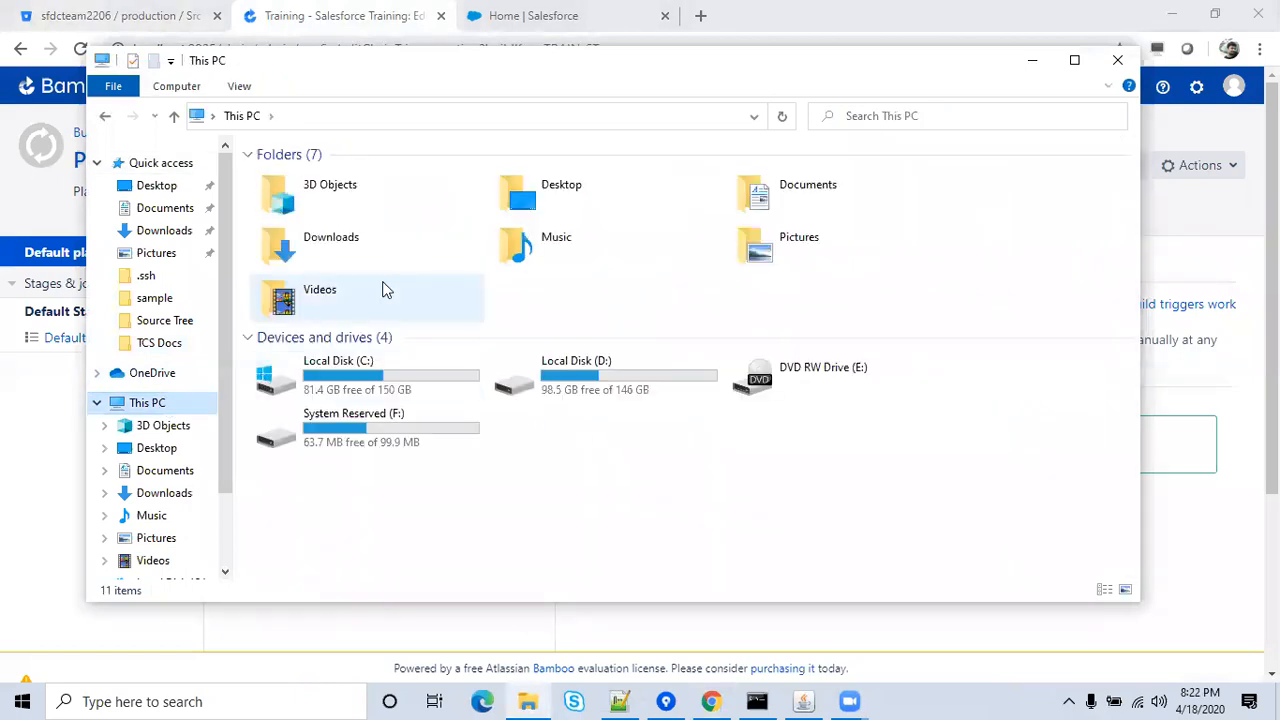
double_click(565, 378)
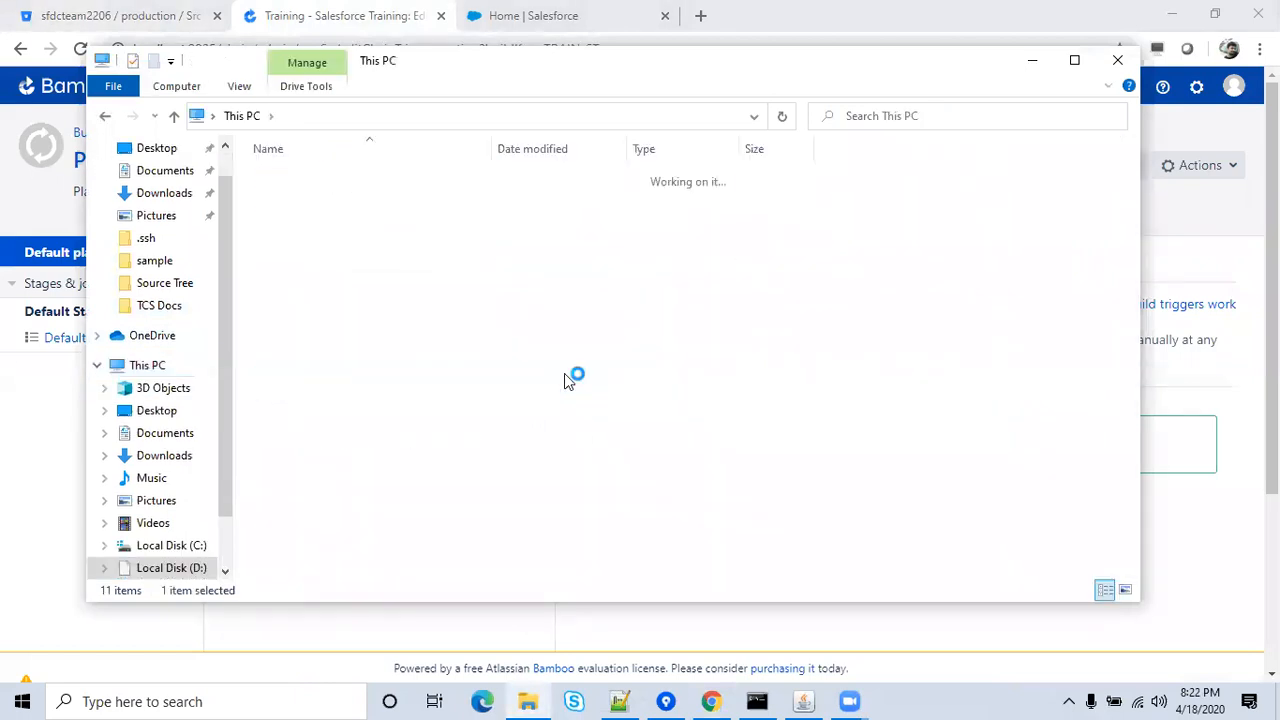
click(305, 222)
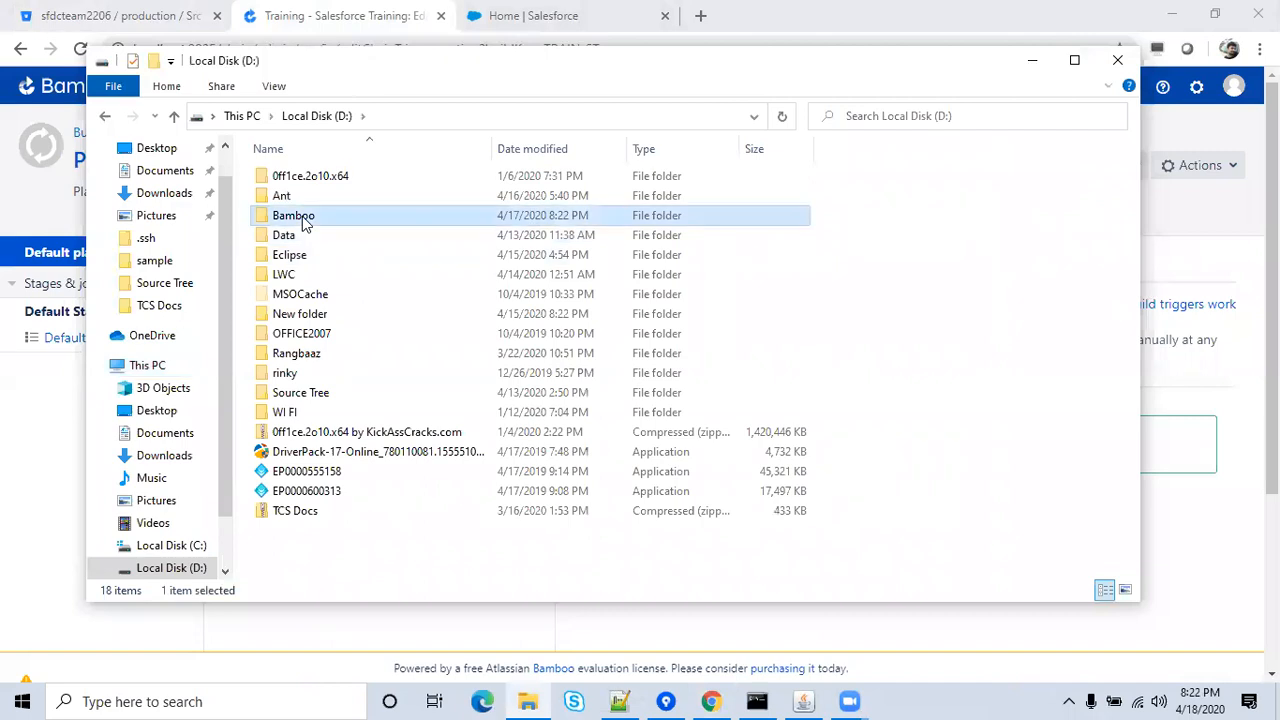
double_click(305, 222)
double_click(317, 220)
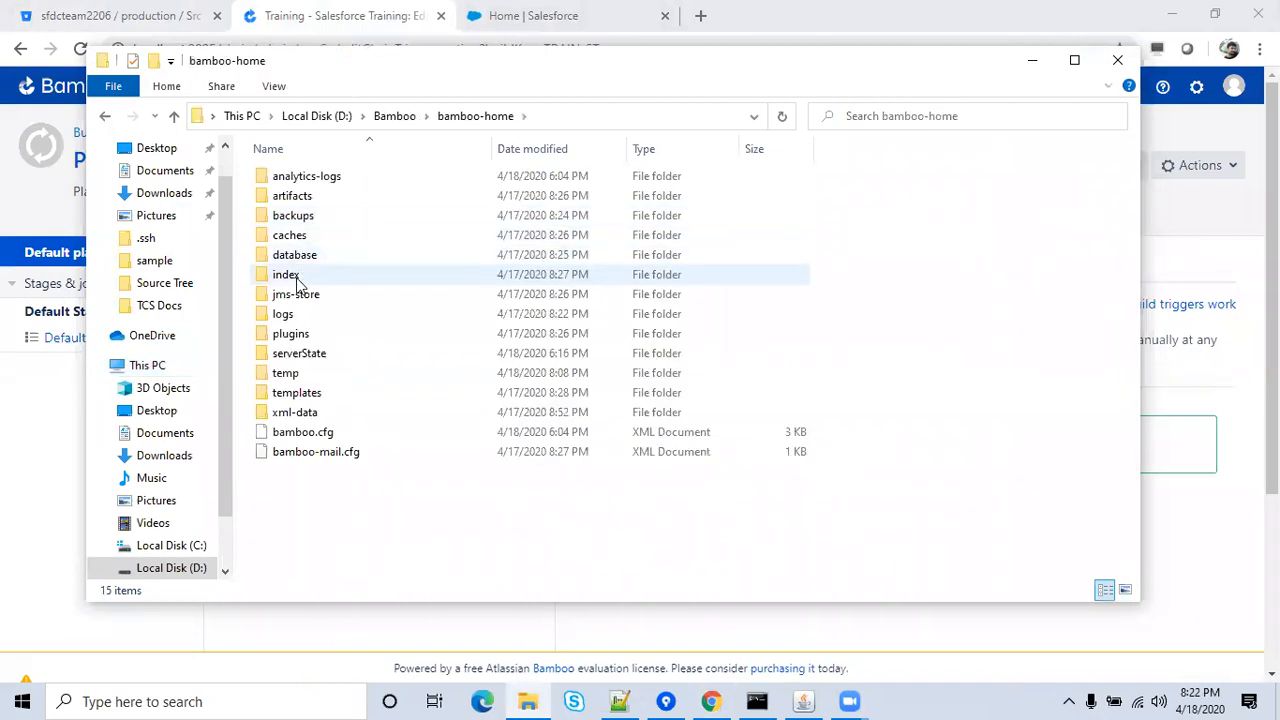
click(296, 418)
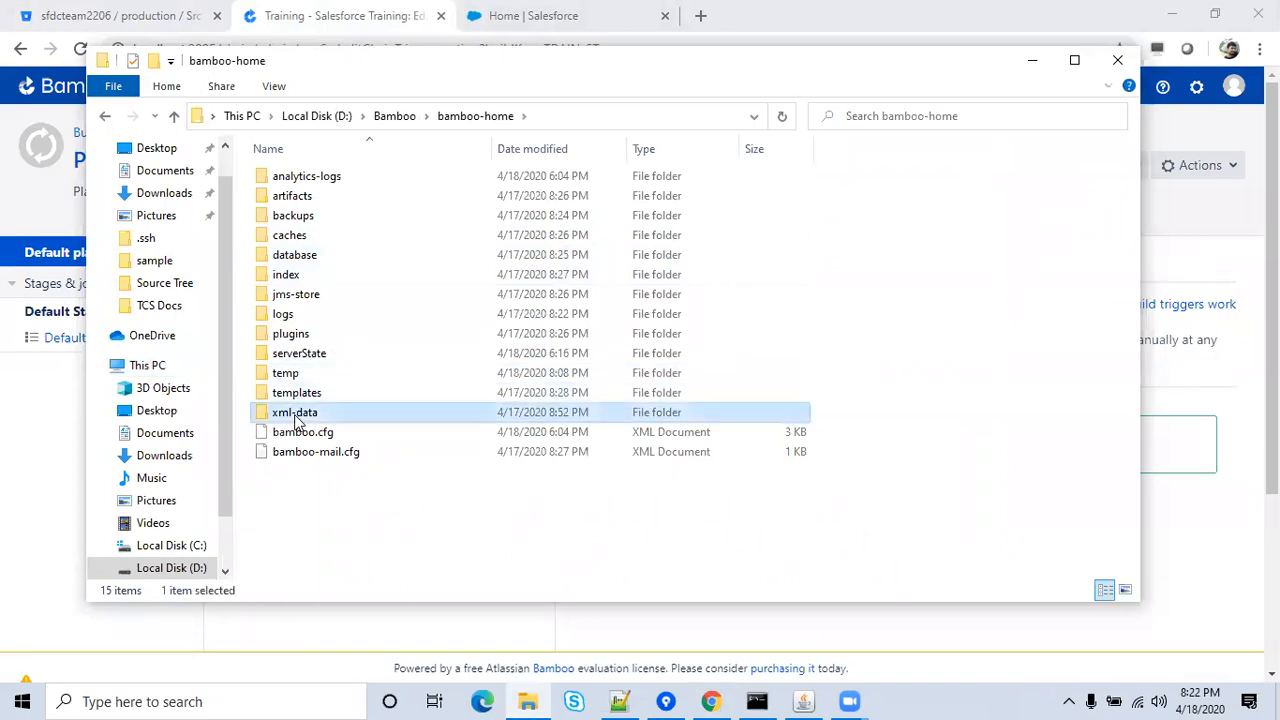
double_click(296, 418)
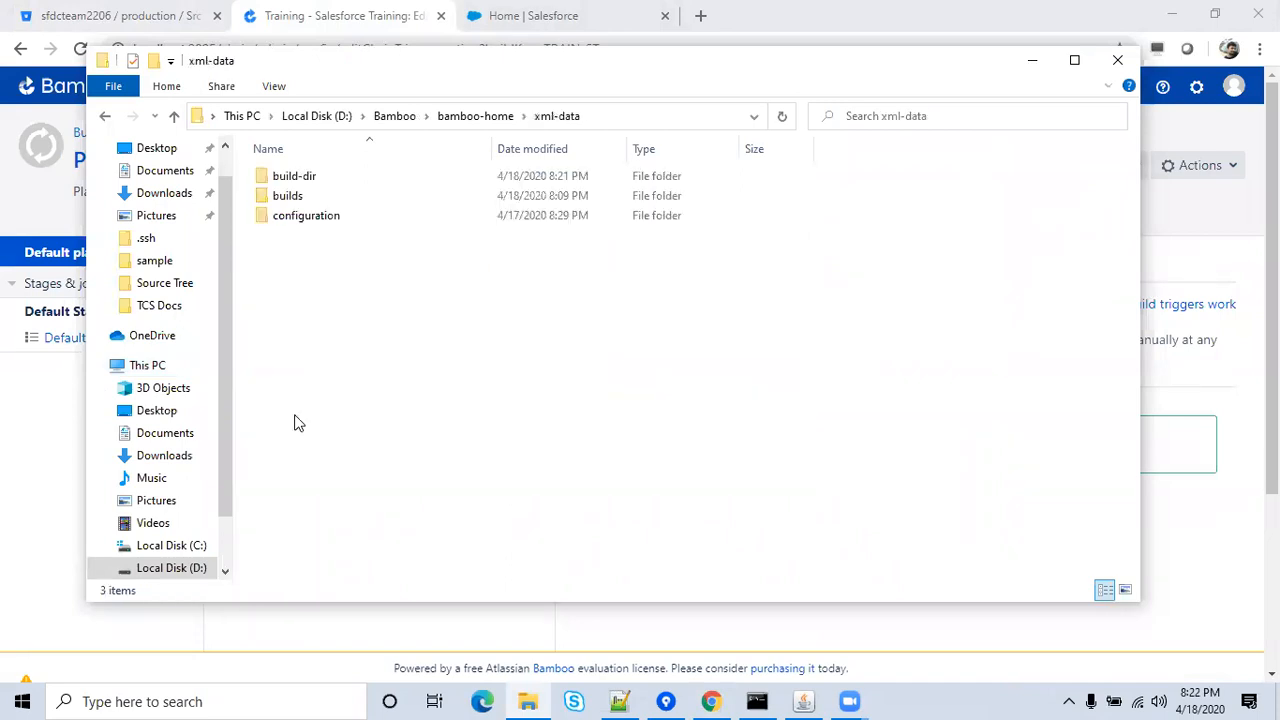
double_click(296, 176)
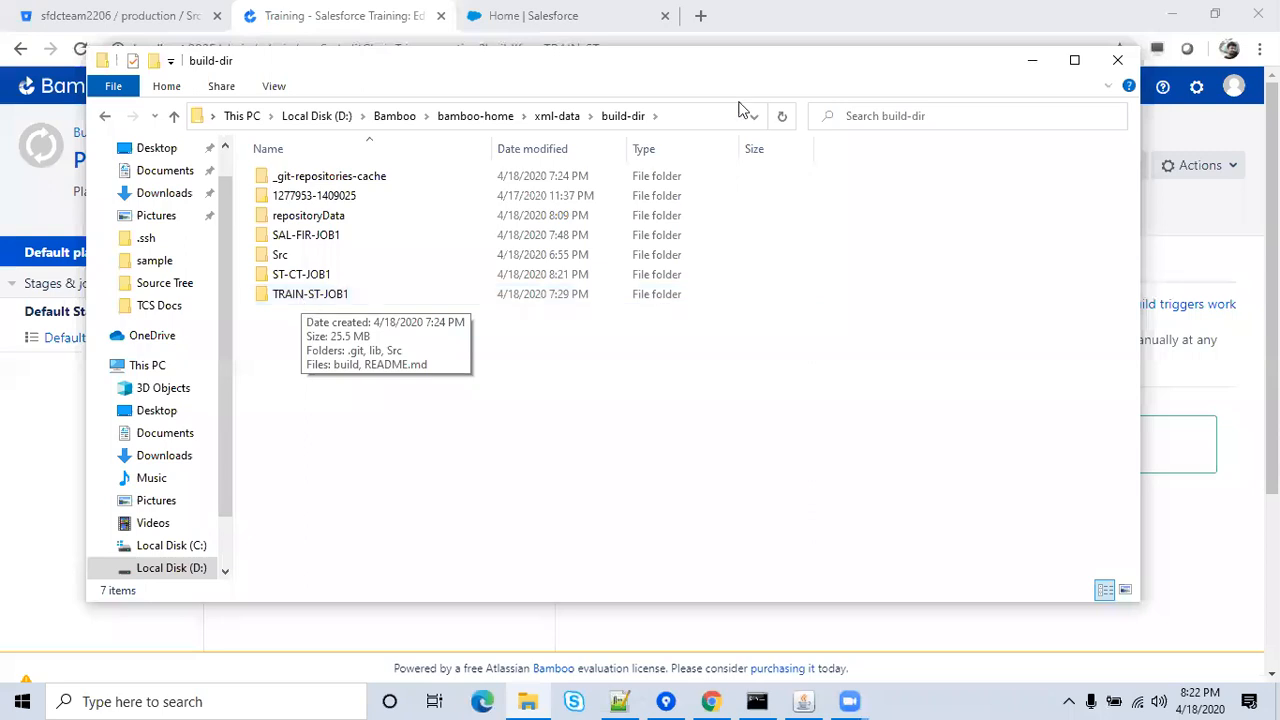
click(1033, 62)
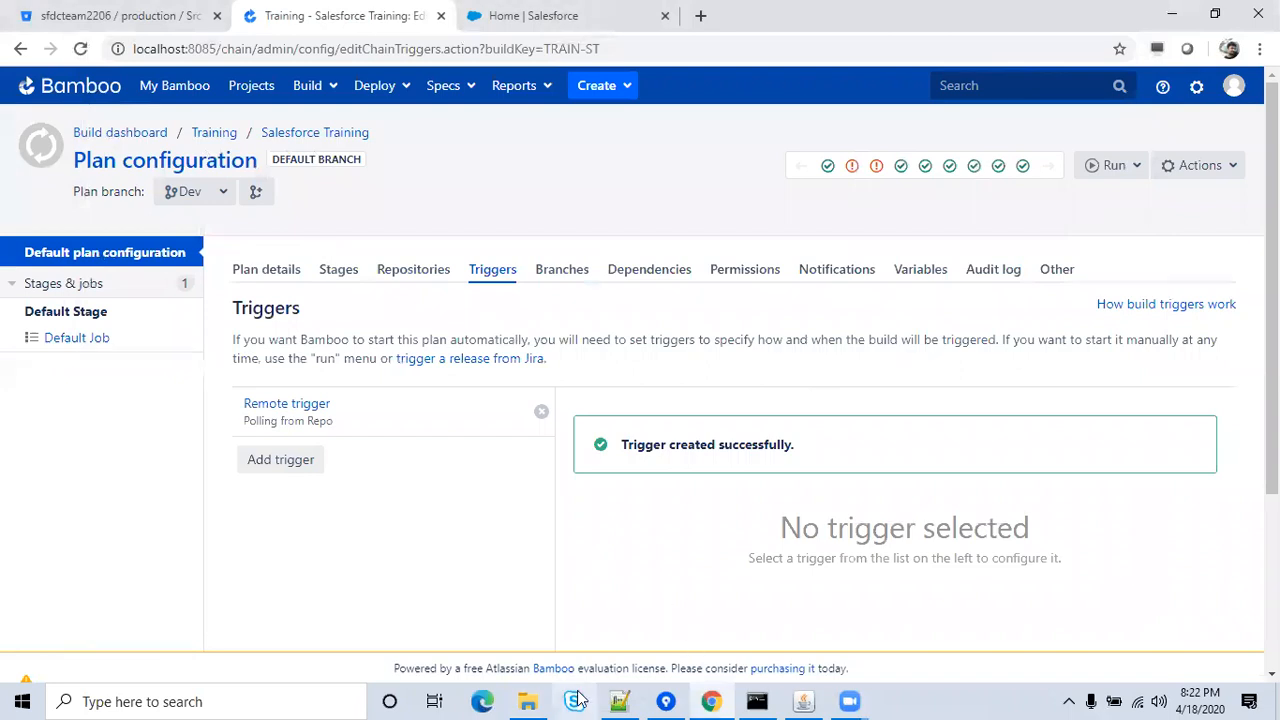
click(536, 697)
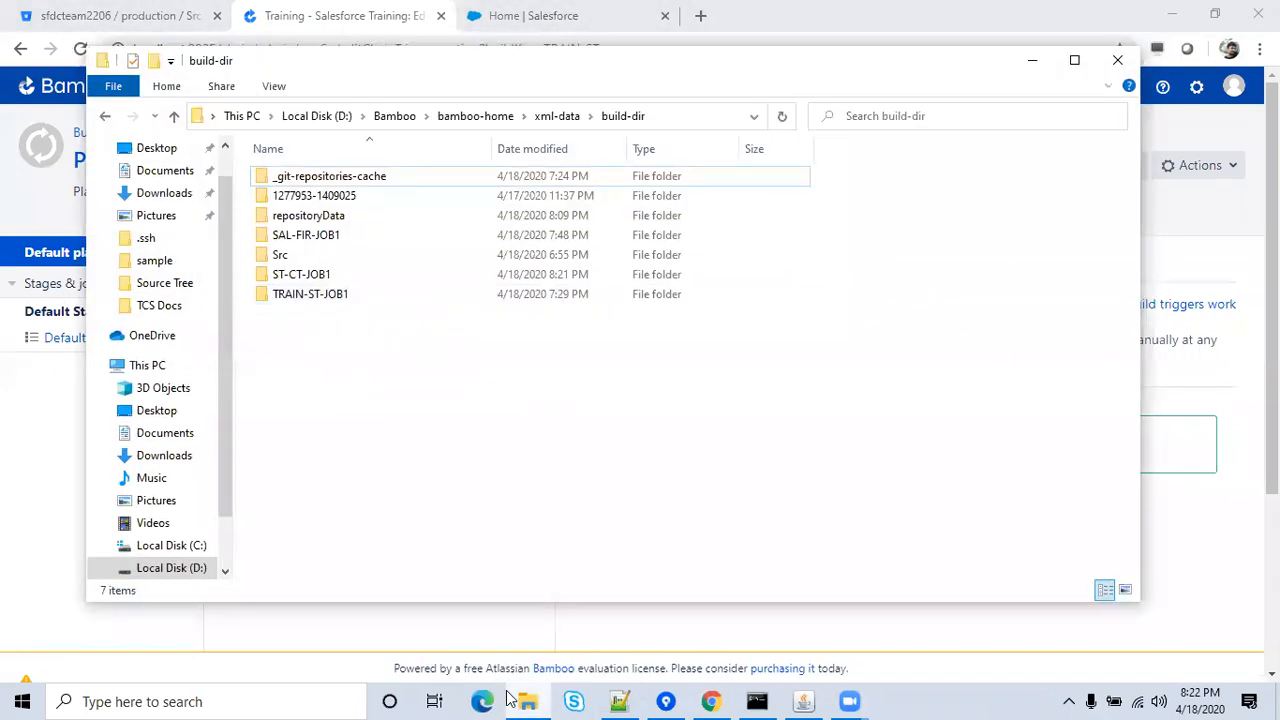
Inspect TRAIN-ST-JOB1\Src\classes\ChangePasswordController.cls in Notepad++ for the test comment, then close it and Explorer.
double_click(305, 292)
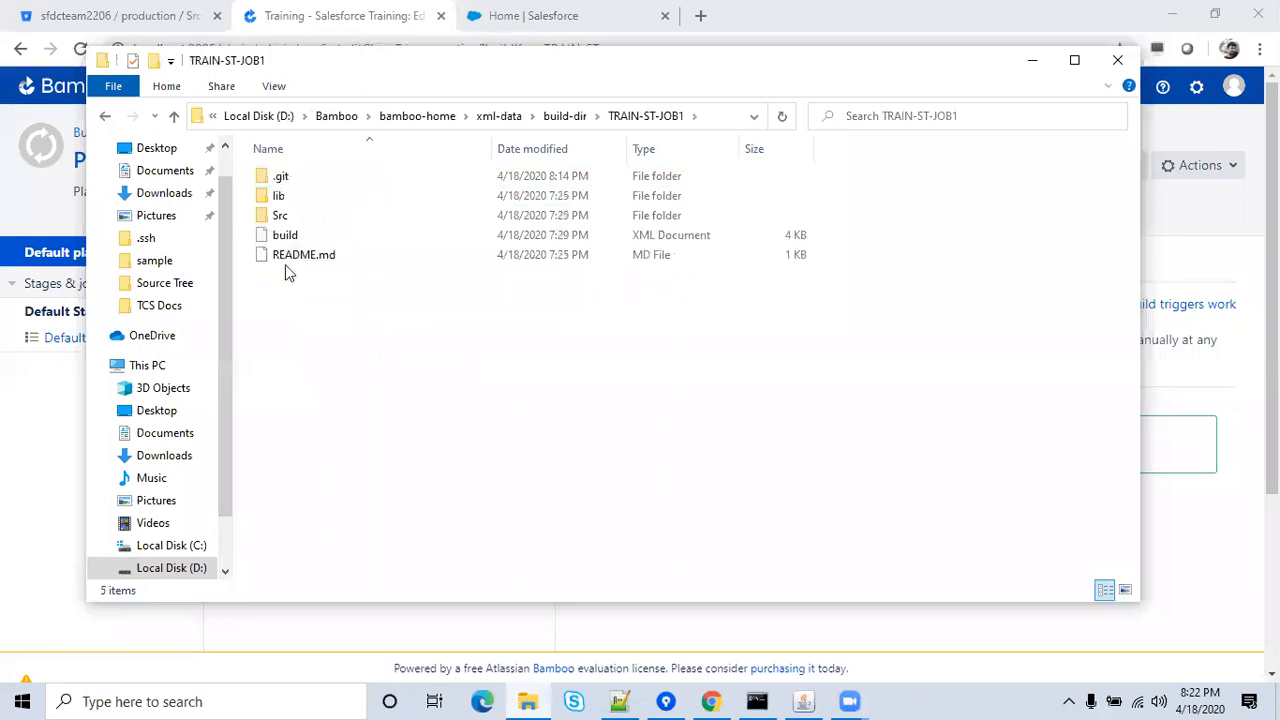
click(280, 218)
double_click(280, 218)
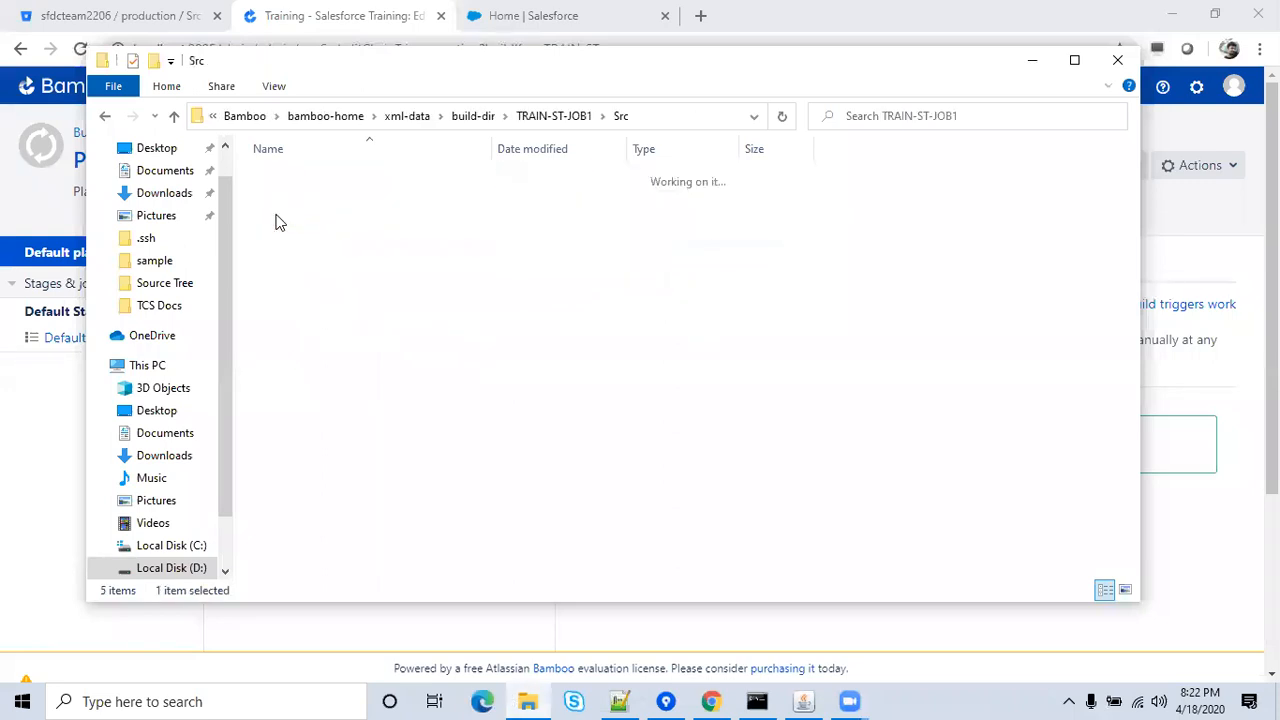
double_click(308, 318)
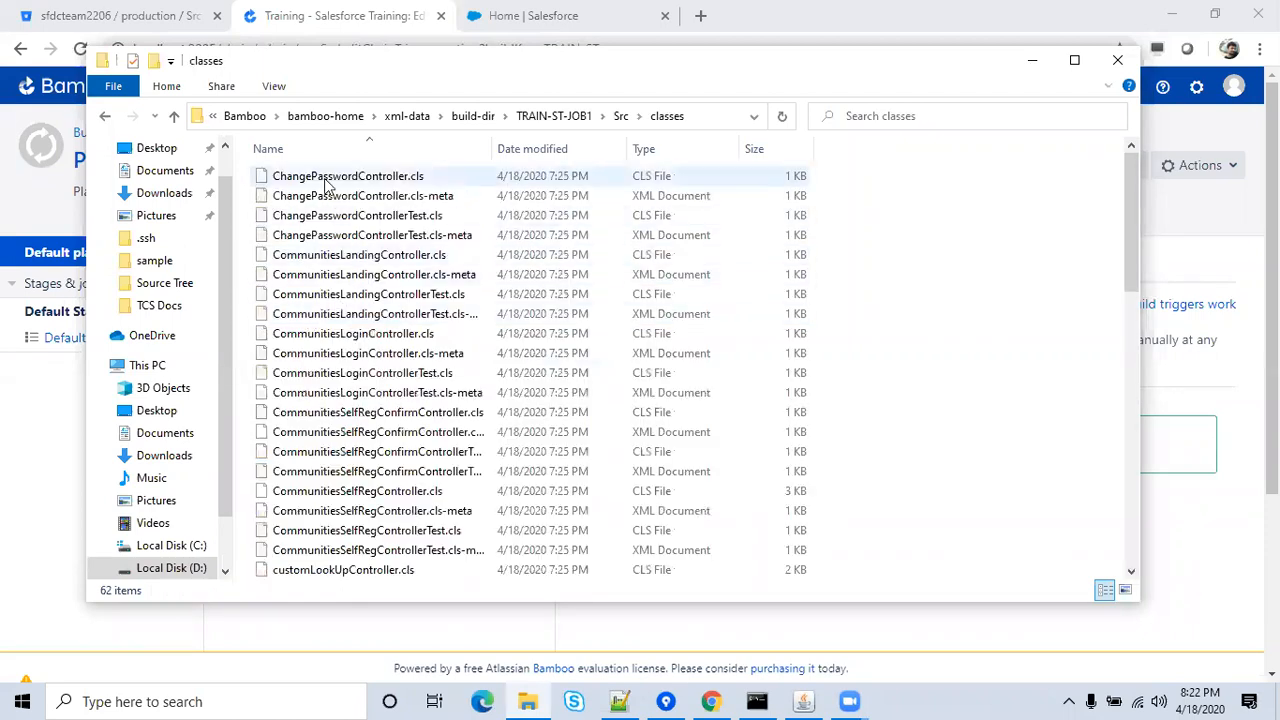
right_click(327, 184)
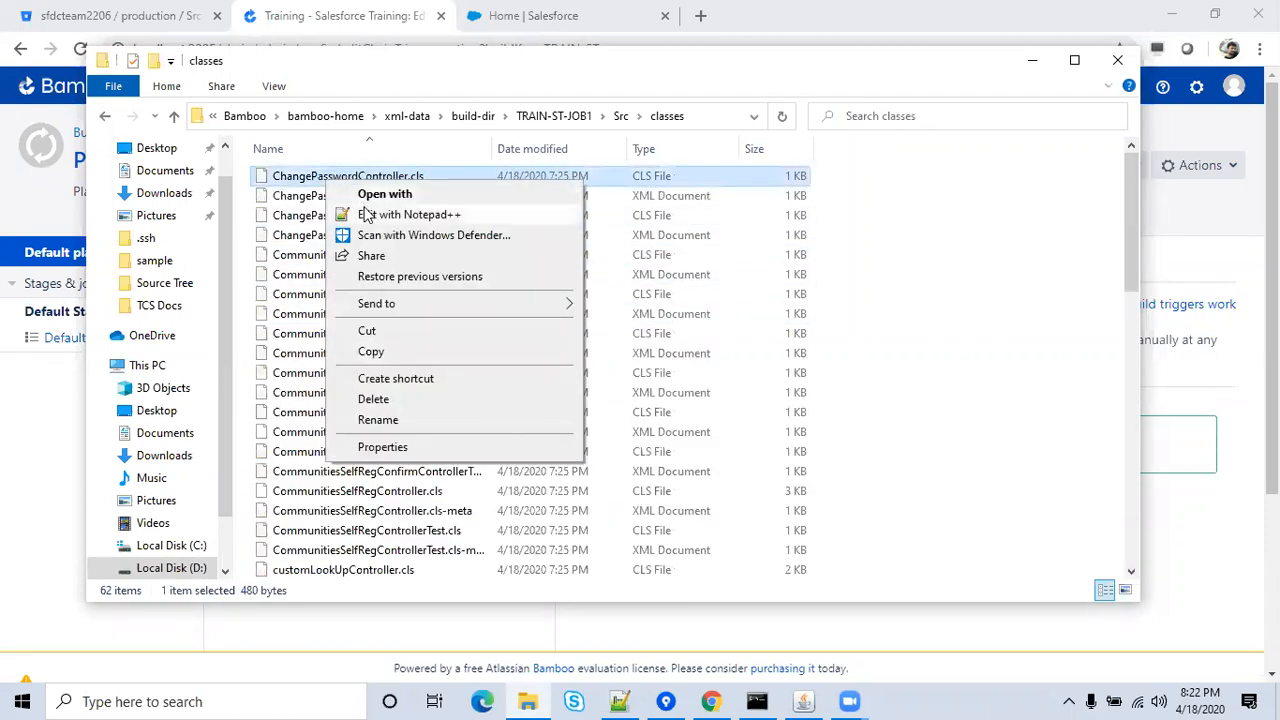
click(366, 215)
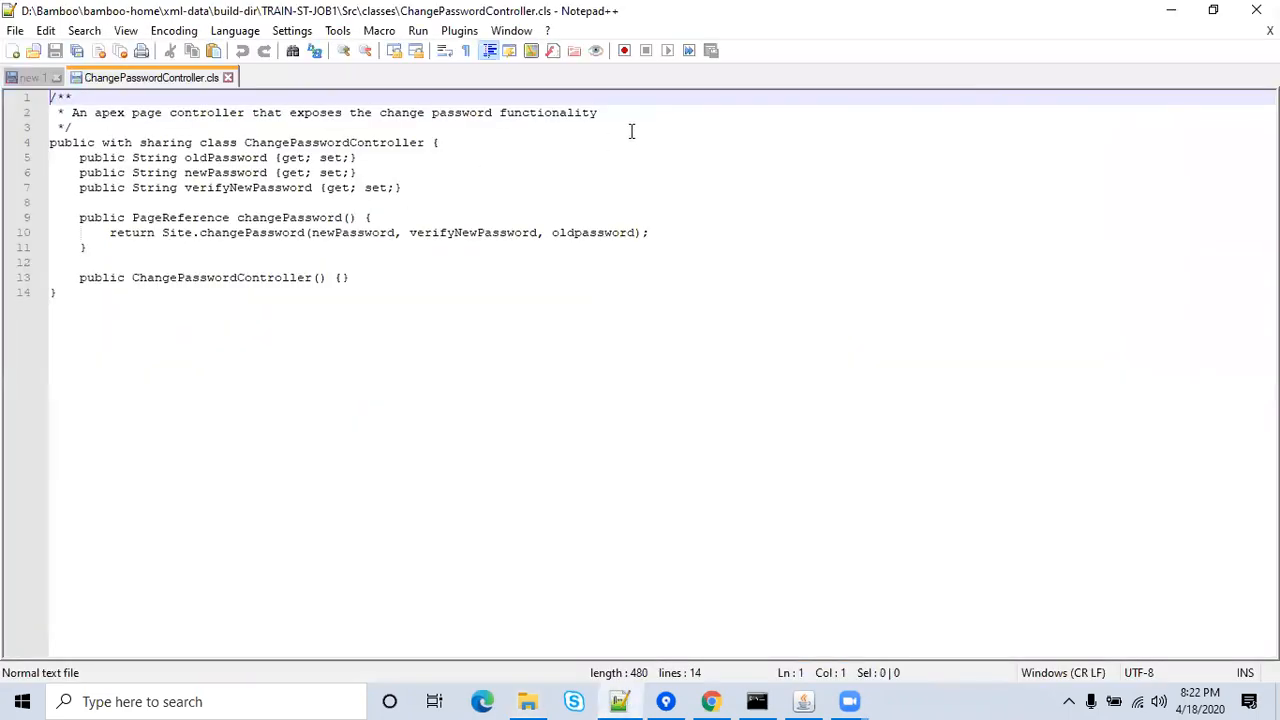
click(225, 79)
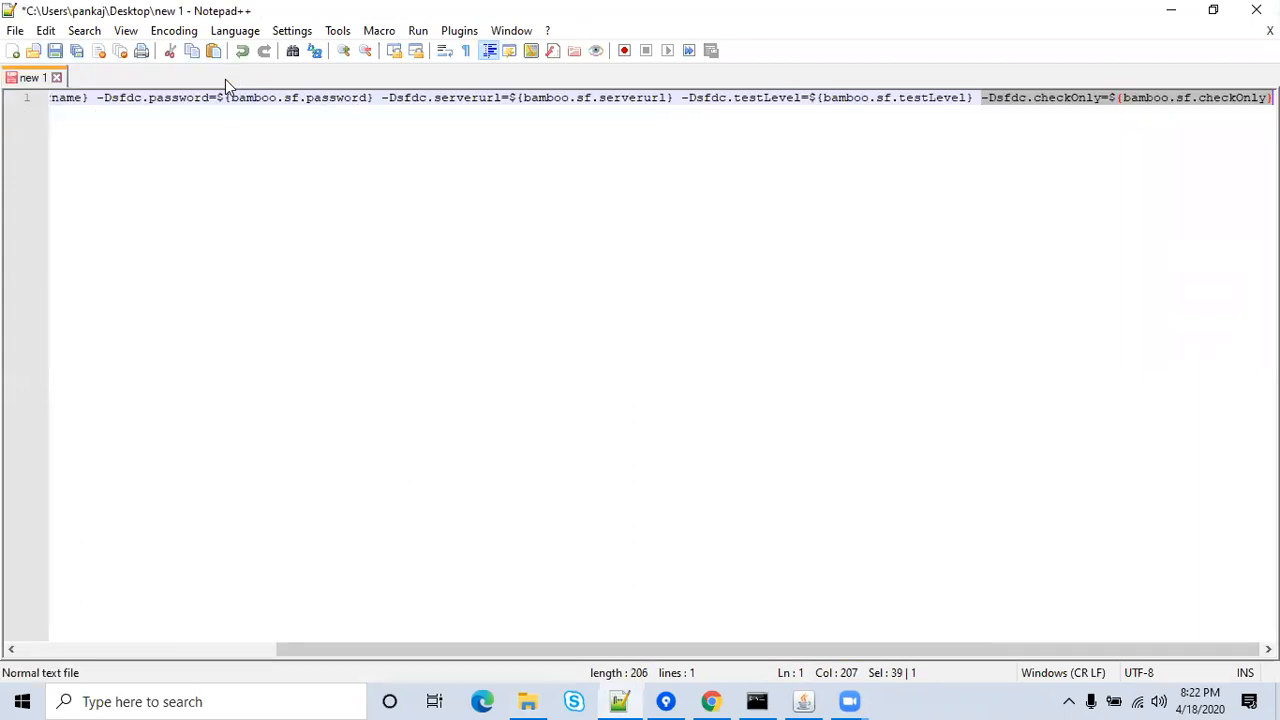
click(1171, 10)
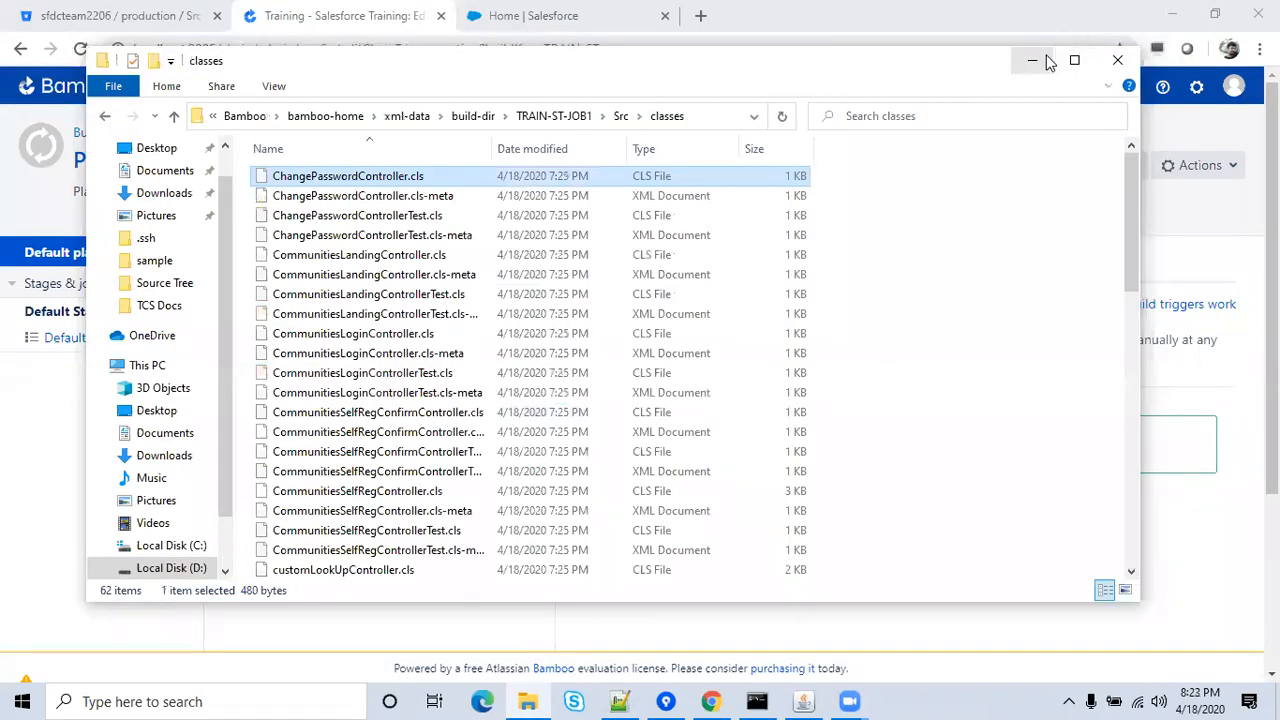
click(1118, 60)
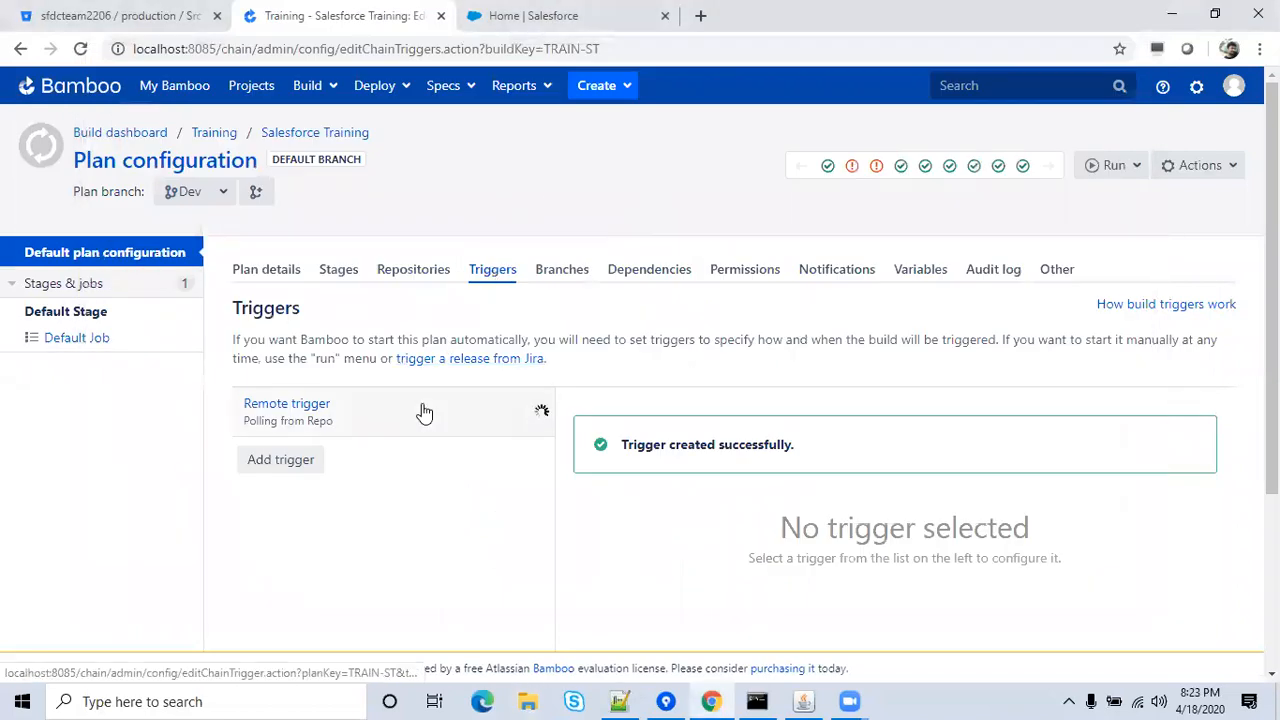
Delete the plan's Remote trigger and reload the Triggers page.
drag(1271, 300, 1271, 435)
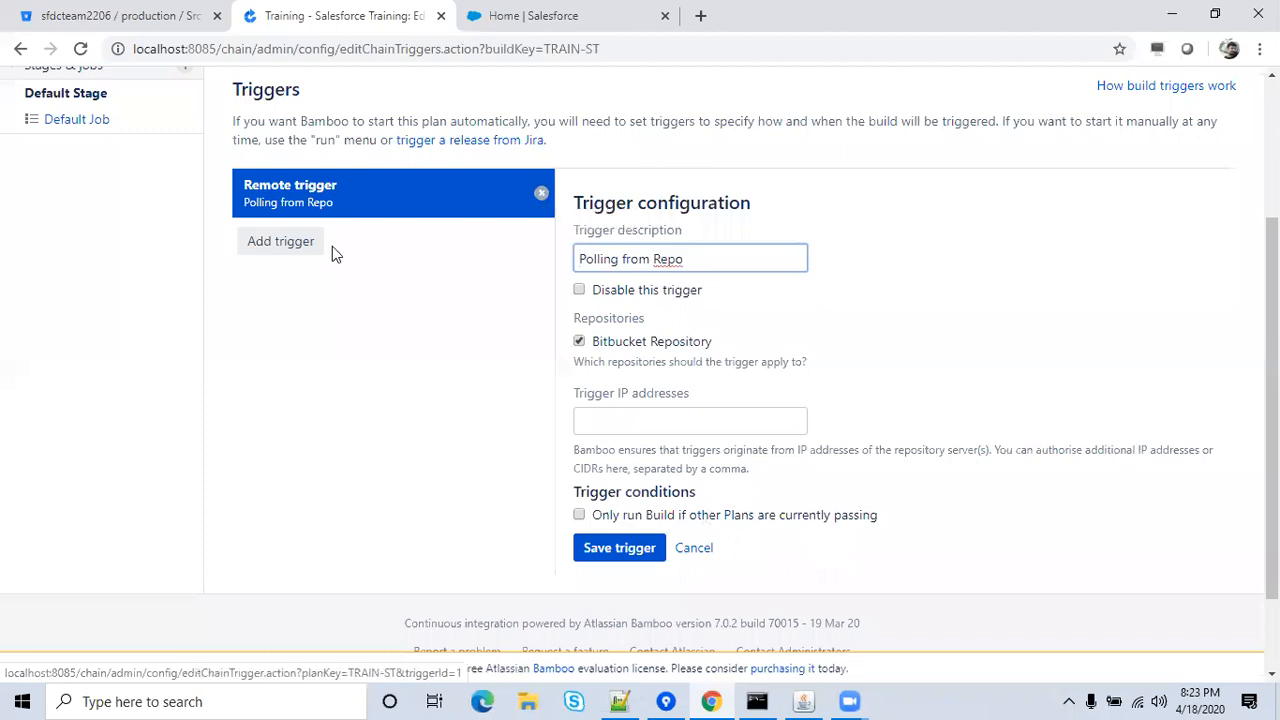
click(290, 247)
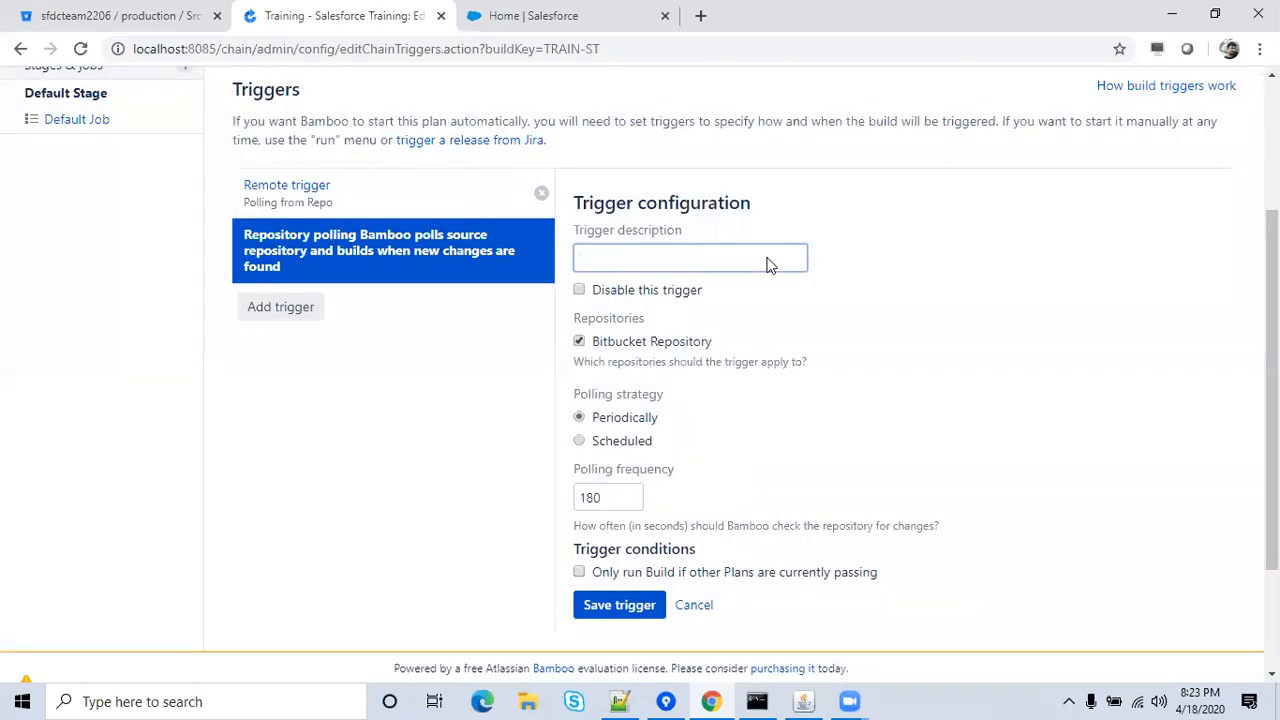
click(541, 195)
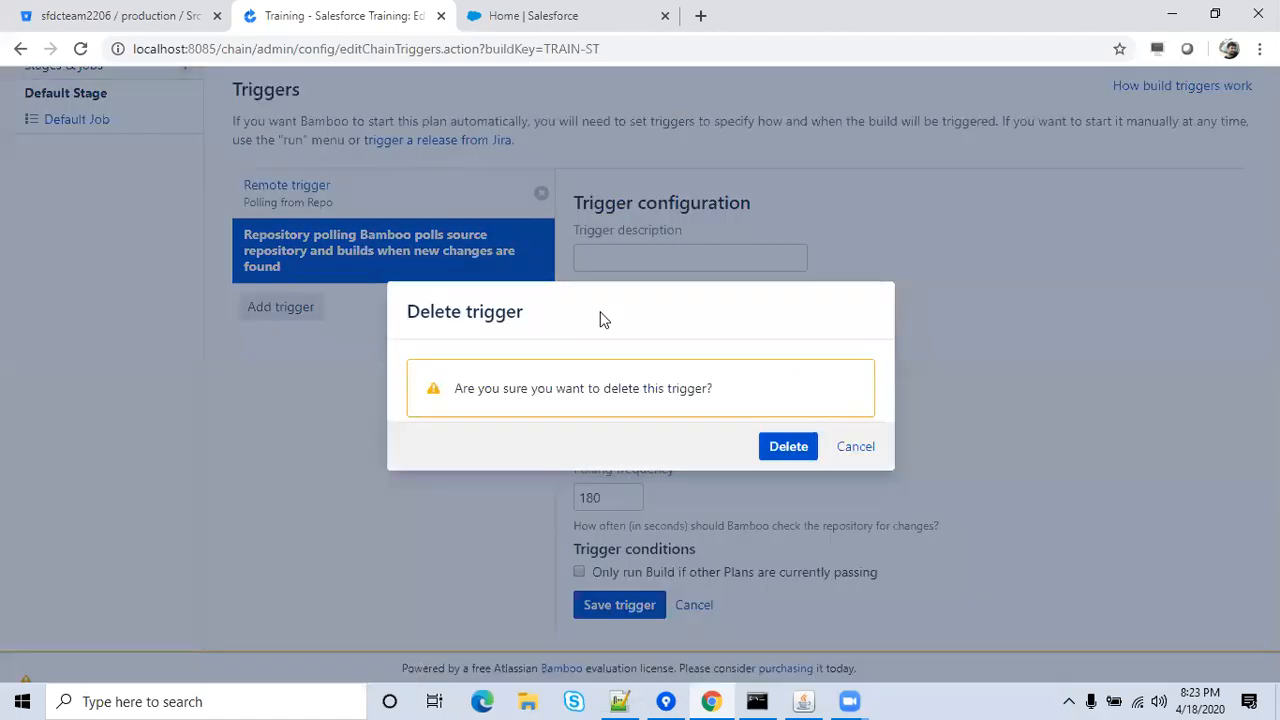
click(788, 447)
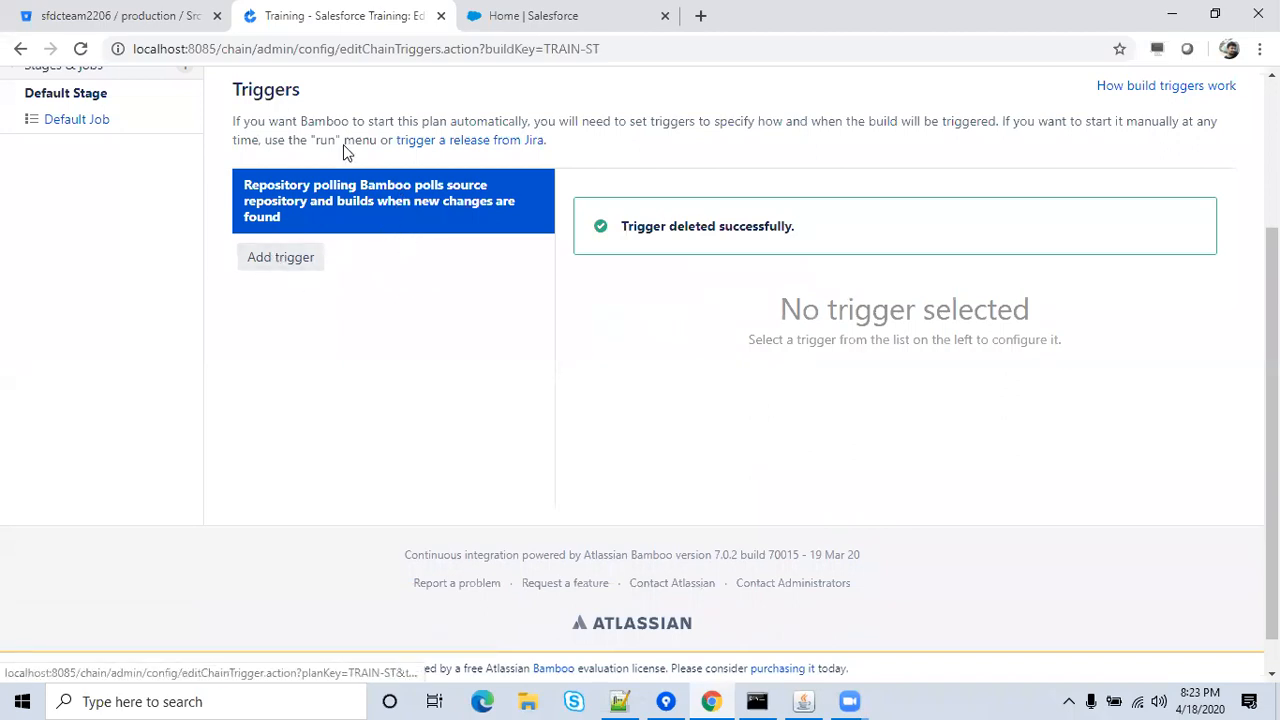
click(325, 50)
key(Return)
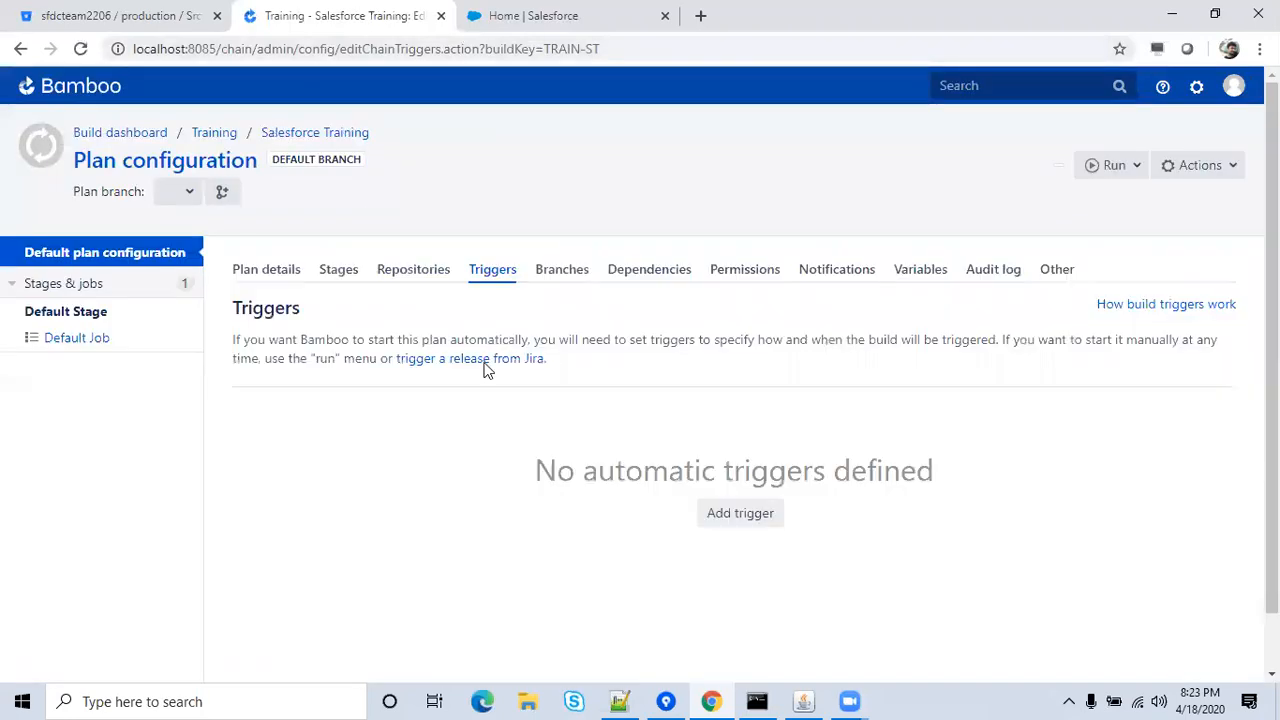
Save a Repository polling trigger described 'Polling from Repo' with a 10-second polling frequency.
scroll(652, 478, down, 3)
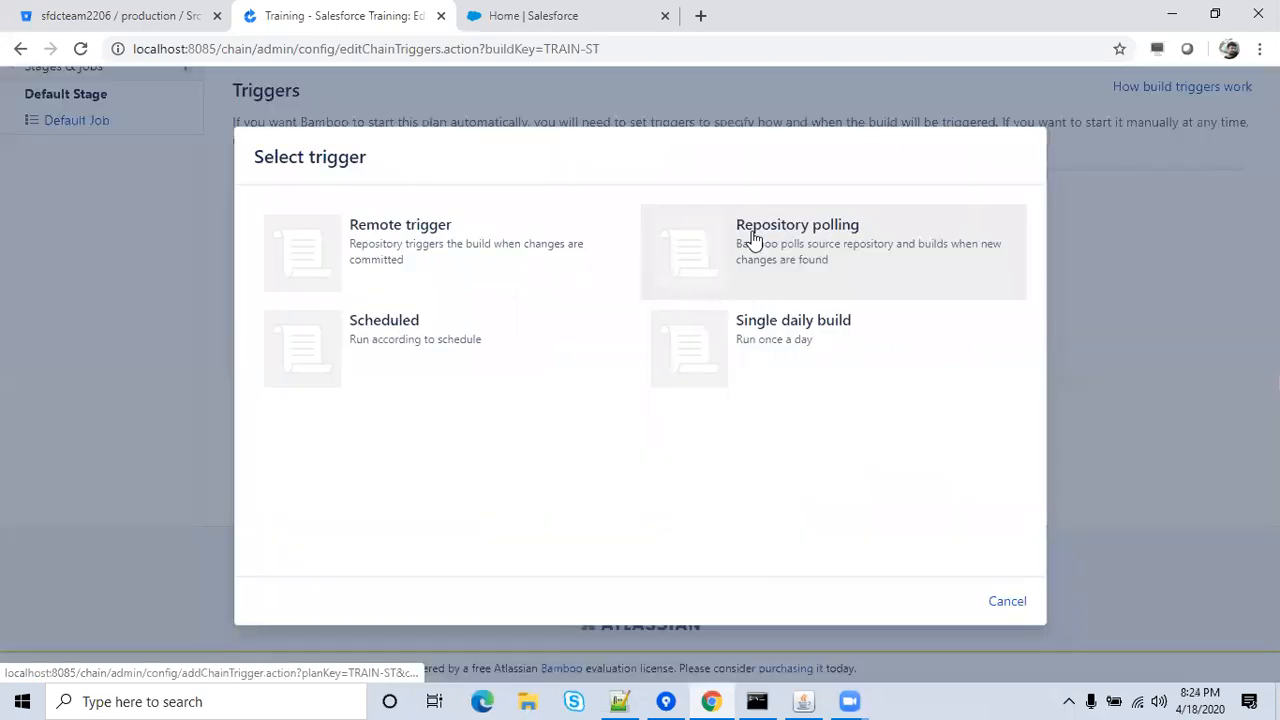
click(752, 240)
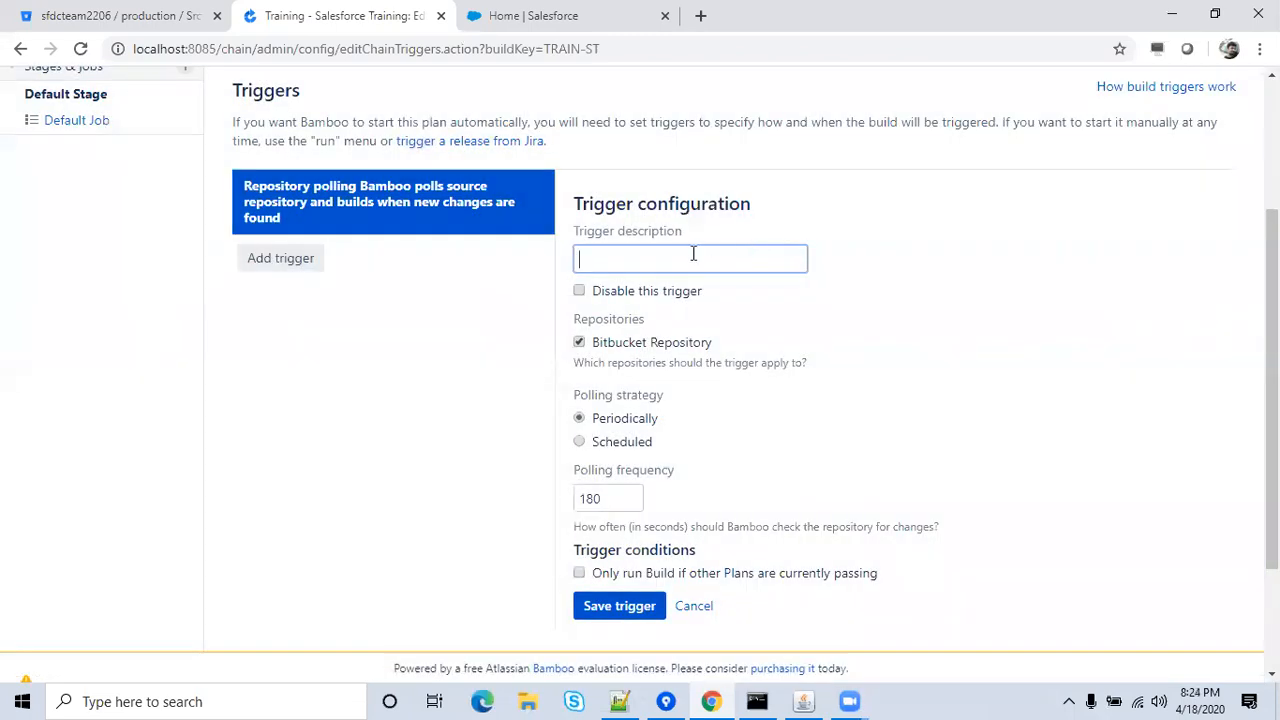
click(693, 254)
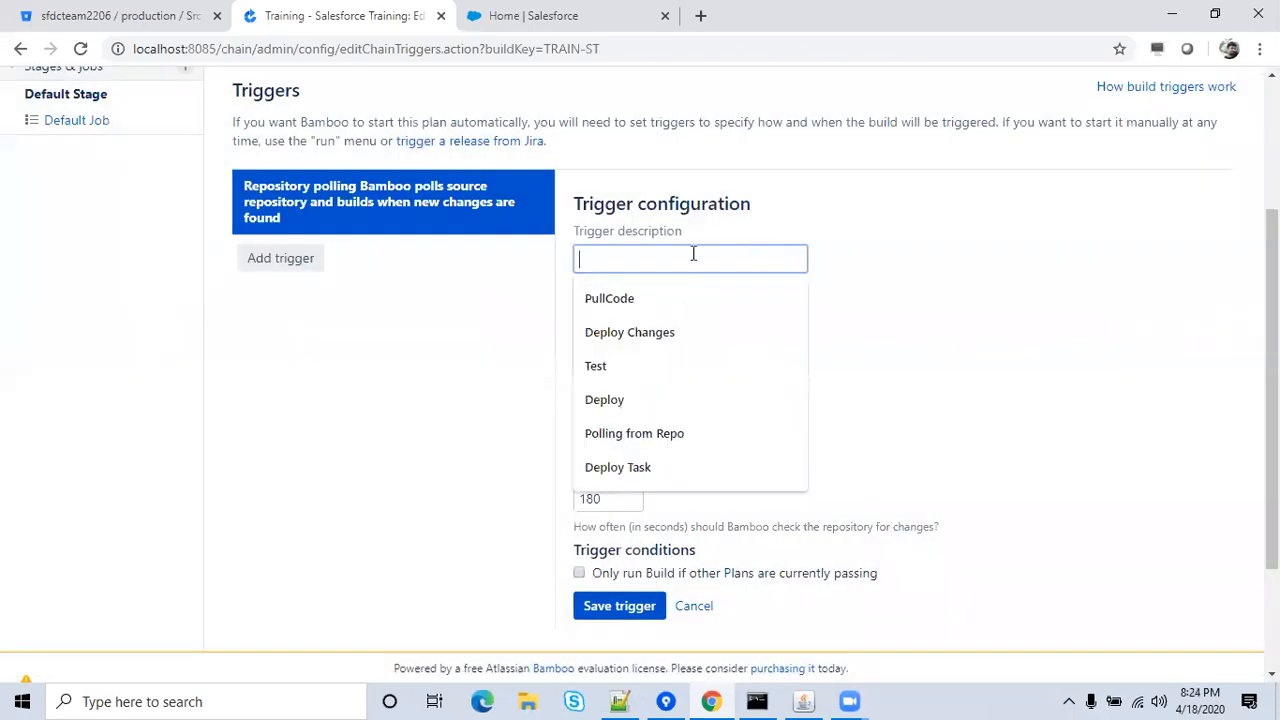
click(665, 440)
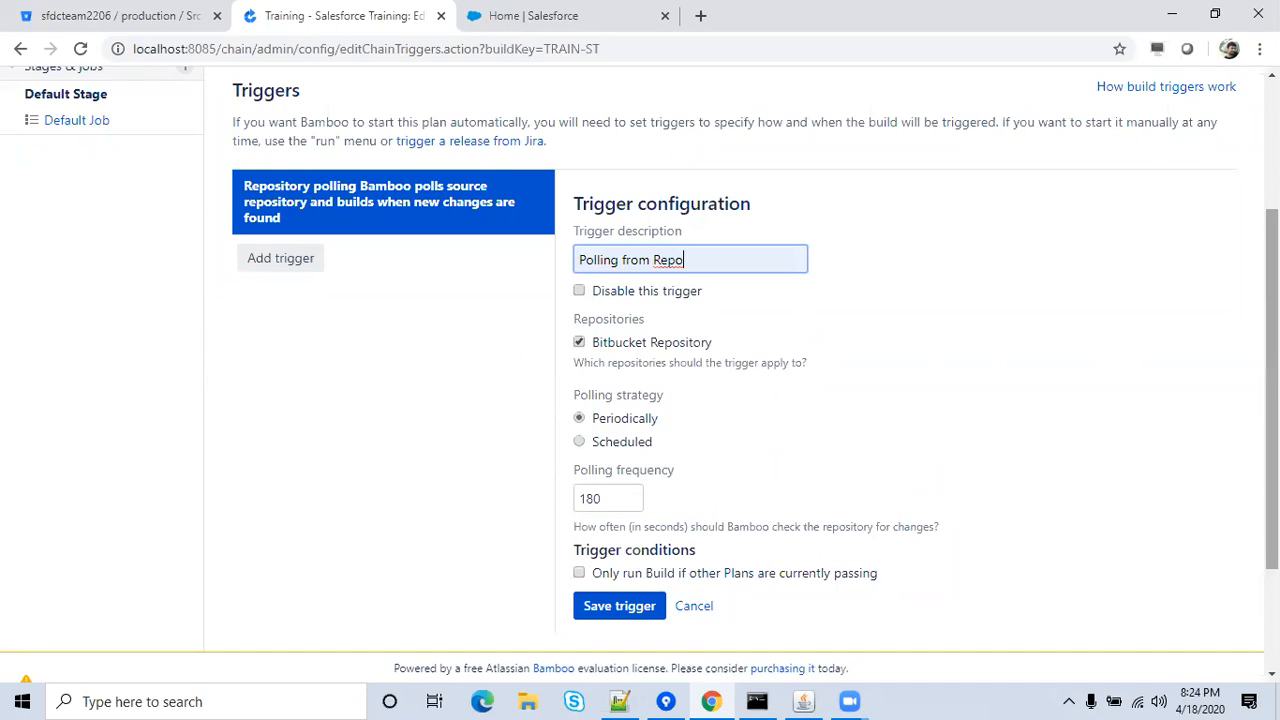
scroll(1271, 390, down, 2)
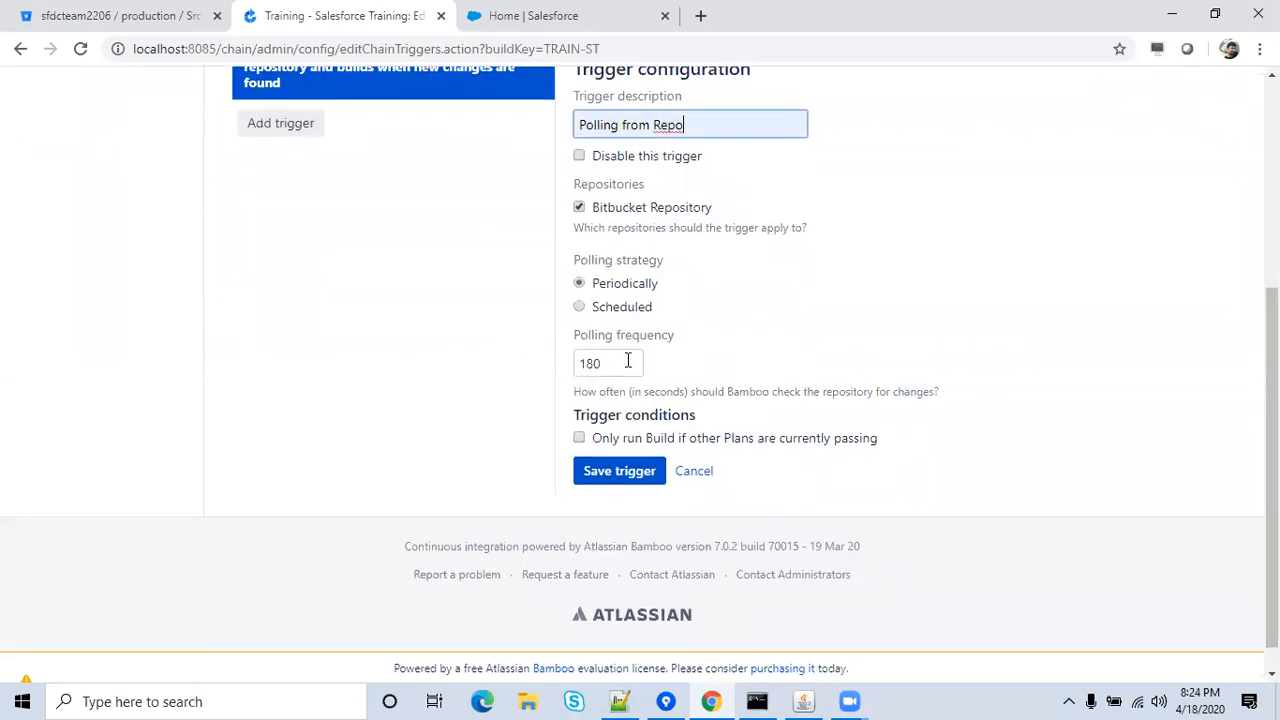
click(597, 362)
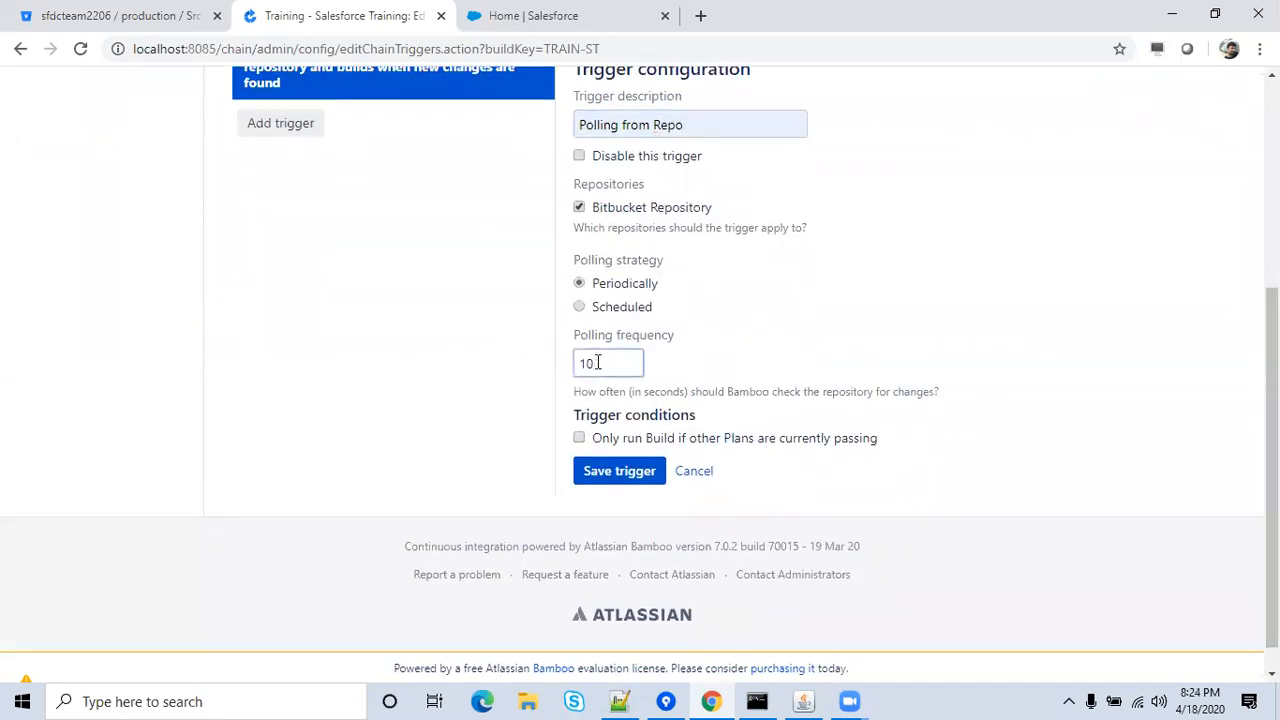
click(730, 371)
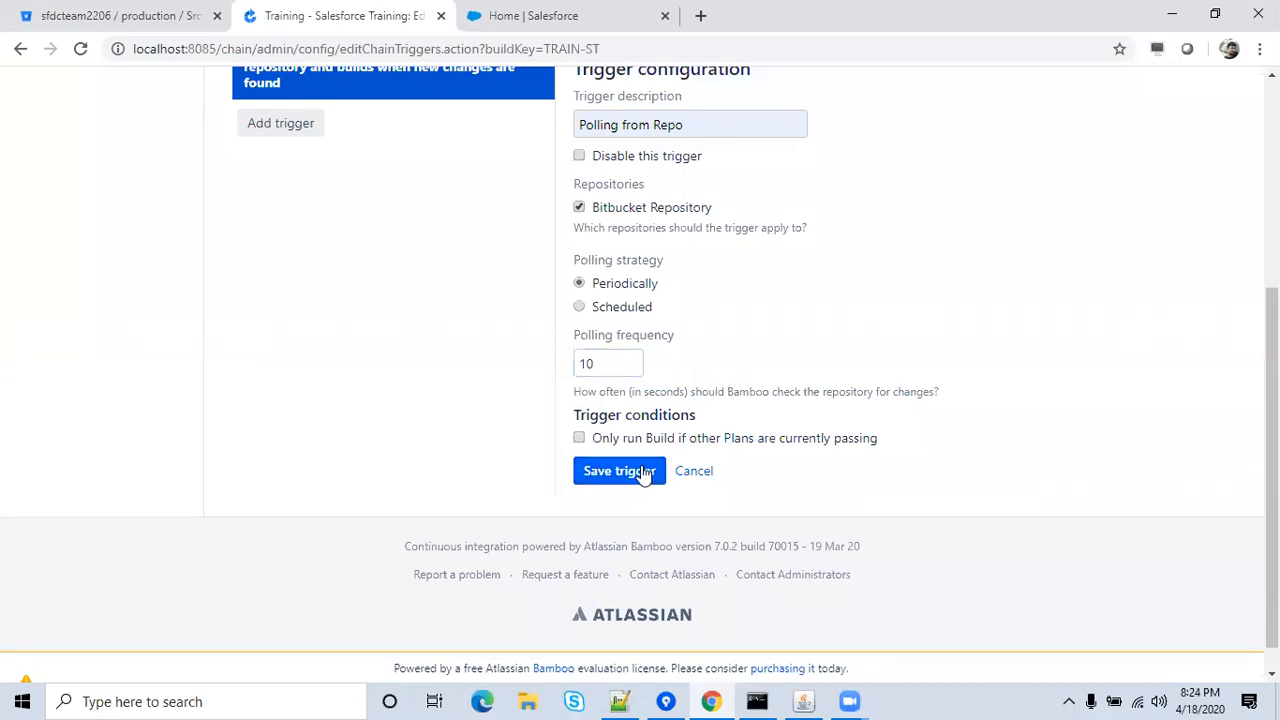
drag(1271, 398, 1271, 363)
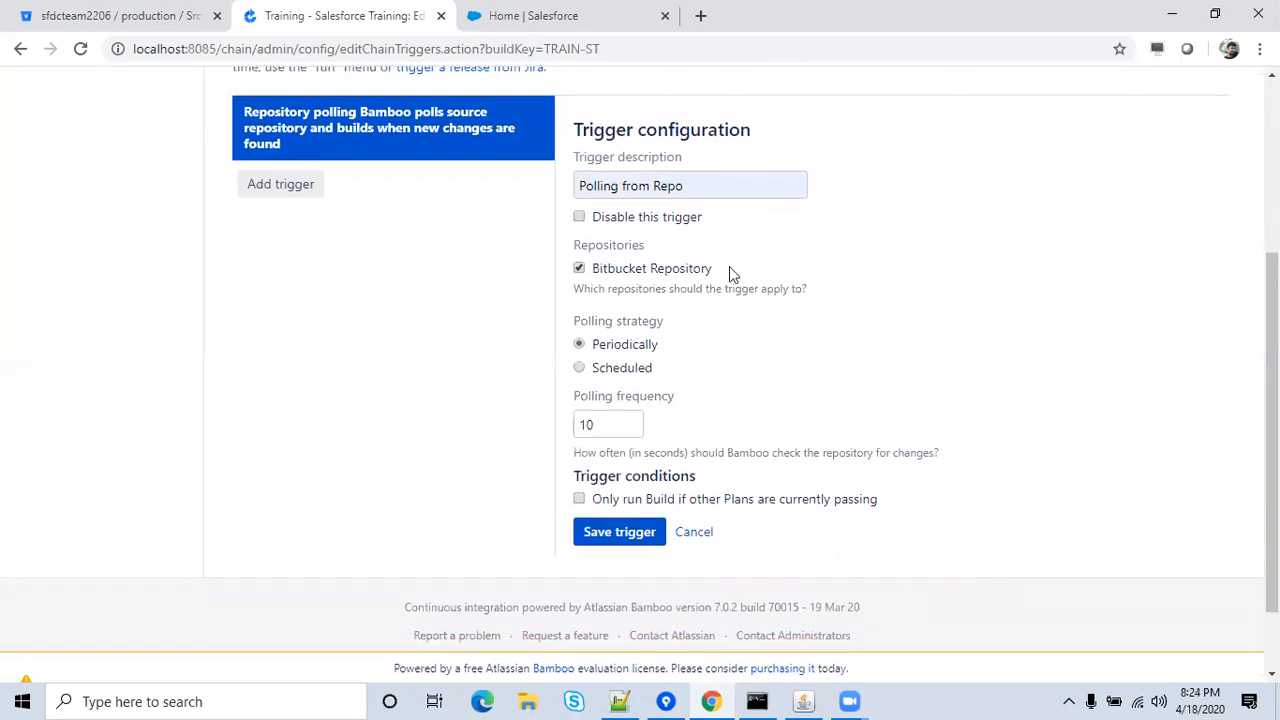
click(610, 545)
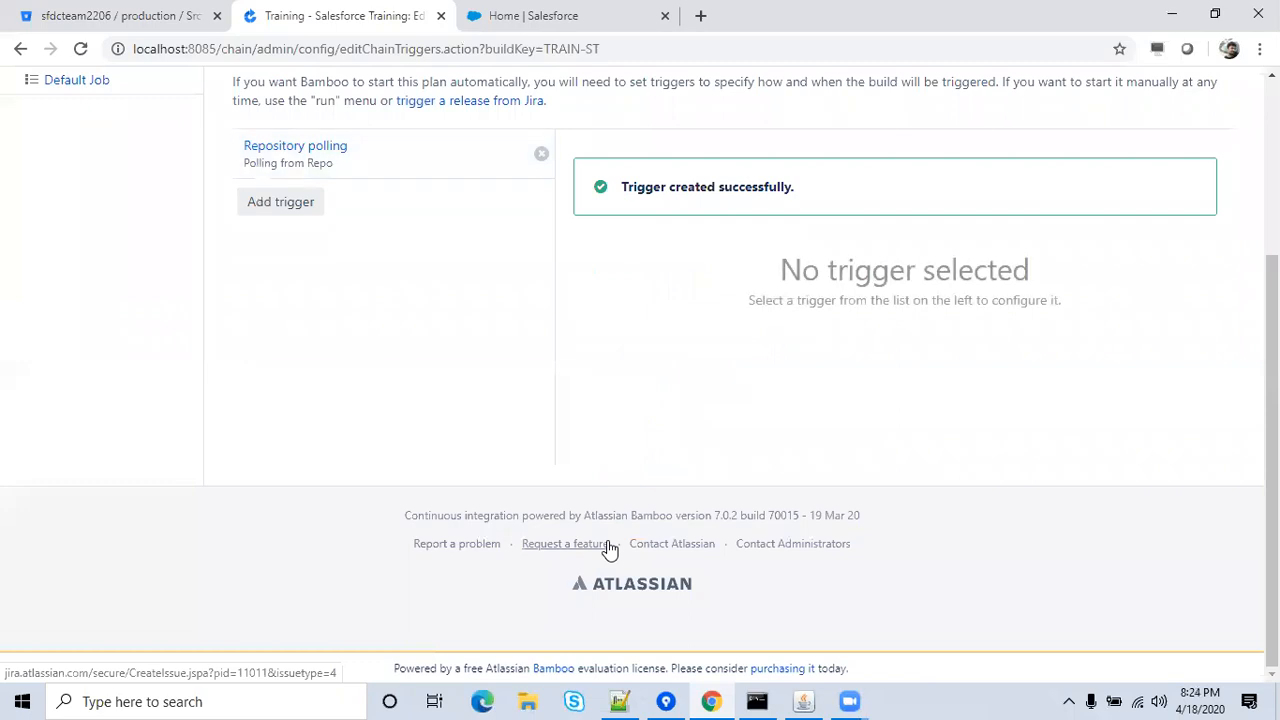
Check ChangePasswordController.cls on Bitbucket's Dev branch, then bring up the local Source Tree folder.
click(103, 12)
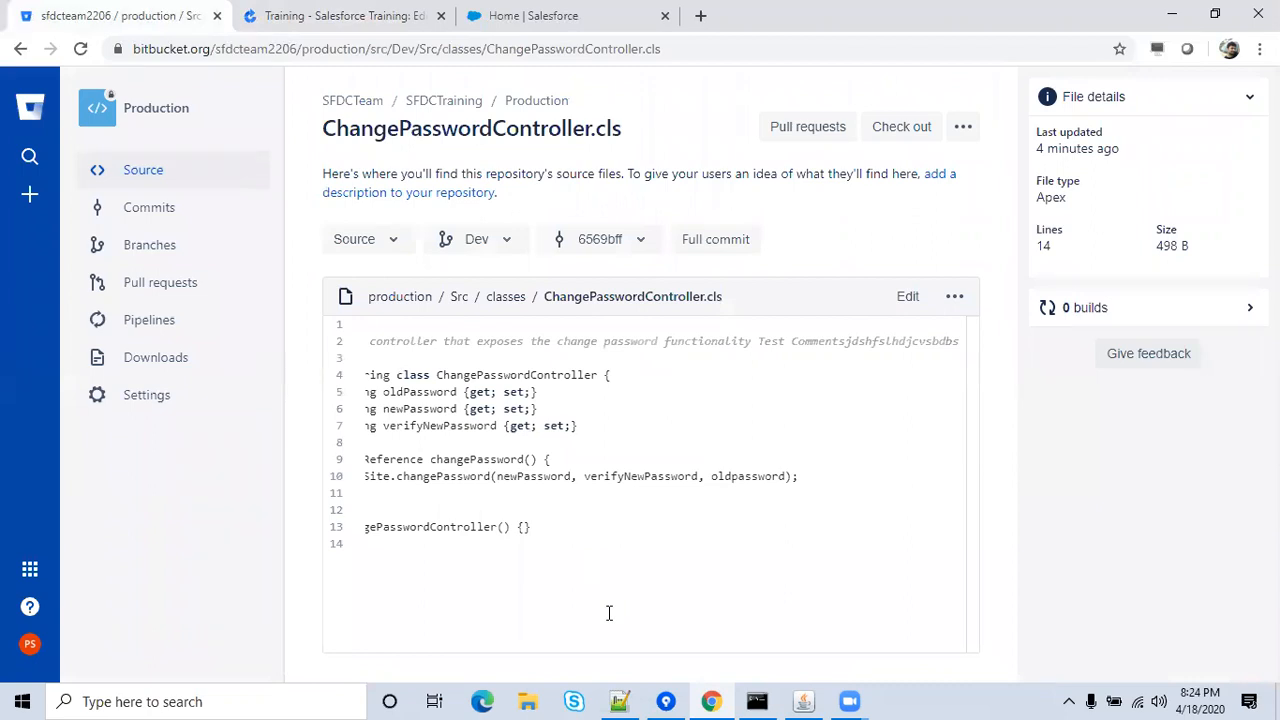
click(665, 701)
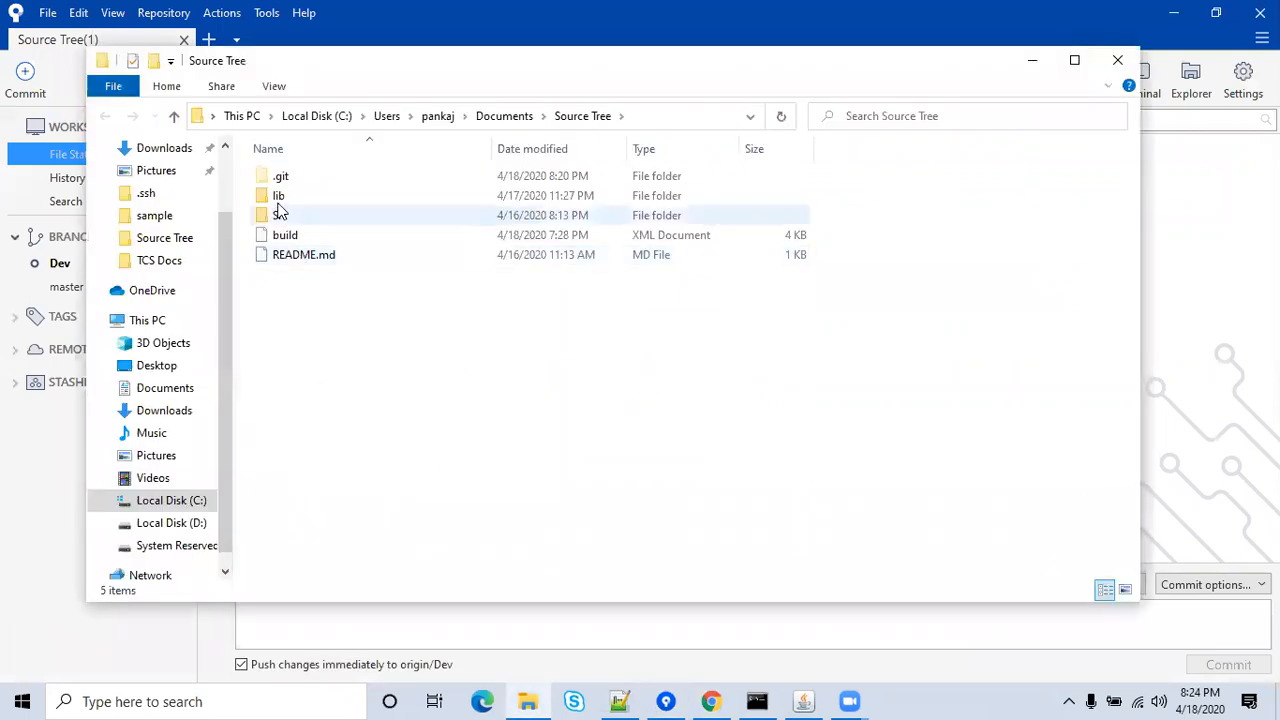
Open Src\classes\ChangePasswordController.cls in Notepad++.
click(282, 218)
double_click(282, 218)
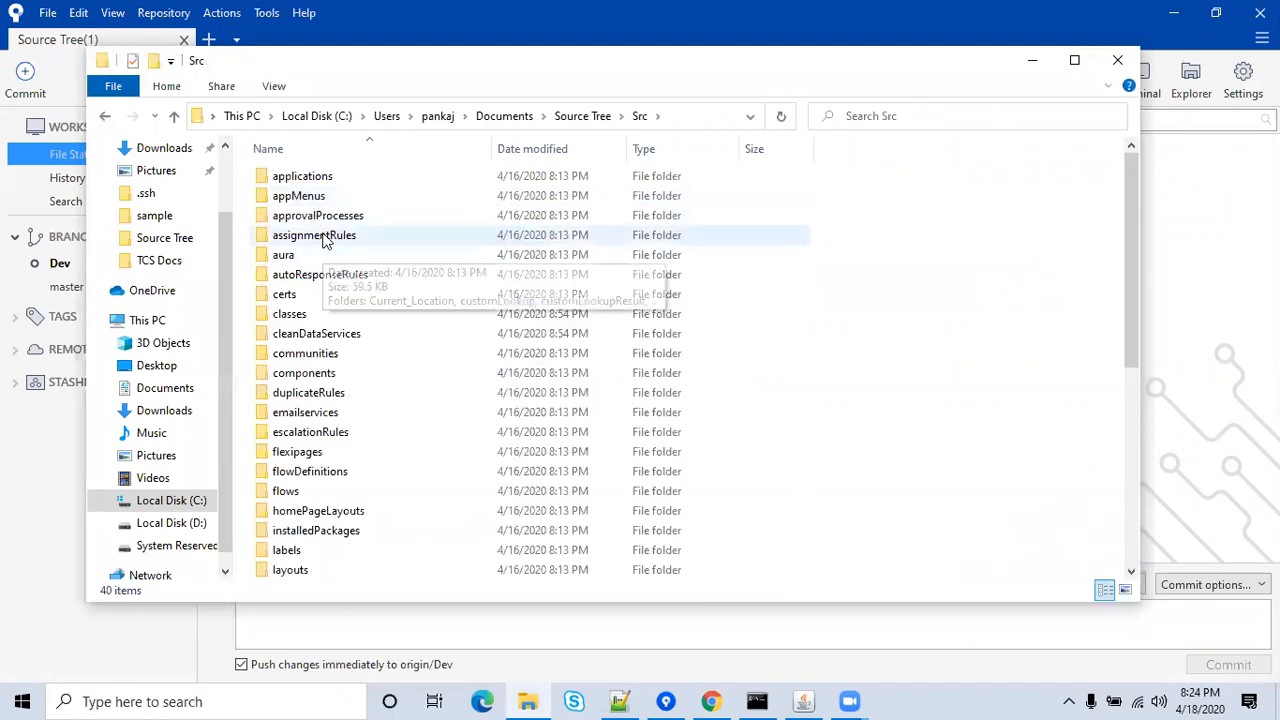
click(305, 329)
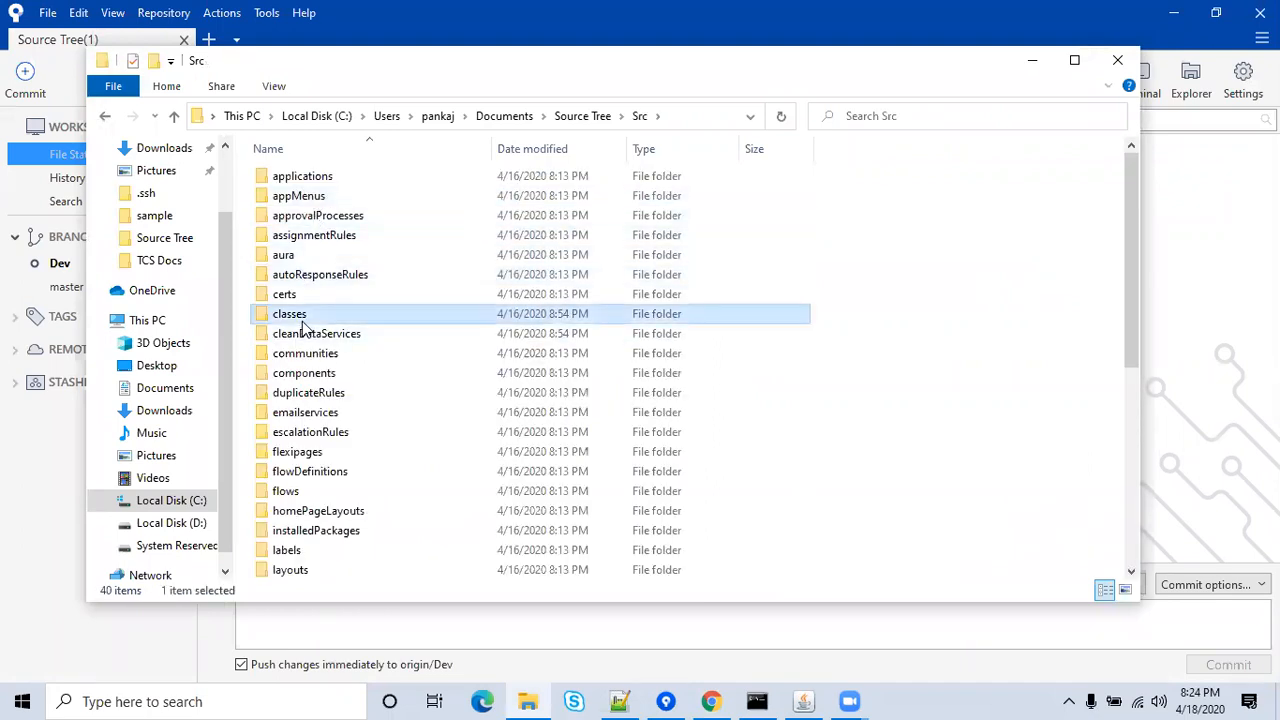
double_click(305, 329)
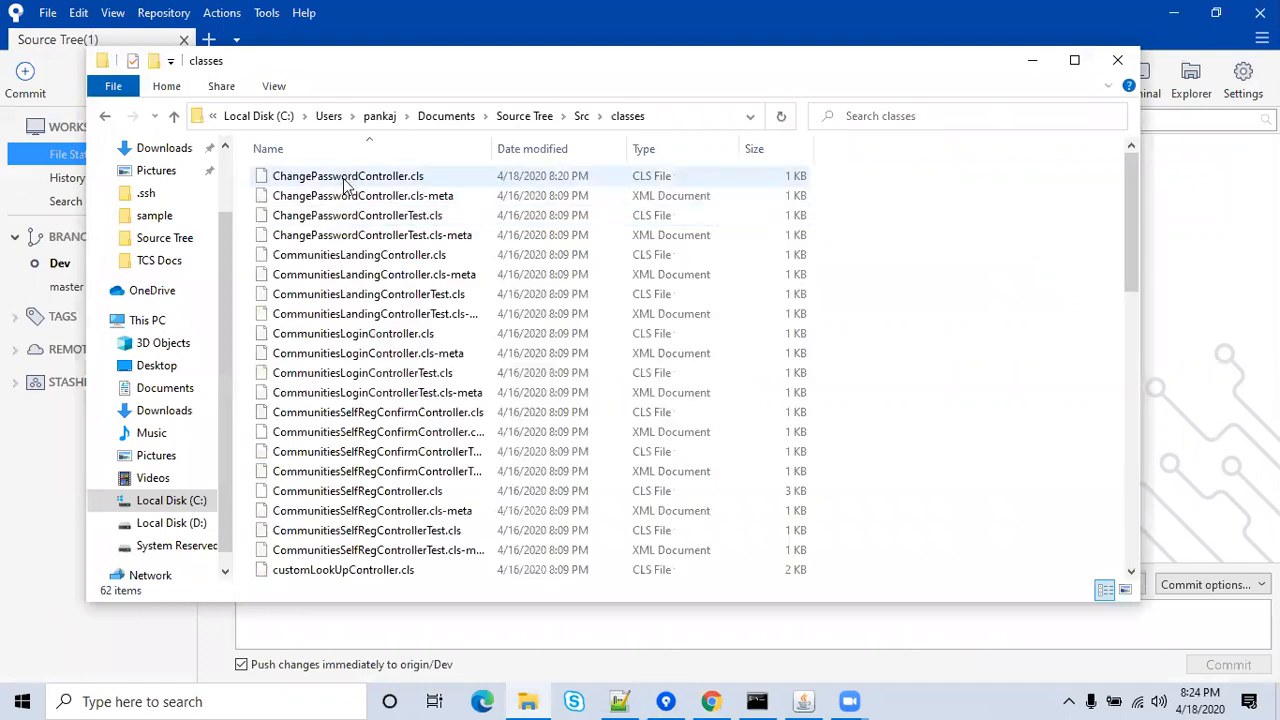
click(344, 180)
right_click(344, 180)
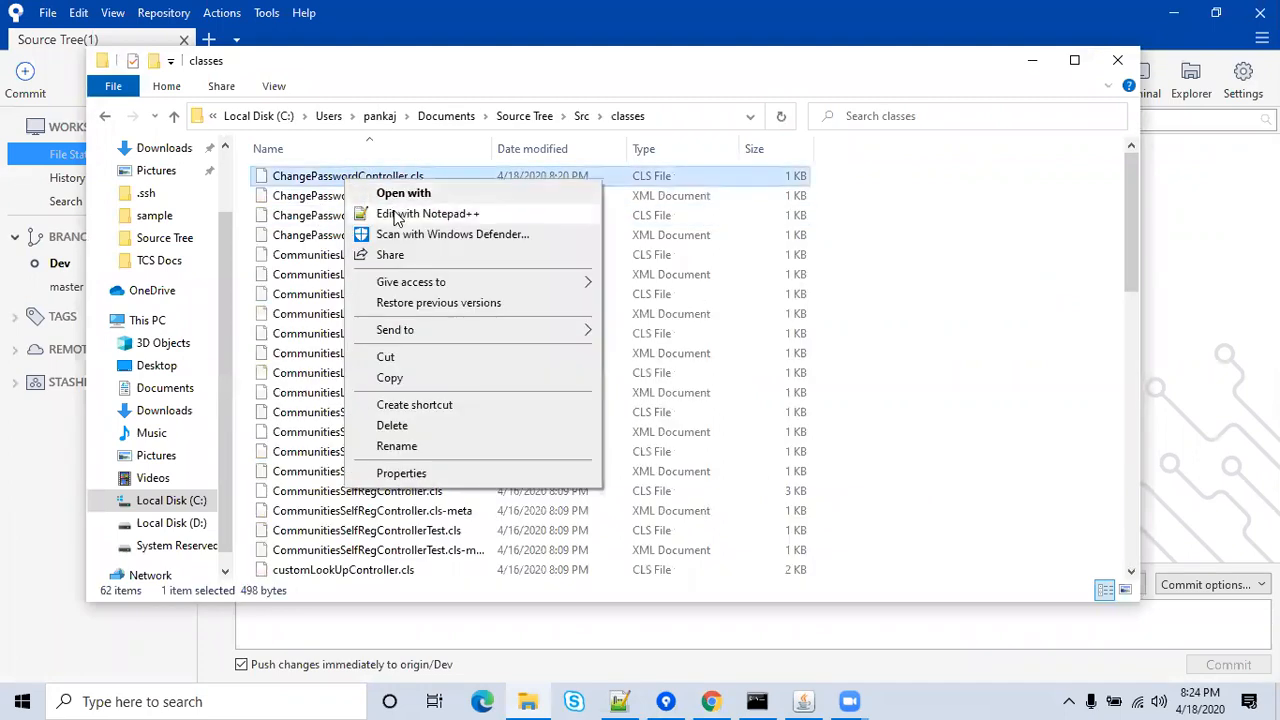
click(398, 216)
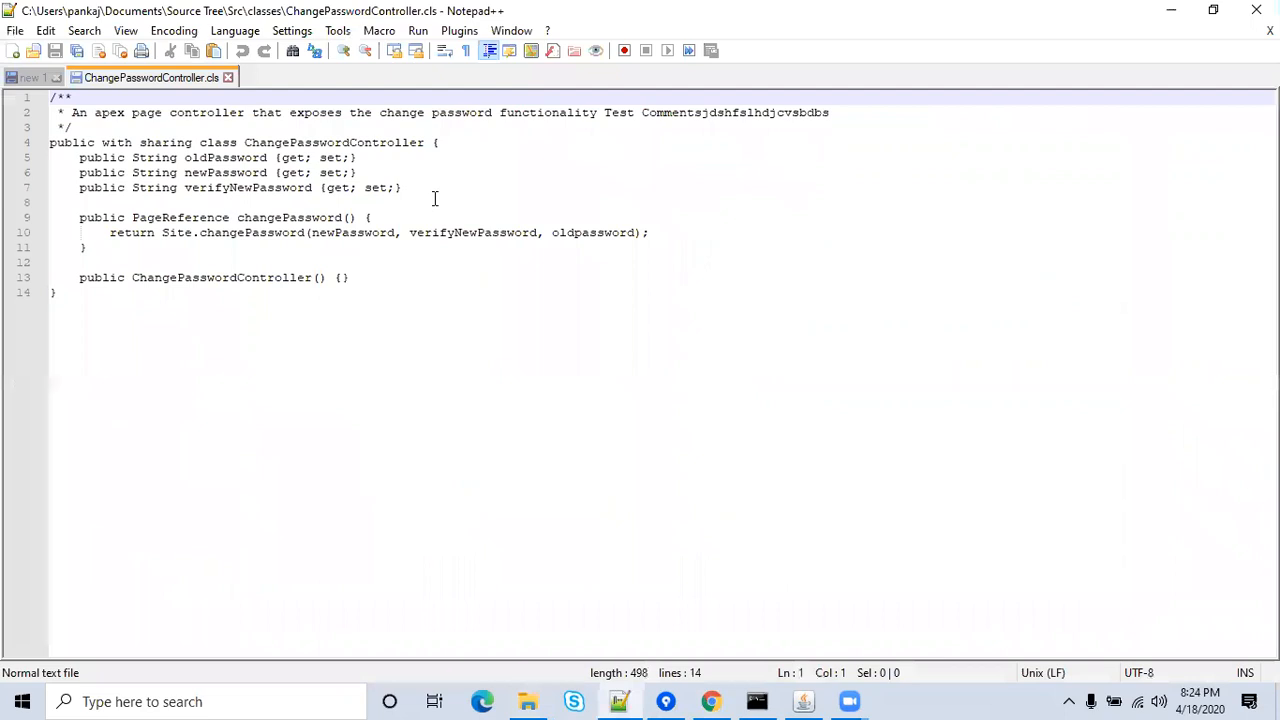
Add the comment '// Test Commentsjsdhgflhsgn' after line 13, save, and close the file.
click(381, 281)
key(Return)
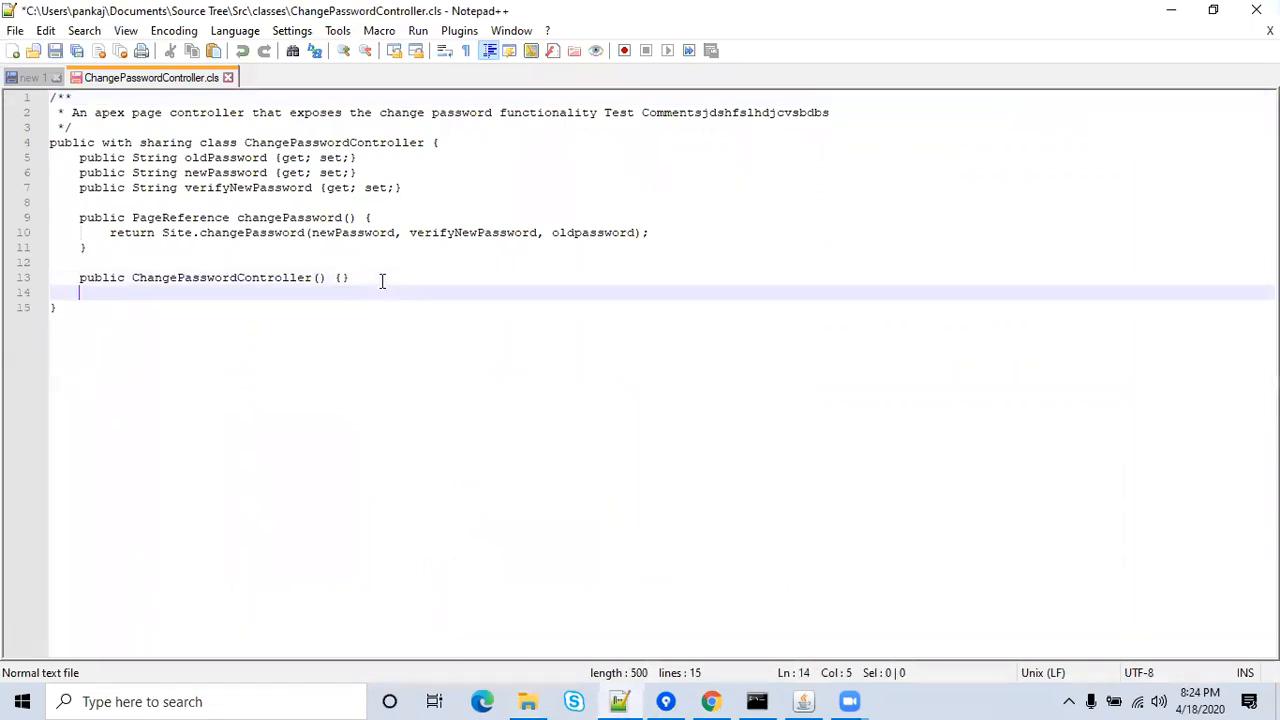
text(// Test Commentsjsdhgflhsgn)
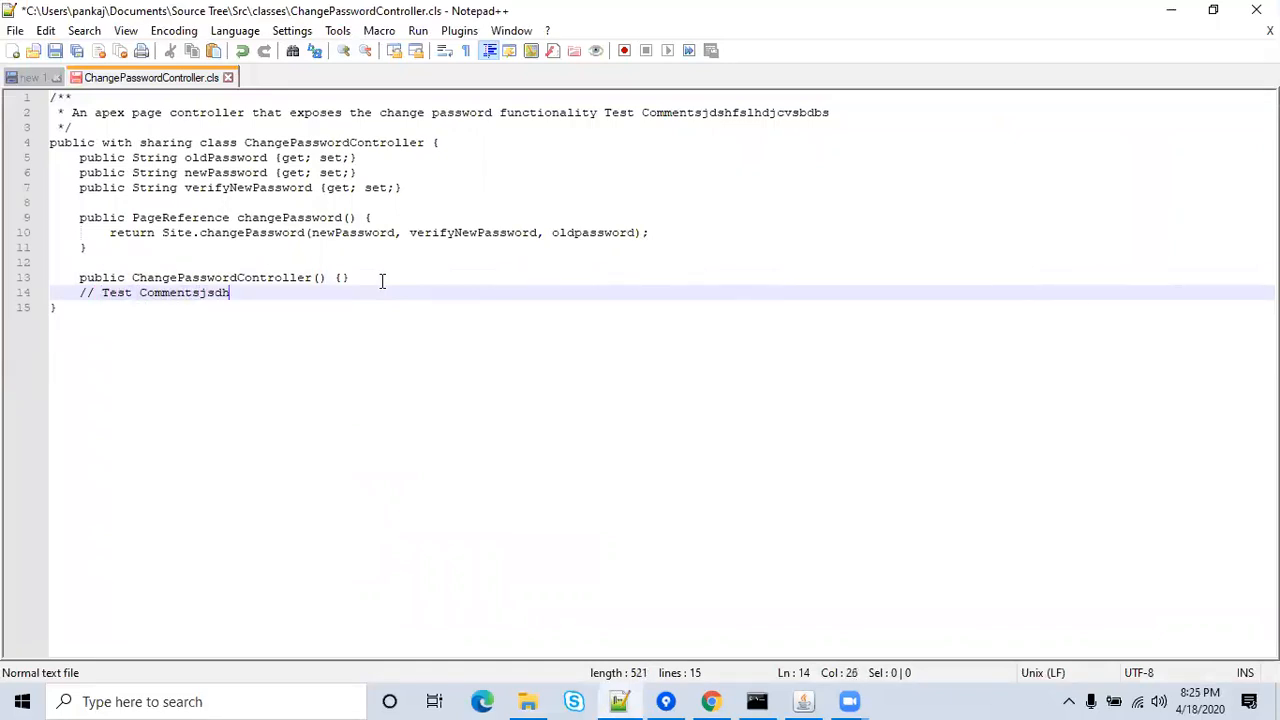
key(ctrl+s)
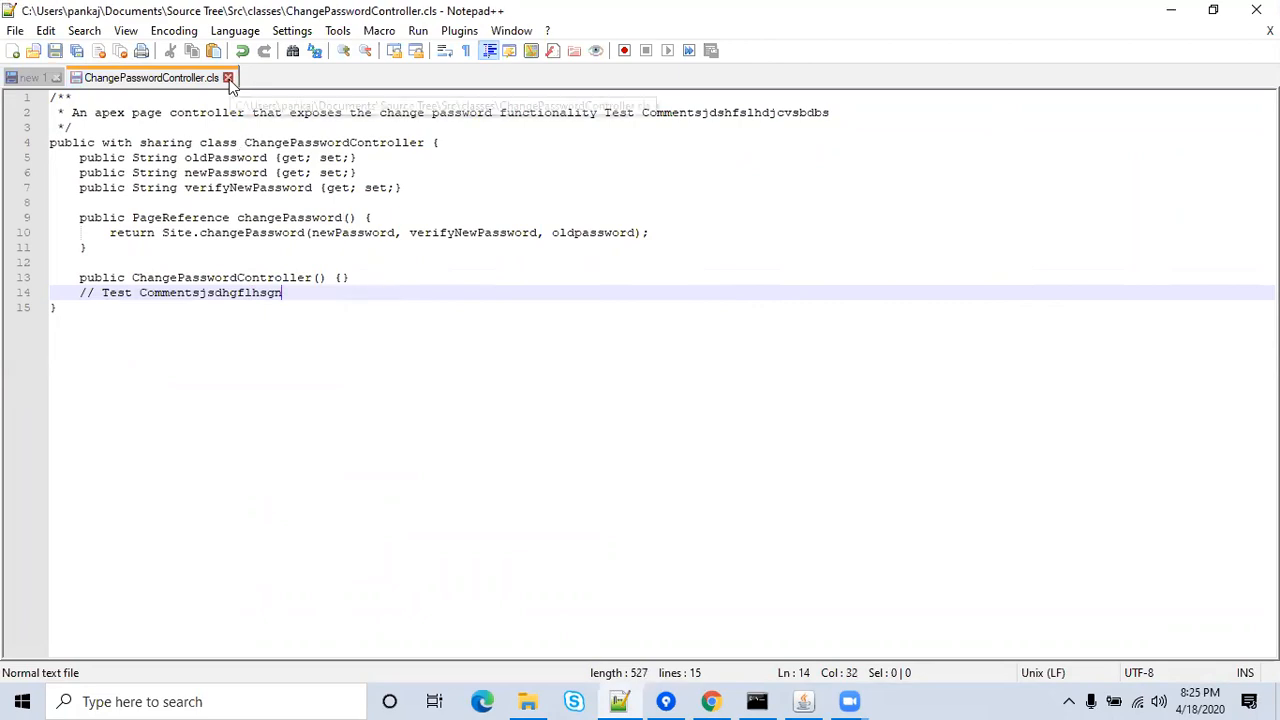
click(228, 77)
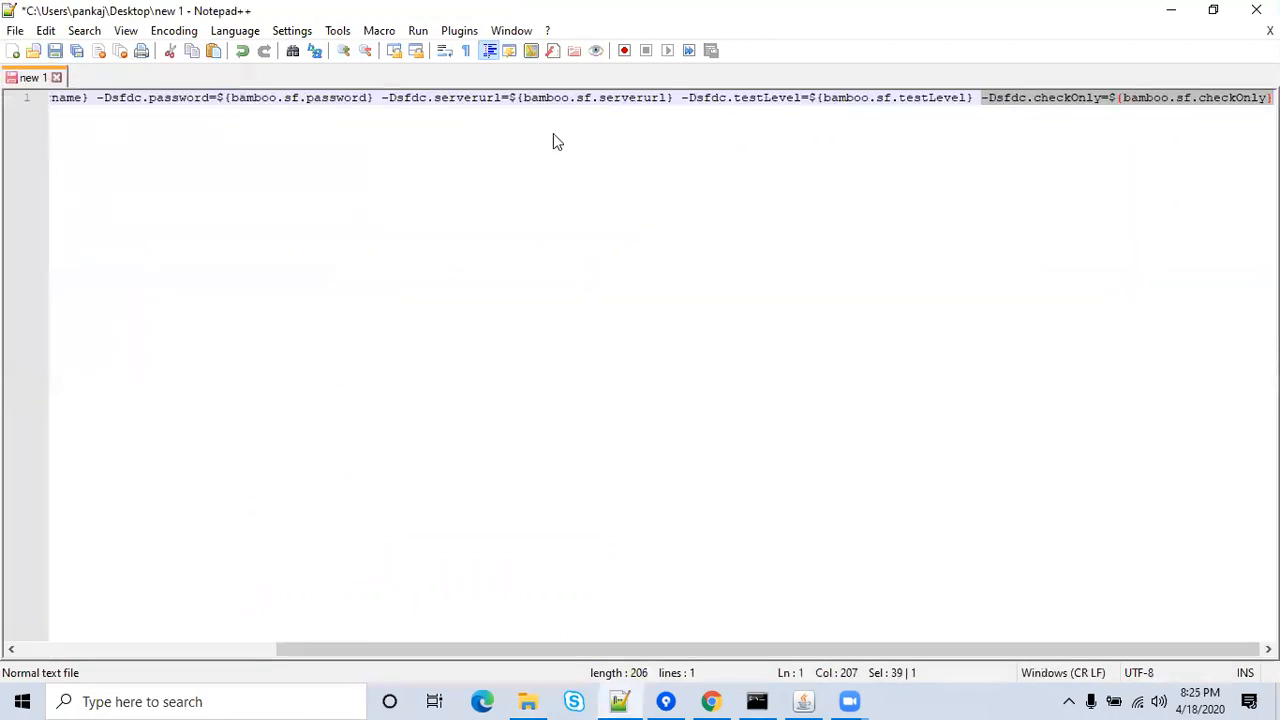
click(1168, 14)
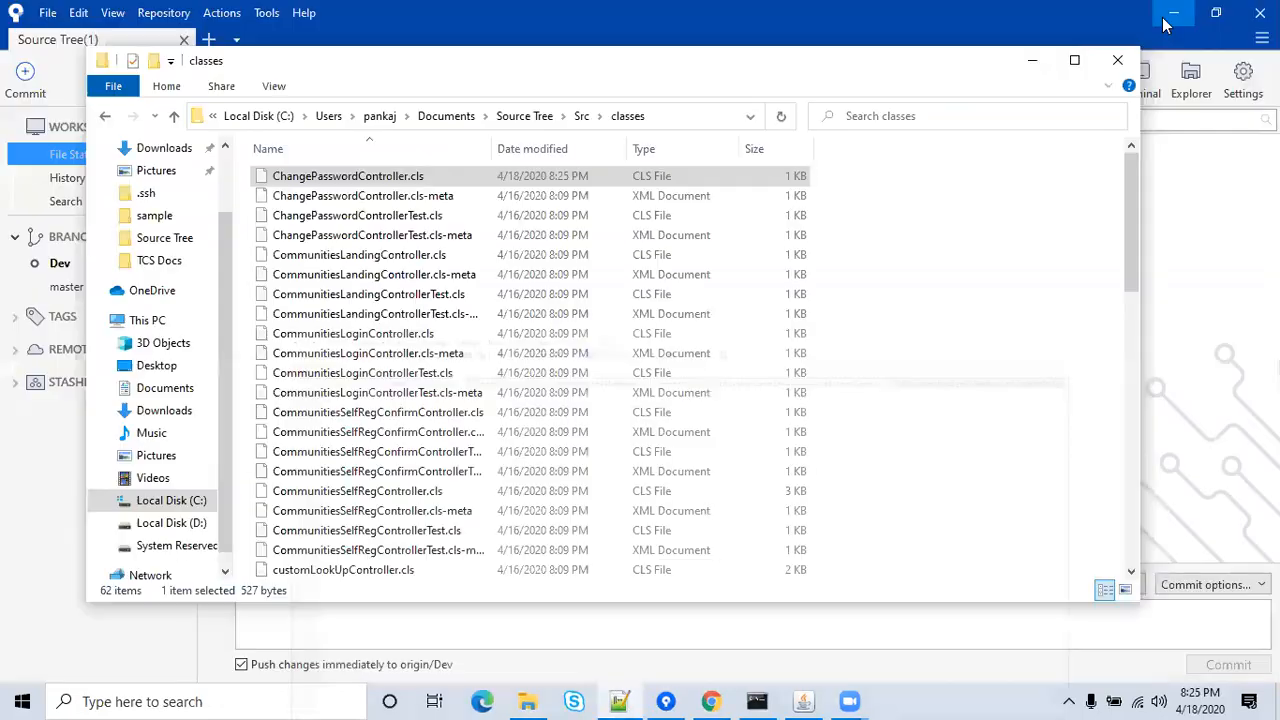
Stage all changes and commit them as 'Test Commit', pushing immediately to origin/Dev.
click(1118, 61)
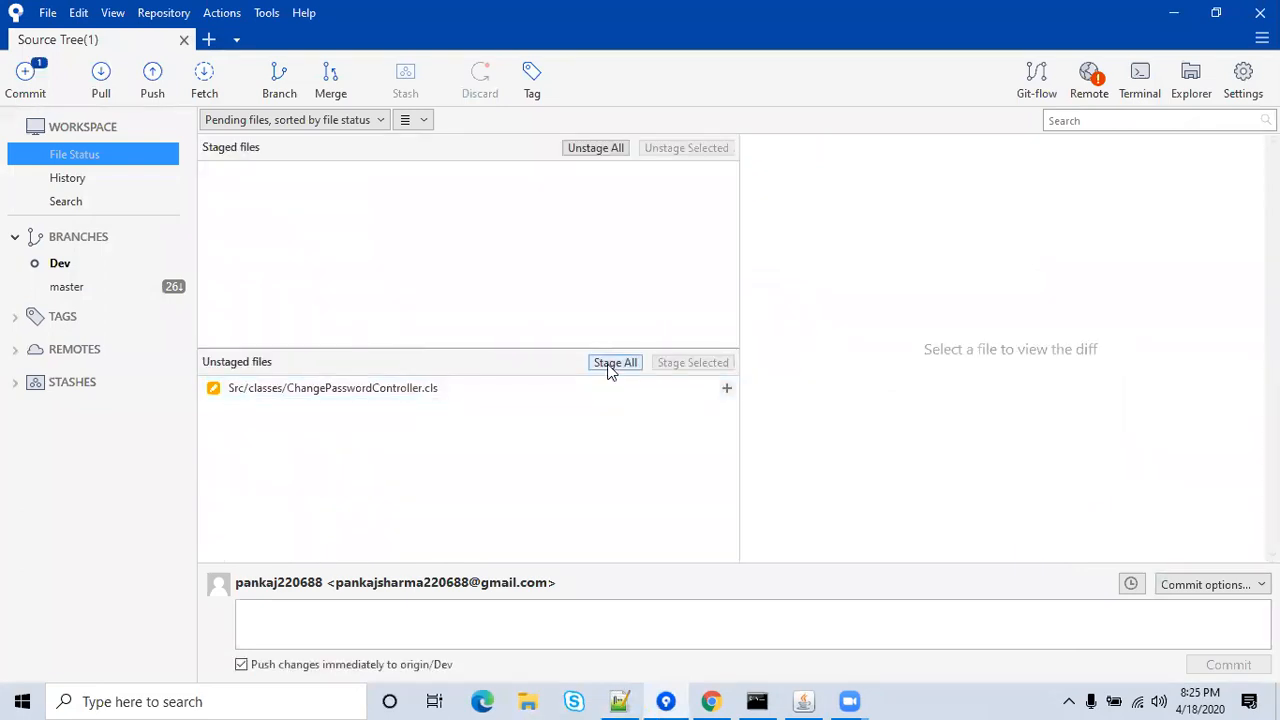
click(612, 363)
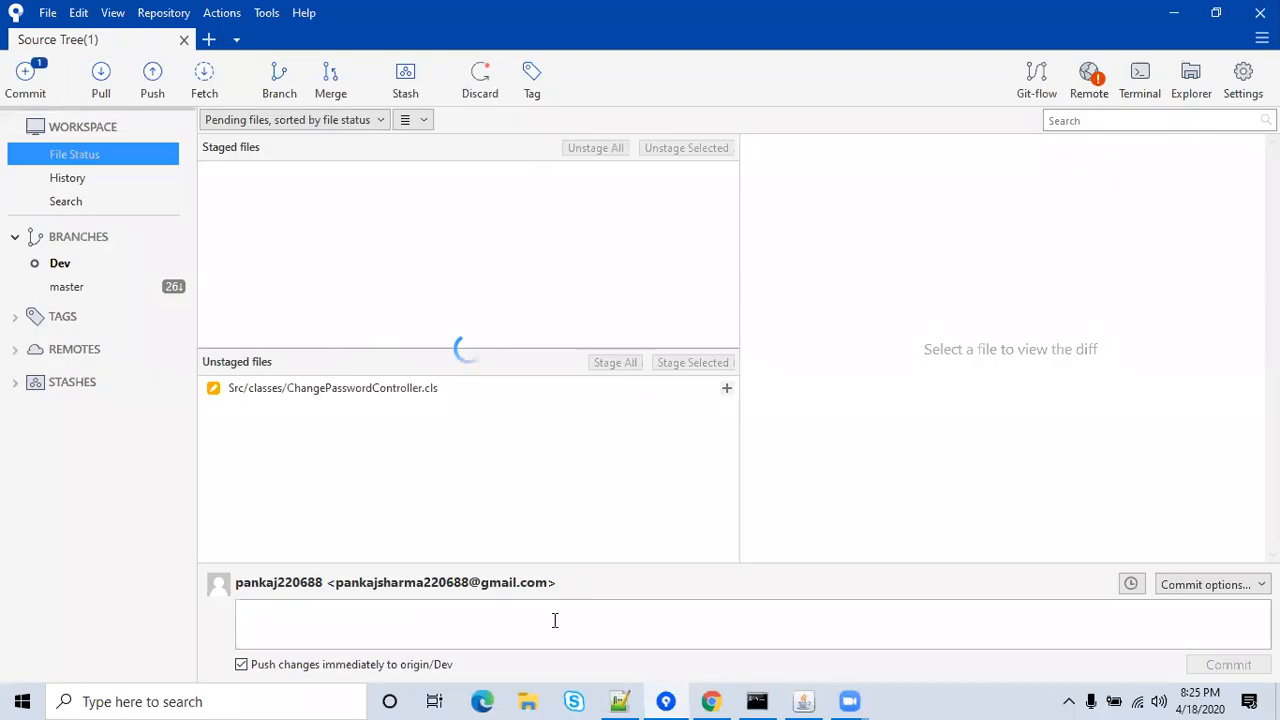
click(555, 622)
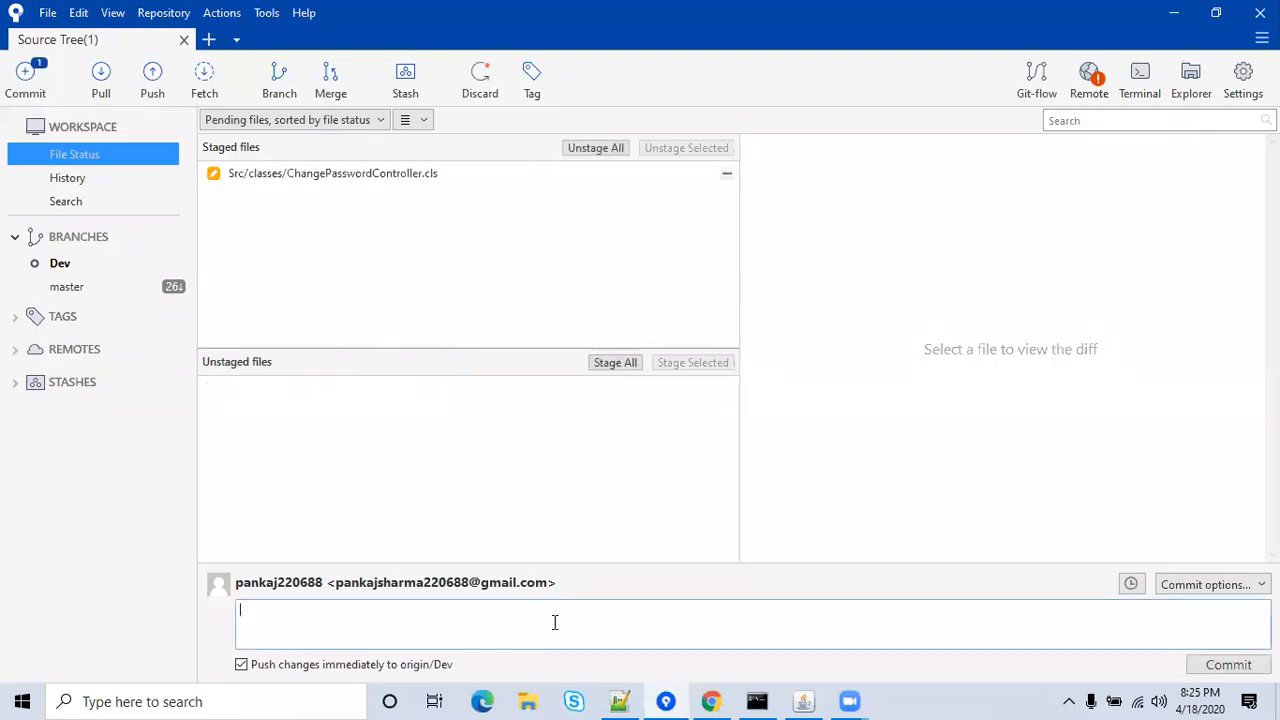
text(Test Commit)
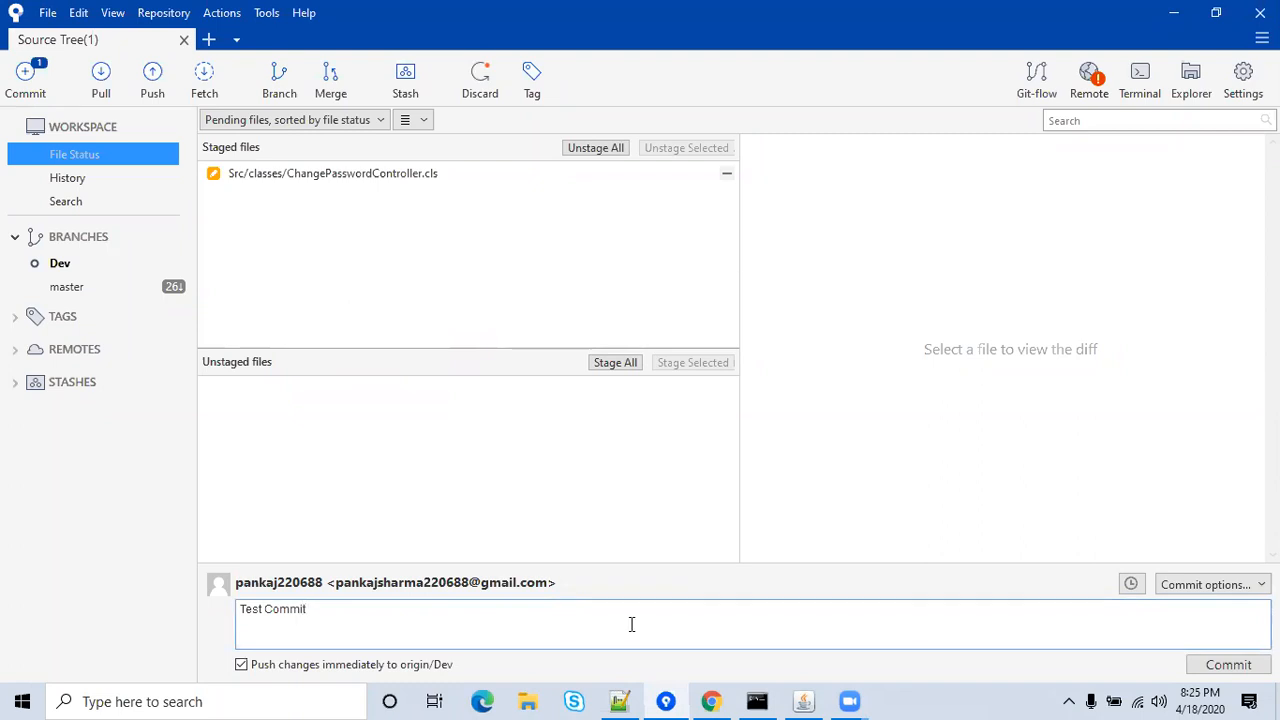
click(1220, 666)
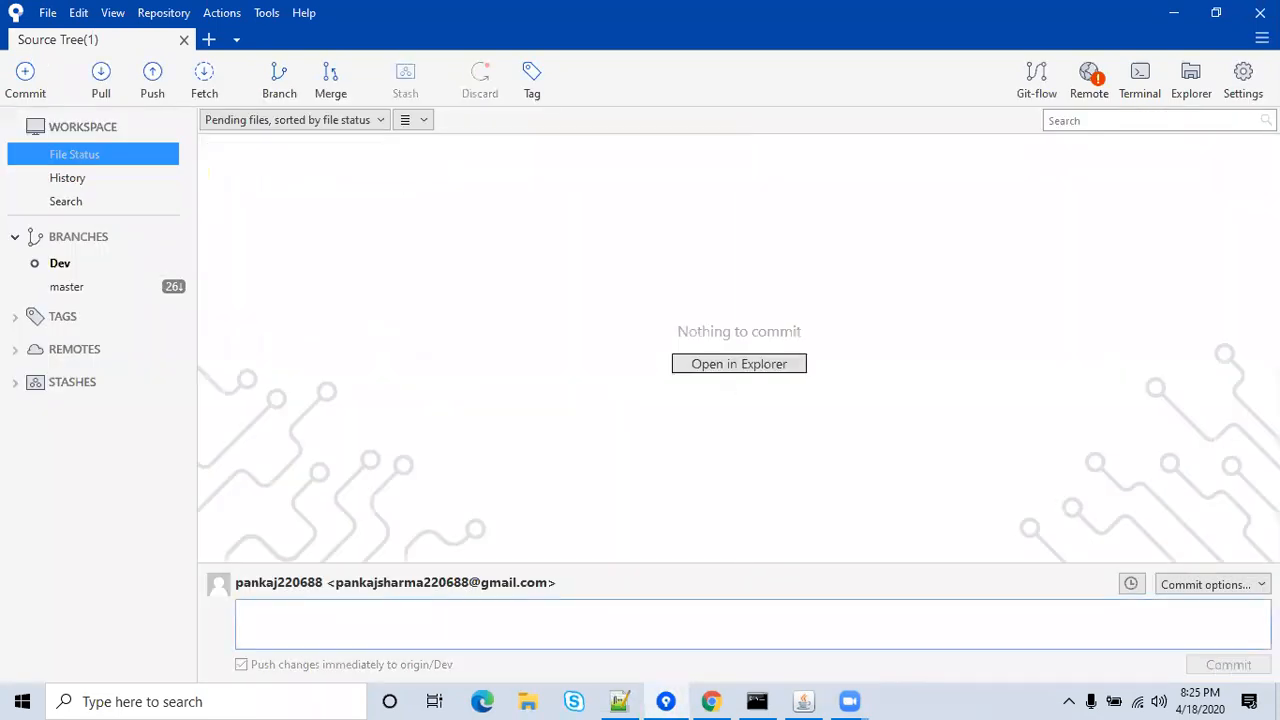
Reload Bitbucket's ChangePasswordController.cls page to look for the pushed commit.
click(1172, 14)
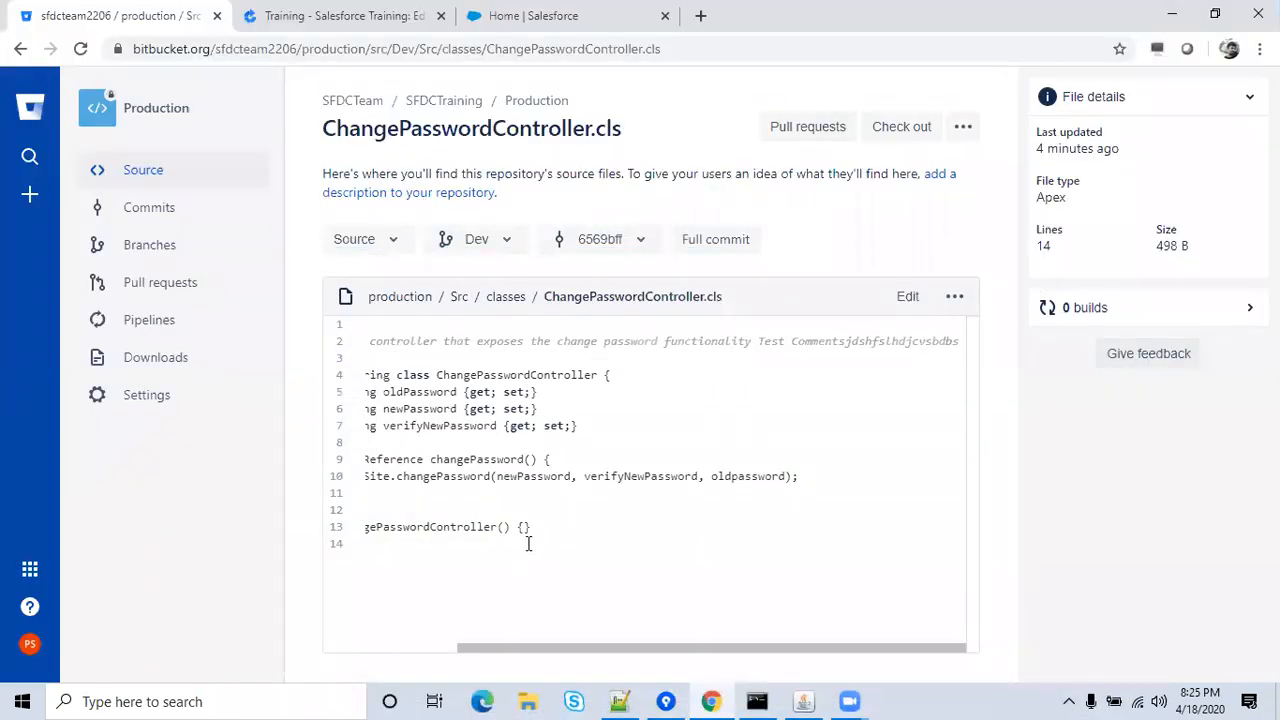
click(322, 47)
key(Return)
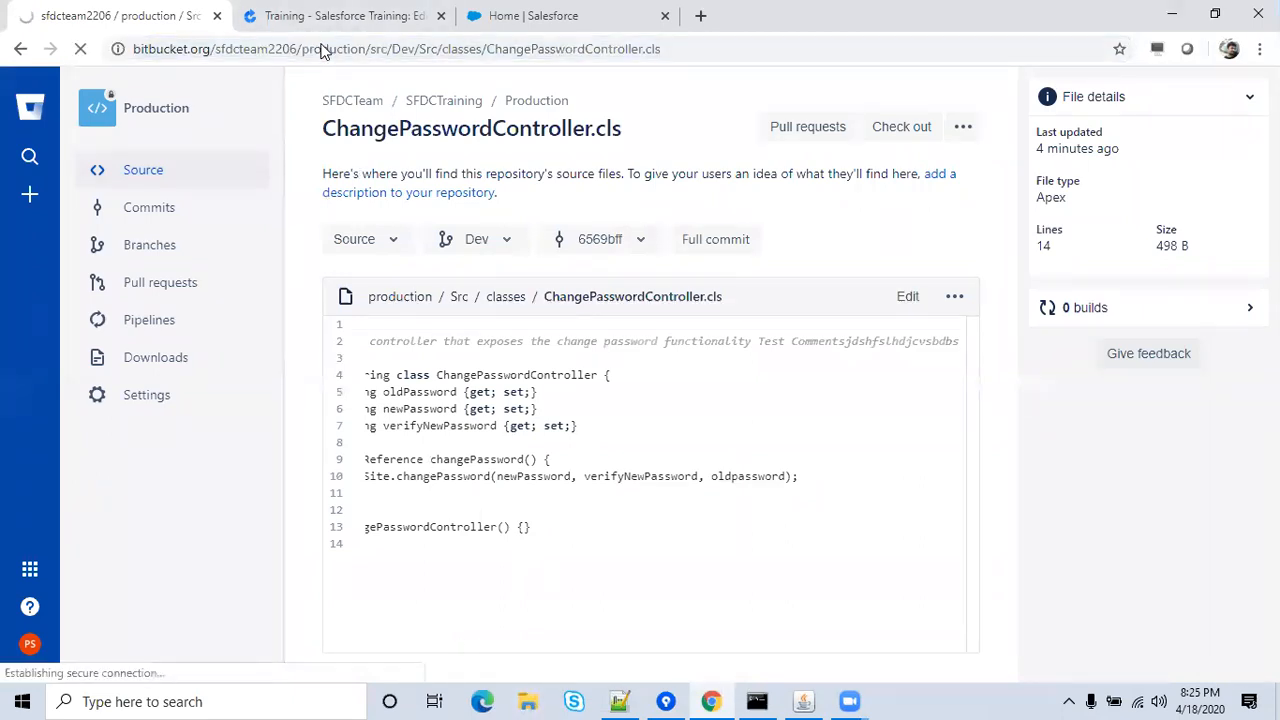
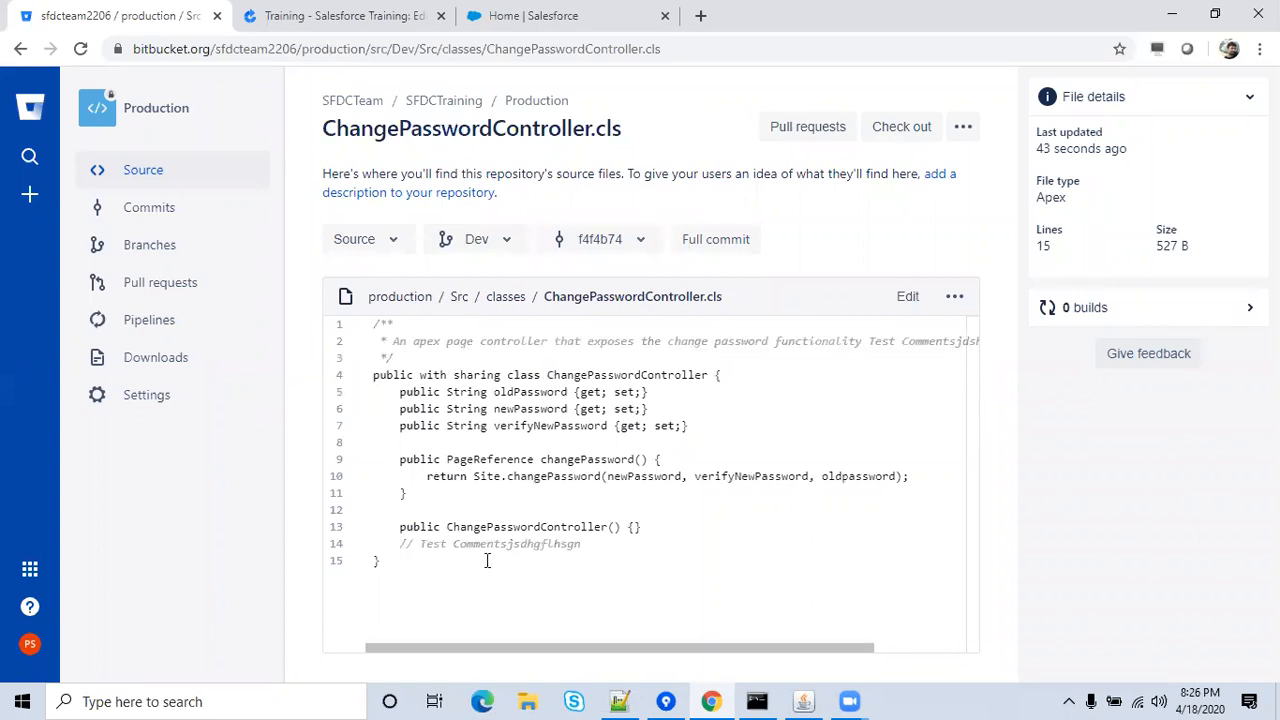
Open a File Explorer window at Quick access over the Bitbucket page.
click(527, 700)
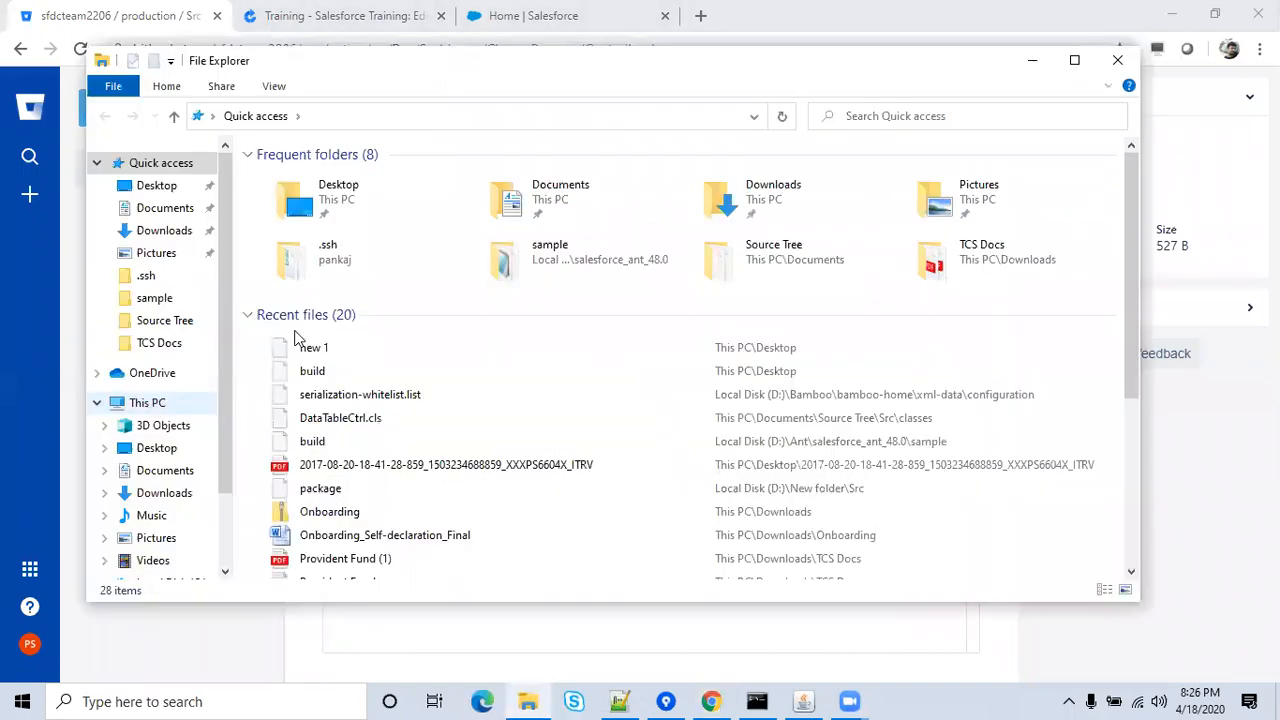
Browse to D:\Bamboo\bamboo-home\xml-data\build-dir\TRAIN-ST-JOB1\Src\classes and right-click ChangePasswordController.cls.
click(150, 402)
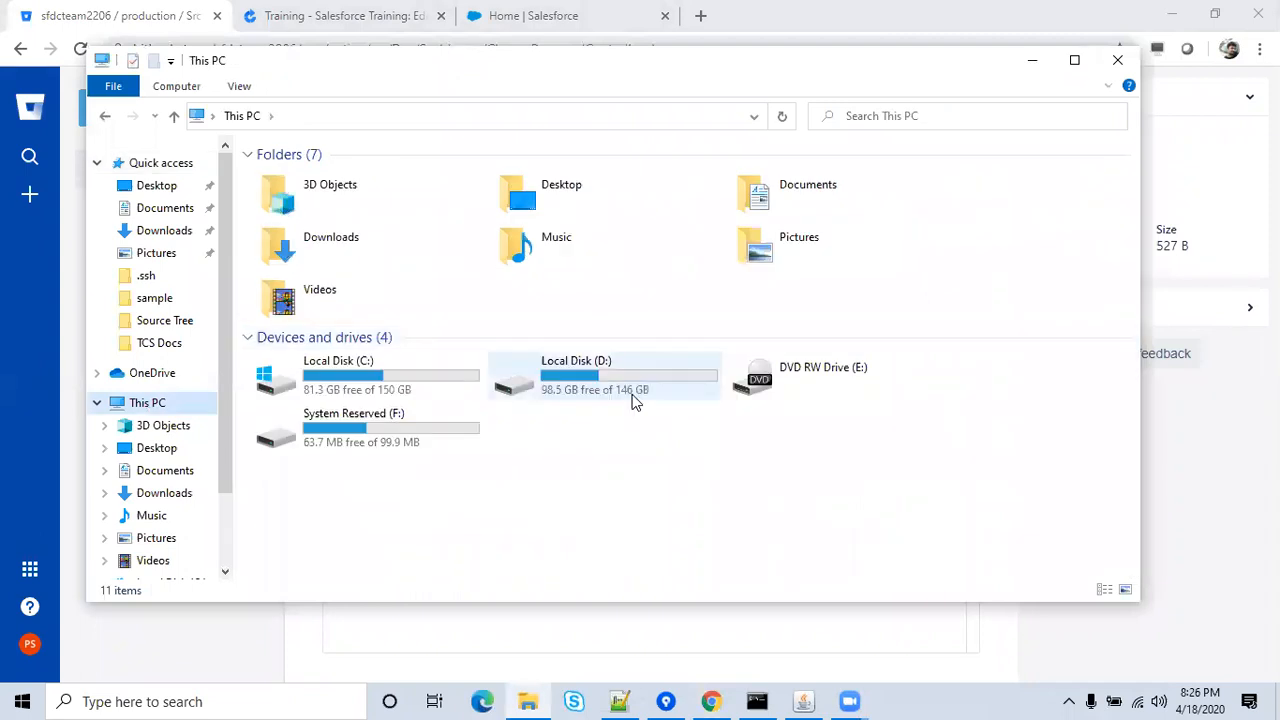
double_click(632, 400)
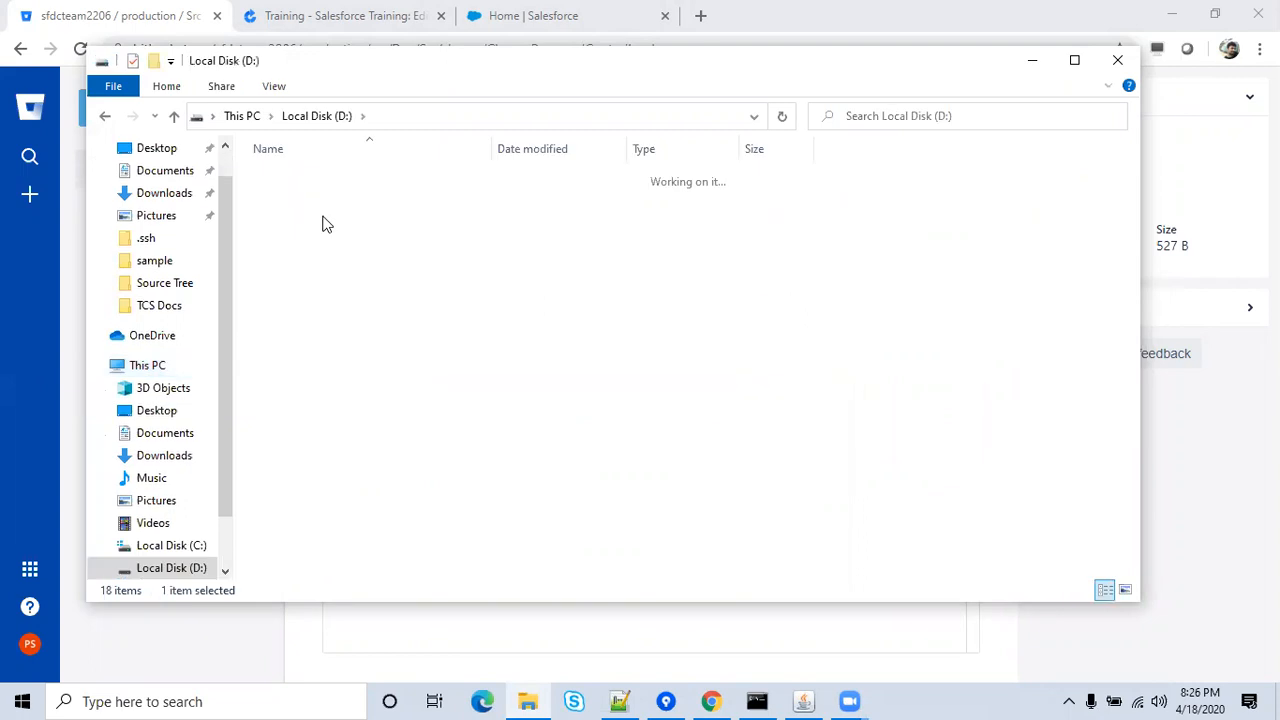
double_click(322, 224)
double_click(322, 218)
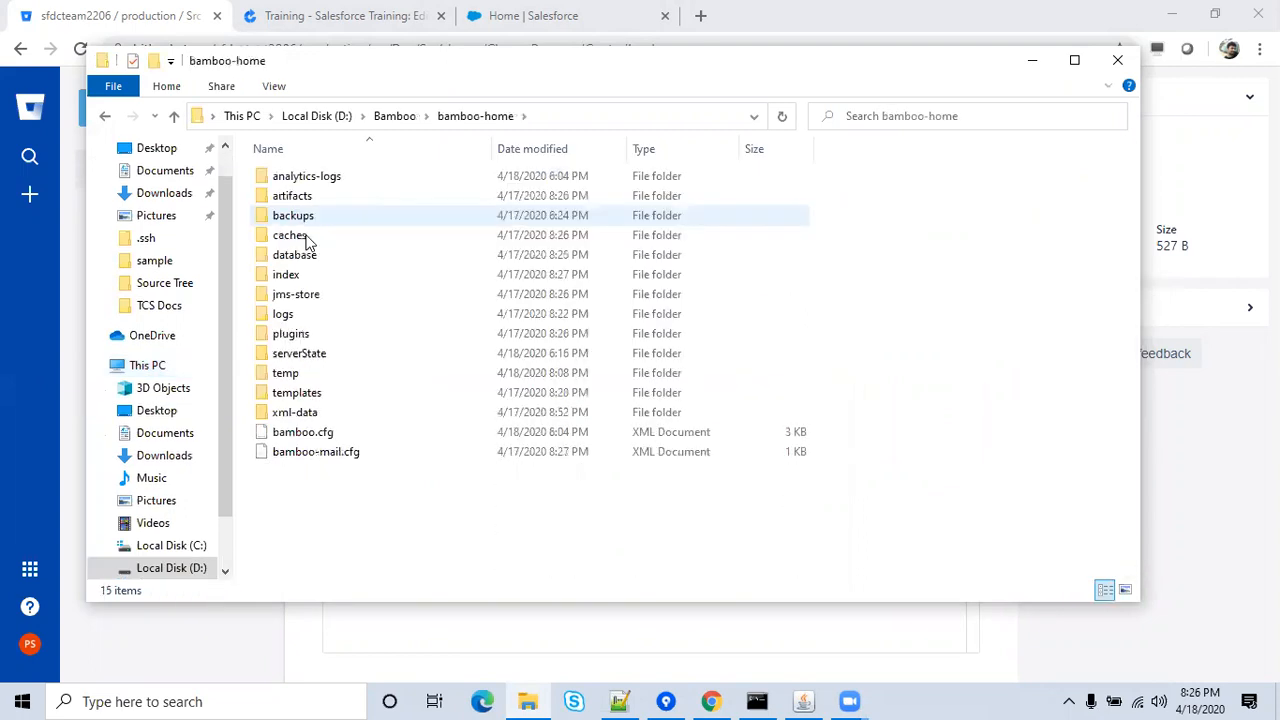
double_click(300, 413)
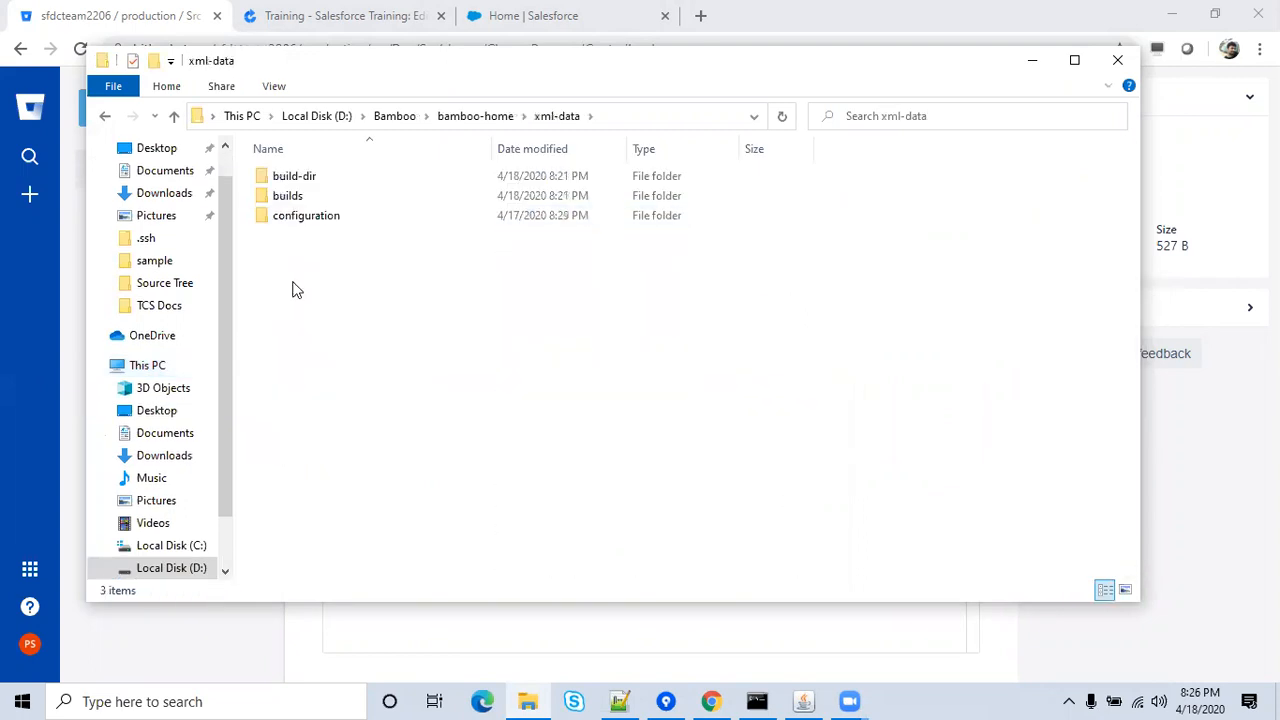
double_click(298, 182)
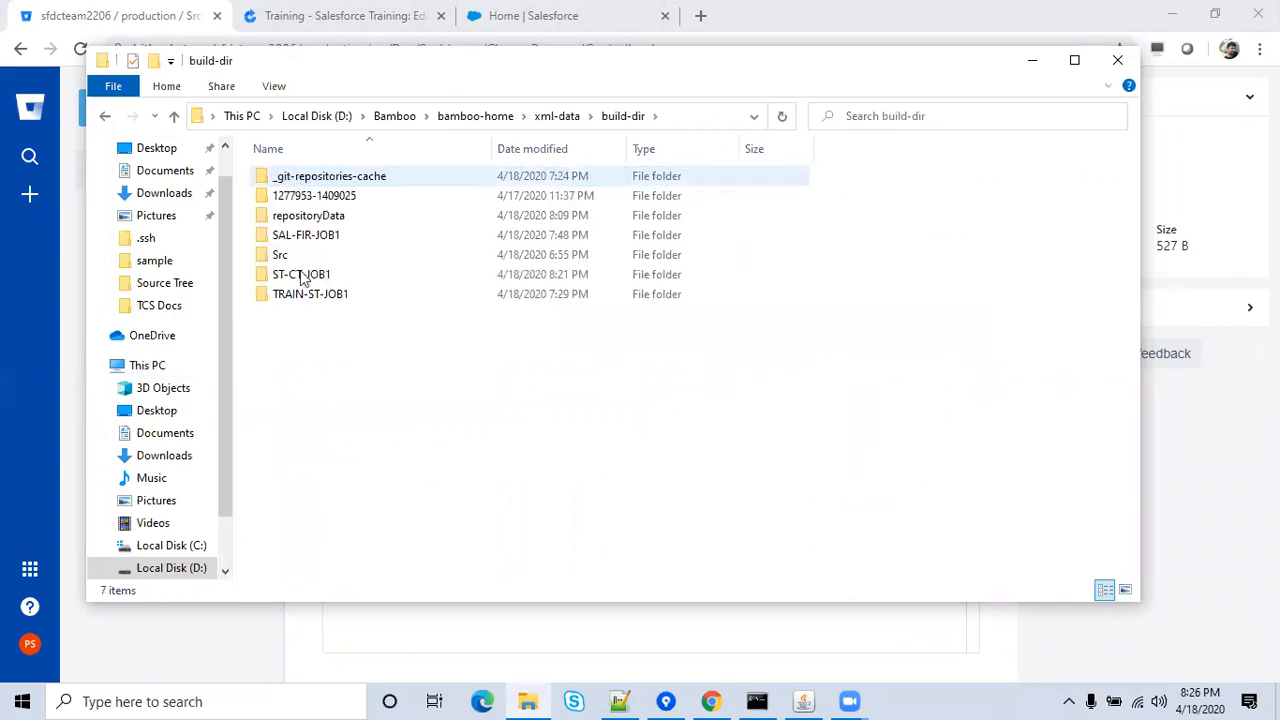
double_click(312, 297)
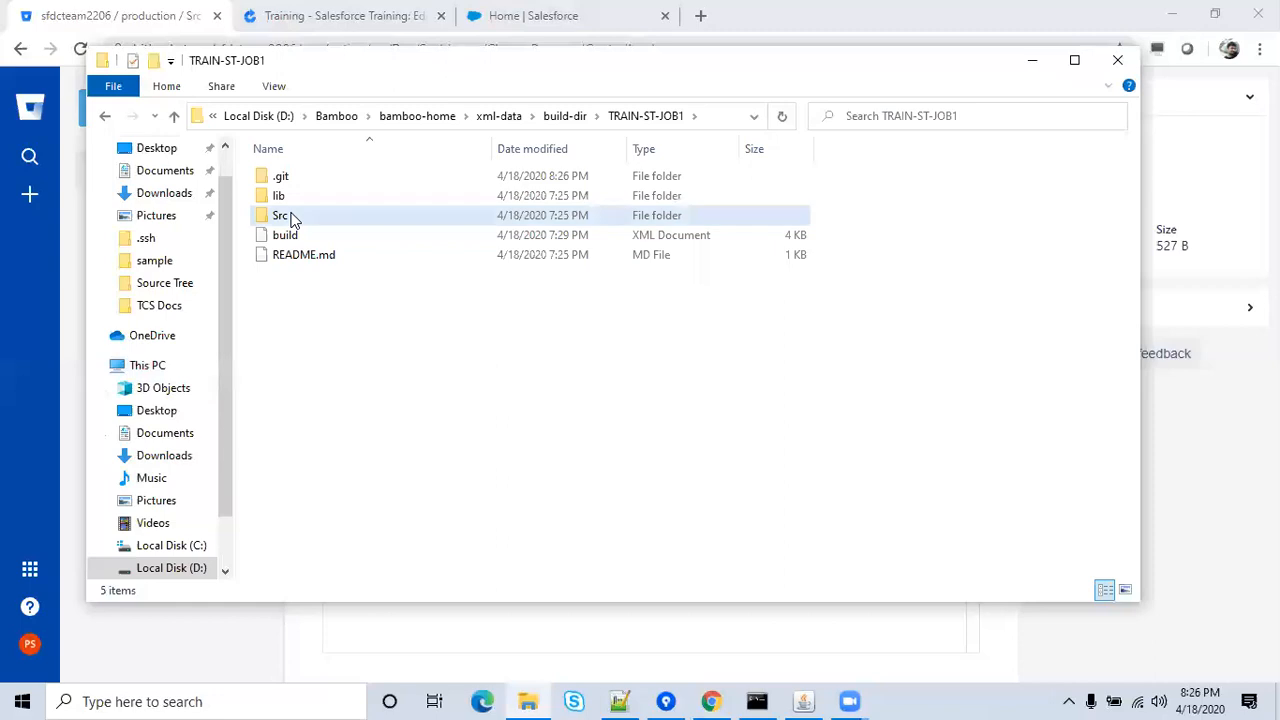
double_click(285, 215)
double_click(297, 316)
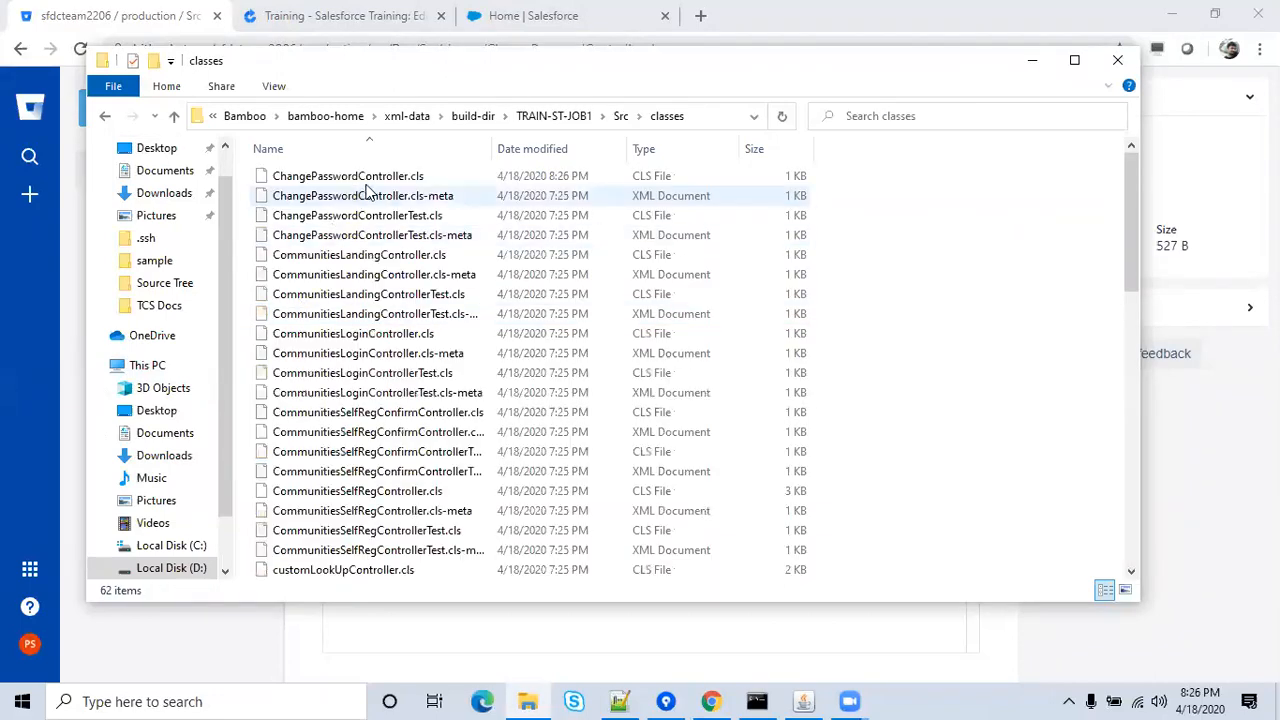
click(375, 179)
right_click(375, 179)
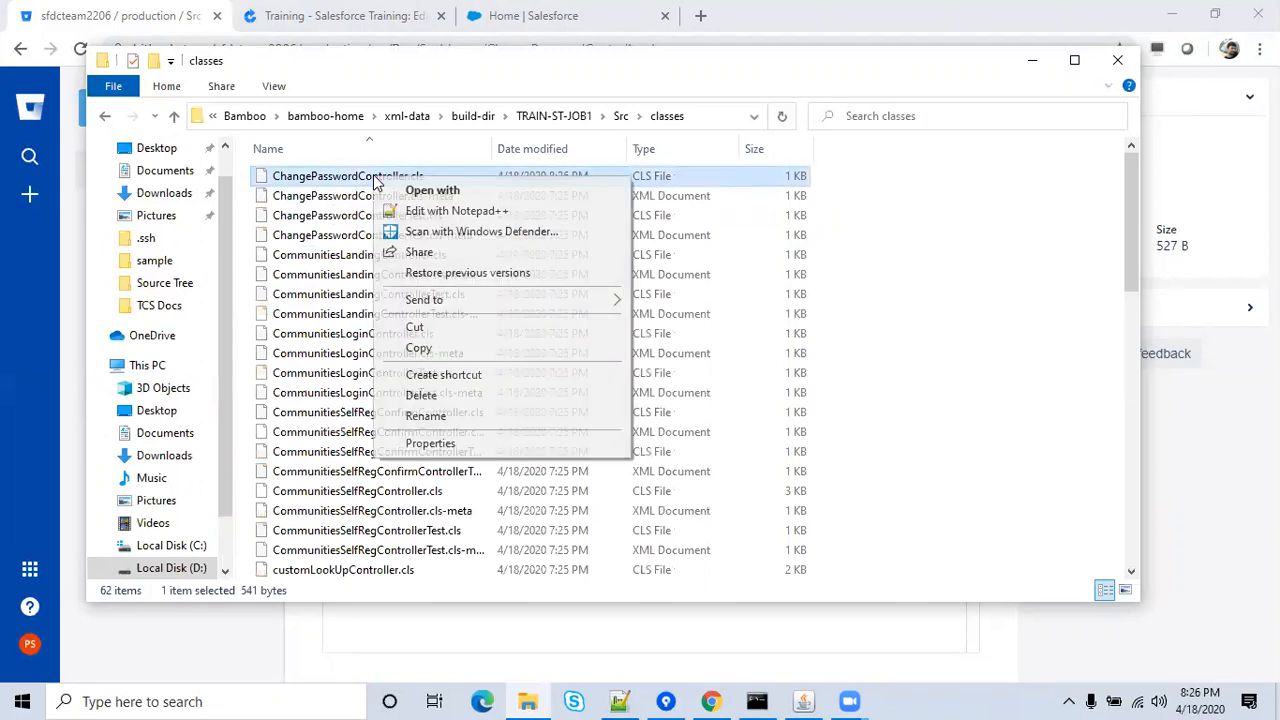
Check ChangePasswordController.cls in Notepad++ for the test comment, then close it and minimize Notepad++.
click(410, 212)
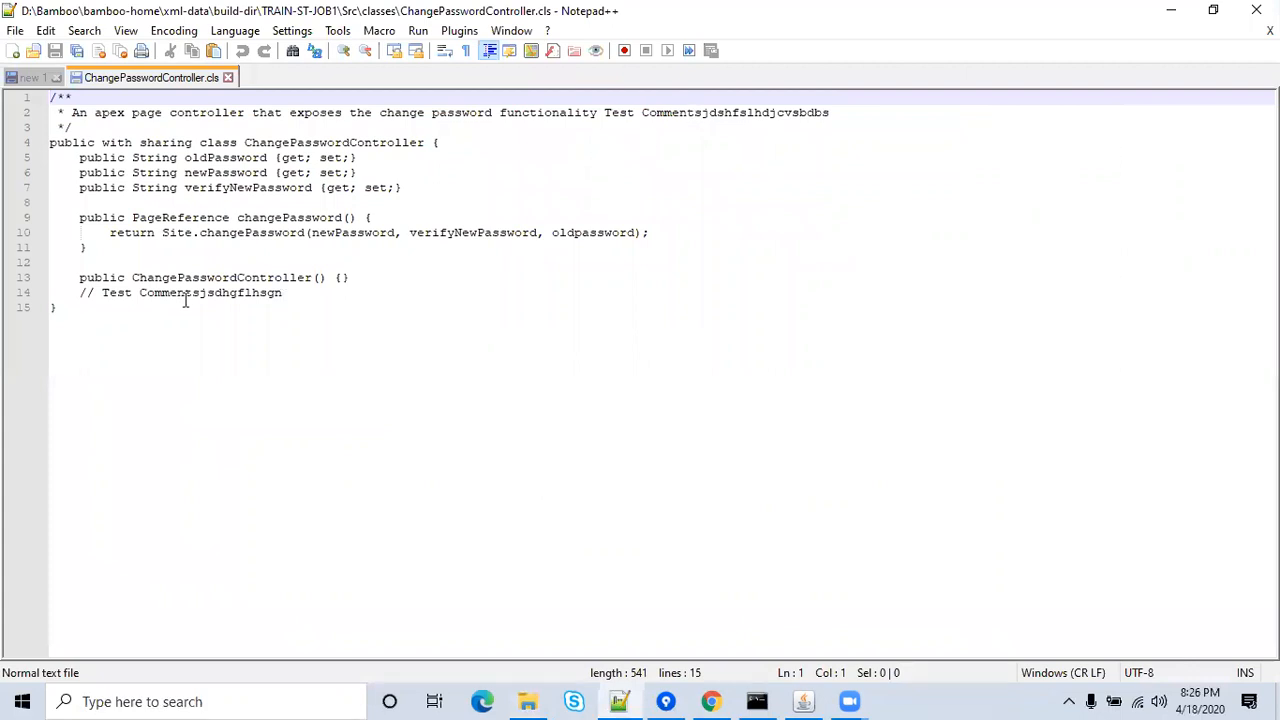
click(229, 80)
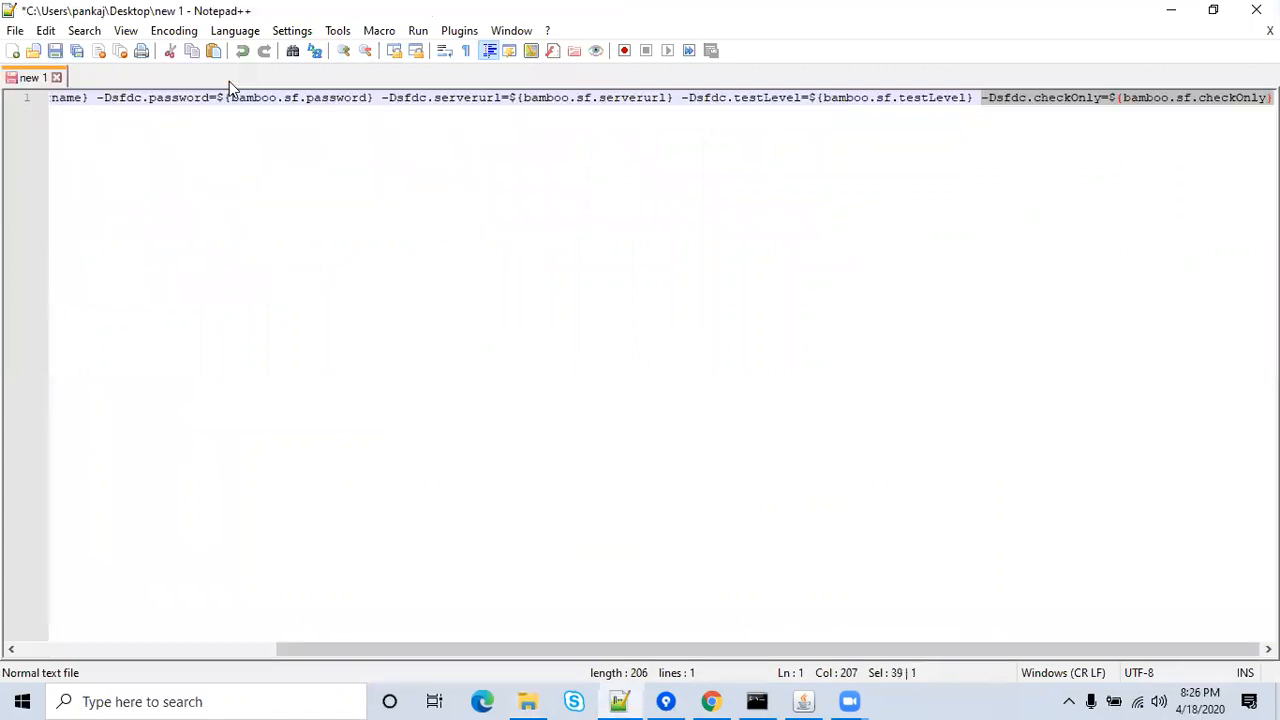
click(1170, 12)
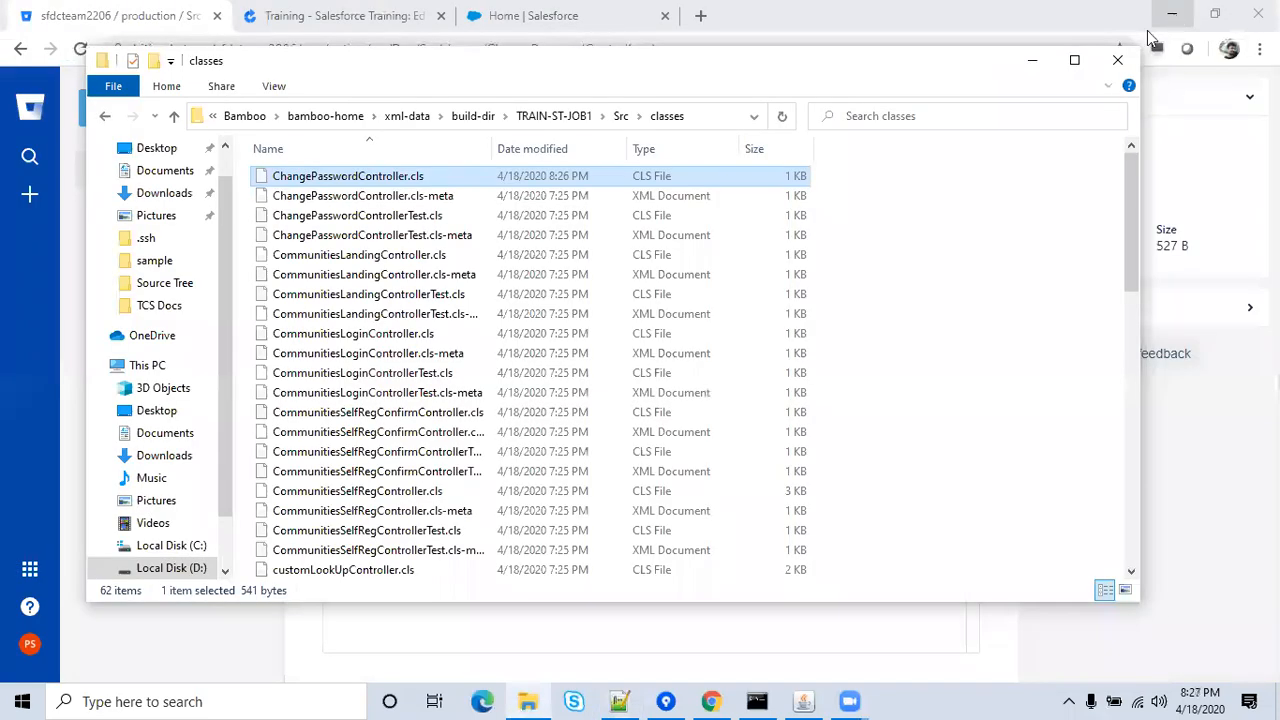
Close Explorer and open the Default Job's Tasks page in Bamboo's Salesforce Training plan.
click(1118, 61)
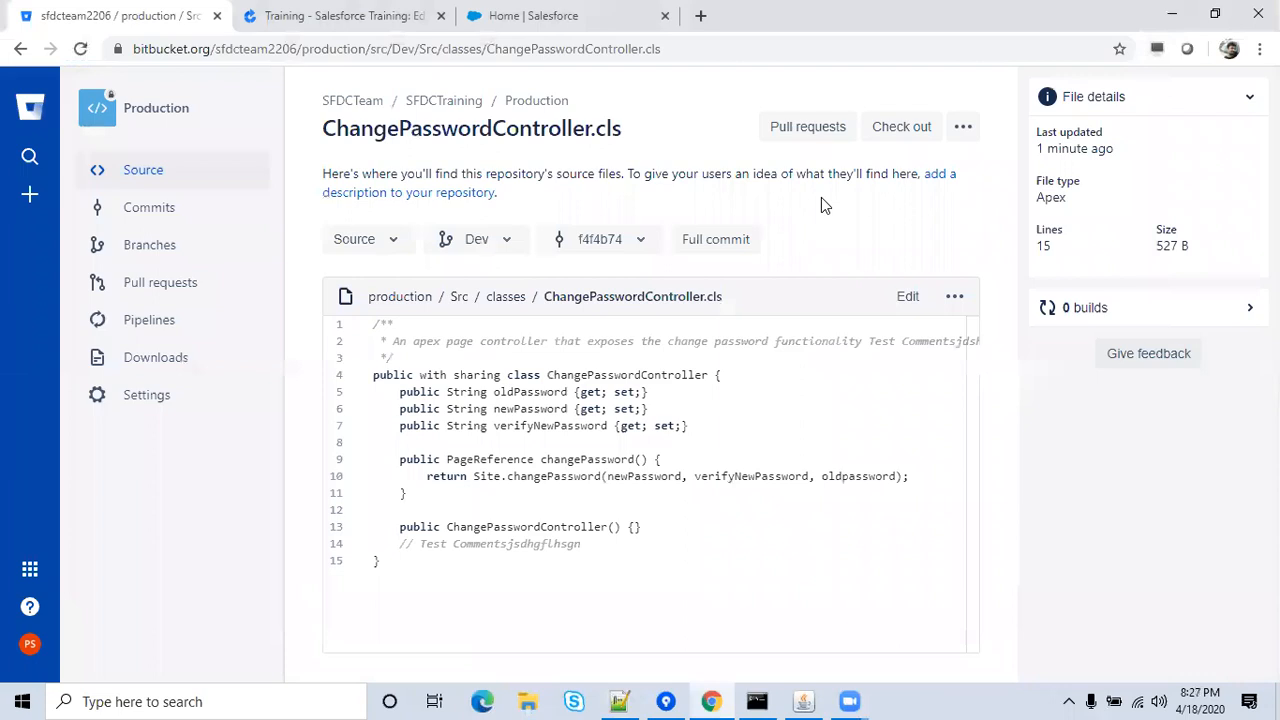
click(355, 12)
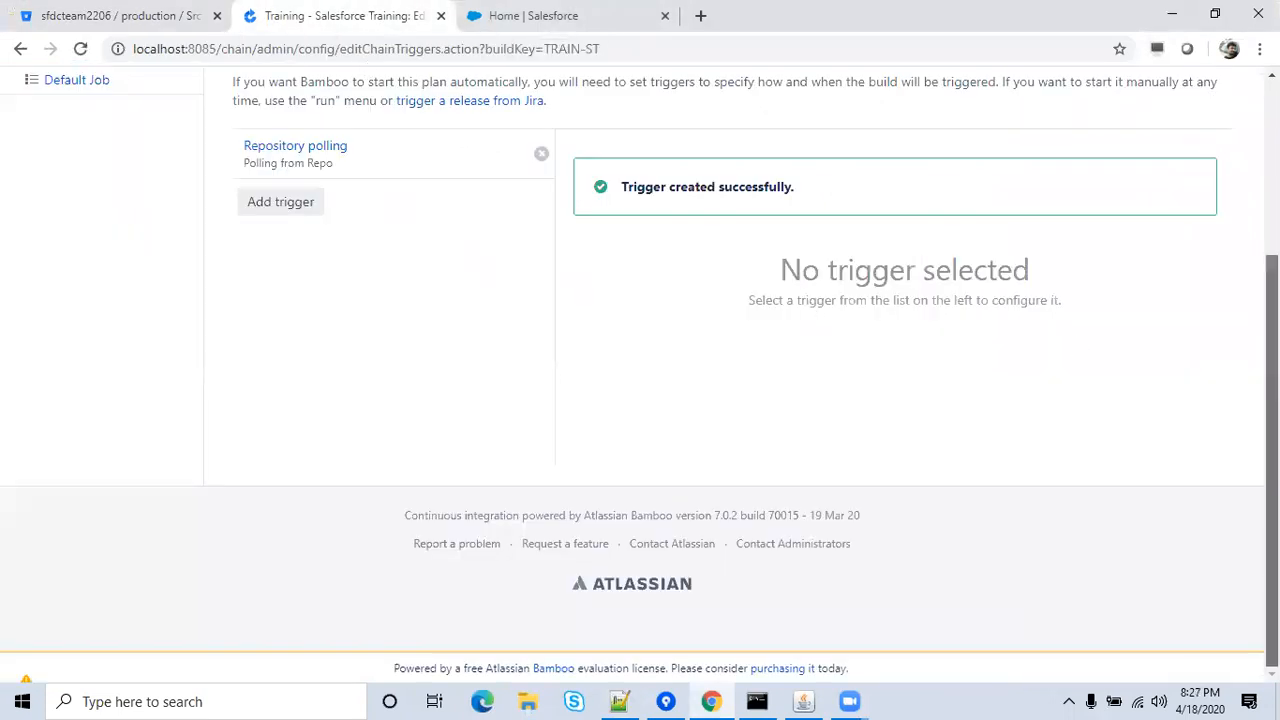
scroll(640, 360, up, 3)
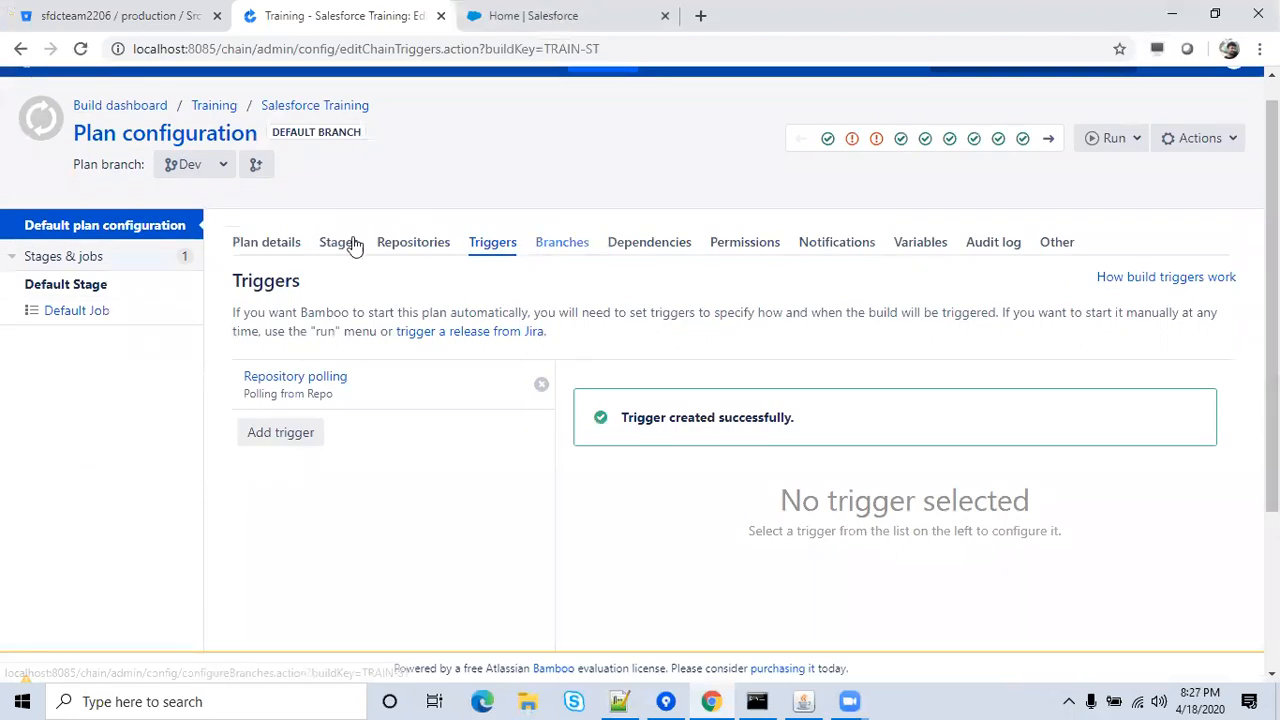
click(340, 244)
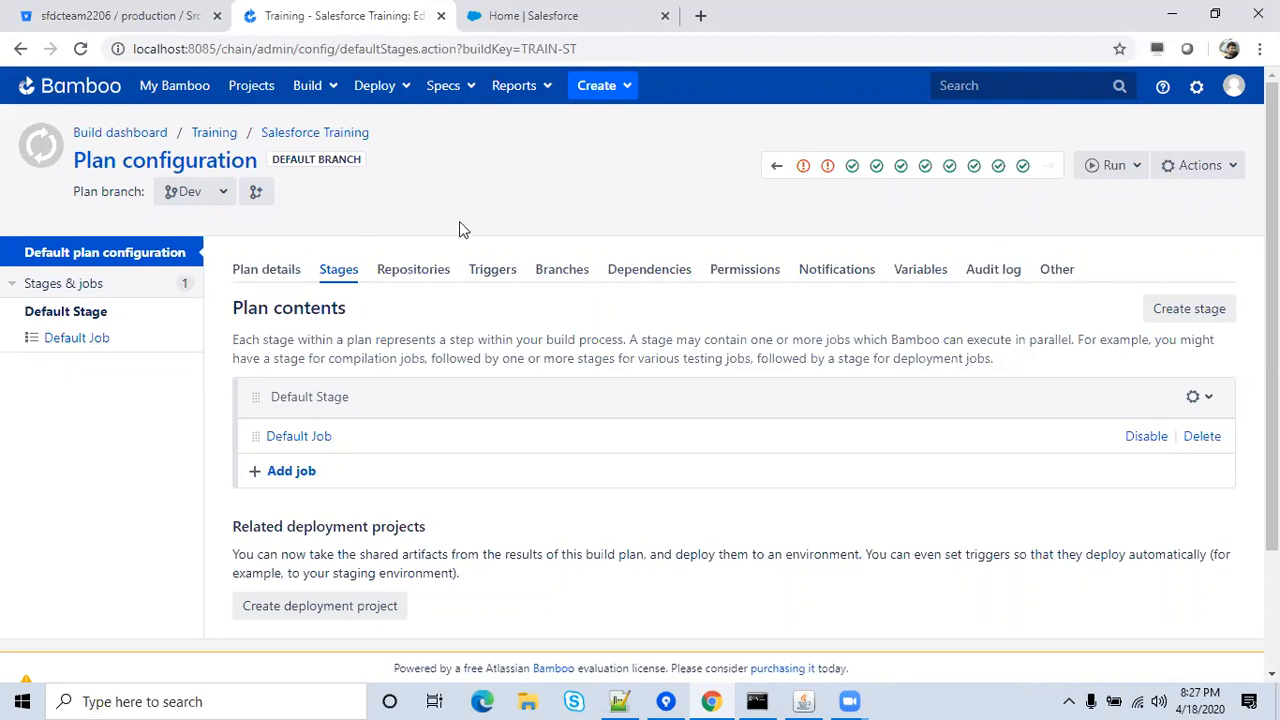
click(310, 446)
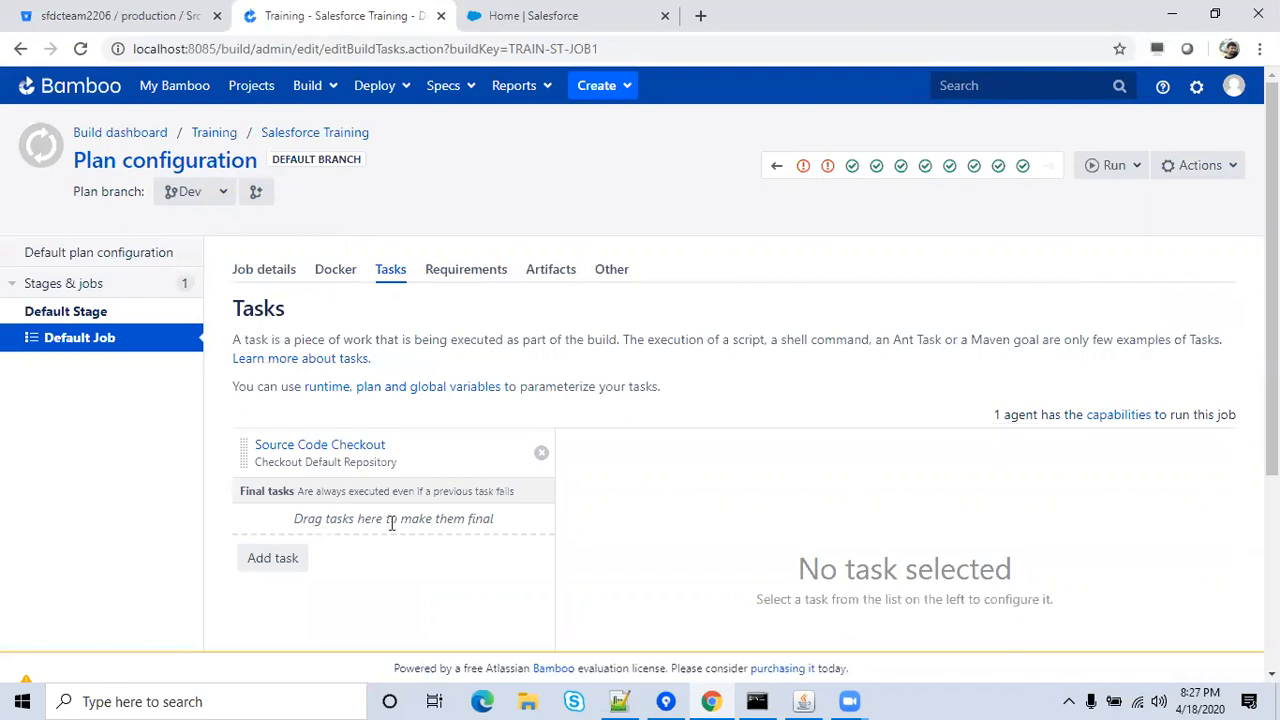
Add an Ant task to the Default Job with the description 'Deployment Changes'.
click(278, 562)
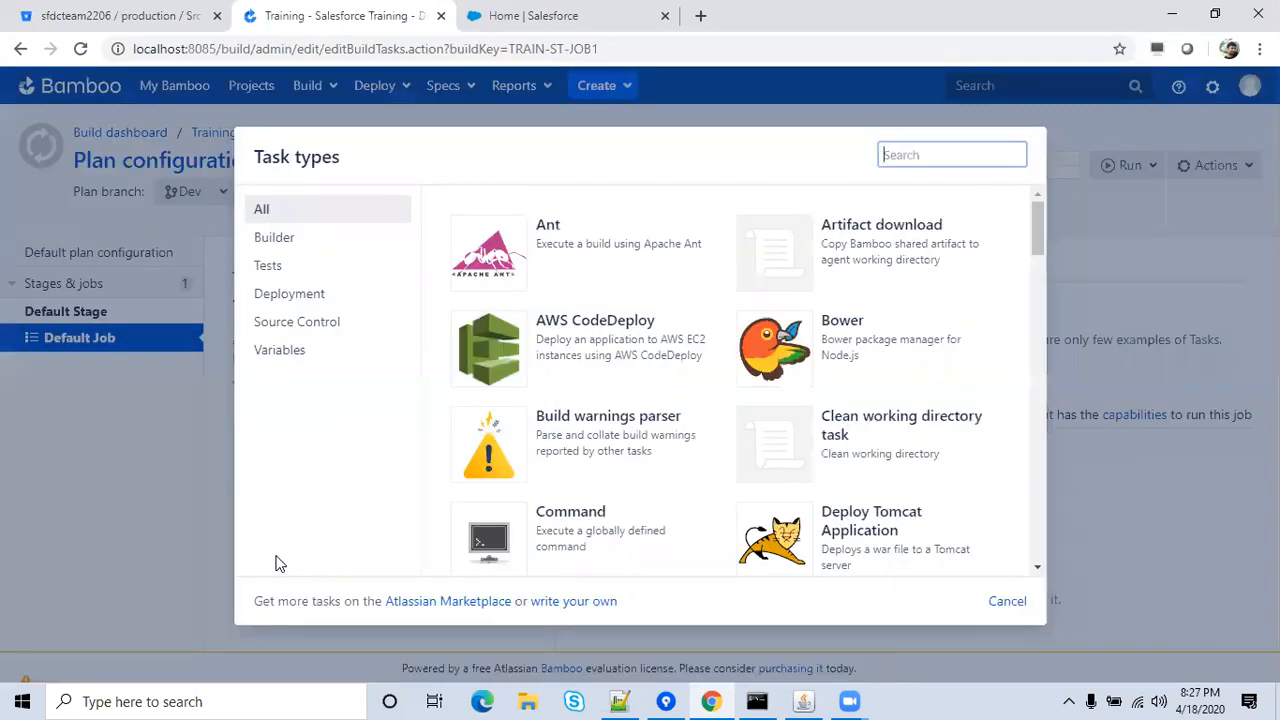
click(575, 248)
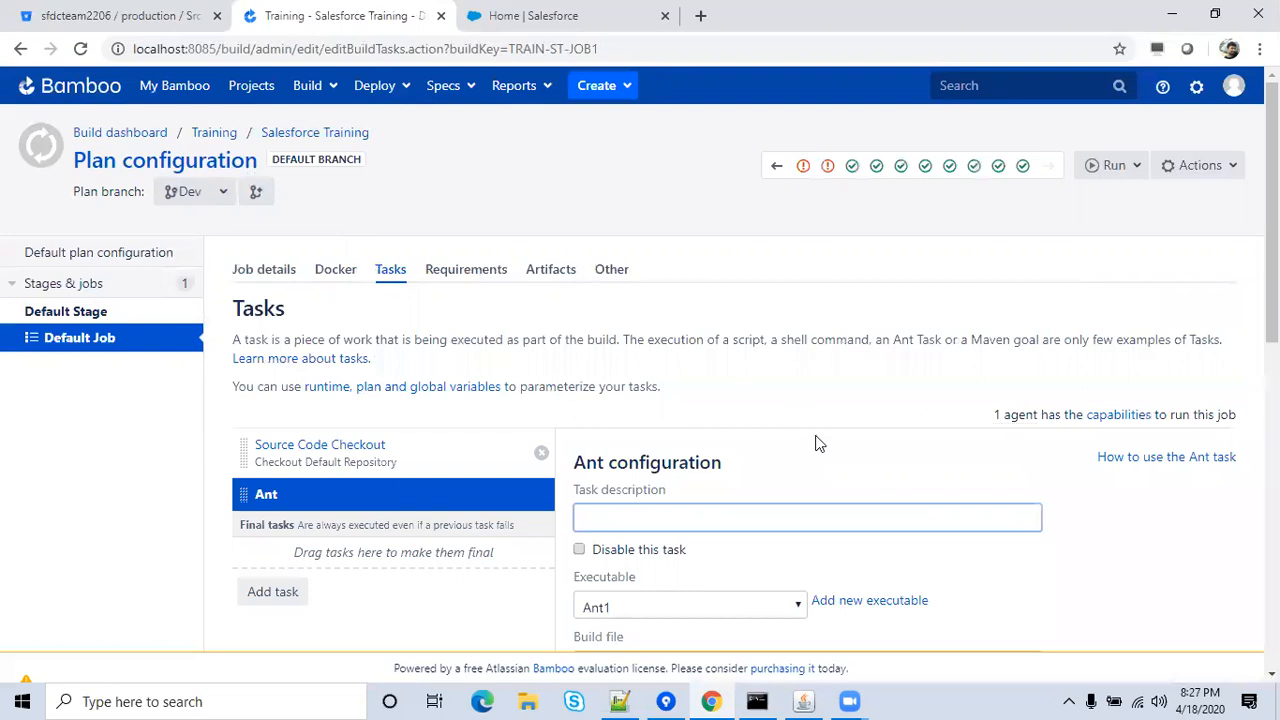
click(815, 443)
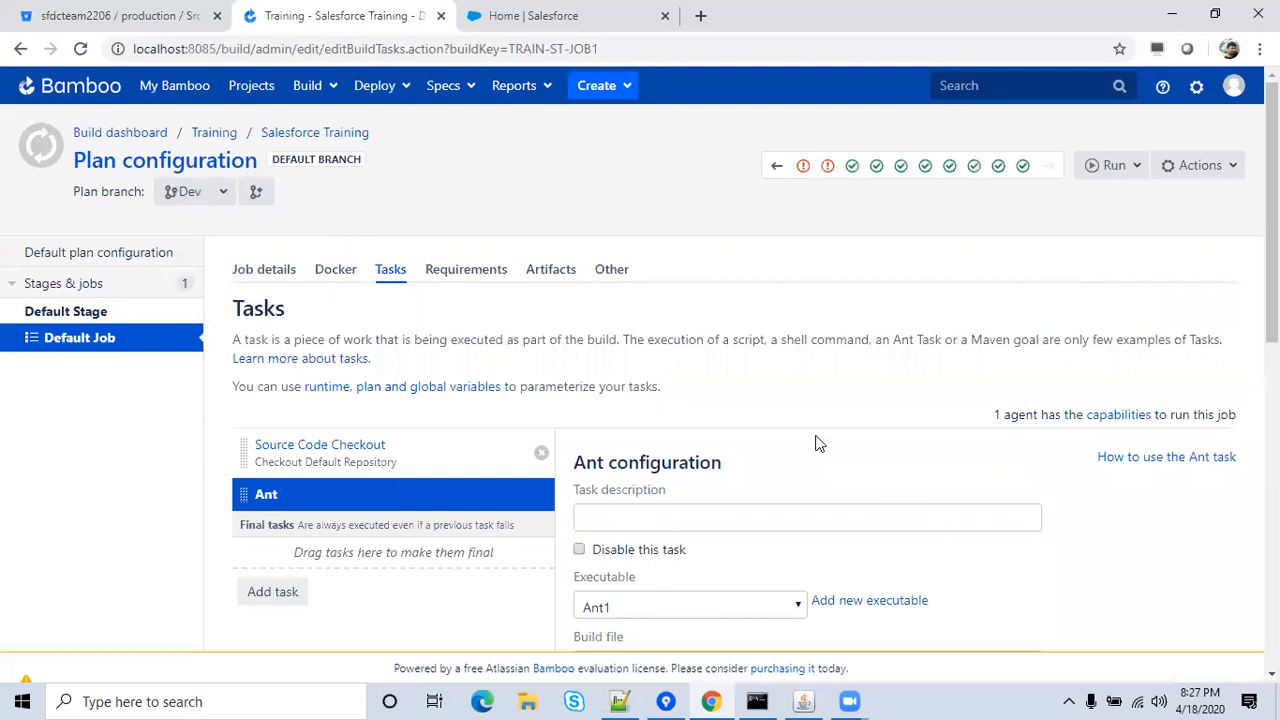
scroll(815, 443, down, 2)
scroll(815, 443, down, 2)
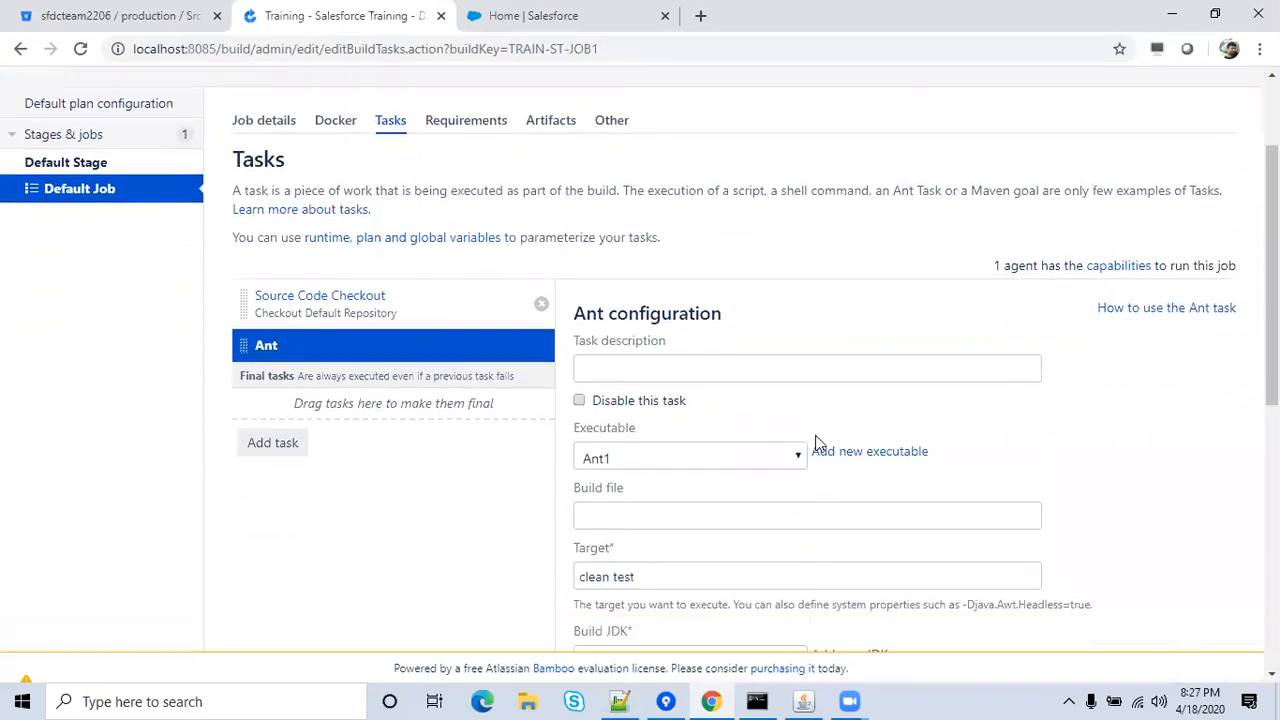
click(864, 372)
text(De)
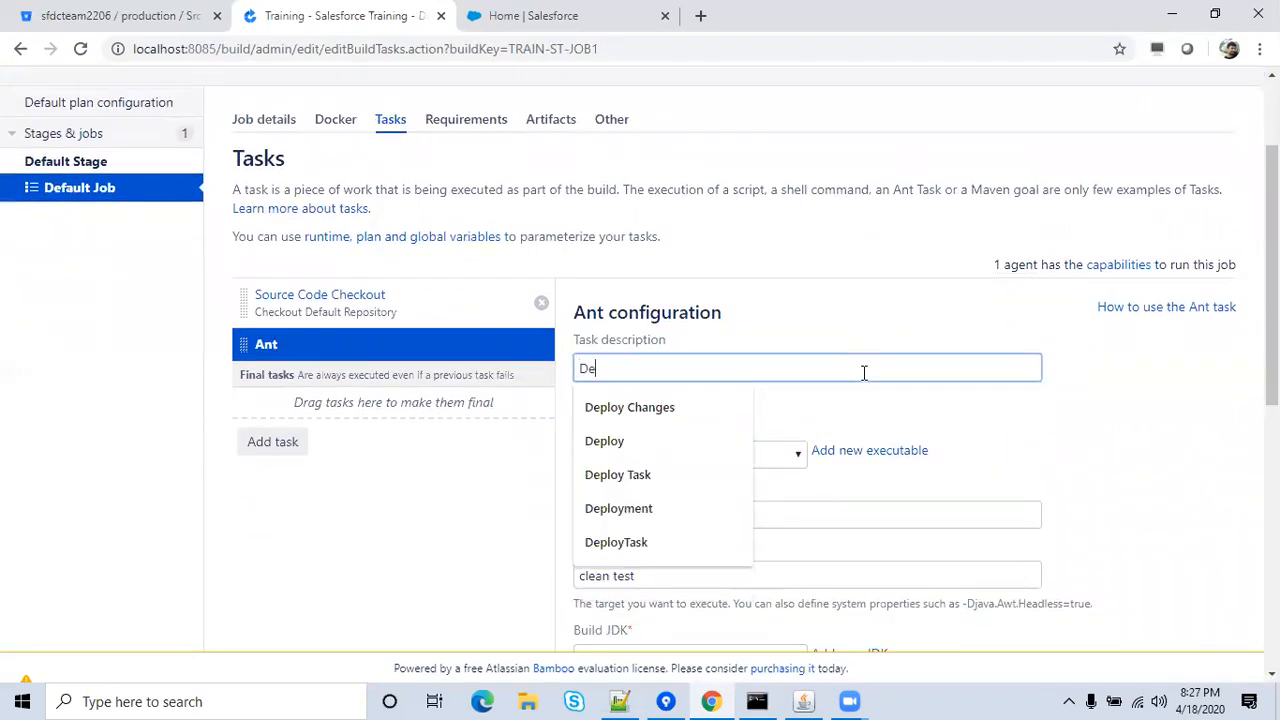
text(ployment)
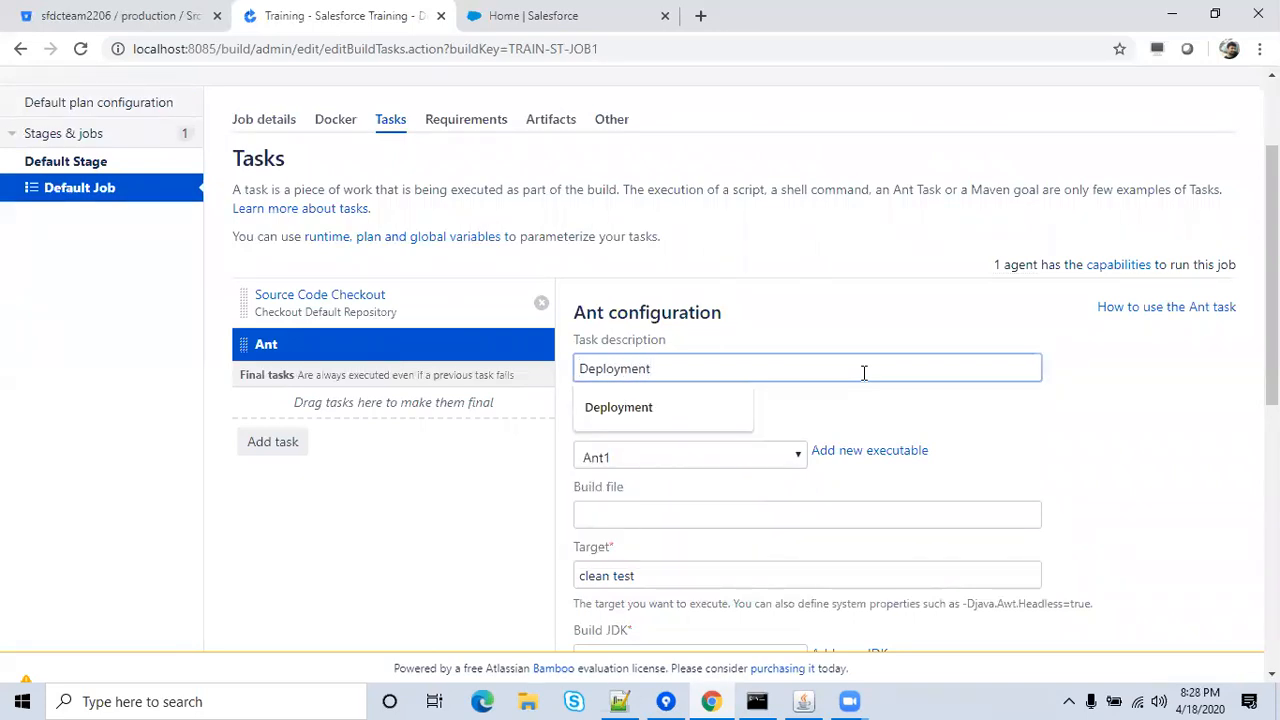
text( Changes)
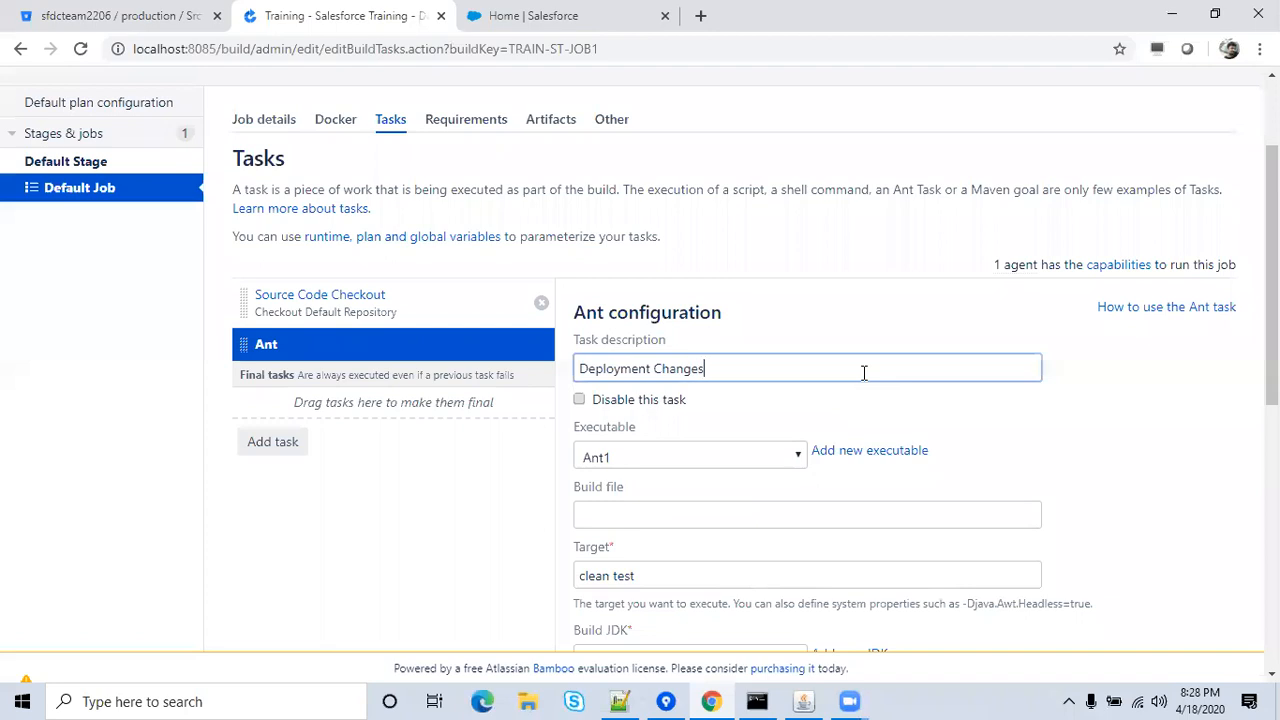
click(797, 424)
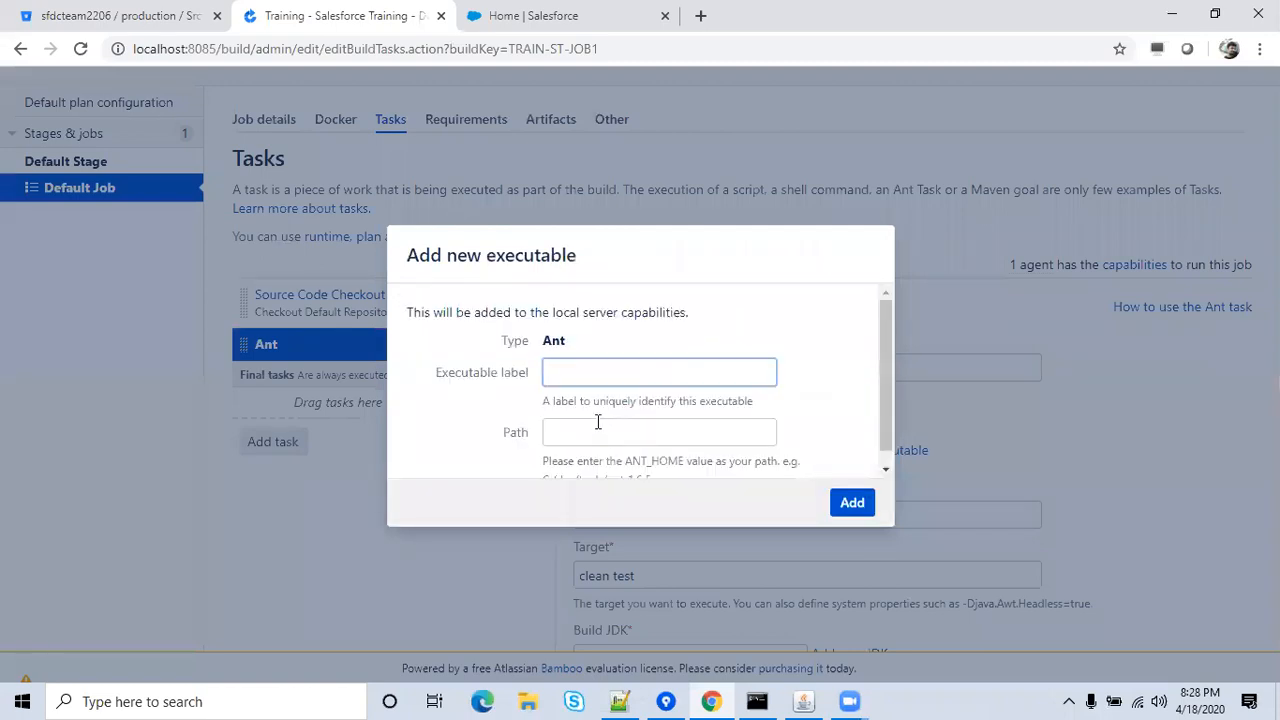
Create an Ant executable labelled DeployByAnt pointing to D:\Ant\apache-ant-1.10.7-bin.
click(680, 374)
text(Deploy)
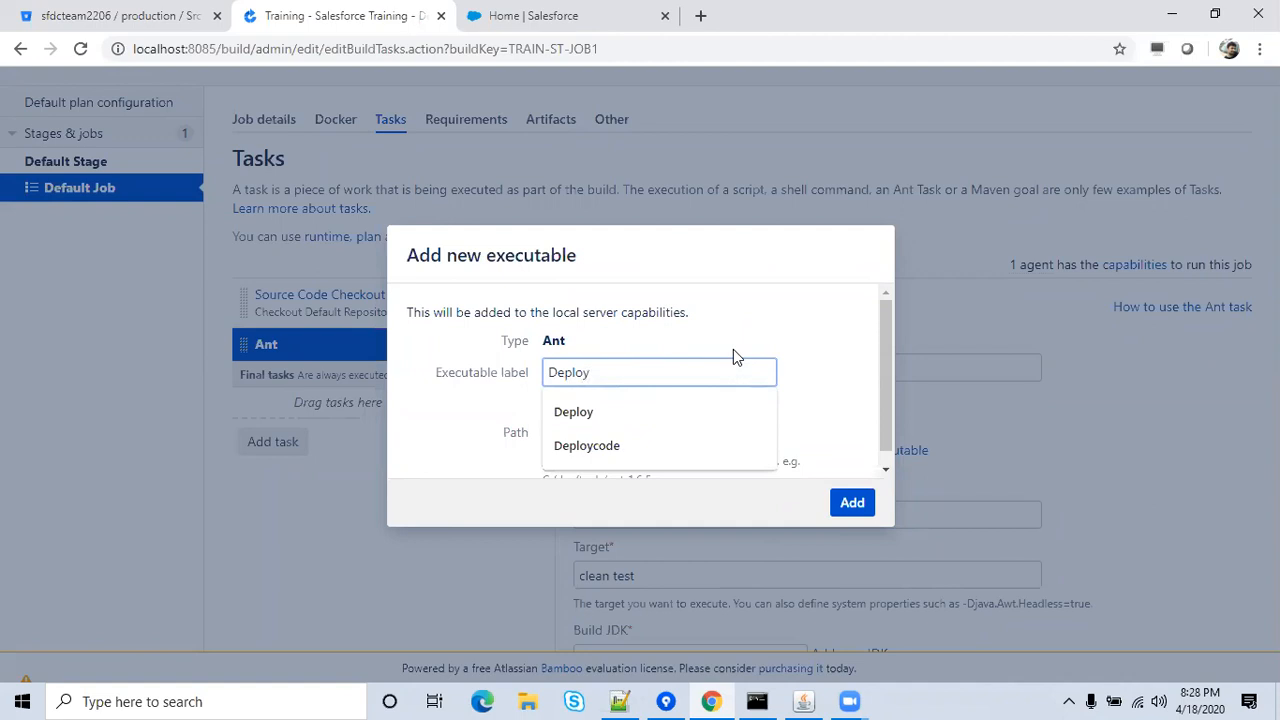
text(ByAnt)
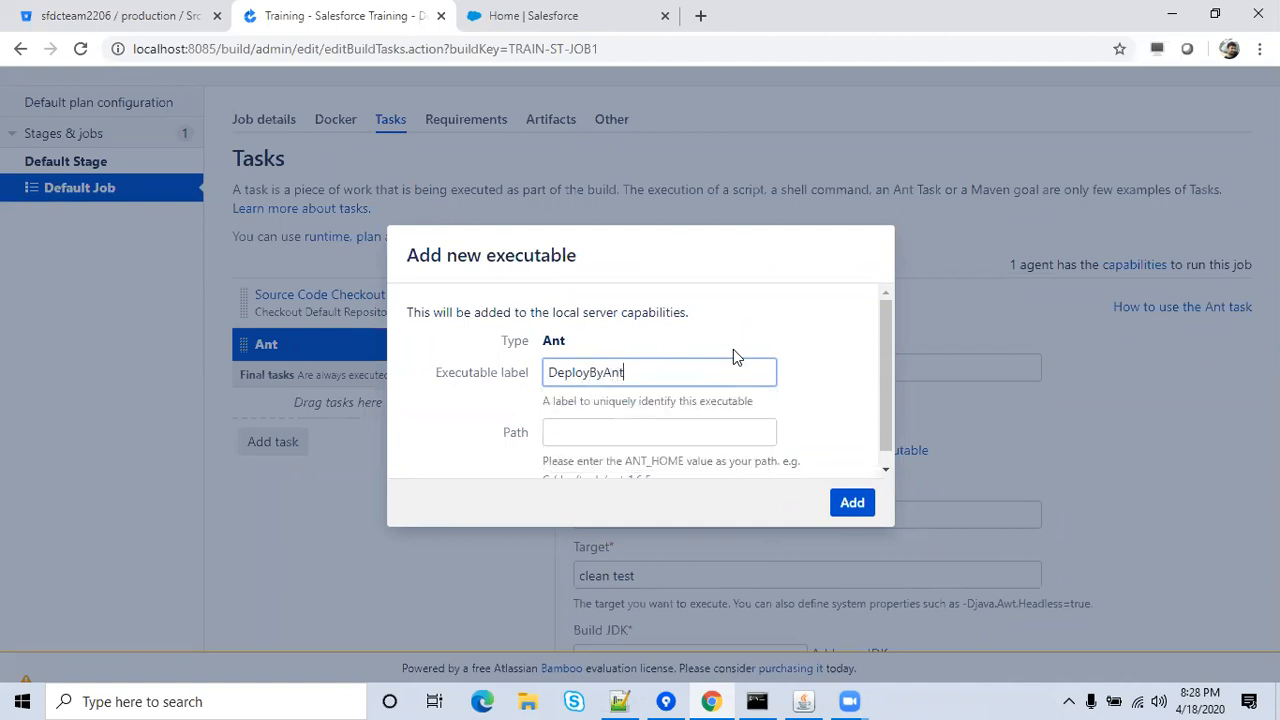
click(836, 388)
click(747, 426)
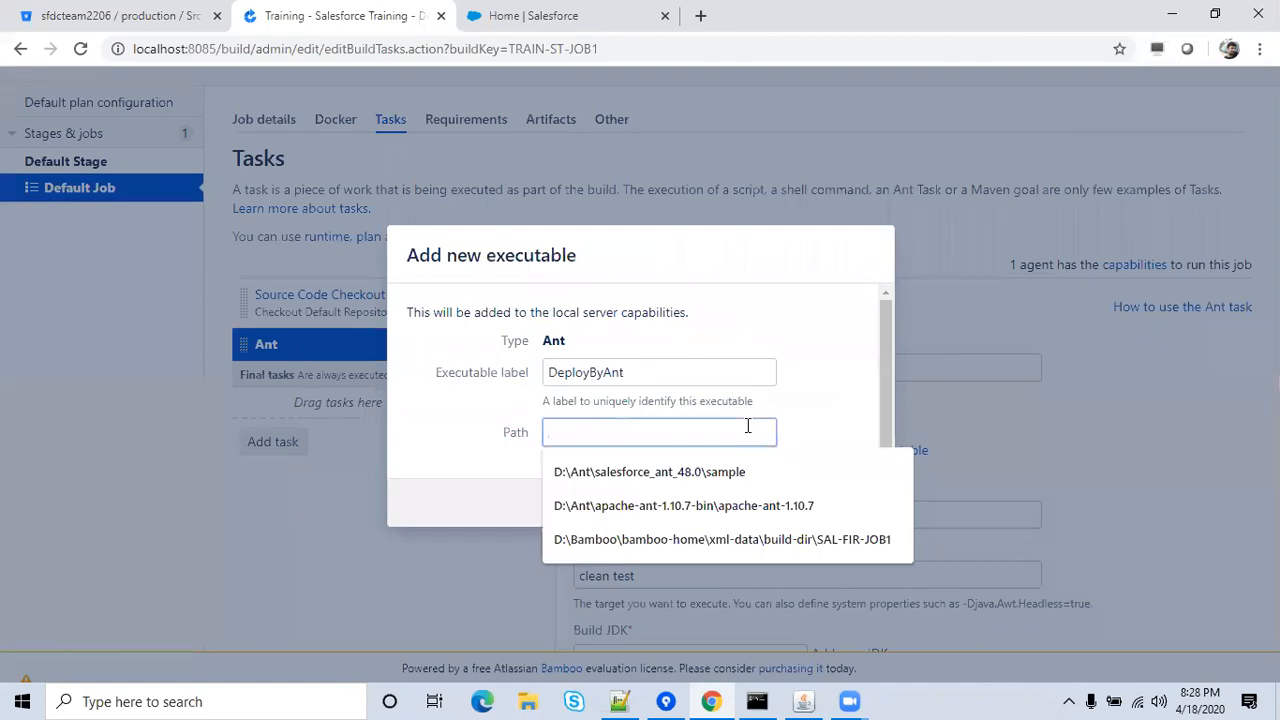
click(729, 518)
click(848, 505)
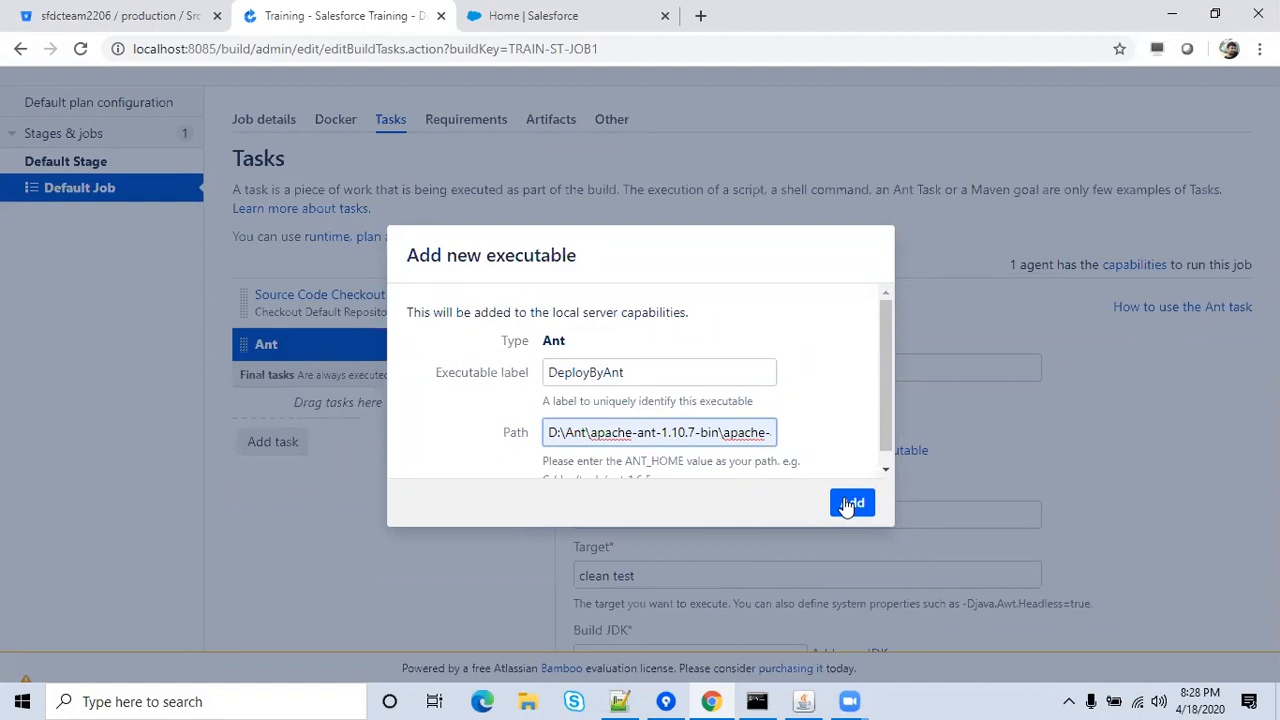
click(848, 505)
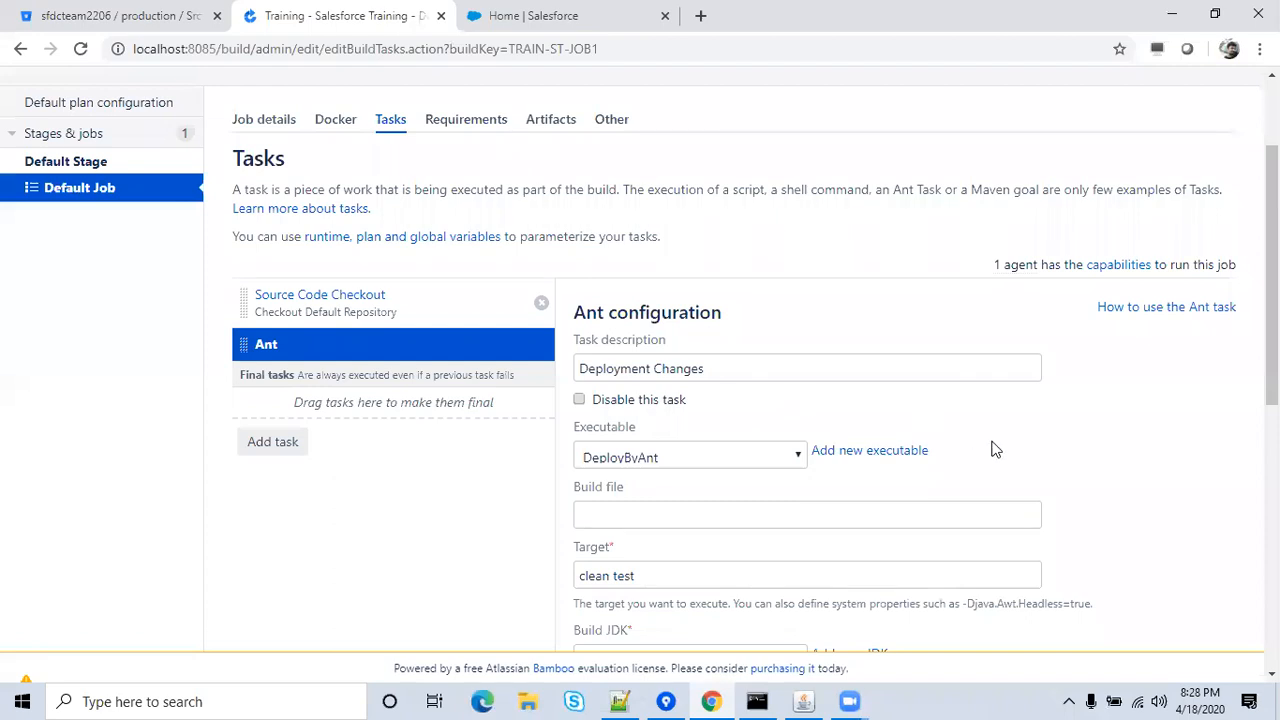
Keep DeployByAnt as the Ant task's executable and set its build file to build.xml.
click(800, 458)
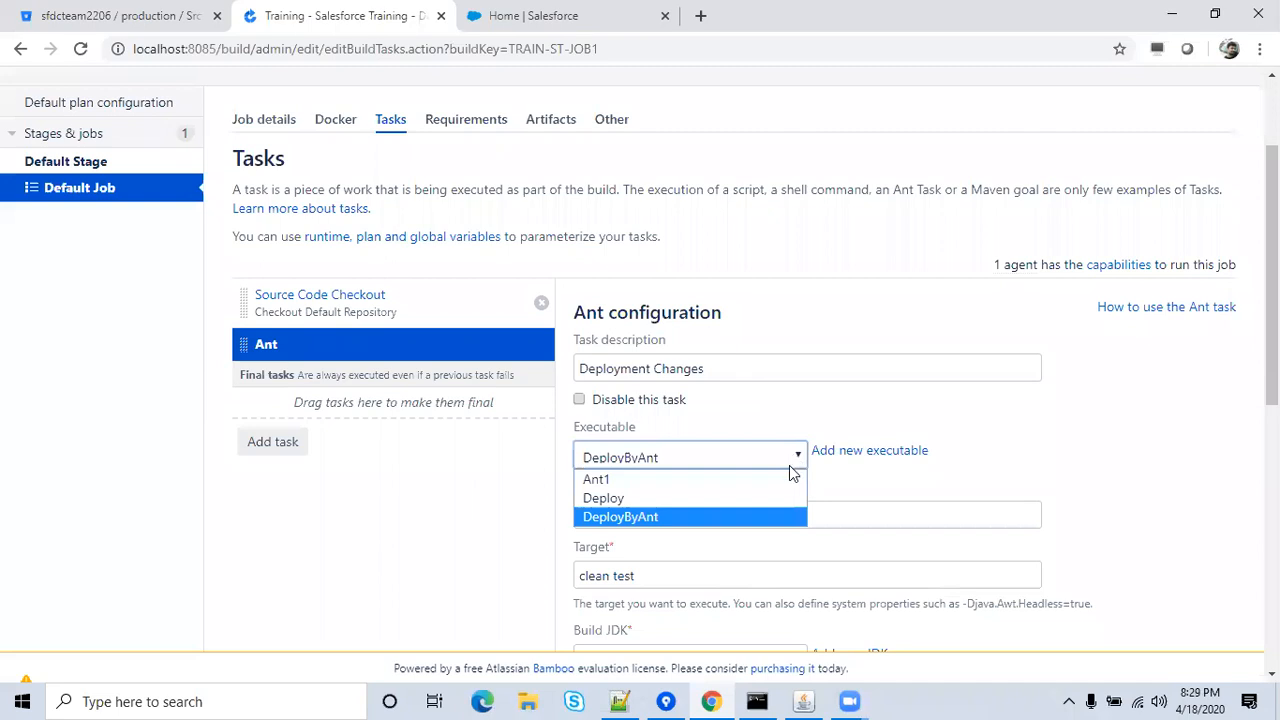
click(760, 512)
click(890, 488)
key(Down)
key(Down)
key(Down)
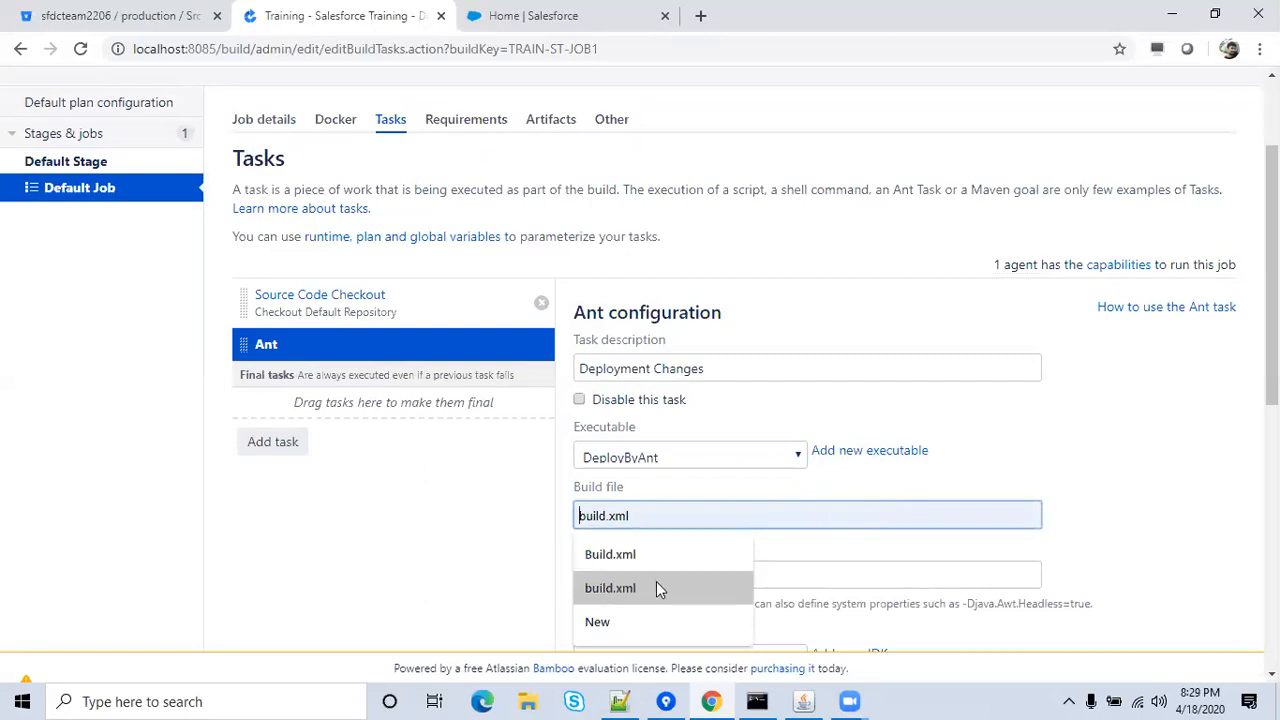
click(656, 584)
click(855, 483)
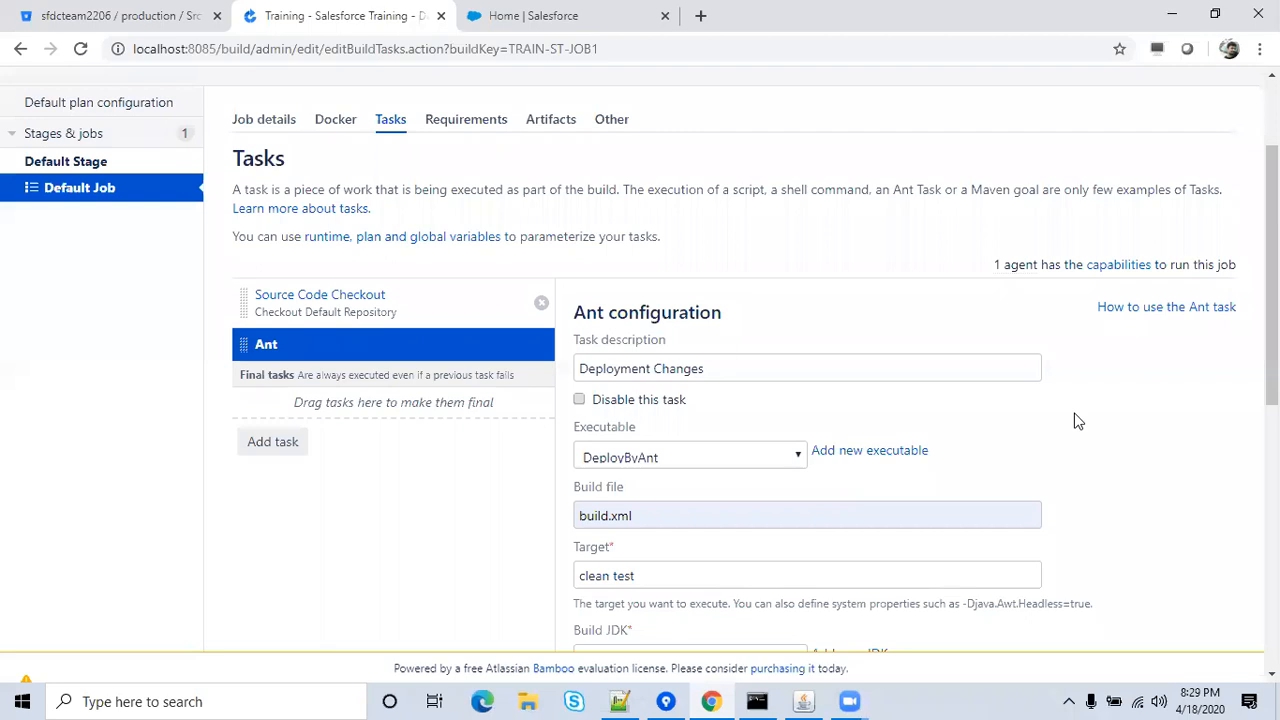
click(527, 700)
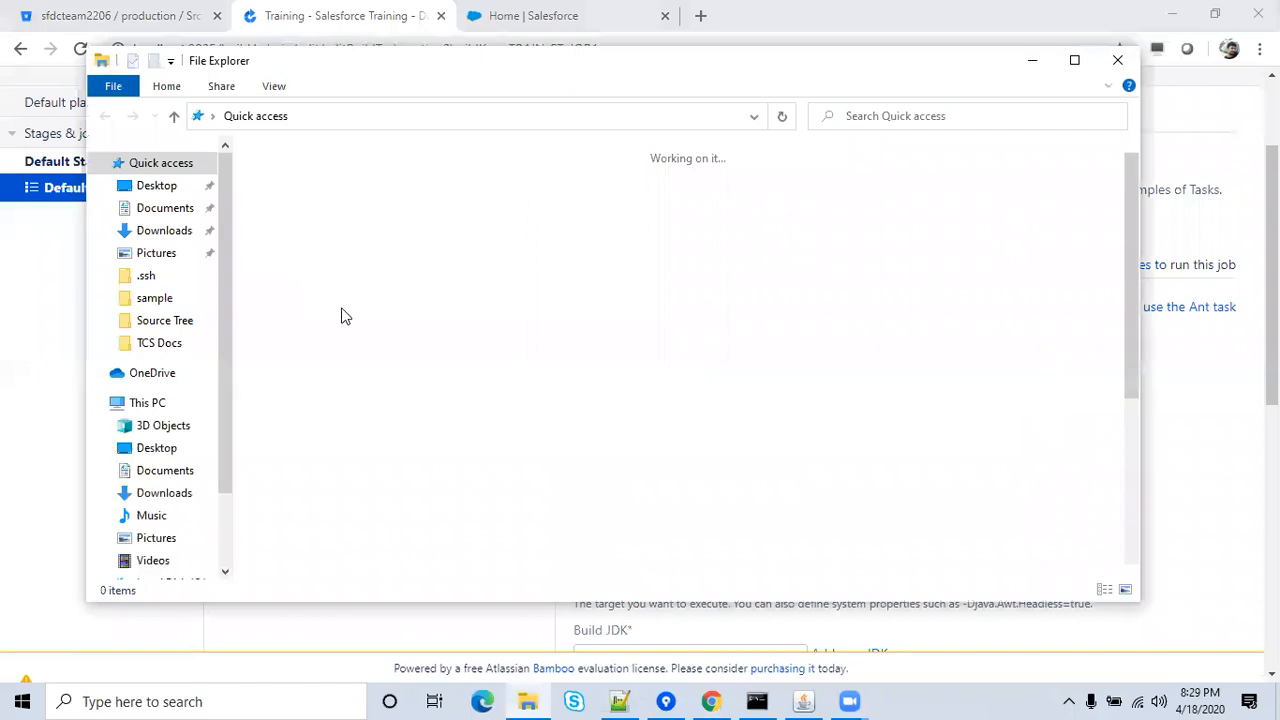
Go to D:\Bamboo\bamboo-home and move bamboo.cfg back into that folder.
click(165, 408)
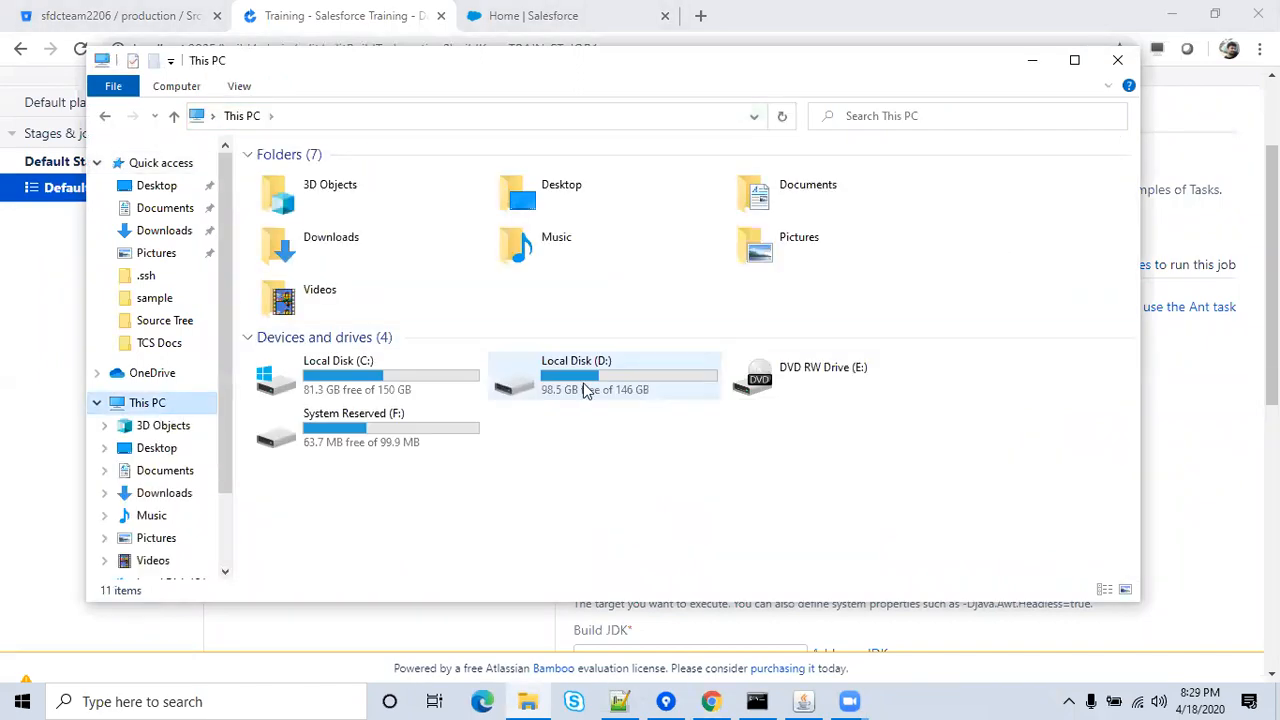
double_click(588, 390)
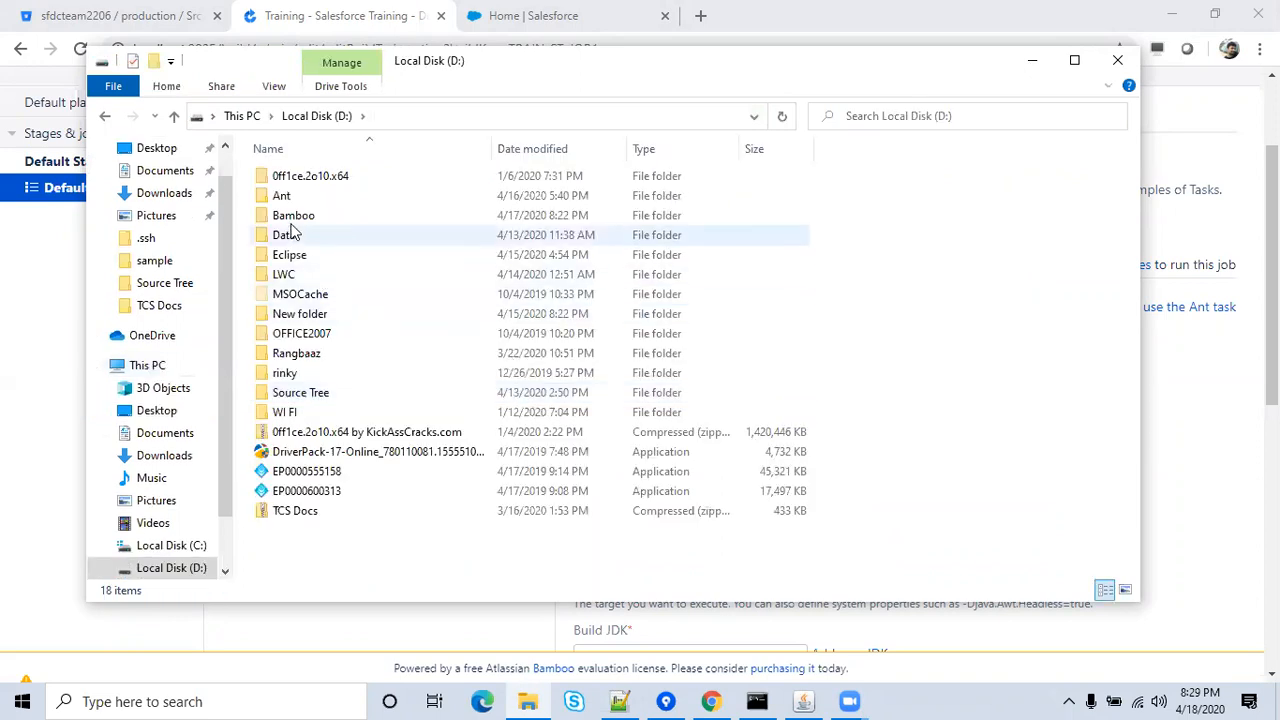
double_click(289, 215)
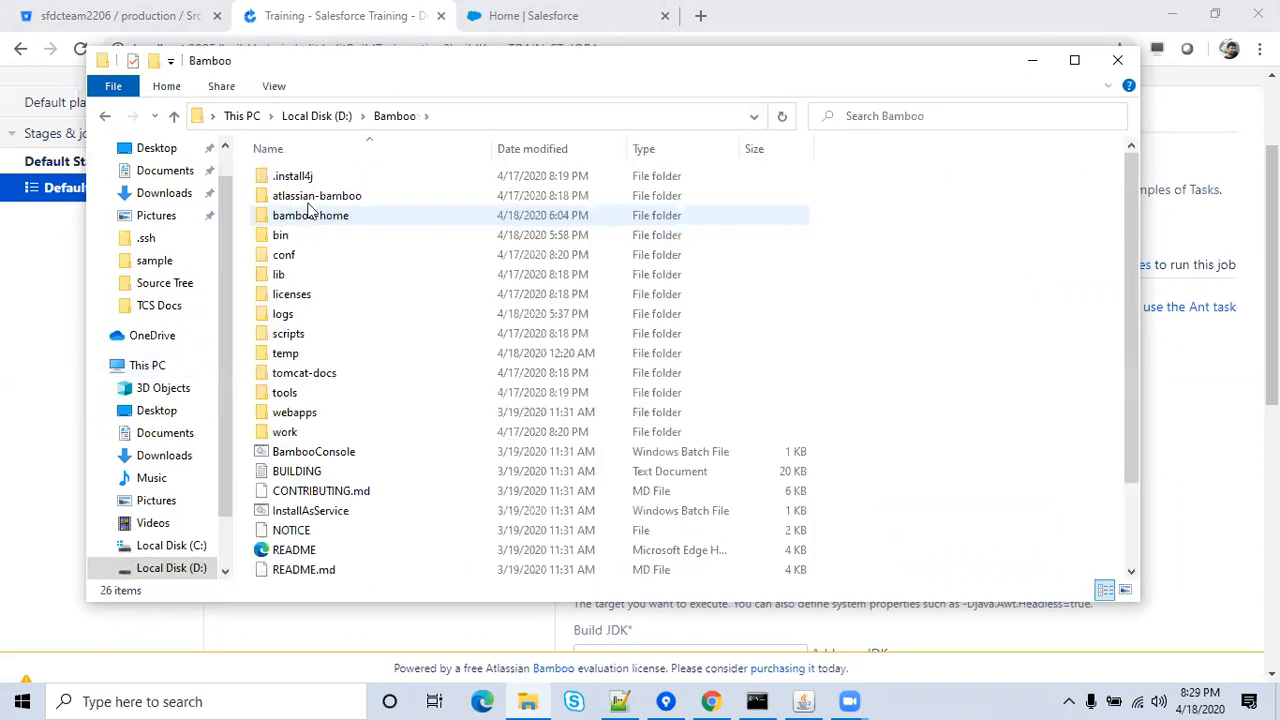
double_click(315, 214)
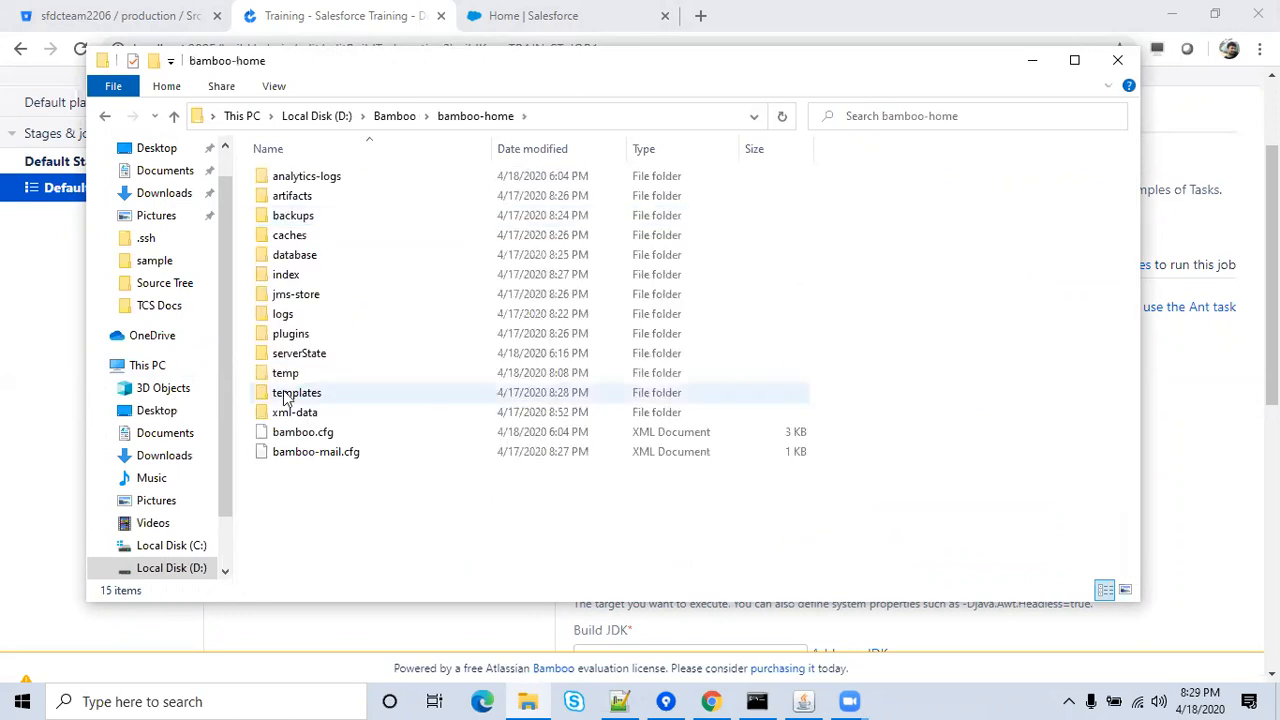
click(305, 430)
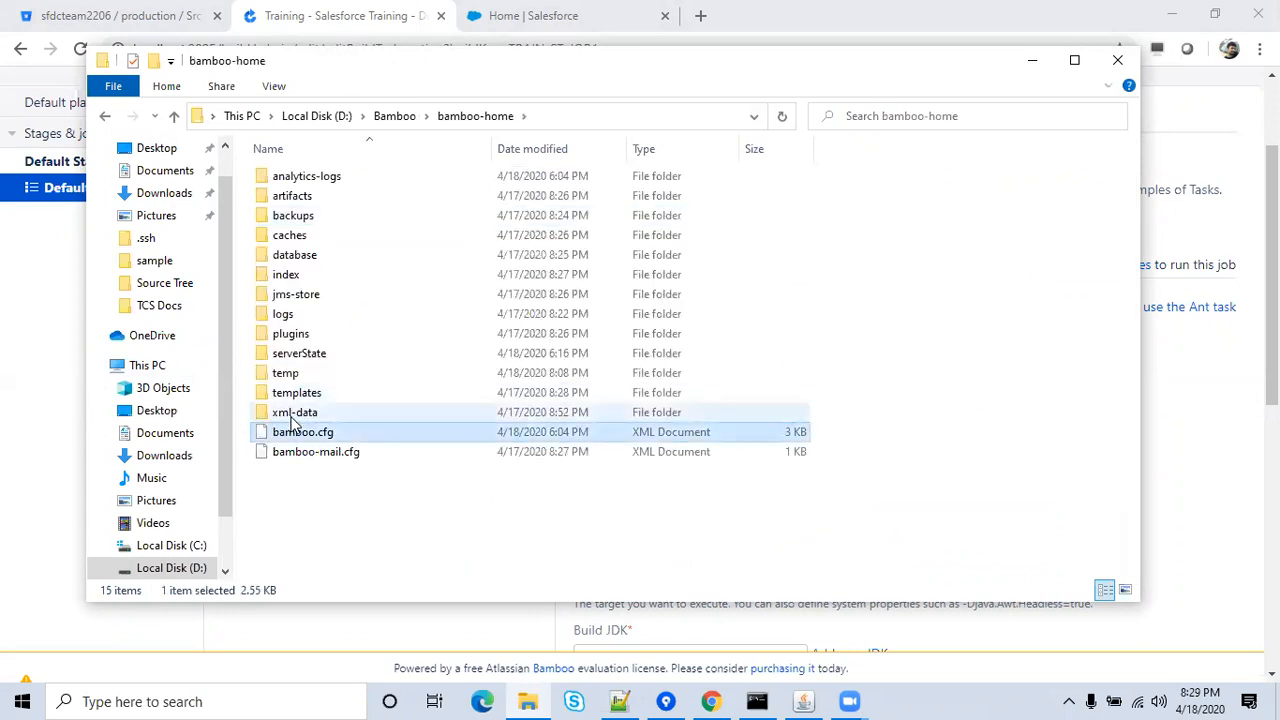
key(Delete)
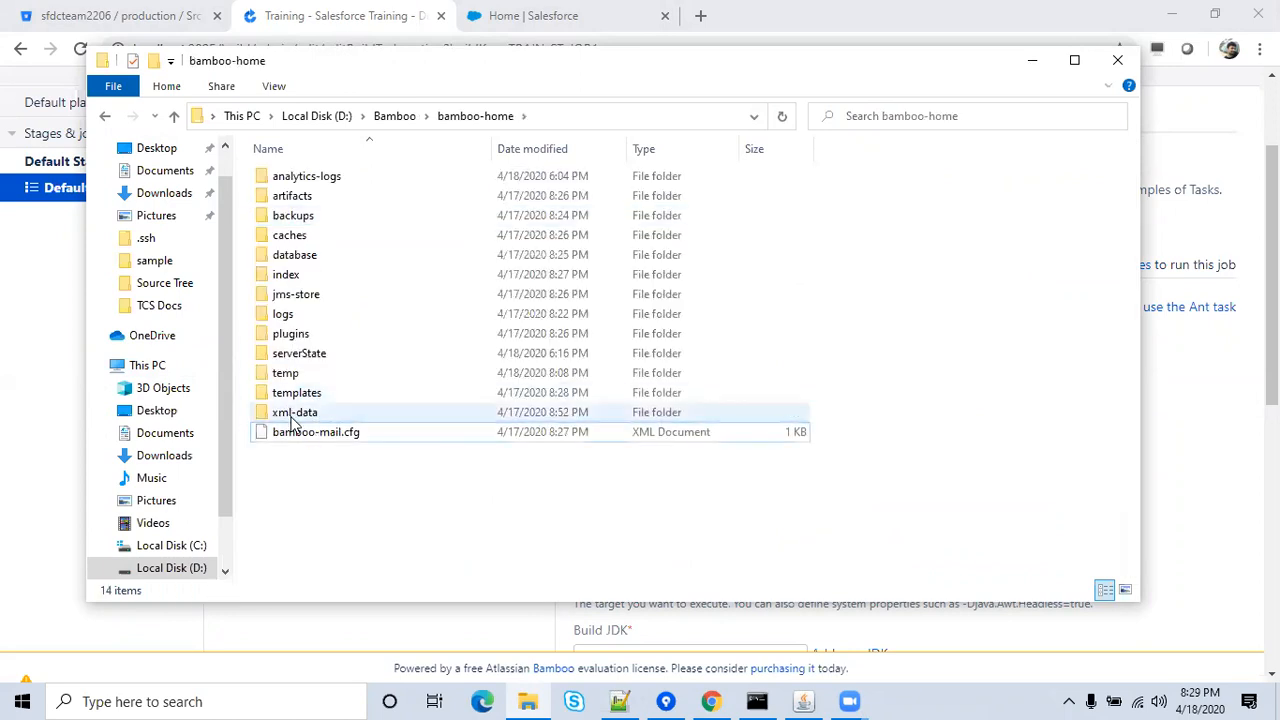
click(291, 417)
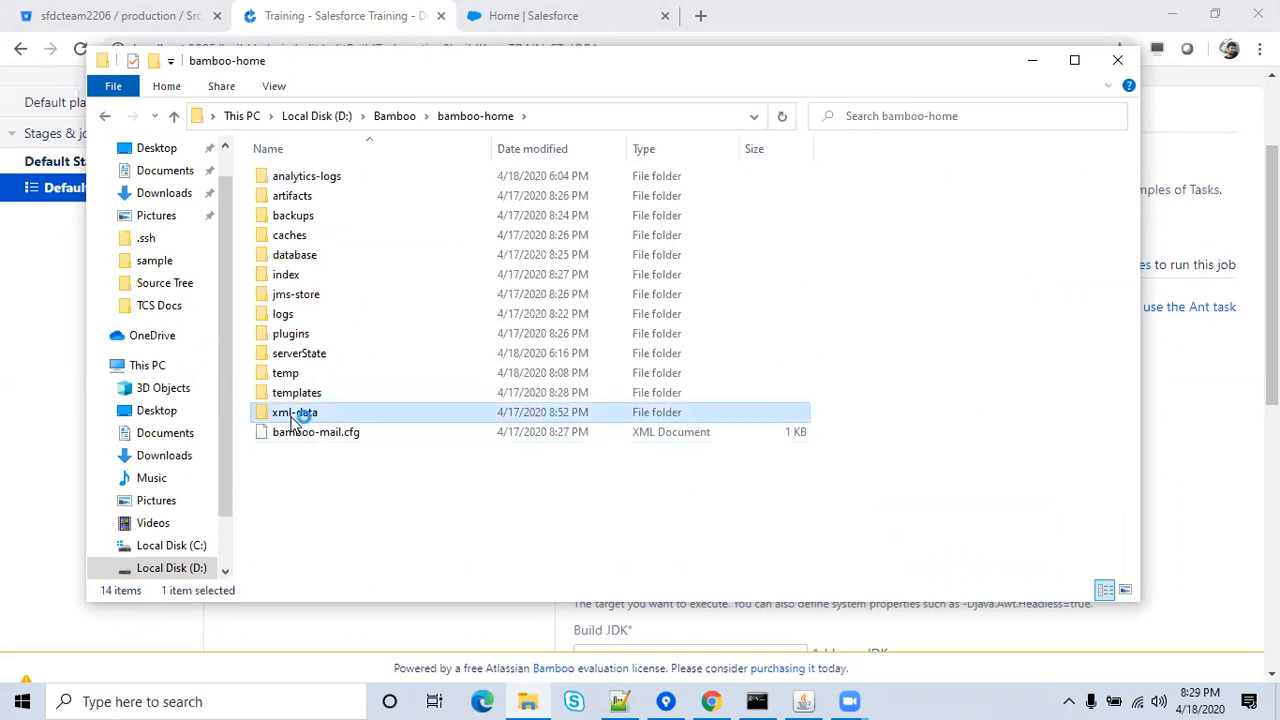
double_click(292, 416)
click(317, 243)
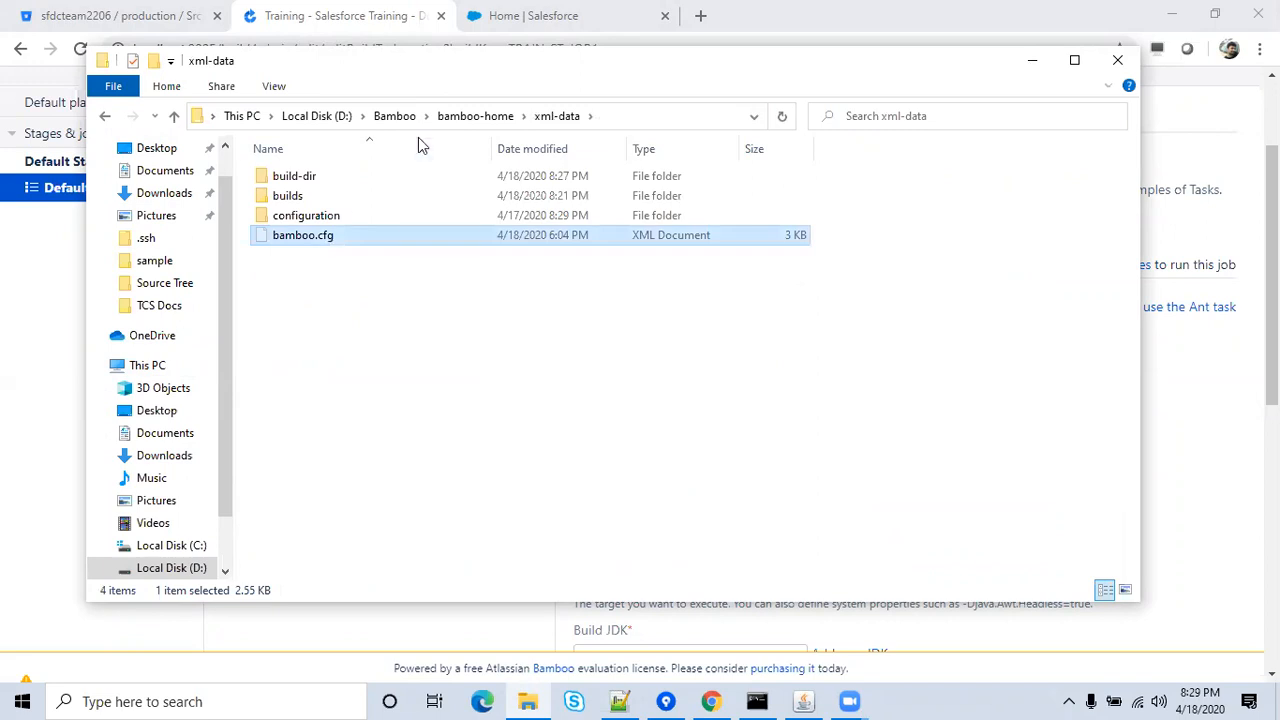
click(490, 118)
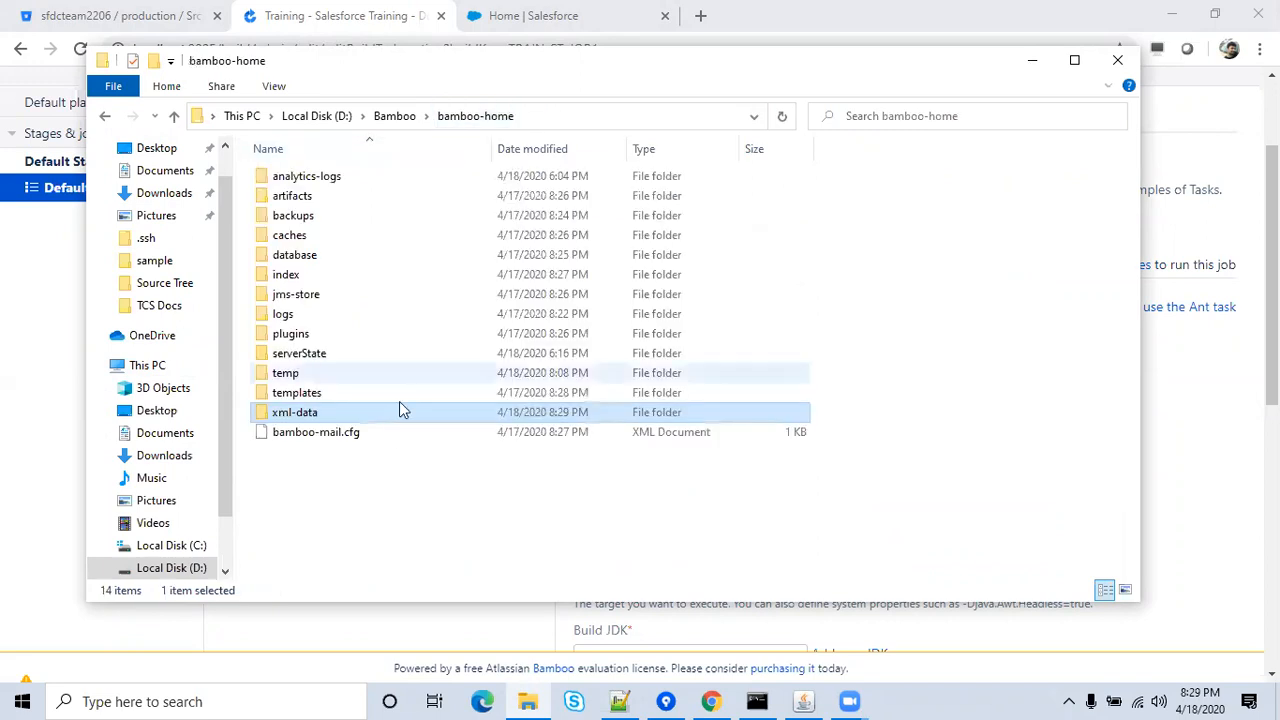
right_click(386, 482)
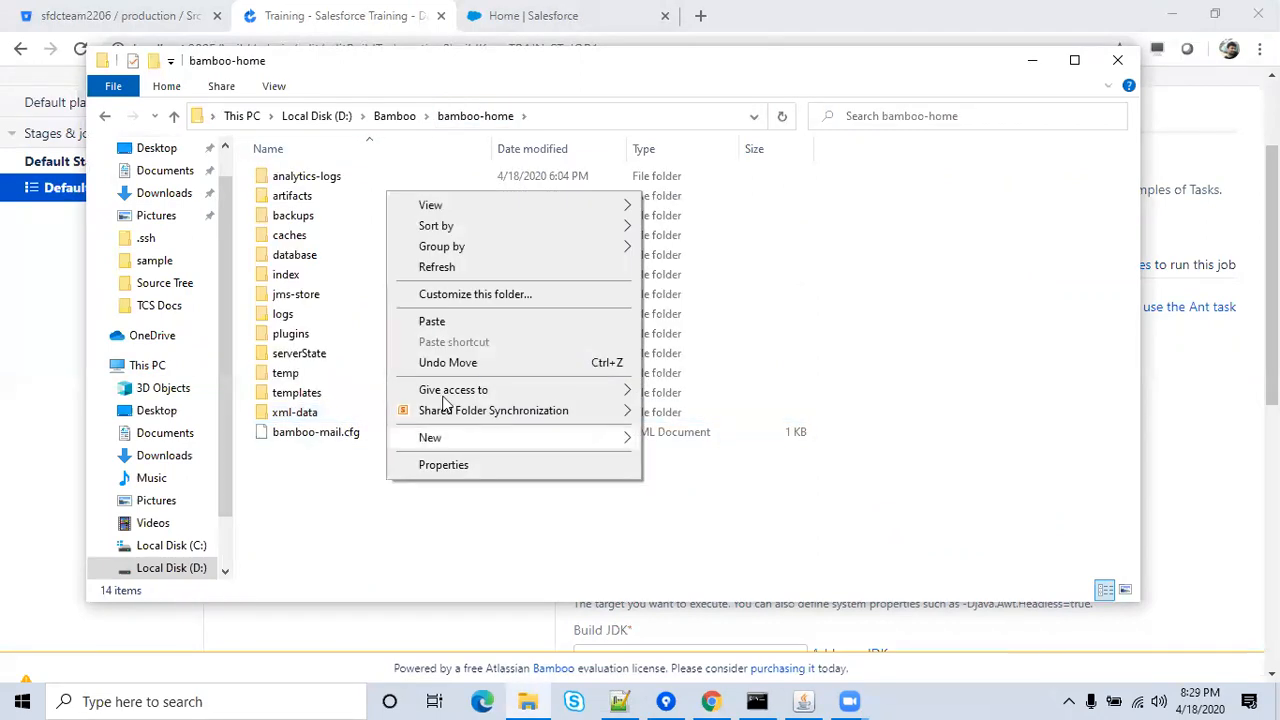
click(452, 328)
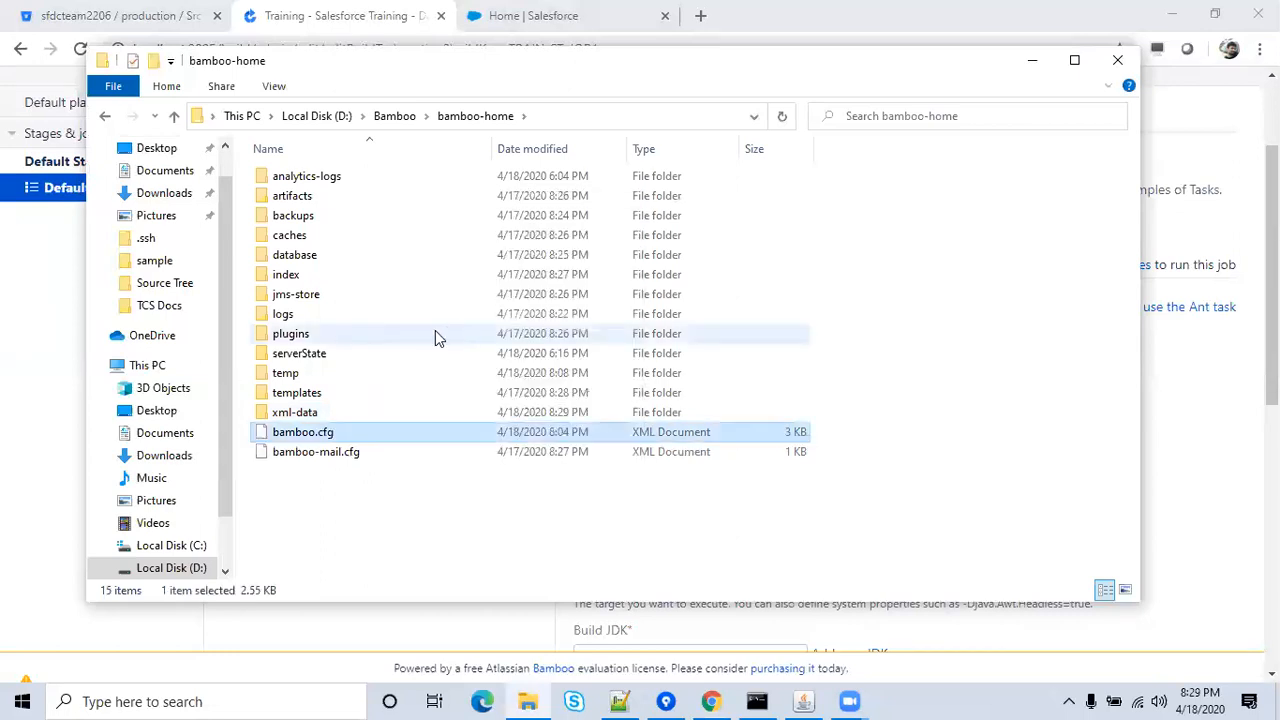
Open xml-data\build-dir\TRAIN-ST-JOB1 to show its build XML file.
double_click(310, 418)
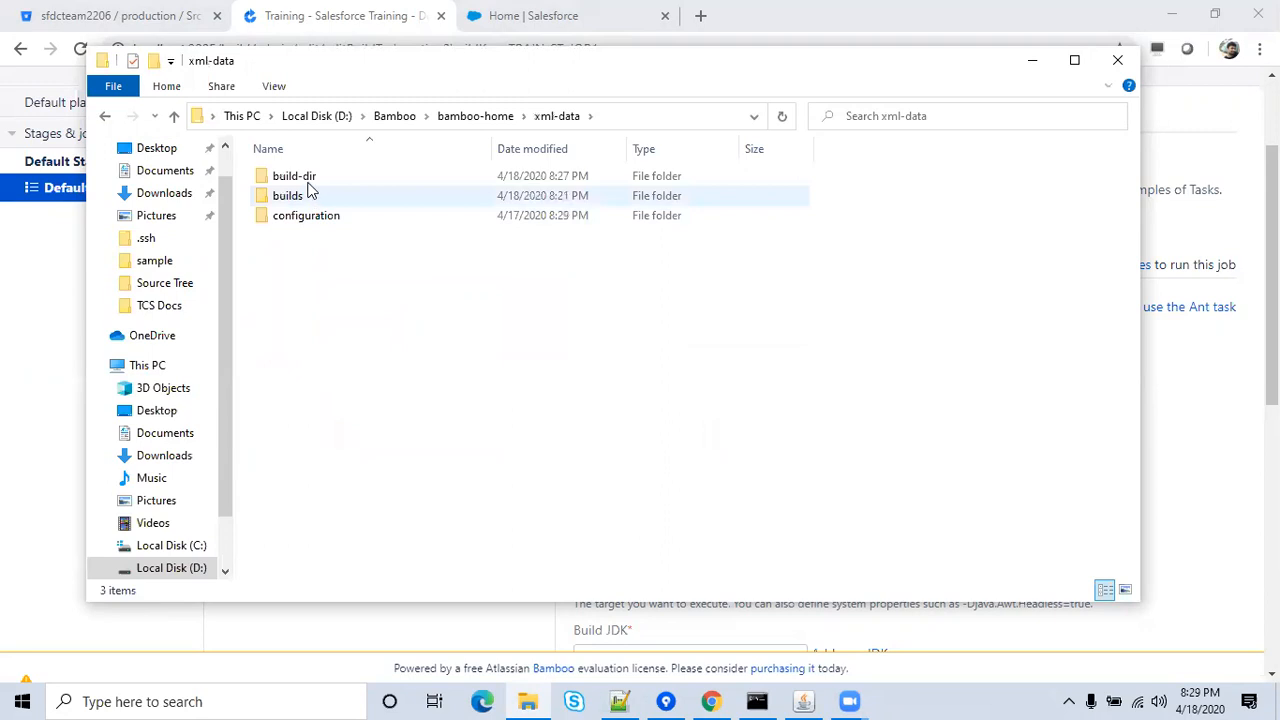
double_click(310, 183)
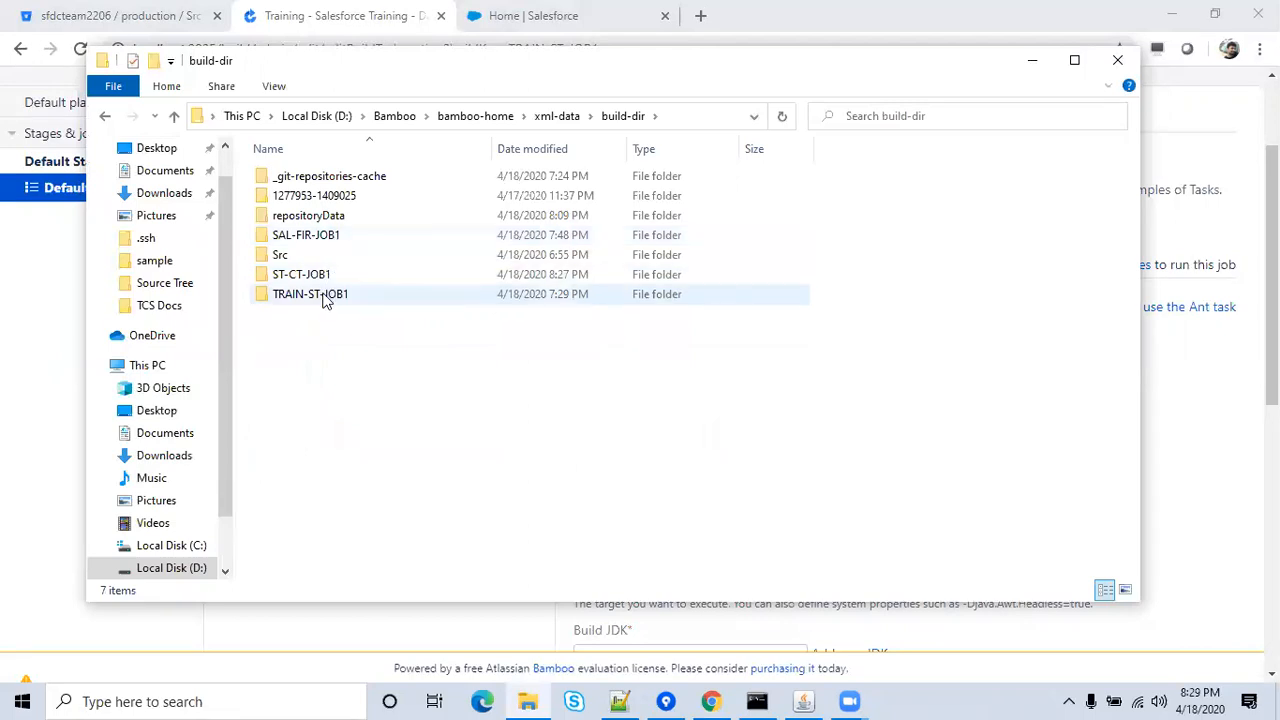
double_click(323, 297)
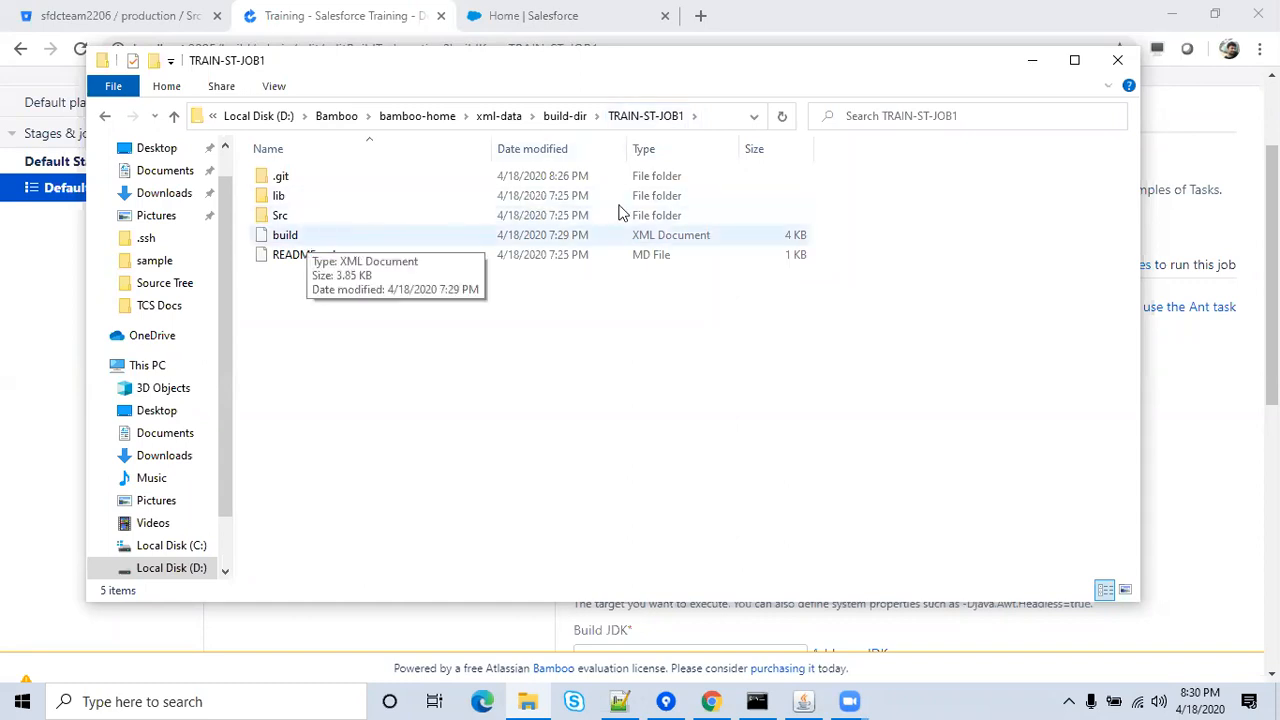
Clear 'clean test' from the Ant task's Target field in Bamboo.
click(1030, 59)
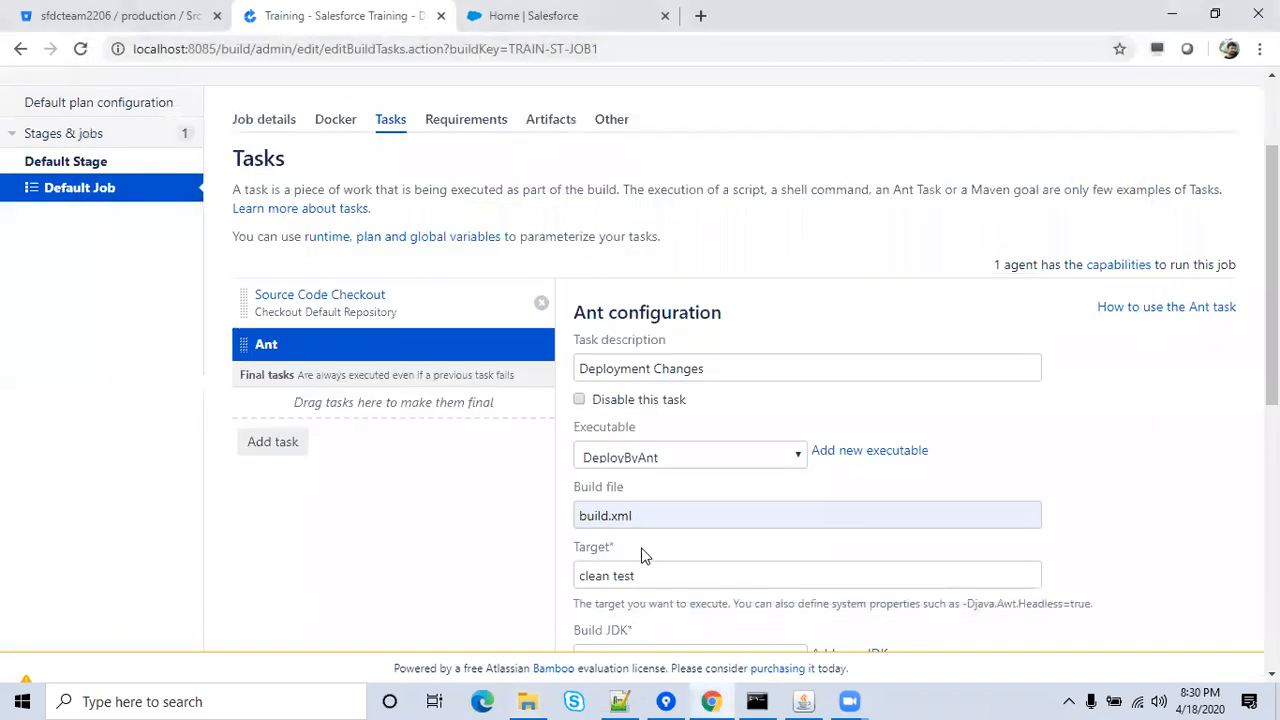
click(672, 550)
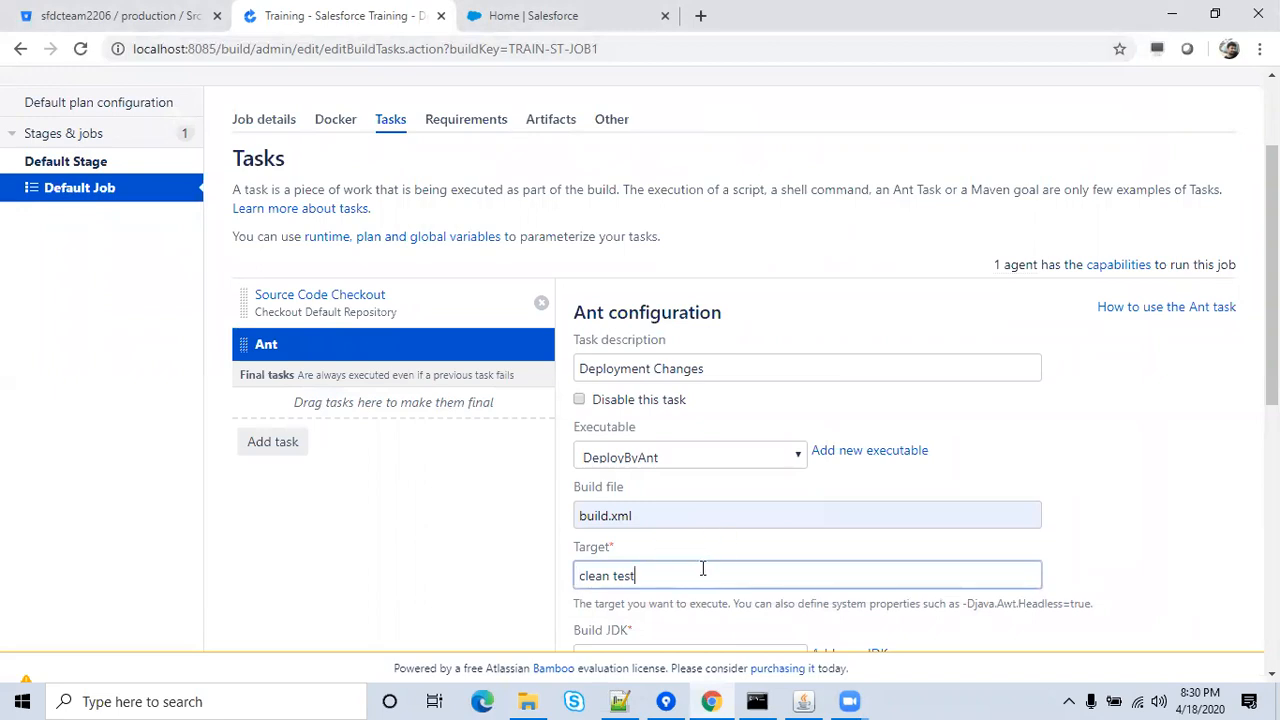
key(BackSpace)
key(BackSpace)
key(BackSpace)
key(BackSpace)
key(BackSpace)
key(BackSpace)
key(BackSpace)
Open TRAIN-ST-JOB1's build.xml in Notepad++.
click(531, 699)
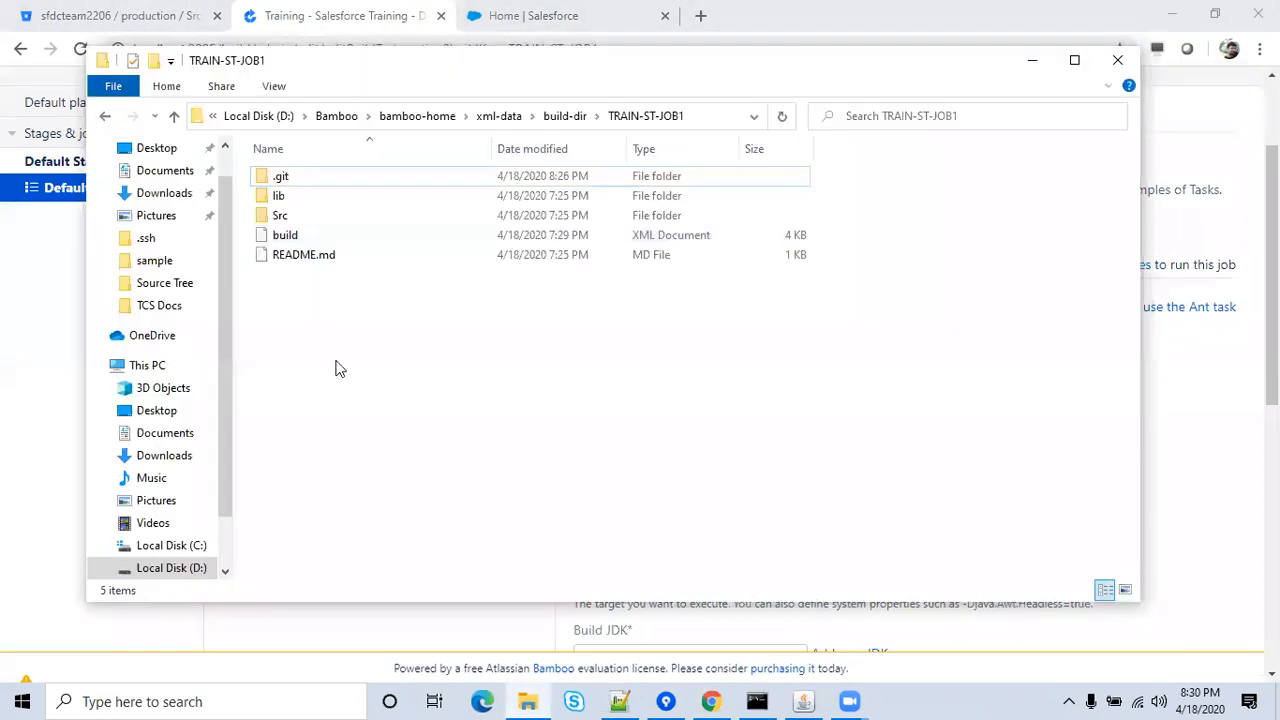
right_click(301, 245)
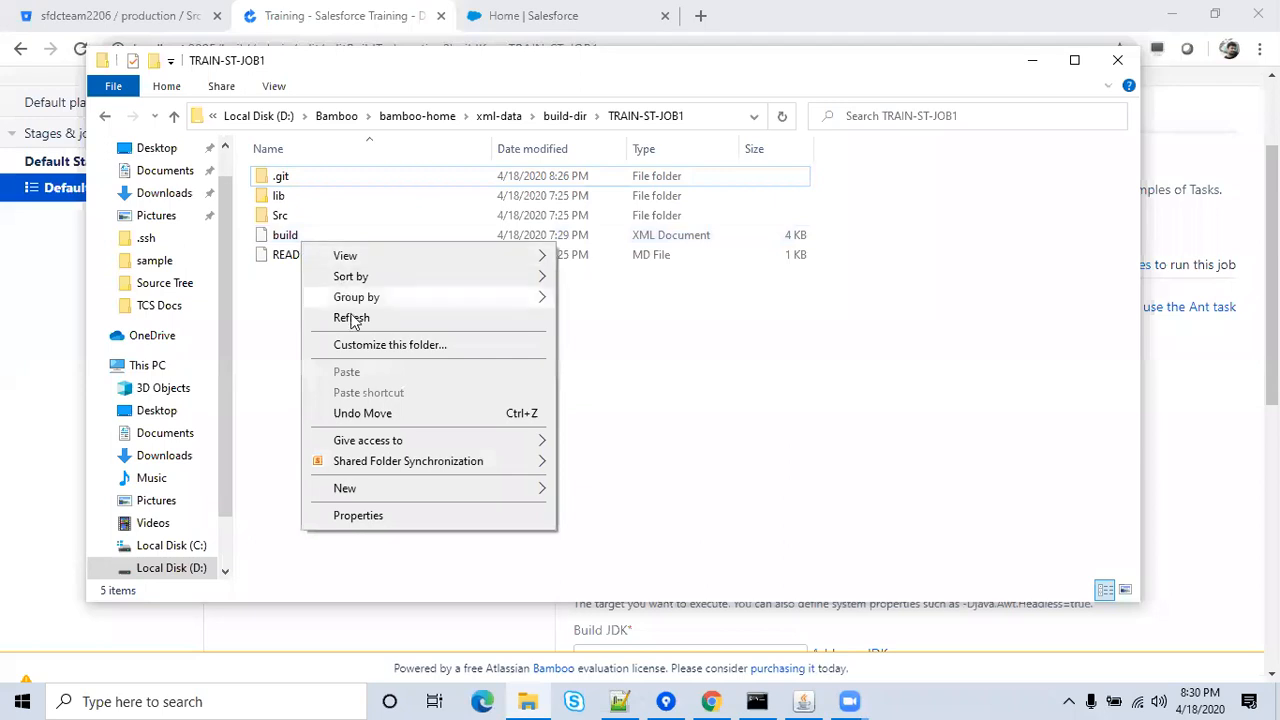
click(270, 237)
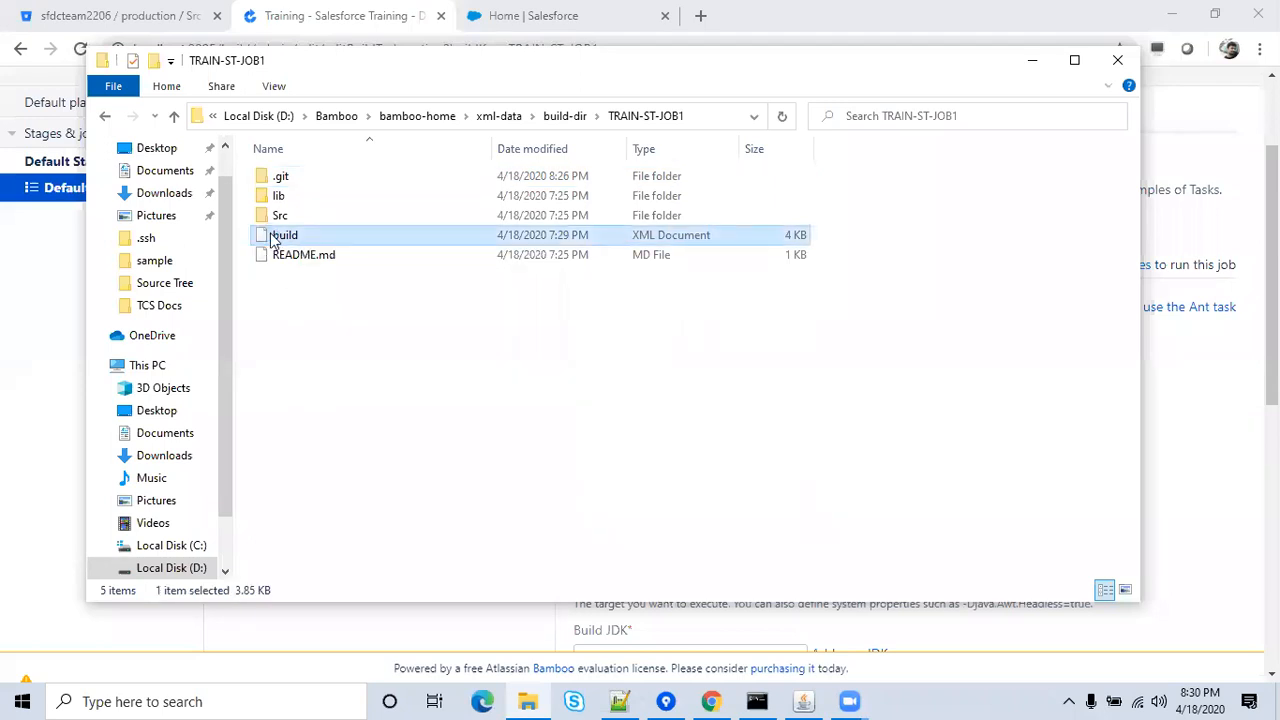
right_click(272, 238)
click(305, 292)
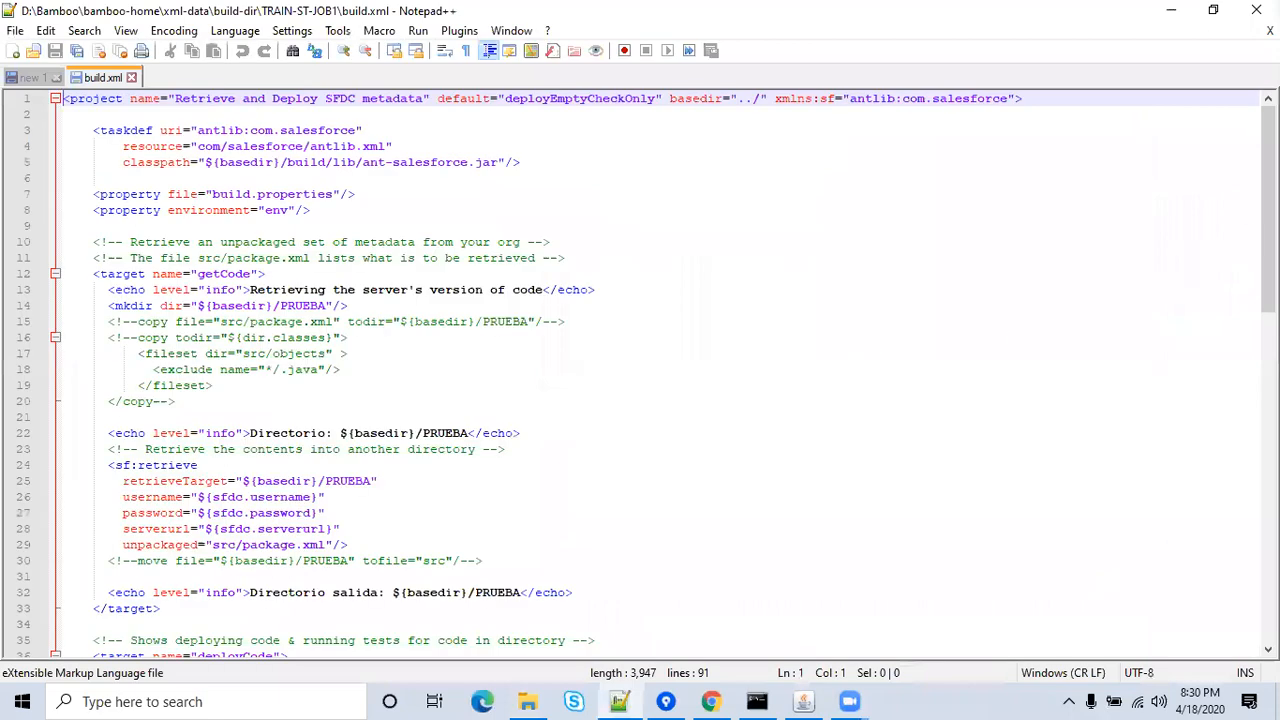
Review build.xml's getCode and deployCode targets and sf:deploy attributes, then close the file.
drag(1268, 205, 1268, 473)
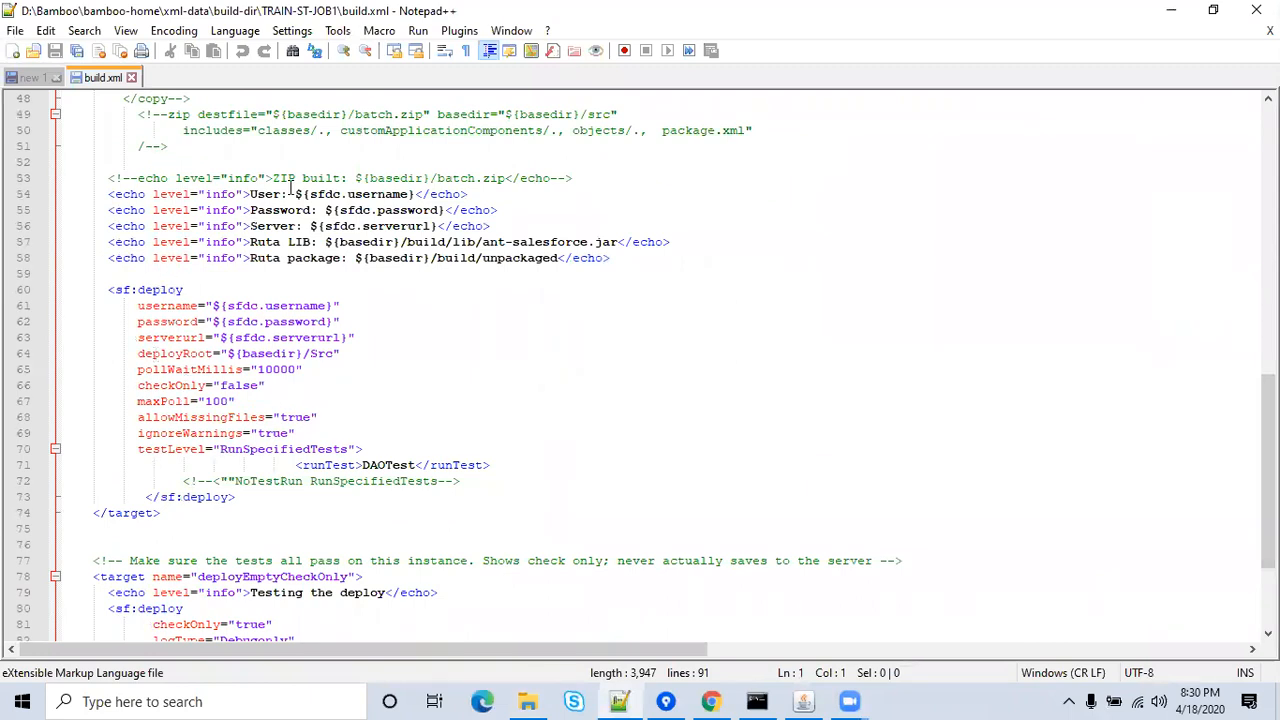
scroll(313, 131, up, 16)
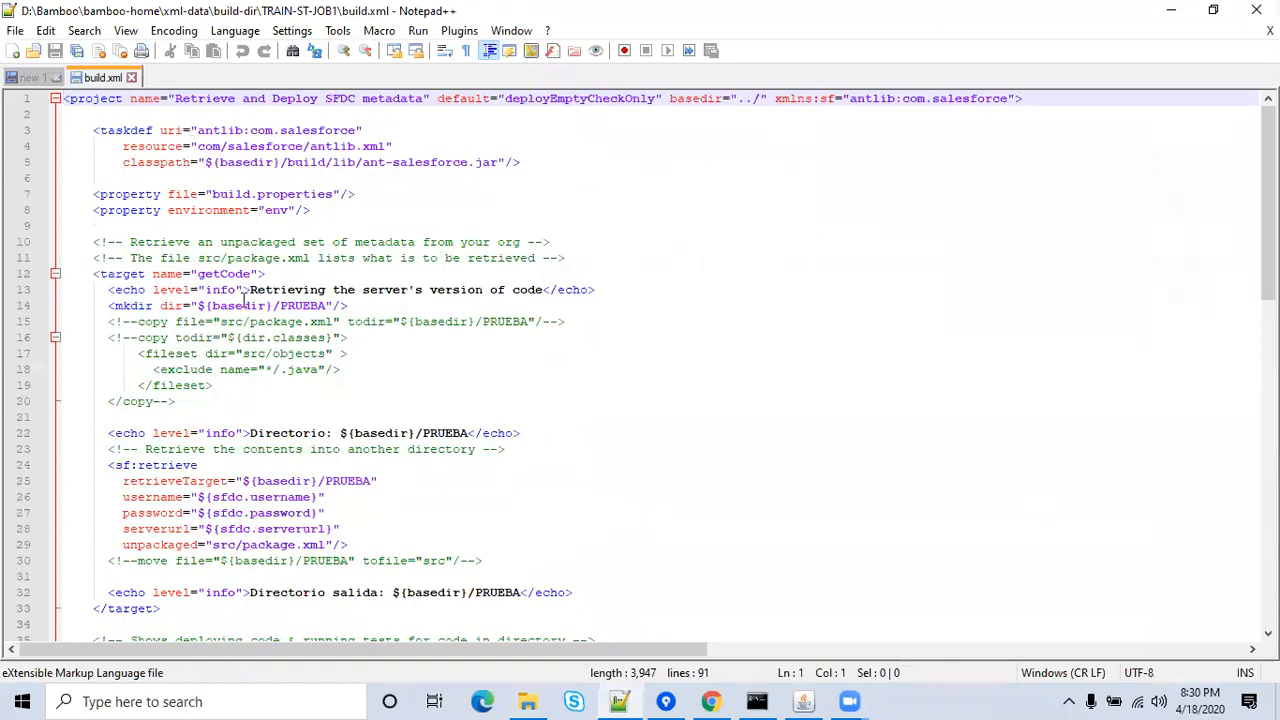
key(Down)
key(Down)
key(Down)
key(Down)
key(Down)
key(Down)
key(Down)
key(Down)
key(Down)
key(Down)
key(Down)
key(Down)
key(Down)
key(Down)
key(Down)
key(Down)
key(Down)
key(Down)
key(Down)
key(Down)
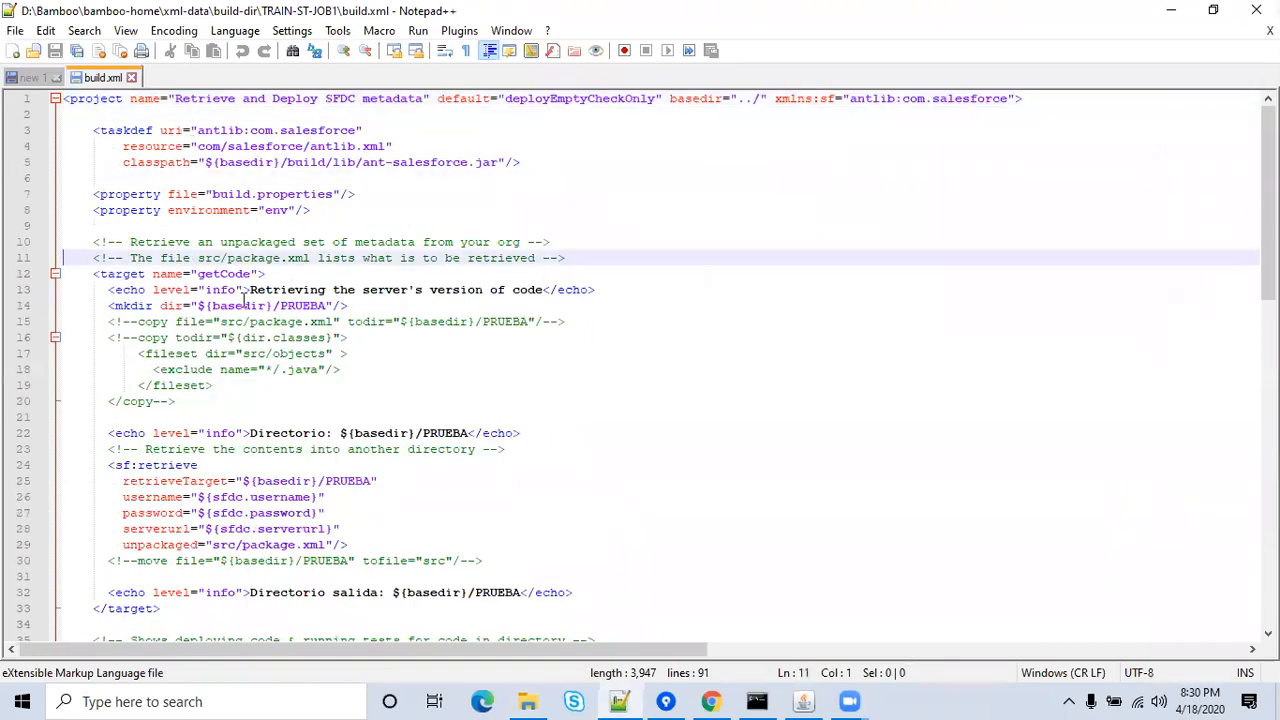
key(Down)
key(Down)
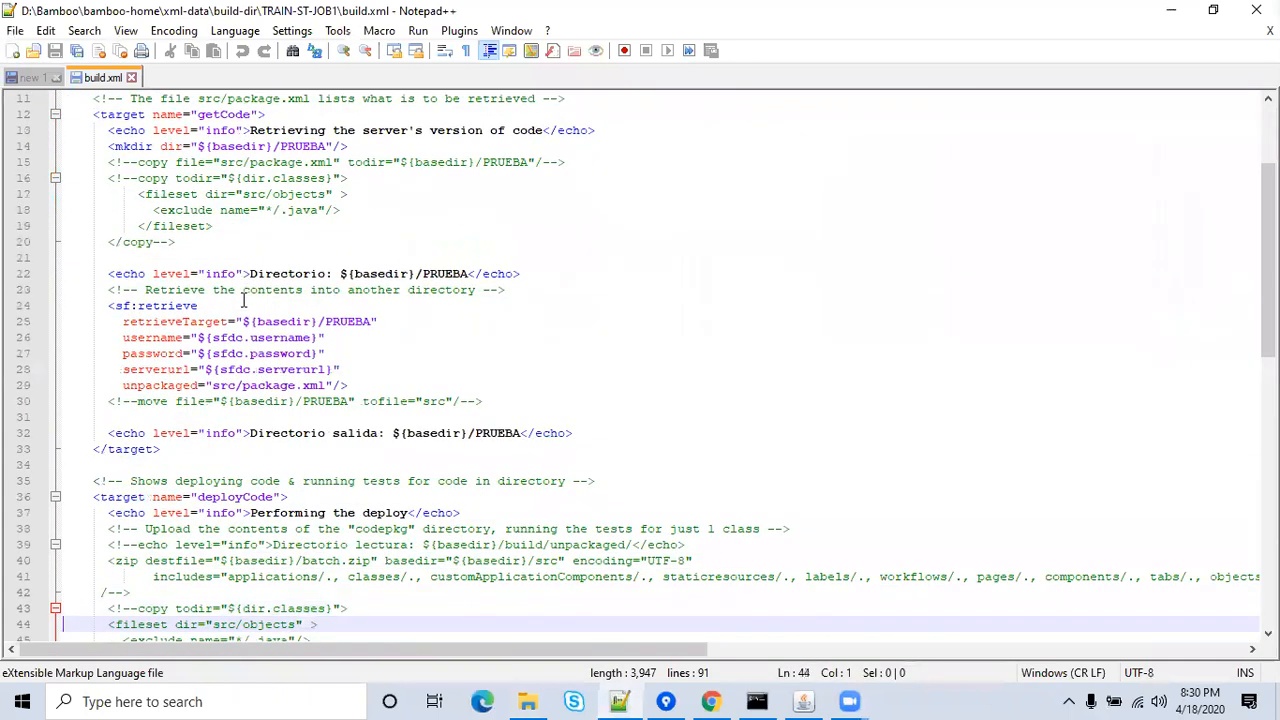
click(222, 117)
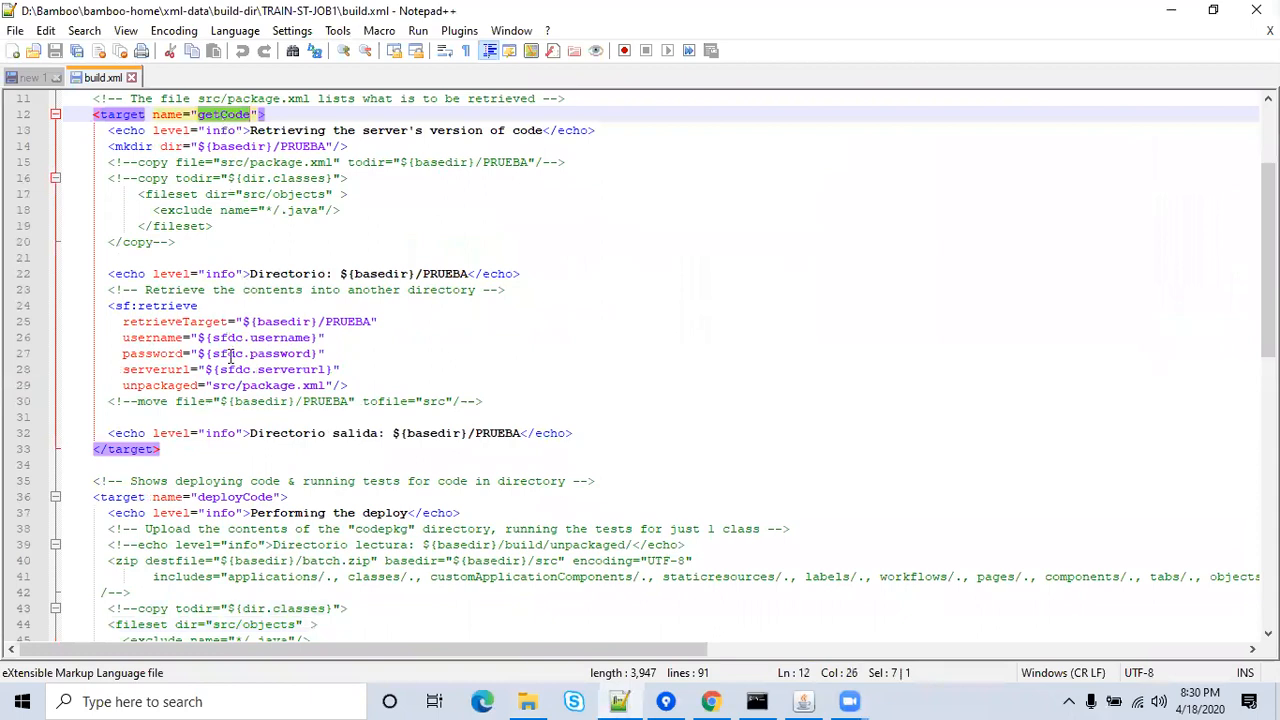
click(229, 354)
key(Down)
key(Down)
key(Down)
key(Down)
key(Down)
key(Down)
key(Down)
key(Down)
key(Down)
key(Down)
key(Down)
key(Down)
key(Down)
key(Down)
key(Down)
key(Down)
key(Down)
key(Down)
key(Down)
key(Down)
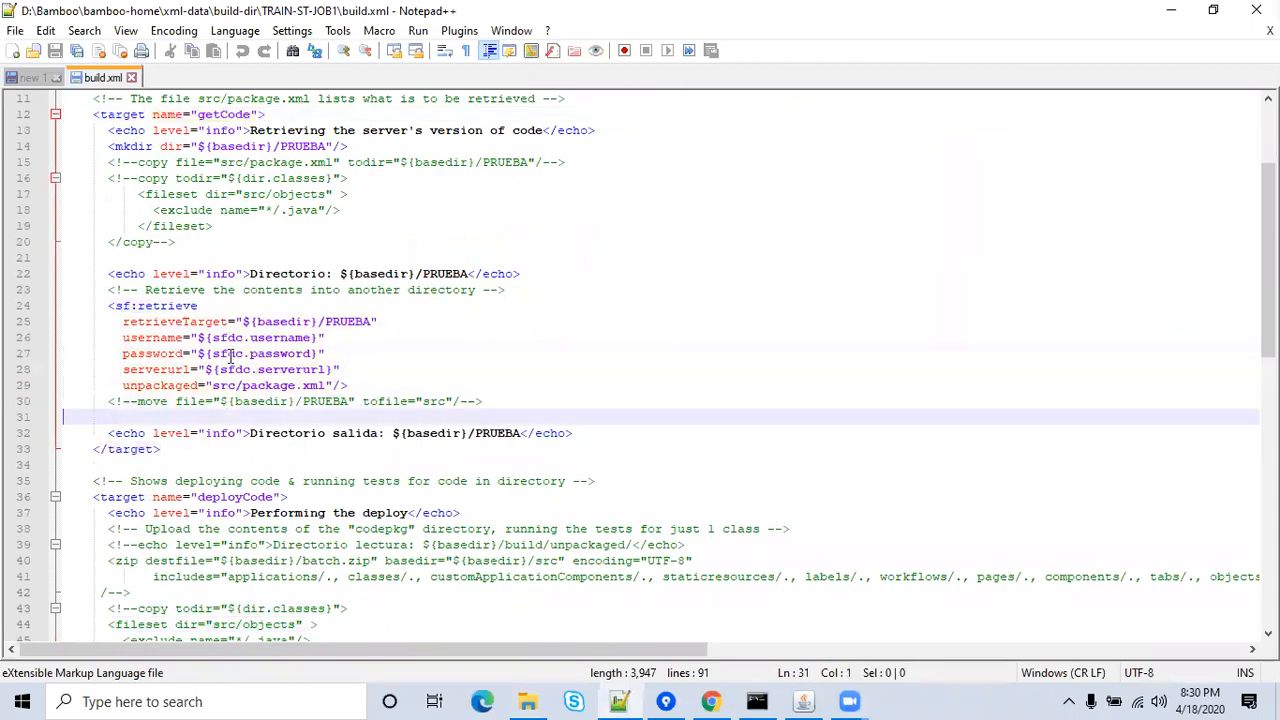
key(Down)
key(Down)
key(Down)
key(Down)
key(Down)
key(Down)
key(Down)
key(Down)
key(Down)
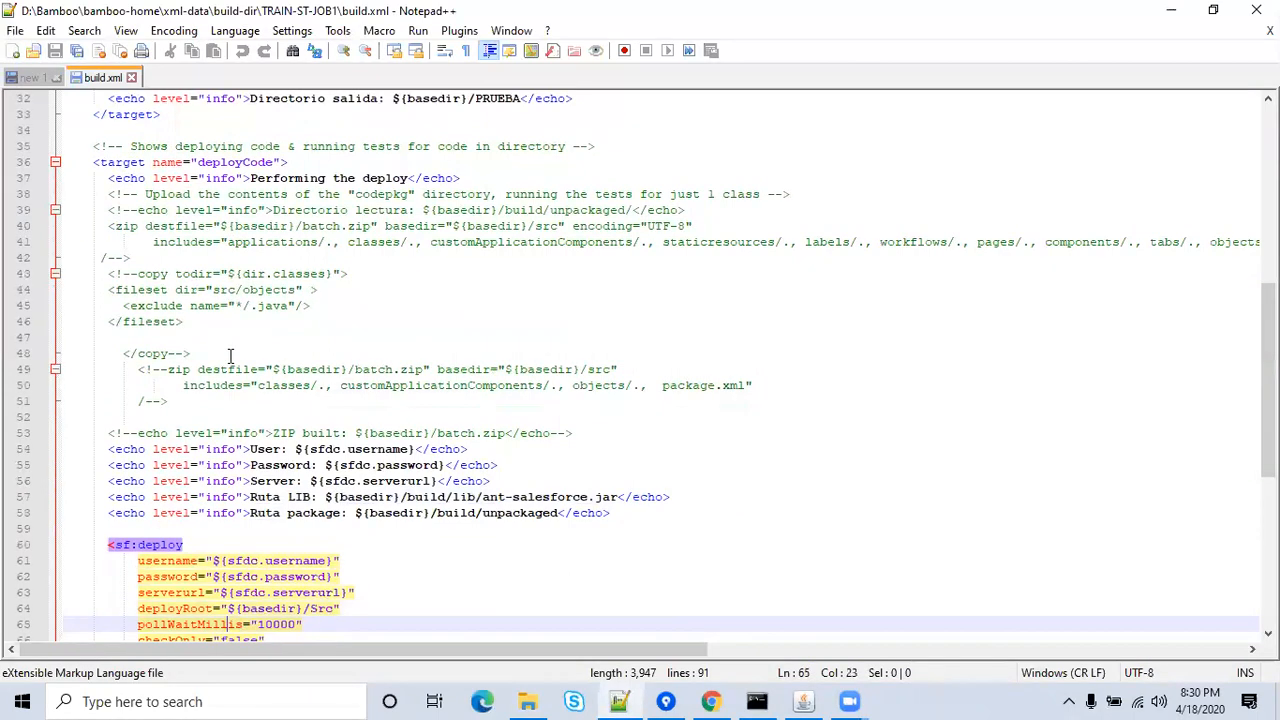
double_click(238, 163)
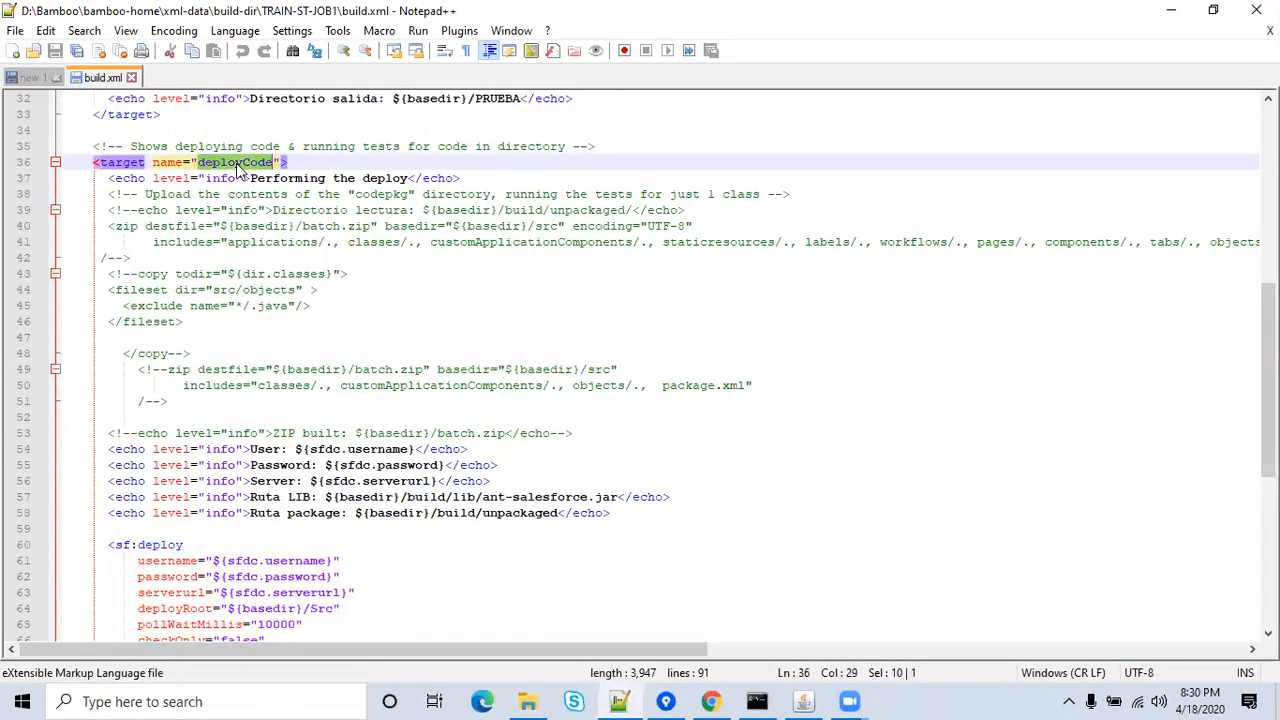
click(131, 78)
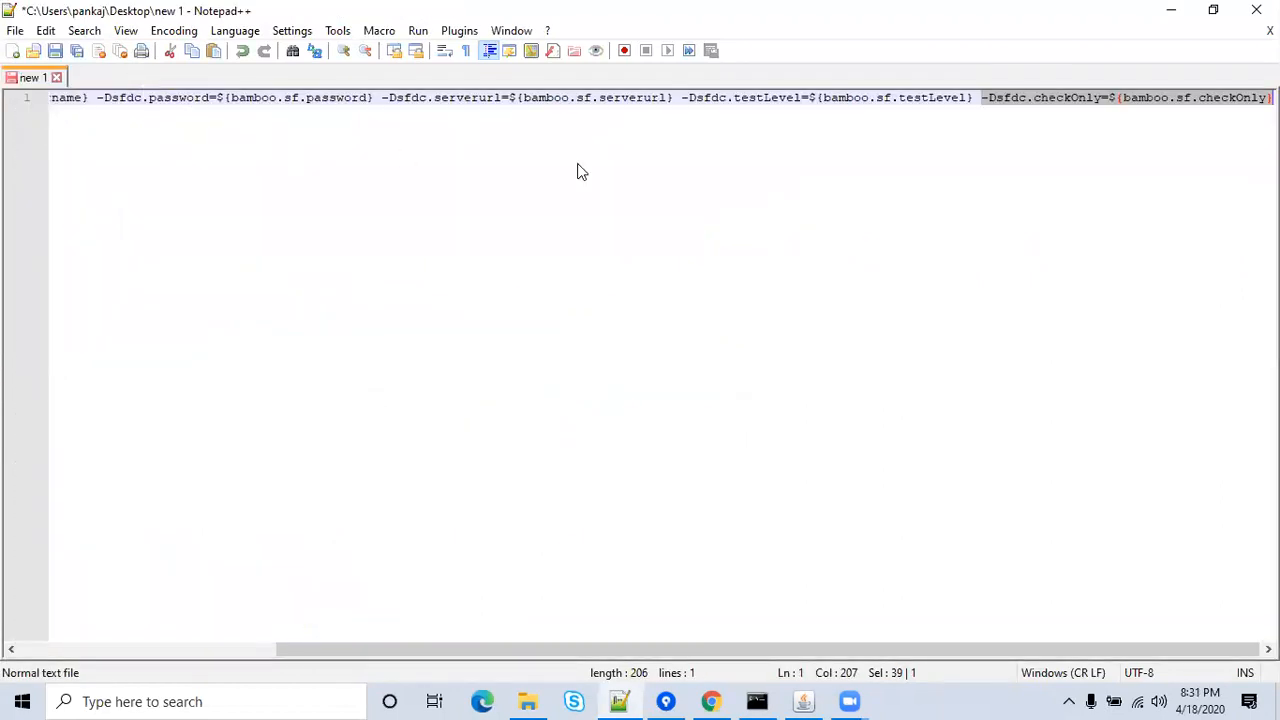
Test-paste the command into Target, revert it to deployCod, then check deployCode in Notepad++.
click(711, 701)
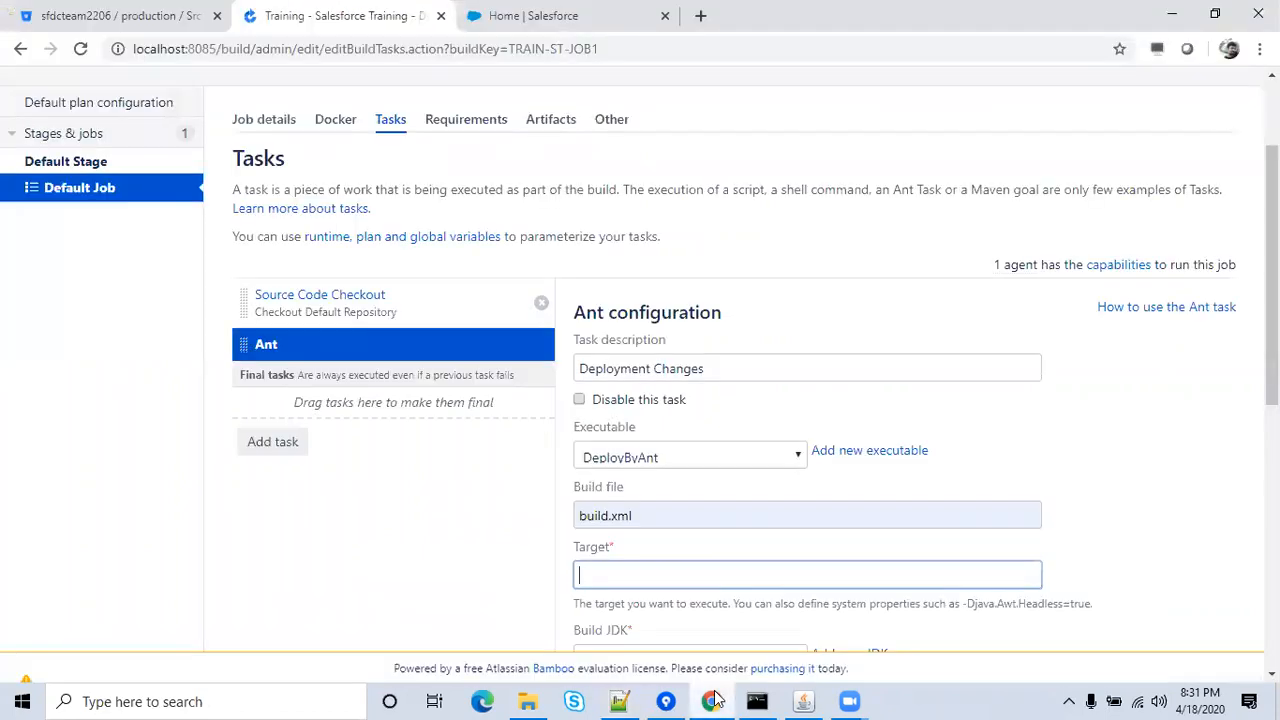
key(ctrl+v)
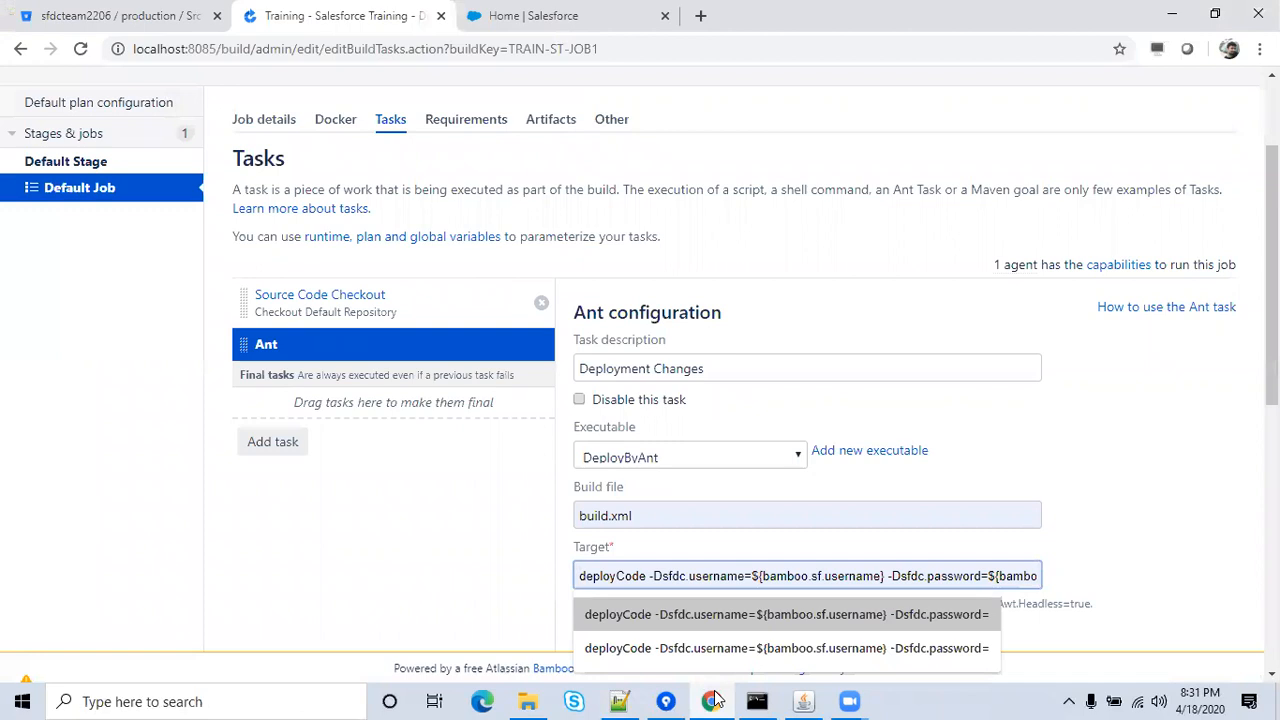
key(BackSpace)
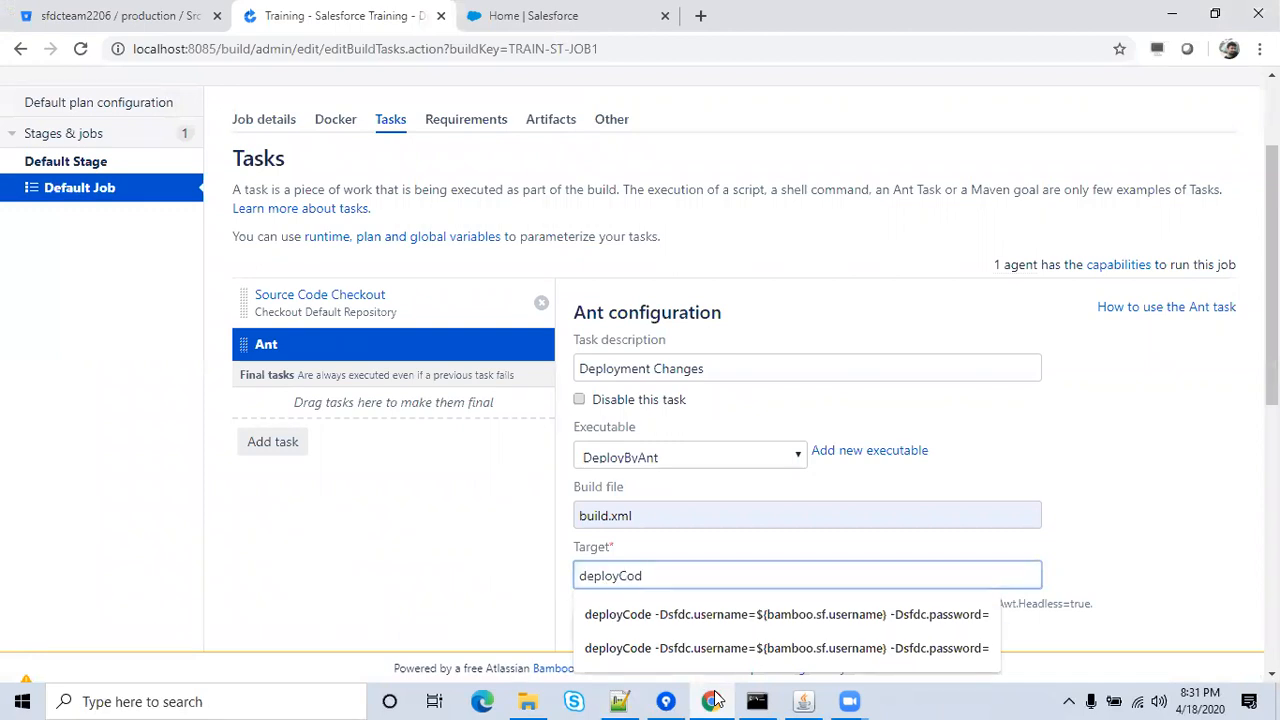
click(626, 700)
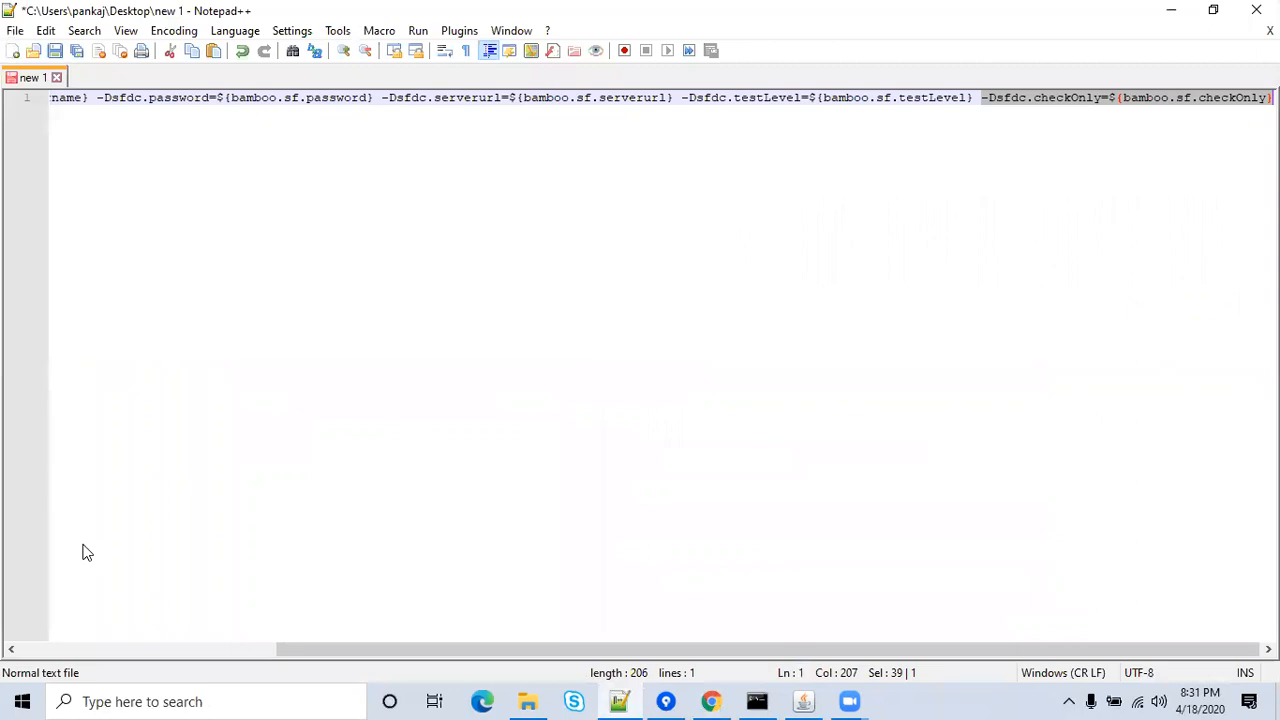
click(84, 650)
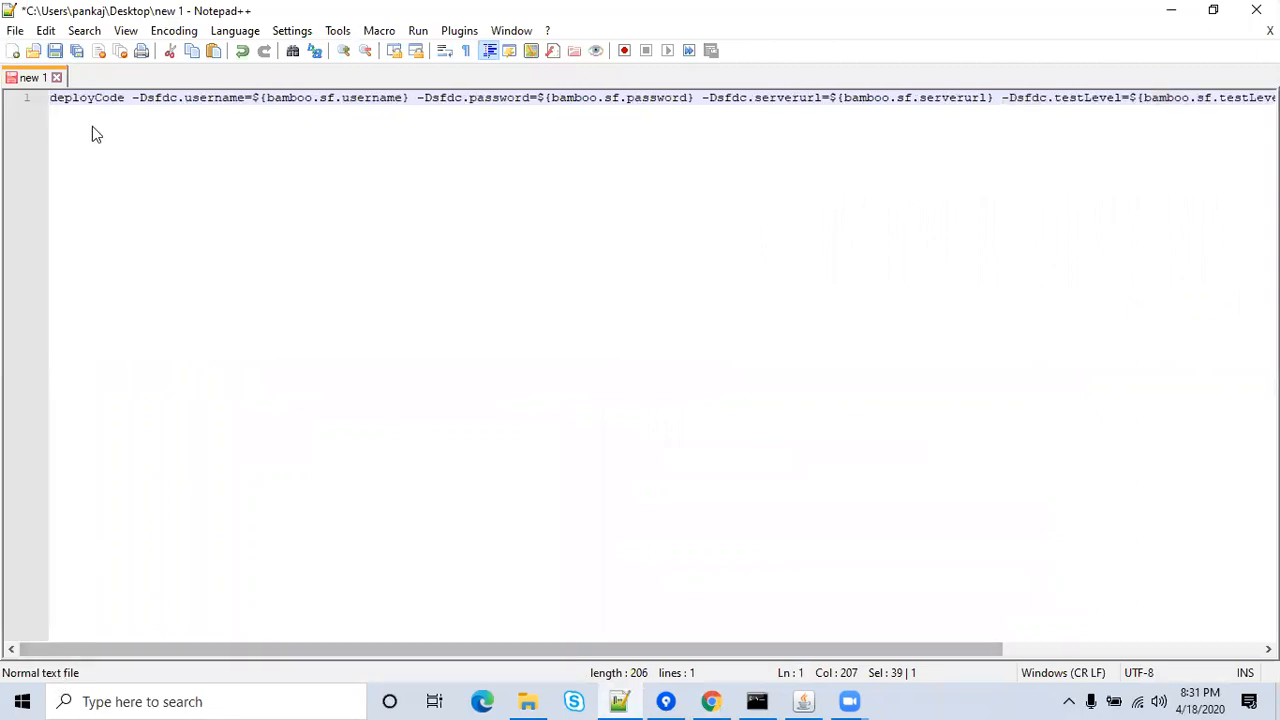
double_click(95, 100)
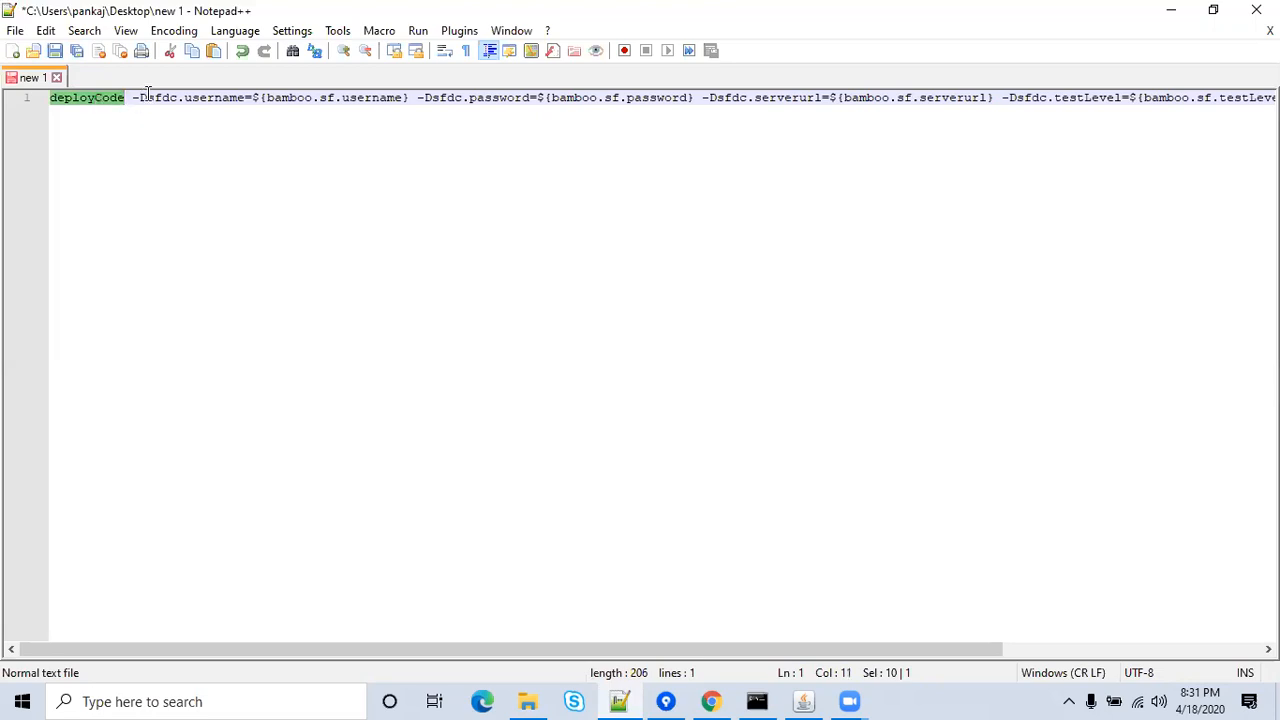
click(146, 95)
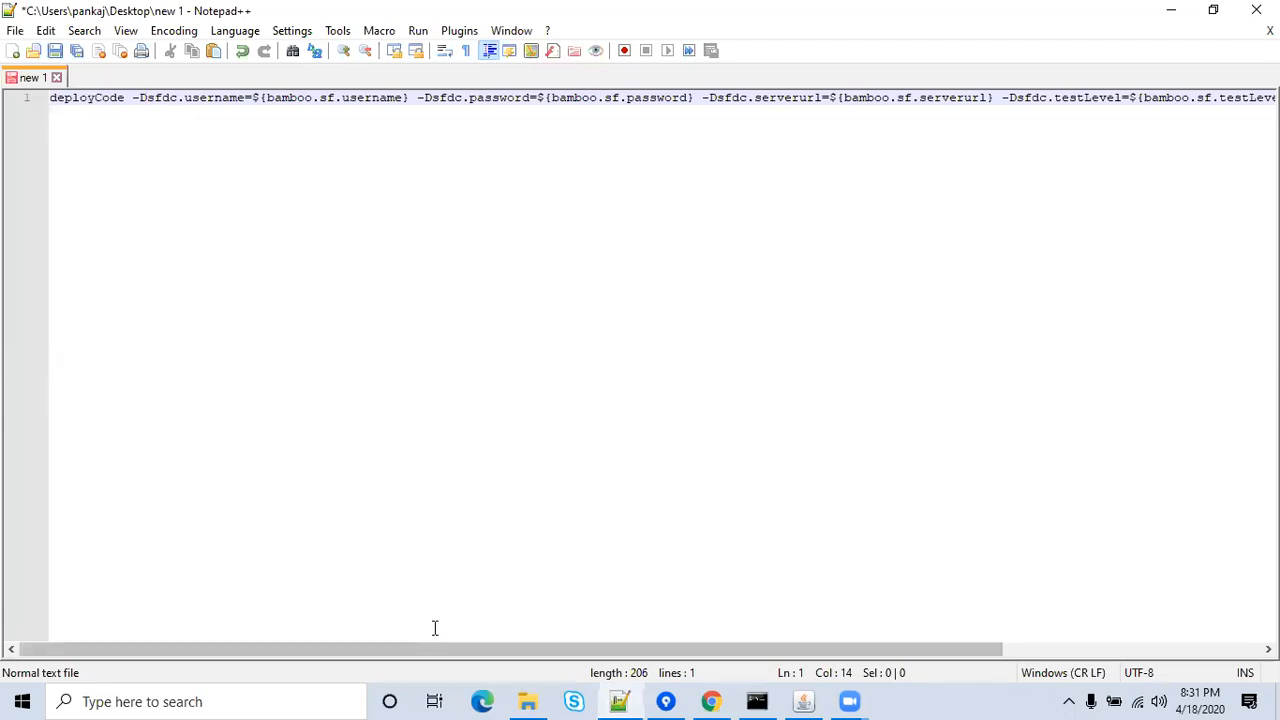
Review build.xml's deployCode target and sf:deploy credential attributes, then return to the new 1 command line.
click(617, 701)
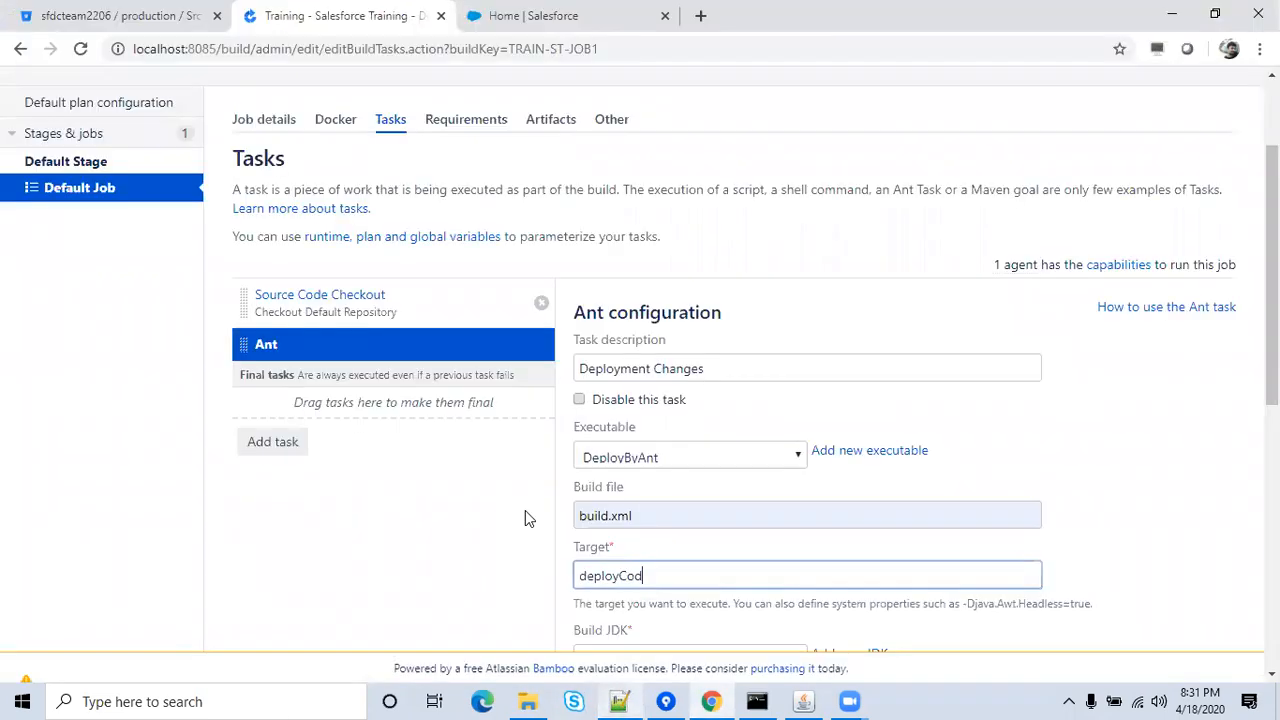
click(621, 699)
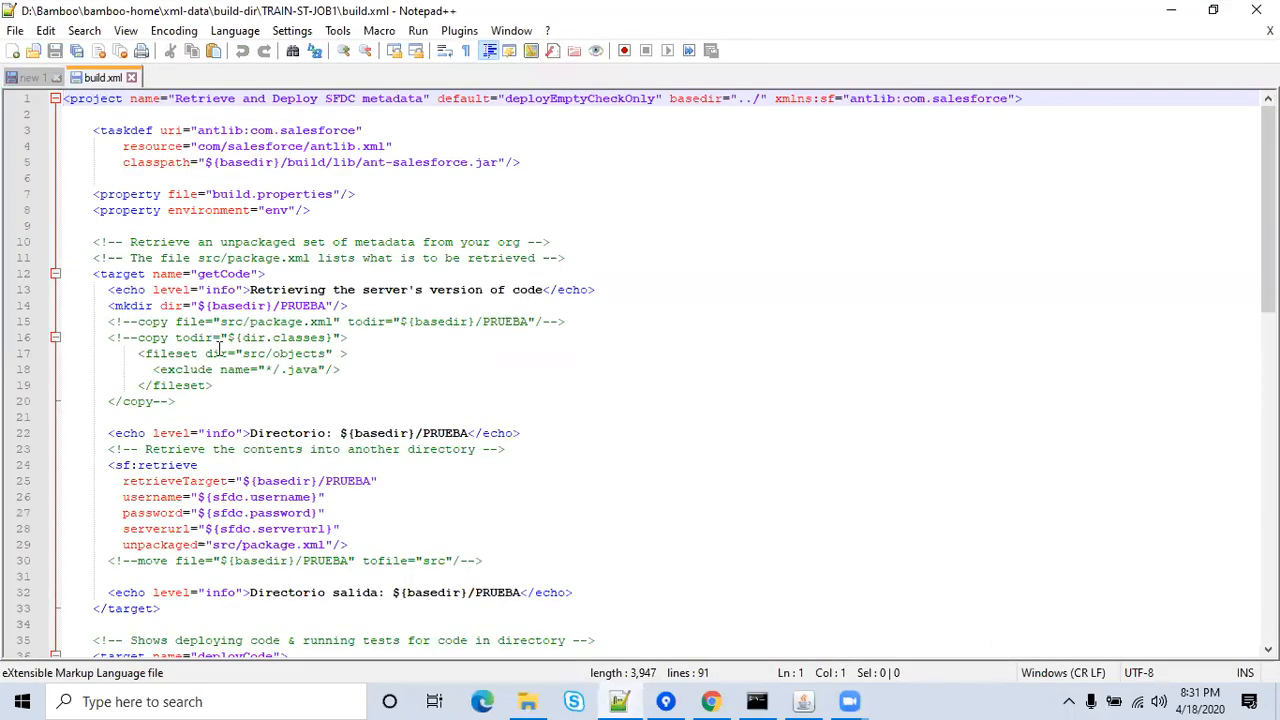
click(221, 321)
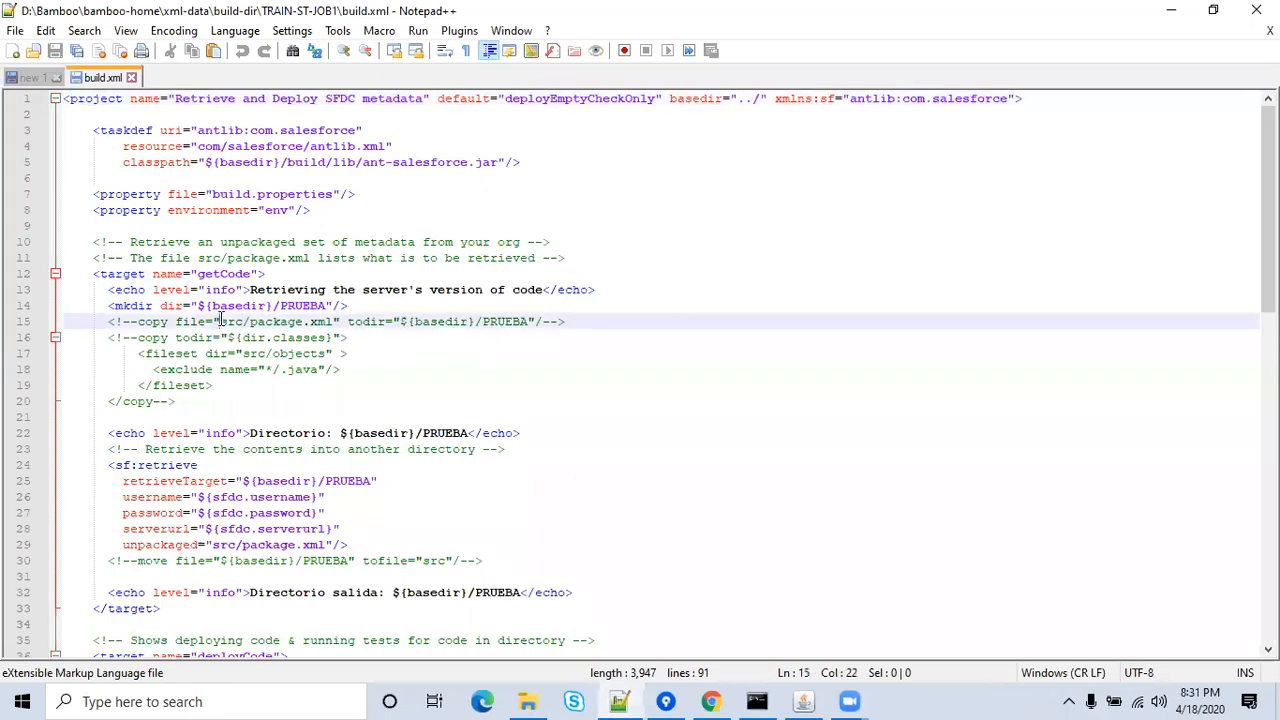
key(Down)
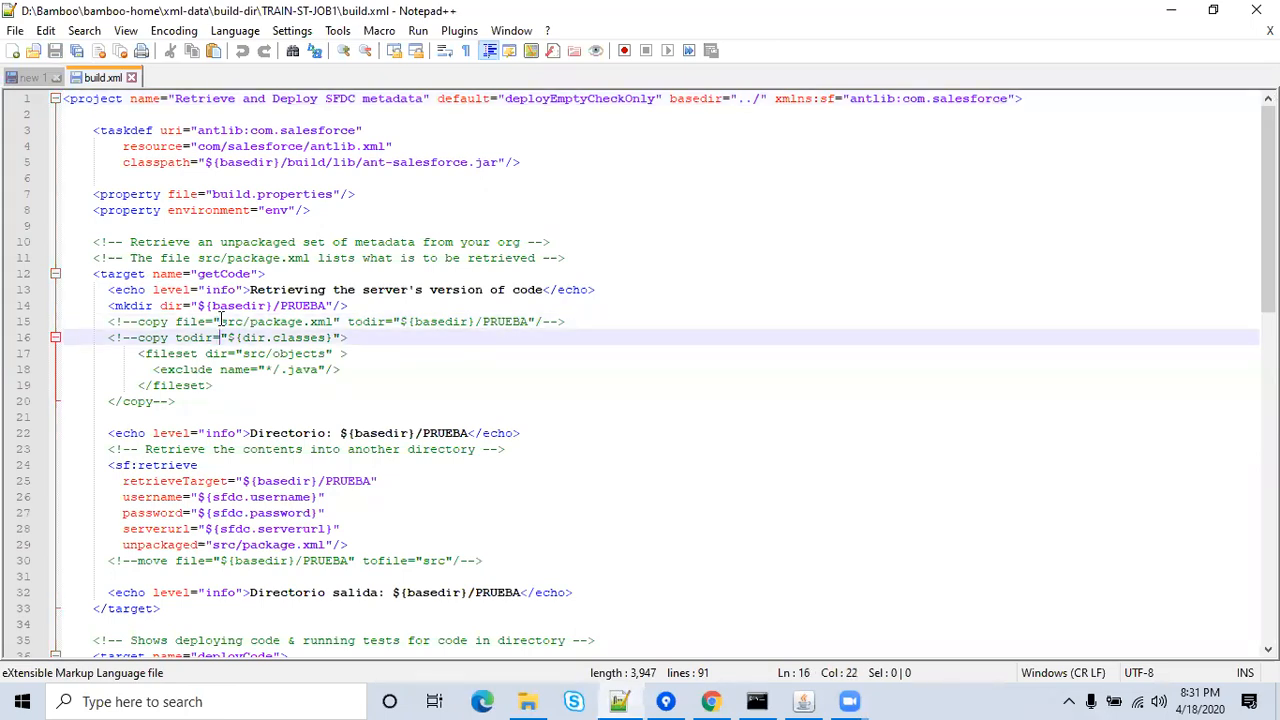
key(Down)
key(Down)
key(Down)
key(Down)
key(Down)
key(Down)
key(Down)
key(Down)
key(Down)
key(Down)
key(Down)
key(Down)
key(Down)
key(Down)
key(Down)
key(Down)
key(Down)
key(Down)
key(Down)
key(Down)
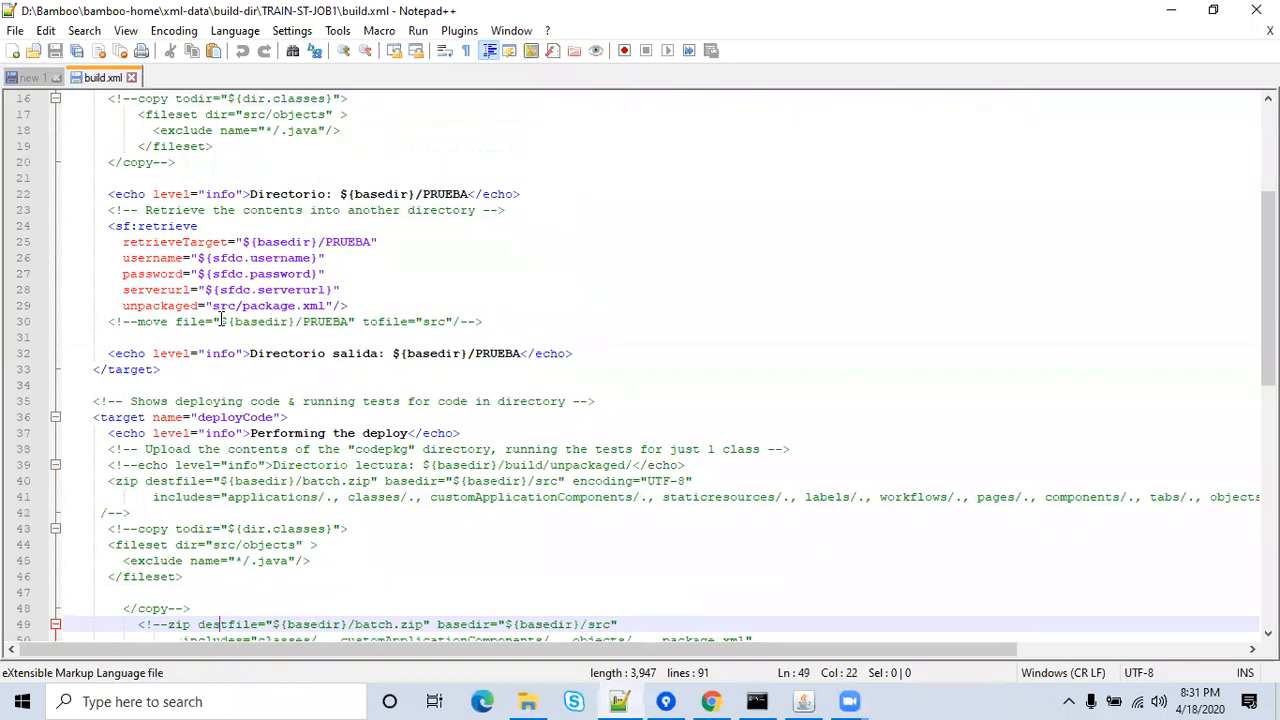
key(Down)
key(Down)
key(Down)
key(Down)
key(Down)
key(Down)
key(Down)
key(Down)
key(Down)
key(Down)
key(Down)
key(Down)
key(Down)
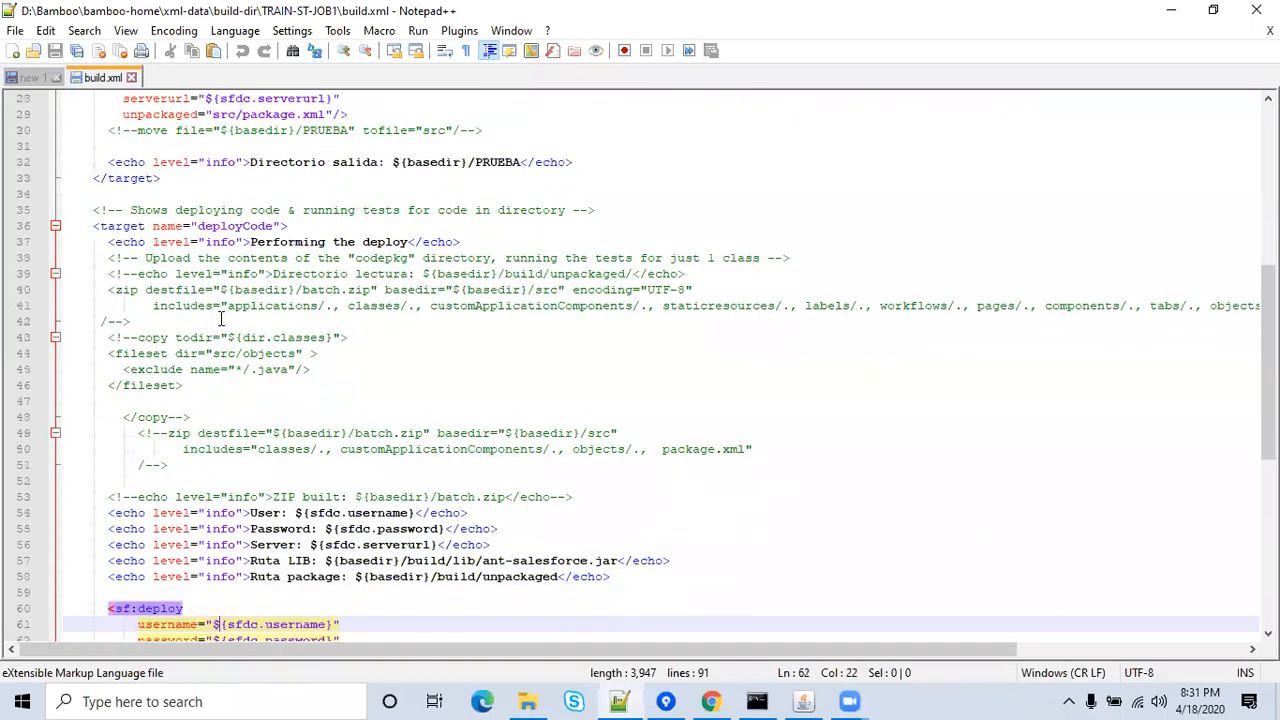
key(Down)
key(Down)
key(Down)
key(Down)
key(Down)
key(Down)
key(Down)
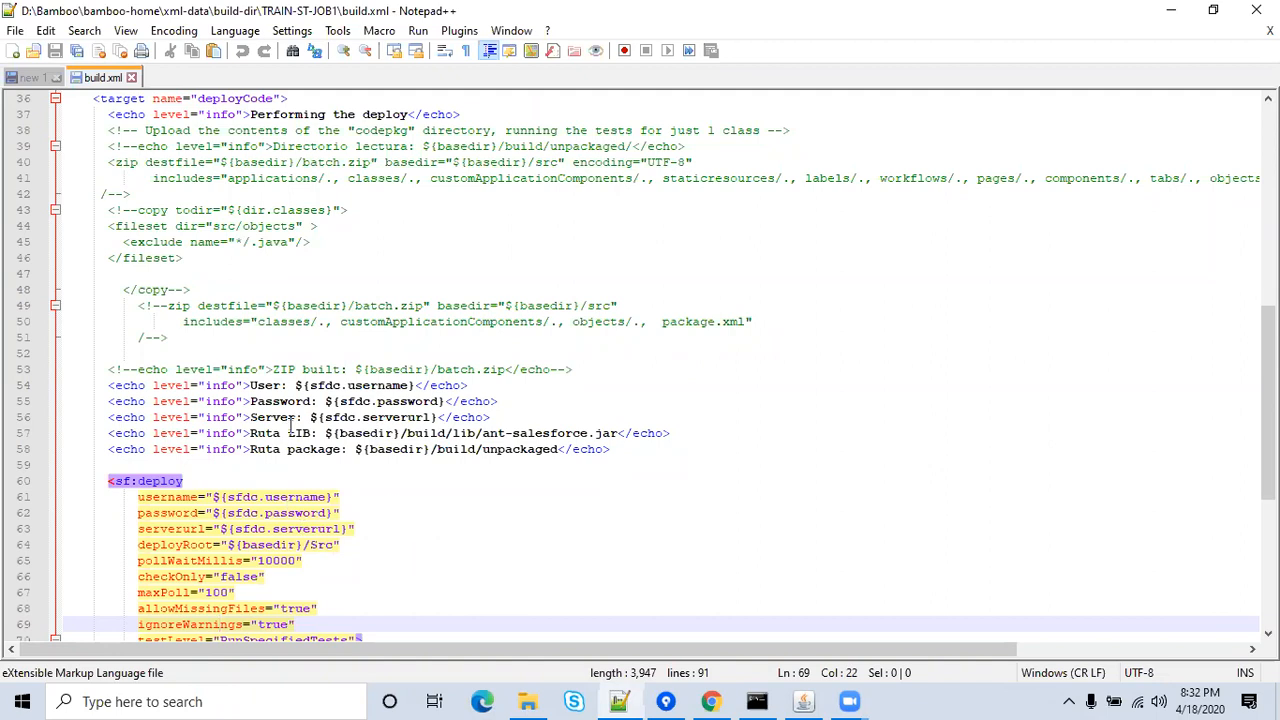
click(33, 80)
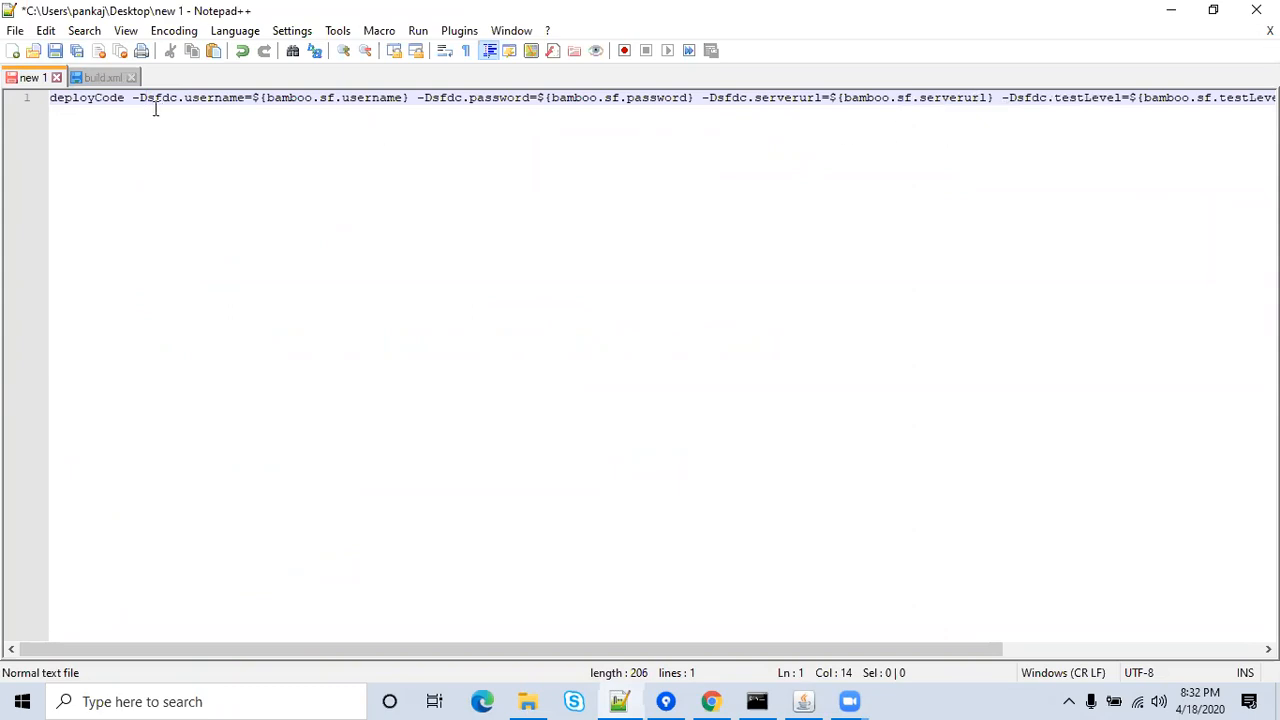
drag(171, 651, 92, 658)
Replace the Target's partial deployCod with the full deployCode command copied from the Notepad++ note.
click(711, 701)
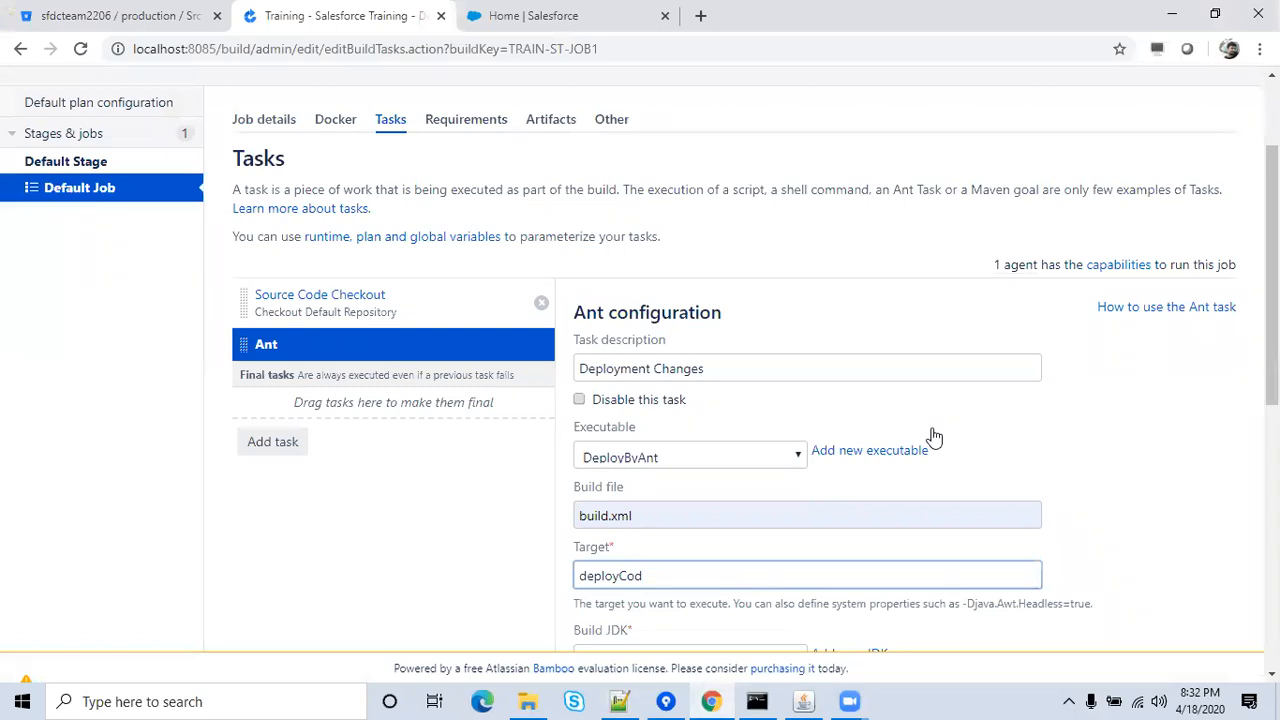
click(1243, 345)
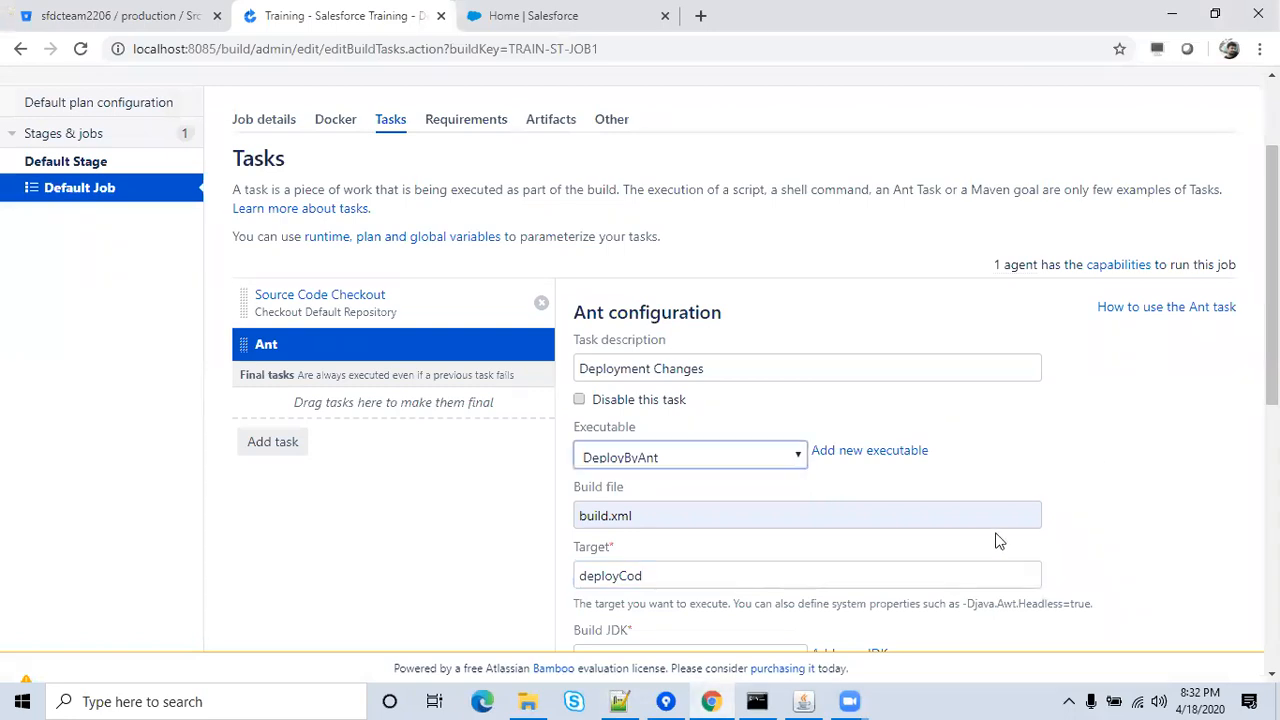
click(621, 701)
key(End)
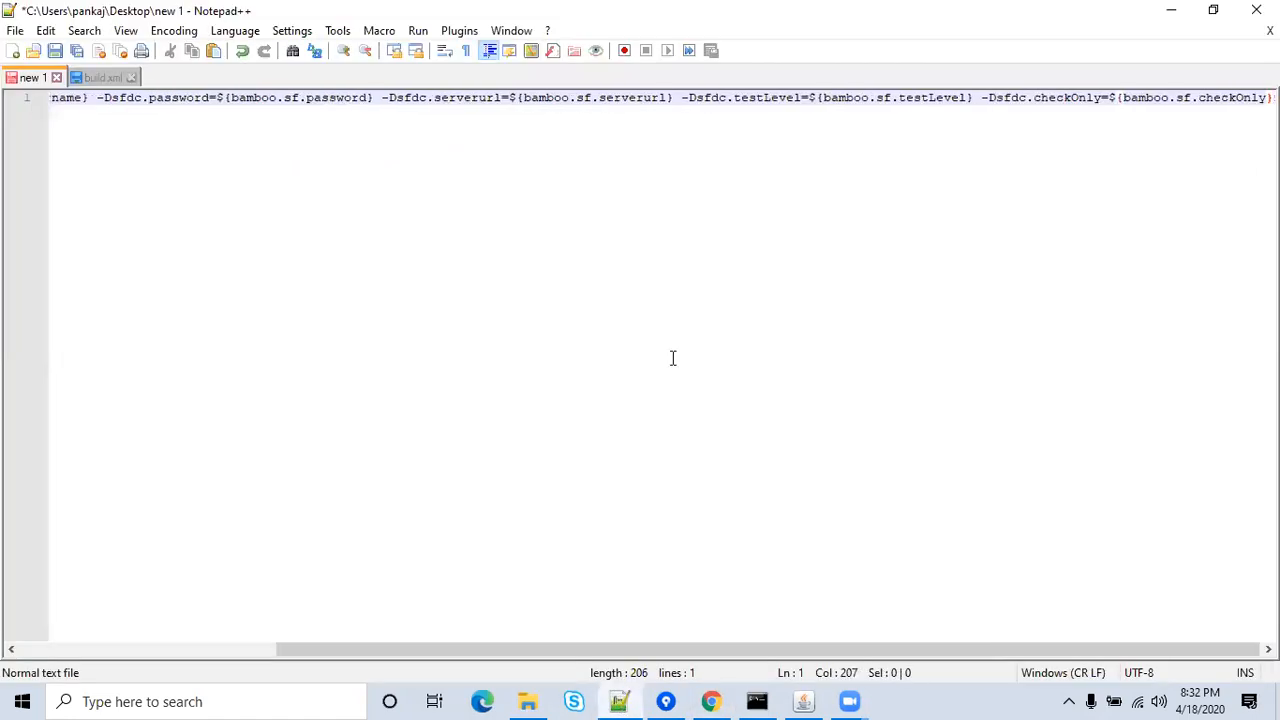
key(ctrl+a)
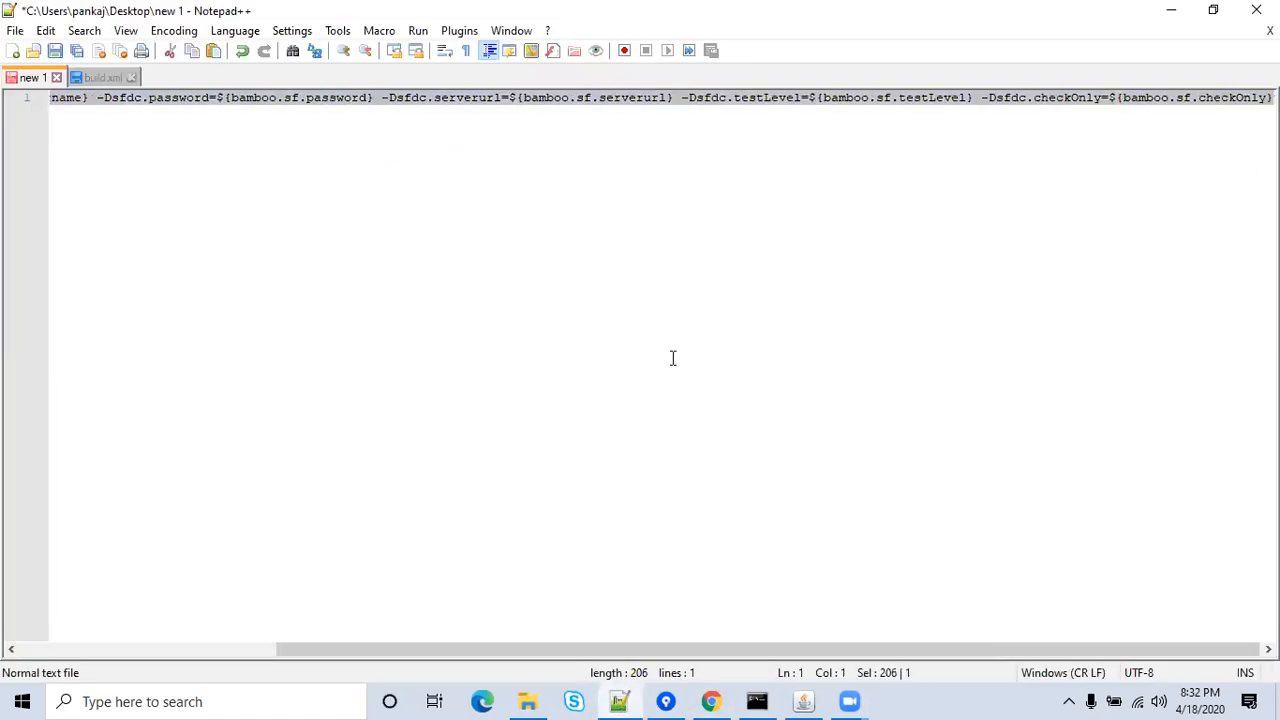
click(1165, 15)
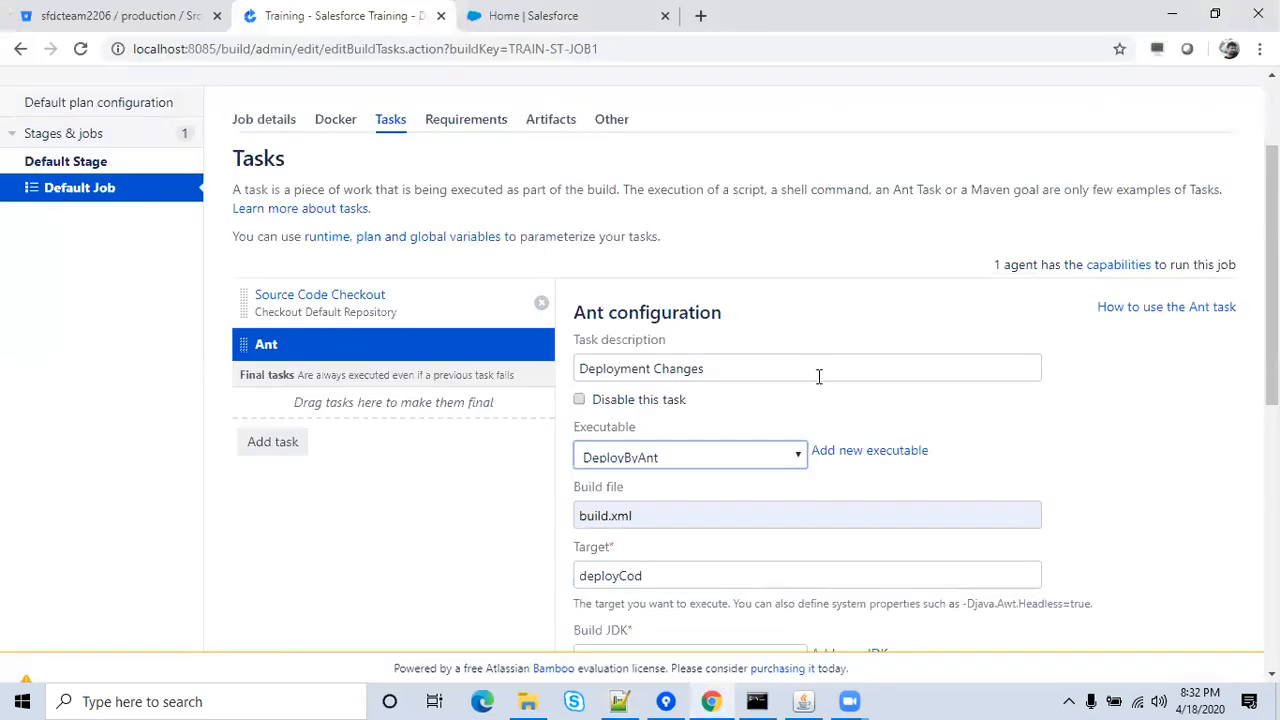
click(787, 568)
key(BackSpace)
key(BackSpace)
key(BackSpace)
key(BackSpace)
key(BackSpace)
key(BackSpace)
key(BackSpace)
key(BackSpace)
key(BackSpace)
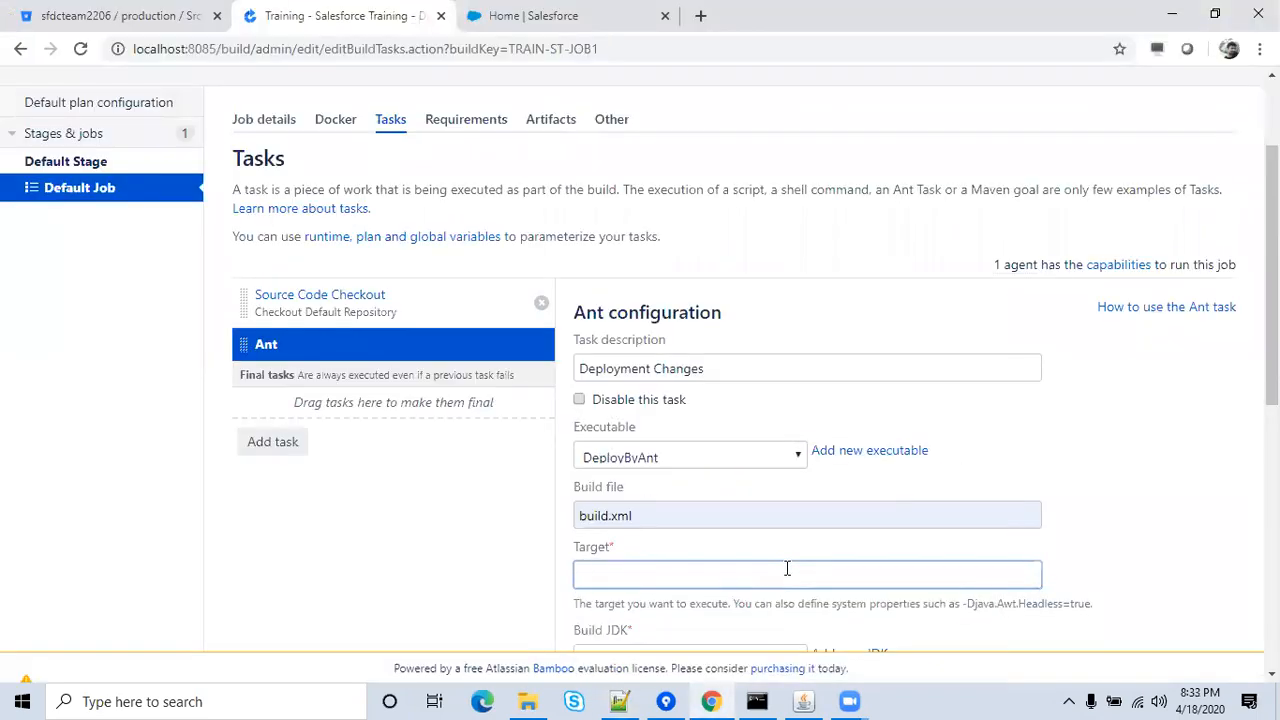
key(ctrl+v)
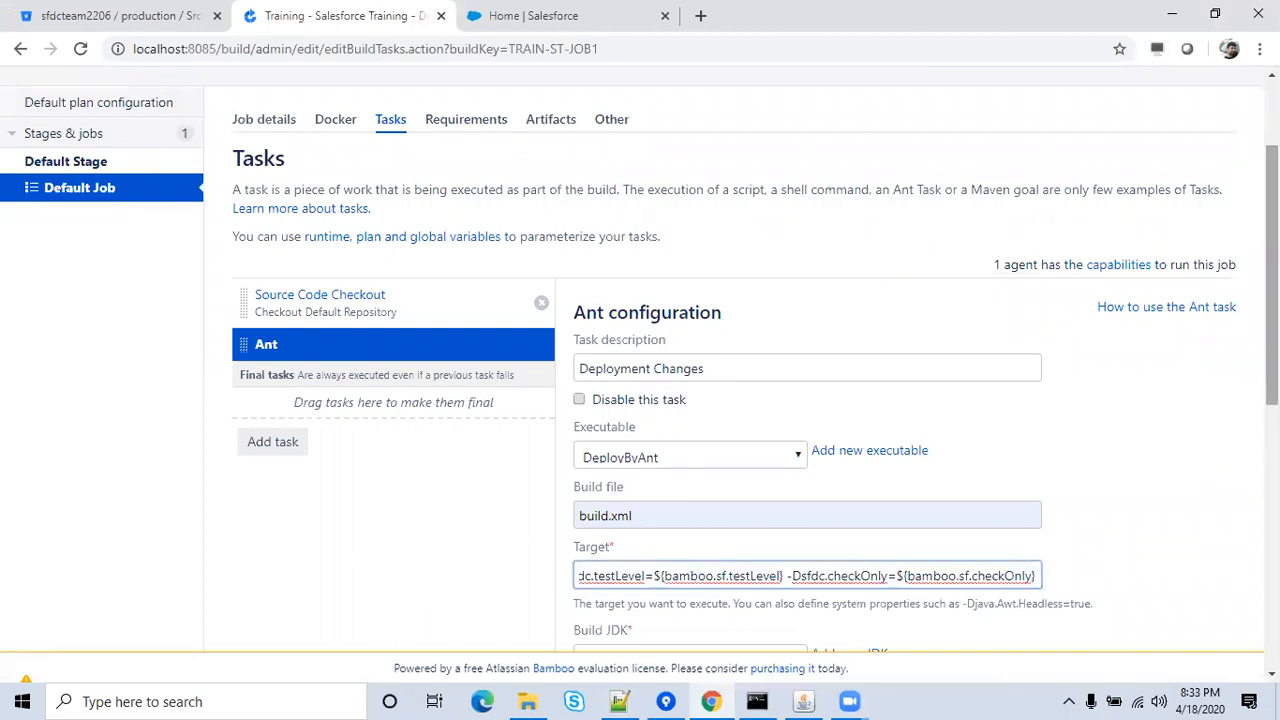
Remove the -Dsfdc.checkOnly parameter, untick 'The build will produce test results', and save the task.
scroll(1272, 275, down, 5)
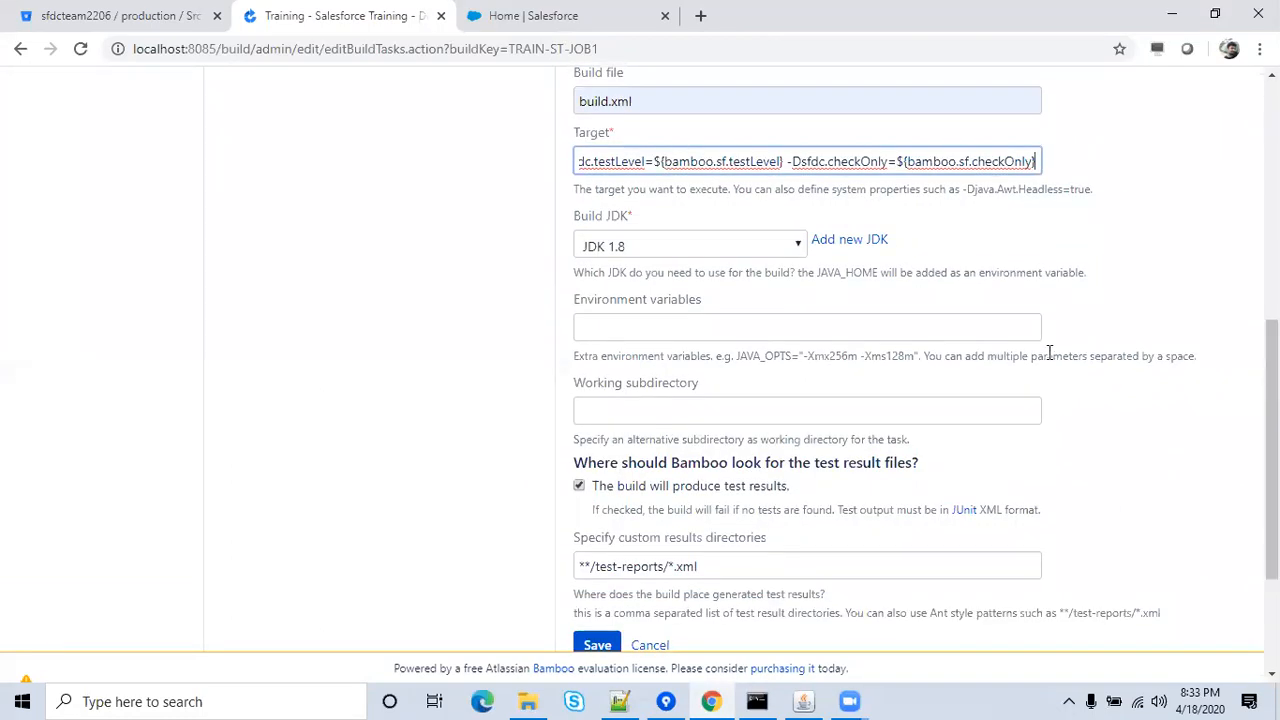
key(BackSpace)
key(BackSpace)
key(BackSpace)
key(BackSpace)
key(BackSpace)
key(BackSpace)
key(BackSpace)
key(BackSpace)
key(BackSpace)
key(BackSpace)
key(BackSpace)
key(BackSpace)
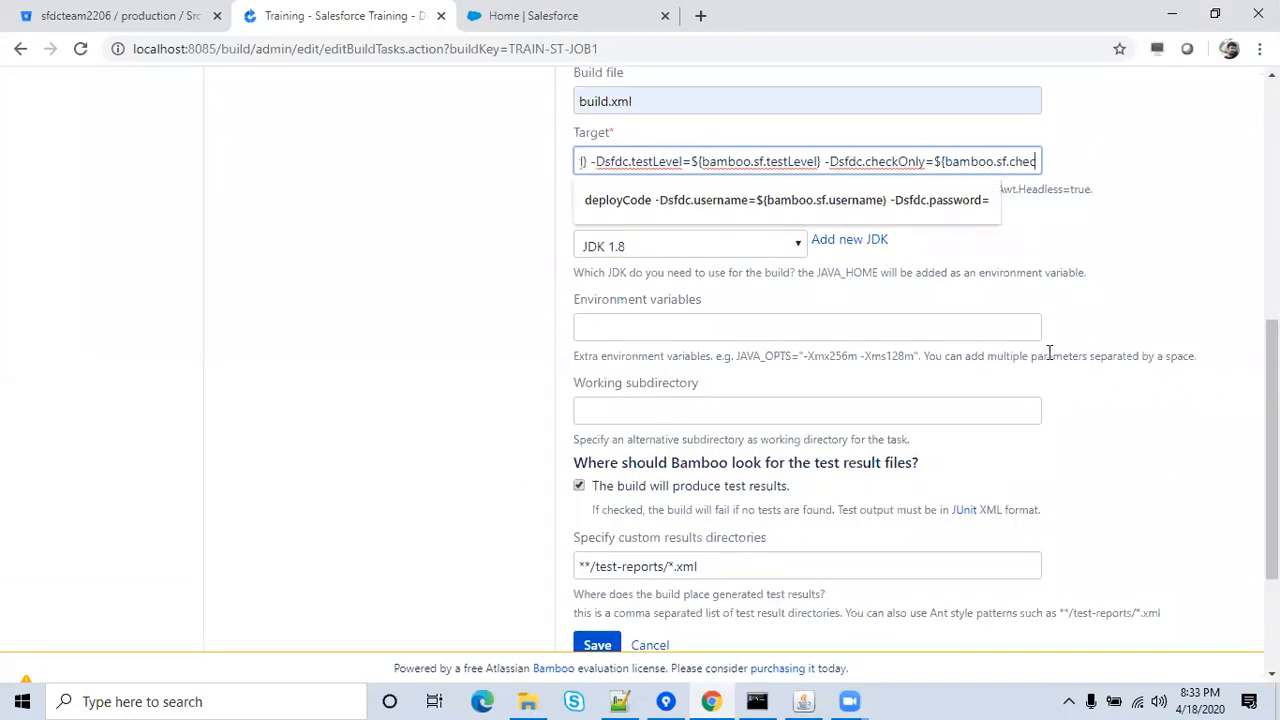
key(BackSpace)
key(BackSpace)
key(BackSpace)
key(BackSpace)
key(BackSpace)
key(BackSpace)
key(BackSpace)
key(BackSpace)
key(BackSpace)
key(BackSpace)
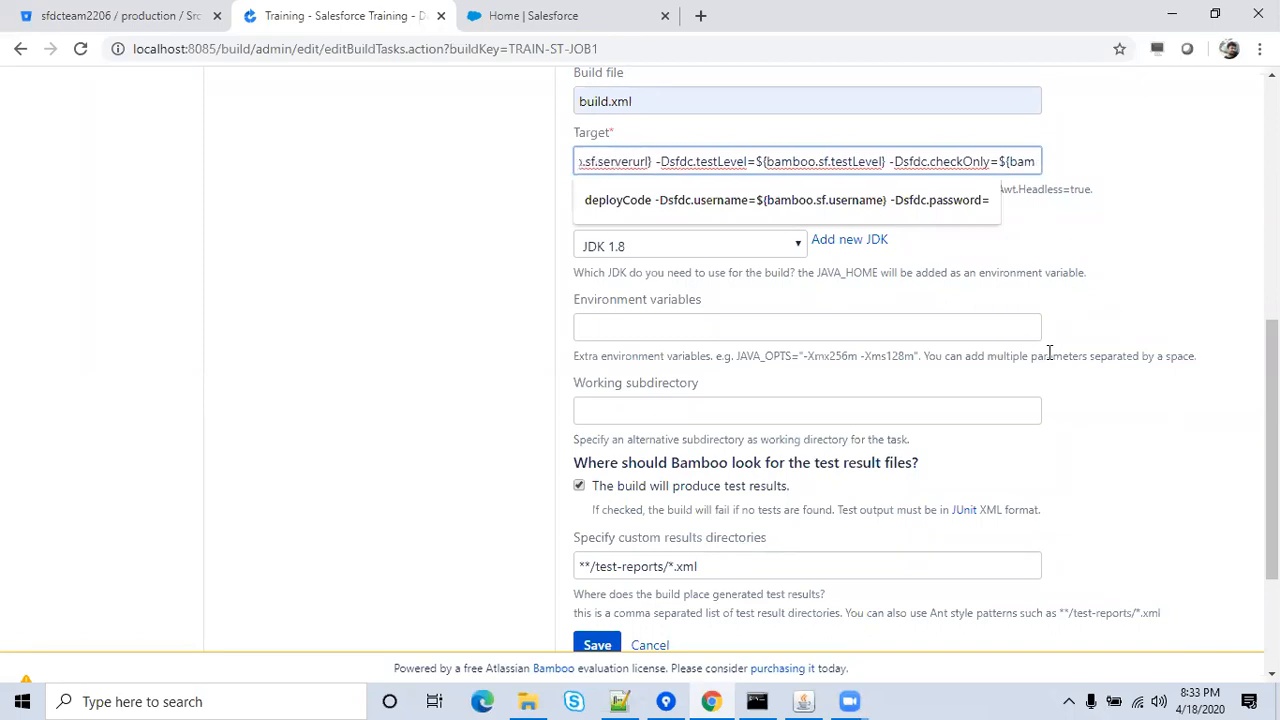
key(BackSpace)
key(BackSpace)
key(BackSpace)
key(BackSpace)
key(BackSpace)
key(BackSpace)
key(BackSpace)
key(BackSpace)
key(BackSpace)
key(BackSpace)
key(BackSpace)
key(BackSpace)
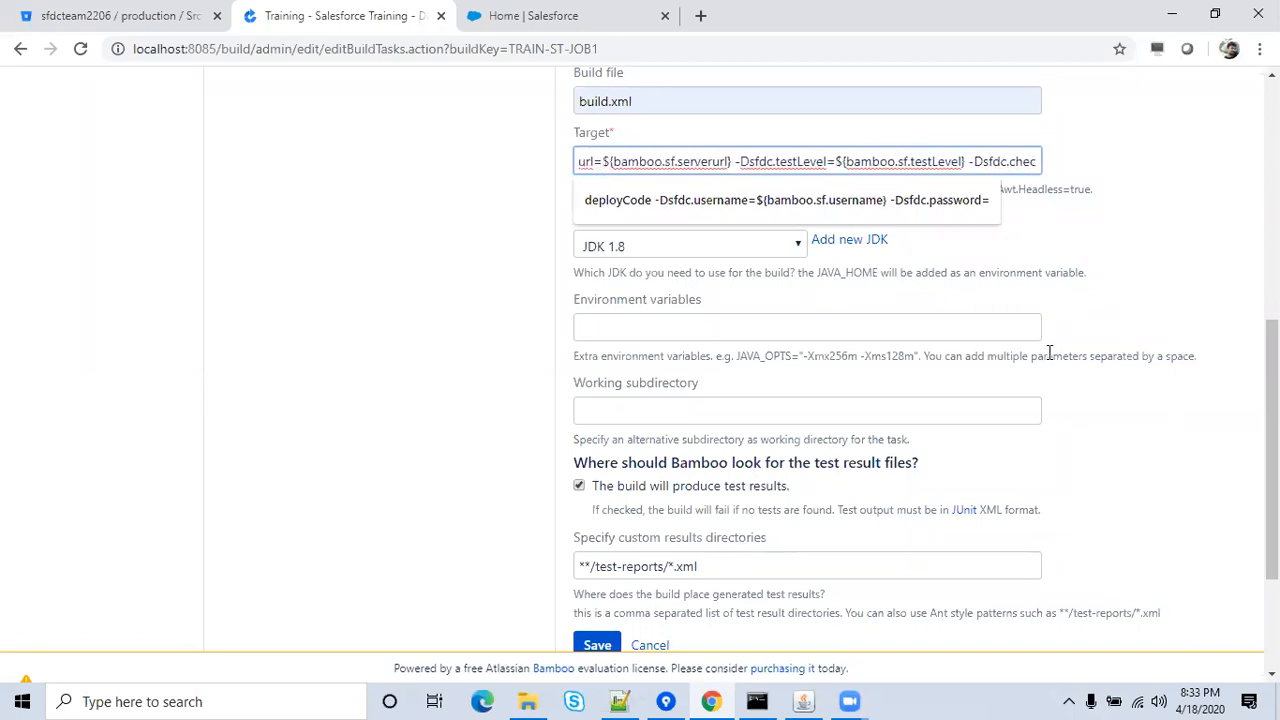
key(BackSpace)
key(BackSpace)
key(BackSpace)
key(BackSpace)
key(BackSpace)
key(BackSpace)
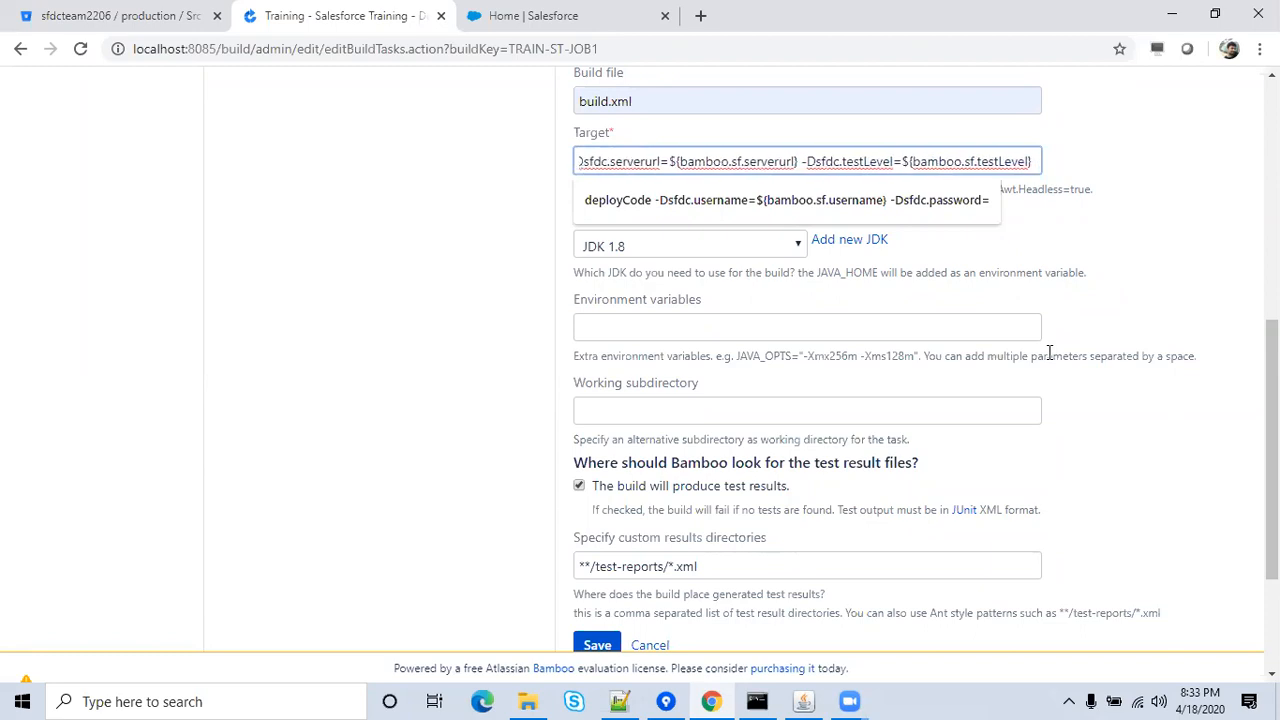
key(BackSpace)
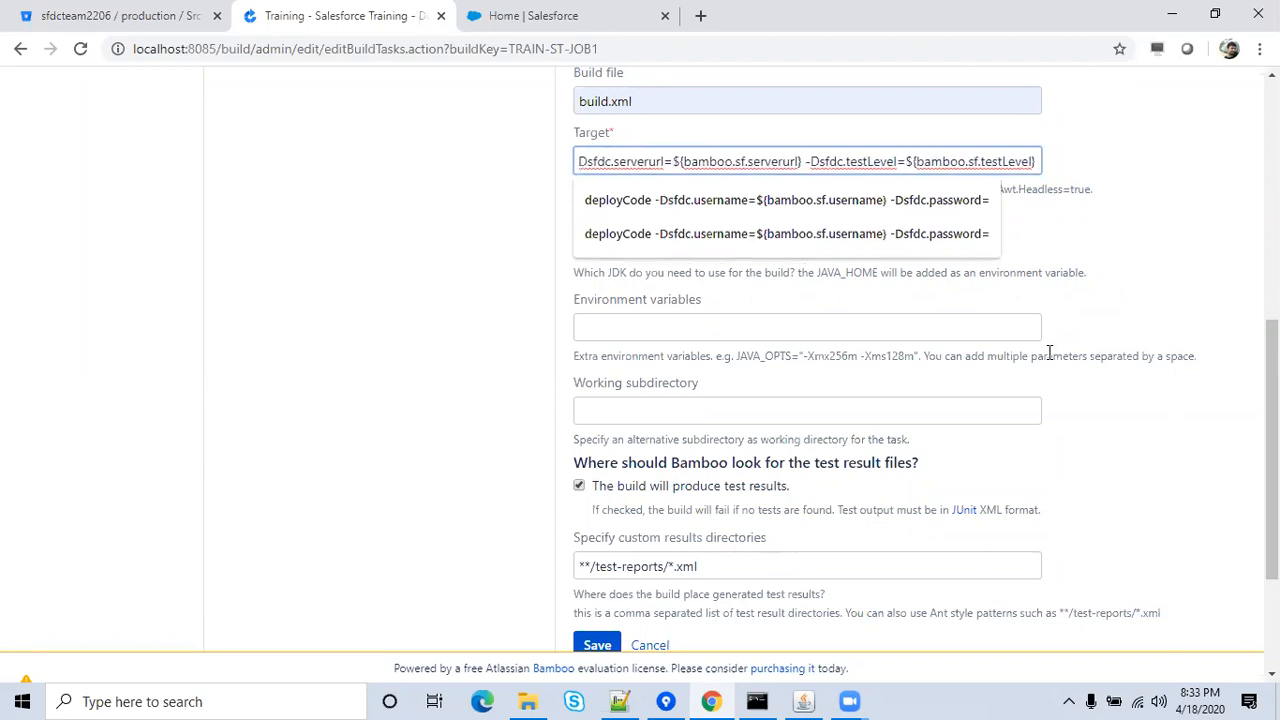
click(1148, 306)
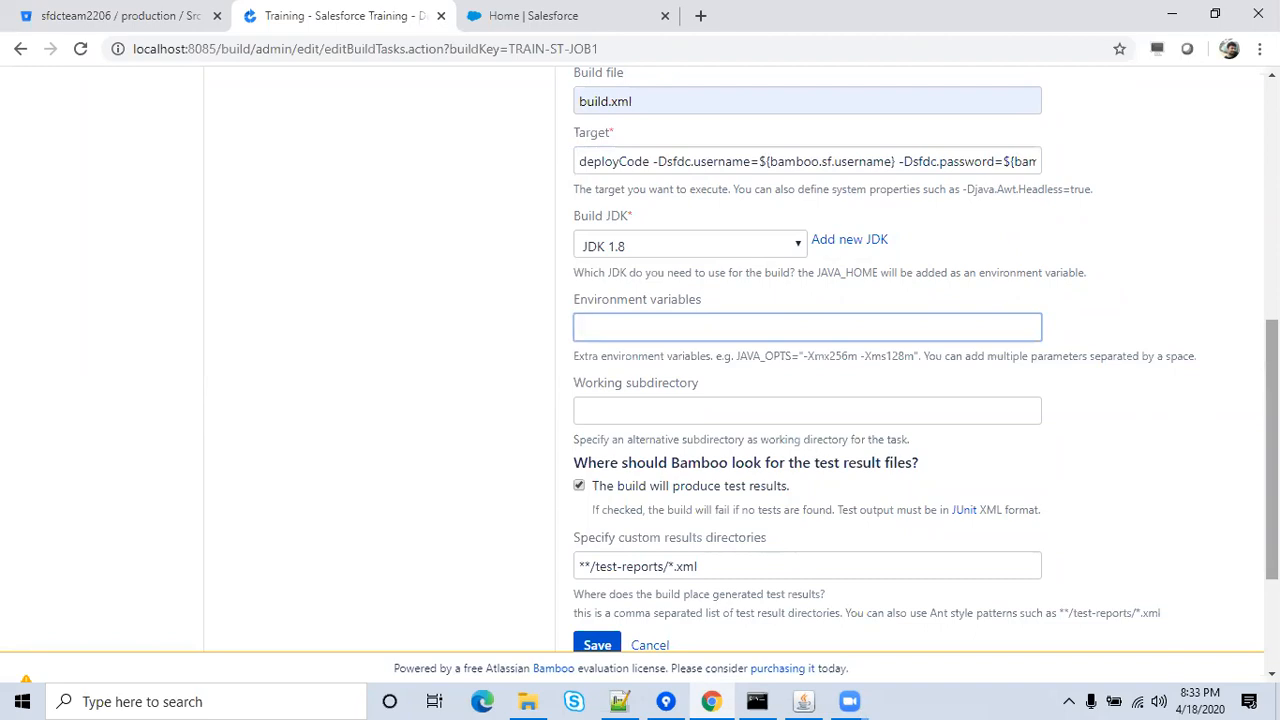
scroll(1271, 450, down, 2)
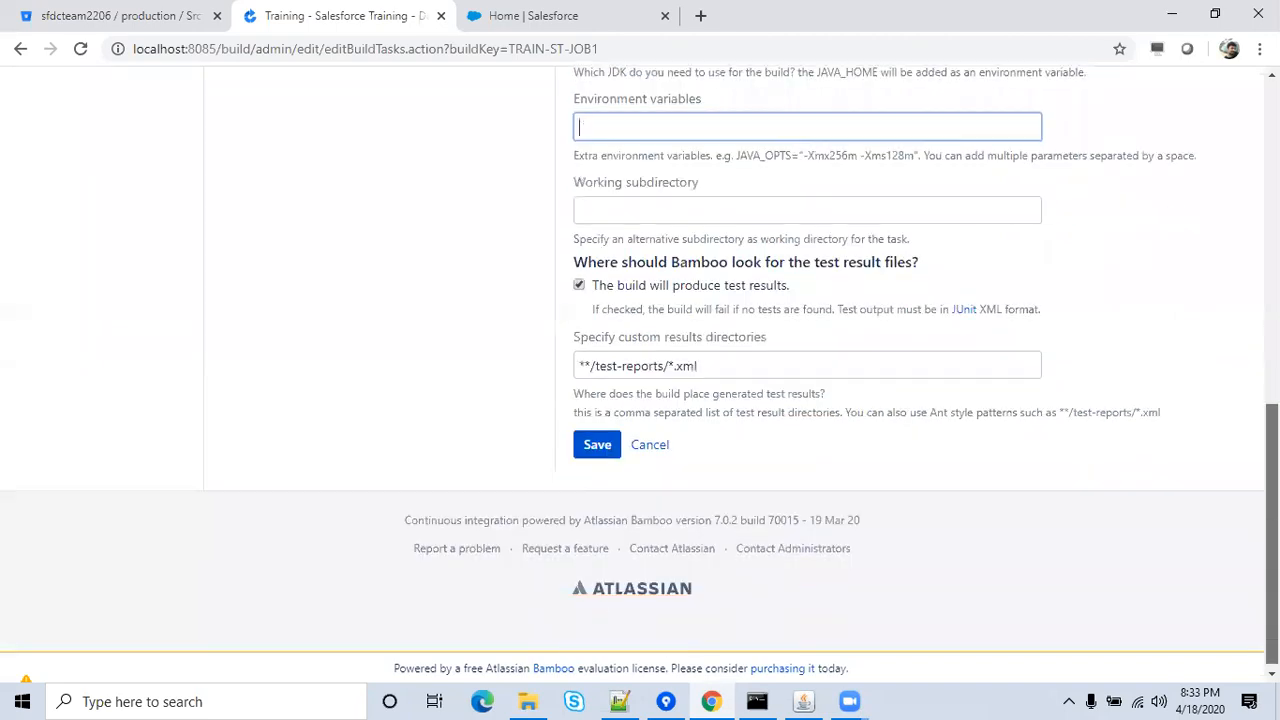
click(579, 285)
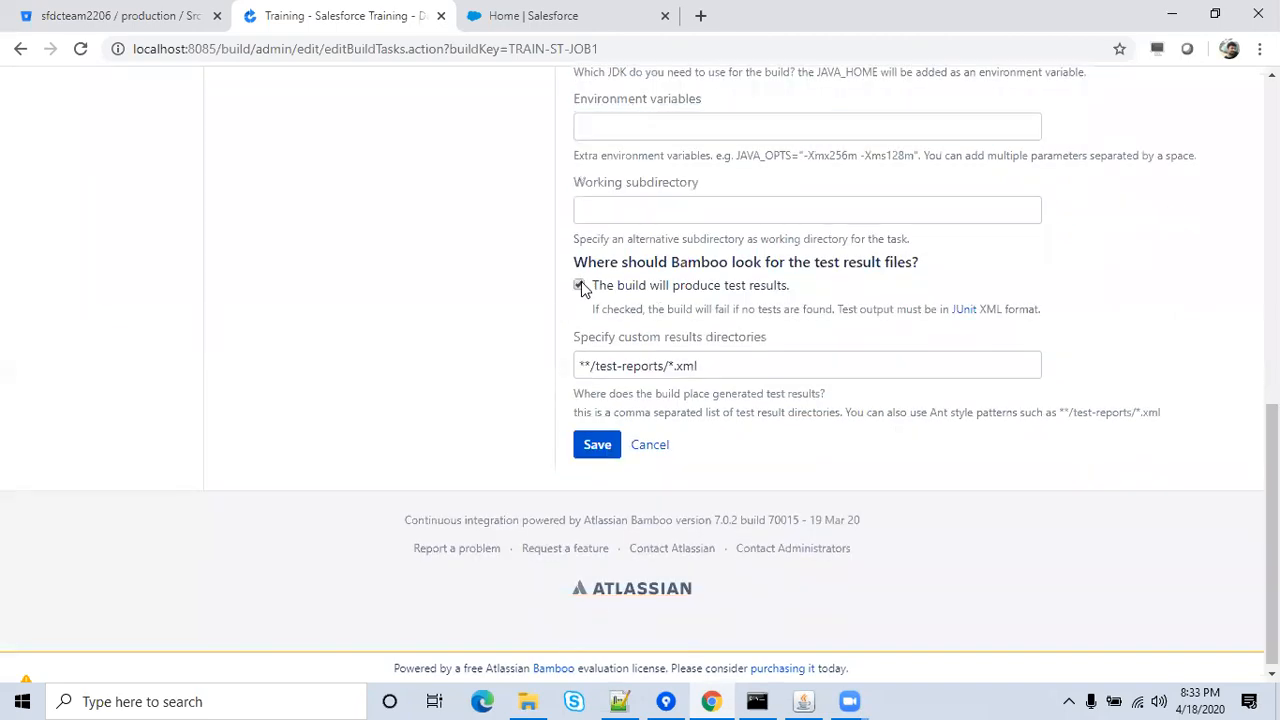
click(594, 442)
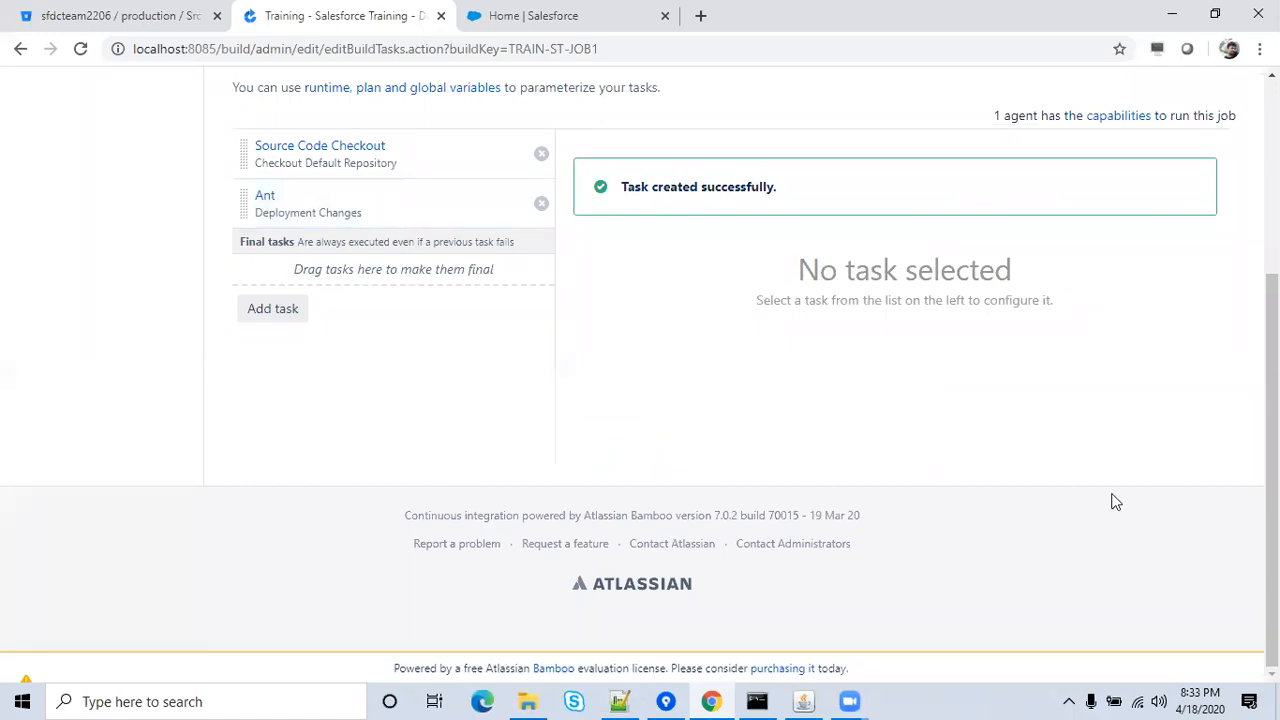
Open Global variables from Bamboo's administration gear menu.
scroll(1272, 400, up, 2)
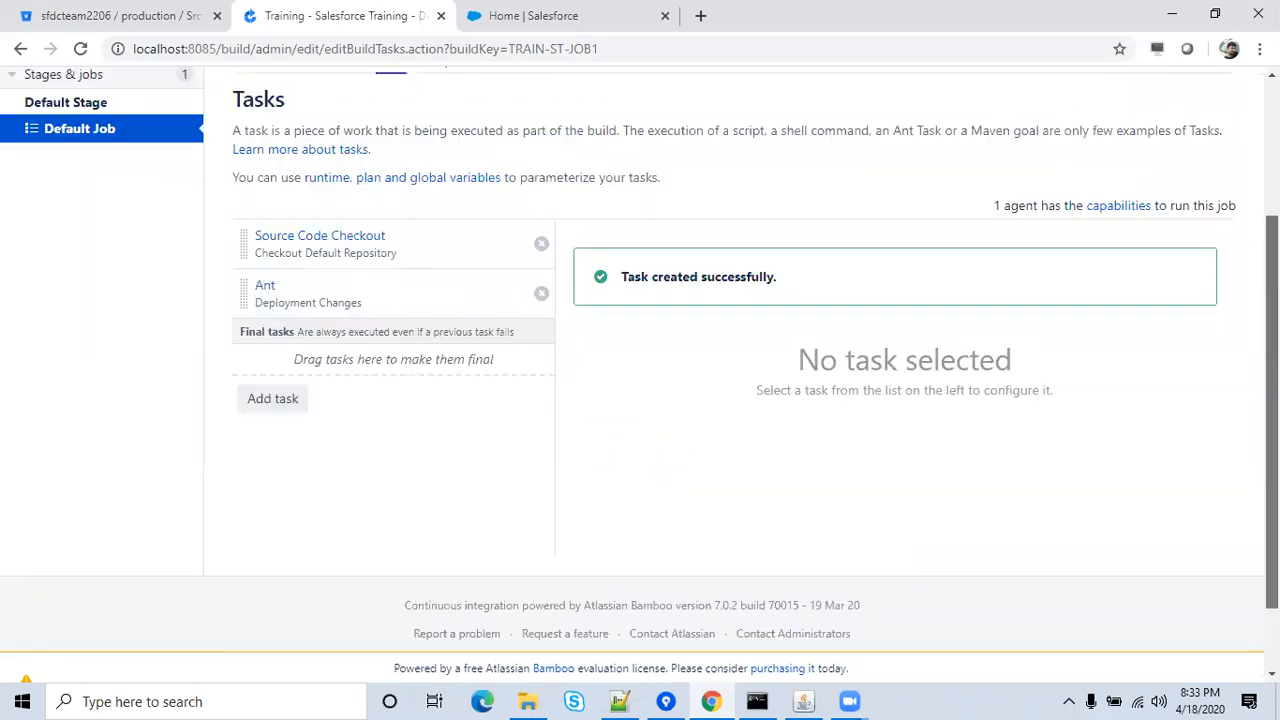
scroll(1272, 350, up, 2)
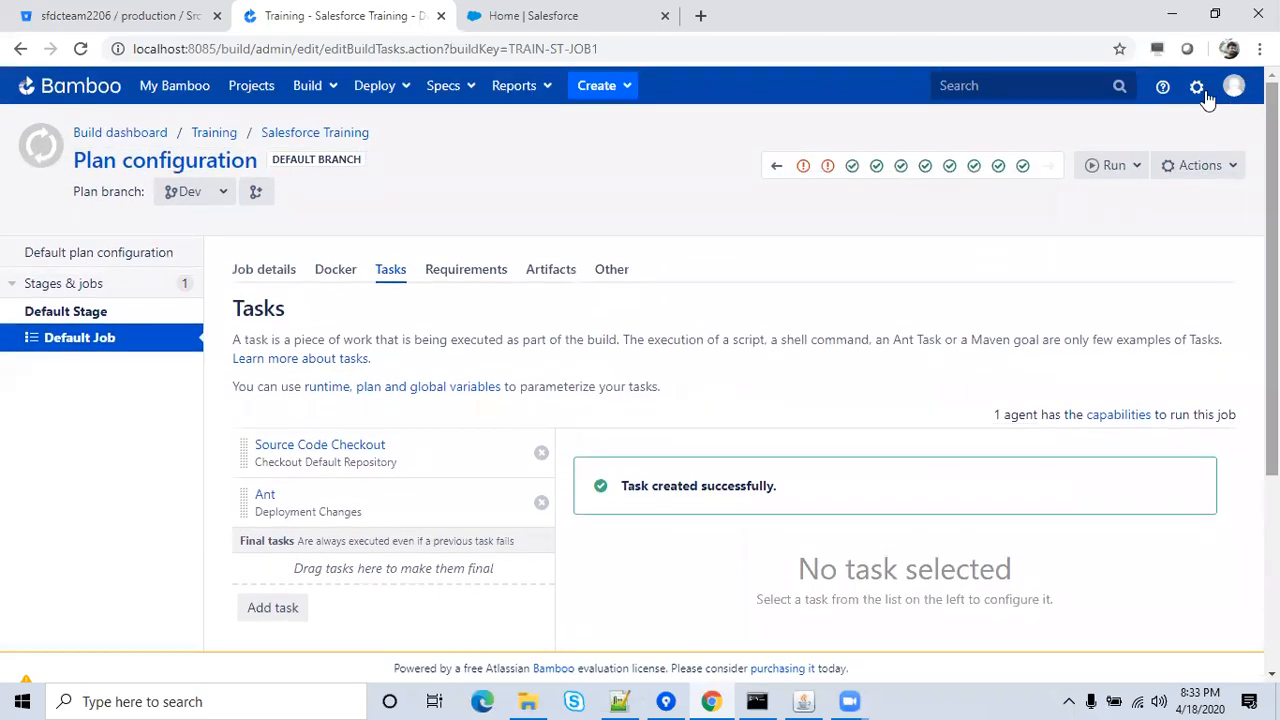
click(1199, 97)
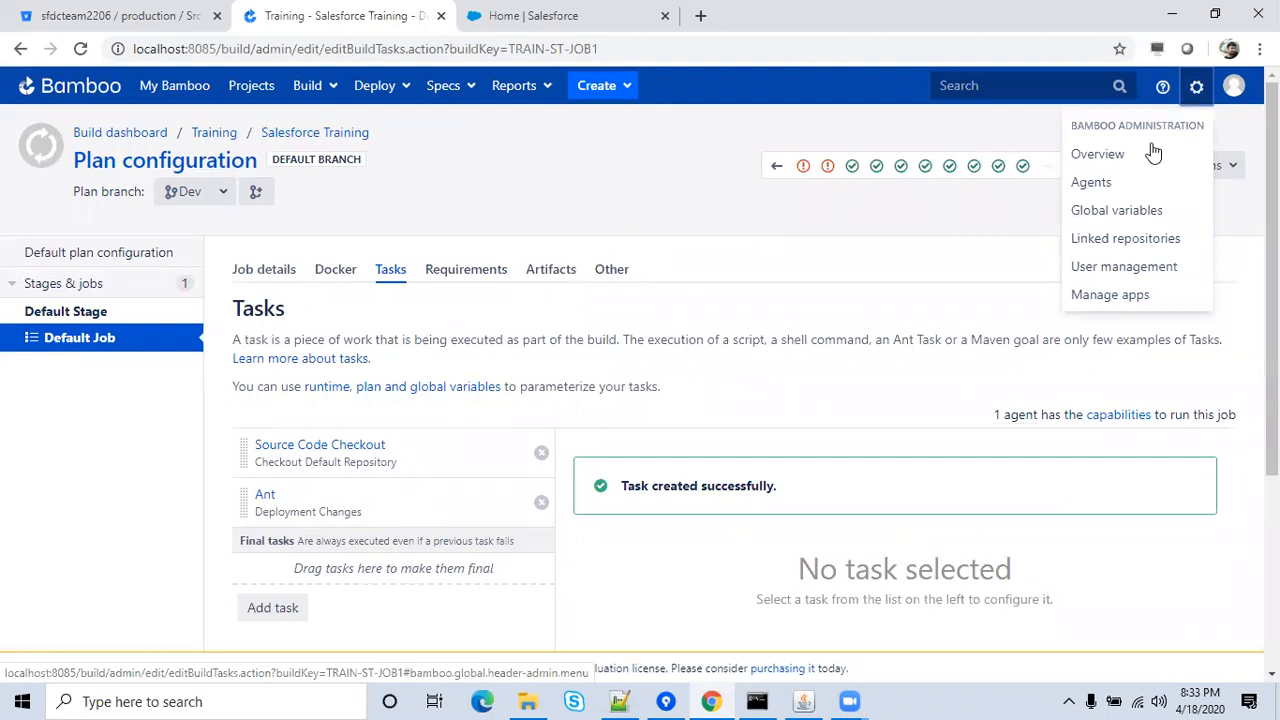
click(1141, 210)
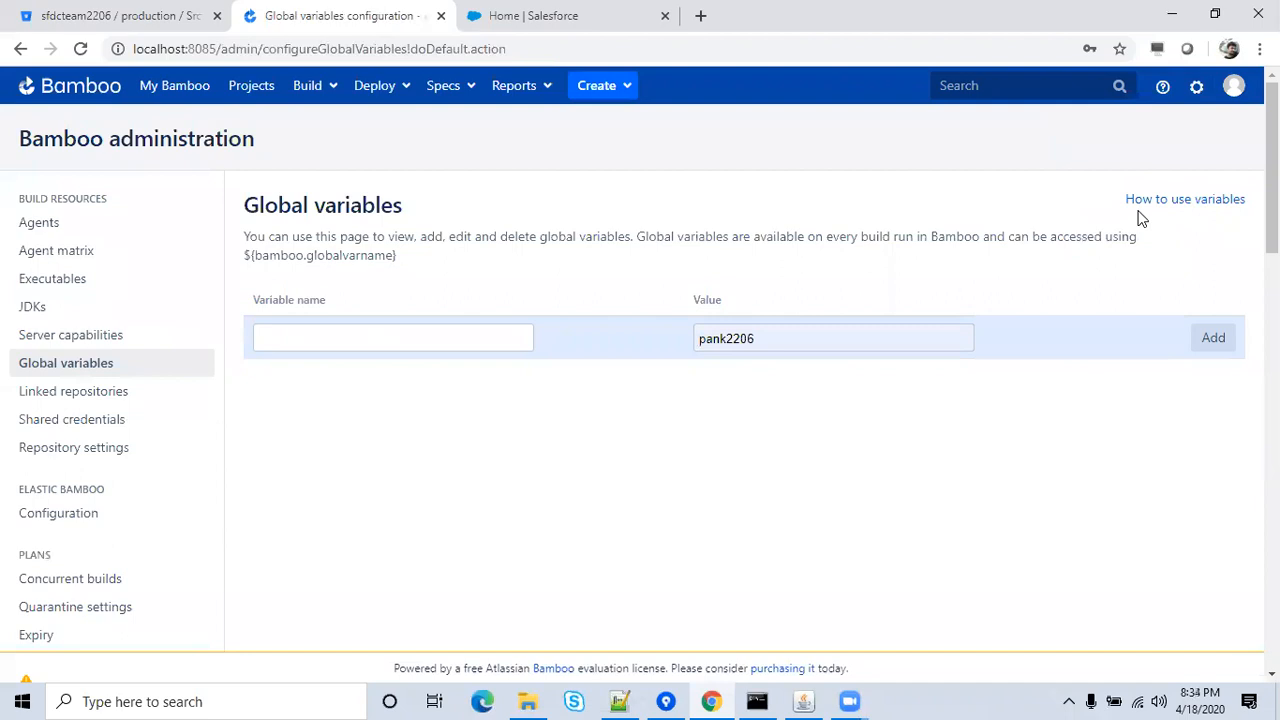
Copy sf.username from the Notepad++ note and paste it as the new variable name.
click(474, 336)
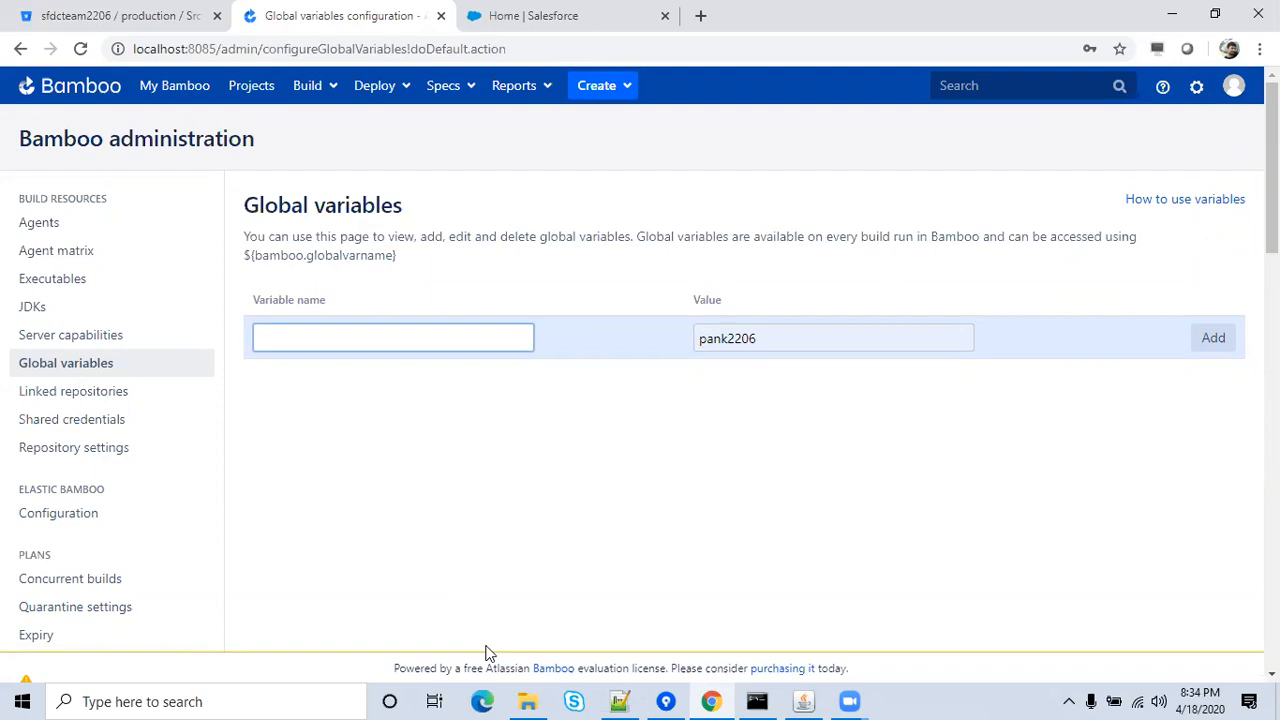
key(alt+Tab)
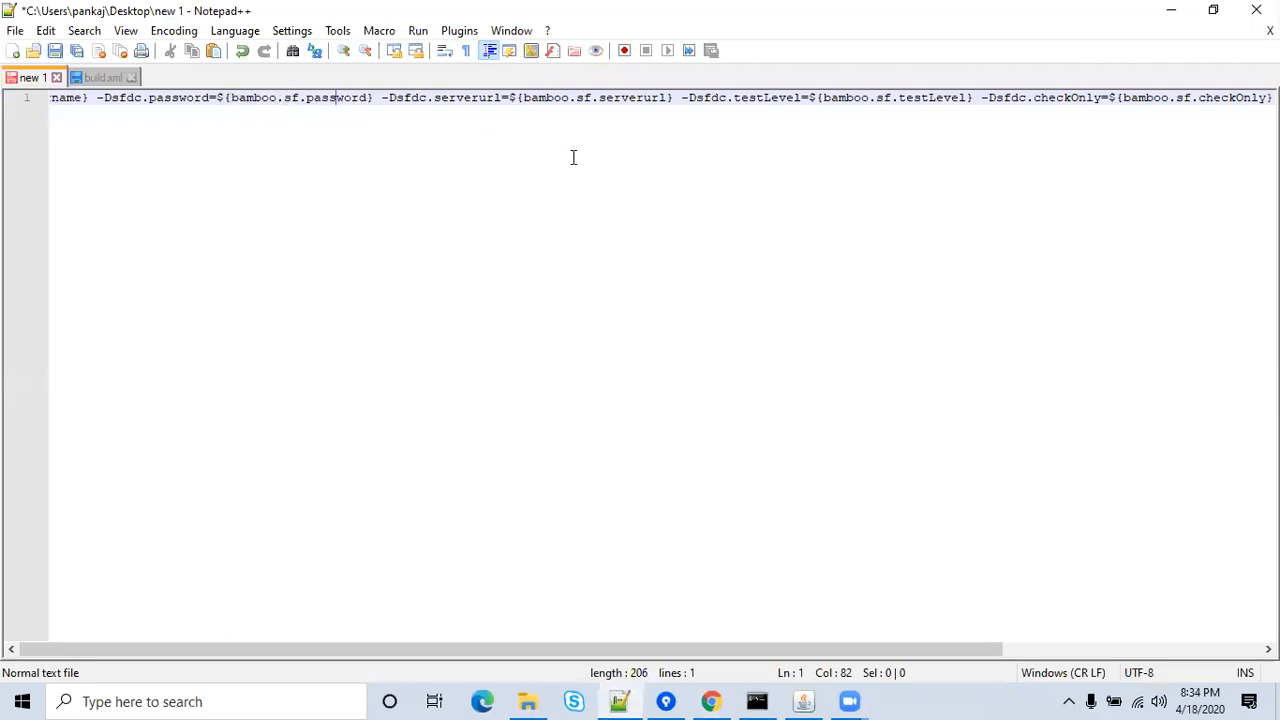
click(1171, 20)
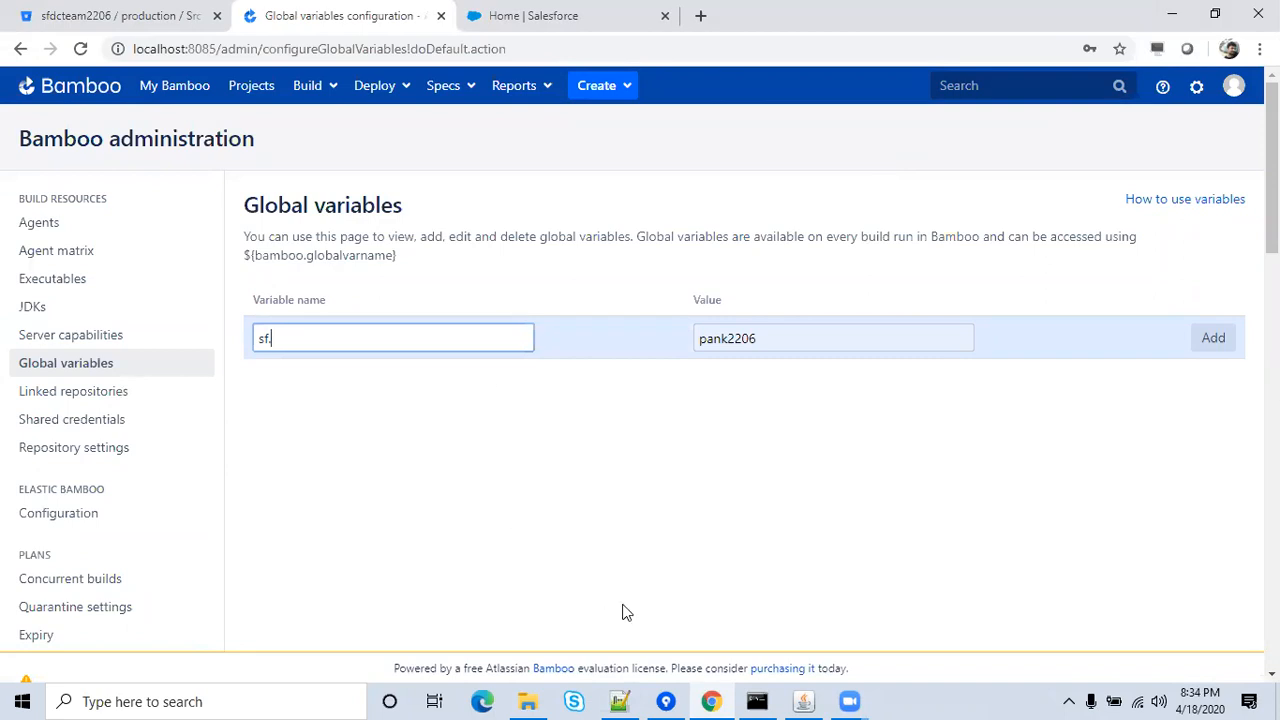
key(alt+Tab)
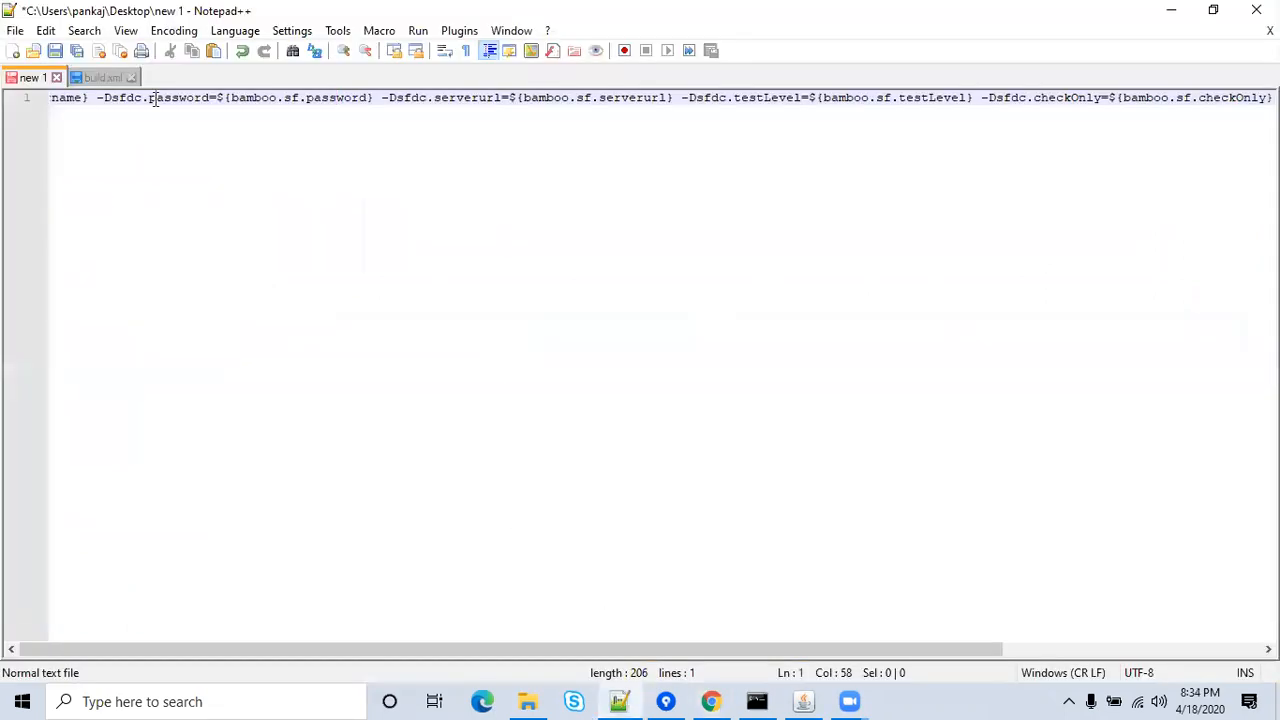
key(Left)
key(Left)
key(Left)
key(Left)
key(Left)
key(Left)
key(Left)
key(Left)
key(Left)
key(Left)
key(Left)
key(Left)
key(Left)
key(Left)
key(Left)
key(Left)
key(Left)
key(Left)
key(Left)
key(Left)
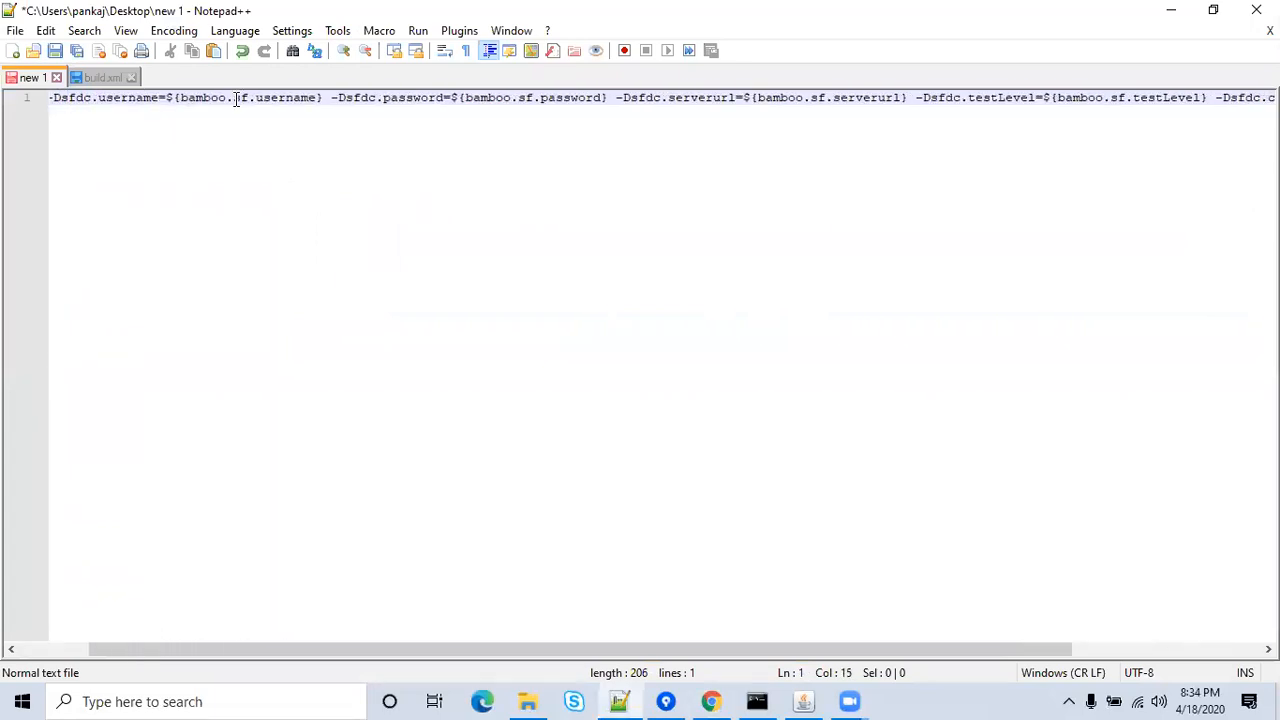
key(shift+Right)
key(shift+Right)
key(shift+Right)
key(shift+Right)
key(shift+Right)
key(shift+Right)
key(shift+Right)
key(shift+Right)
key(shift+Right)
key(shift+Right)
key(shift+Right)
key(ctrl+c)
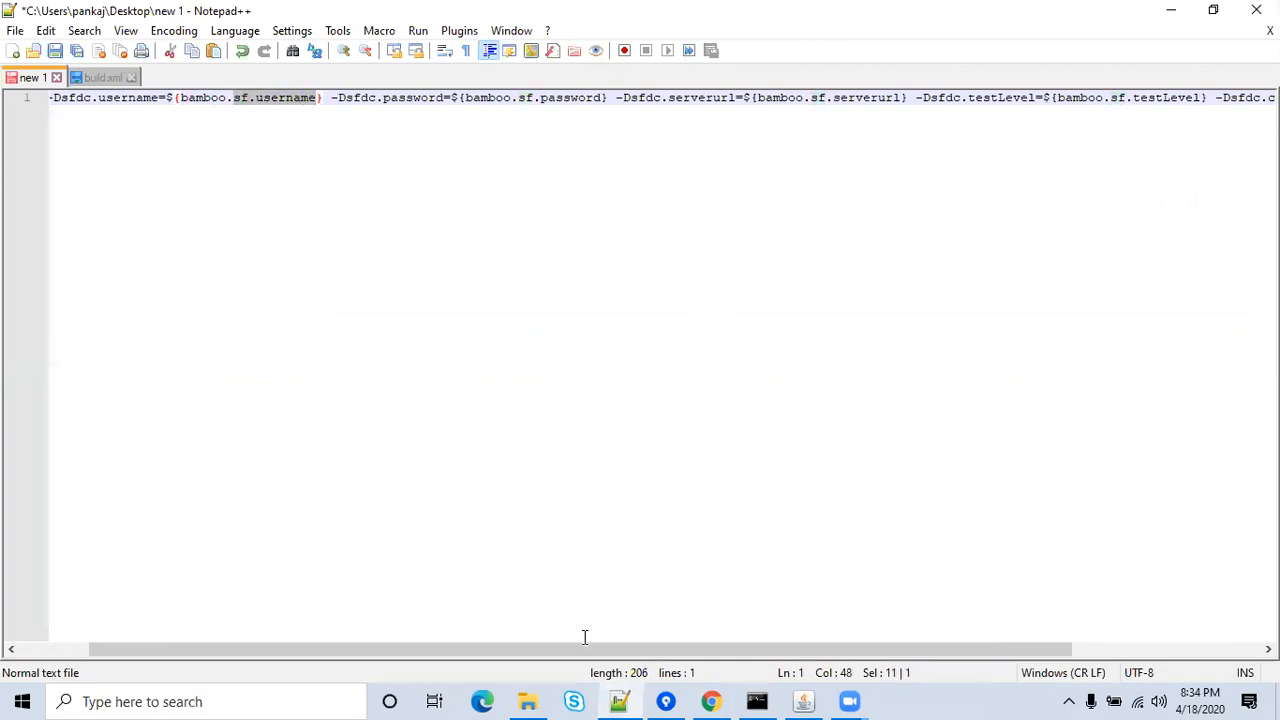
click(711, 701)
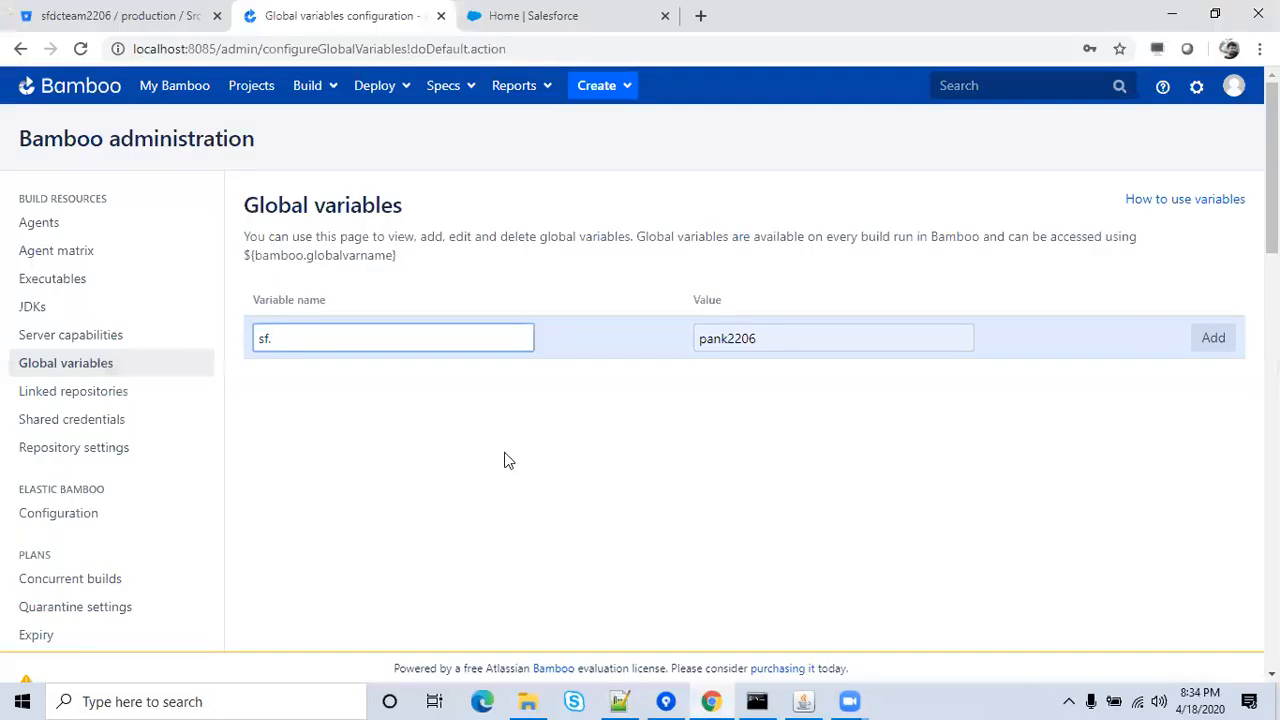
key(BackSpace)
key(BackSpace)
key(BackSpace)
key(ctrl+v)
Enter the Salesforce login e-mail as its value and add the sf.username variable.
click(909, 336)
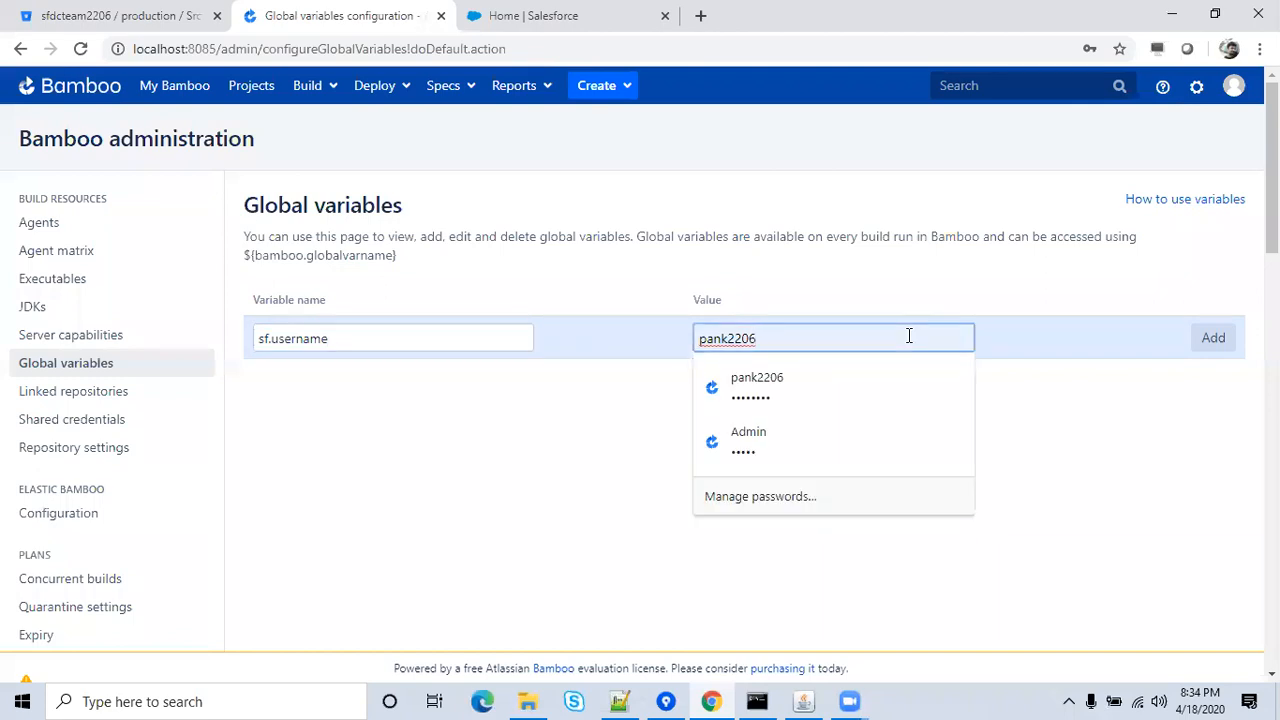
text(@x)
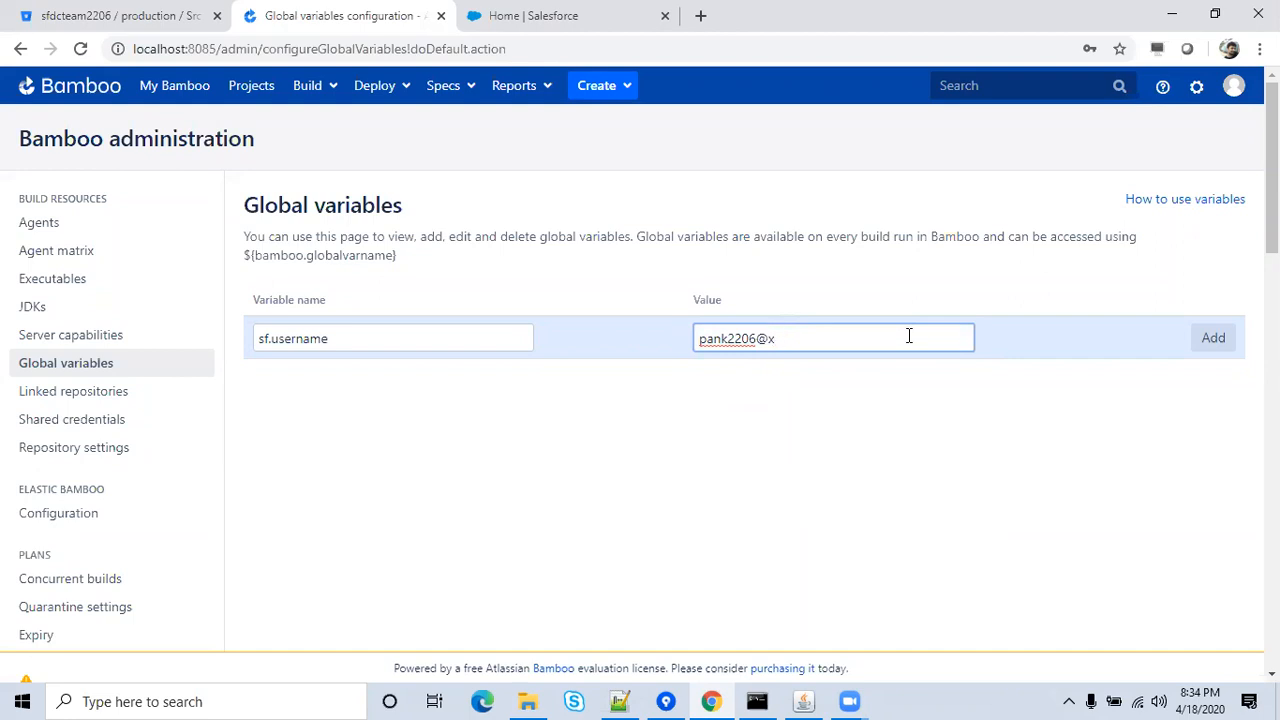
text(yhotmail.com)
click(941, 420)
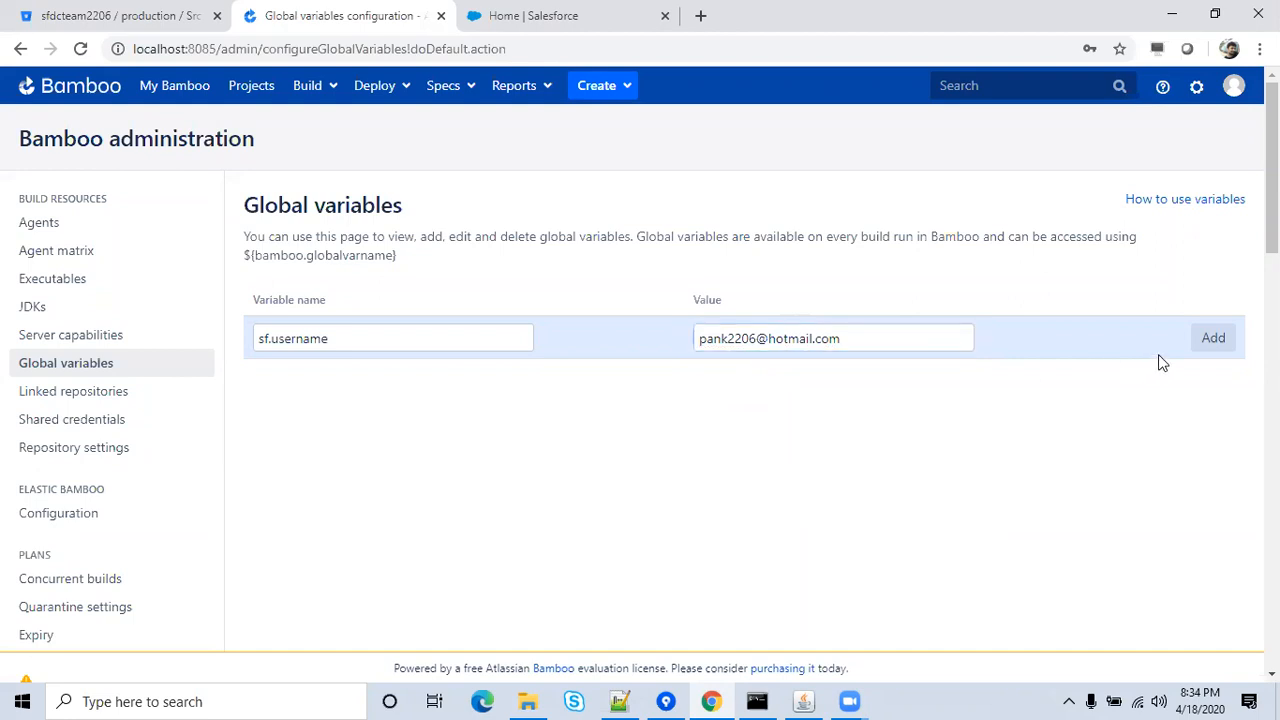
click(1211, 338)
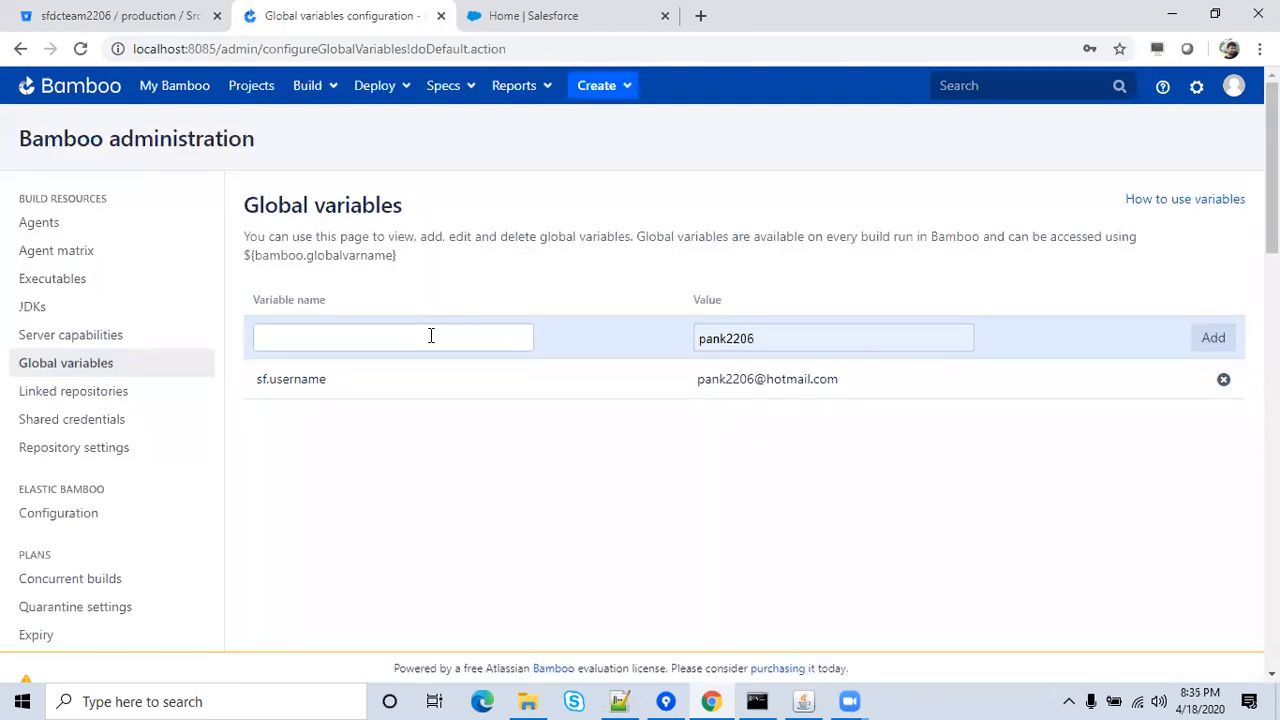
click(431, 336)
Add global variable sf.password with the masked Salesforce account password.
key(ctrl+v)
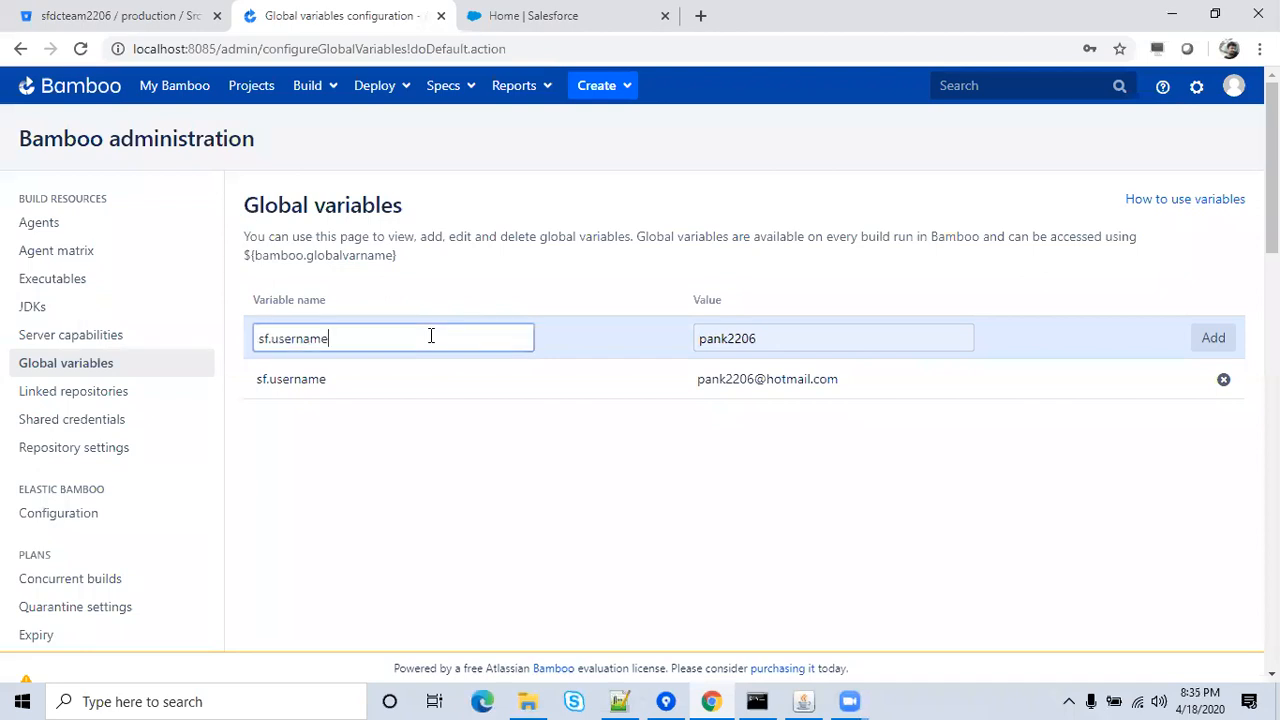
key(BackSpace)
key(BackSpace)
key(BackSpace)
key(BackSpace)
text(password)
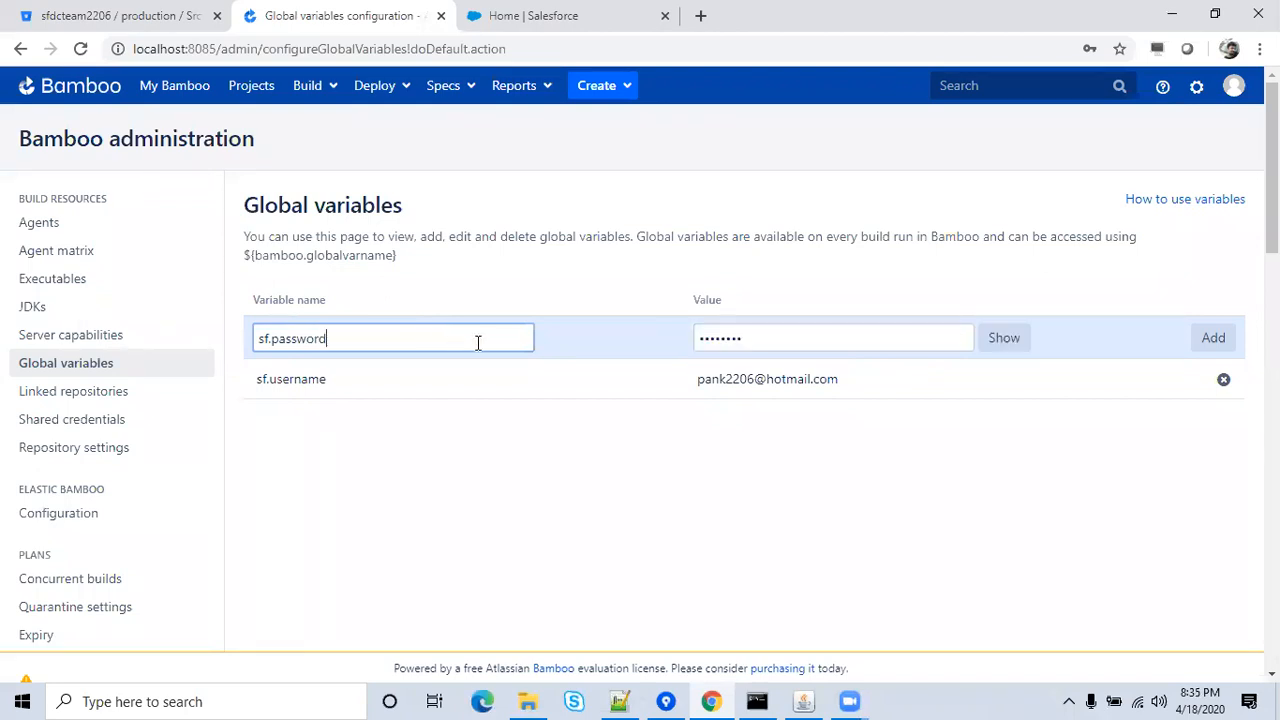
click(785, 341)
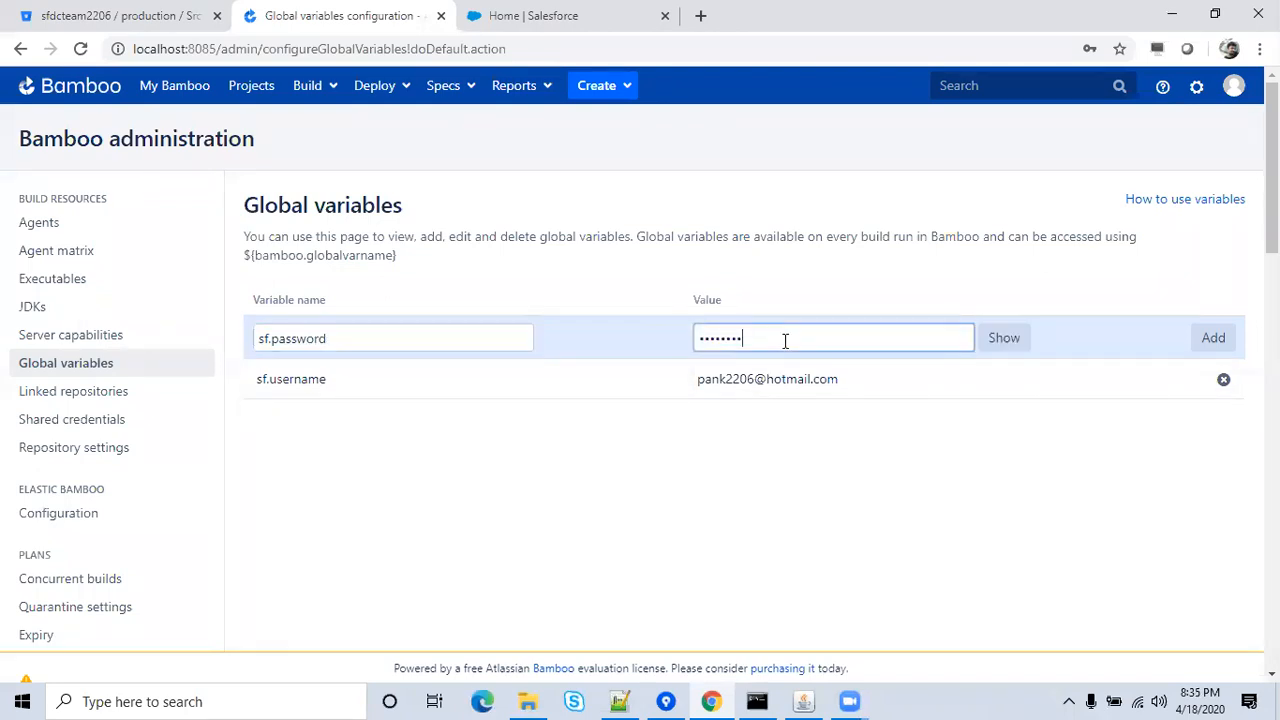
key(ctrl+a)
key(BackSpace)
text(*******)
click(1212, 340)
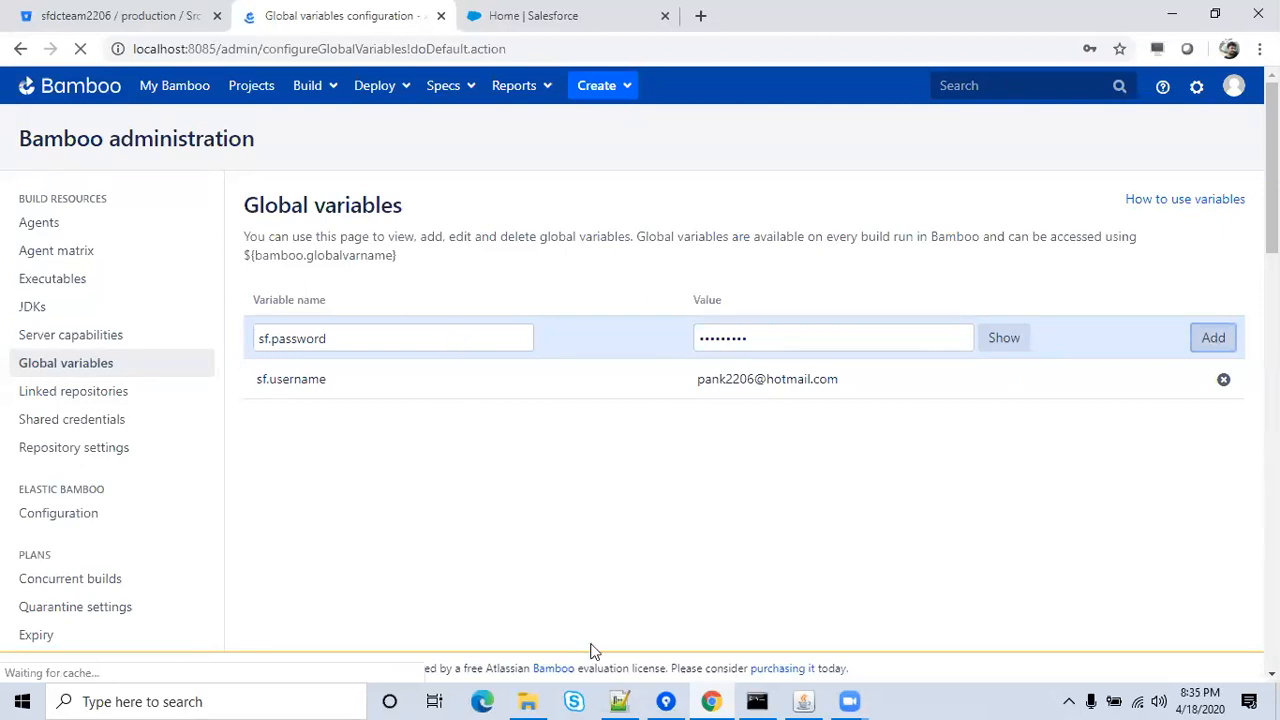
key(alt+Tab)
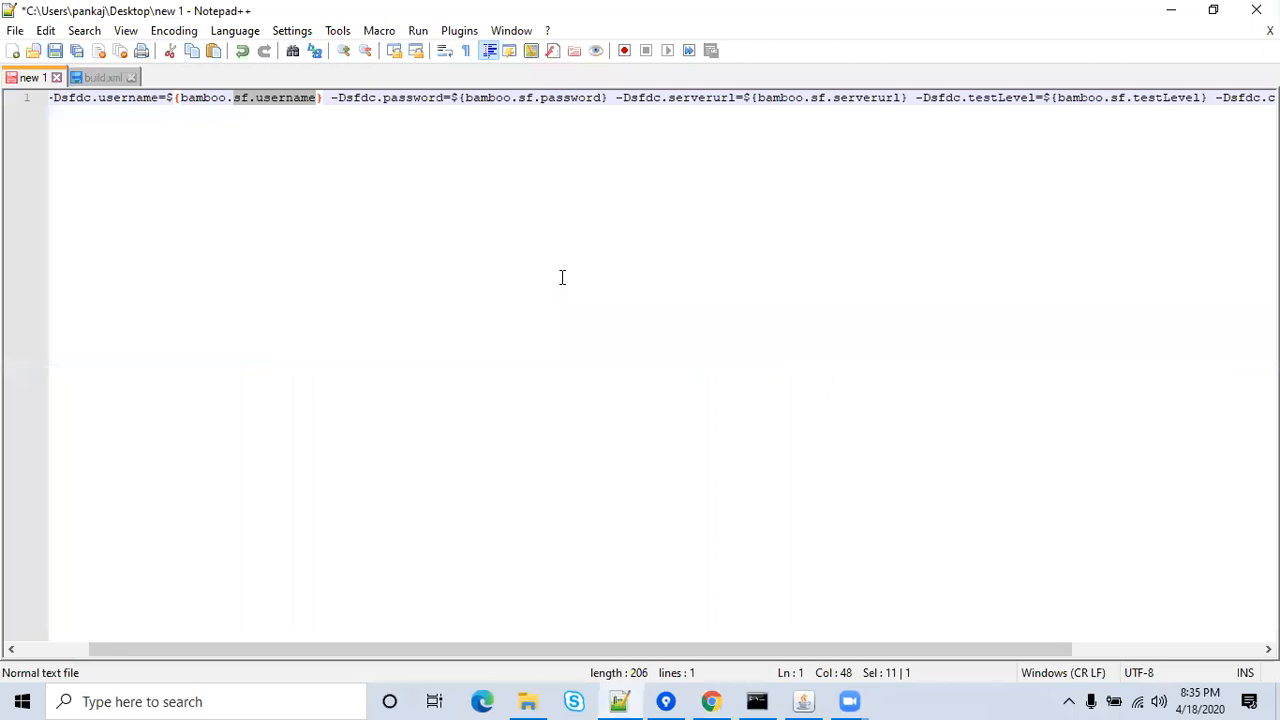
click(810, 98)
key(shift+Right)
key(shift+Right)
key(shift+Right)
key(shift+Right)
key(shift+Right)
key(shift+Right)
key(shift+Right)
key(shift+Right)
key(shift+Right)
key(shift+Right)
key(shift+Right)
key(shift+Right)
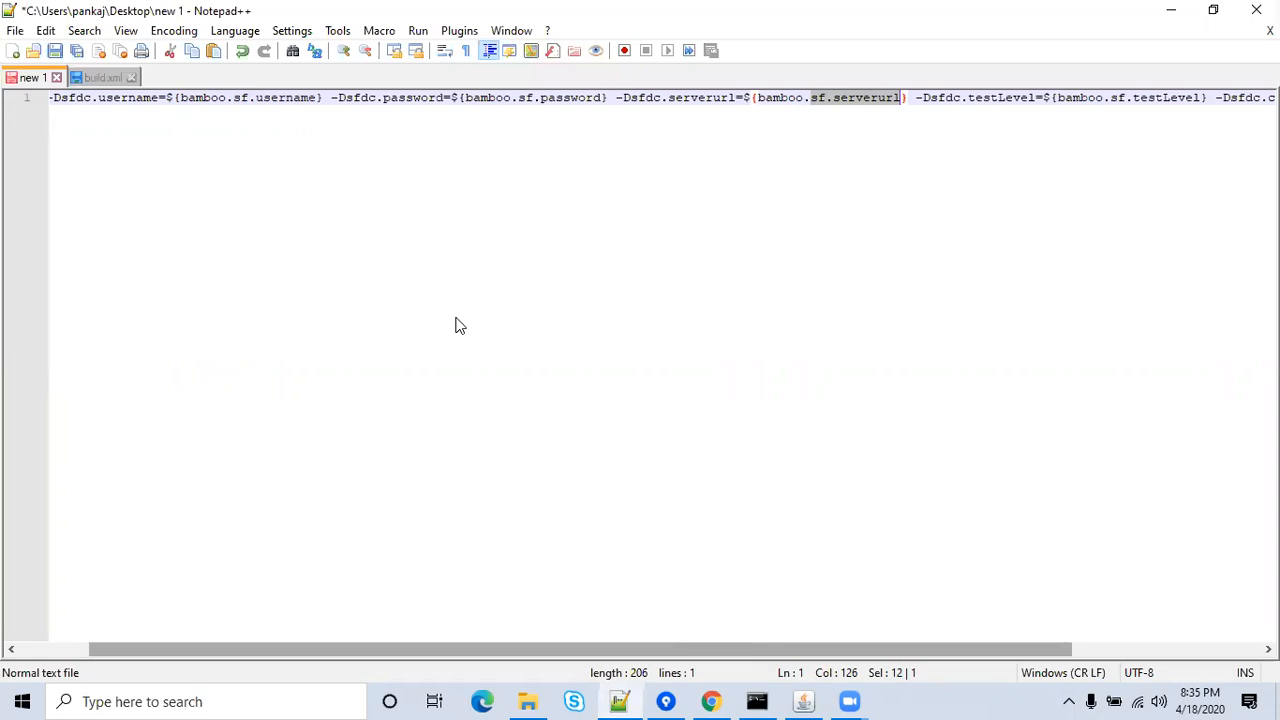
key(alt+Tab)
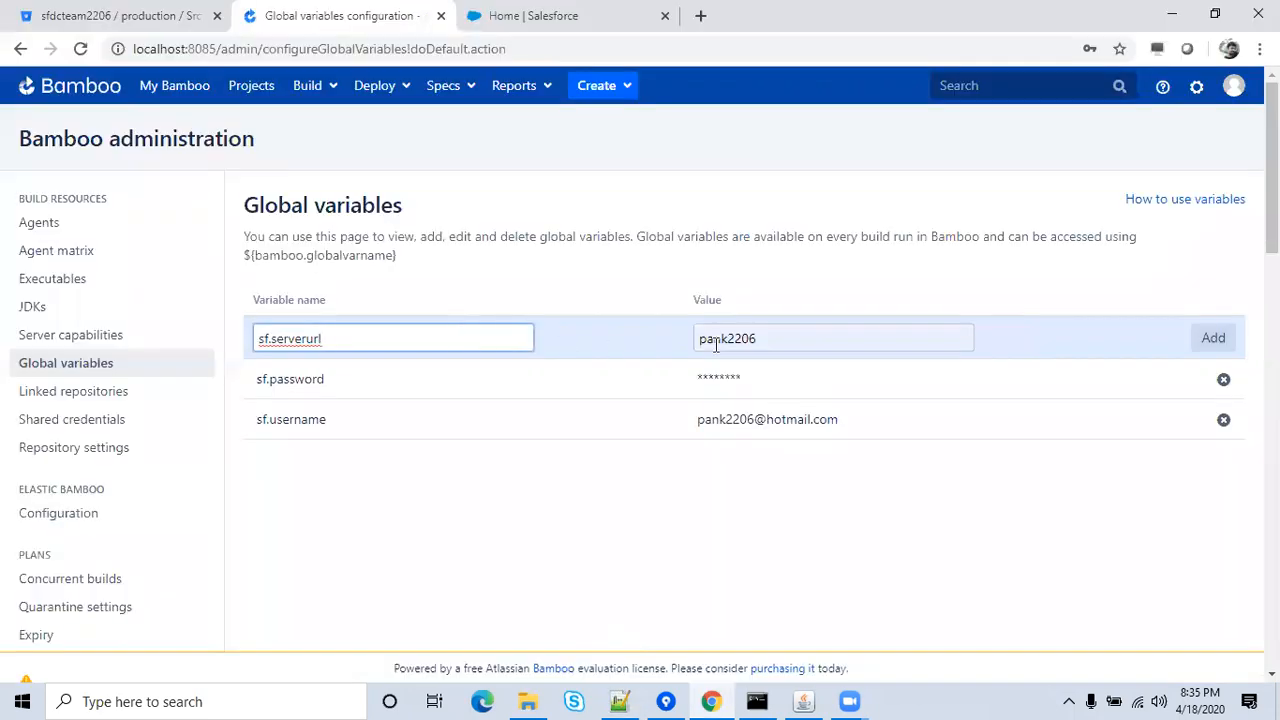
click(790, 337)
key(BackSpace)
key(BackSpace)
key(BackSpace)
key(BackSpace)
key(BackSpace)
key(BackSpace)
key(BackSpace)
key(BackSpace)
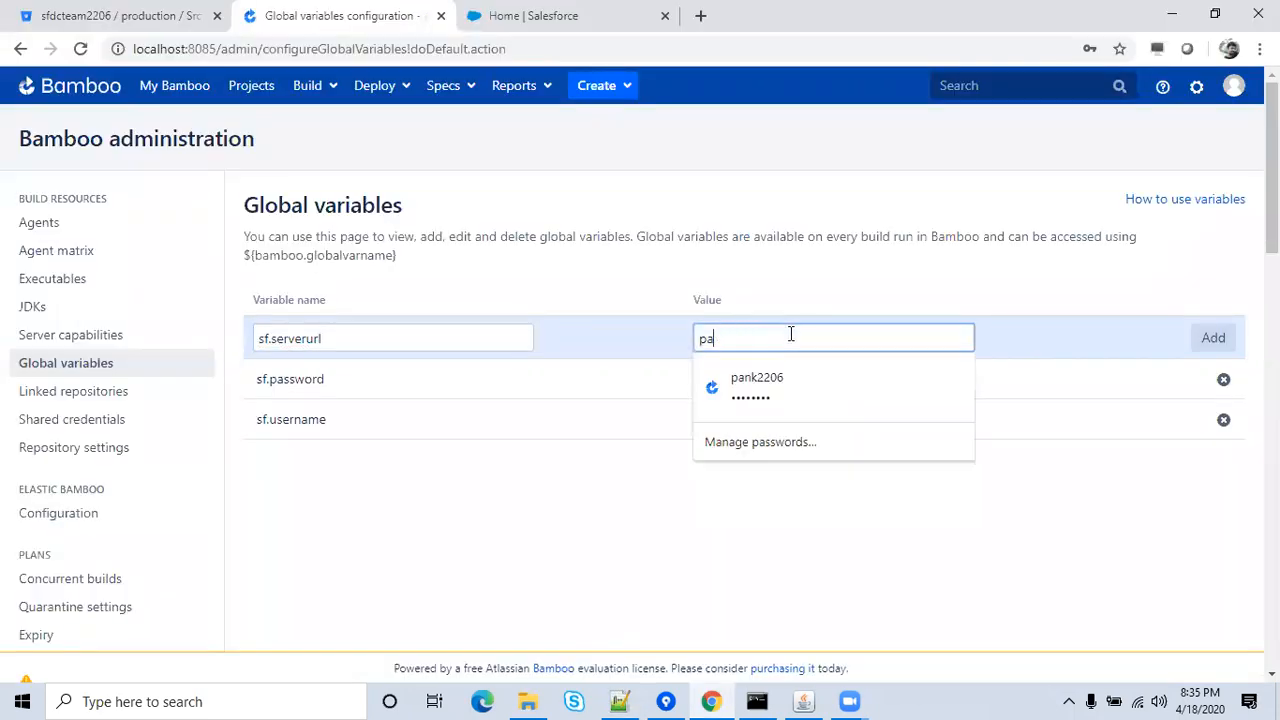
text(https://)
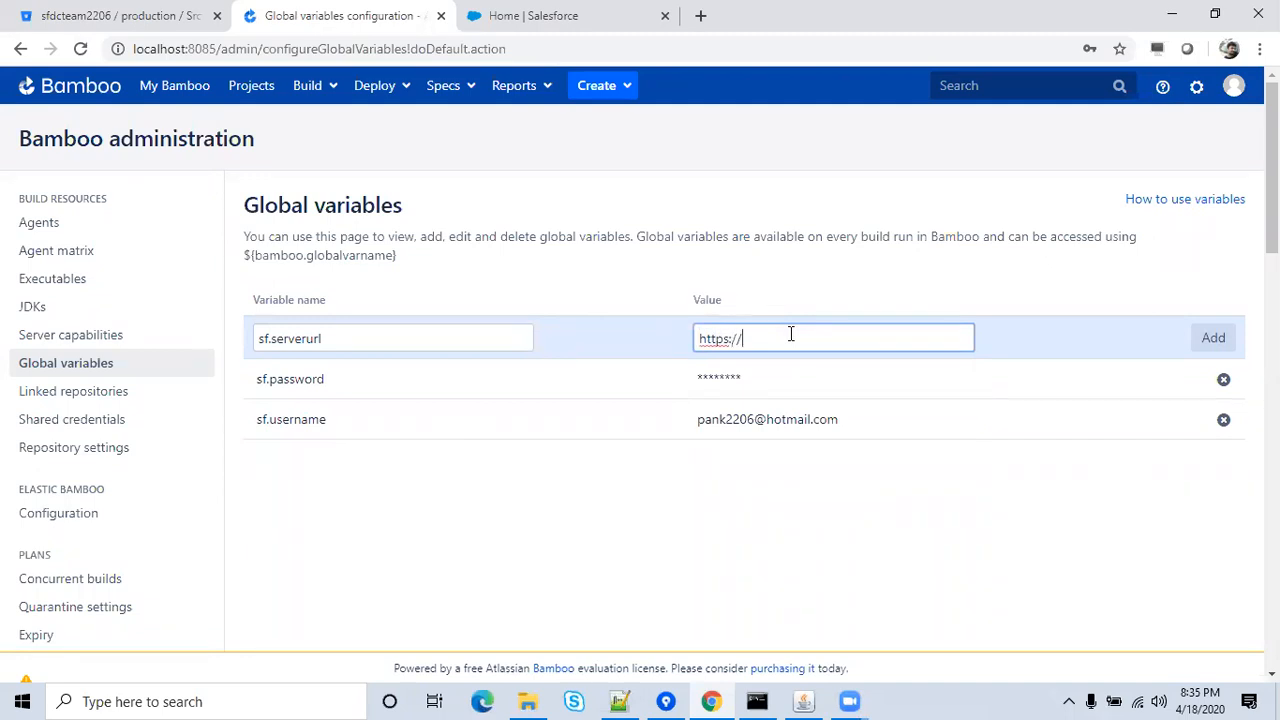
text(login.sales)
text(force.com)
click(1214, 339)
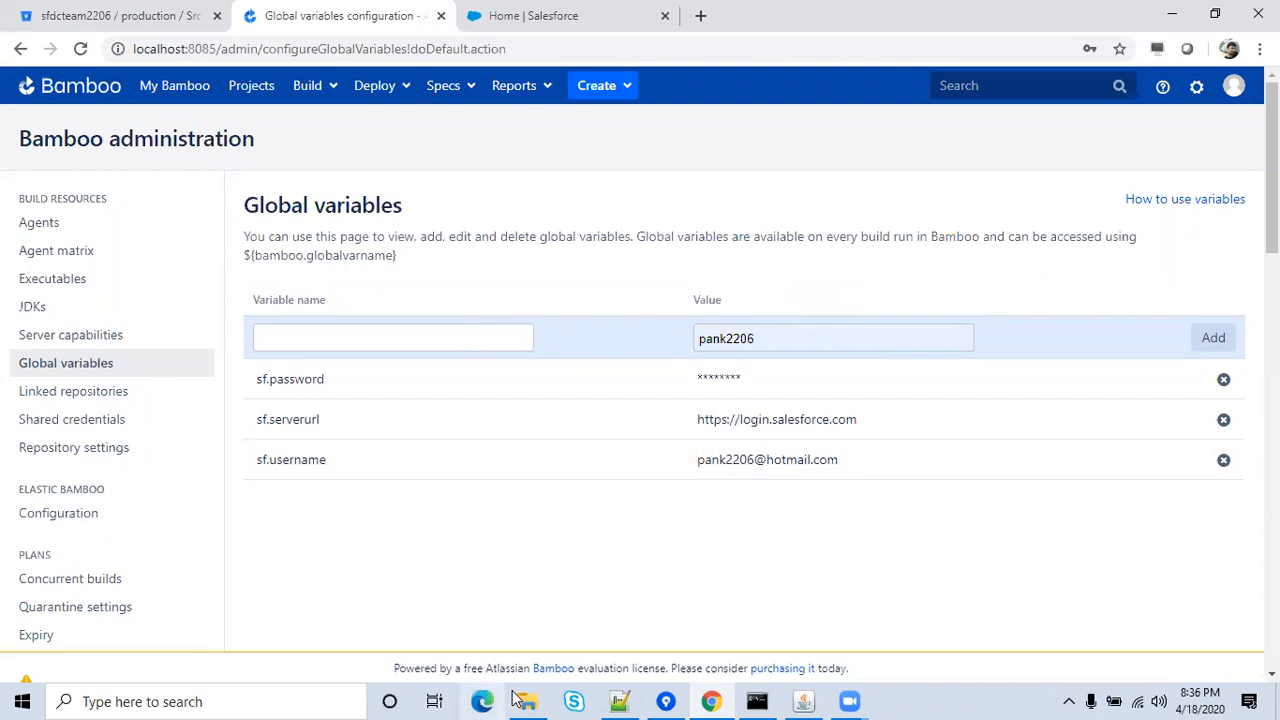
Close the build.xml tab in Notepad++, keeping only the new 1 note, and minimise the editor.
mouse_move(615, 698)
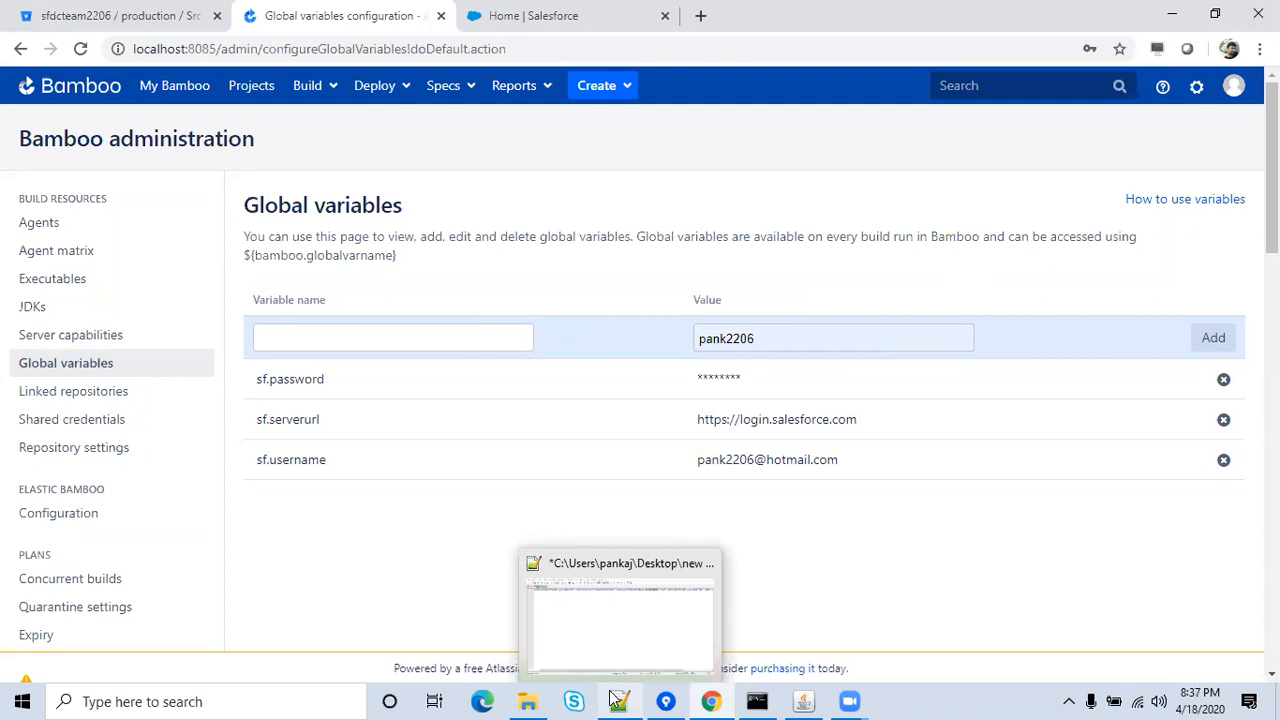
click(616, 700)
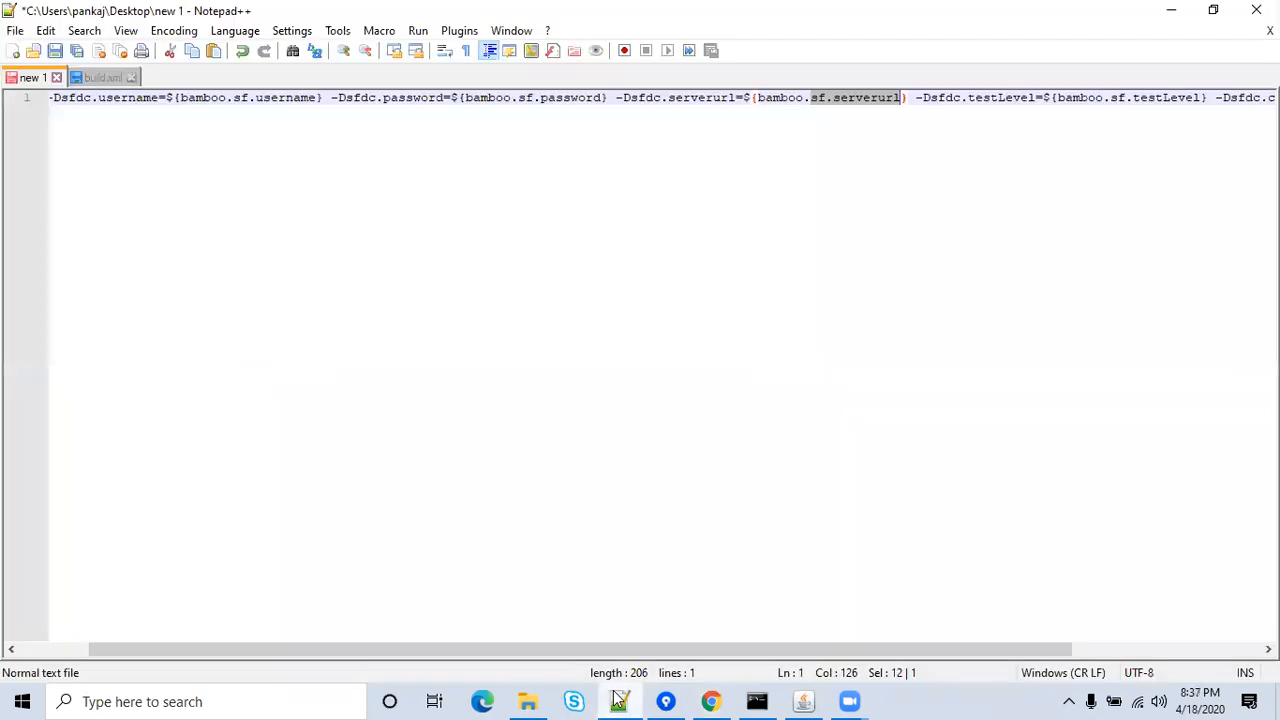
click(107, 77)
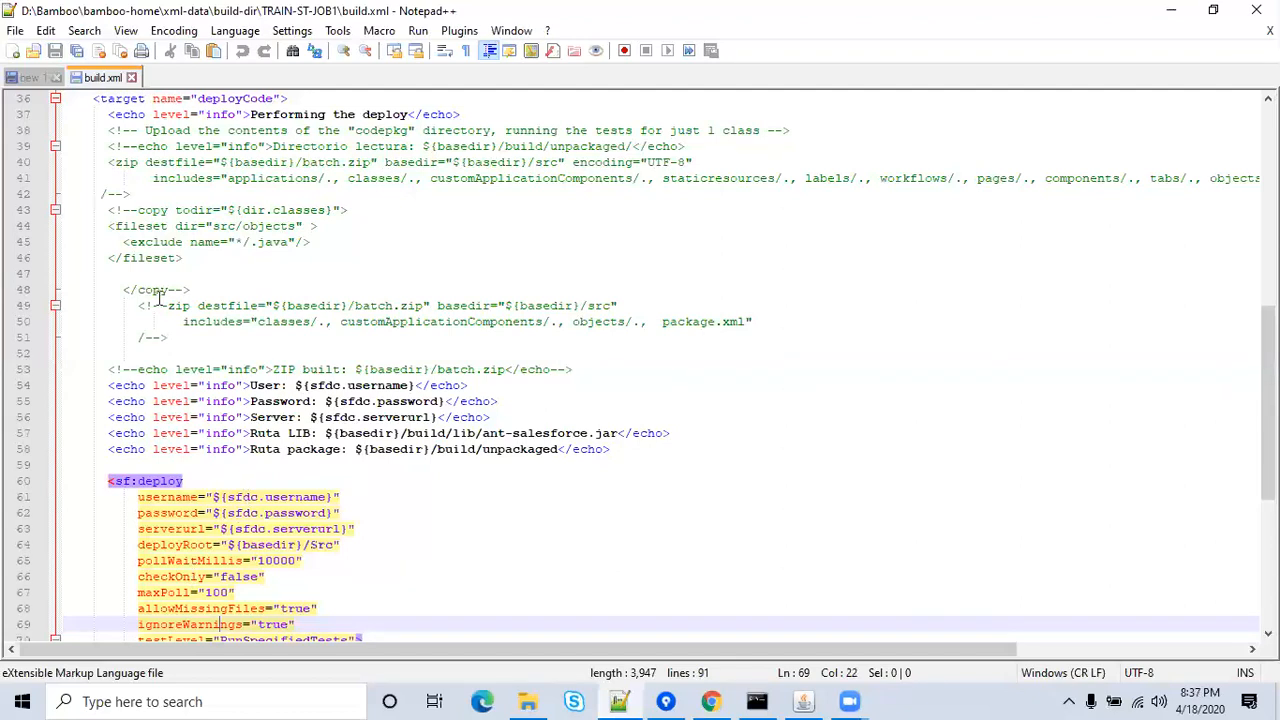
click(131, 78)
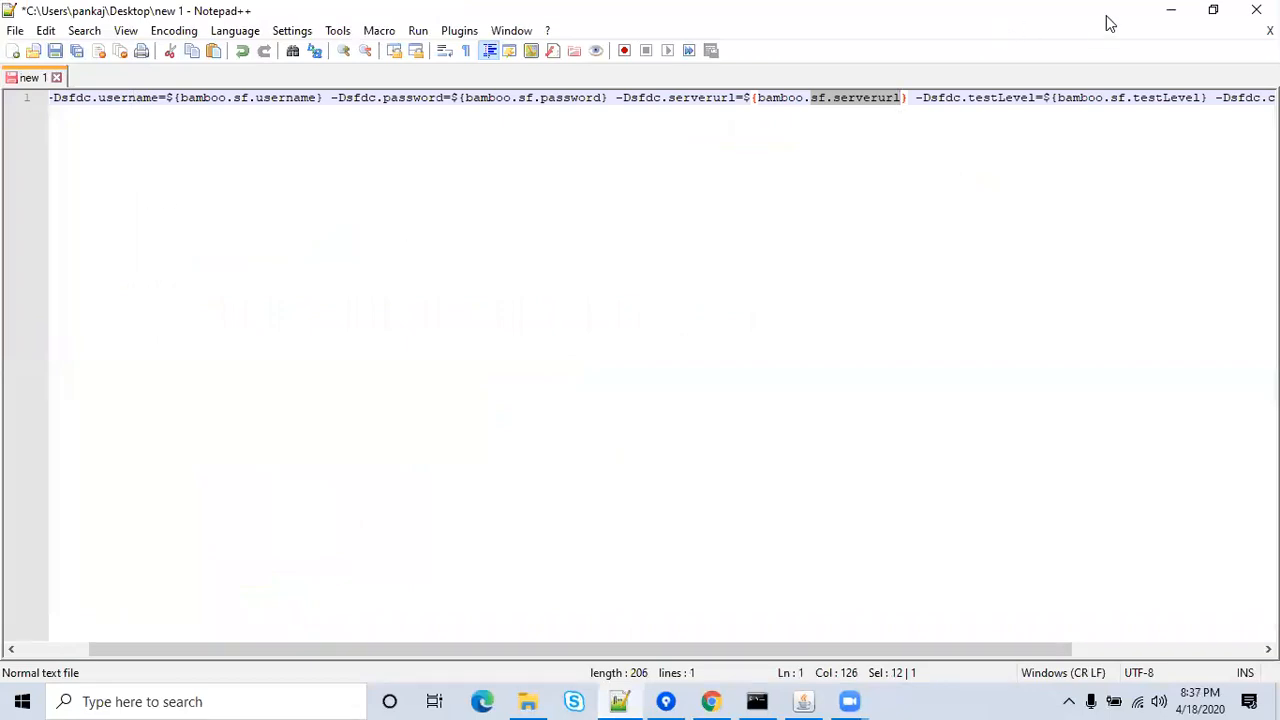
click(1172, 14)
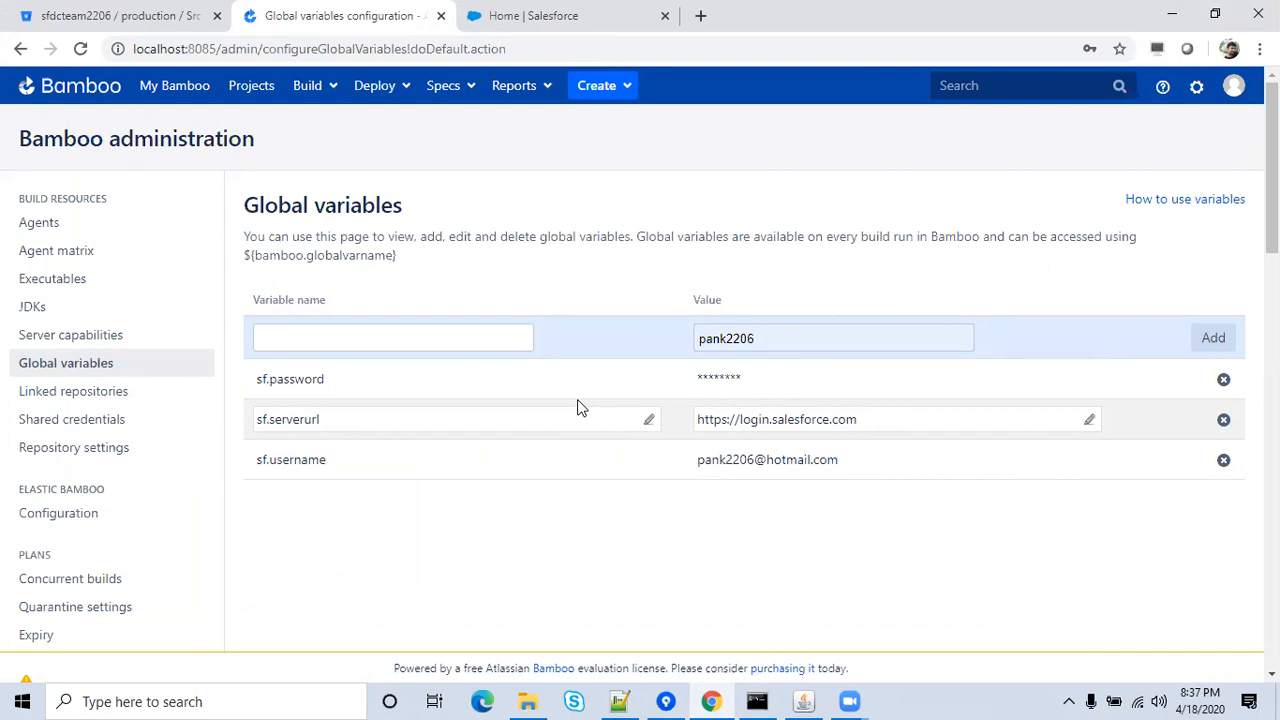
Add global variable sf.testLevel, copied from the note, with value NoTestRun.
click(466, 334)
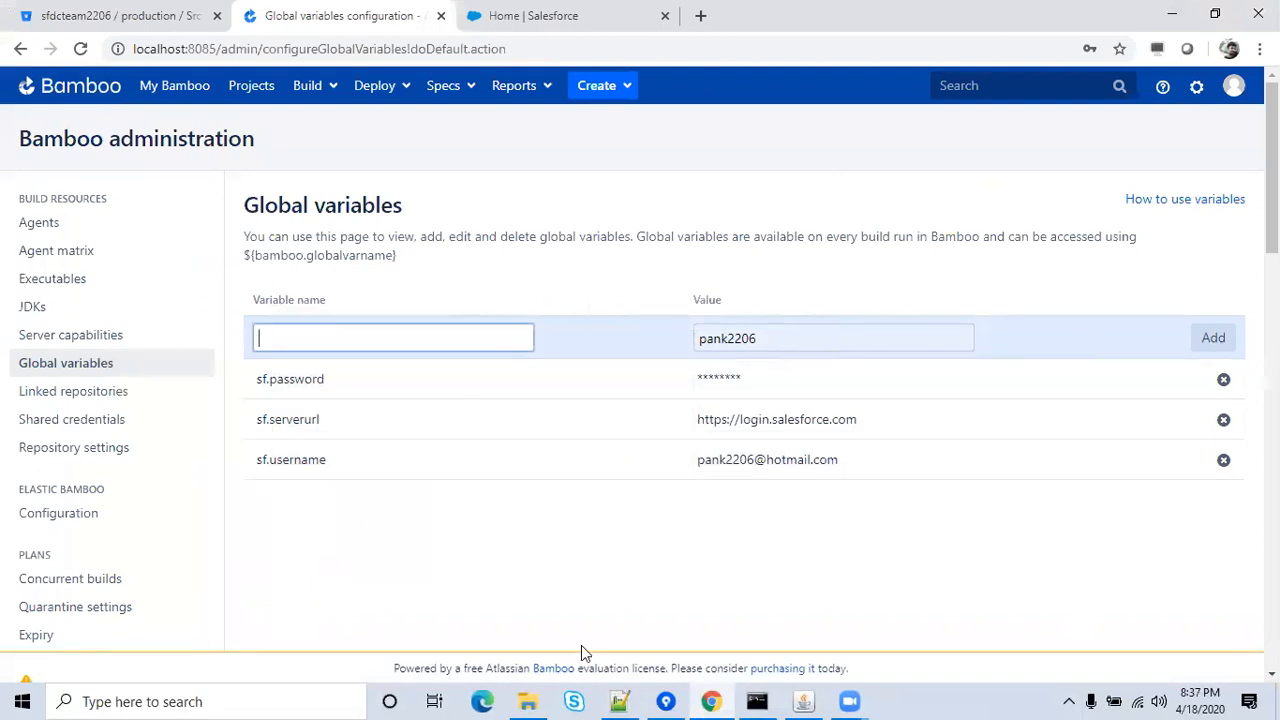
click(619, 701)
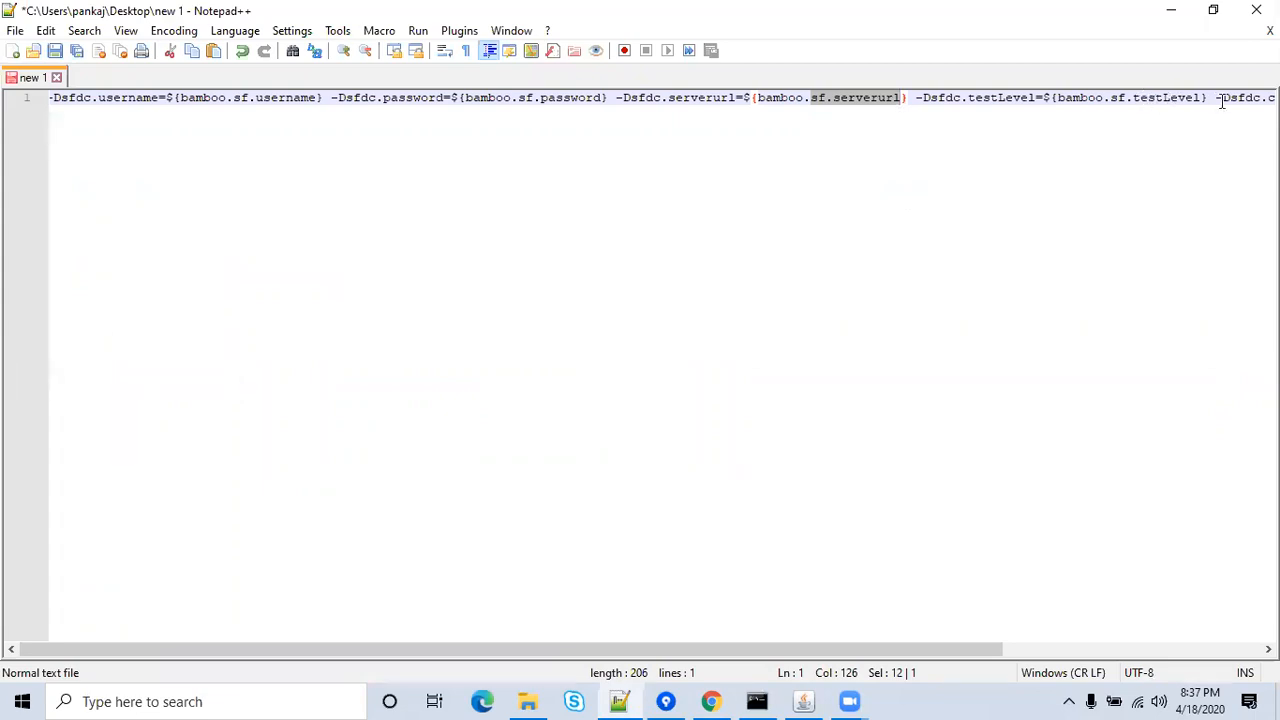
click(1111, 97)
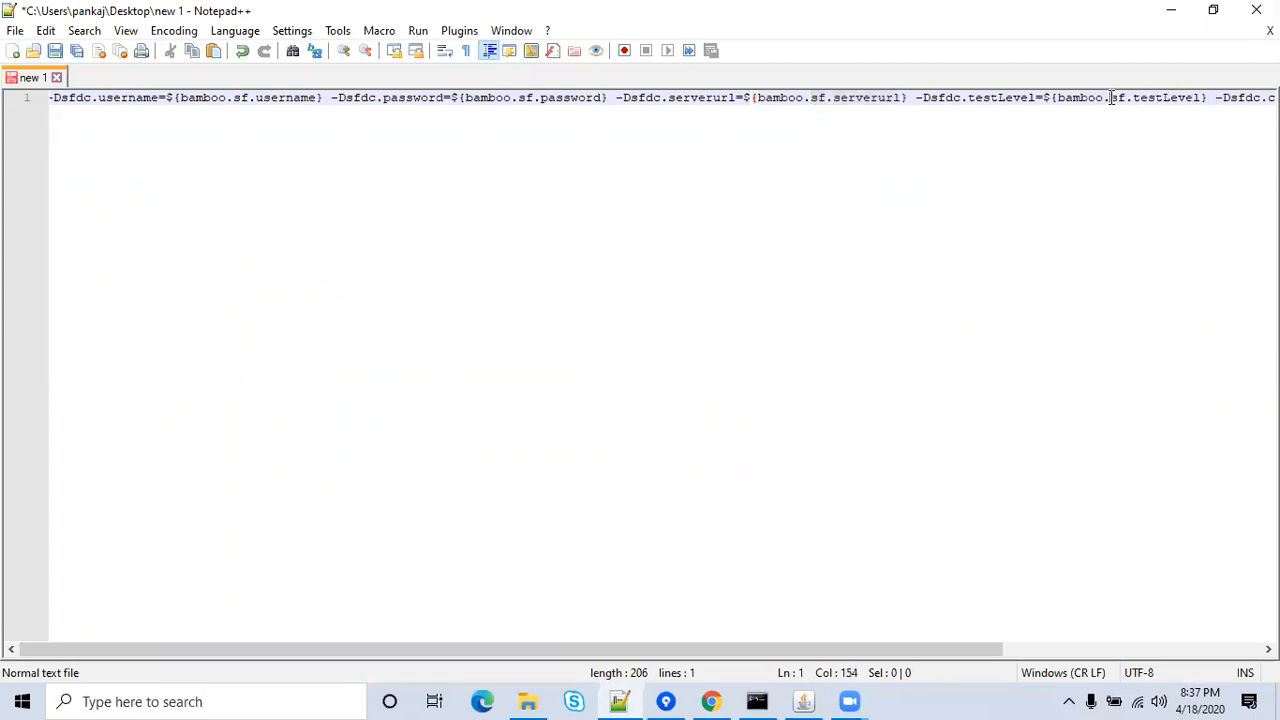
key(shift+Right)
key(shift+Right)
key(shift+Right)
key(shift+Right)
key(shift+Right)
key(shift+Right)
key(shift+Right)
key(shift+Right)
key(shift+Right)
key(shift+Right)
key(shift+Right)
key(shift+Right)
key(ctrl+c)
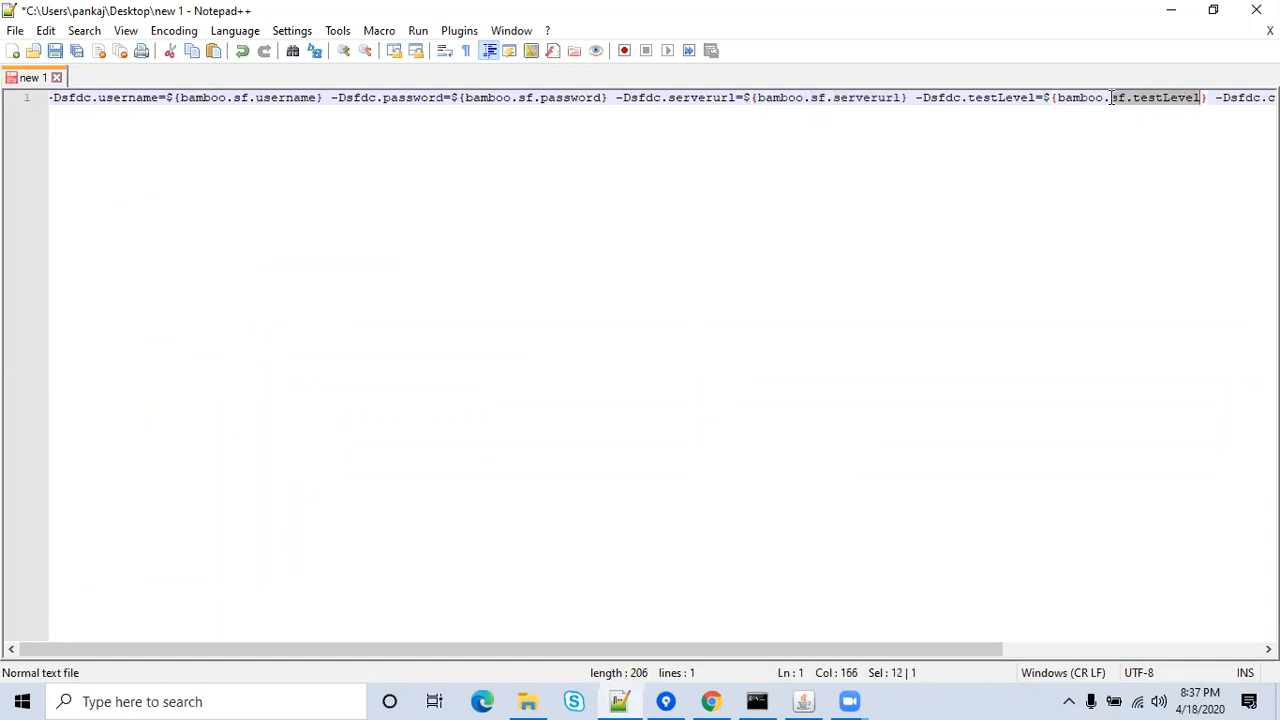
click(1167, 11)
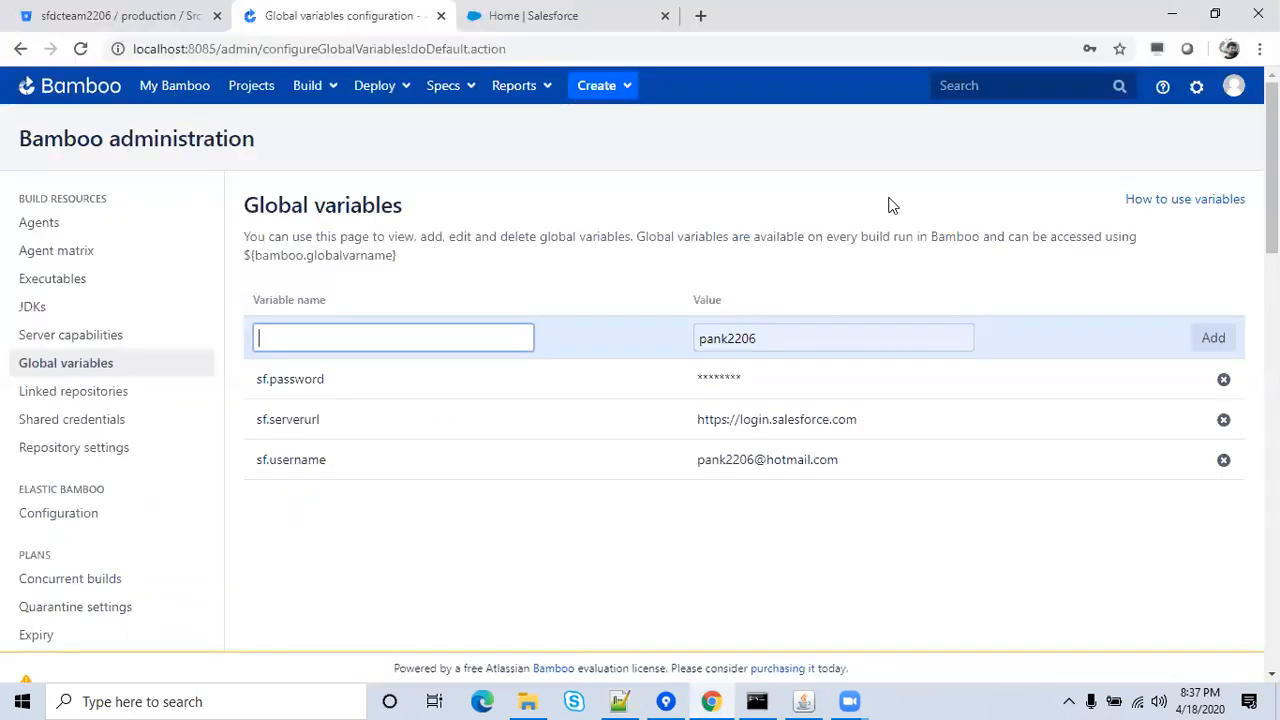
key(ctrl+v)
click(778, 332)
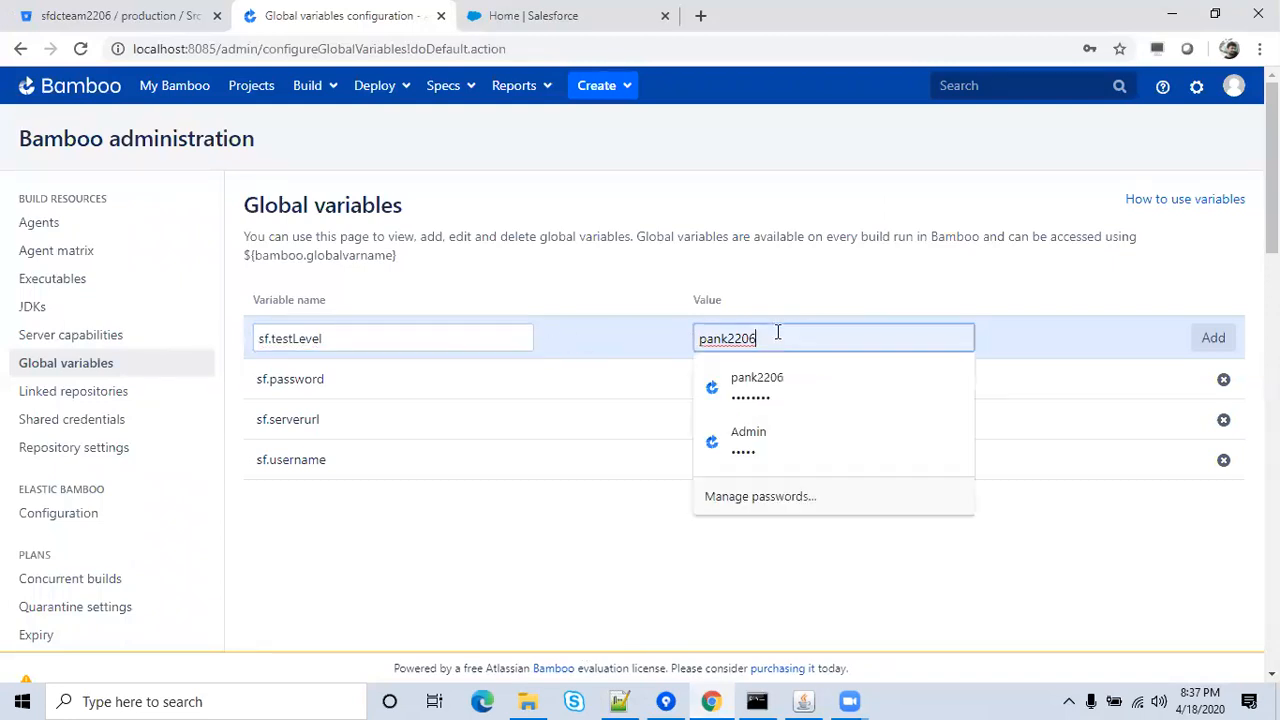
key(BackSpace)
key(BackSpace)
key(BackSpace)
key(BackSpace)
key(BackSpace)
key(BackSpace)
key(BackSpace)
key(BackSpace)
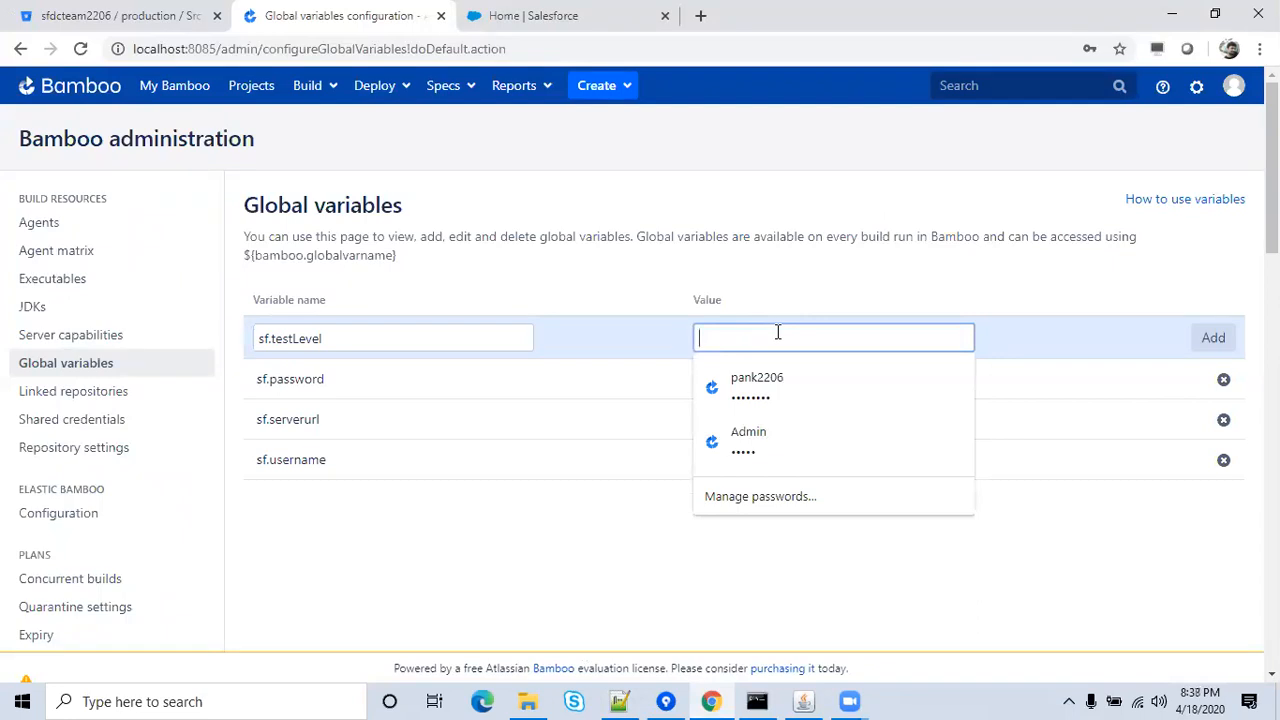
text(NoT)
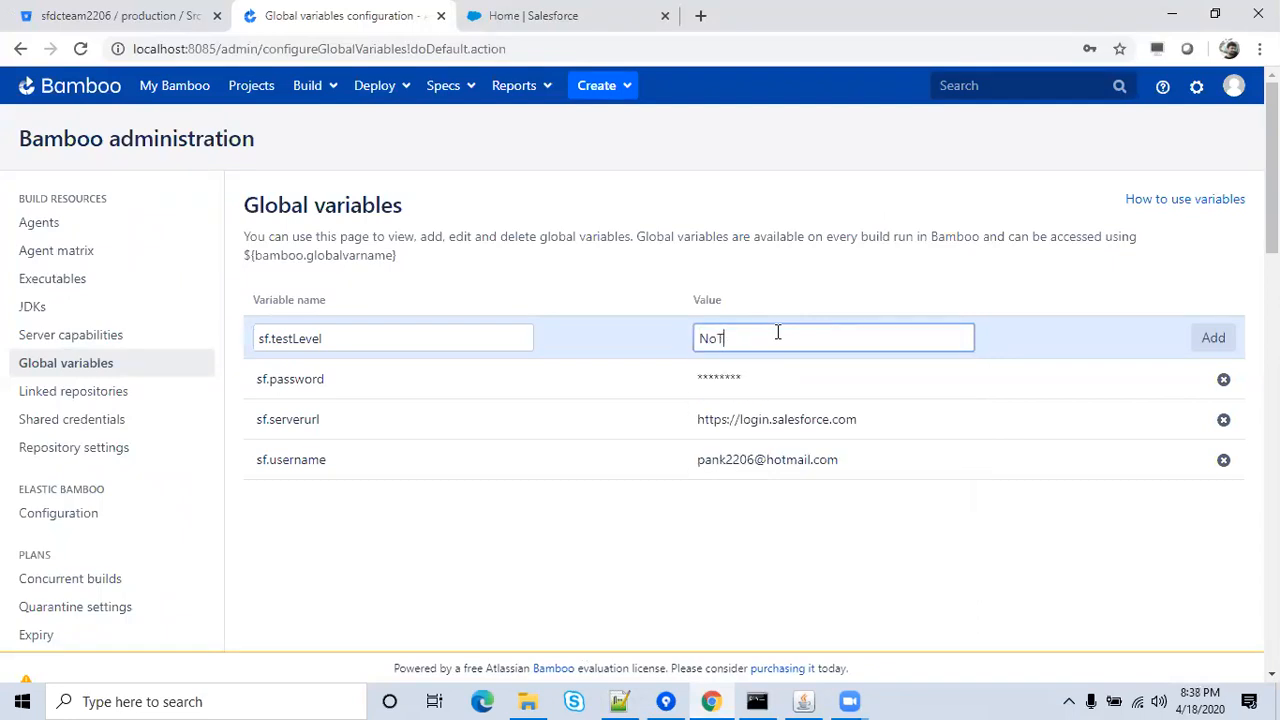
text(estRun)
click(881, 291)
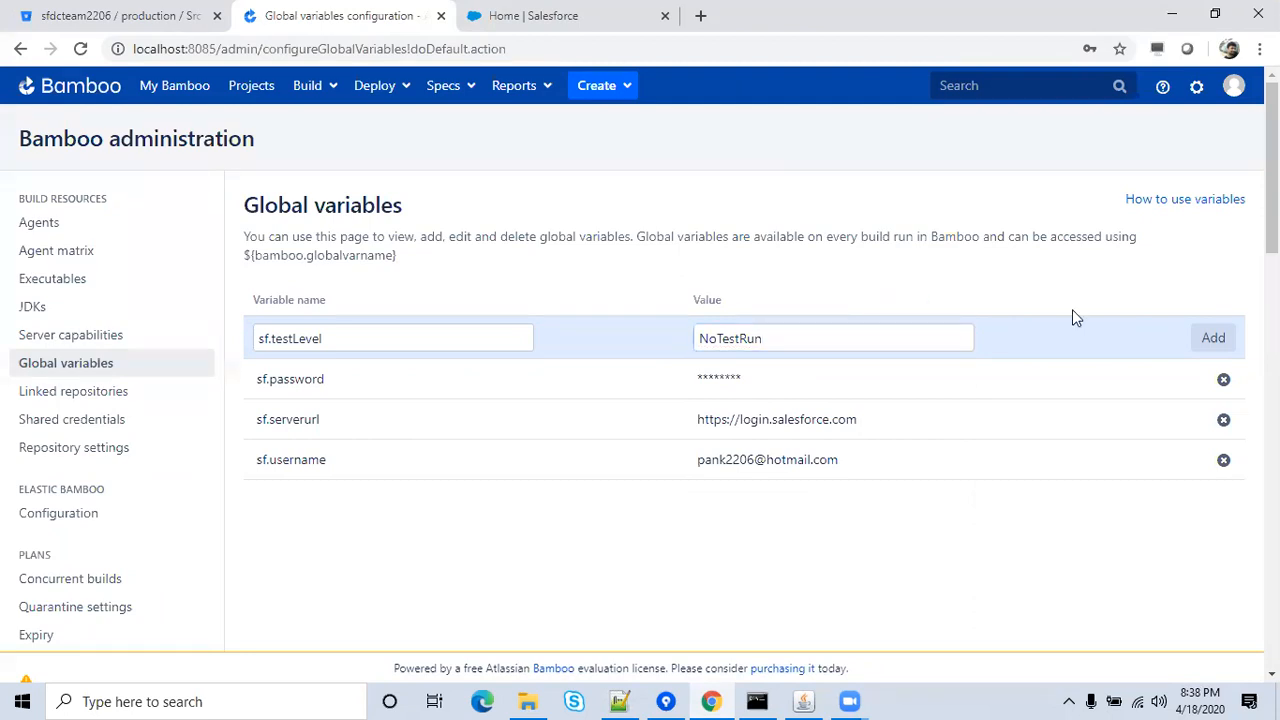
click(1207, 342)
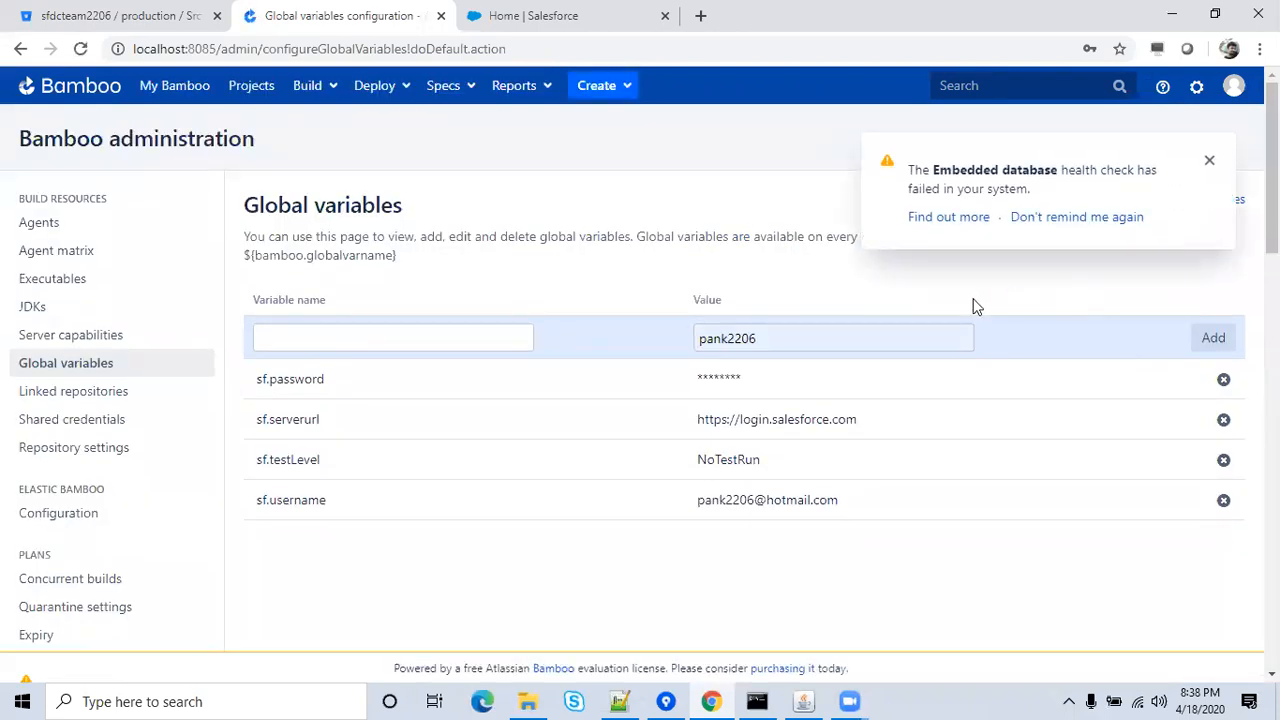
Clear the autofilled Value field and go to the Projects list.
click(888, 334)
key(BackSpace)
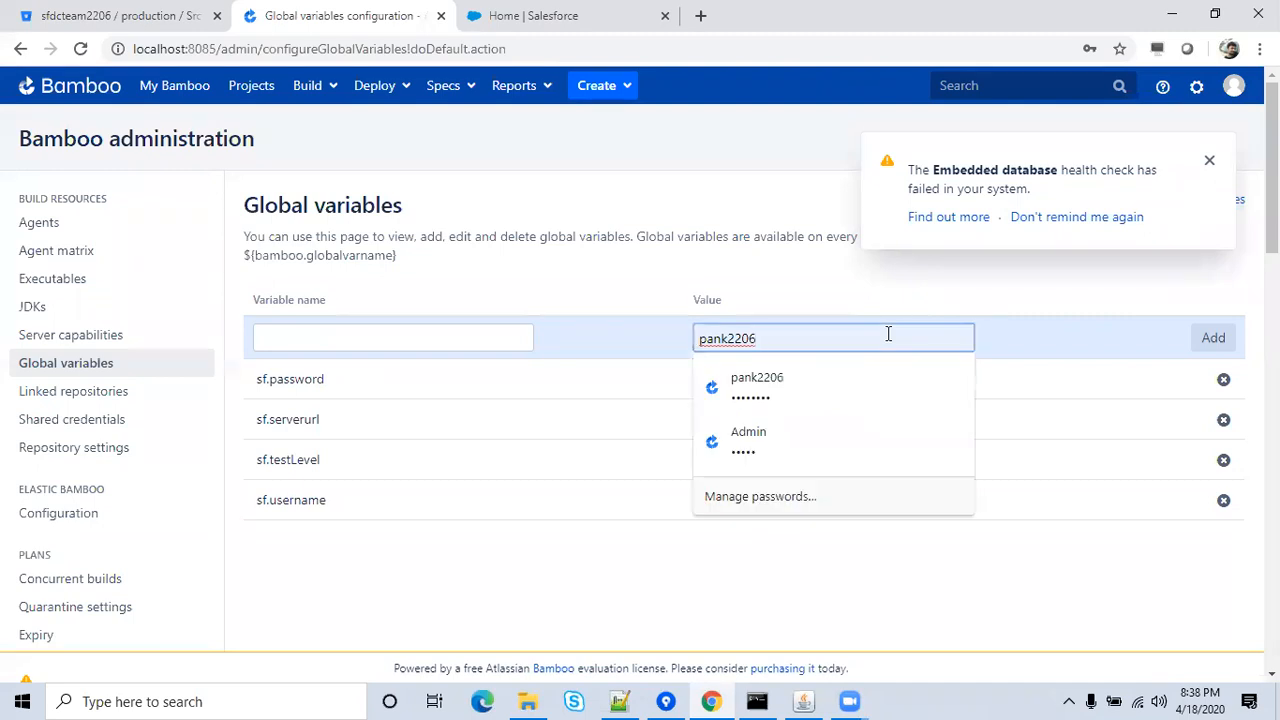
key(BackSpace)
key(BackSpace)
key(BackSpace)
key(BackSpace)
key(BackSpace)
key(BackSpace)
key(BackSpace)
click(806, 268)
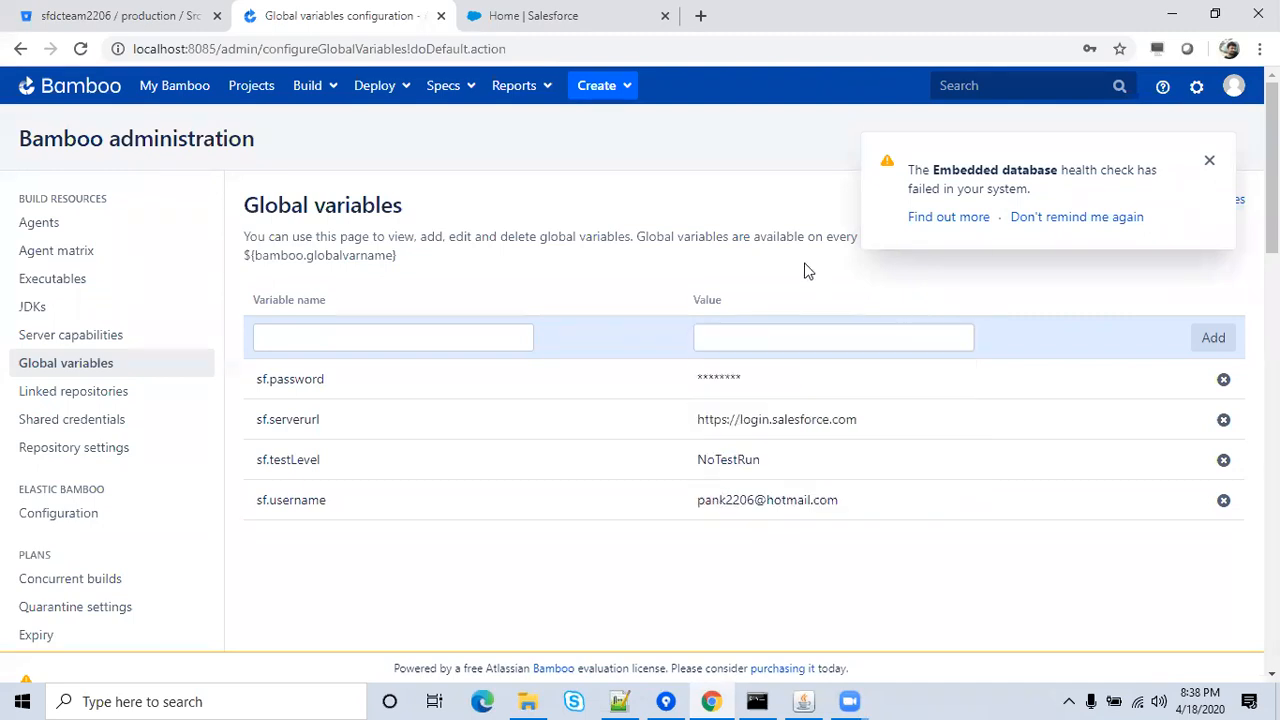
click(252, 90)
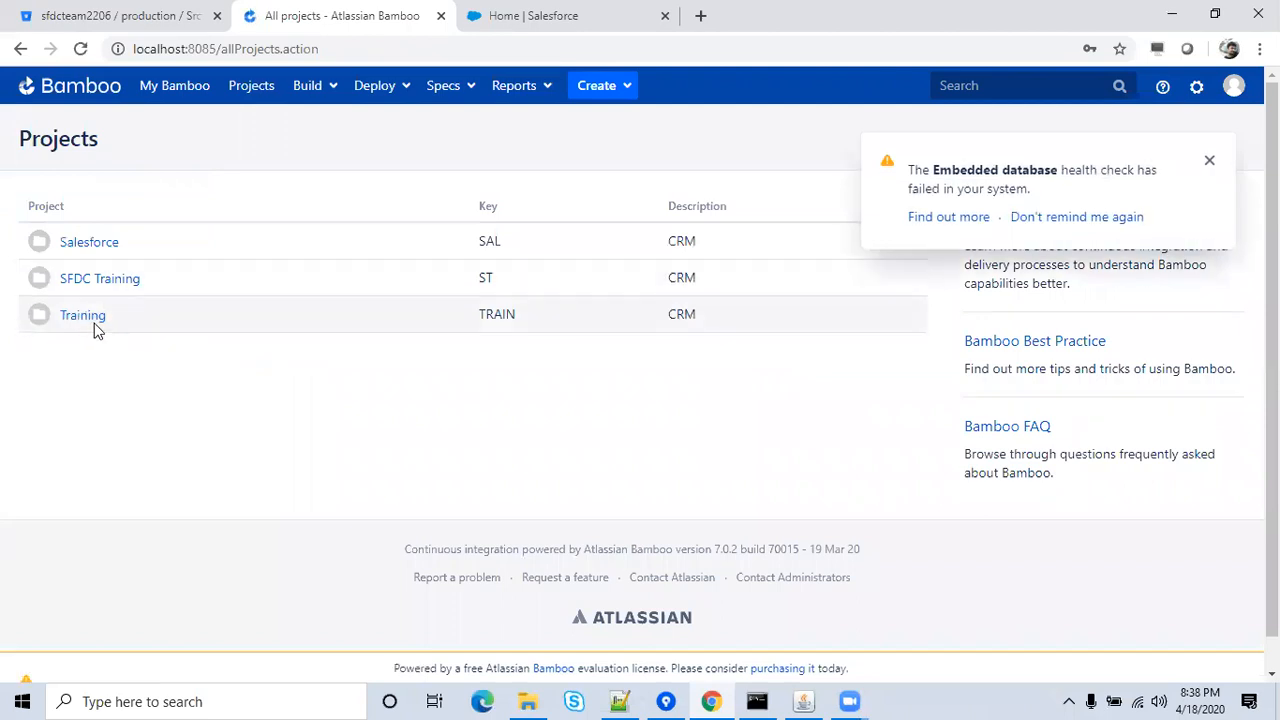
Navigate Training > Salesforce Training > Configure plan and open the Default Job's tasks.
click(83, 315)
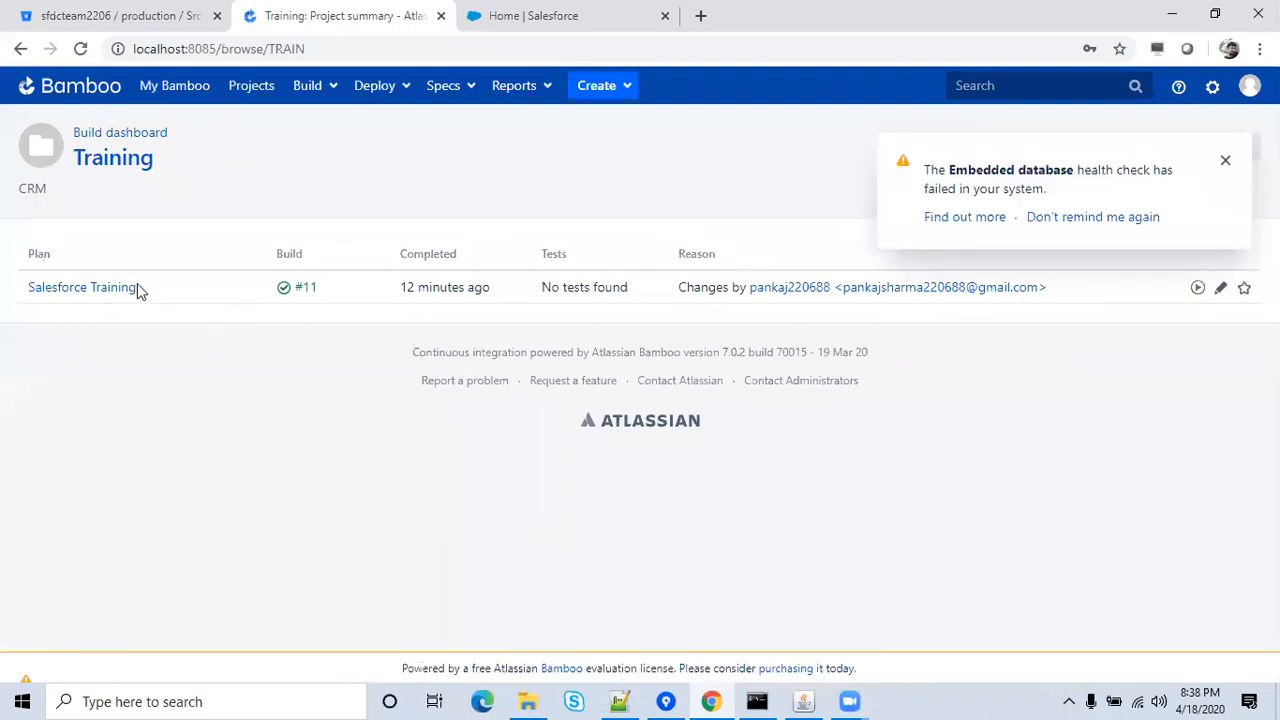
click(124, 288)
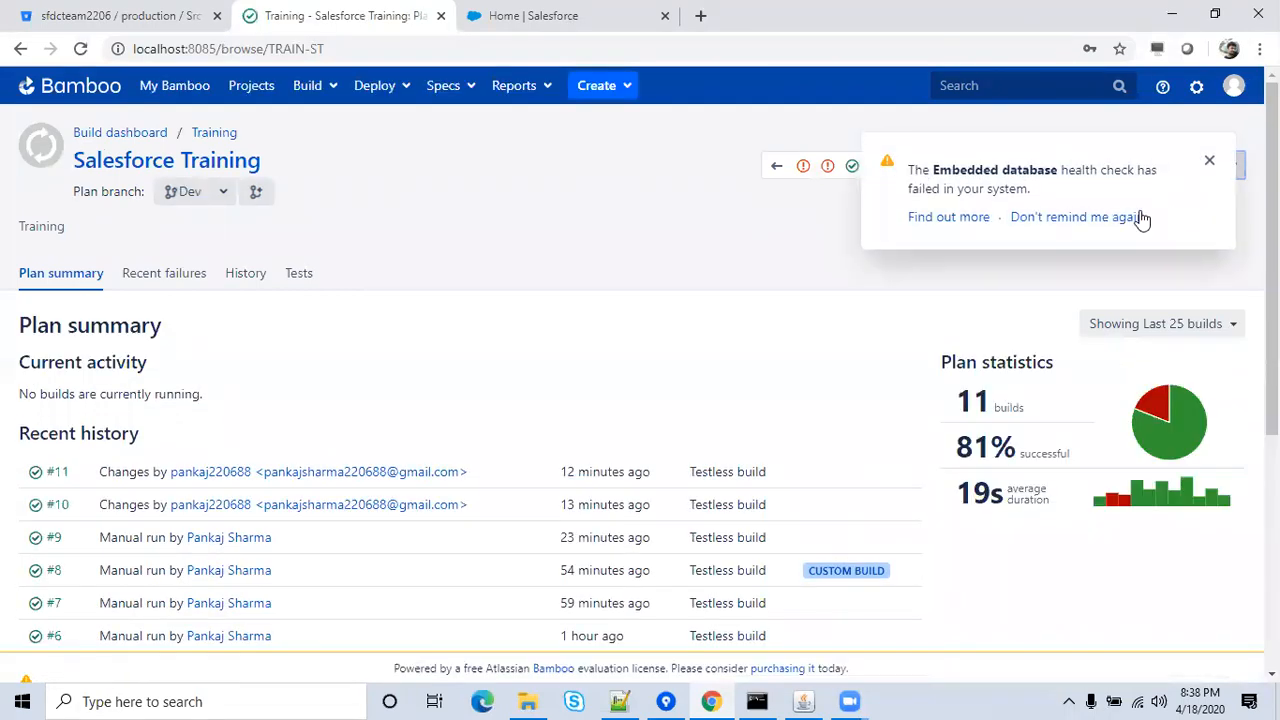
click(1210, 165)
click(1218, 168)
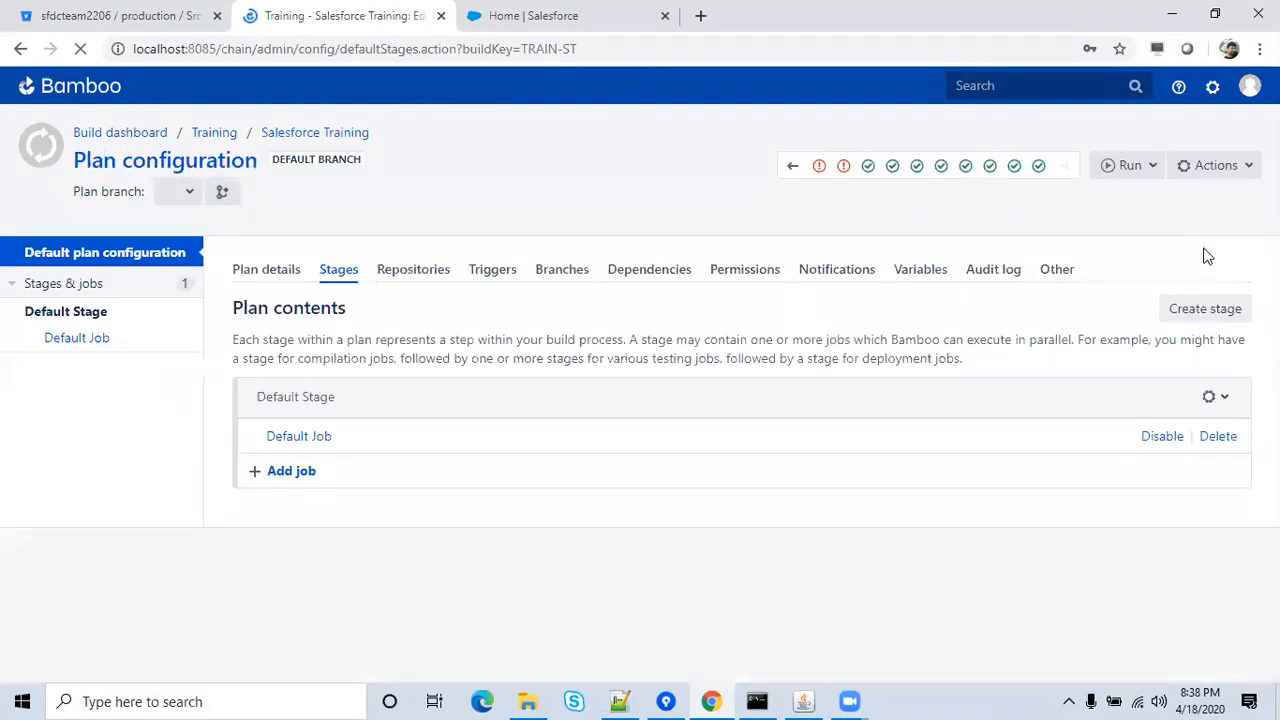
click(316, 444)
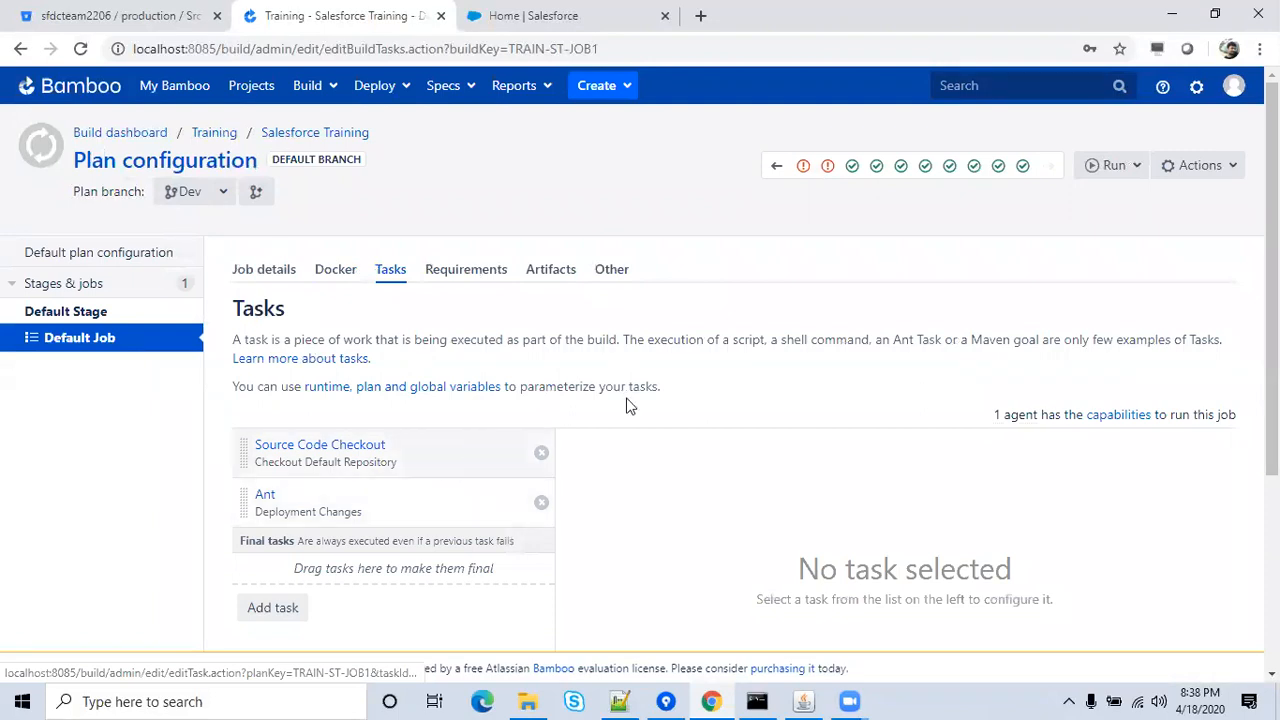
mouse_move(1271, 345)
mouse_down()
mouse_move(1271, 428)
mouse_move(1271, 345)
mouse_up()
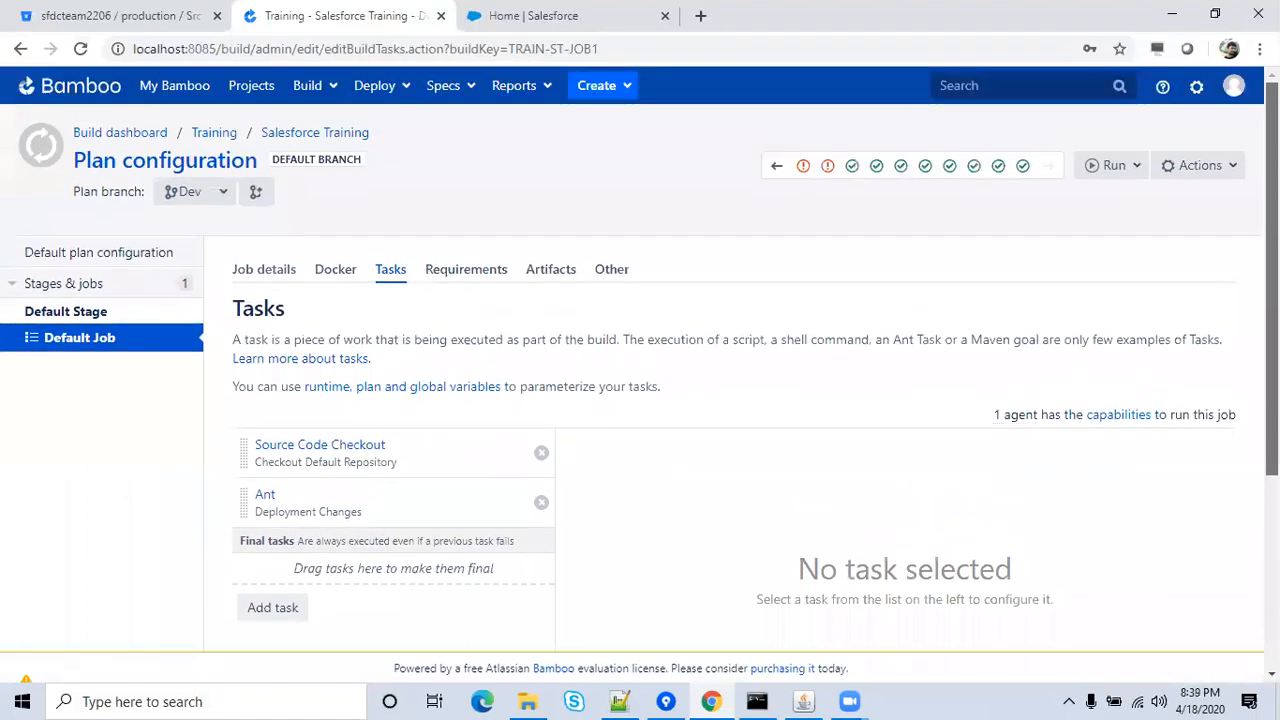
click(586, 10)
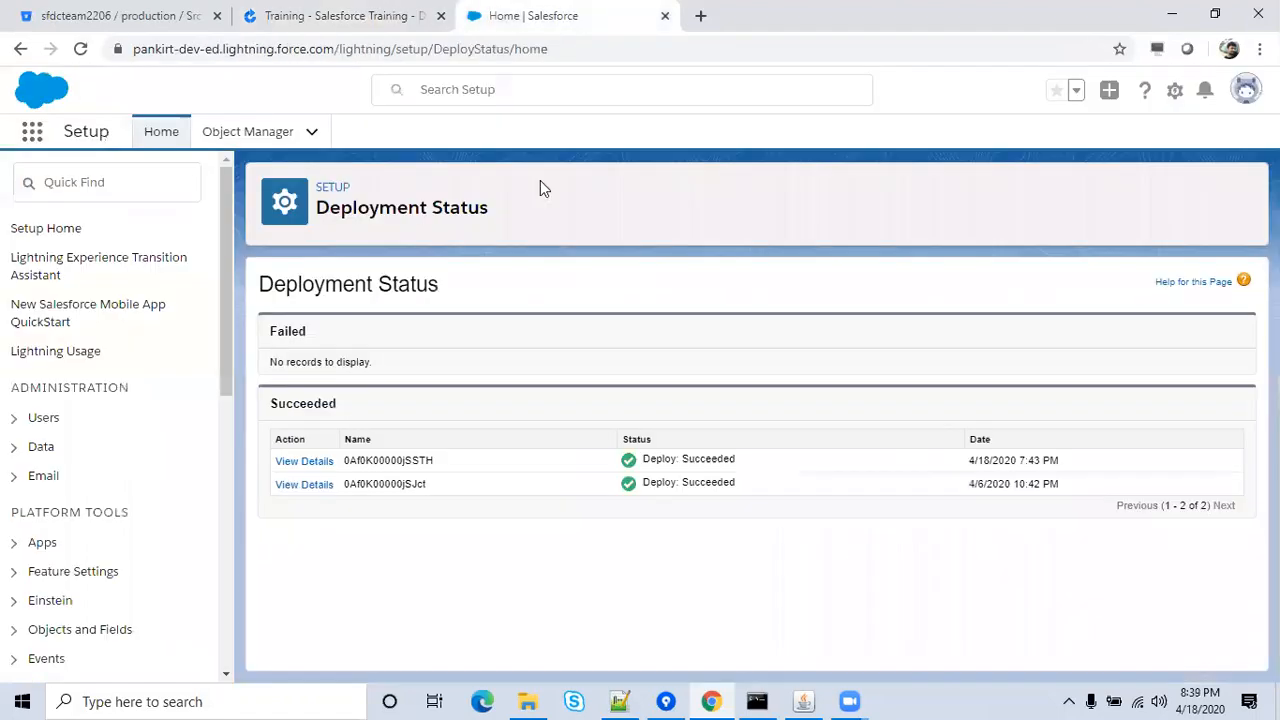
Reload Salesforce Deployment Status to confirm two succeeded deployments and no failures, then return to Bamboo.
click(373, 56)
key(Return)
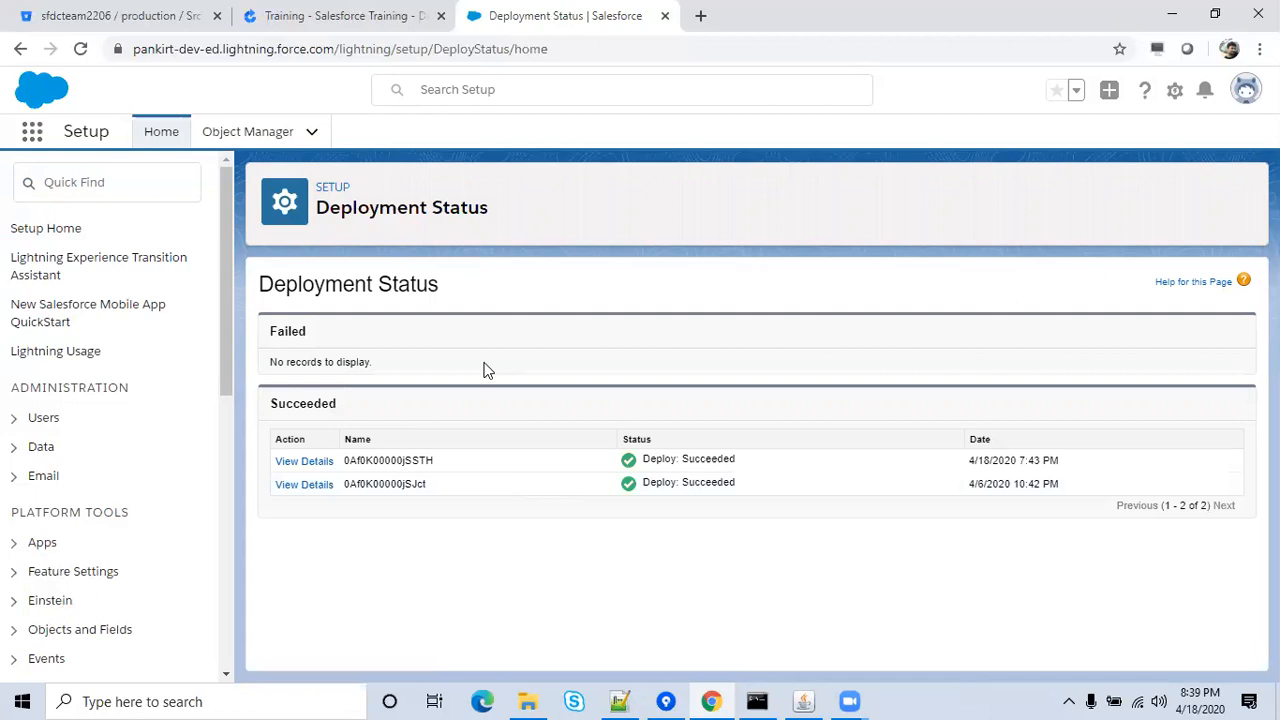
click(390, 13)
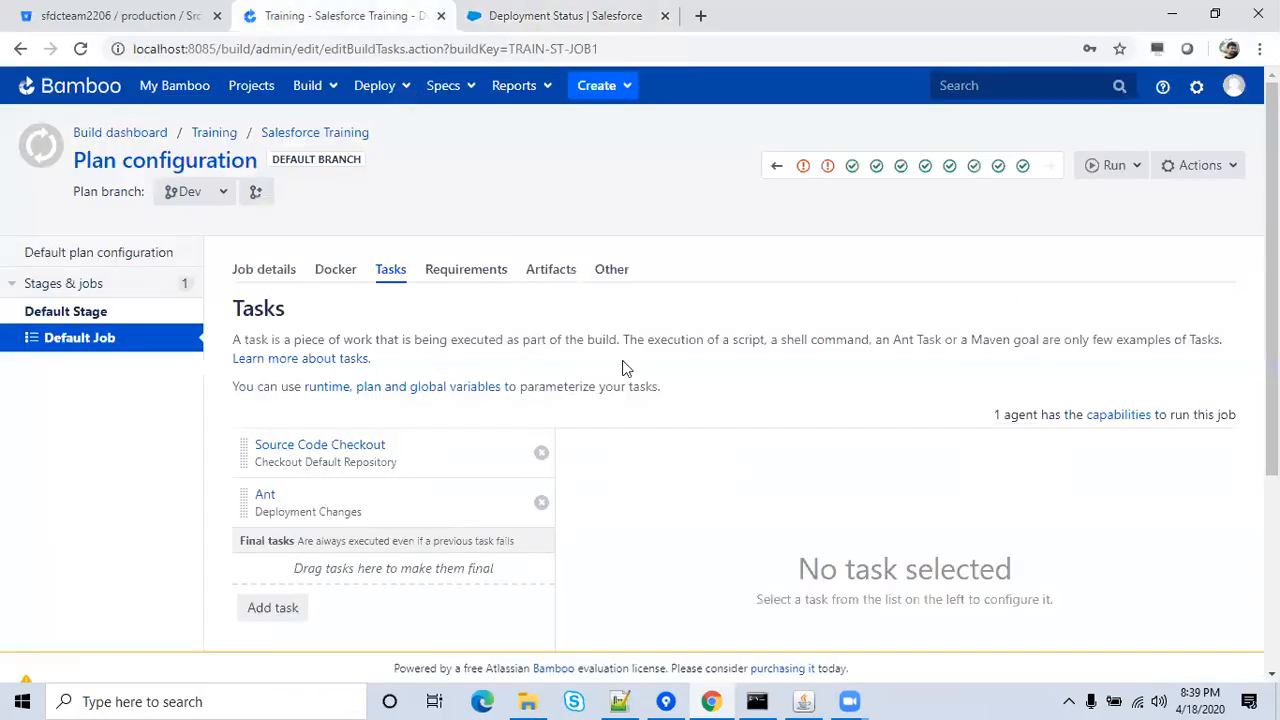
Run the Salesforce Training plan as build #12 and follow its log to the deployCode deploy submission.
click(1107, 170)
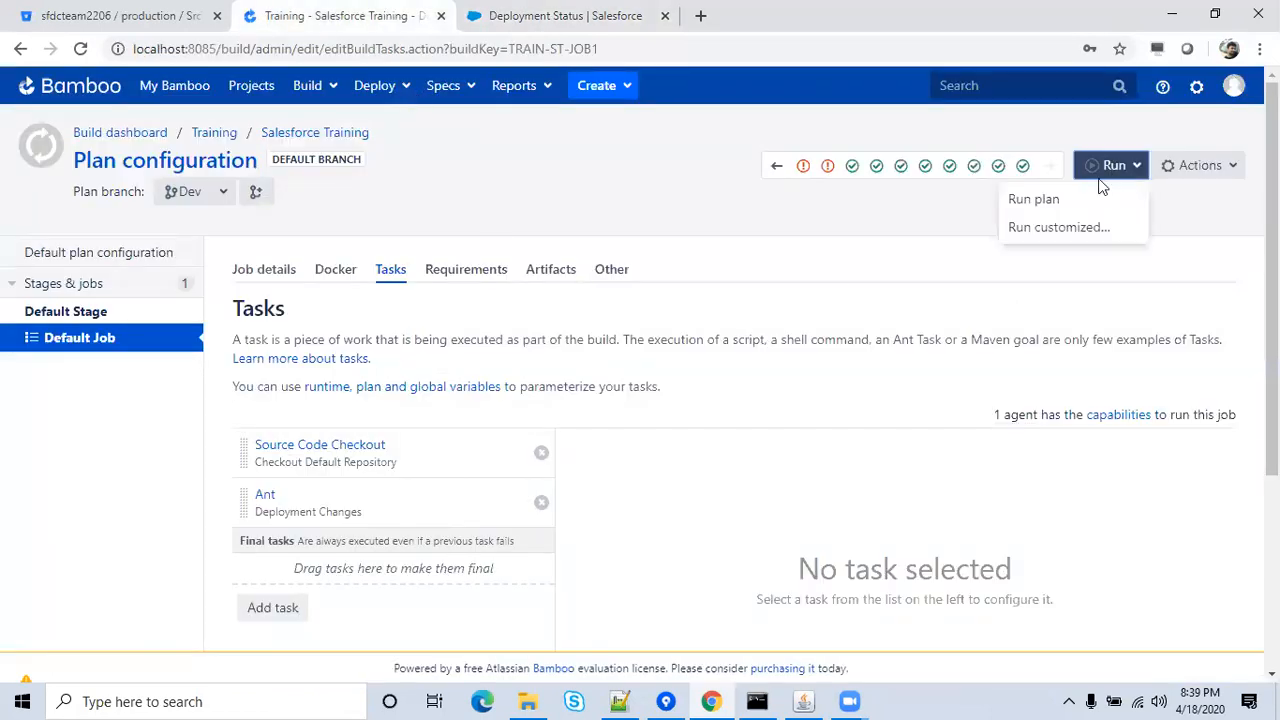
click(1035, 200)
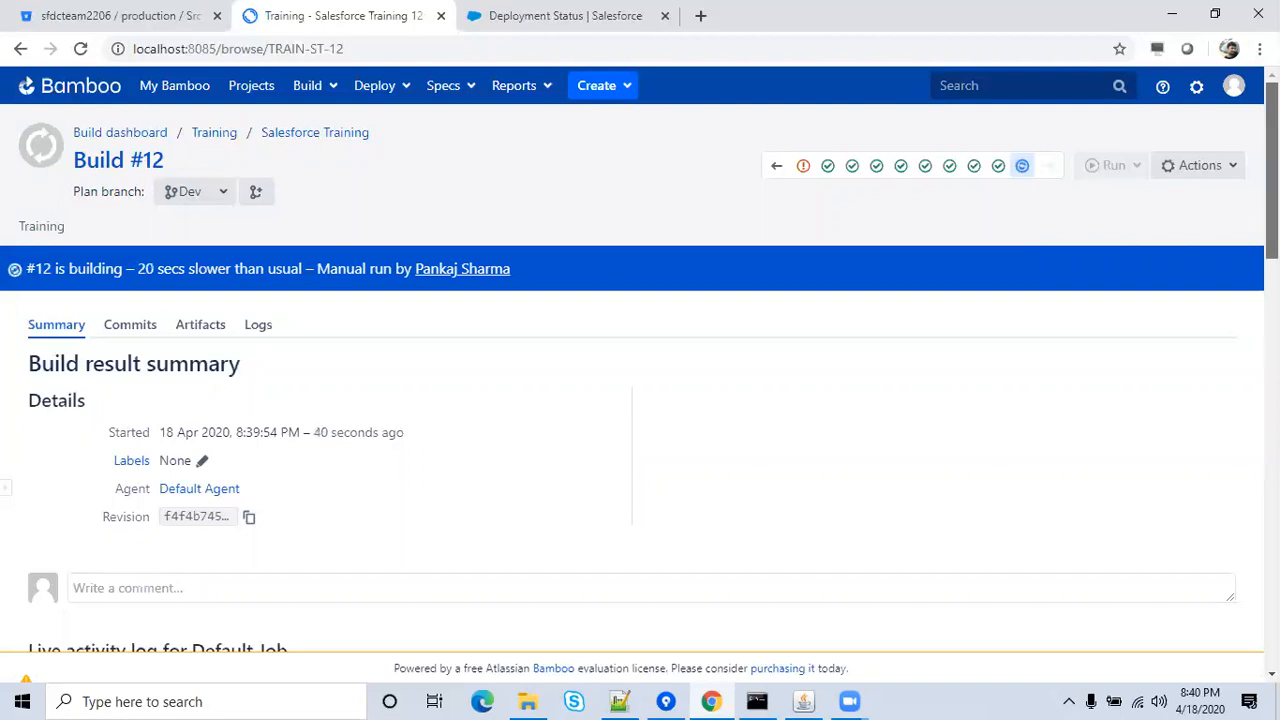
scroll(640, 400, down, 3)
scroll(1237, 543, down, 5)
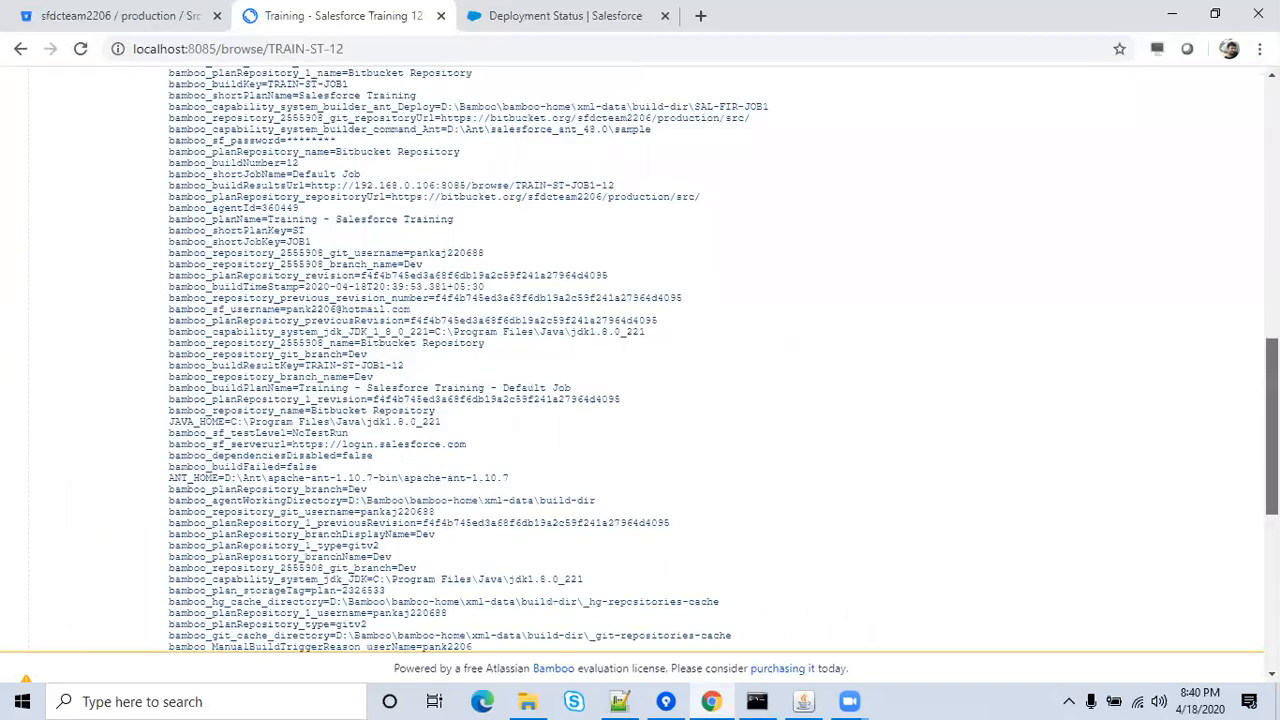
scroll(1237, 600, down, 5)
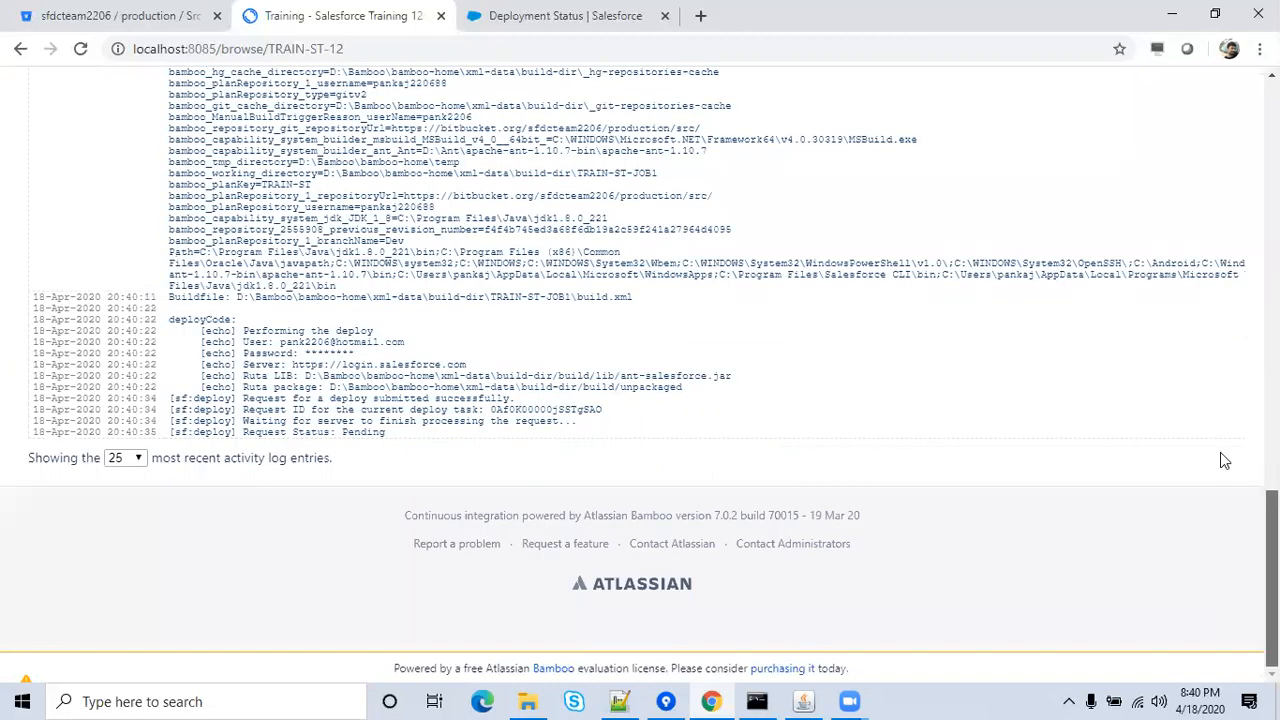
scroll(1226, 285, up, 4)
drag(1271, 445, 1271, 165)
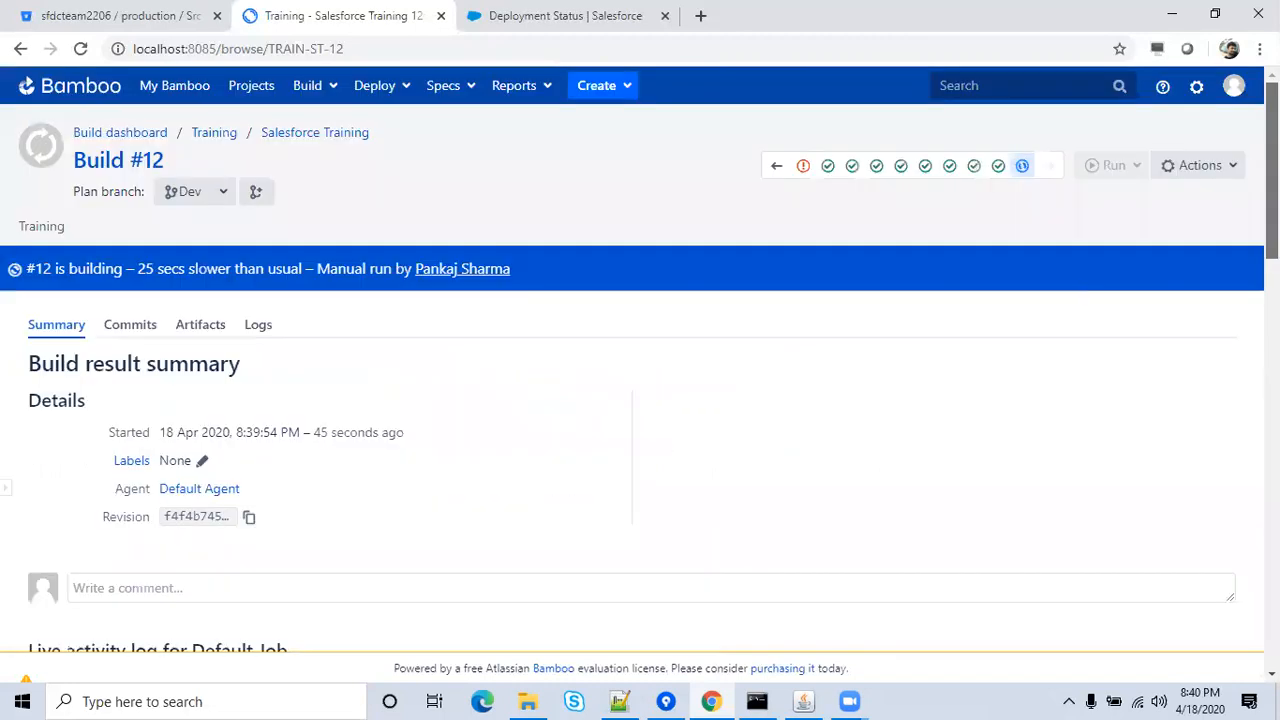
click(556, 17)
Reload Deployment Status to see 18/18 components deployed, then confirm build #12 succeeded in Bamboo.
click(556, 40)
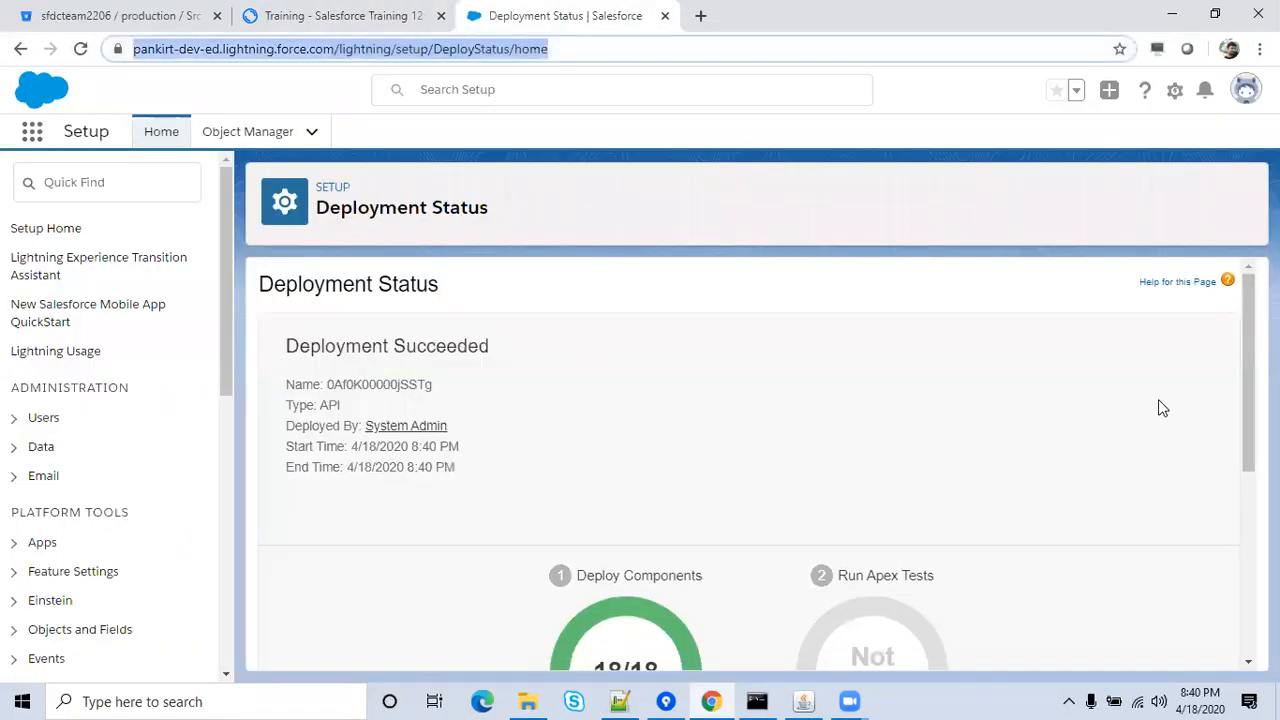
drag(1248, 362, 1221, 531)
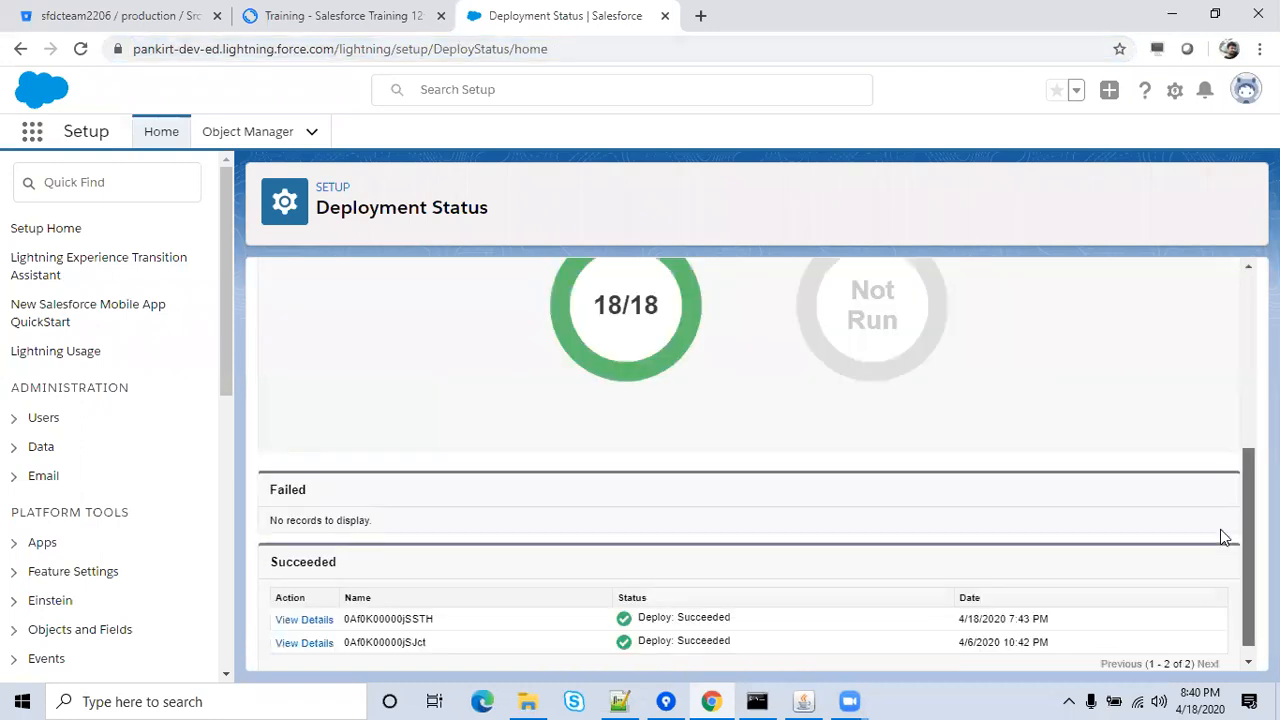
click(718, 54)
key(Return)
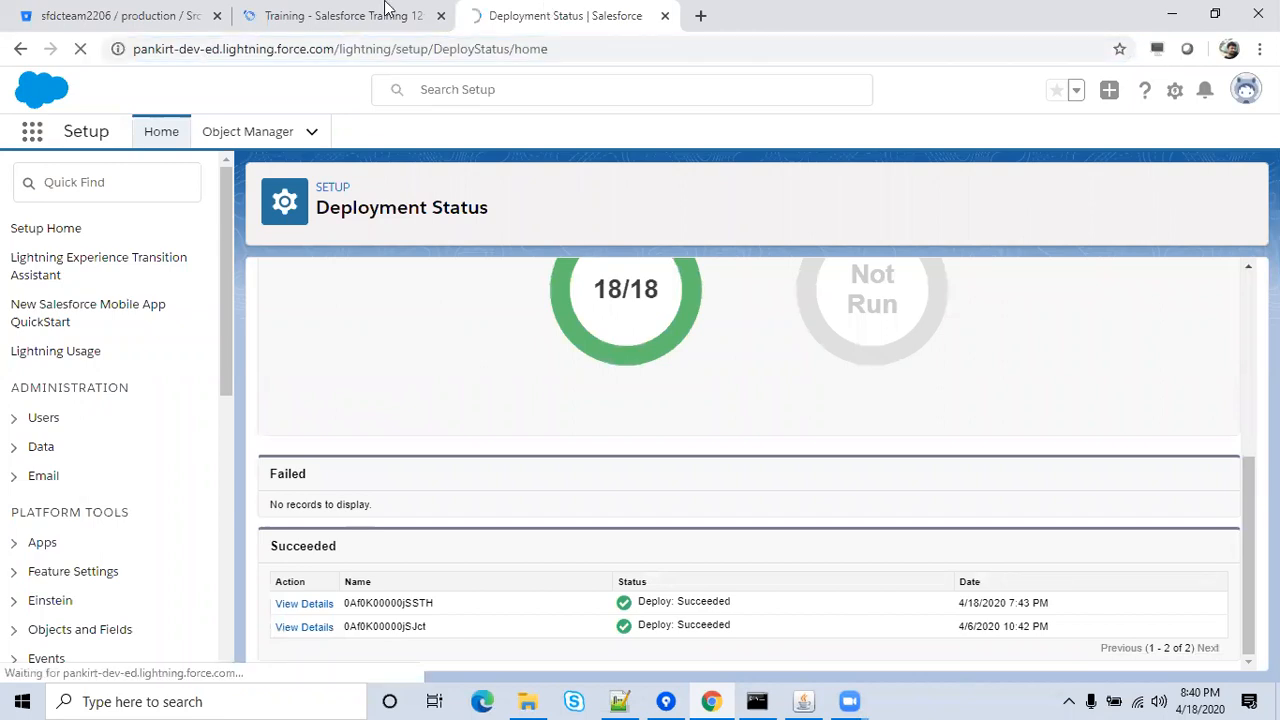
click(385, 12)
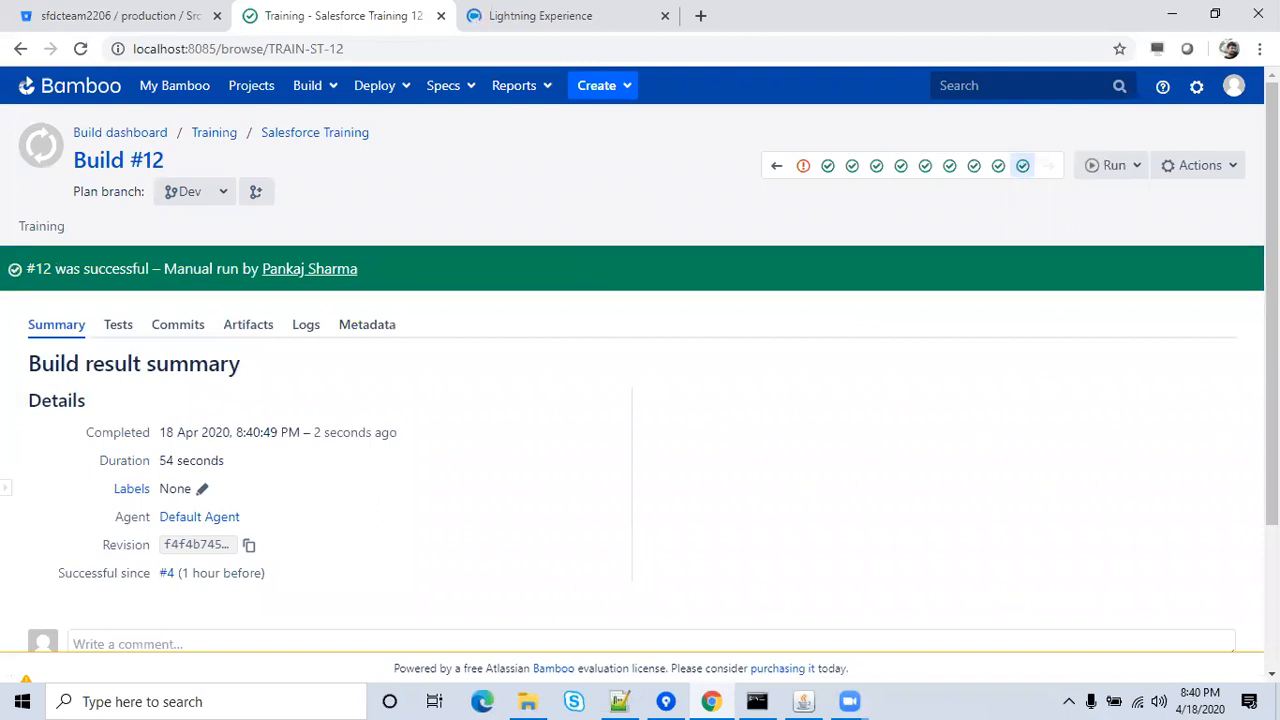
Open the Salesforce Training plan's configuration from the Actions menu.
scroll(640, 360, down, 2)
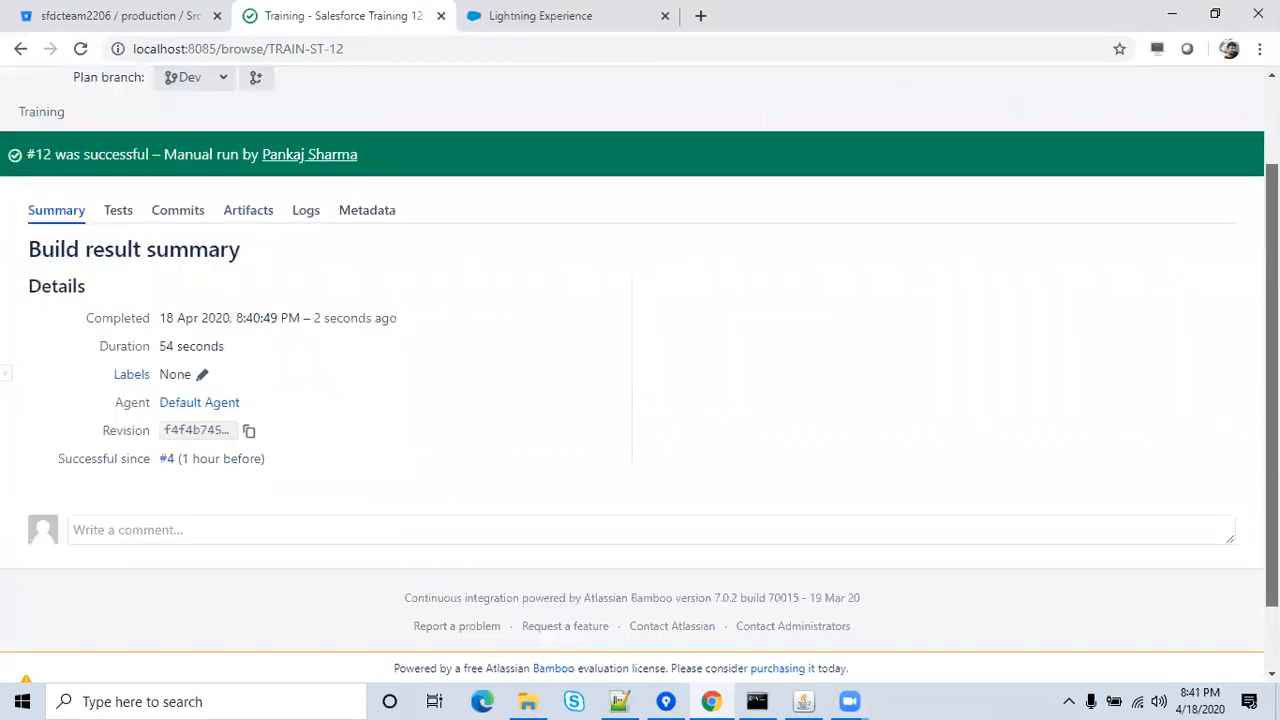
scroll(1126, 171, up, 1)
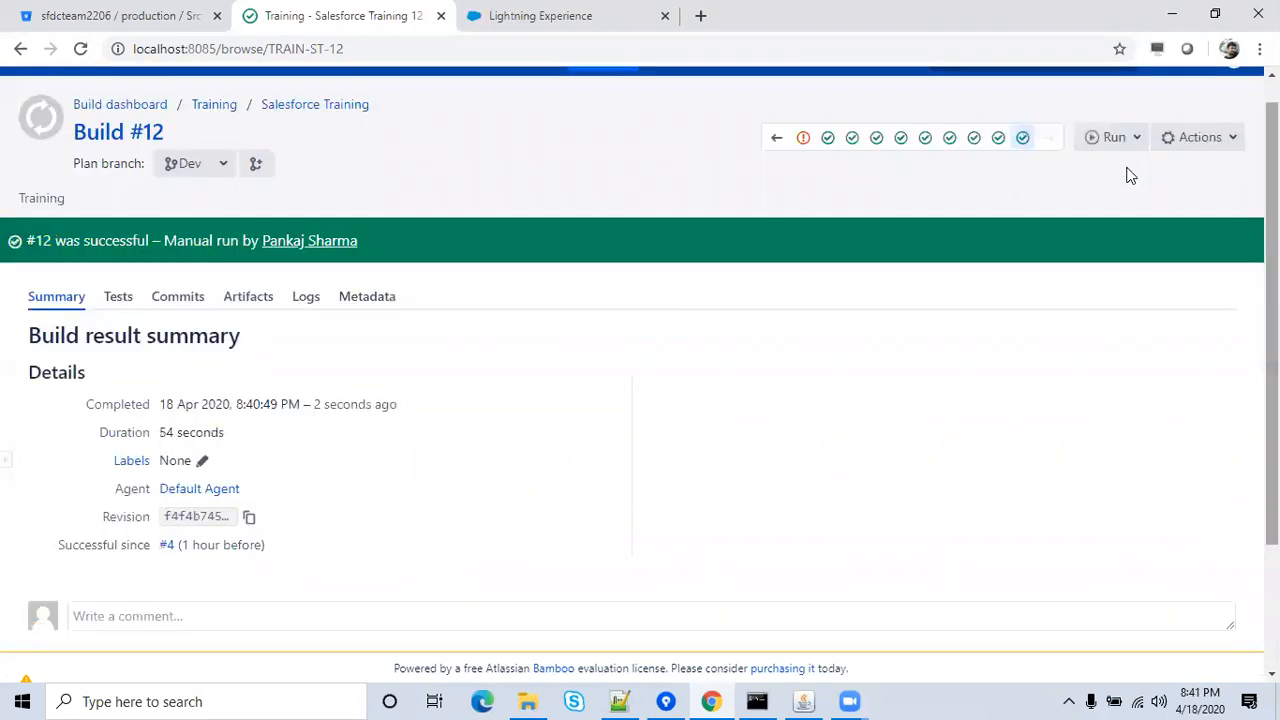
click(1205, 150)
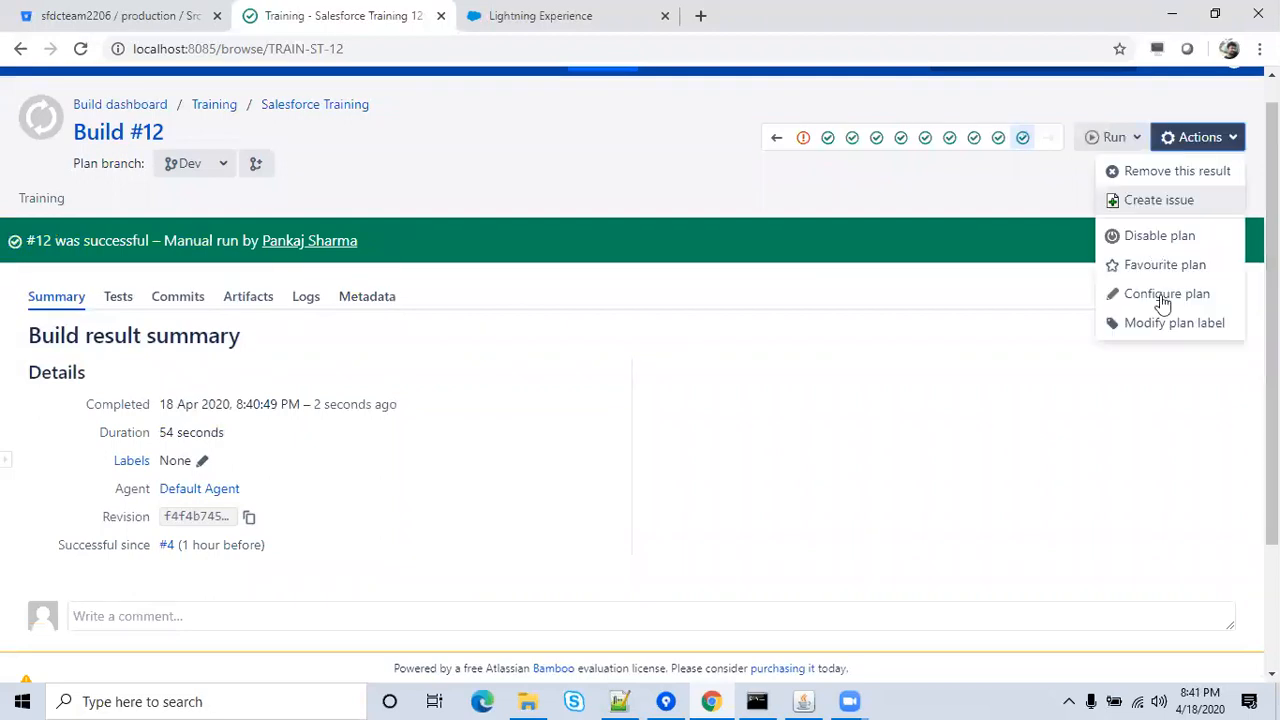
click(1163, 294)
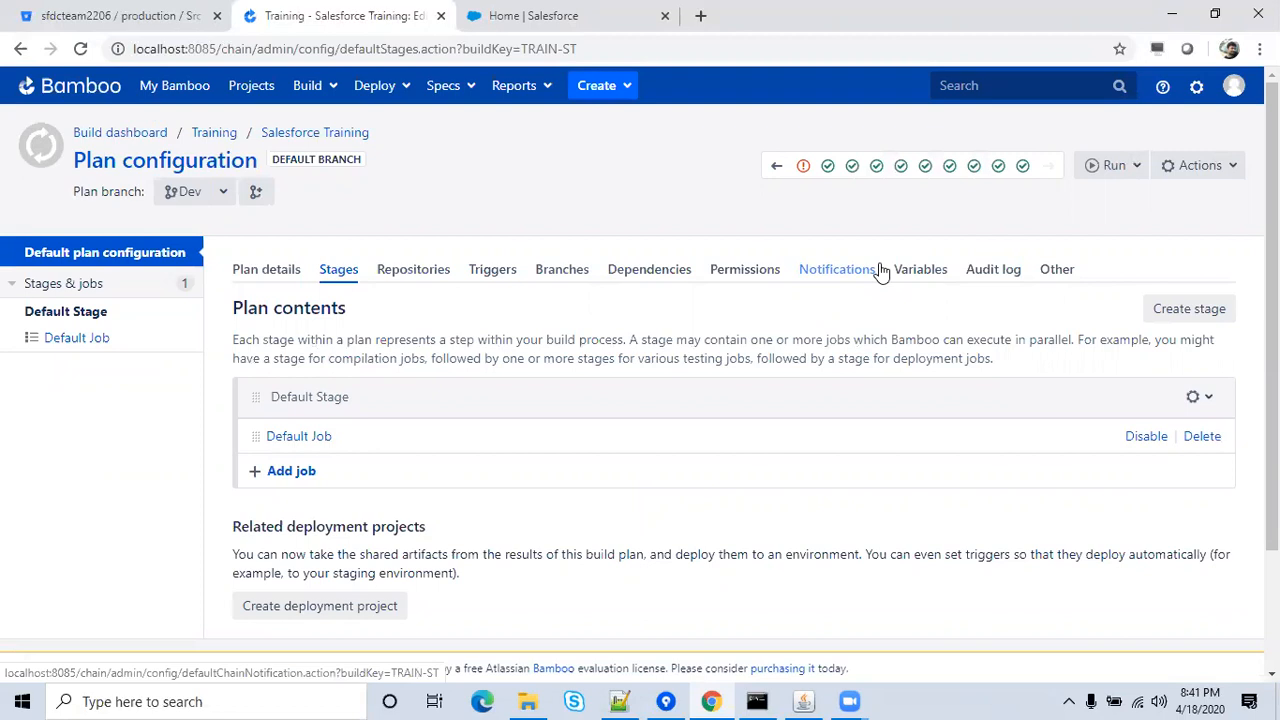
Confirm a third succeeded Salesforce deployment and open the Default Job's Tasks list.
click(593, 31)
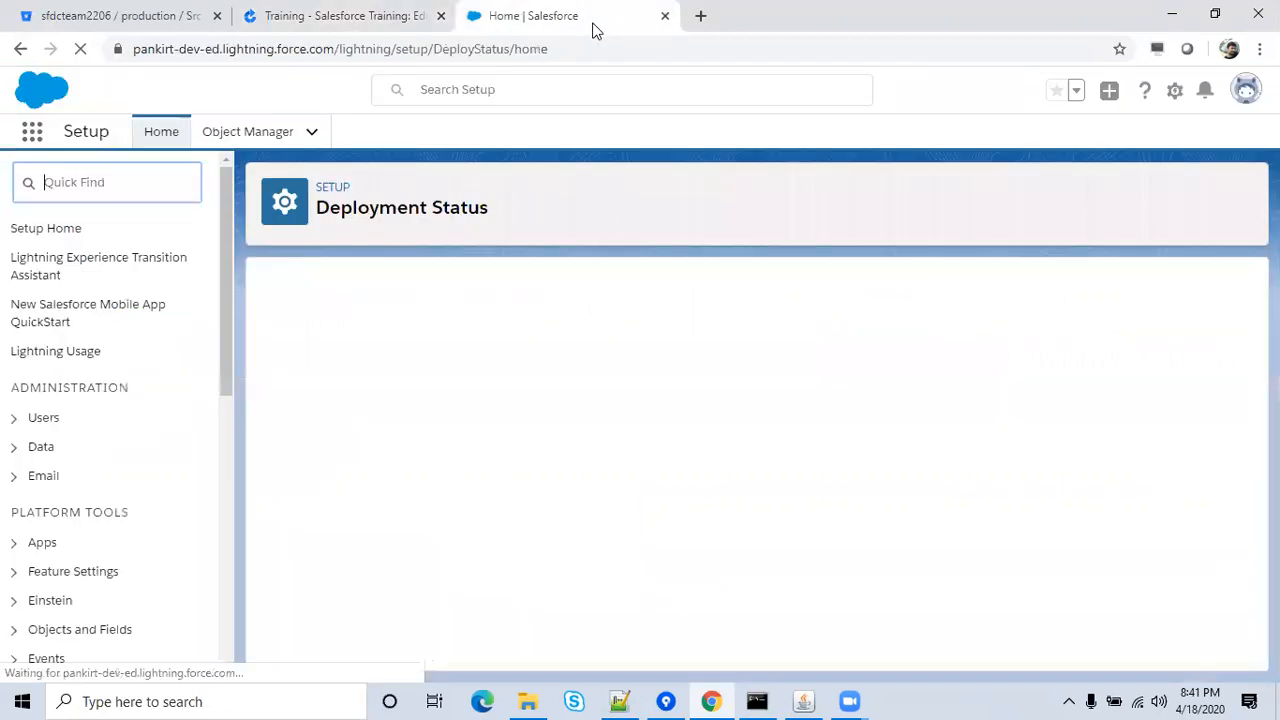
click(408, 10)
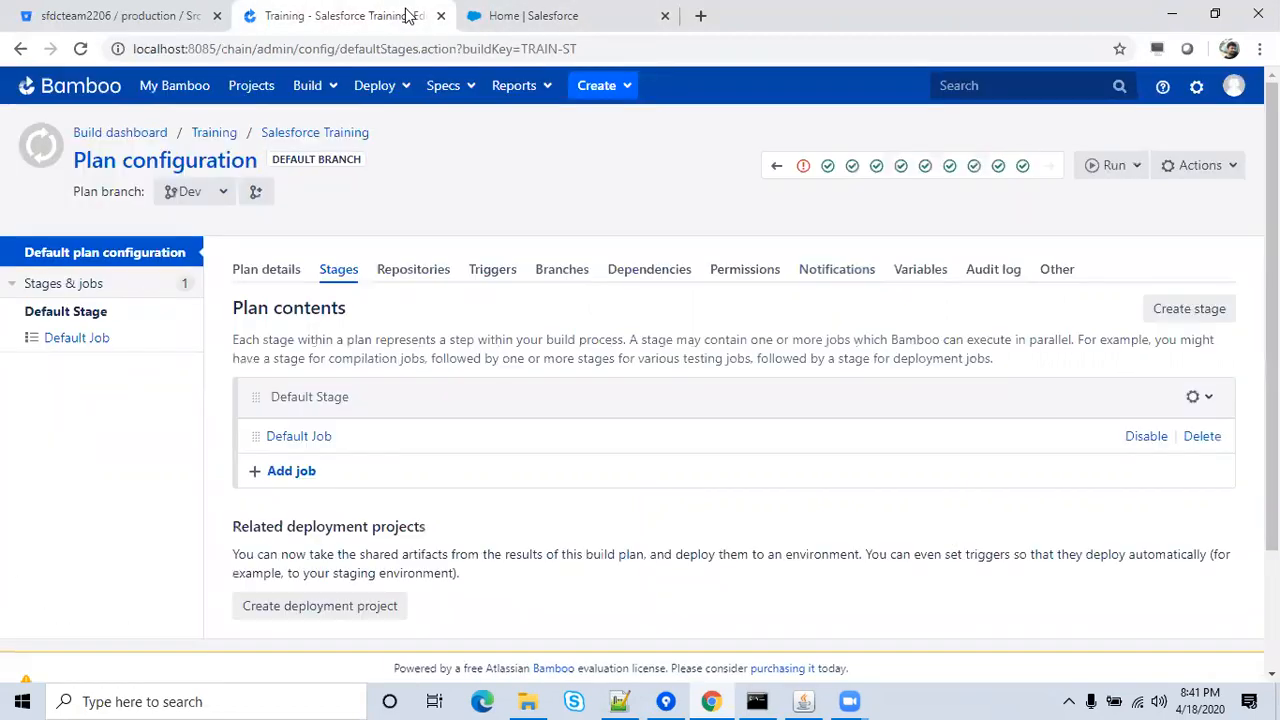
click(605, 19)
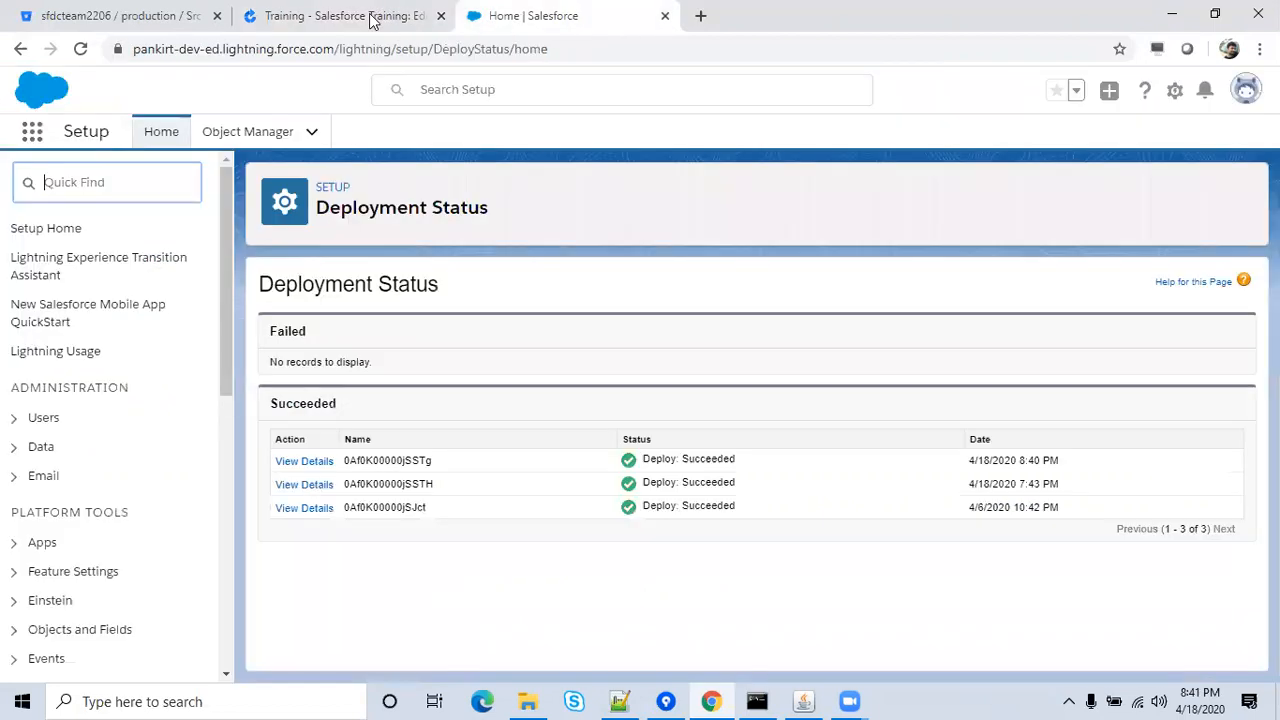
key(ctrl+shift+Tab)
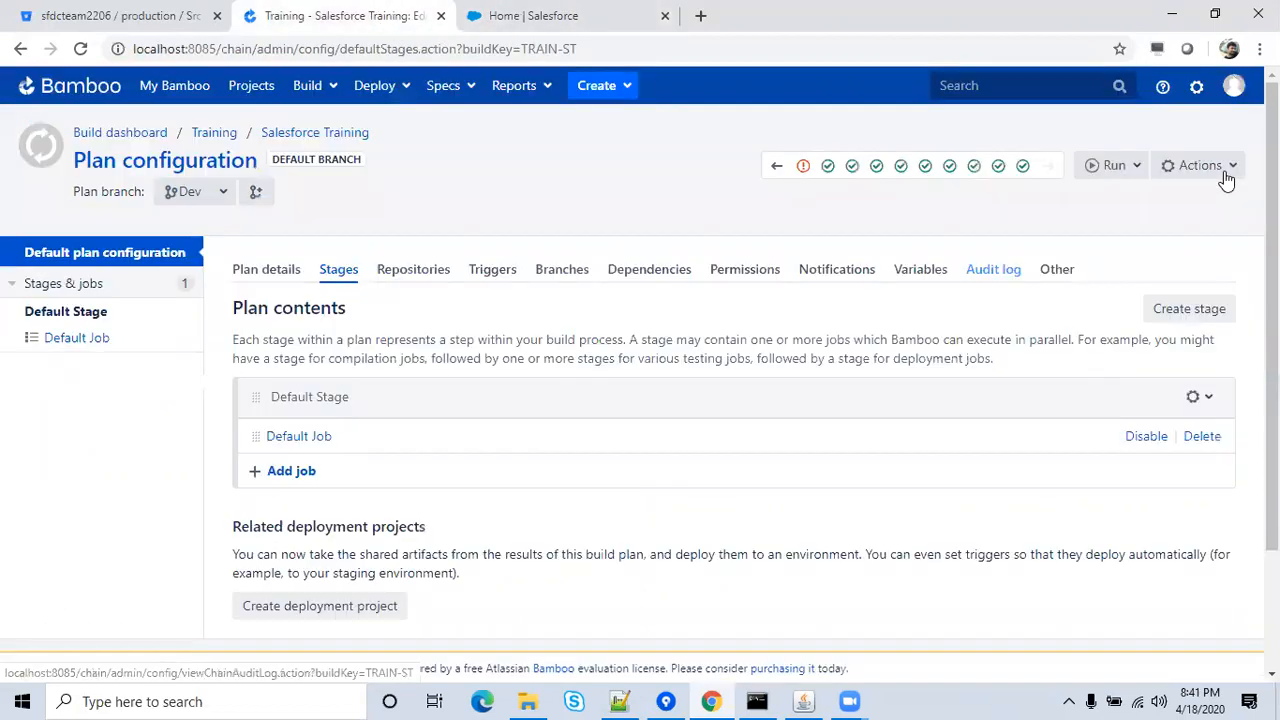
click(1222, 177)
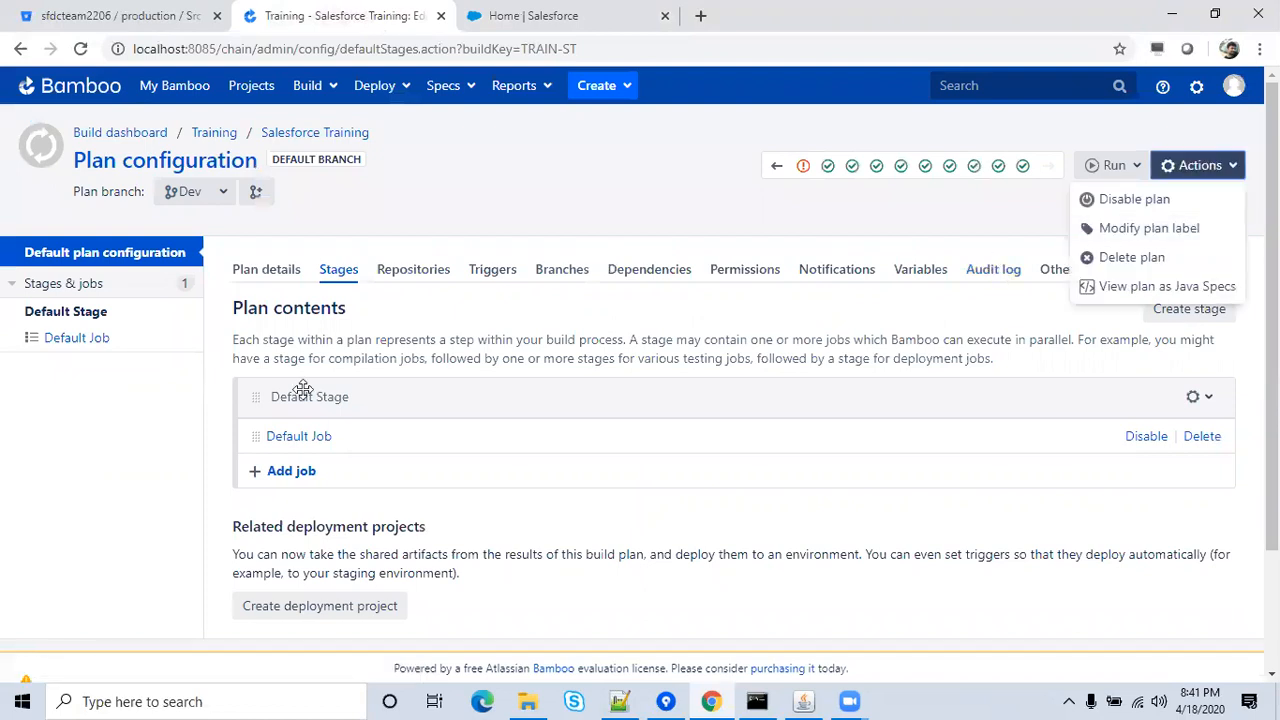
click(287, 440)
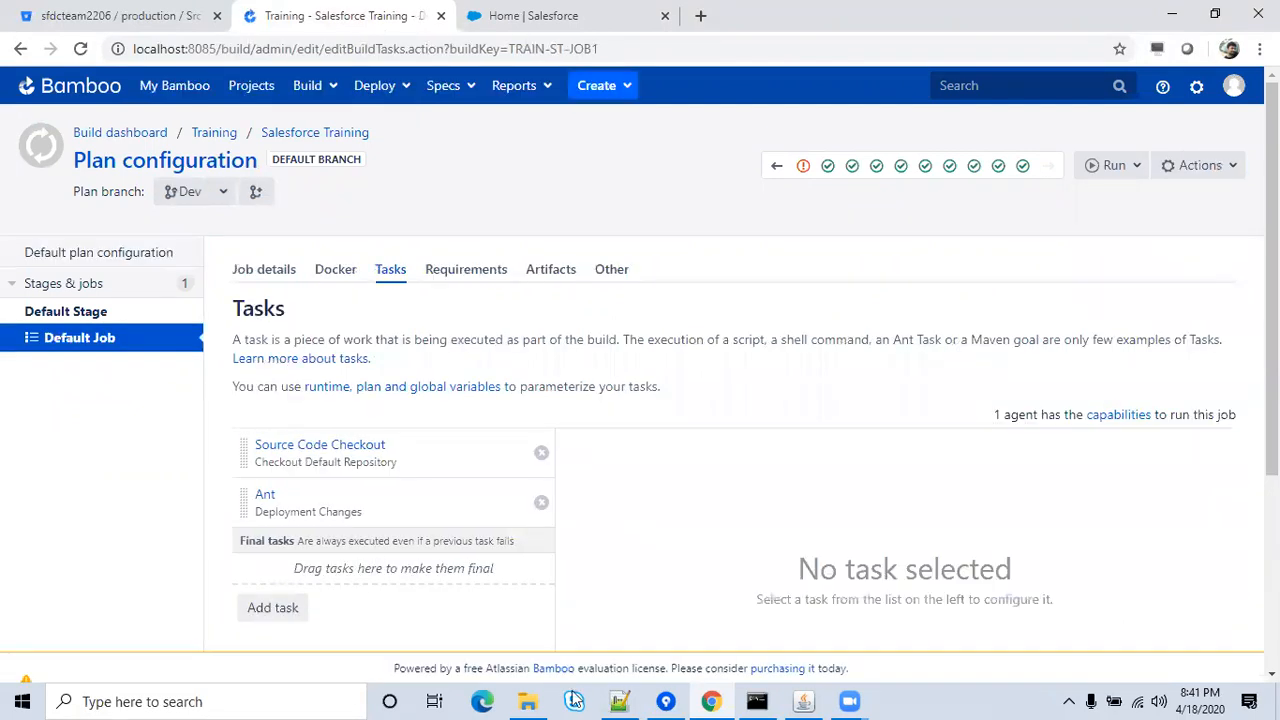
Read the Notepad++ -Dsfdc Ant argument line to its checkOnly parameter, then return to Bamboo.
click(621, 701)
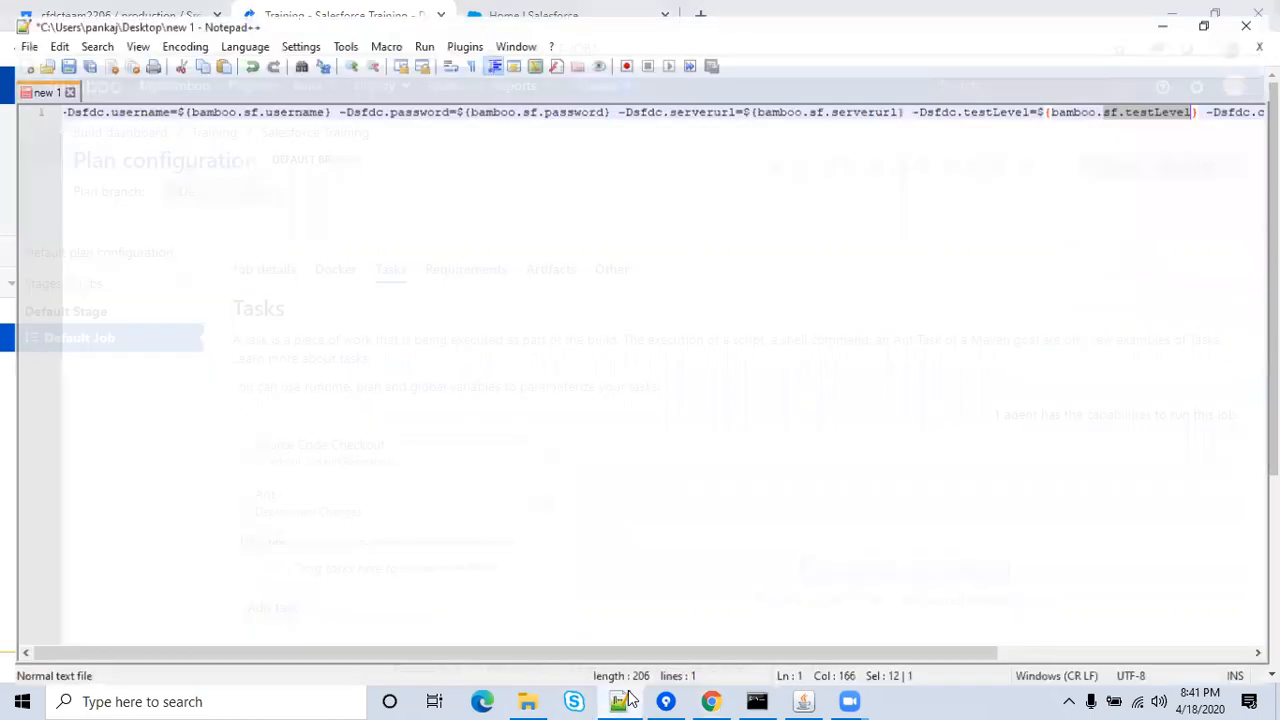
click(1253, 102)
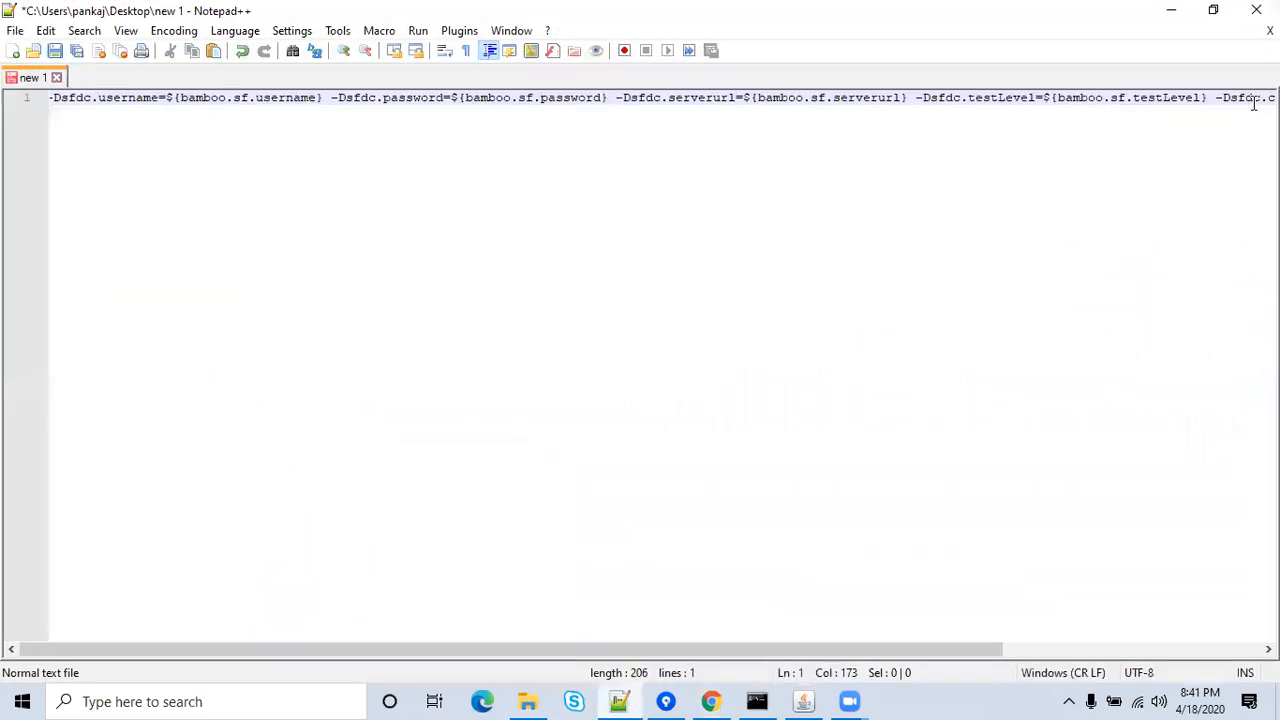
key(End)
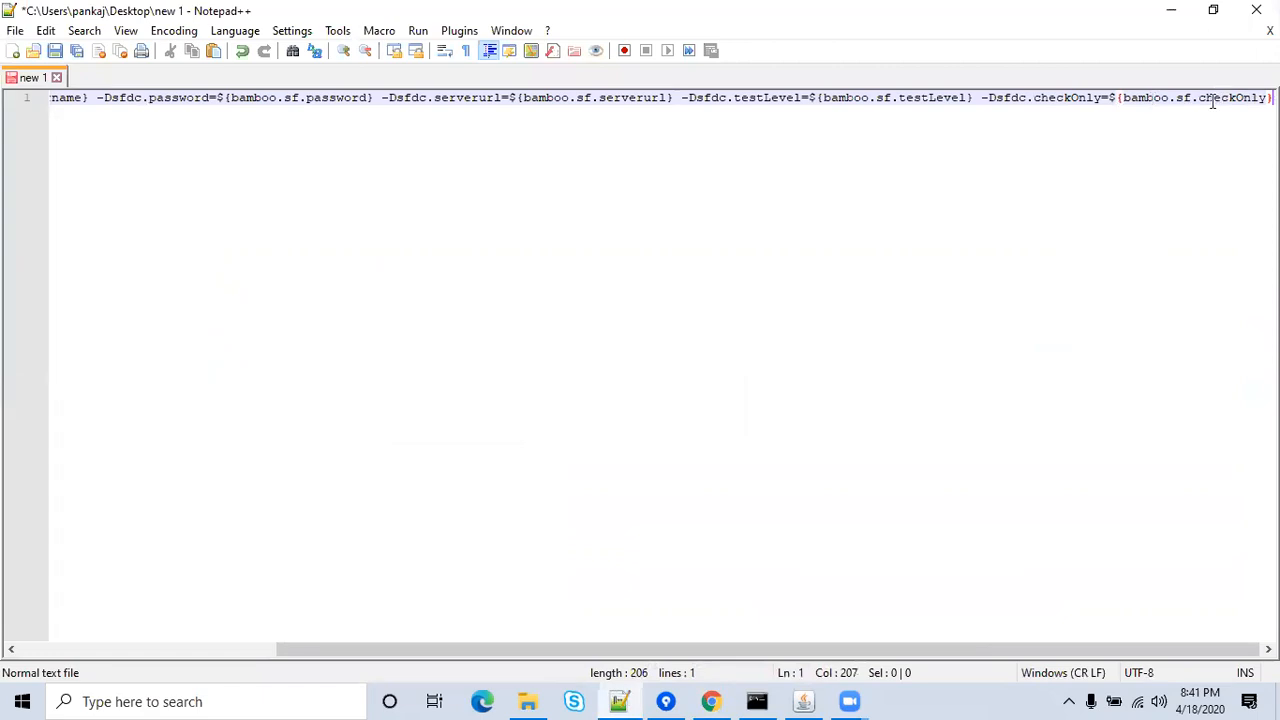
key(alt+Tab)
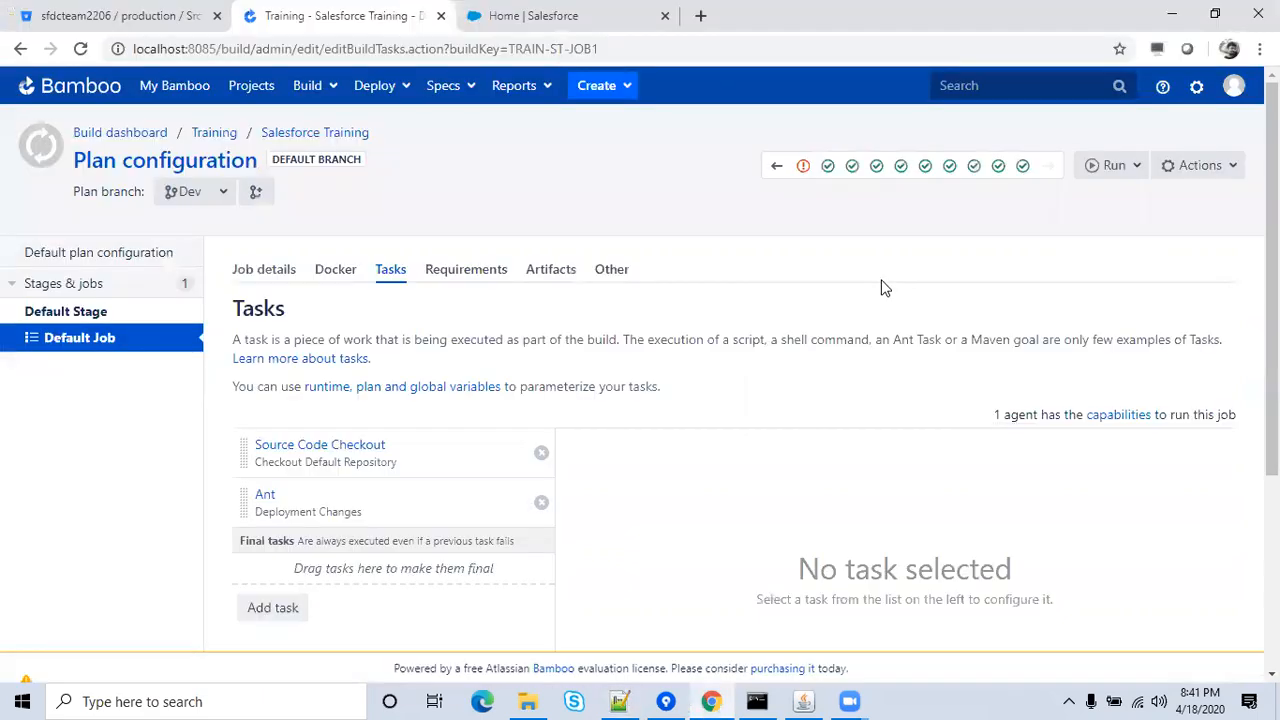
Open the Run customized build dialog and cancel it.
click(1130, 166)
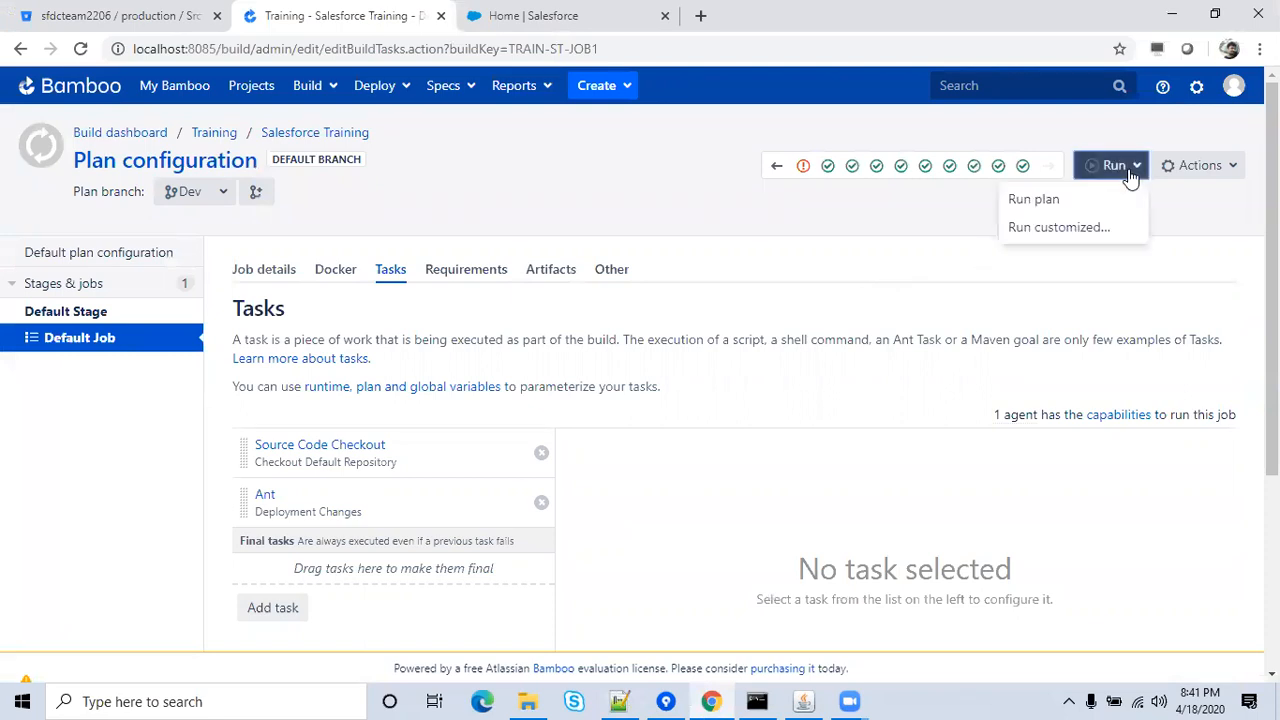
click(1058, 229)
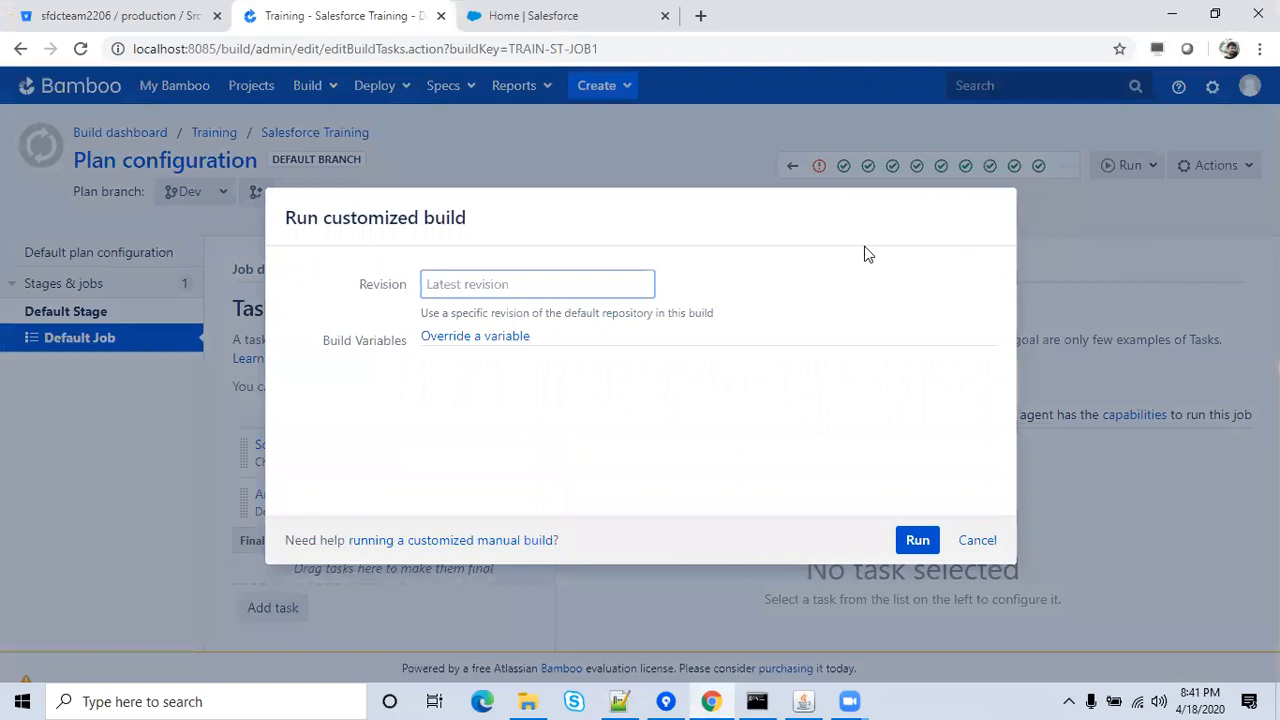
click(978, 540)
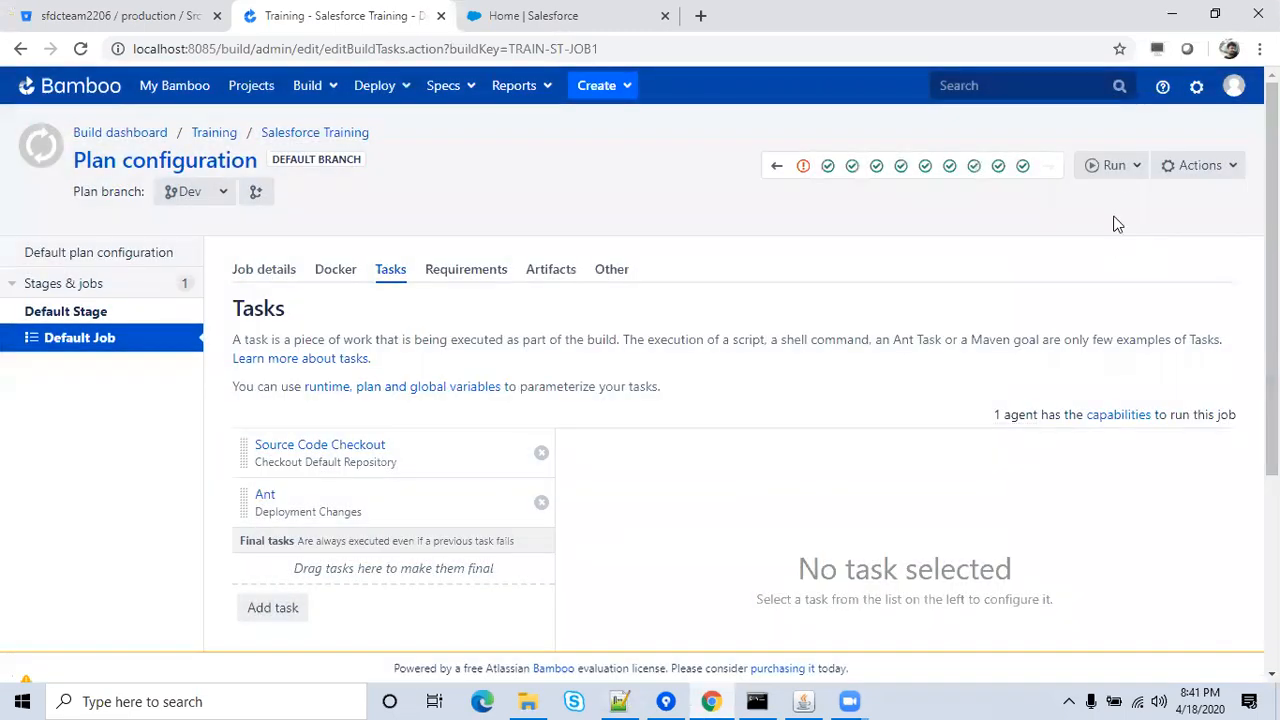
Glance at the Salesforce Deployment Status tab, then close it, leaving Bamboo's Tasks page.
click(567, 15)
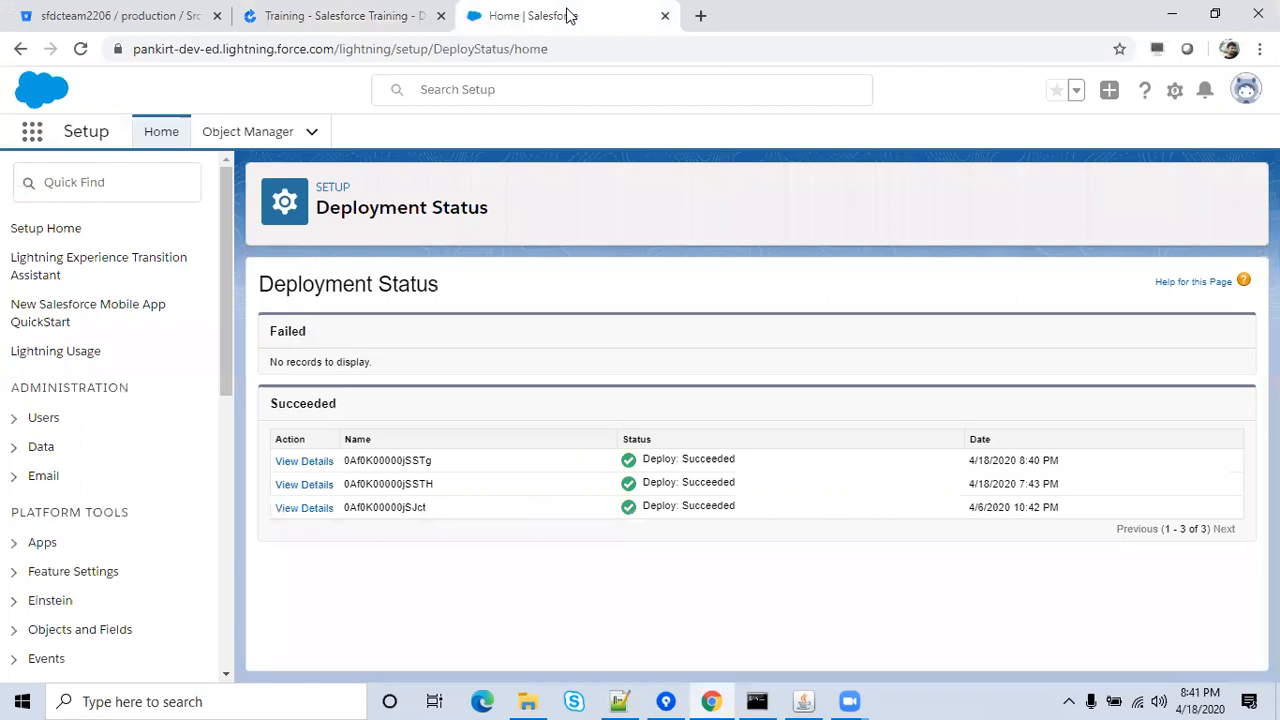
click(376, 10)
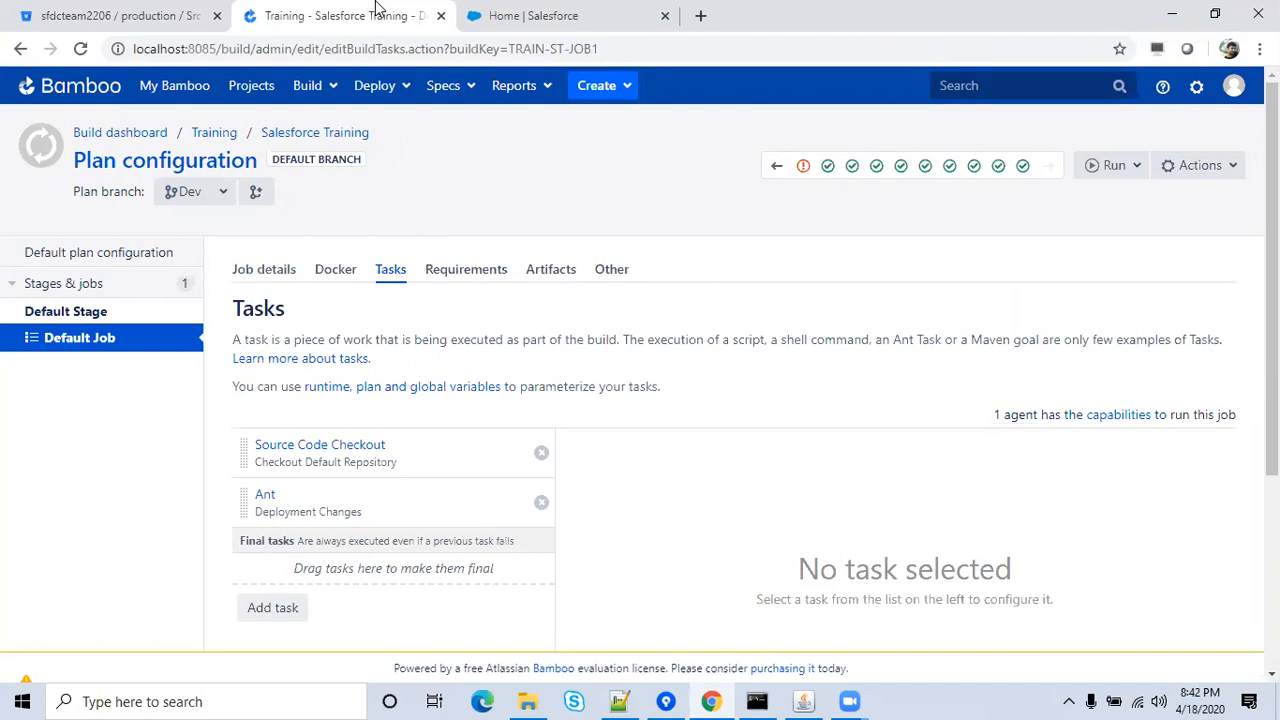
click(560, 12)
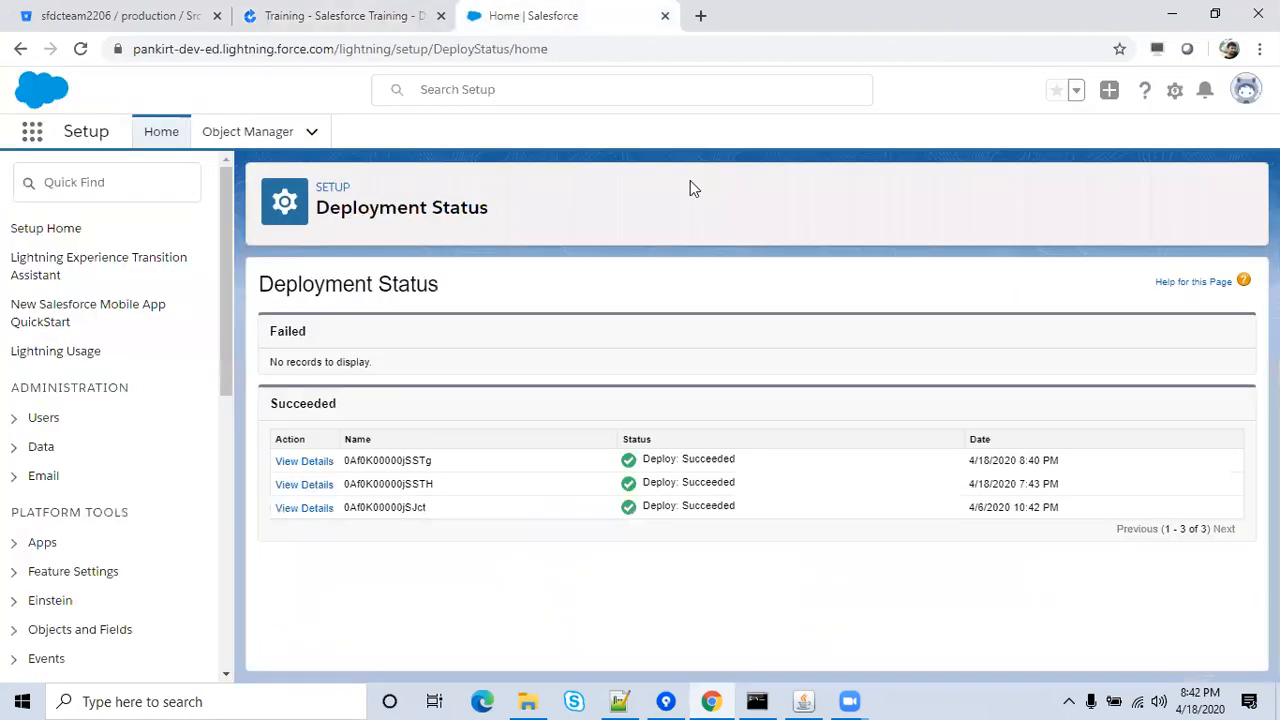
click(398, 16)
click(600, 20)
click(665, 16)
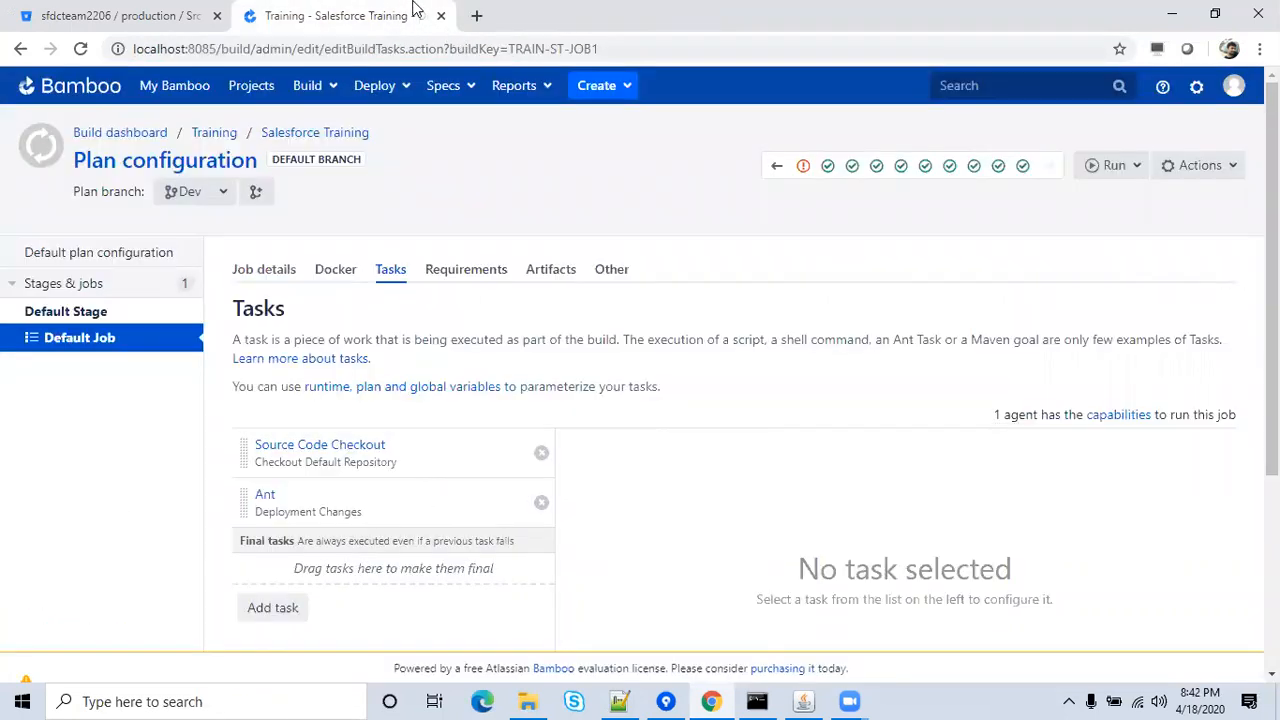
Start a customized build and add an sf.username variable override with the xyz domain.
click(1103, 168)
click(1057, 225)
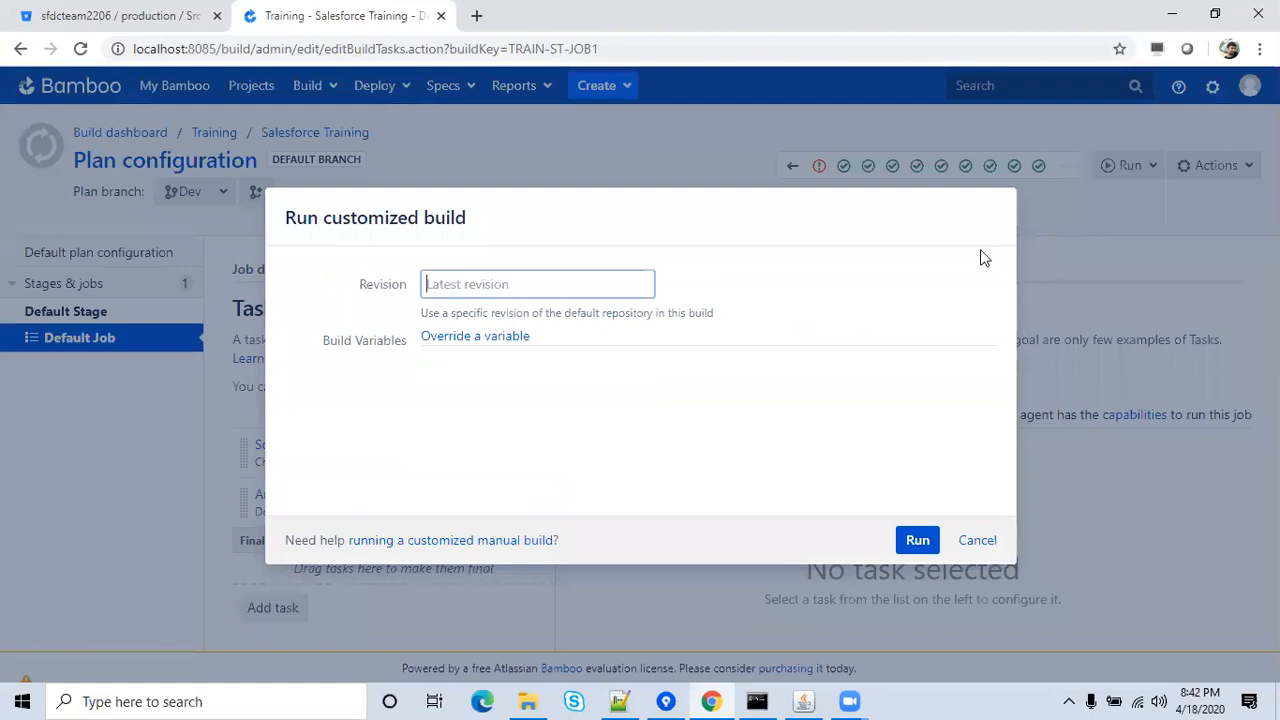
click(494, 338)
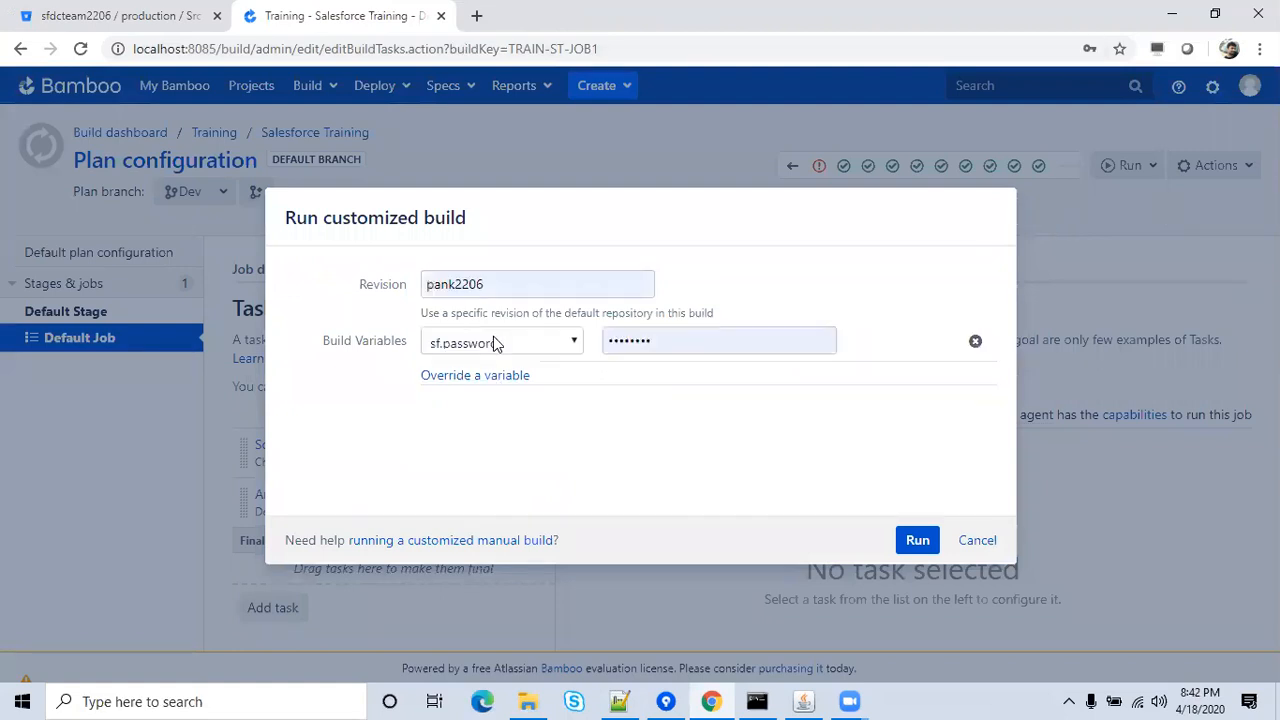
click(556, 345)
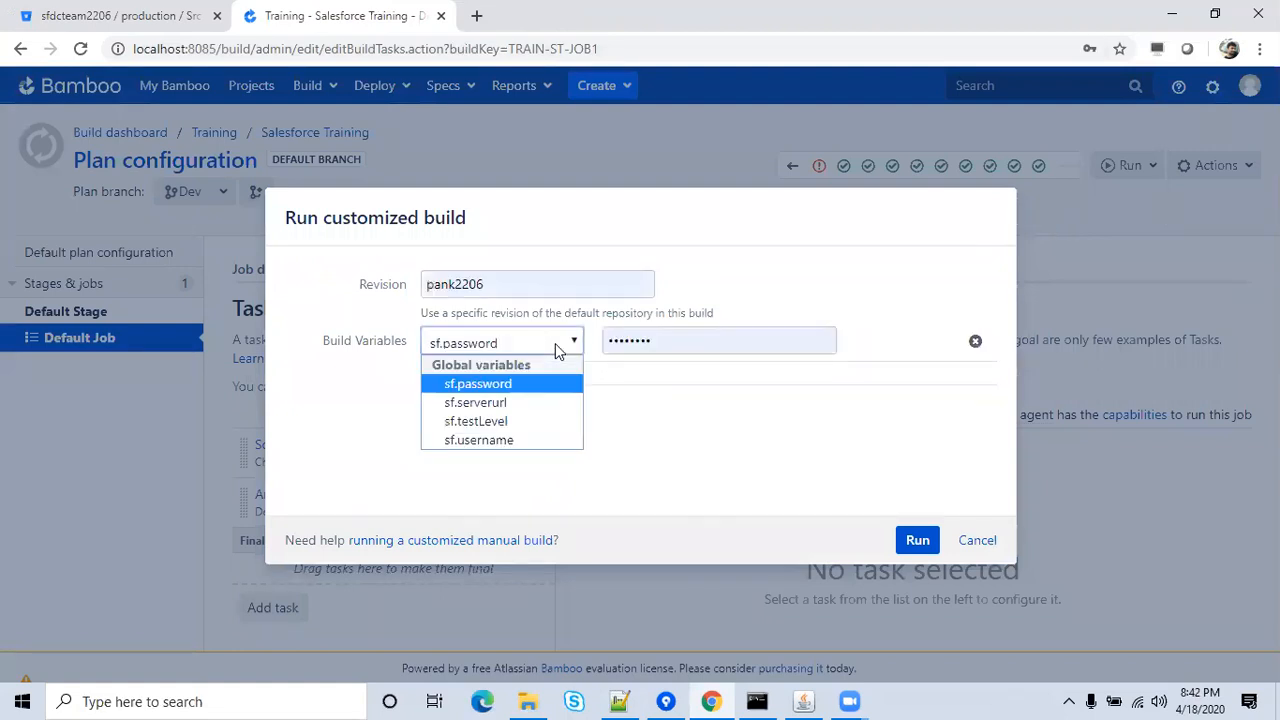
click(518, 443)
click(752, 340)
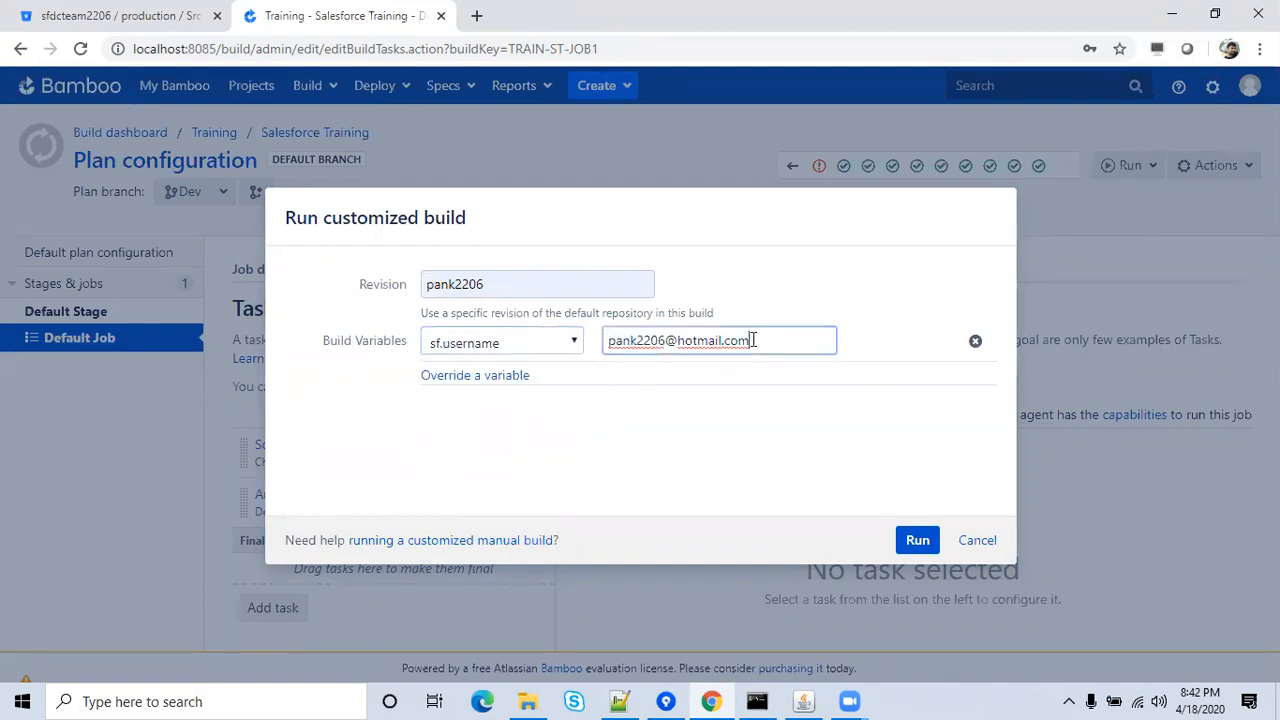
key(Left)
key(Left)
key(Left)
key(Left)
key(BackSpace)
key(BackSpace)
key(BackSpace)
key(BackSpace)
key(BackSpace)
key(BackSpace)
key(BackSpace)
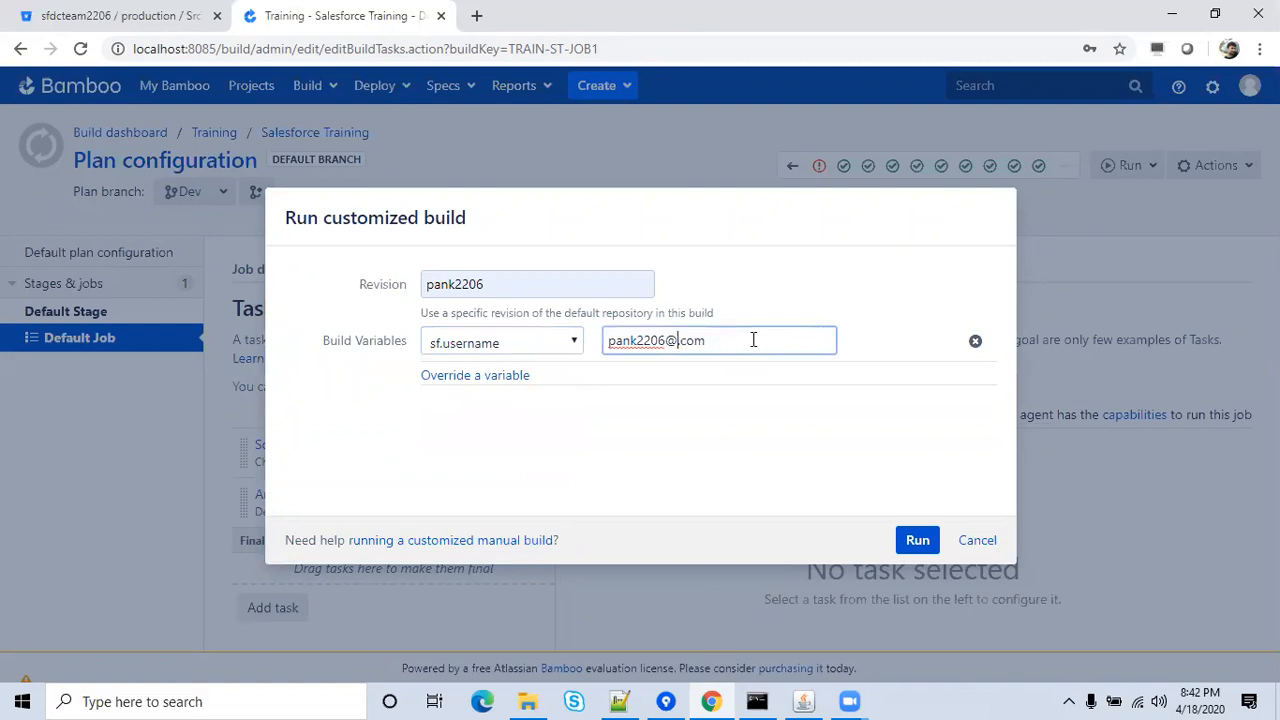
text(xyz)
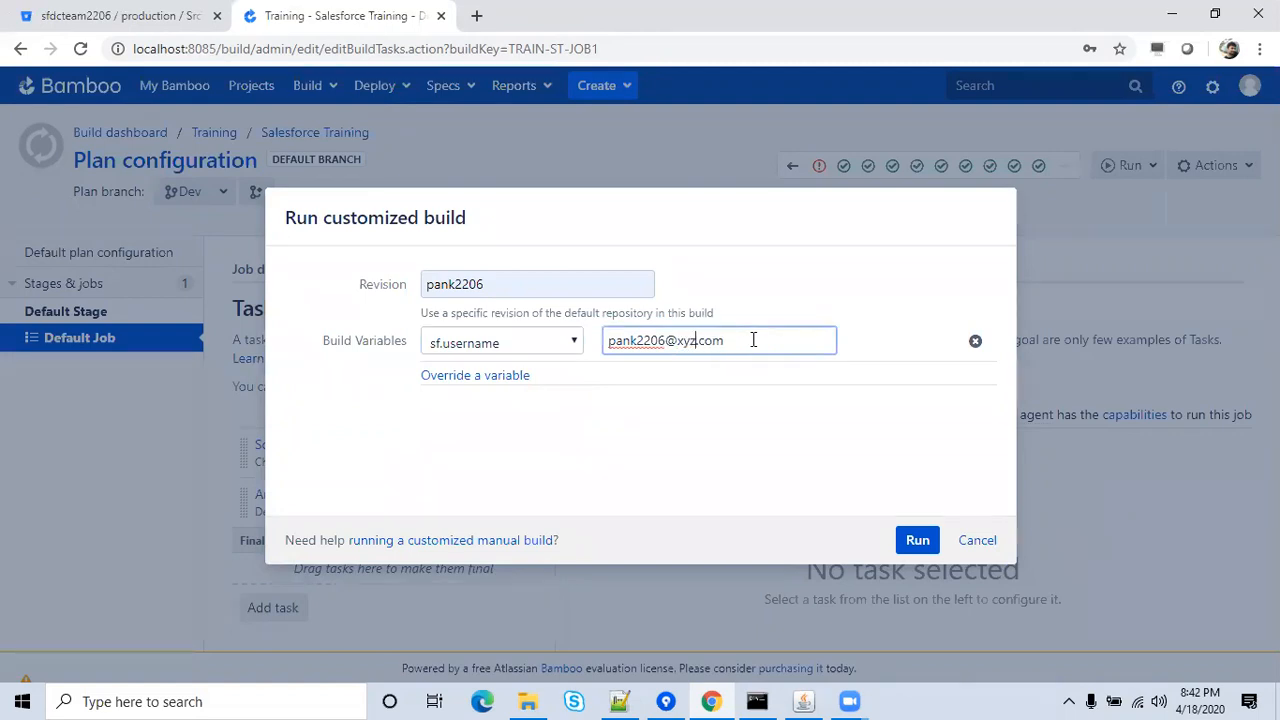
click(747, 462)
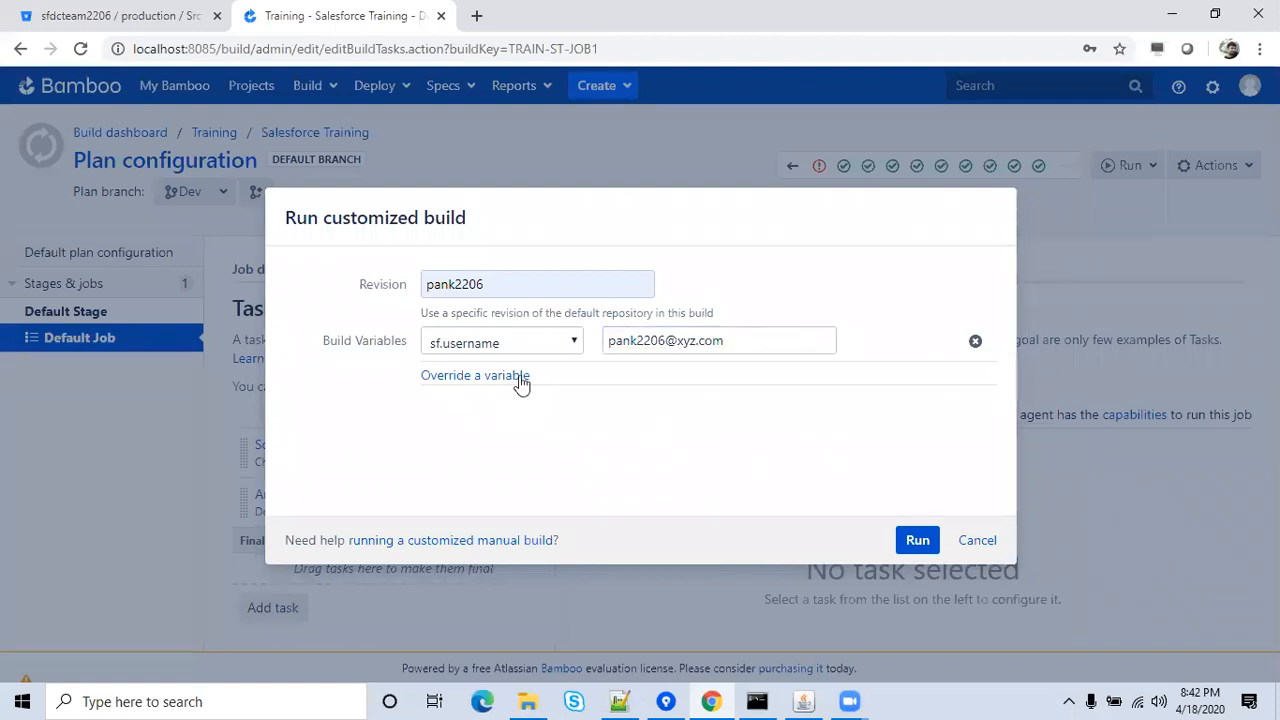
Add an sf.password override with the password and clear the wrongly autofilled username.
click(520, 378)
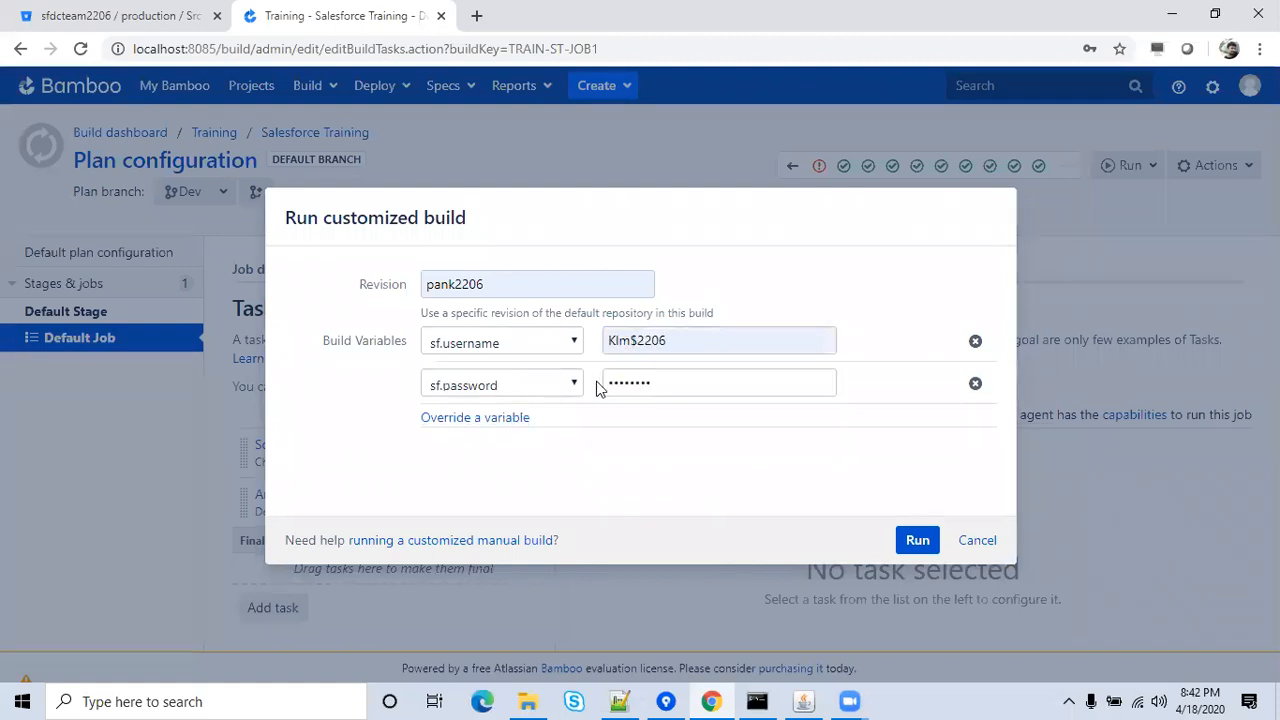
click(676, 382)
key(BackSpace)
key(BackSpace)
key(BackSpace)
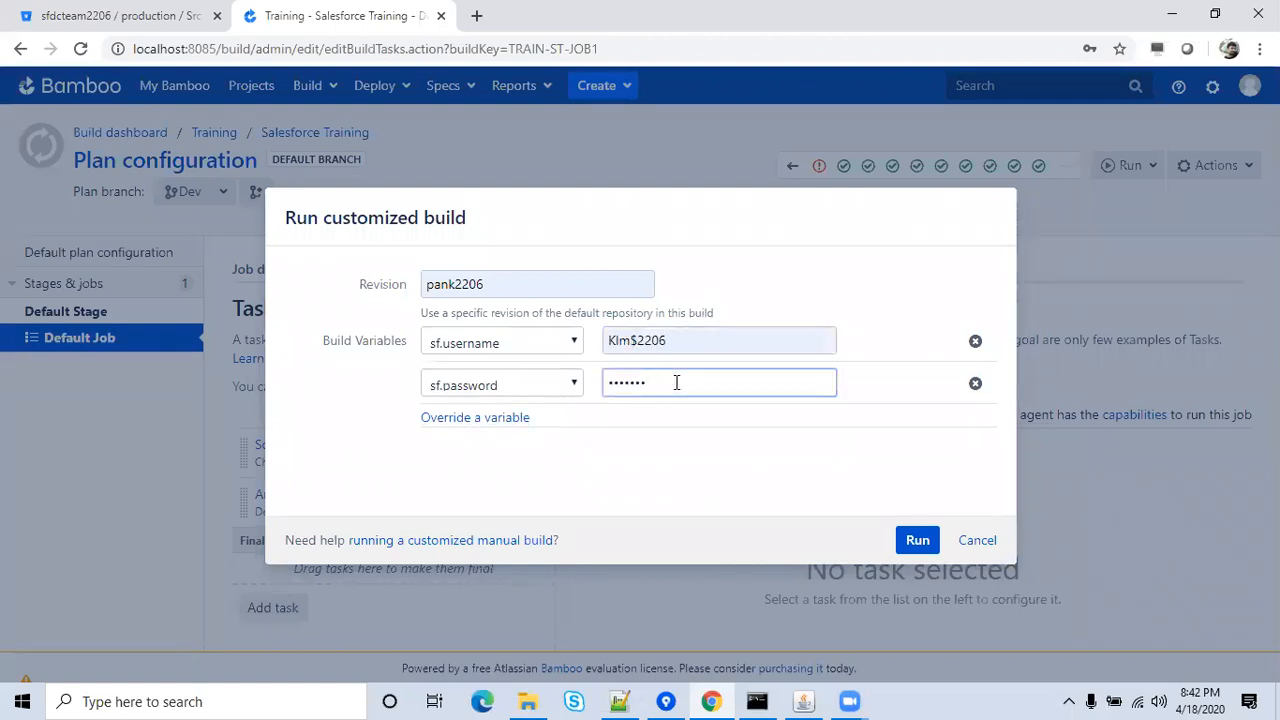
key(BackSpace)
key(BackSpace)
key(BackSpace)
key(BackSpace)
key(BackSpace)
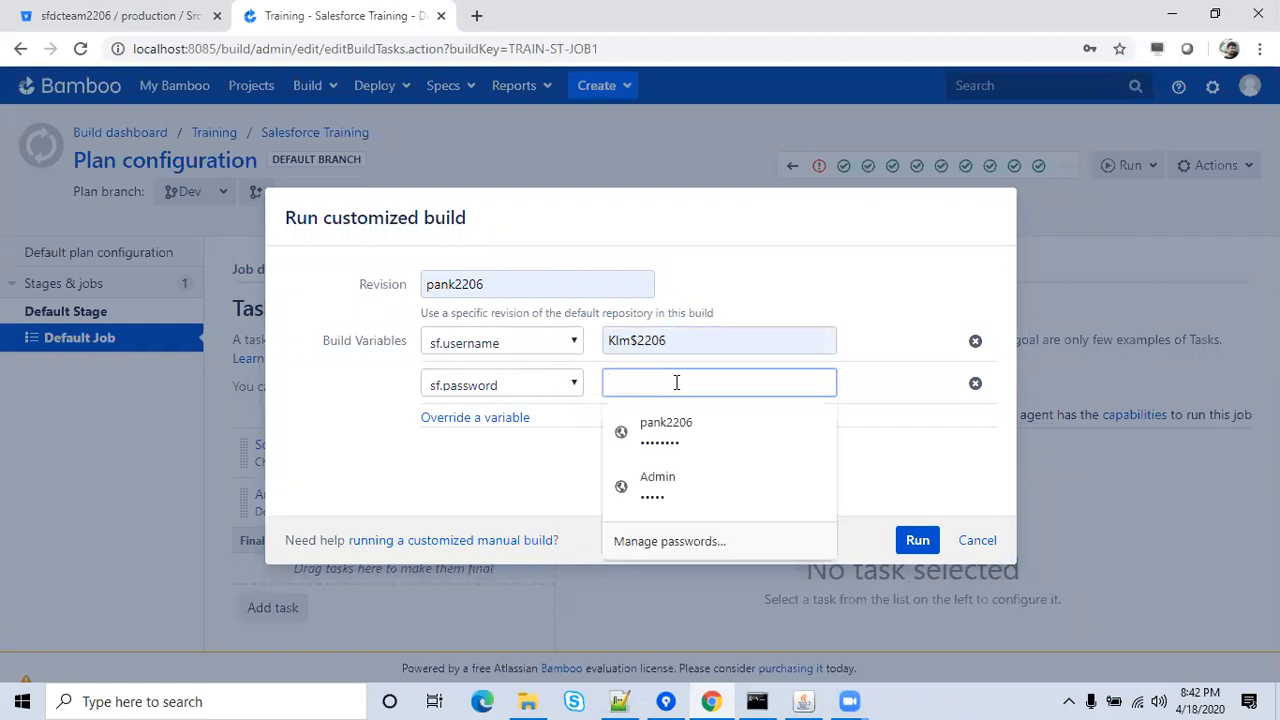
text(•••)
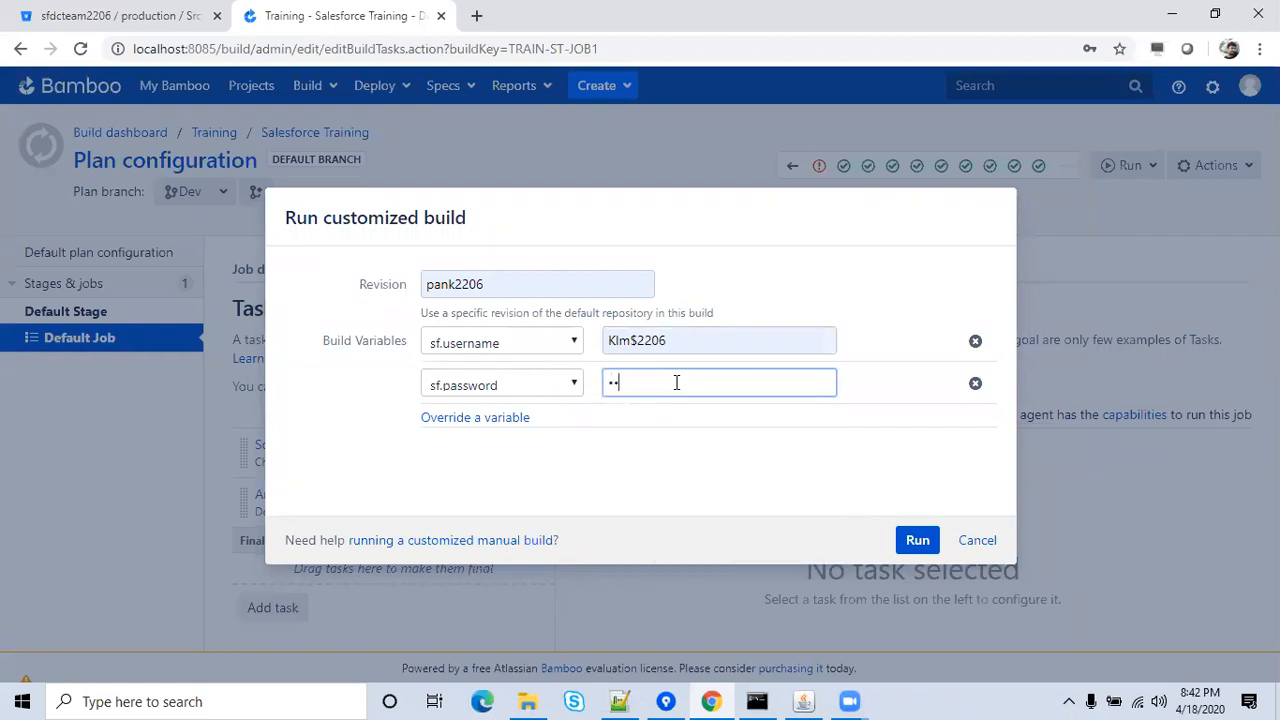
text(•••••)
click(766, 480)
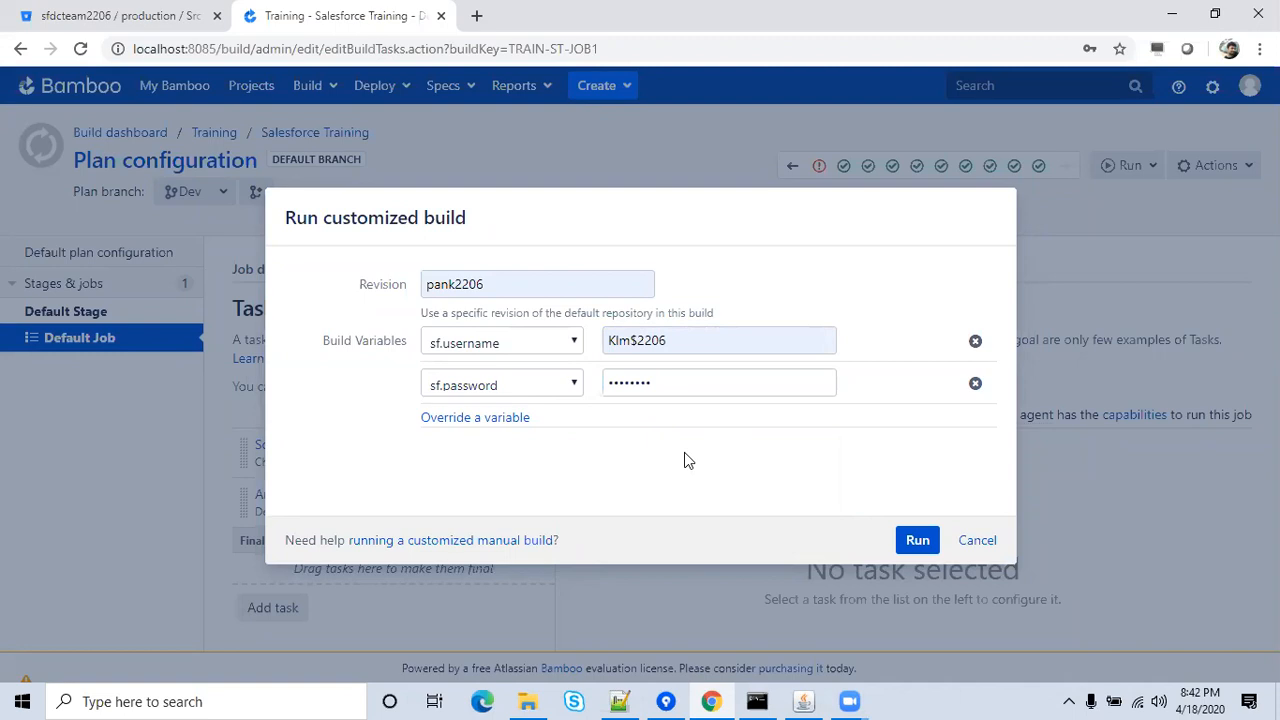
click(719, 344)
key(BackSpace)
key(BackSpace)
key(BackSpace)
key(BackSpace)
key(BackSpace)
key(BackSpace)
key(BackSpace)
key(BackSpace)
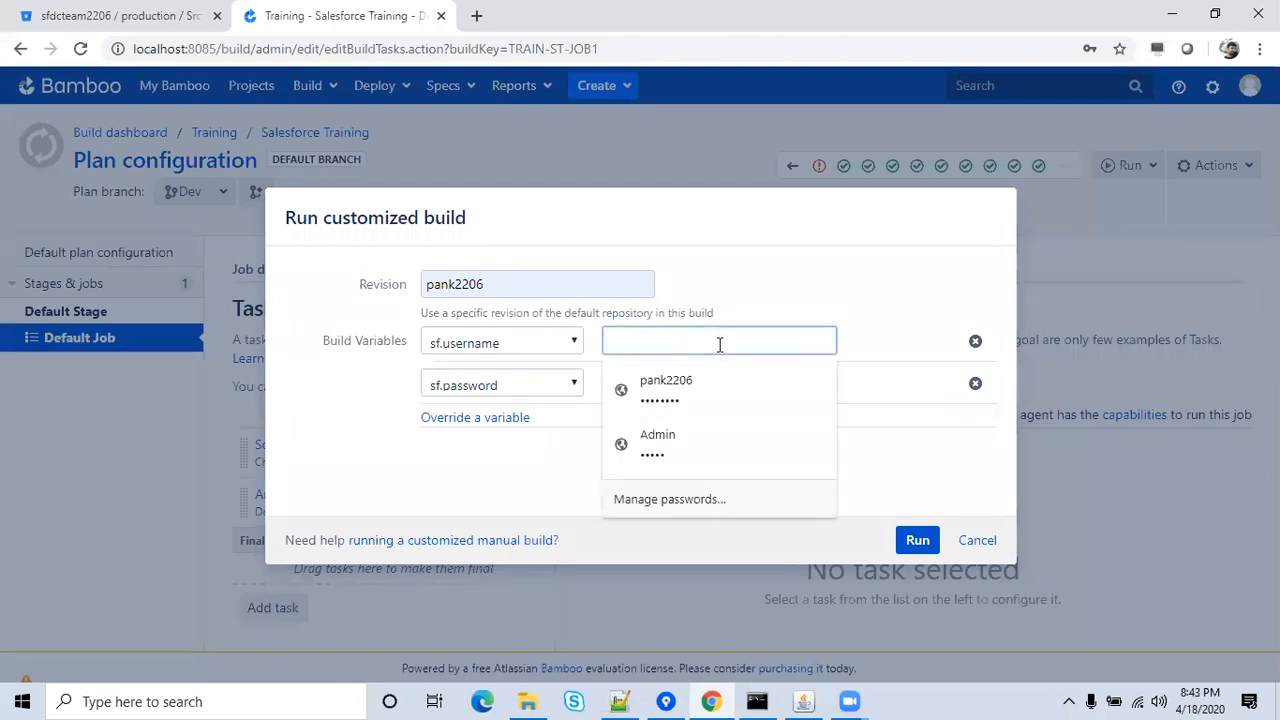
Set revision to New Build, enter the login e-mail for sf.username, and retype the password.
click(601, 284)
key(BackSpace)
key(BackSpace)
key(BackSpace)
key(BackSpace)
key(BackSpace)
key(BackSpace)
key(BackSpace)
key(BackSpace)
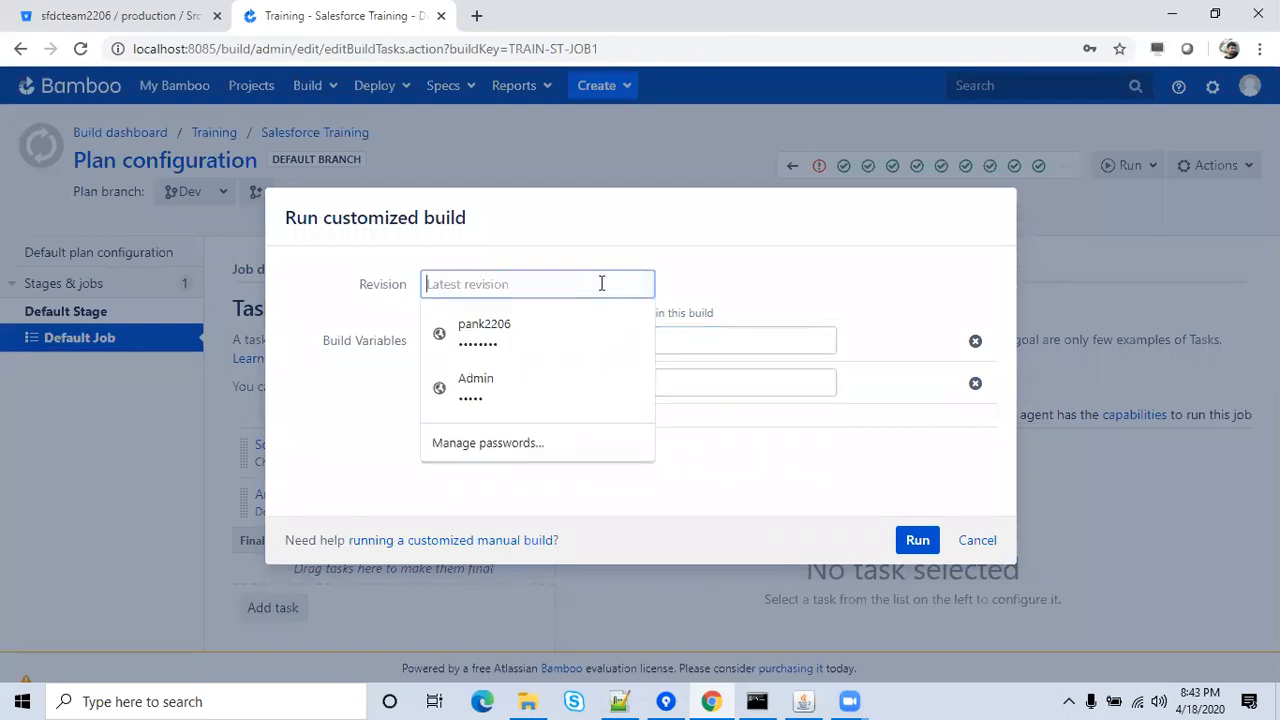
text(N)
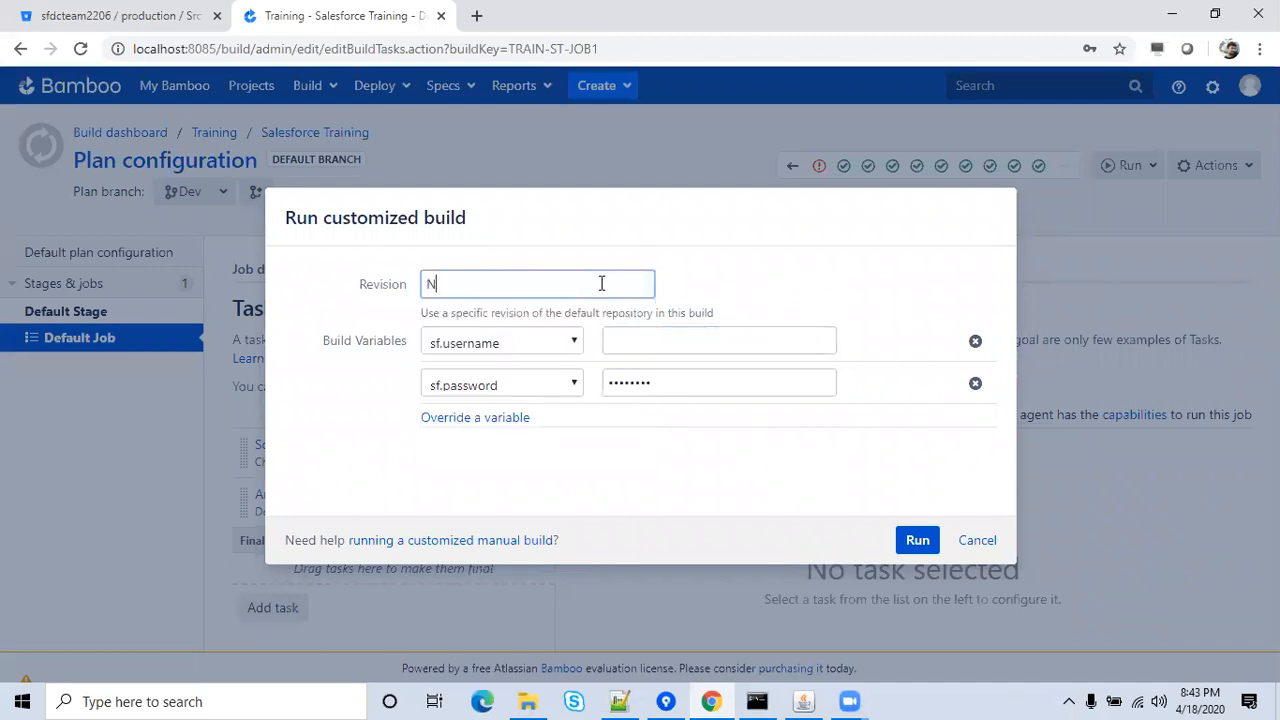
text(ew Build)
click(686, 343)
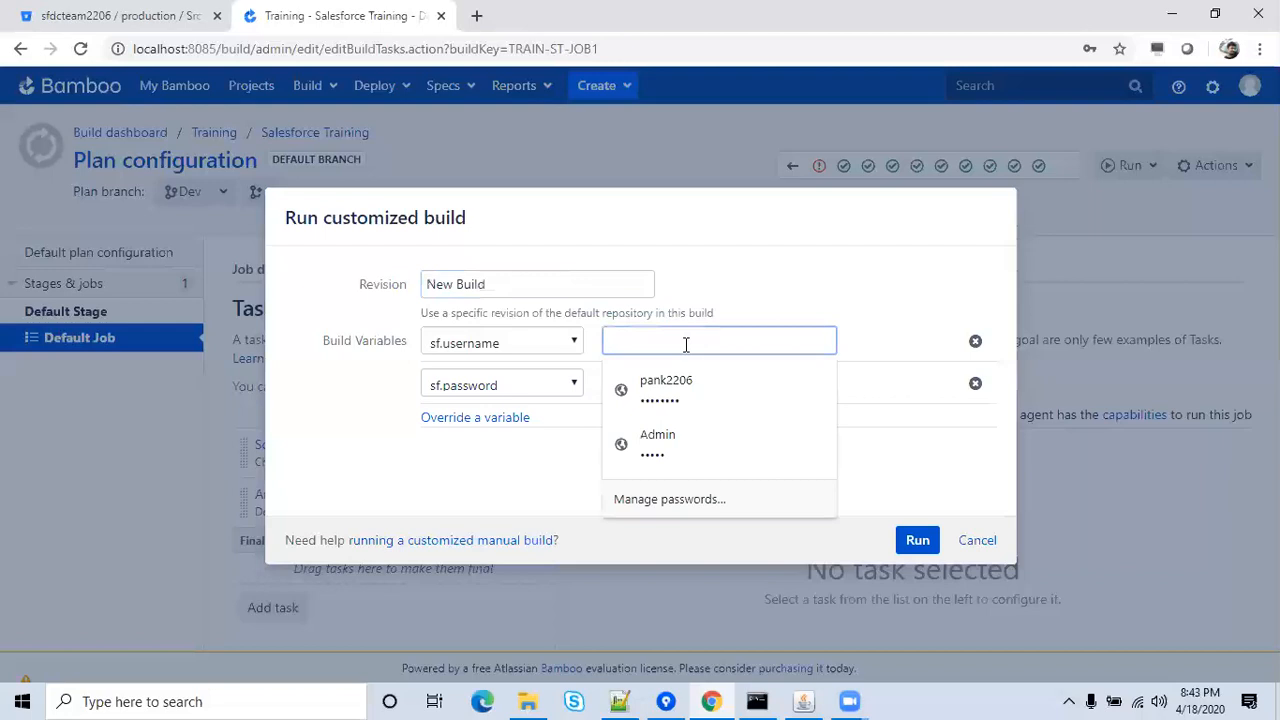
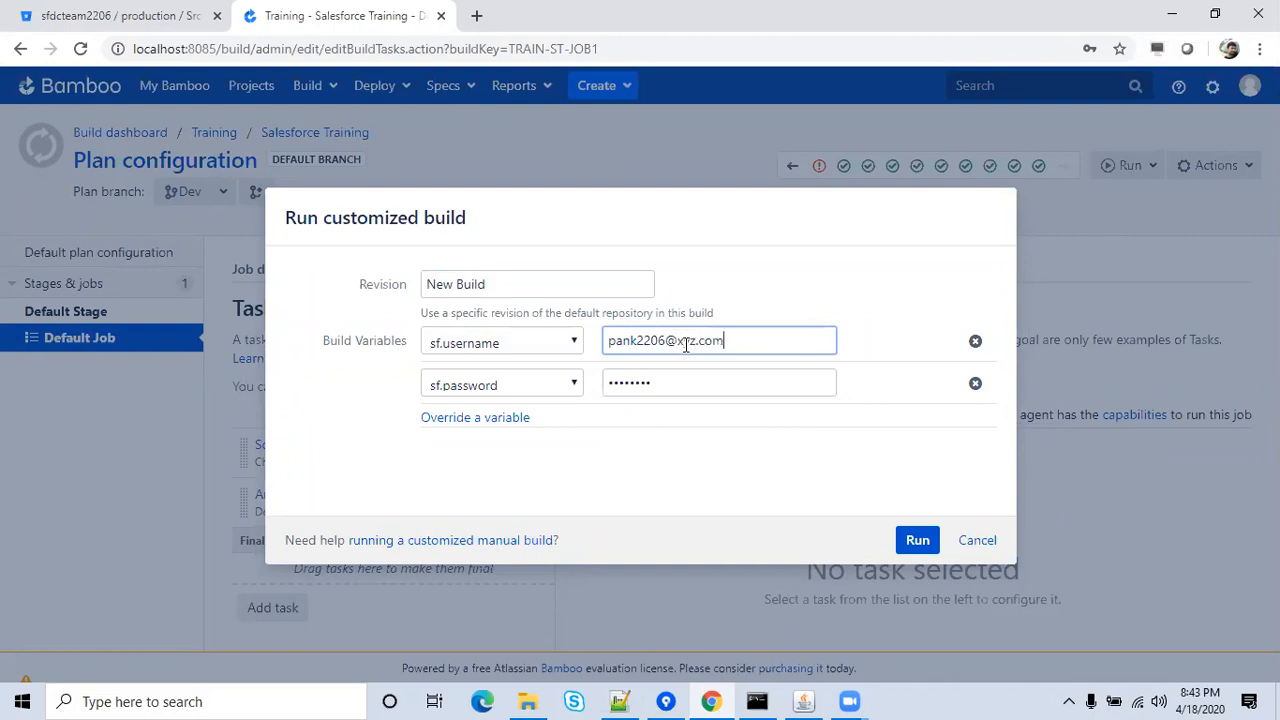
click(678, 373)
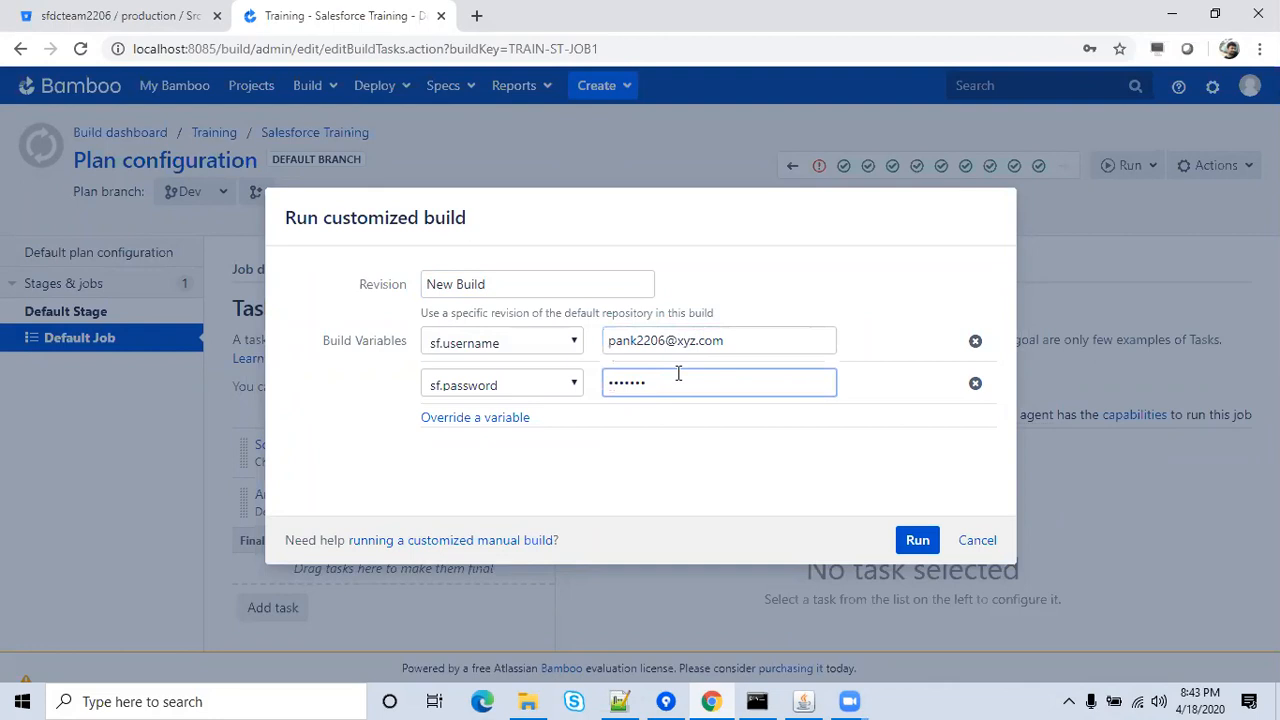
key(ctrl+a)
key(BackSpace)
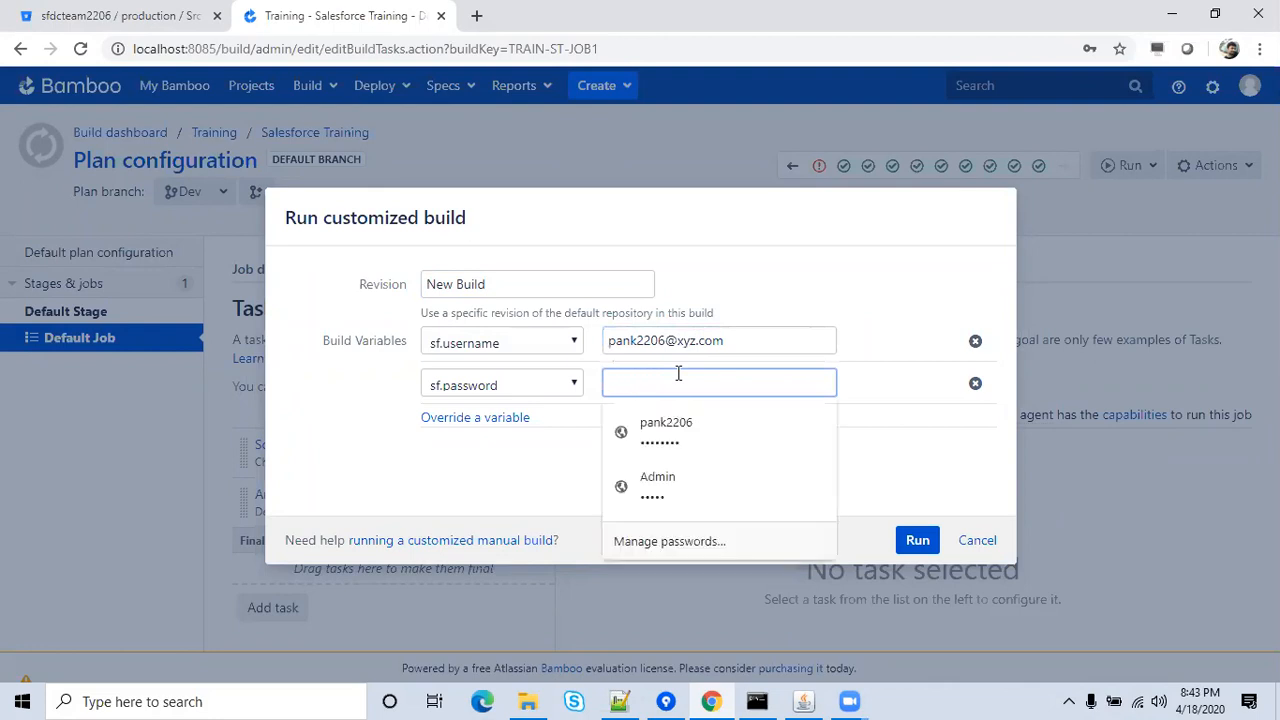
text(•••)
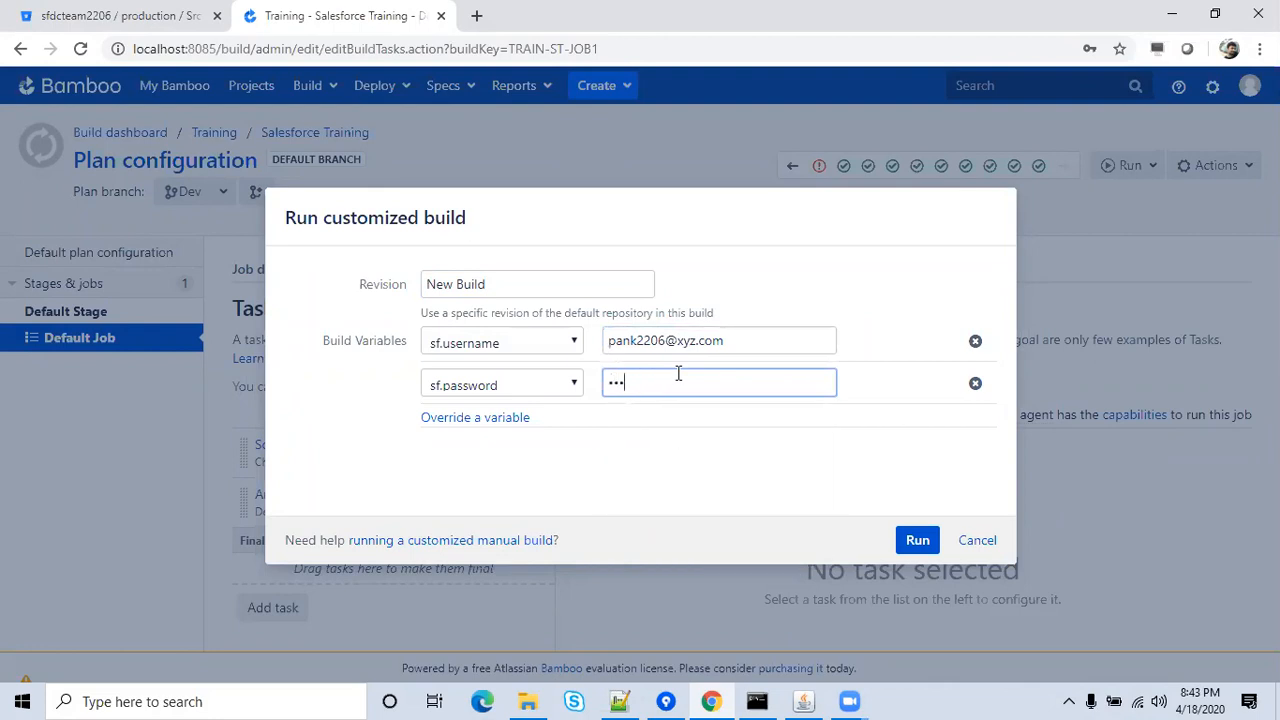
text(•••••)
click(730, 477)
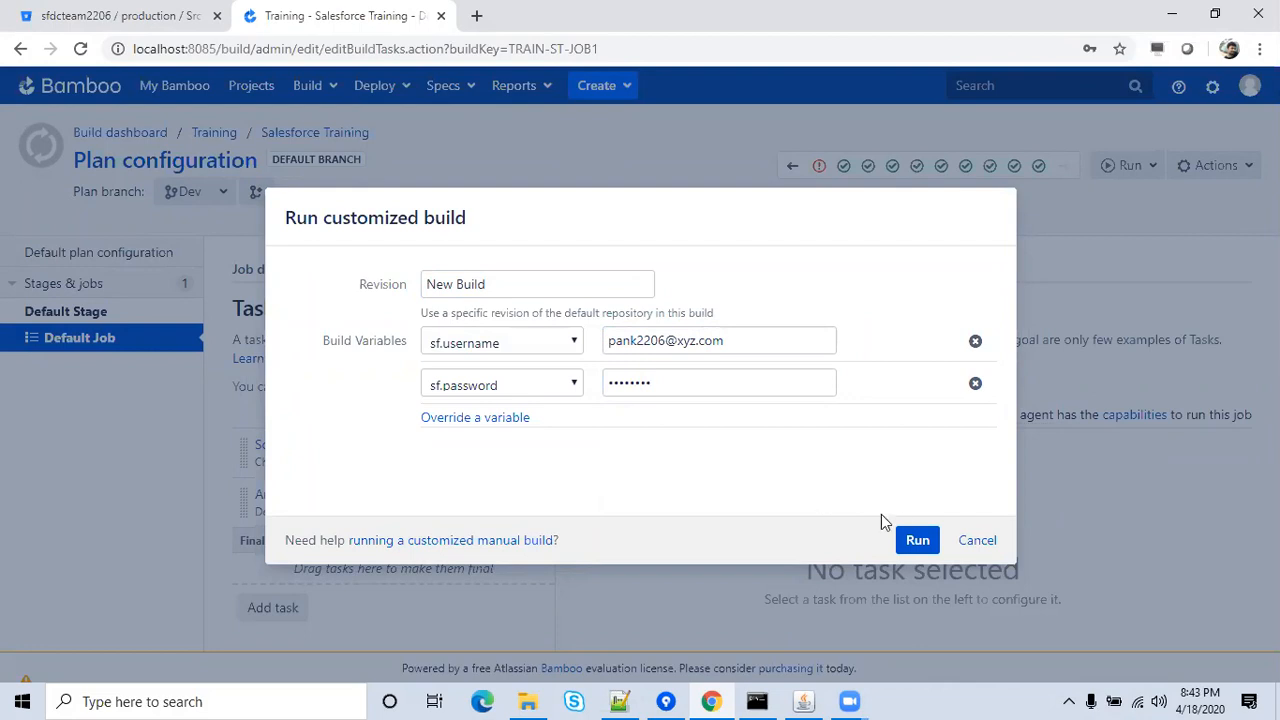
Run custom build #13 and open the Salesforce login page in a new tab.
click(915, 541)
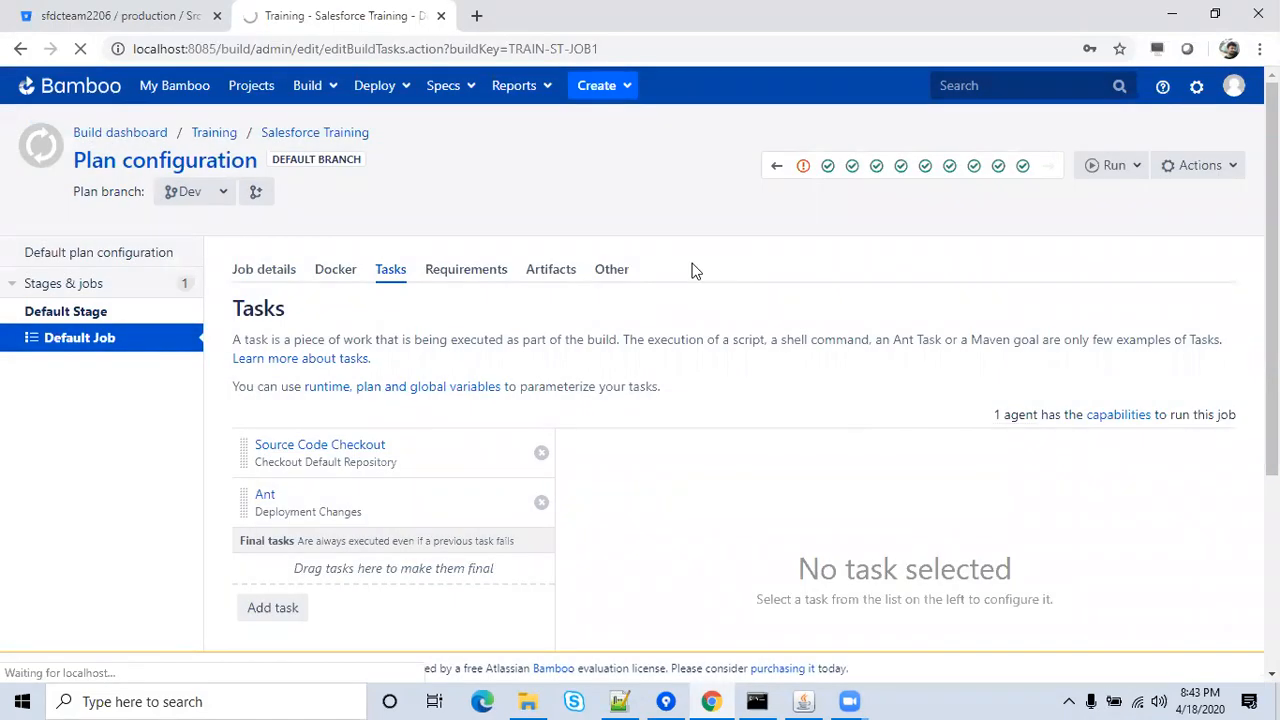
click(477, 16)
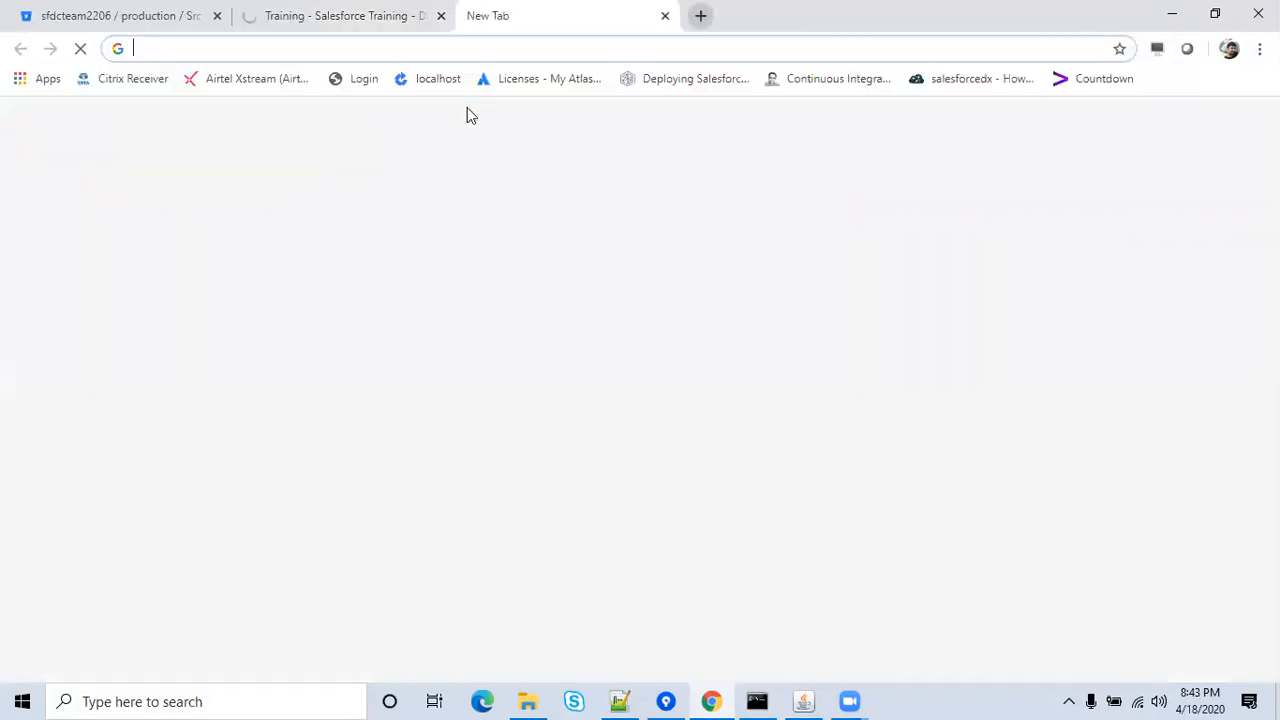
text(login)
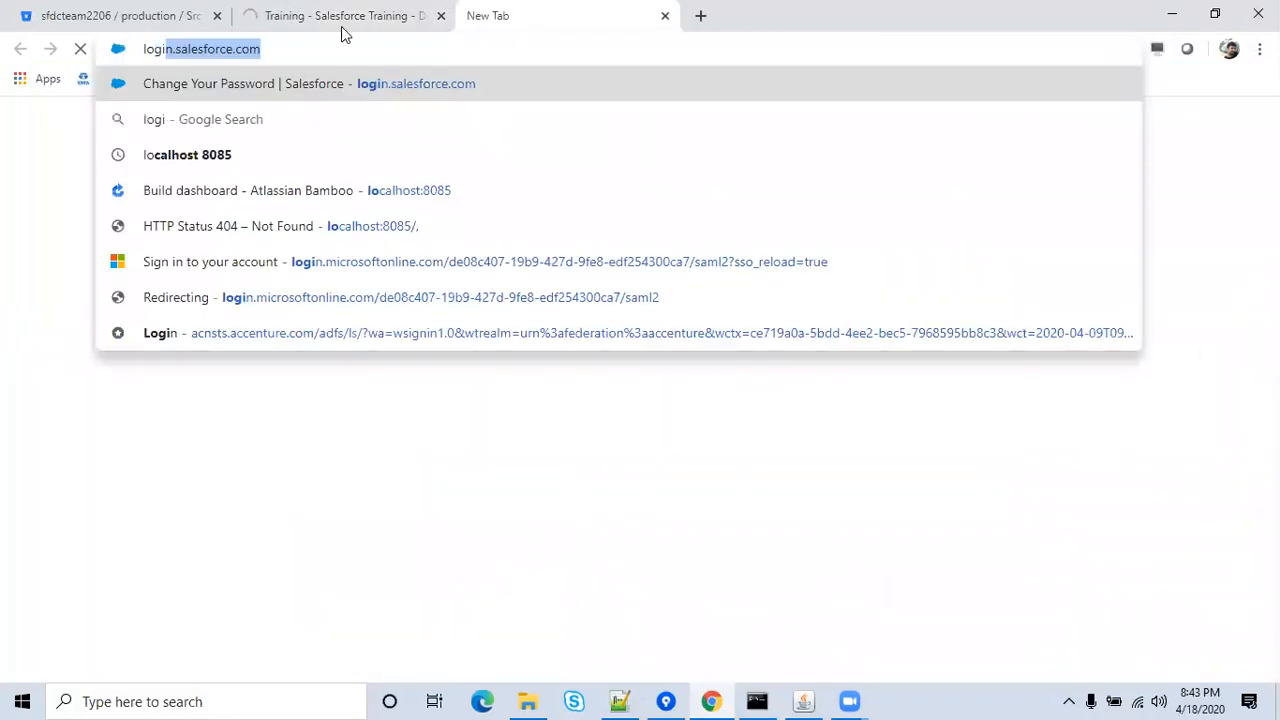
key(End)
key(Return)
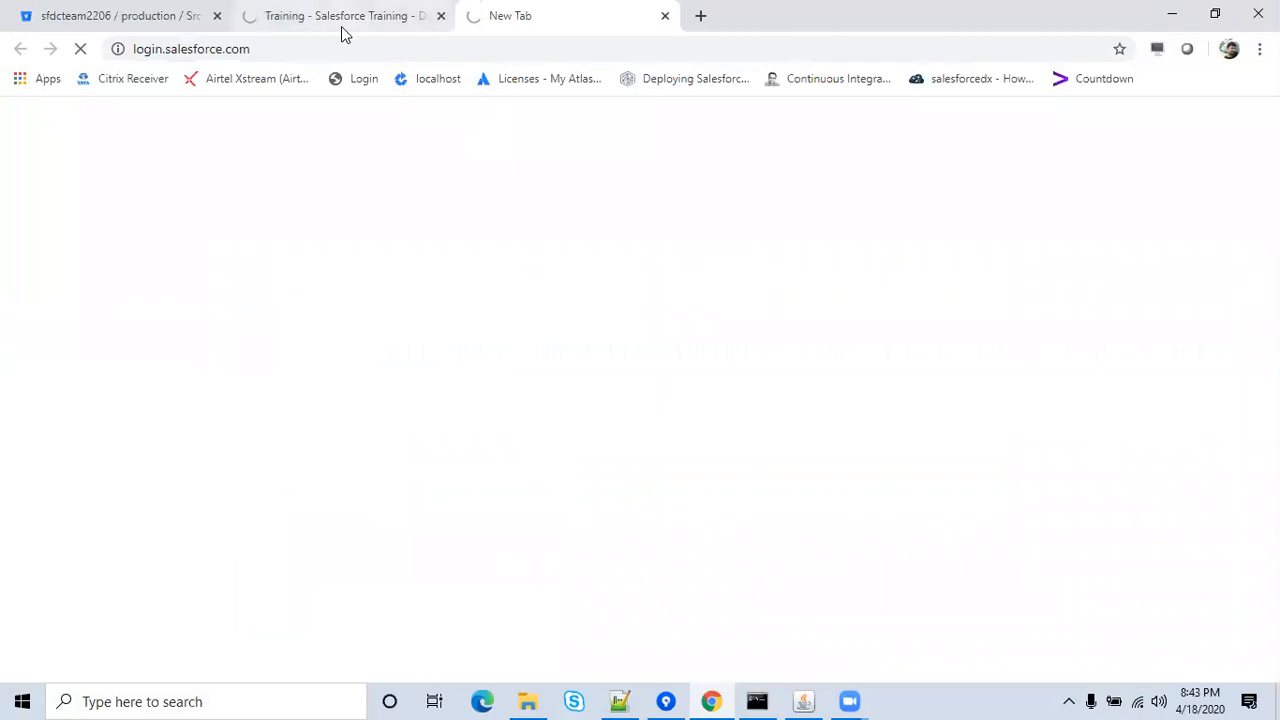
Log in to Salesforce with the saved account matching the build's overridden username.
click(341, 20)
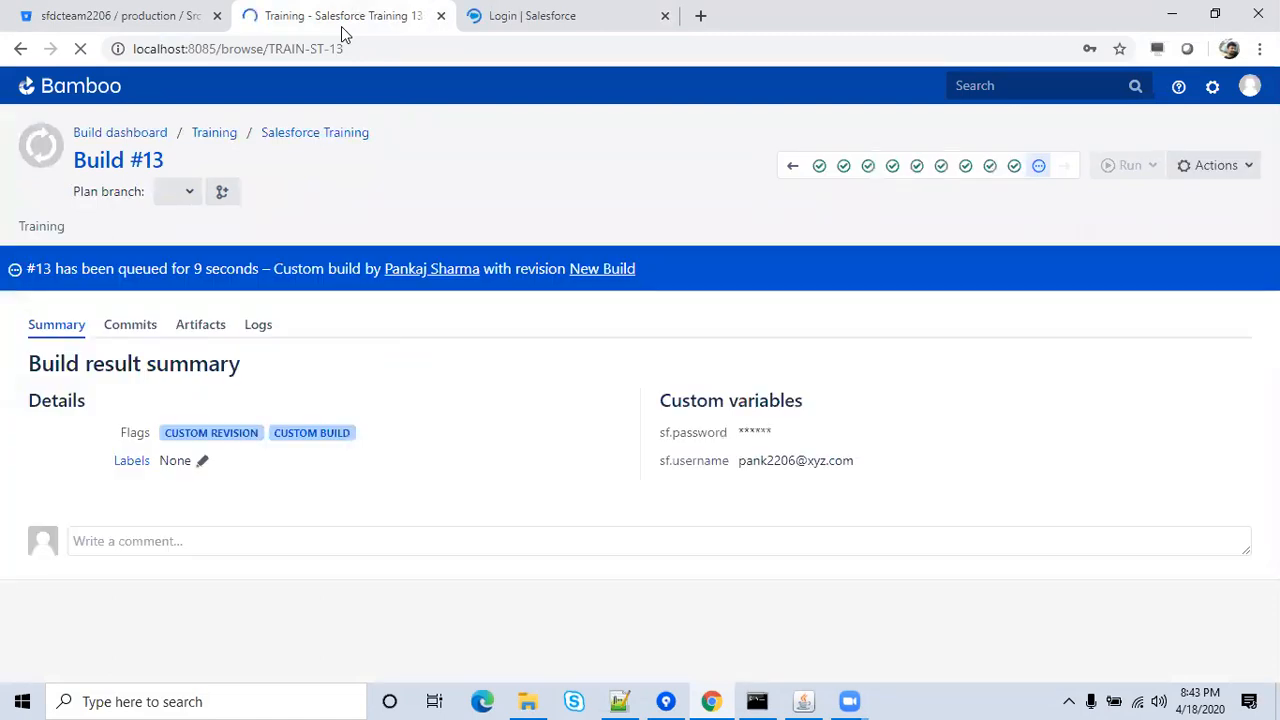
click(523, 15)
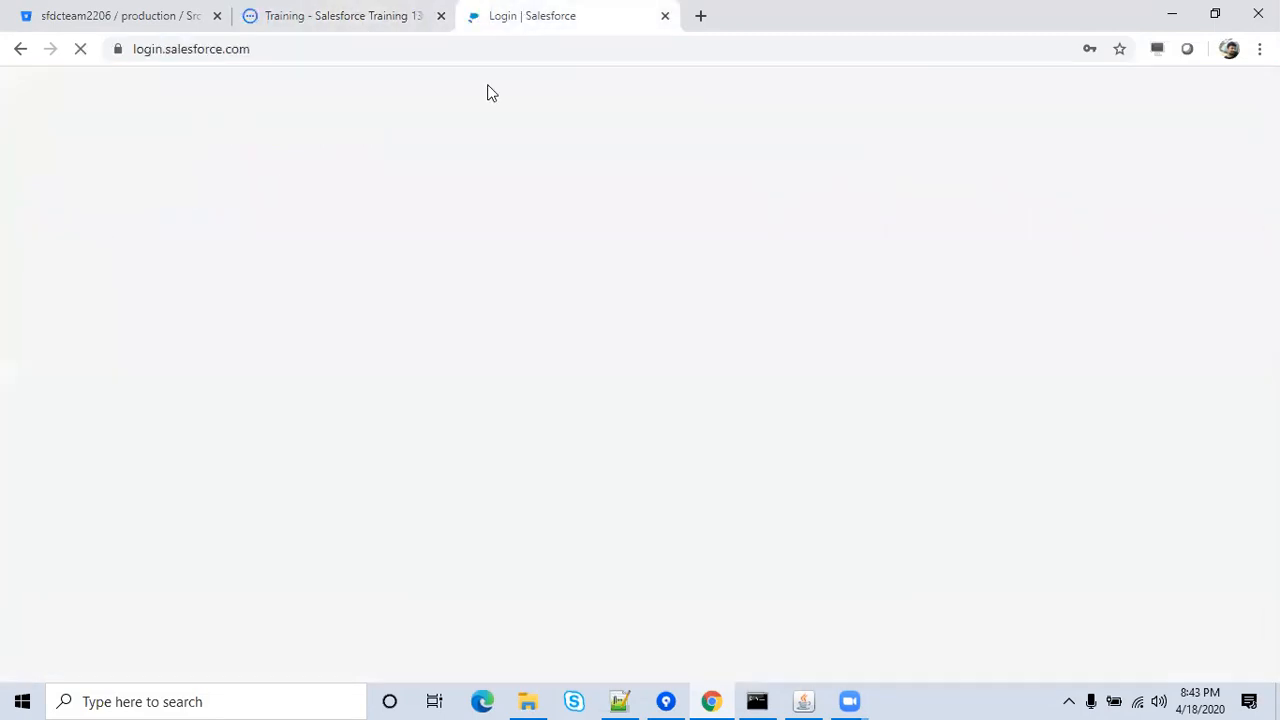
click(325, 14)
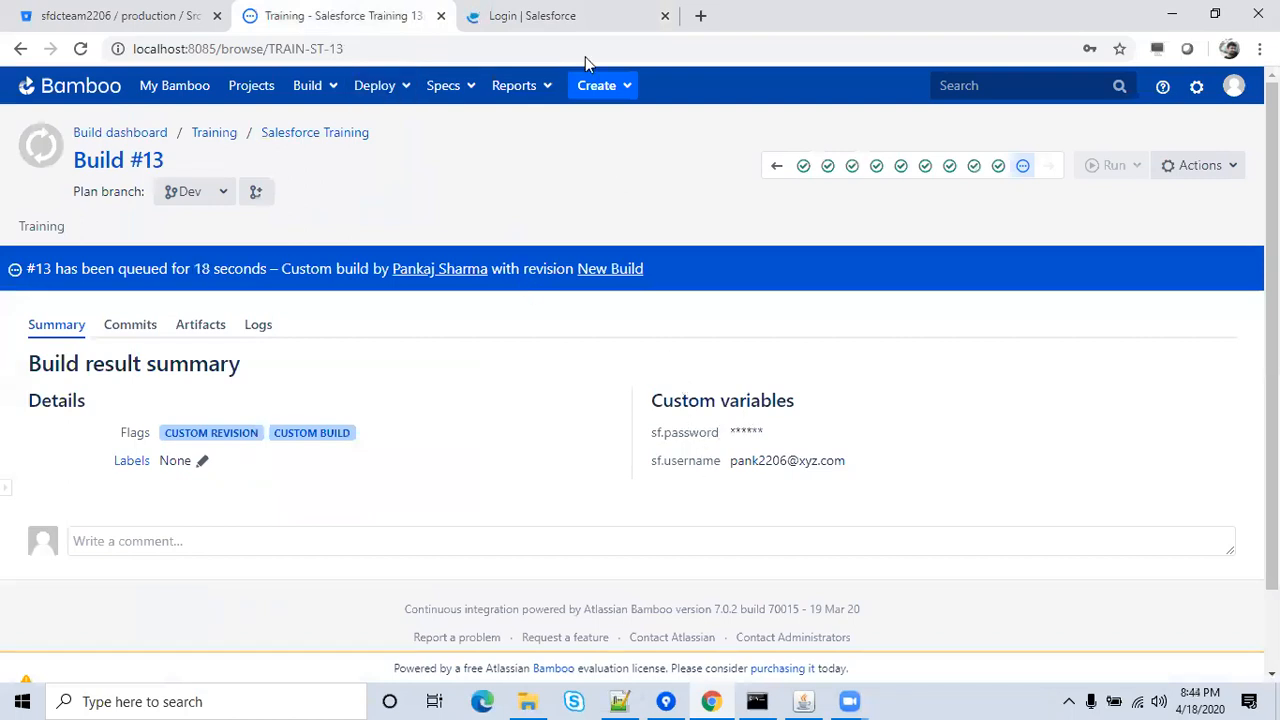
click(572, 12)
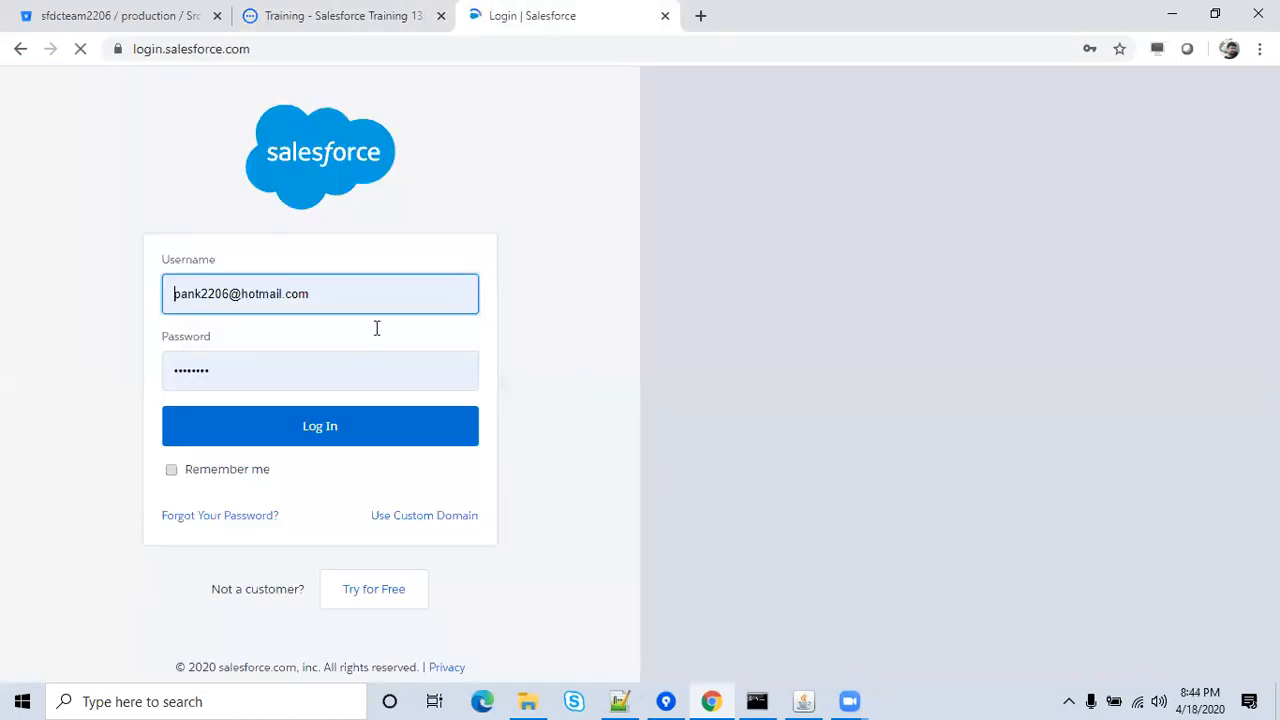
click(408, 299)
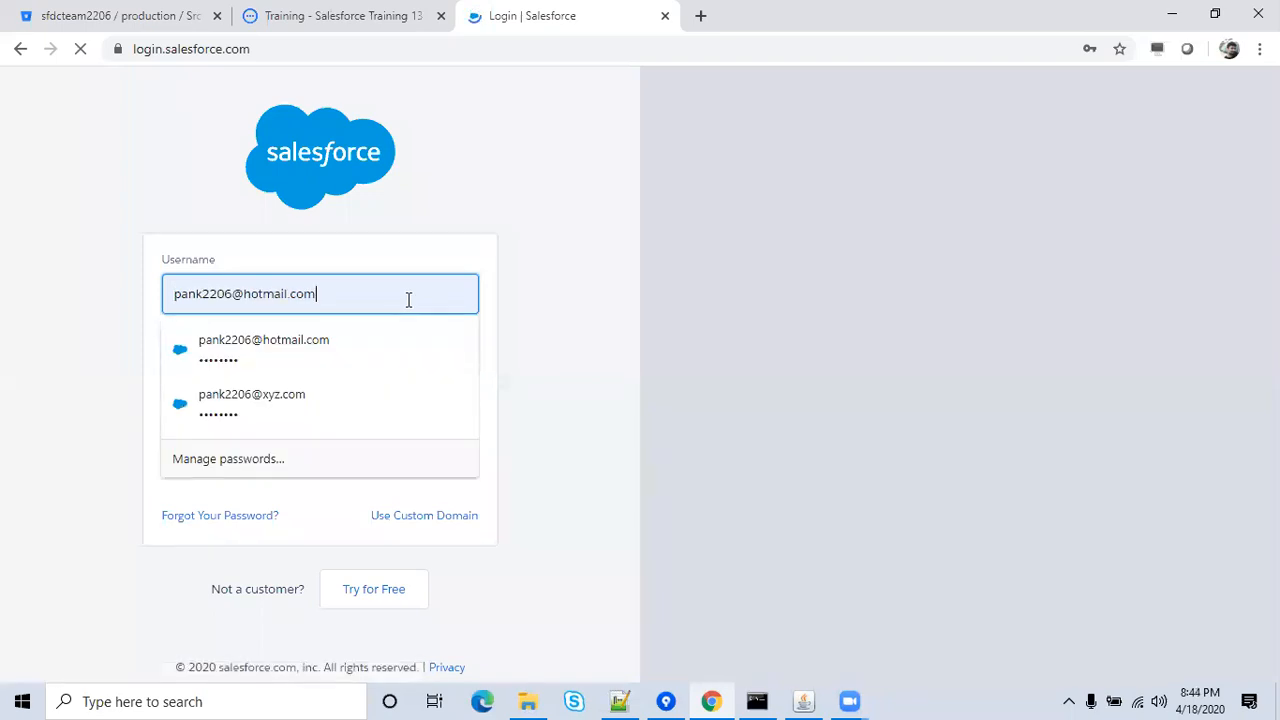
click(358, 390)
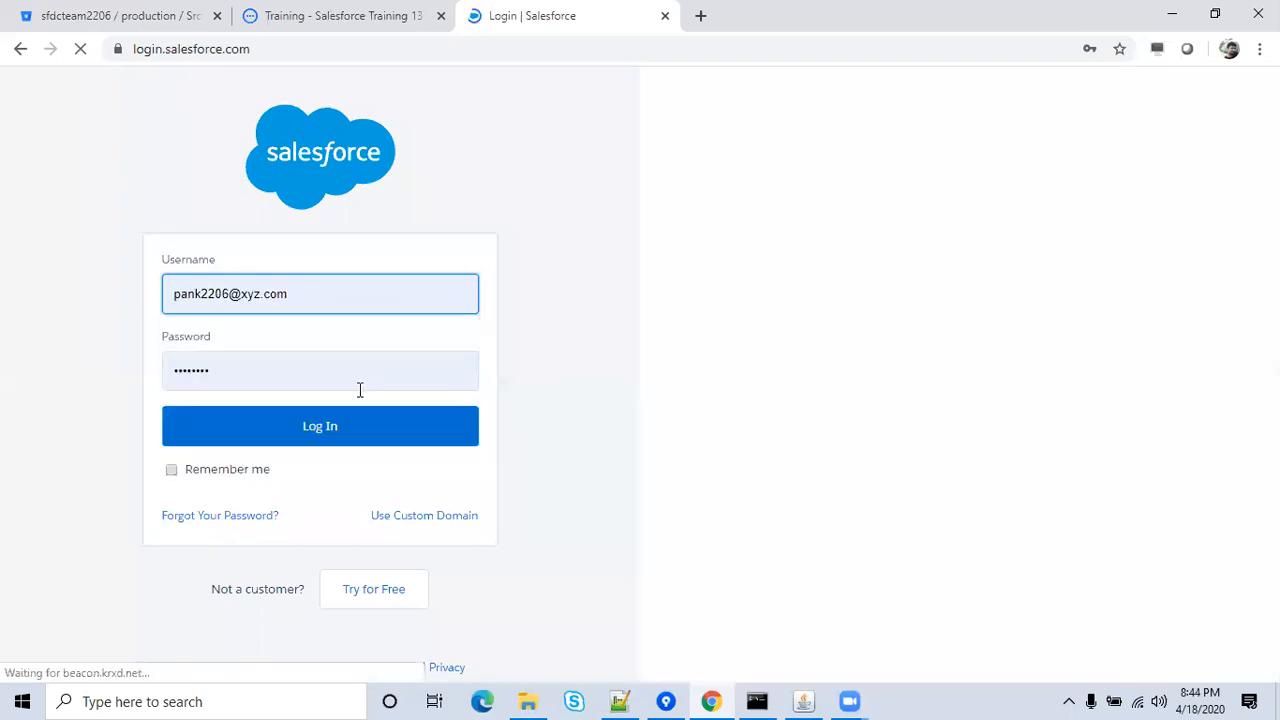
click(357, 441)
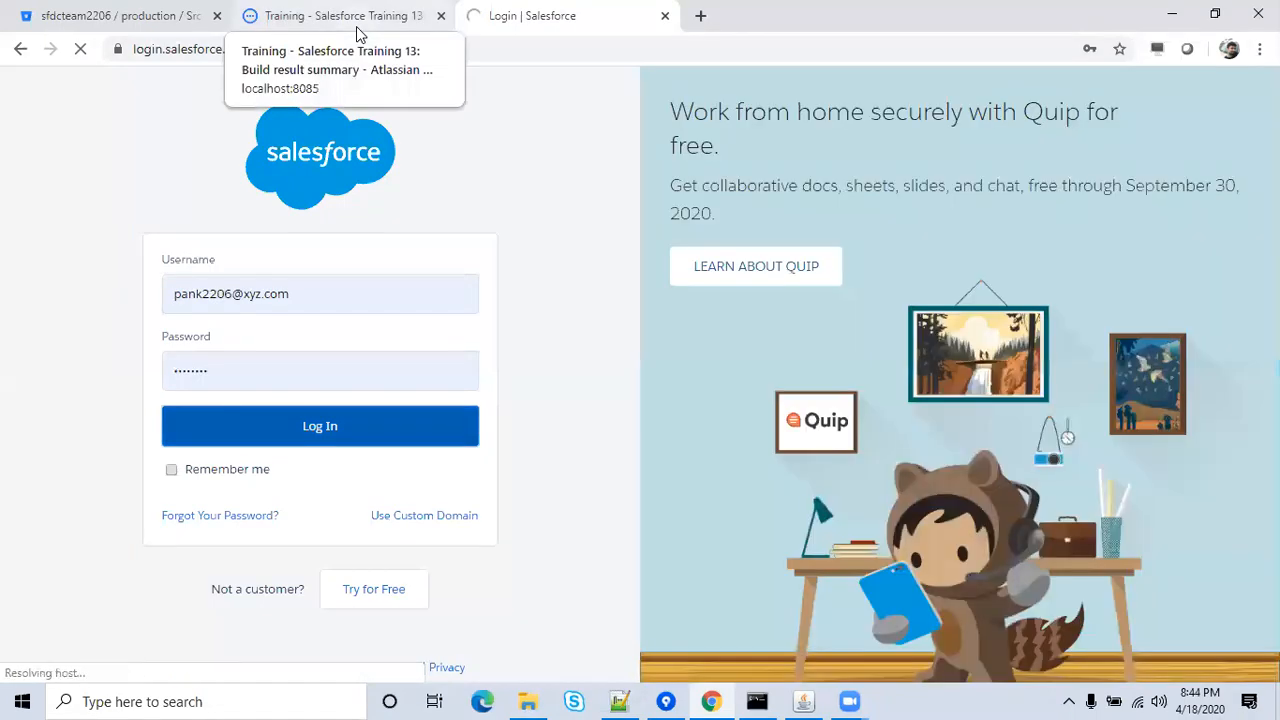
click(358, 34)
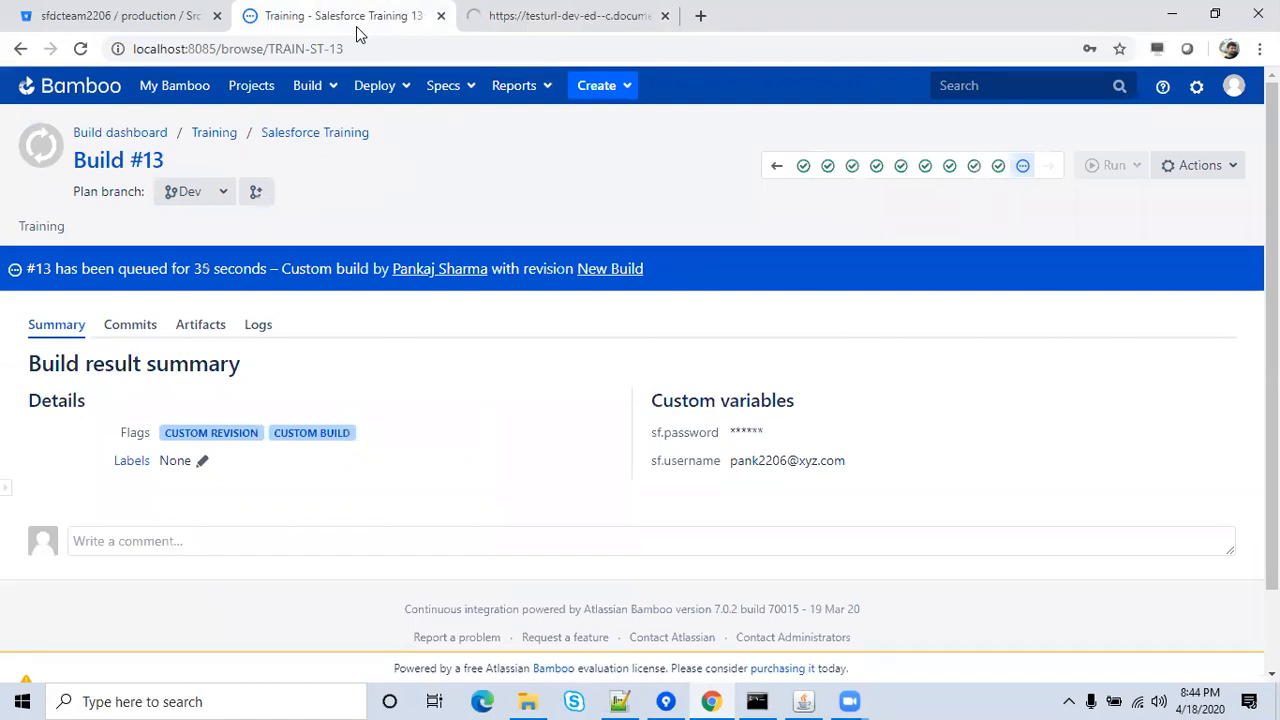
Watch build #13 progress while checking whether the Salesforce org has finished loading.
click(537, 20)
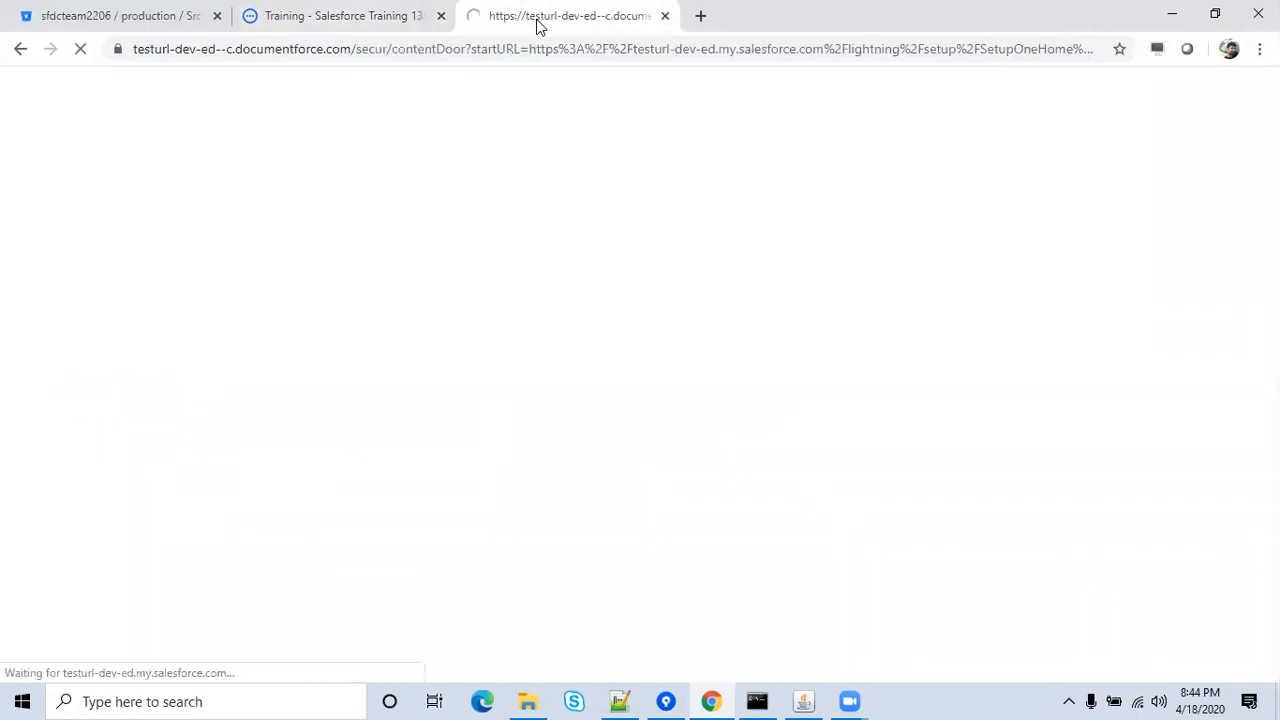
click(376, 10)
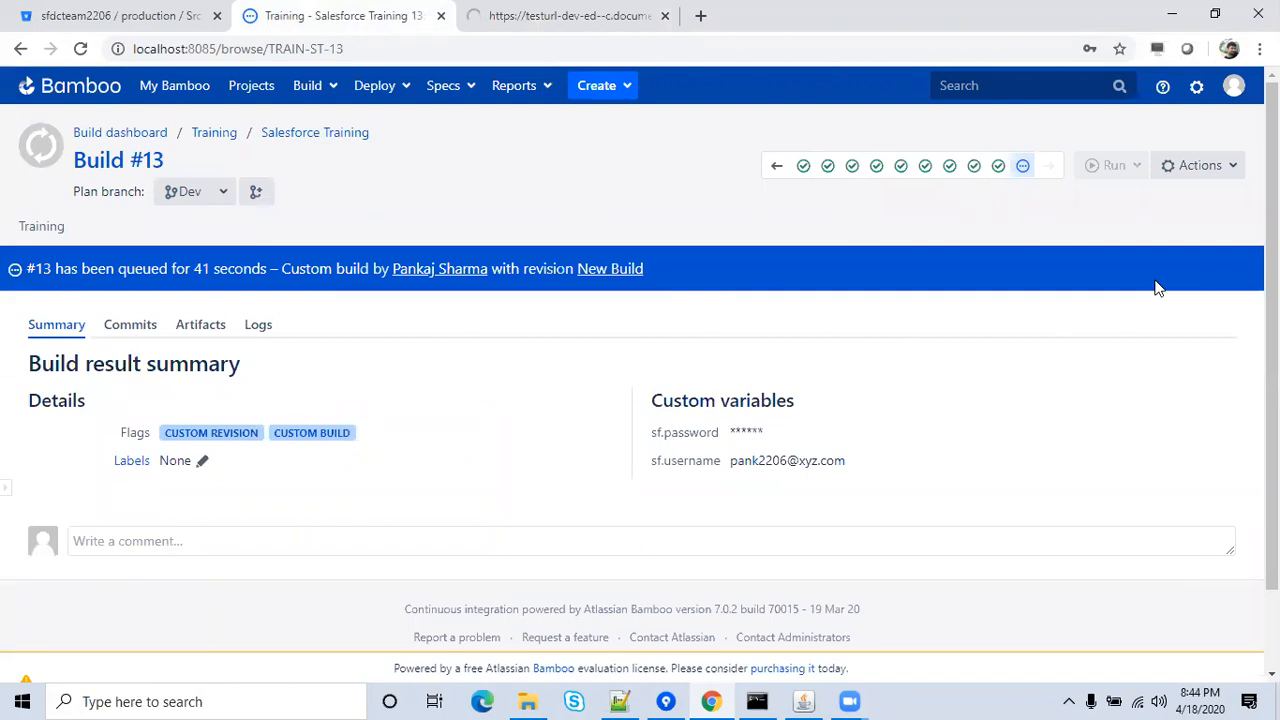
scroll(1270, 300, down, 1)
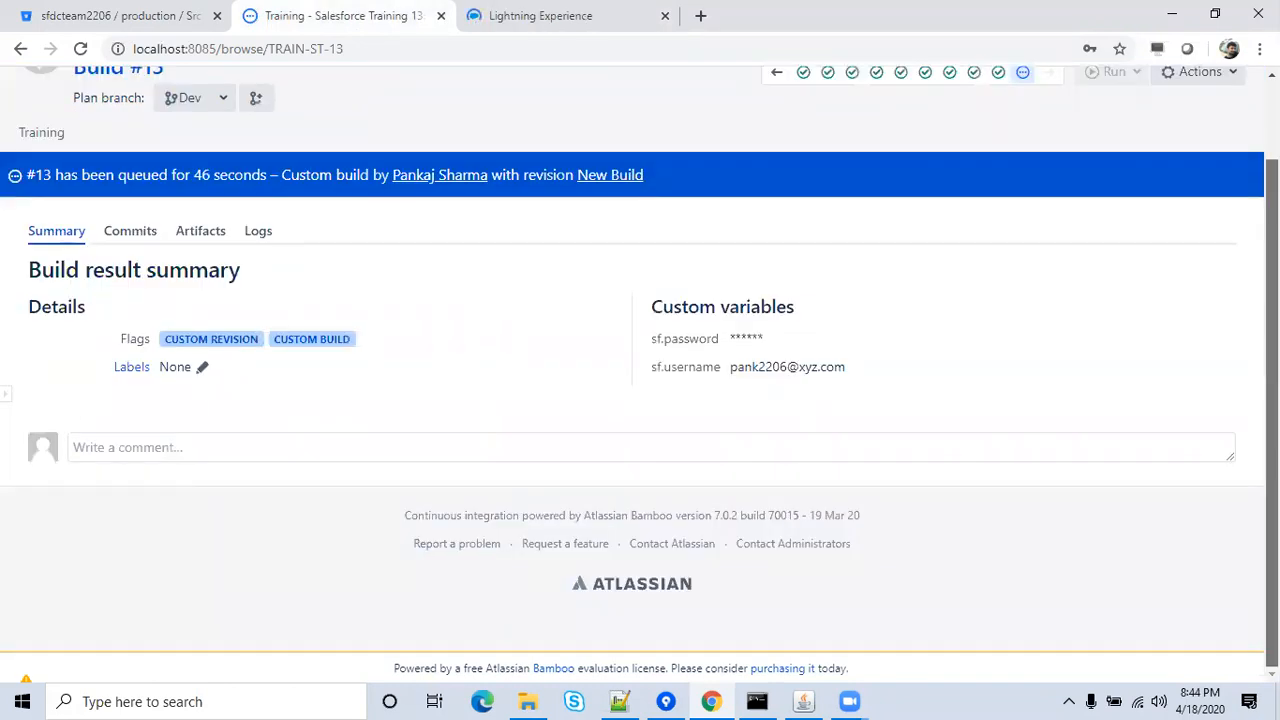
scroll(1270, 360, up, 1)
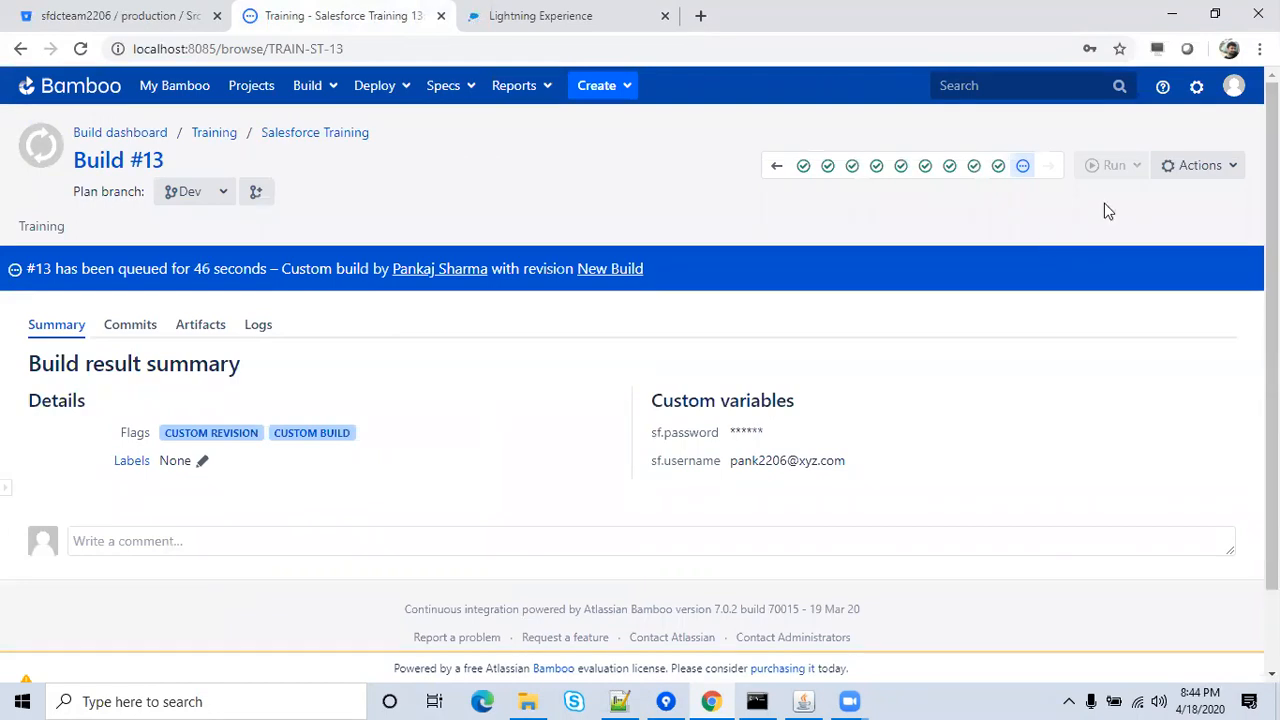
click(591, 12)
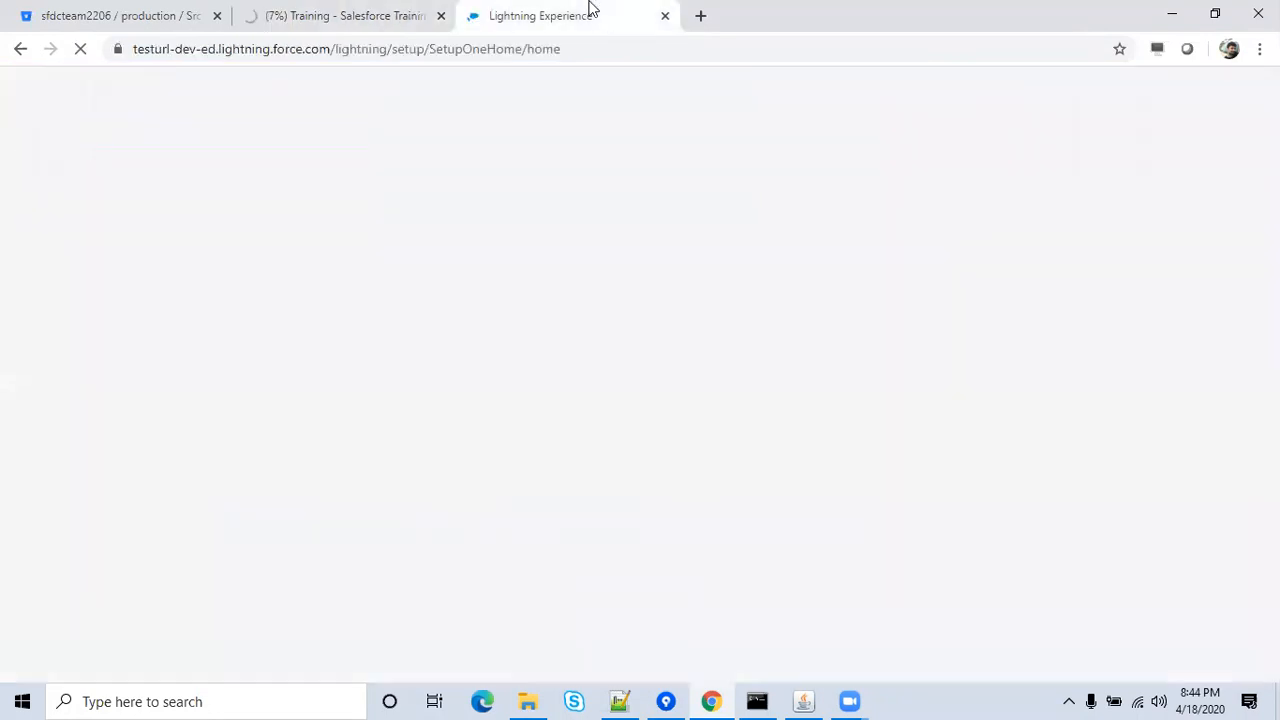
click(305, 20)
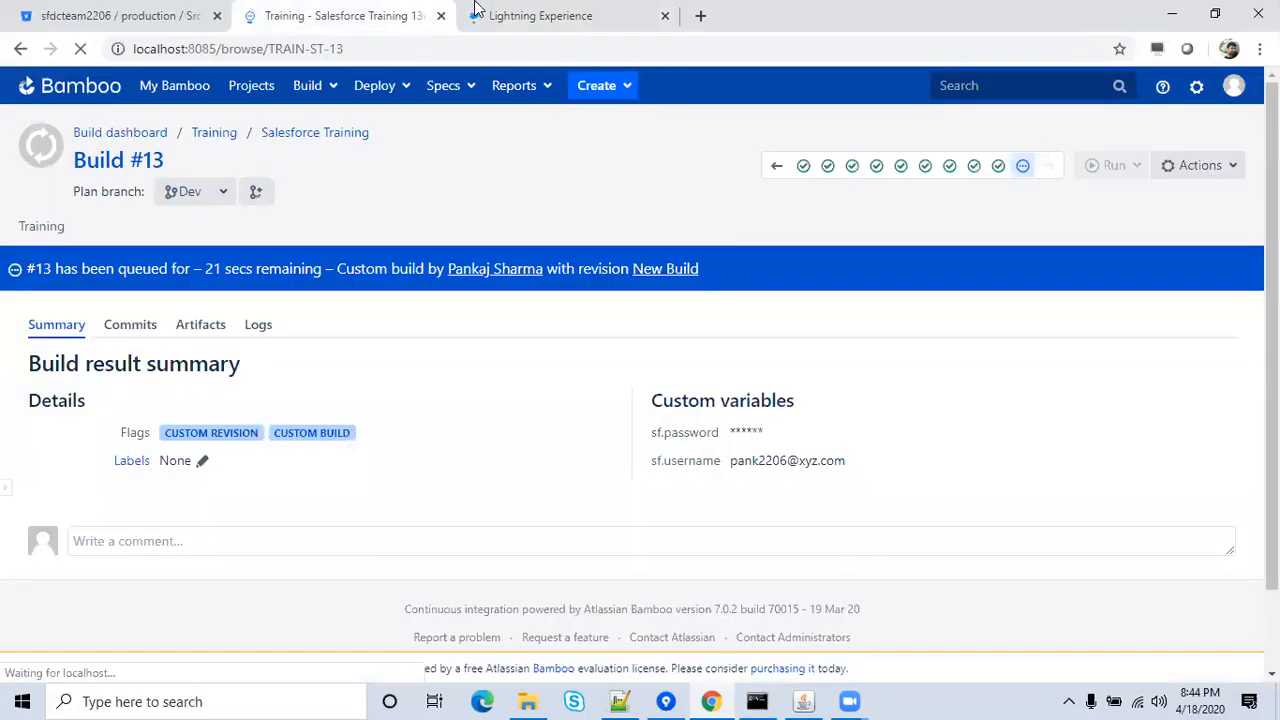
click(476, 10)
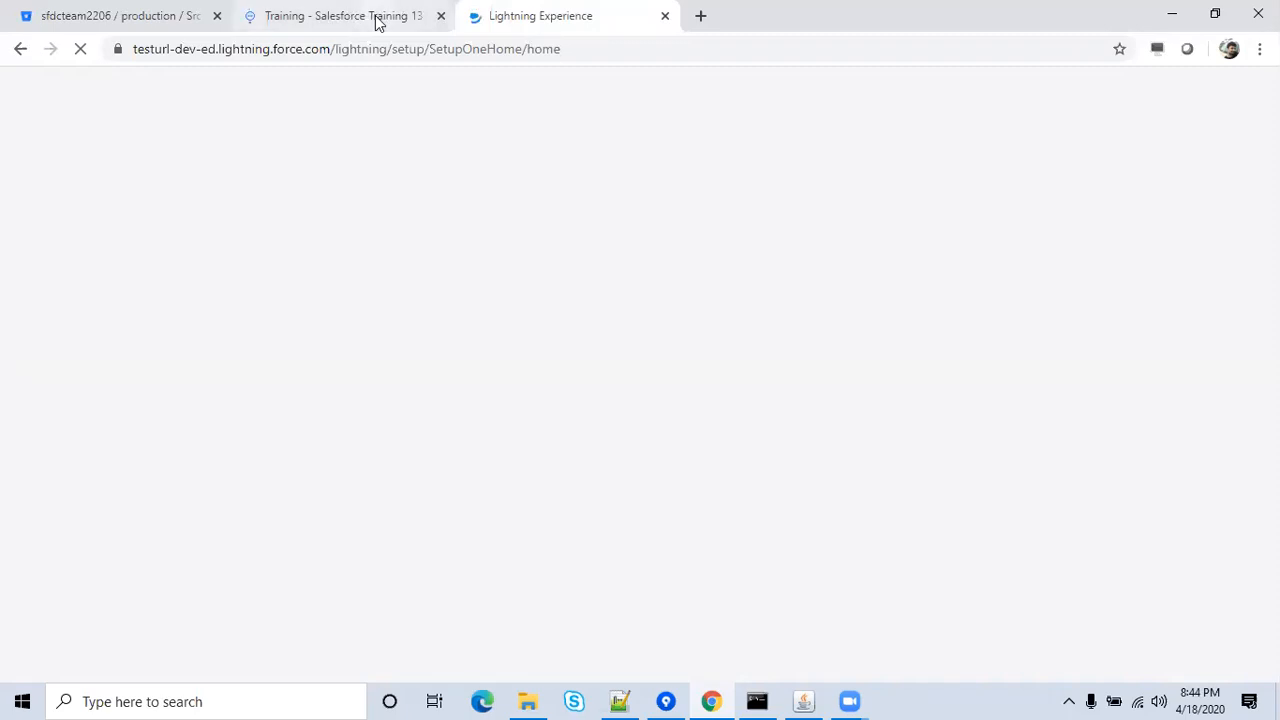
click(378, 20)
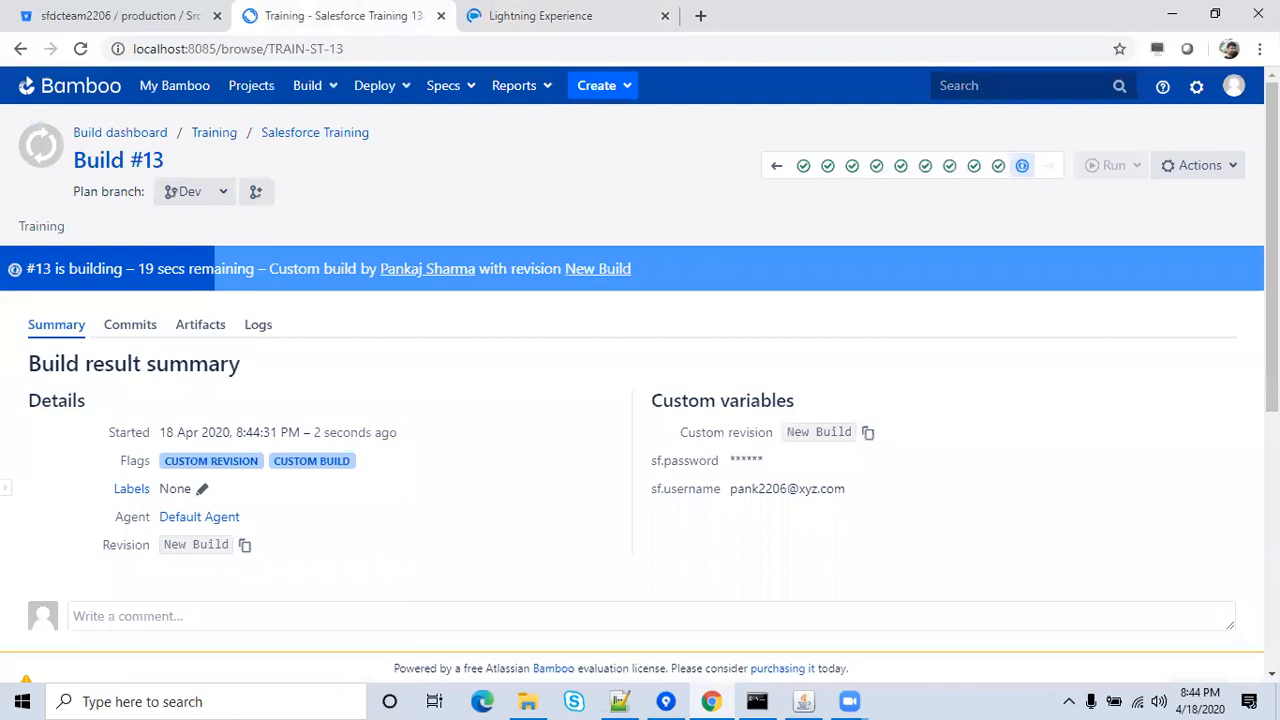
scroll(1247, 455, down, 5)
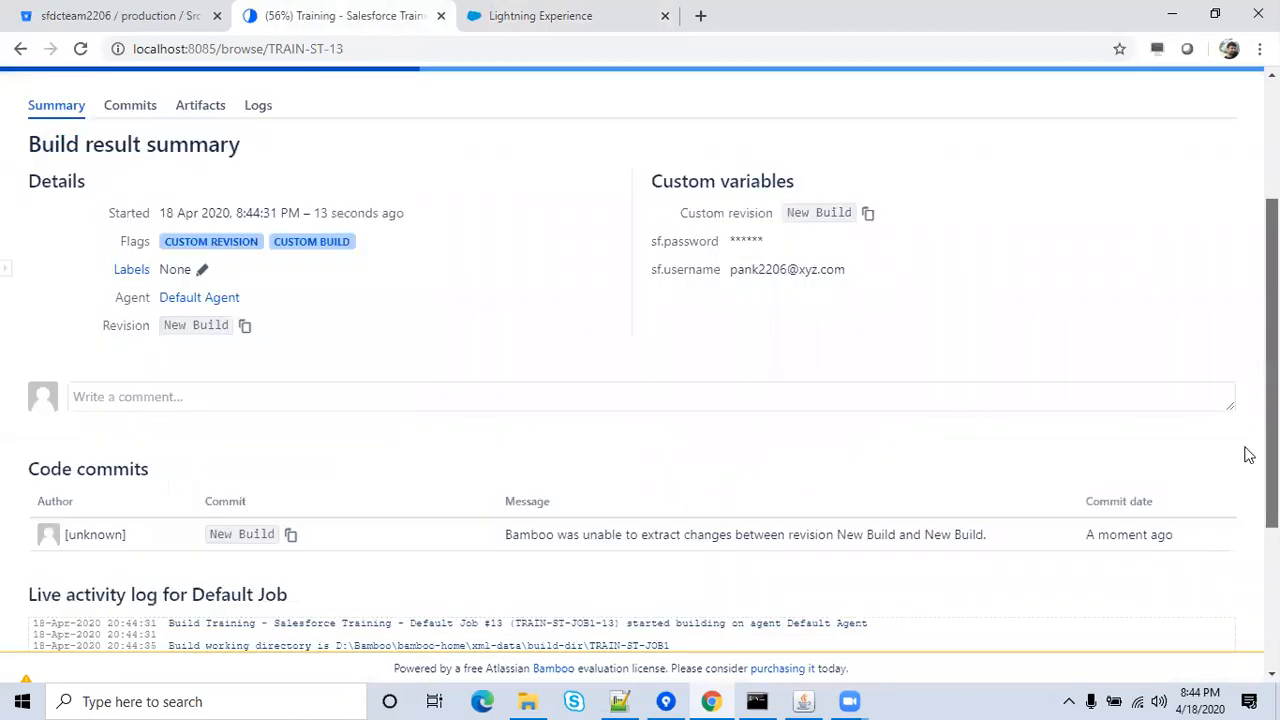
scroll(1240, 315, up, 2)
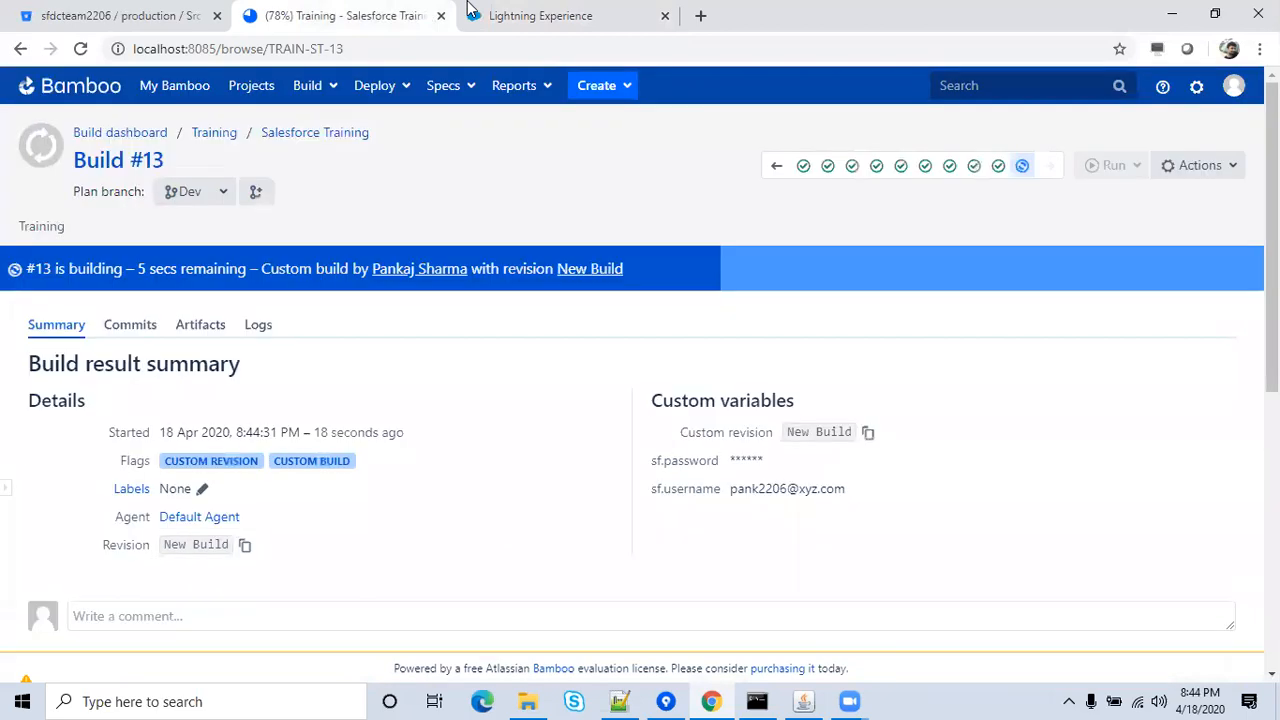
Bring up Salesforce Setup Home, type 'De' there, then return to build #13's summary.
click(470, 10)
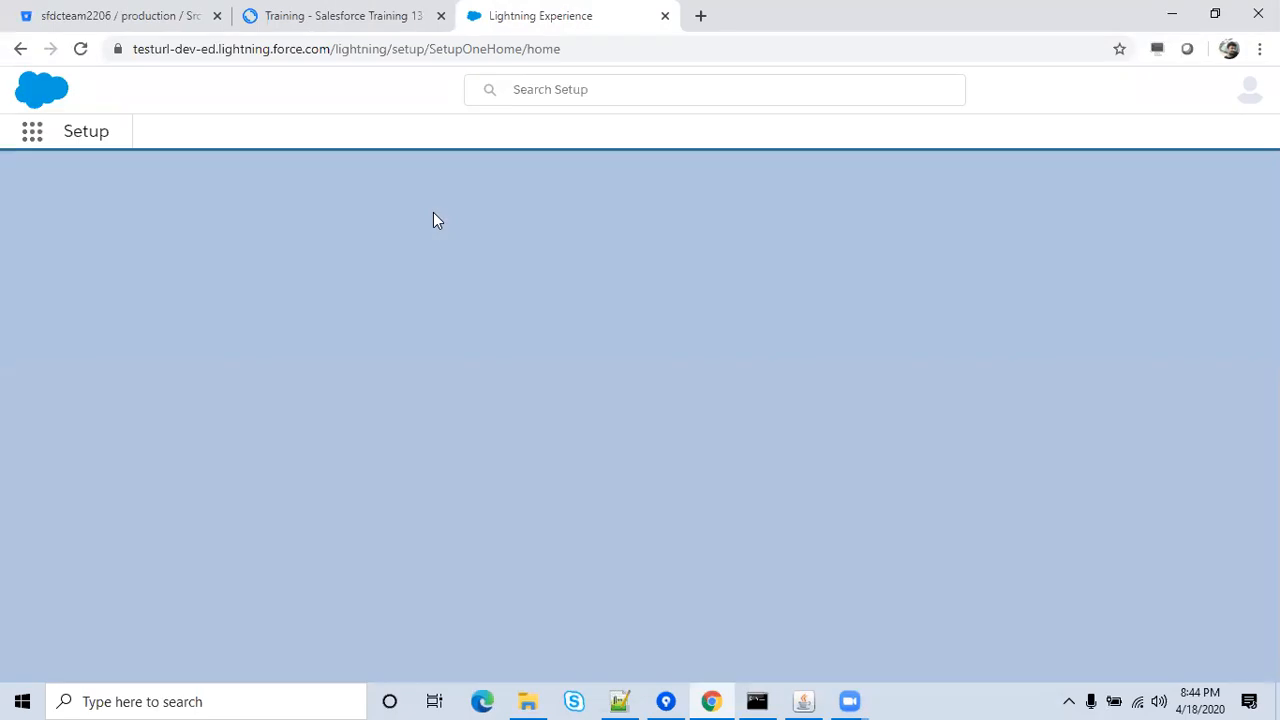
click(347, 12)
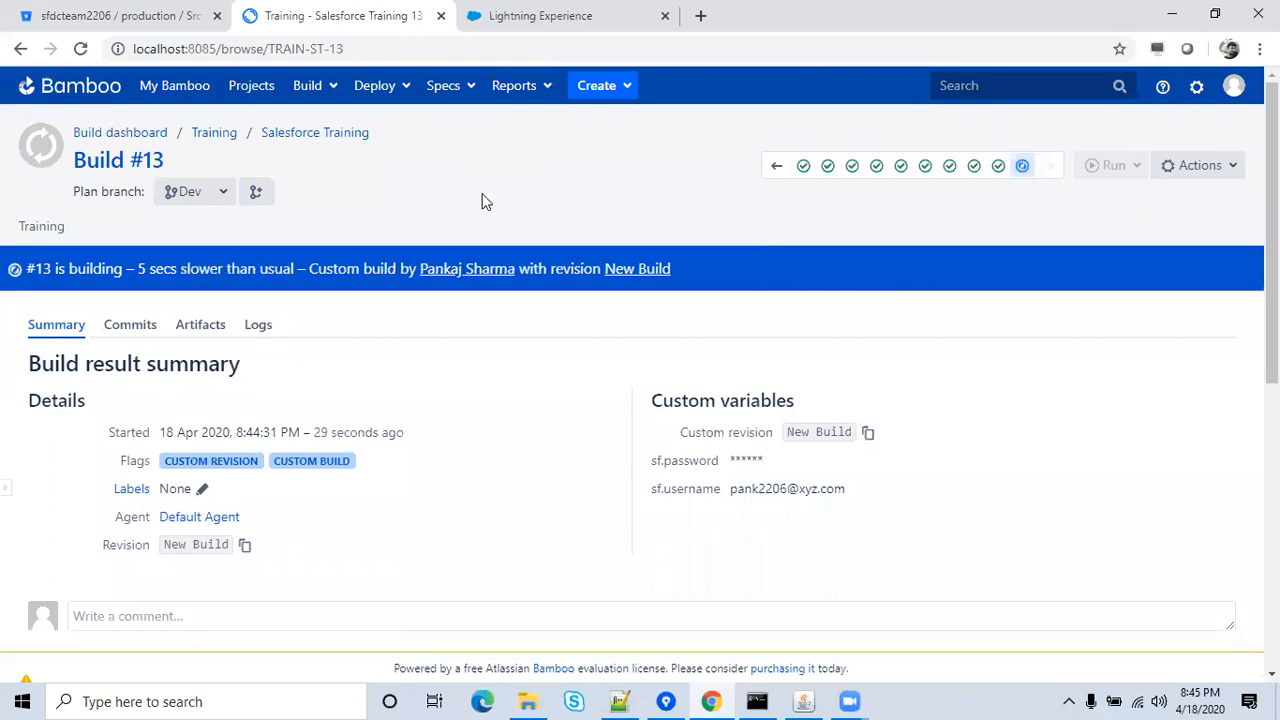
click(534, 14)
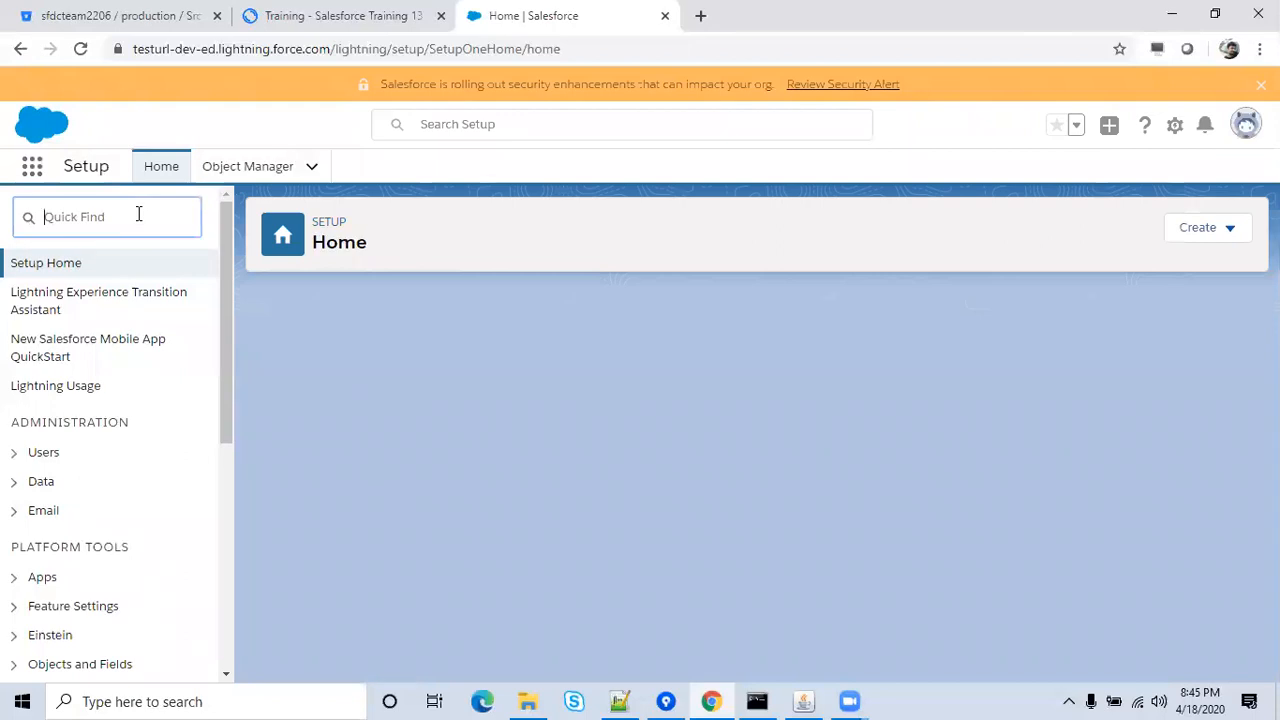
text(De)
click(330, 16)
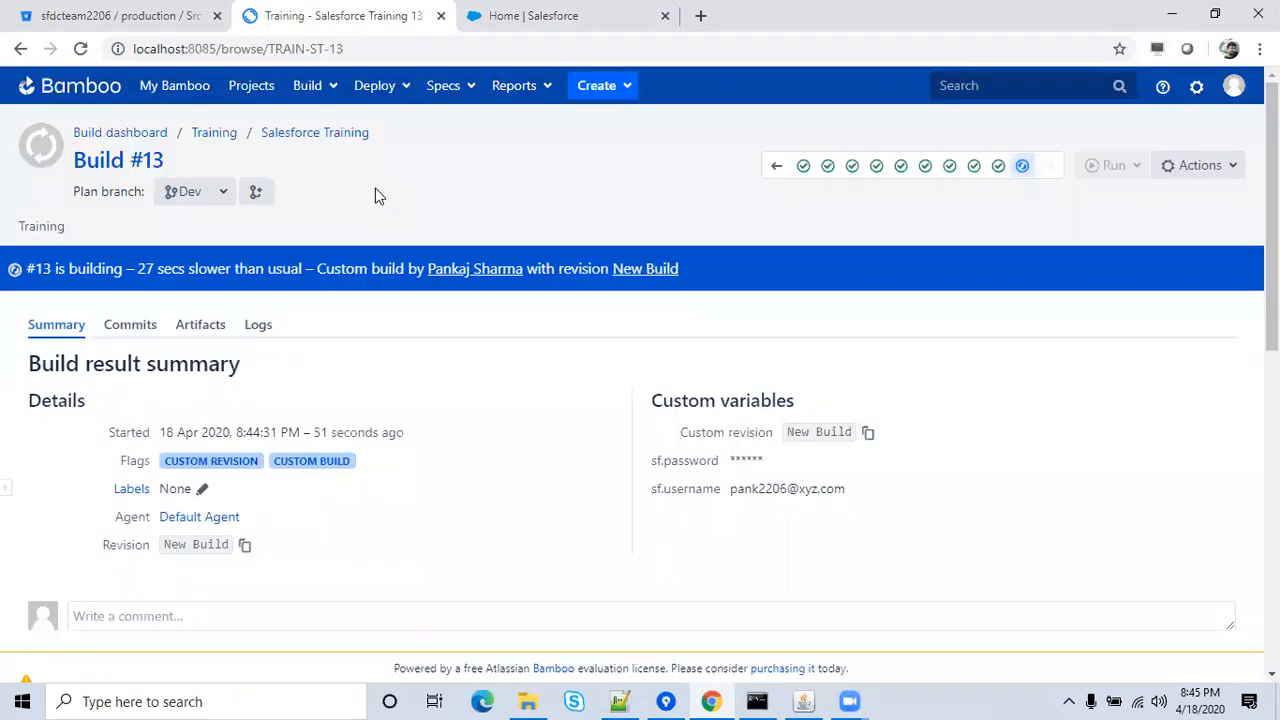